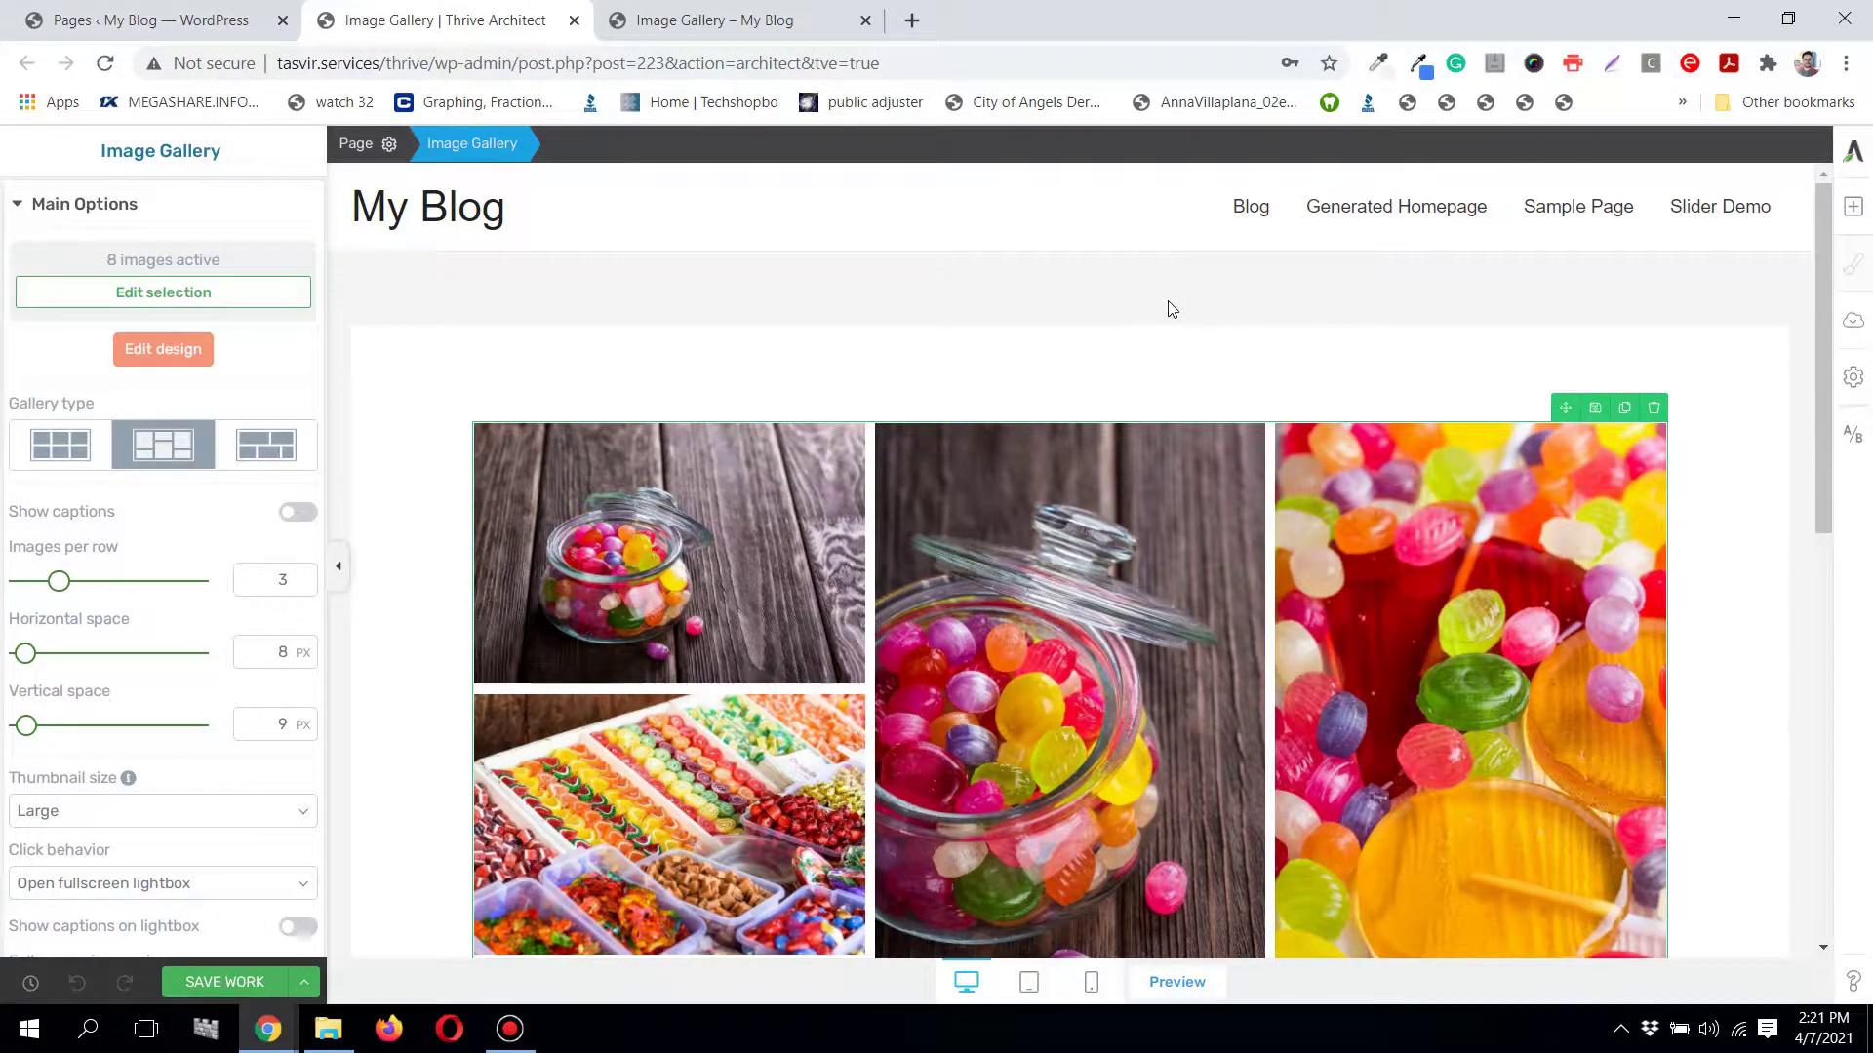
# Step: Look over the existing image gallery on the page and its image layout
pyautogui.scroll(-1, 1172, 309)
pyautogui.scroll(-1, 1172, 309)
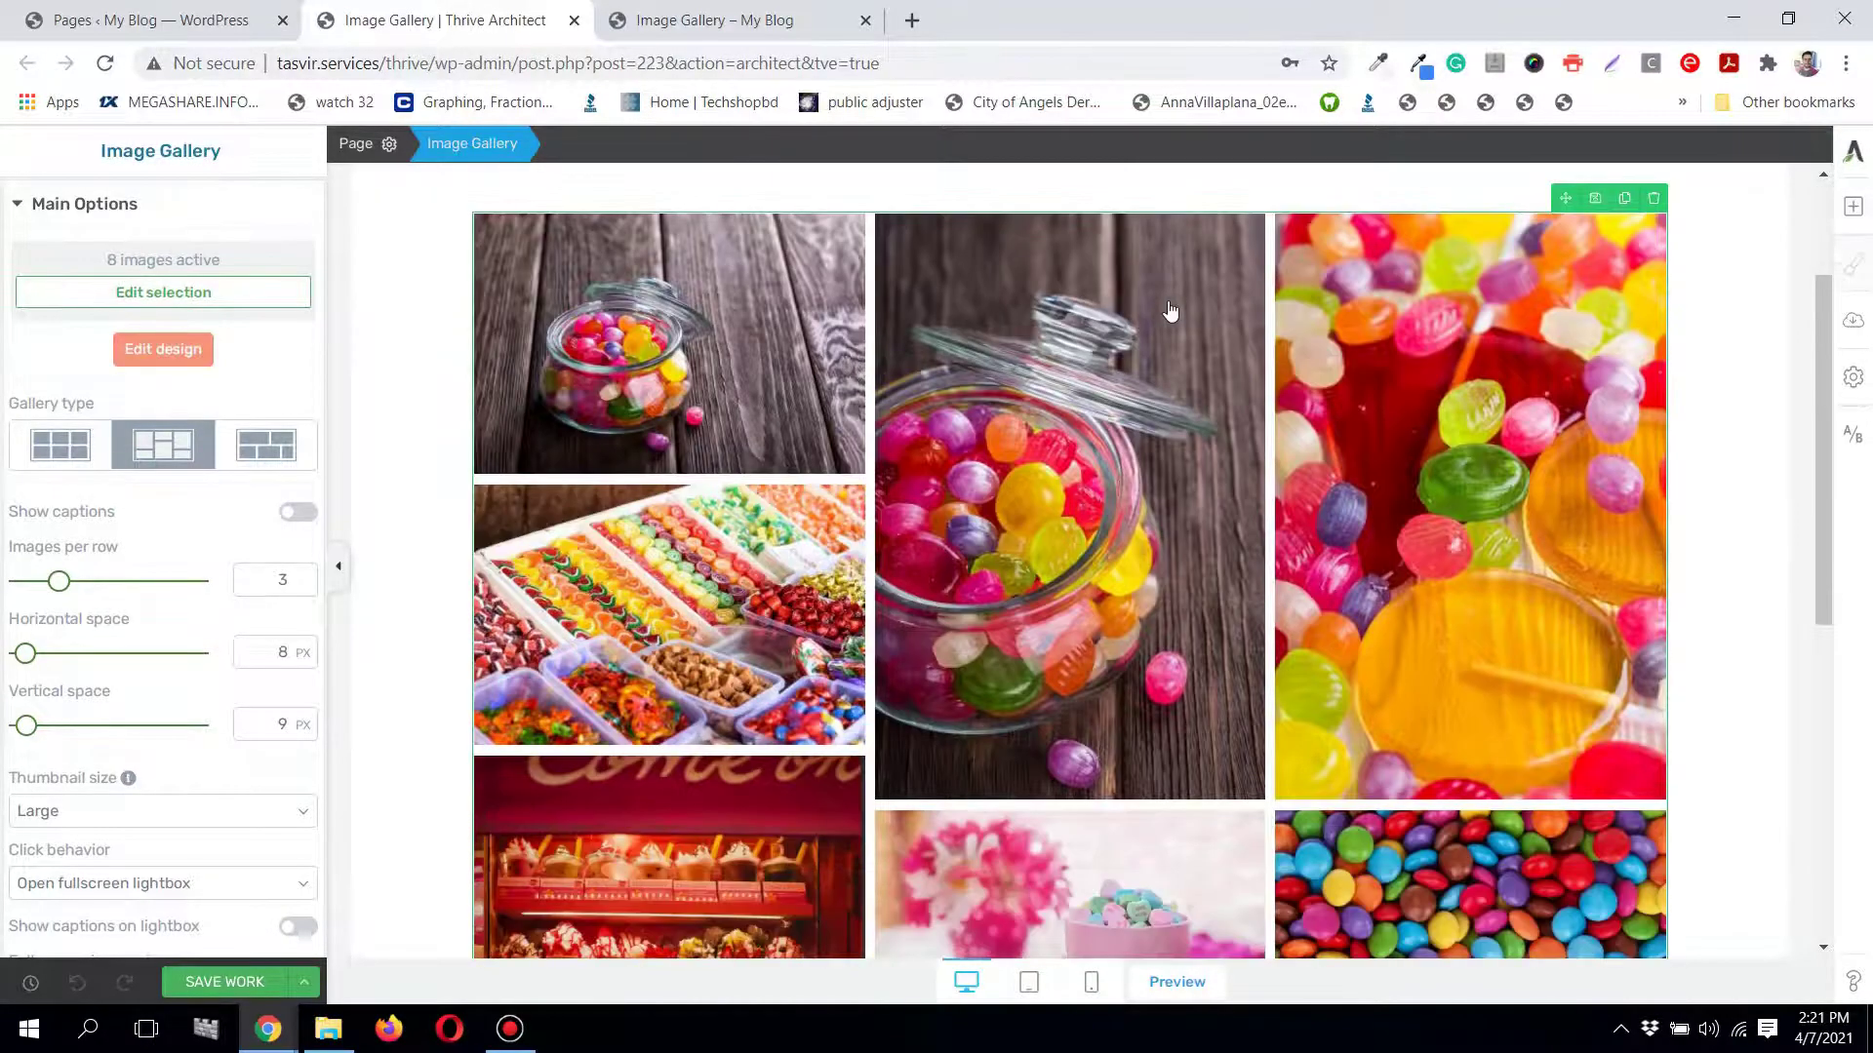
pyautogui.scroll(-1, 1172, 310)
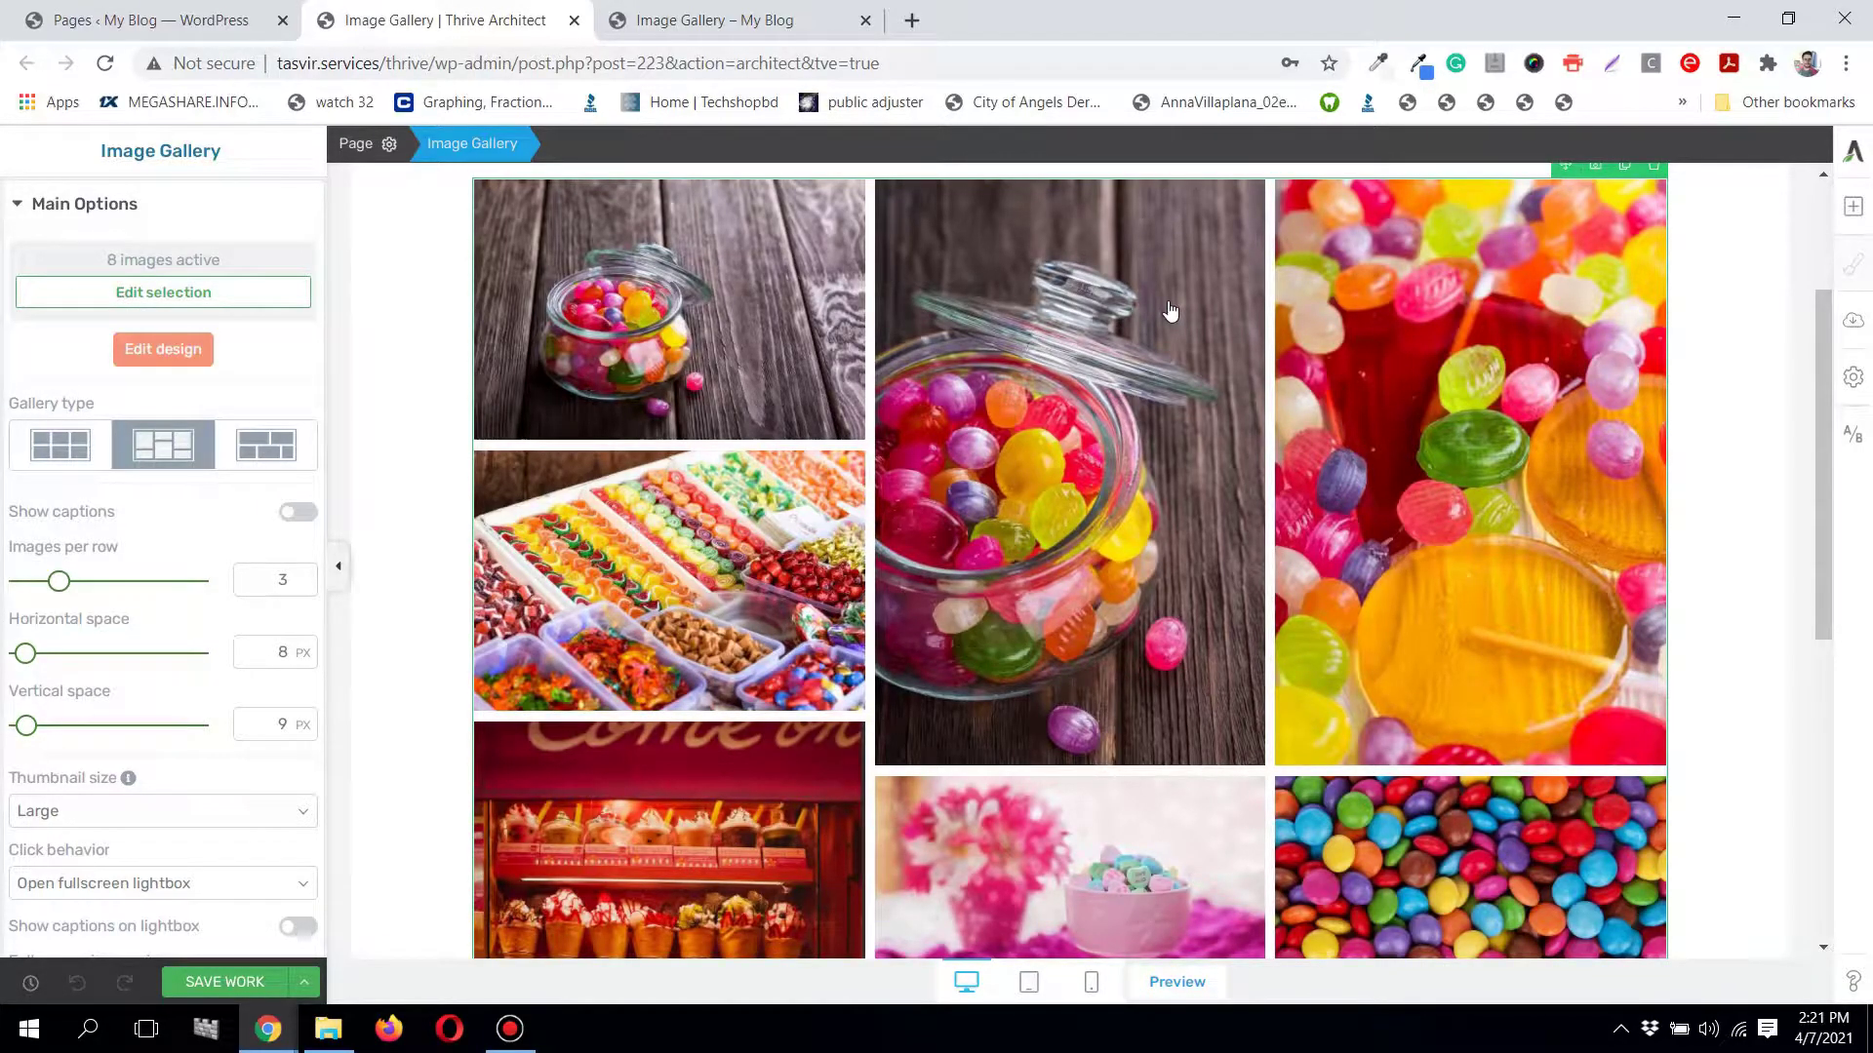
pyautogui.scroll(2, 1170, 310)
pyautogui.scroll(-4, 1170, 310)
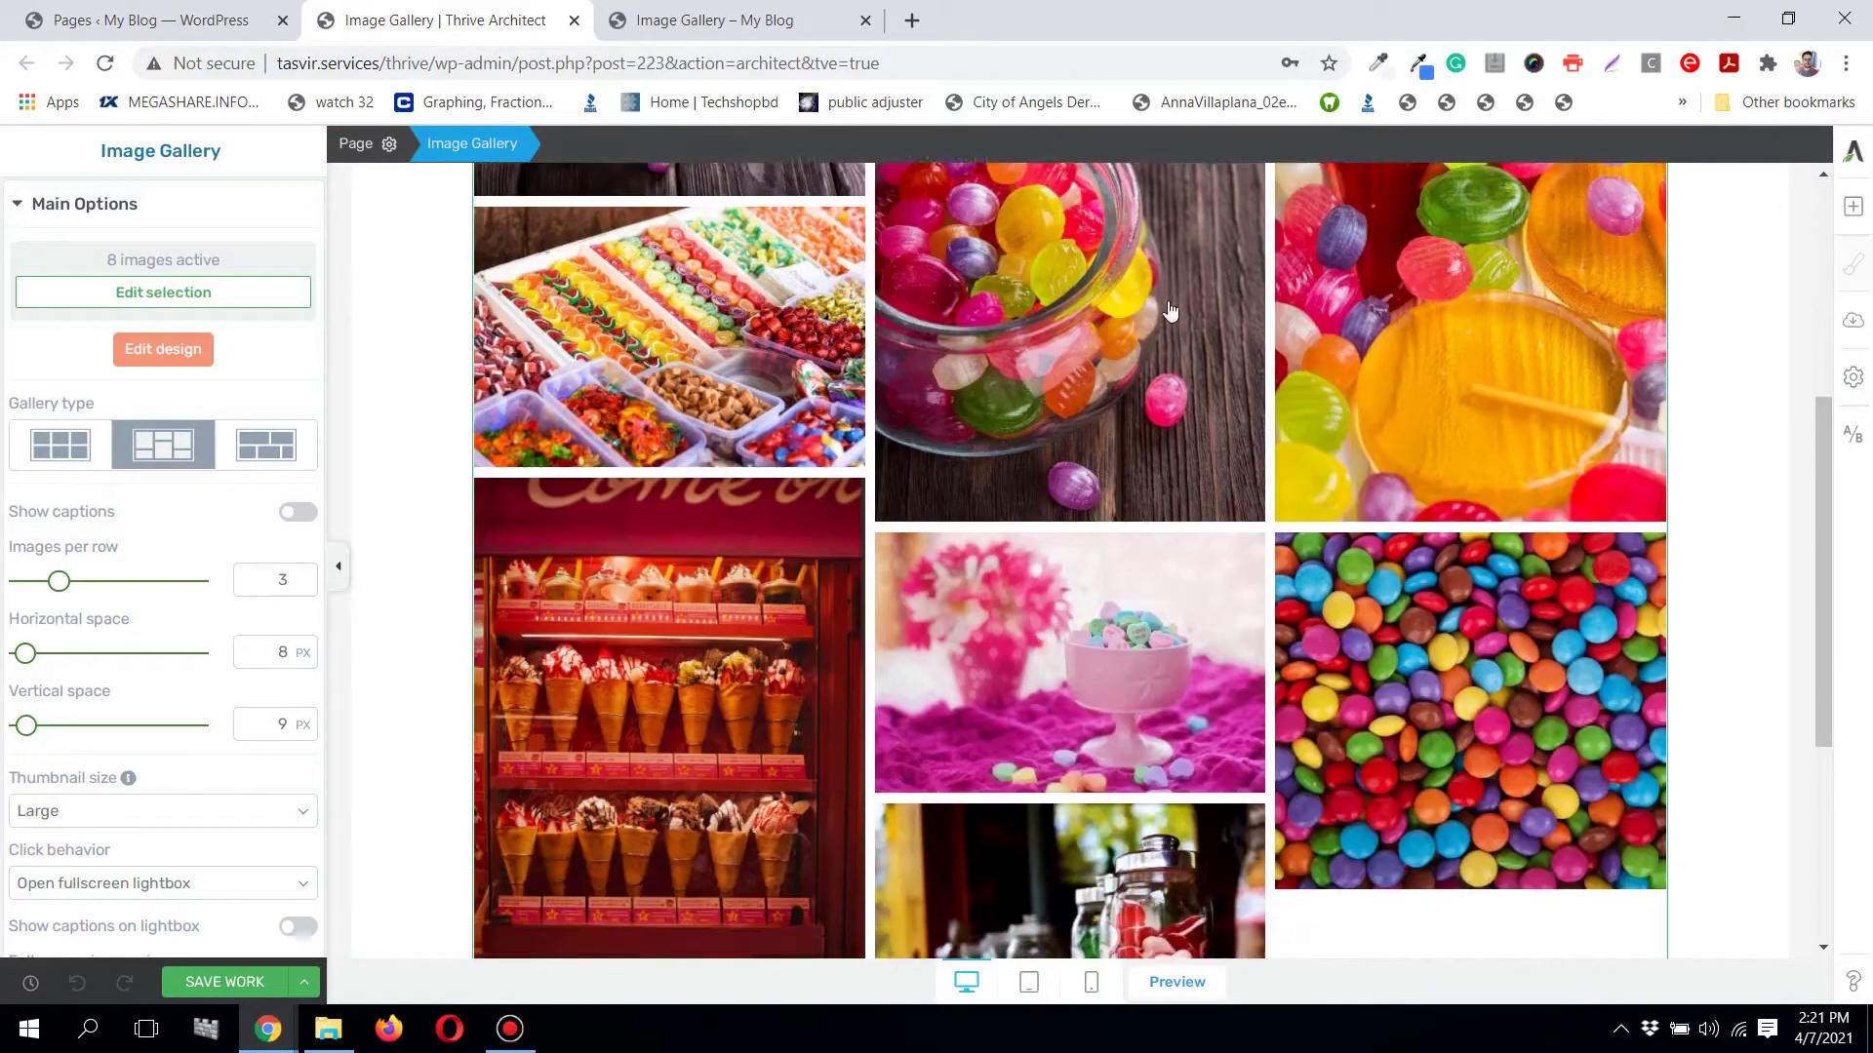
pyautogui.scroll(5, 1192, 444)
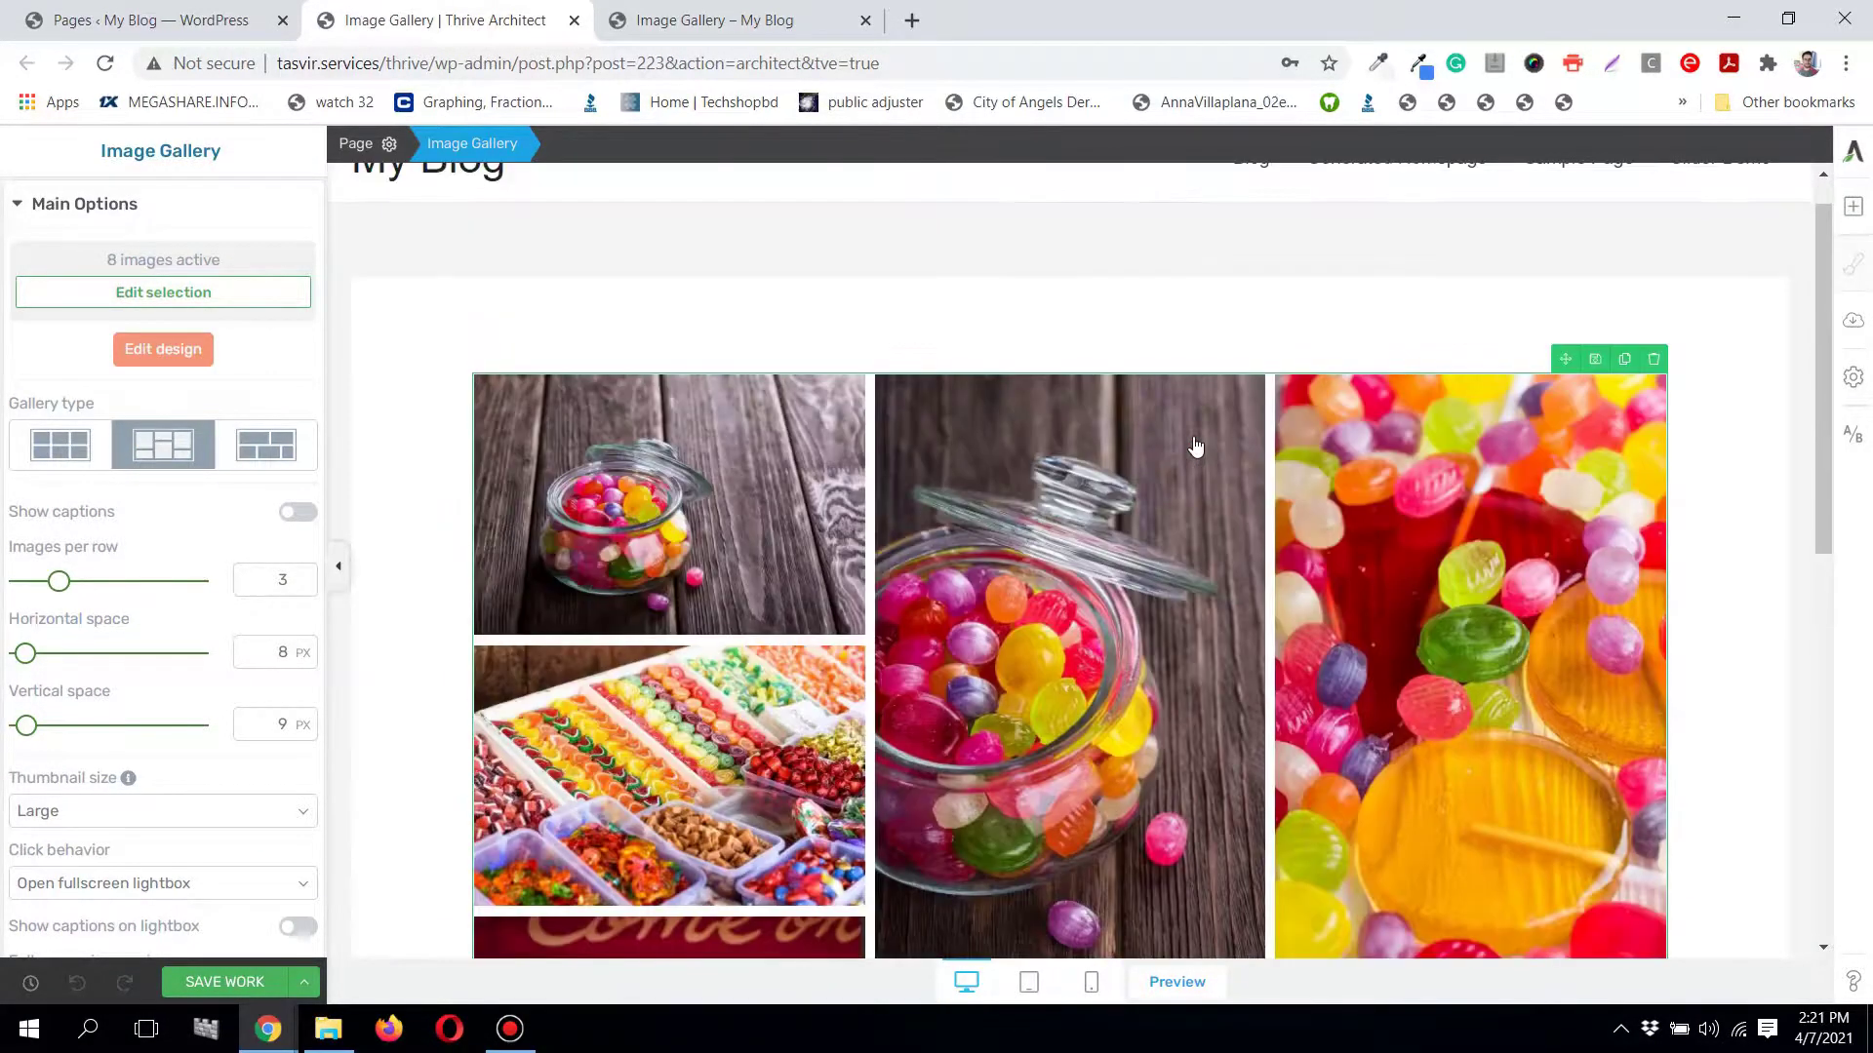
pyautogui.scroll(1, 1196, 447)
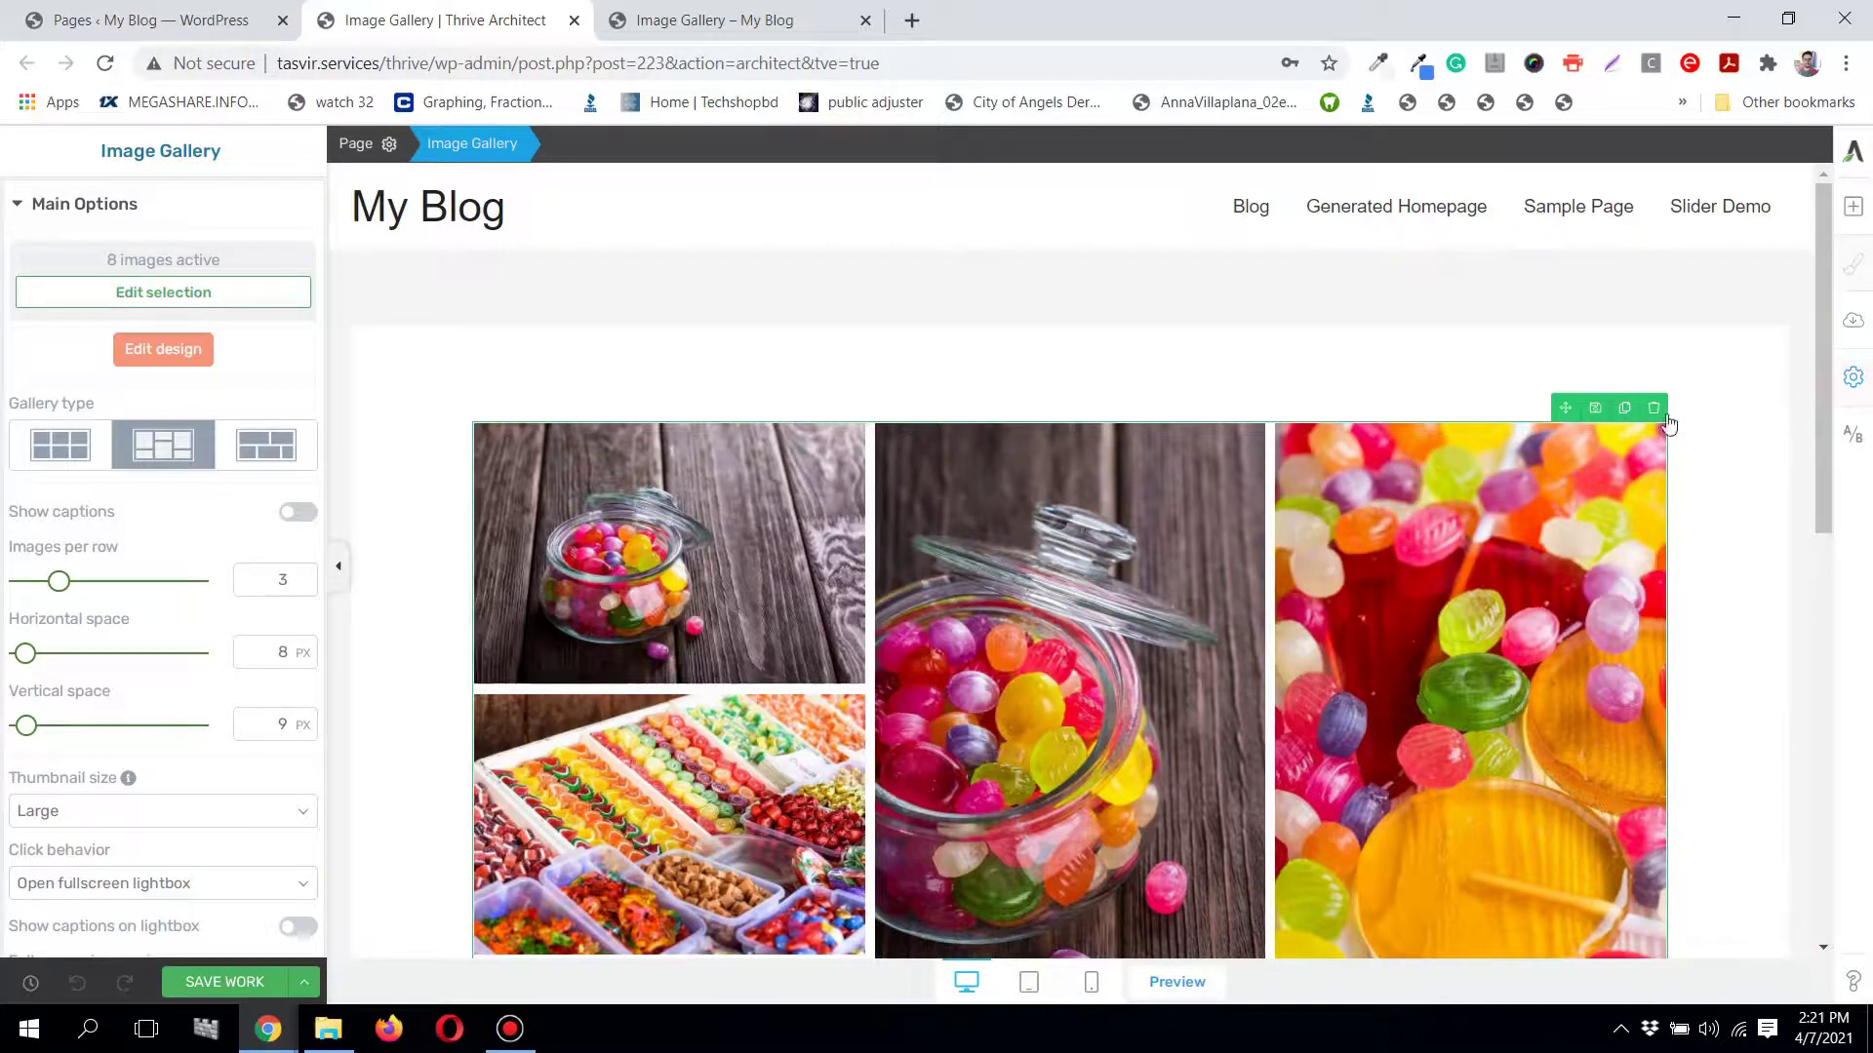
pyautogui.scroll(-3, 1662, 417)
pyautogui.scroll(3, 1663, 417)
# Step: Delete the existing image gallery and add a new Image Gallery element to the page's empty content area
pyautogui.click(1658, 410)
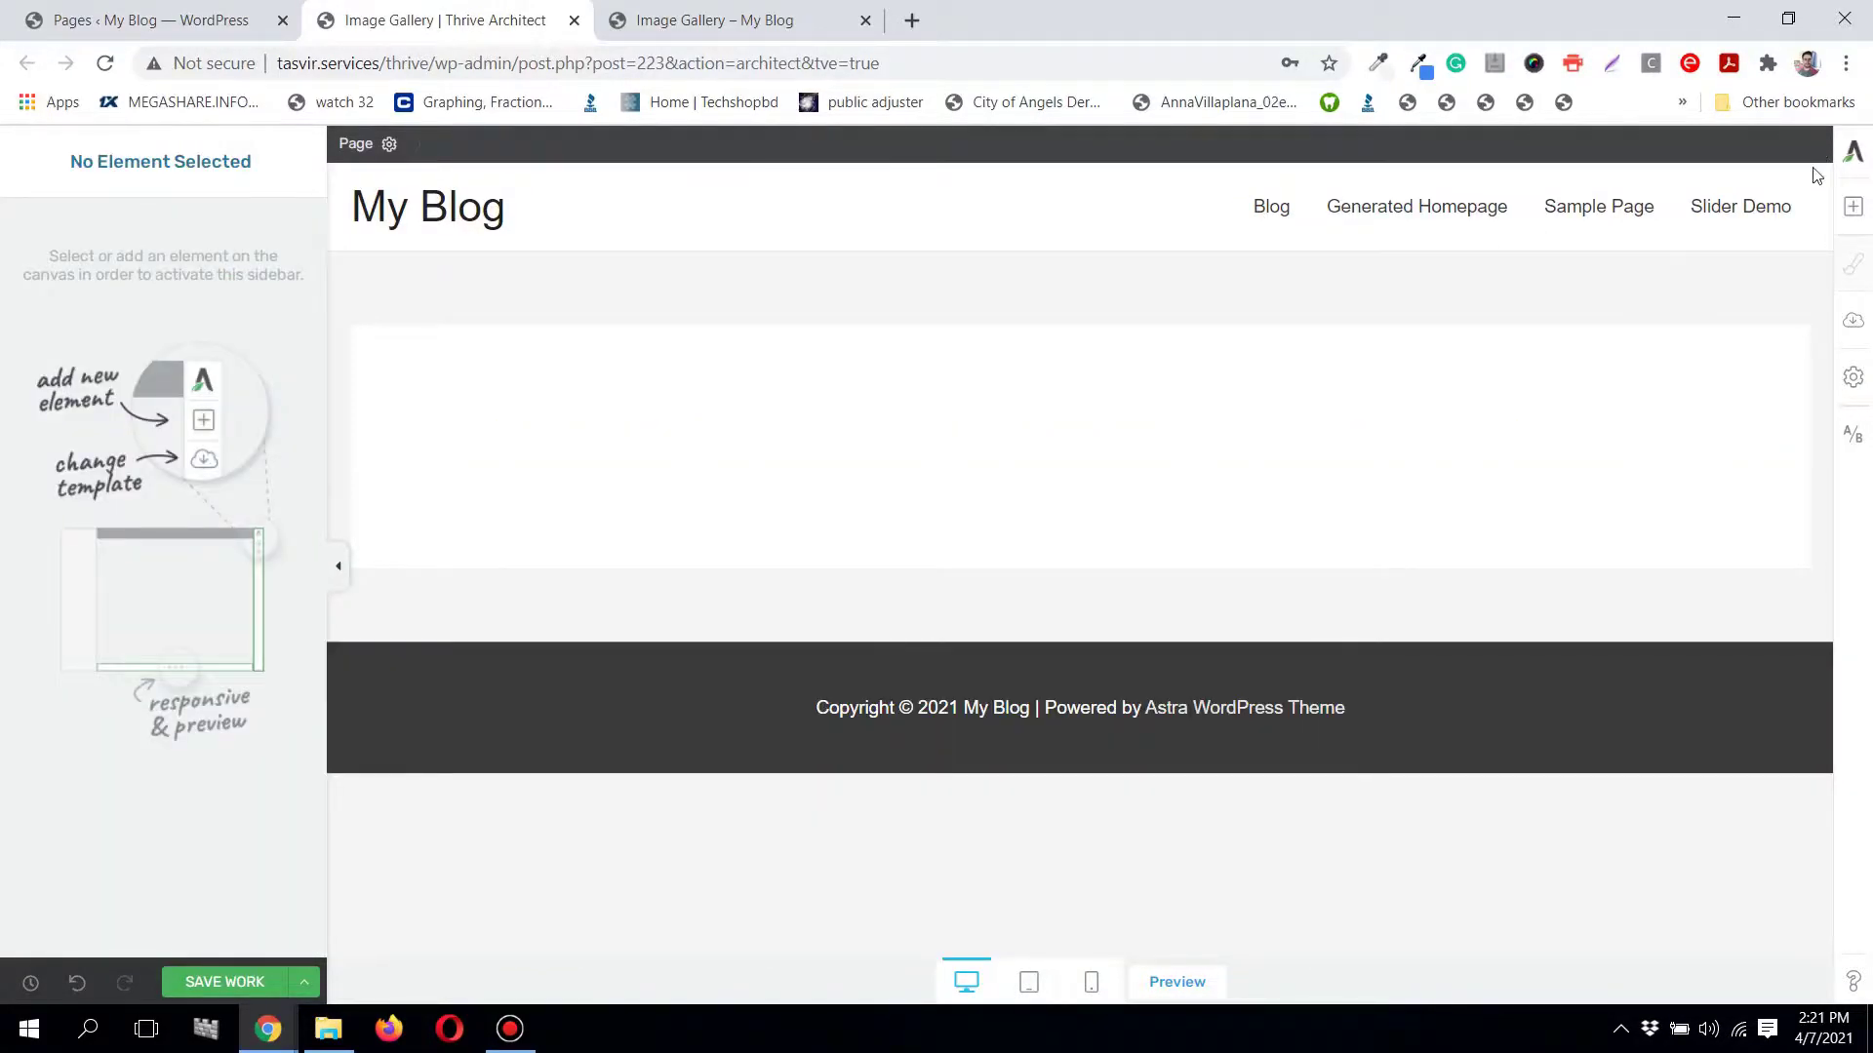
pyautogui.click(1853, 207)
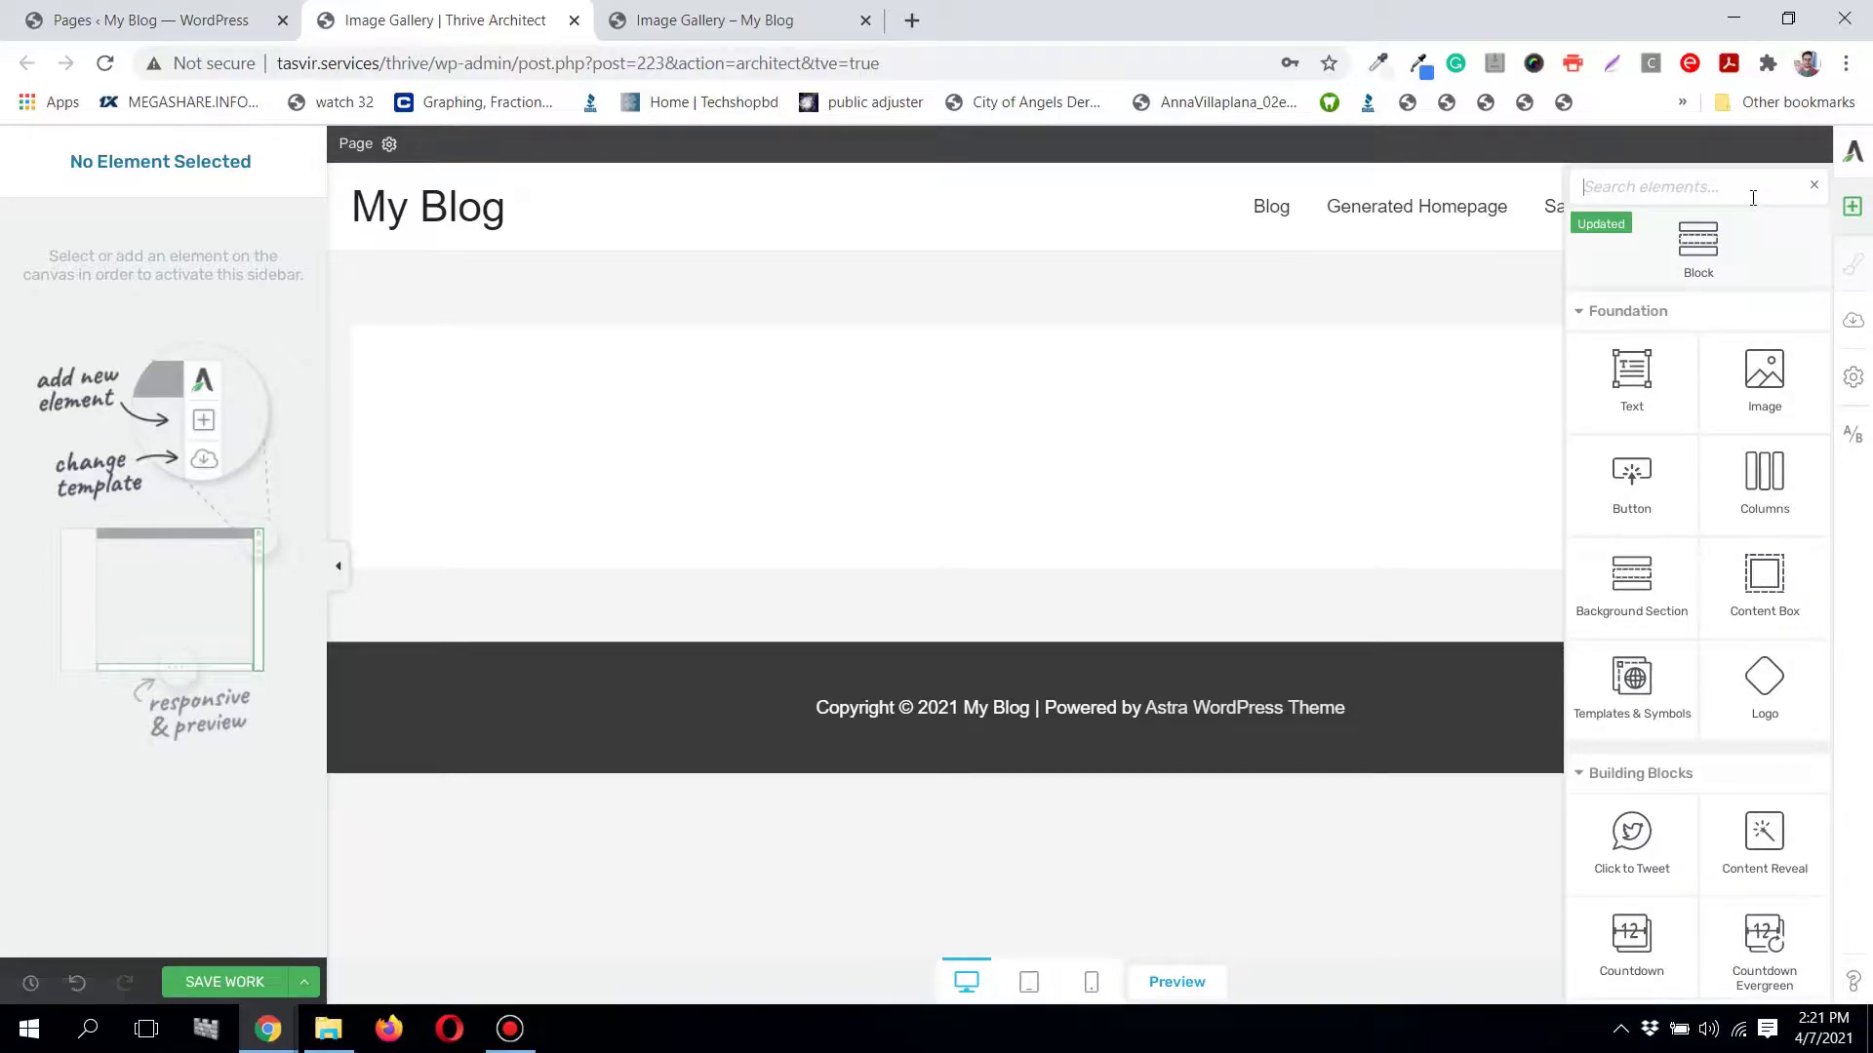
pyautogui.write('image')
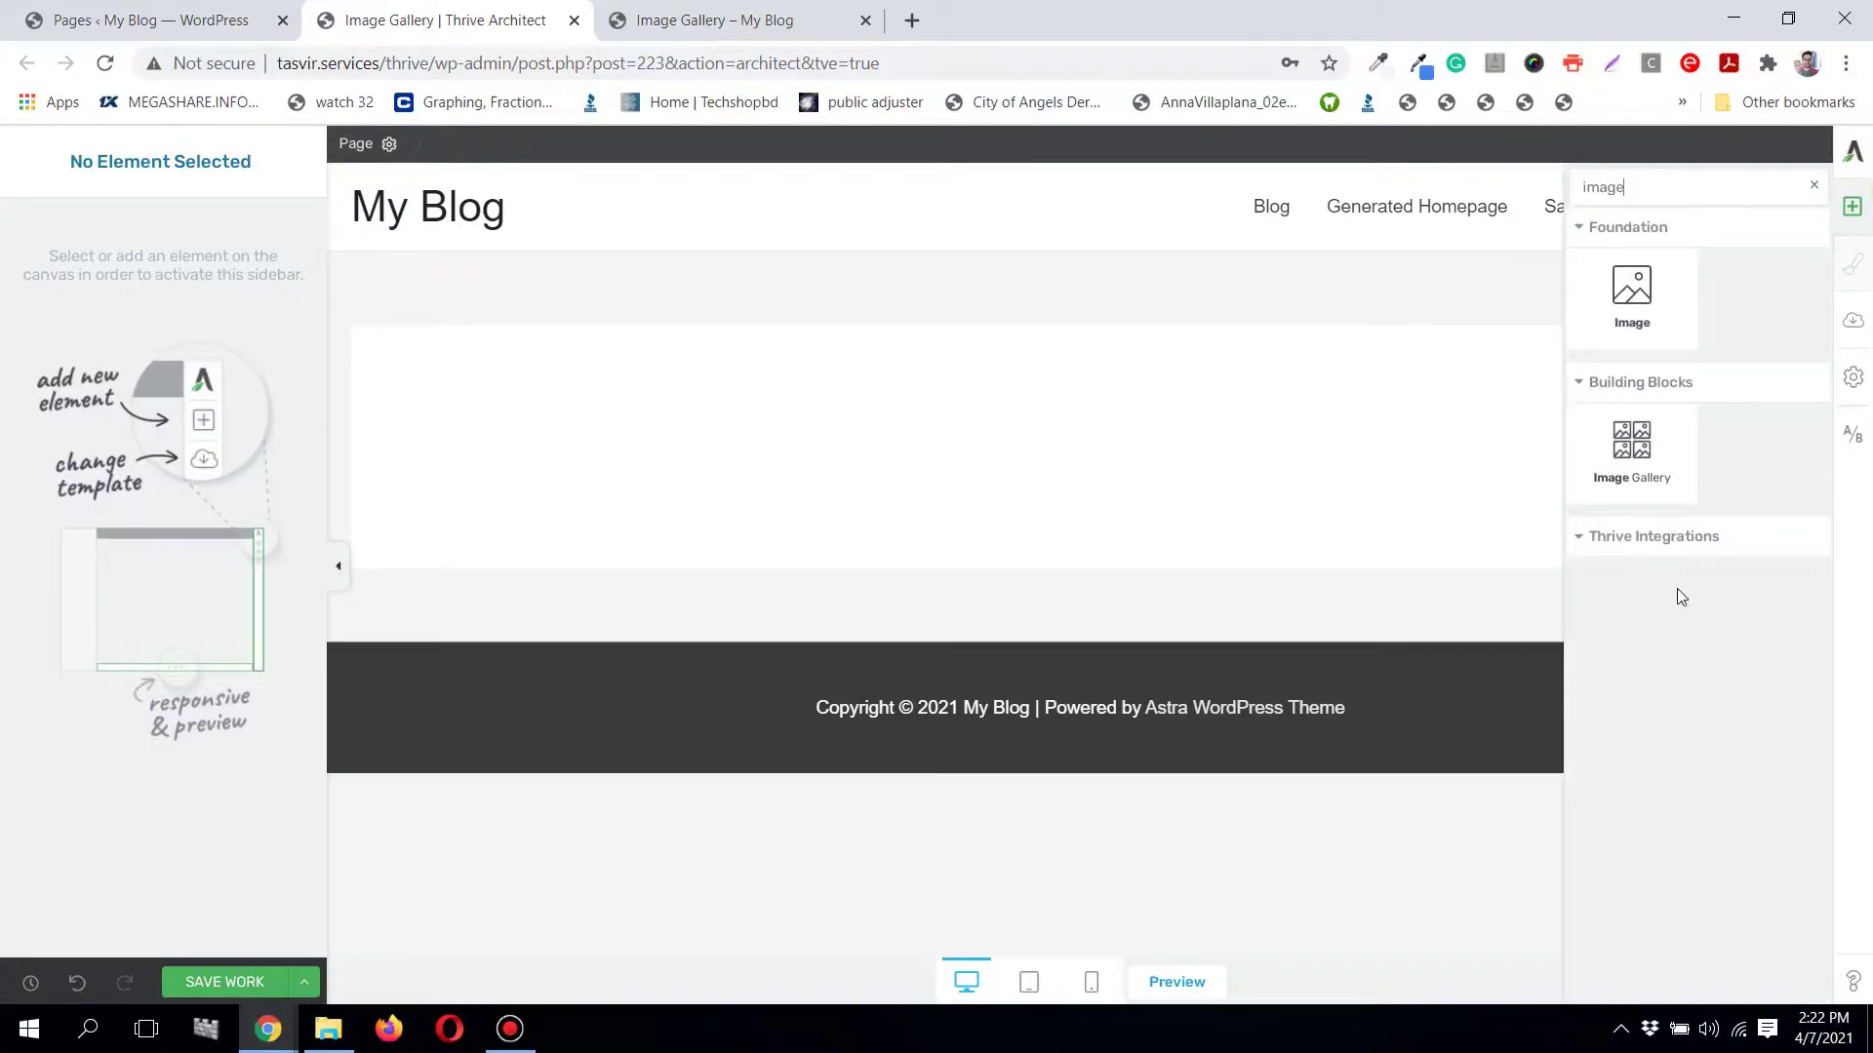
pyautogui.moveTo(1641, 446); pyautogui.dragTo(1190, 450)
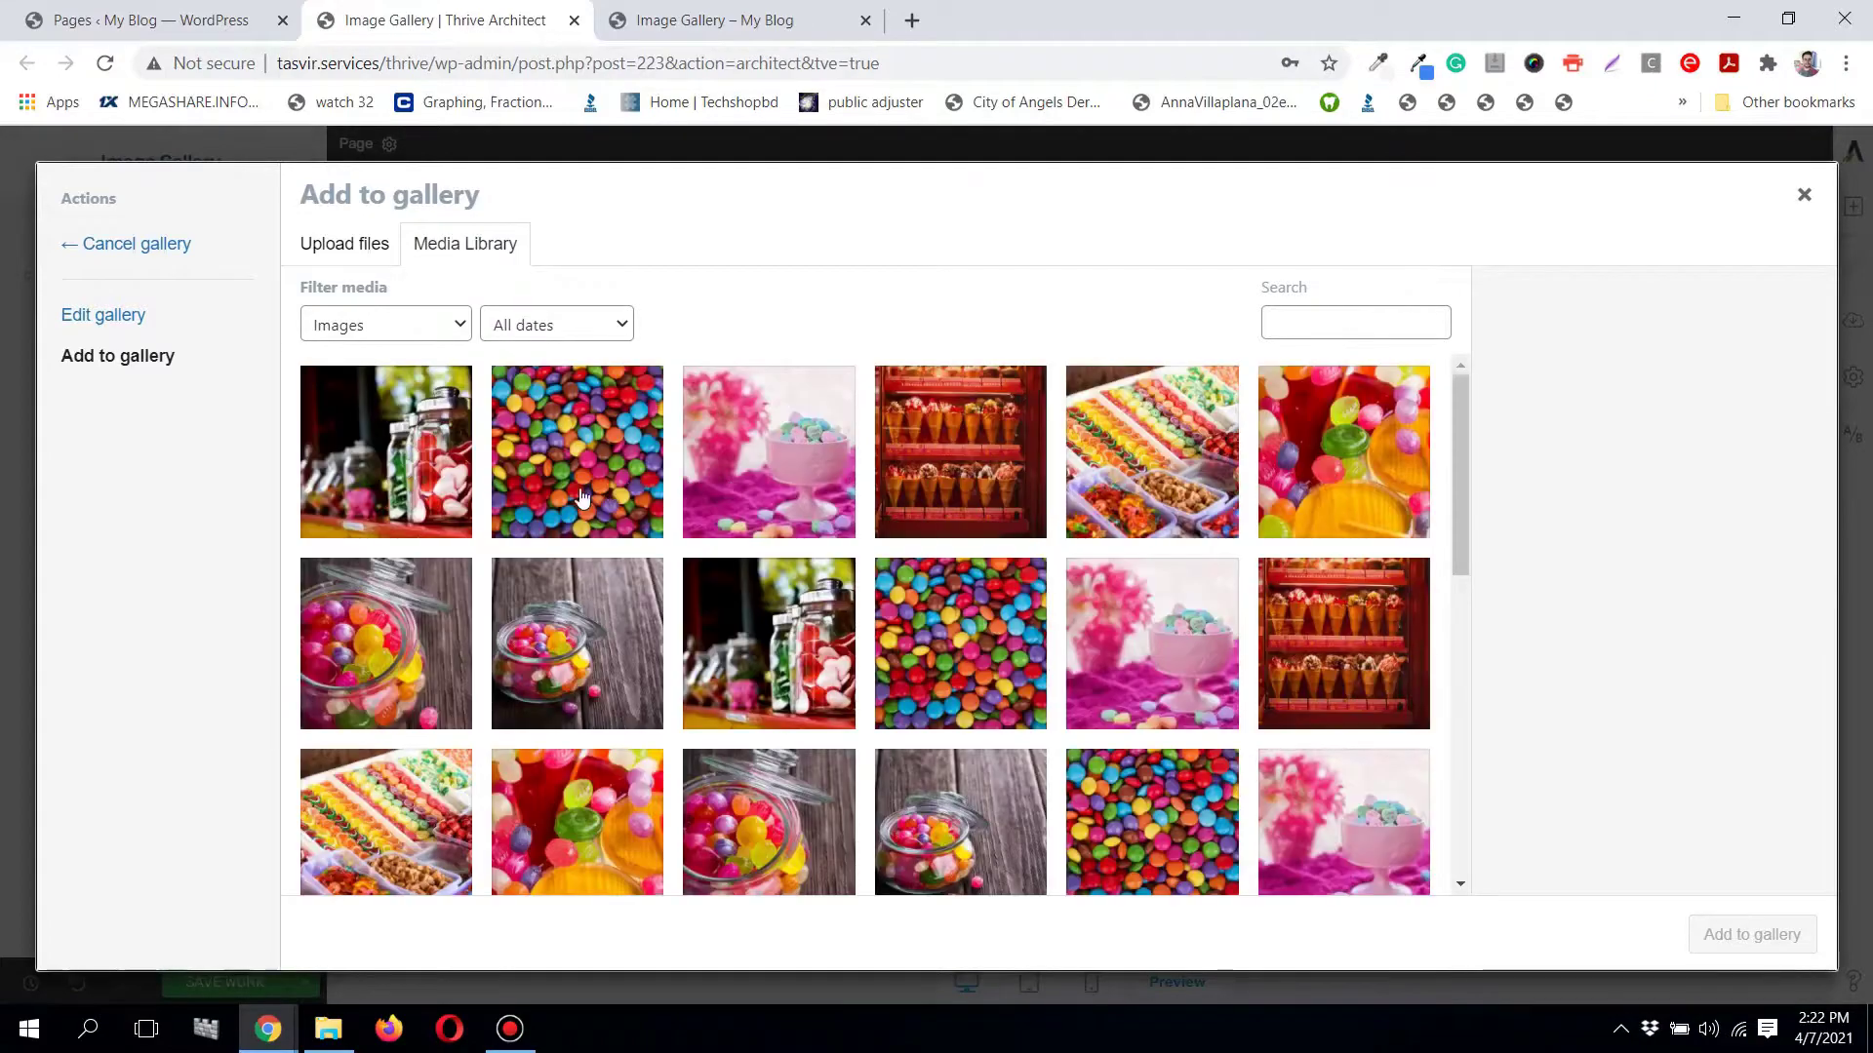
pyautogui.click(381, 500)
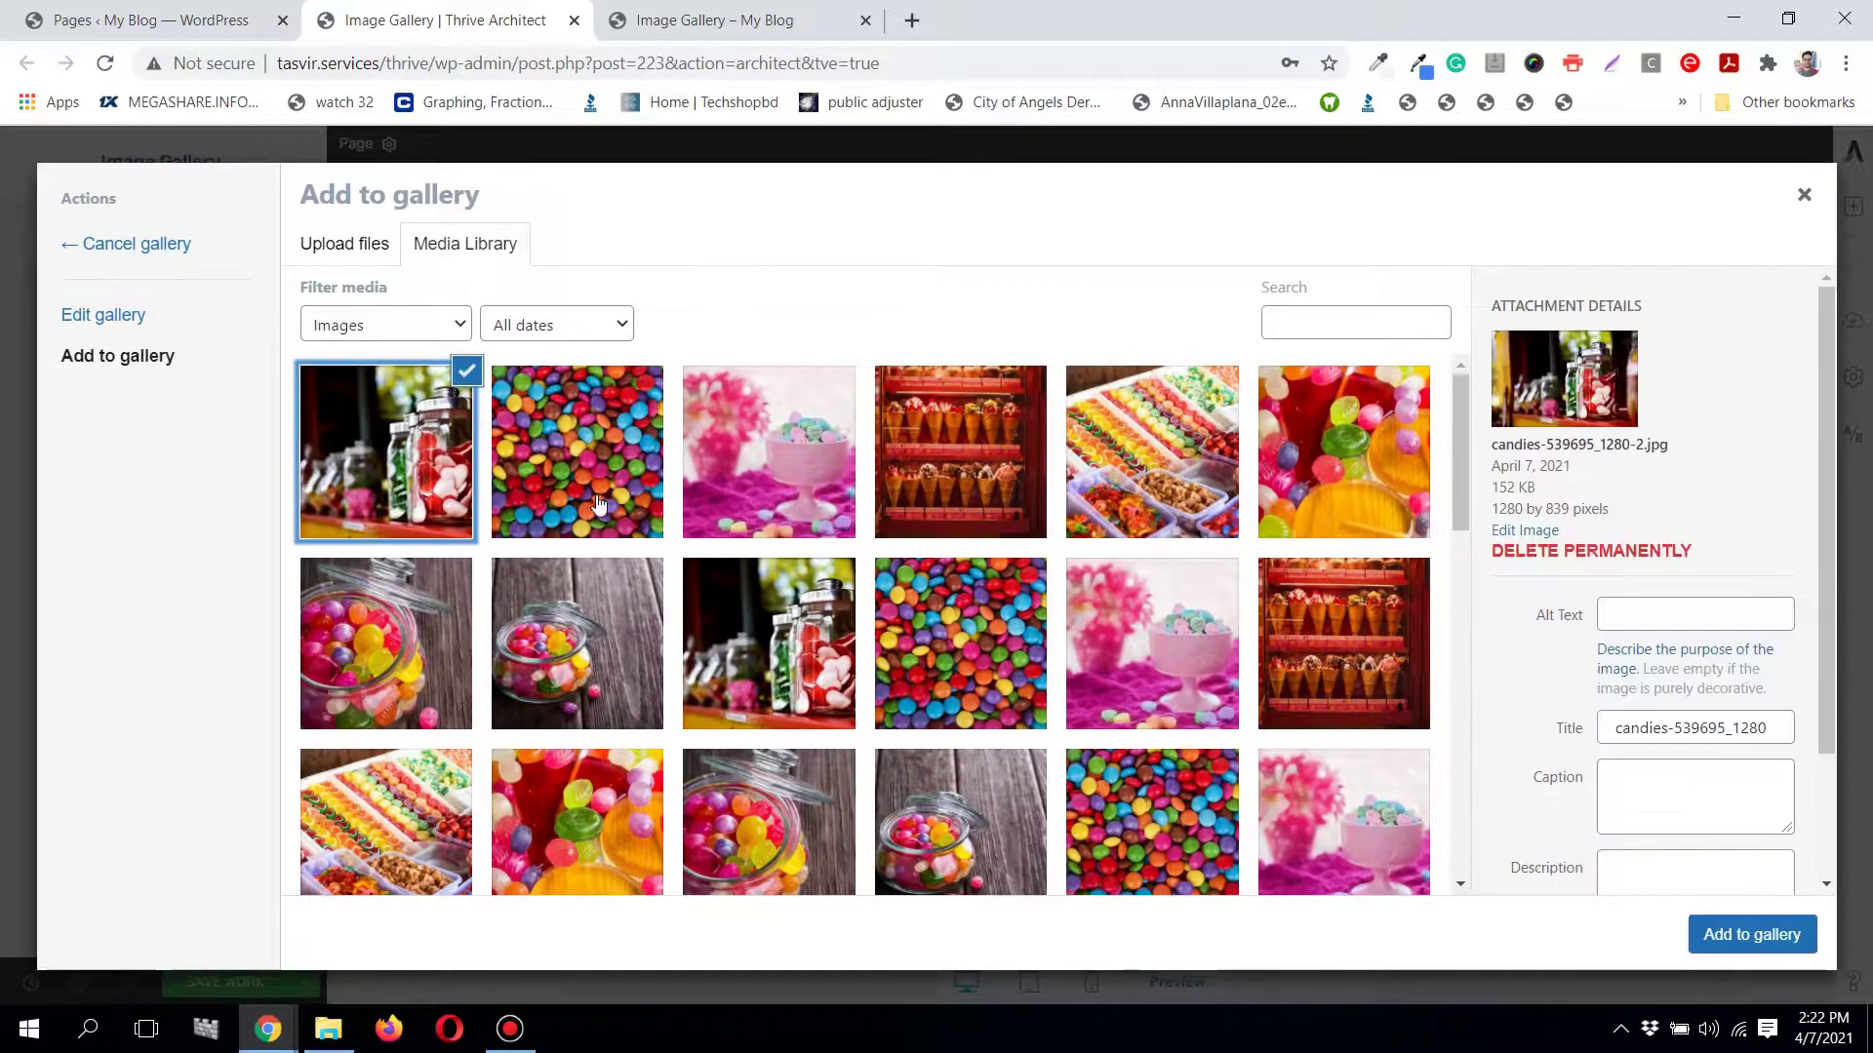
pyautogui.click(602, 506)
pyautogui.click(769, 506)
pyautogui.click(937, 500)
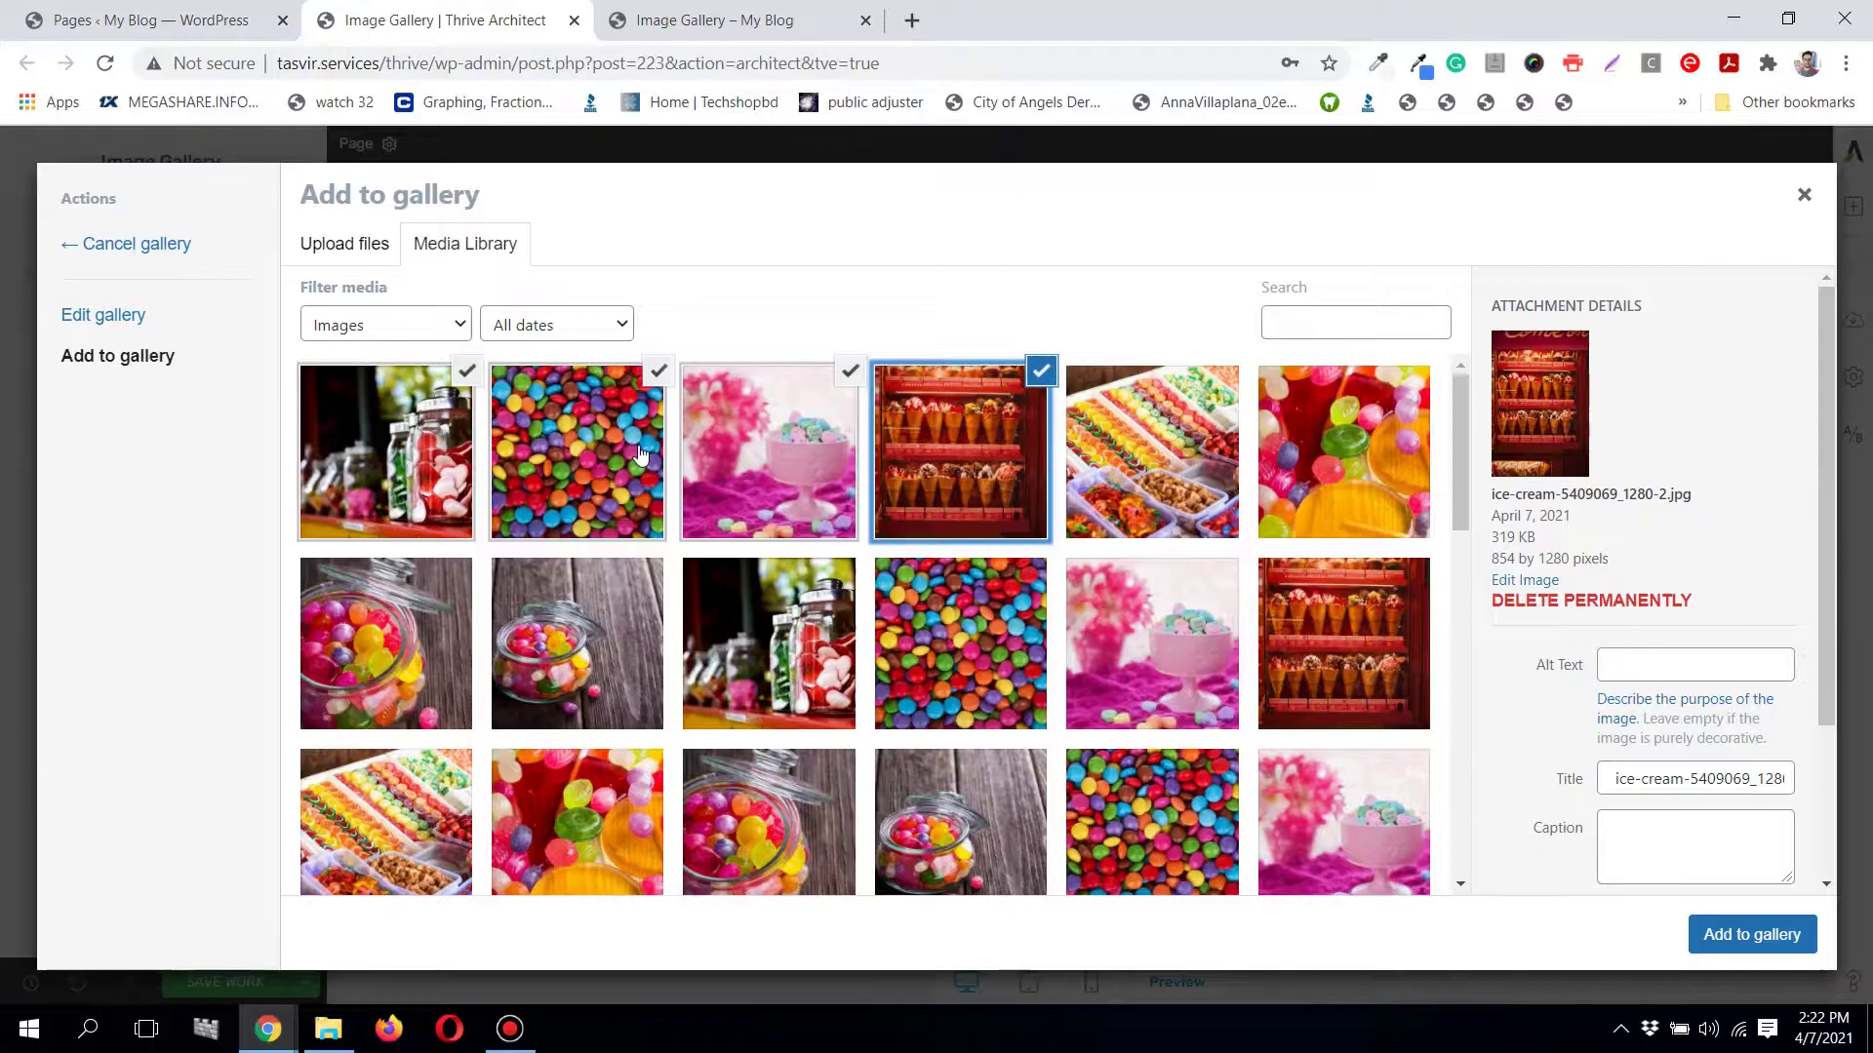
pyautogui.click(467, 372)
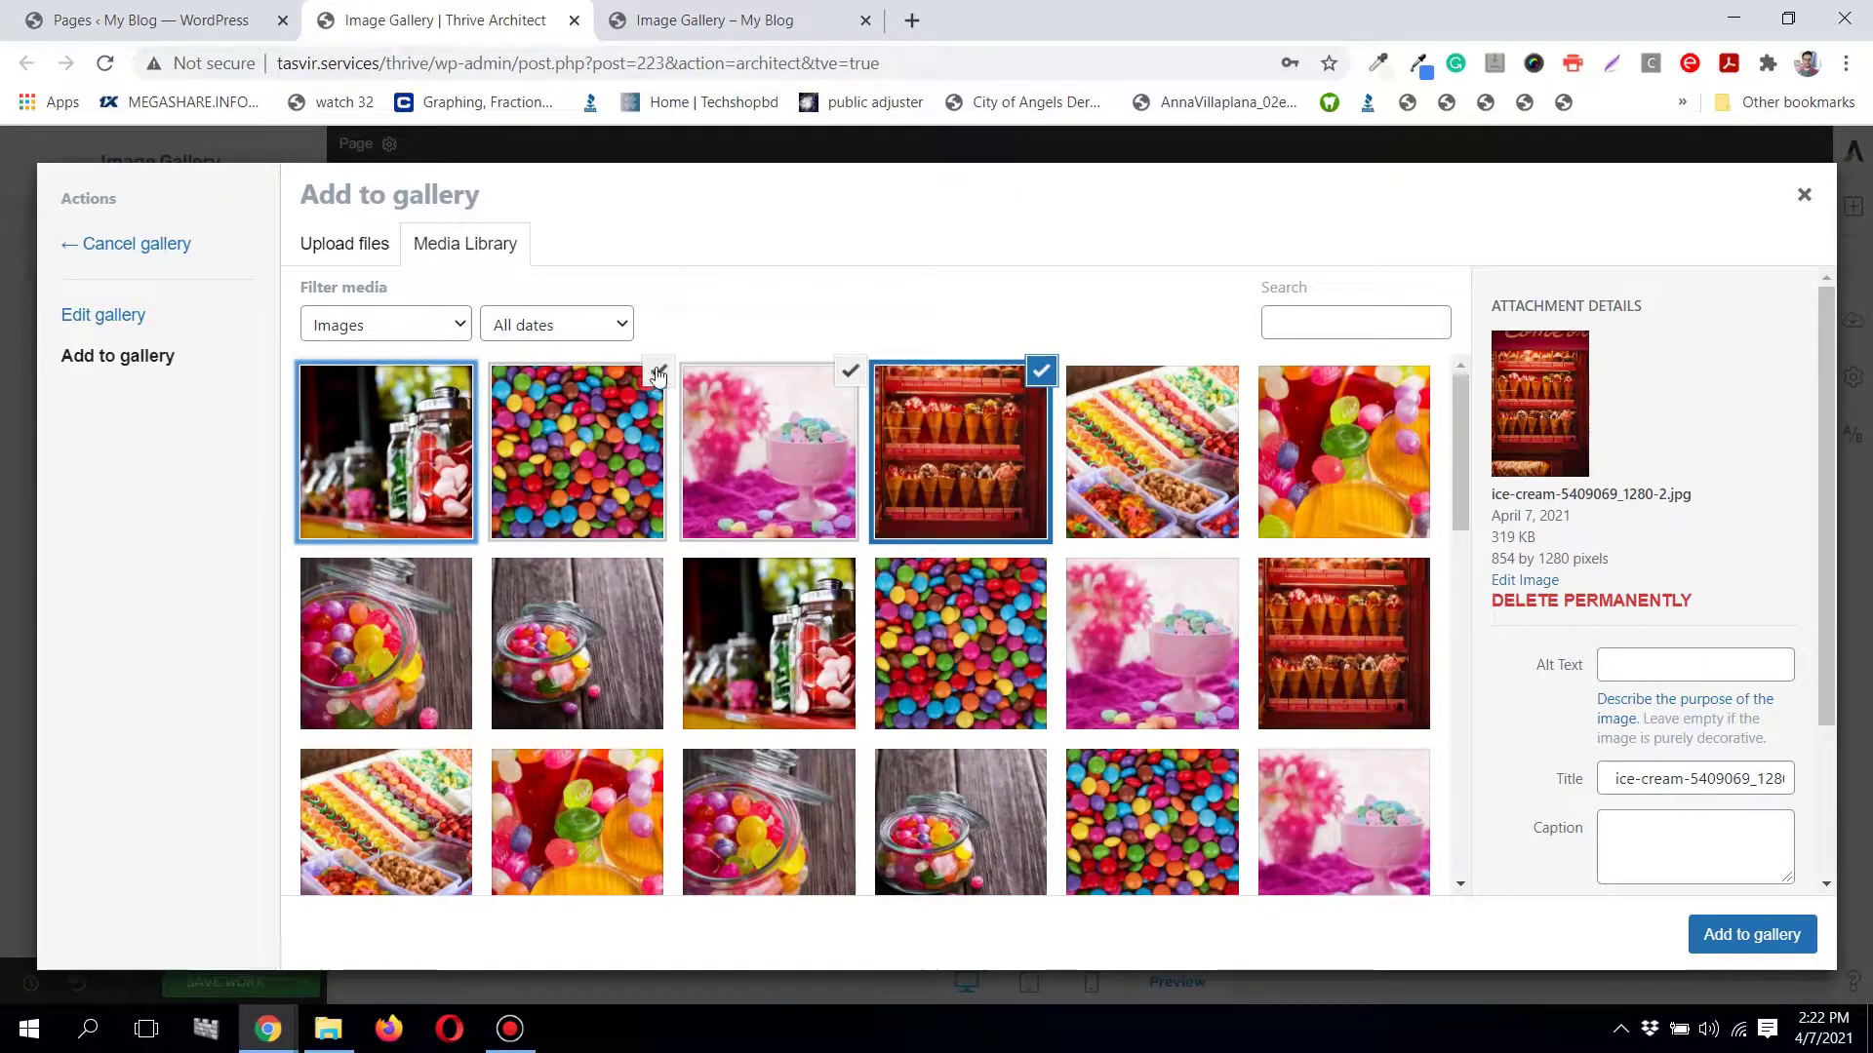
pyautogui.click(658, 372)
pyautogui.click(849, 371)
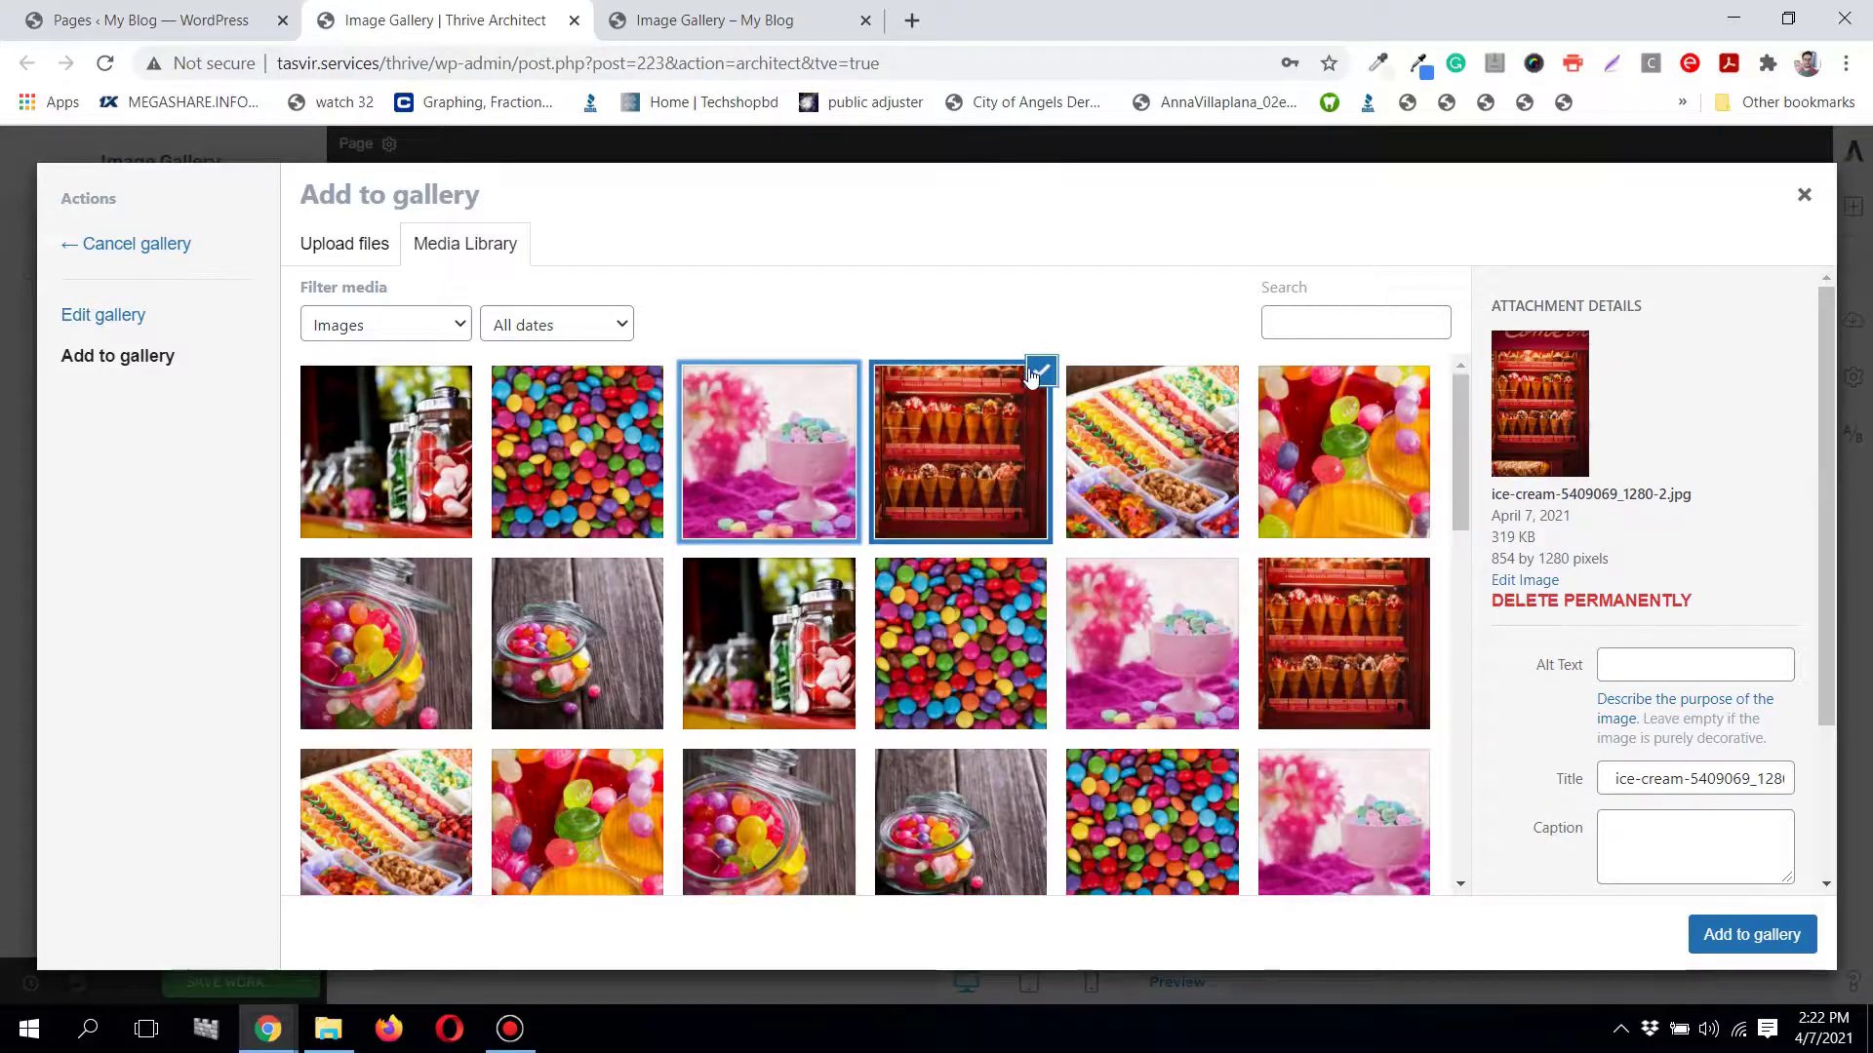
pyautogui.click(1032, 374)
# Step: Upload all eight candy pictures from the desktop folder "Thrive Architect image gallery\images" to the media library
pyautogui.click(327, 1029)
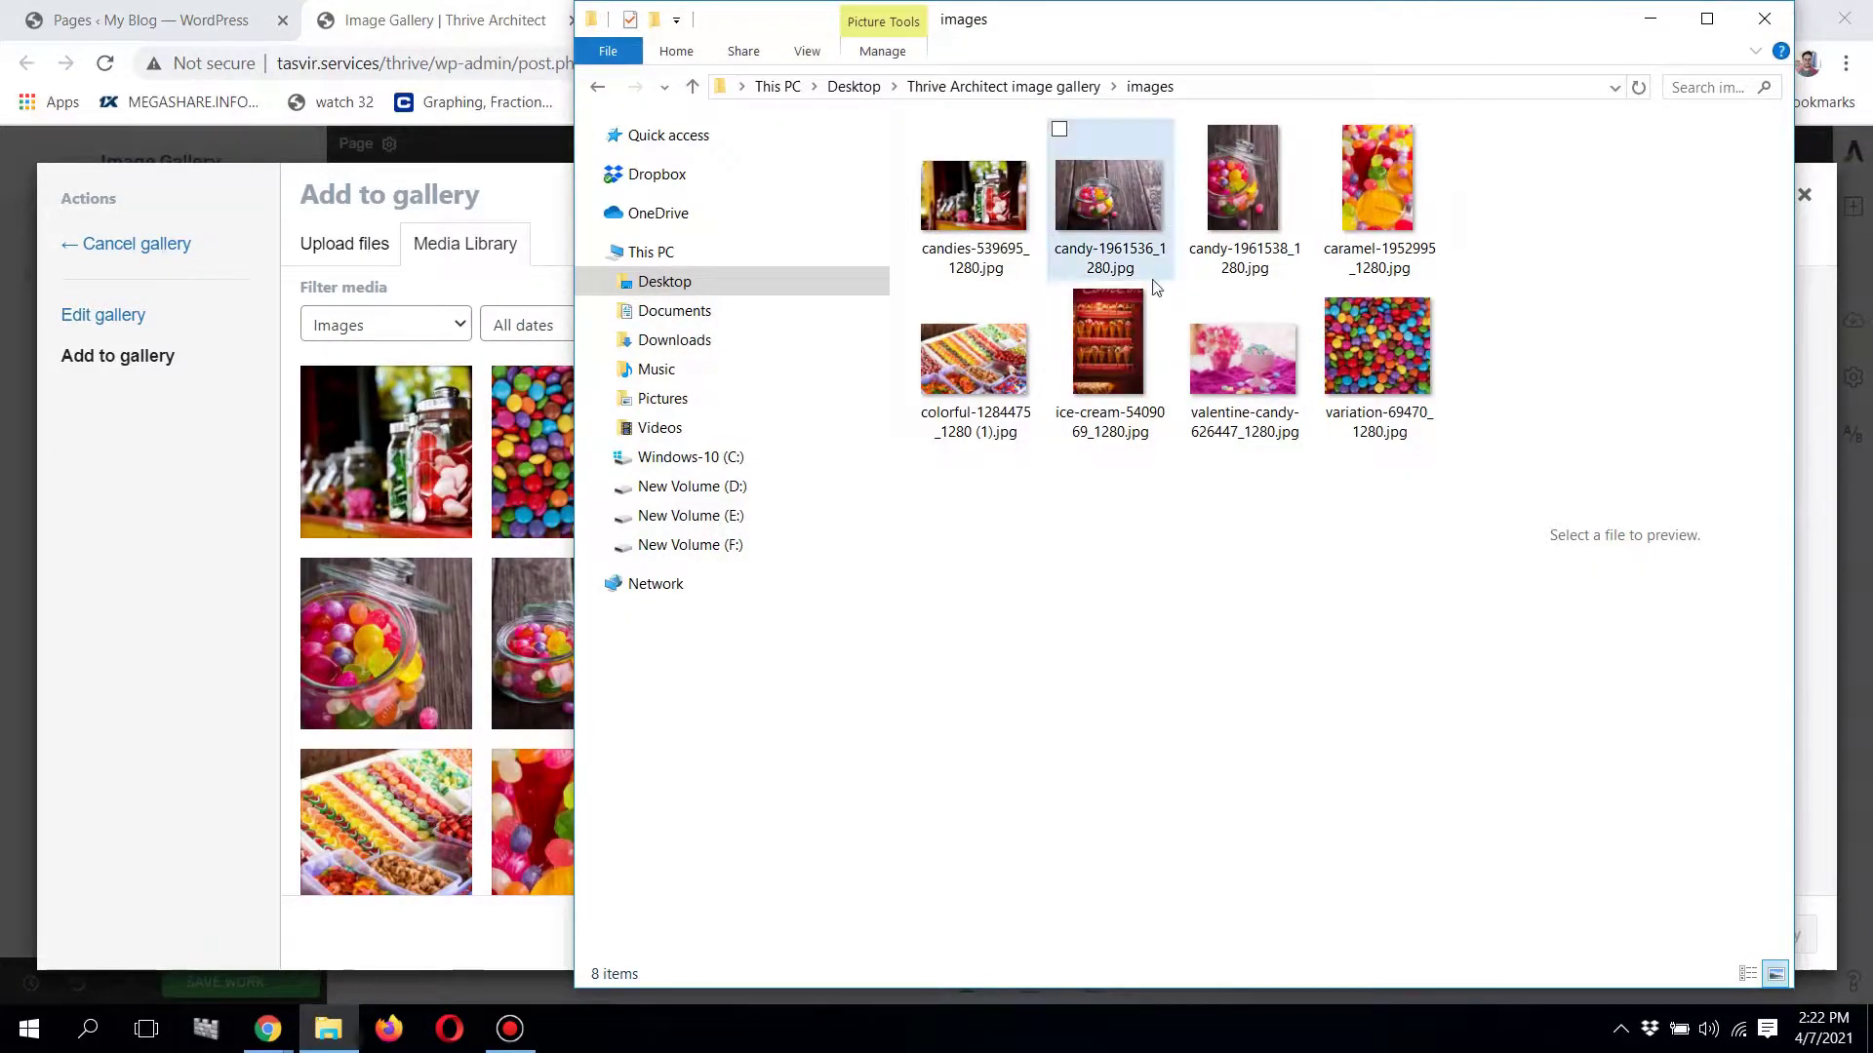
pyautogui.click(1129, 219)
pyautogui.hotkey('ctrl', 'a')
pyautogui.moveTo(1129, 218); pyautogui.dragTo(886, 614)
pyautogui.hotkey('alt', 'Tab')
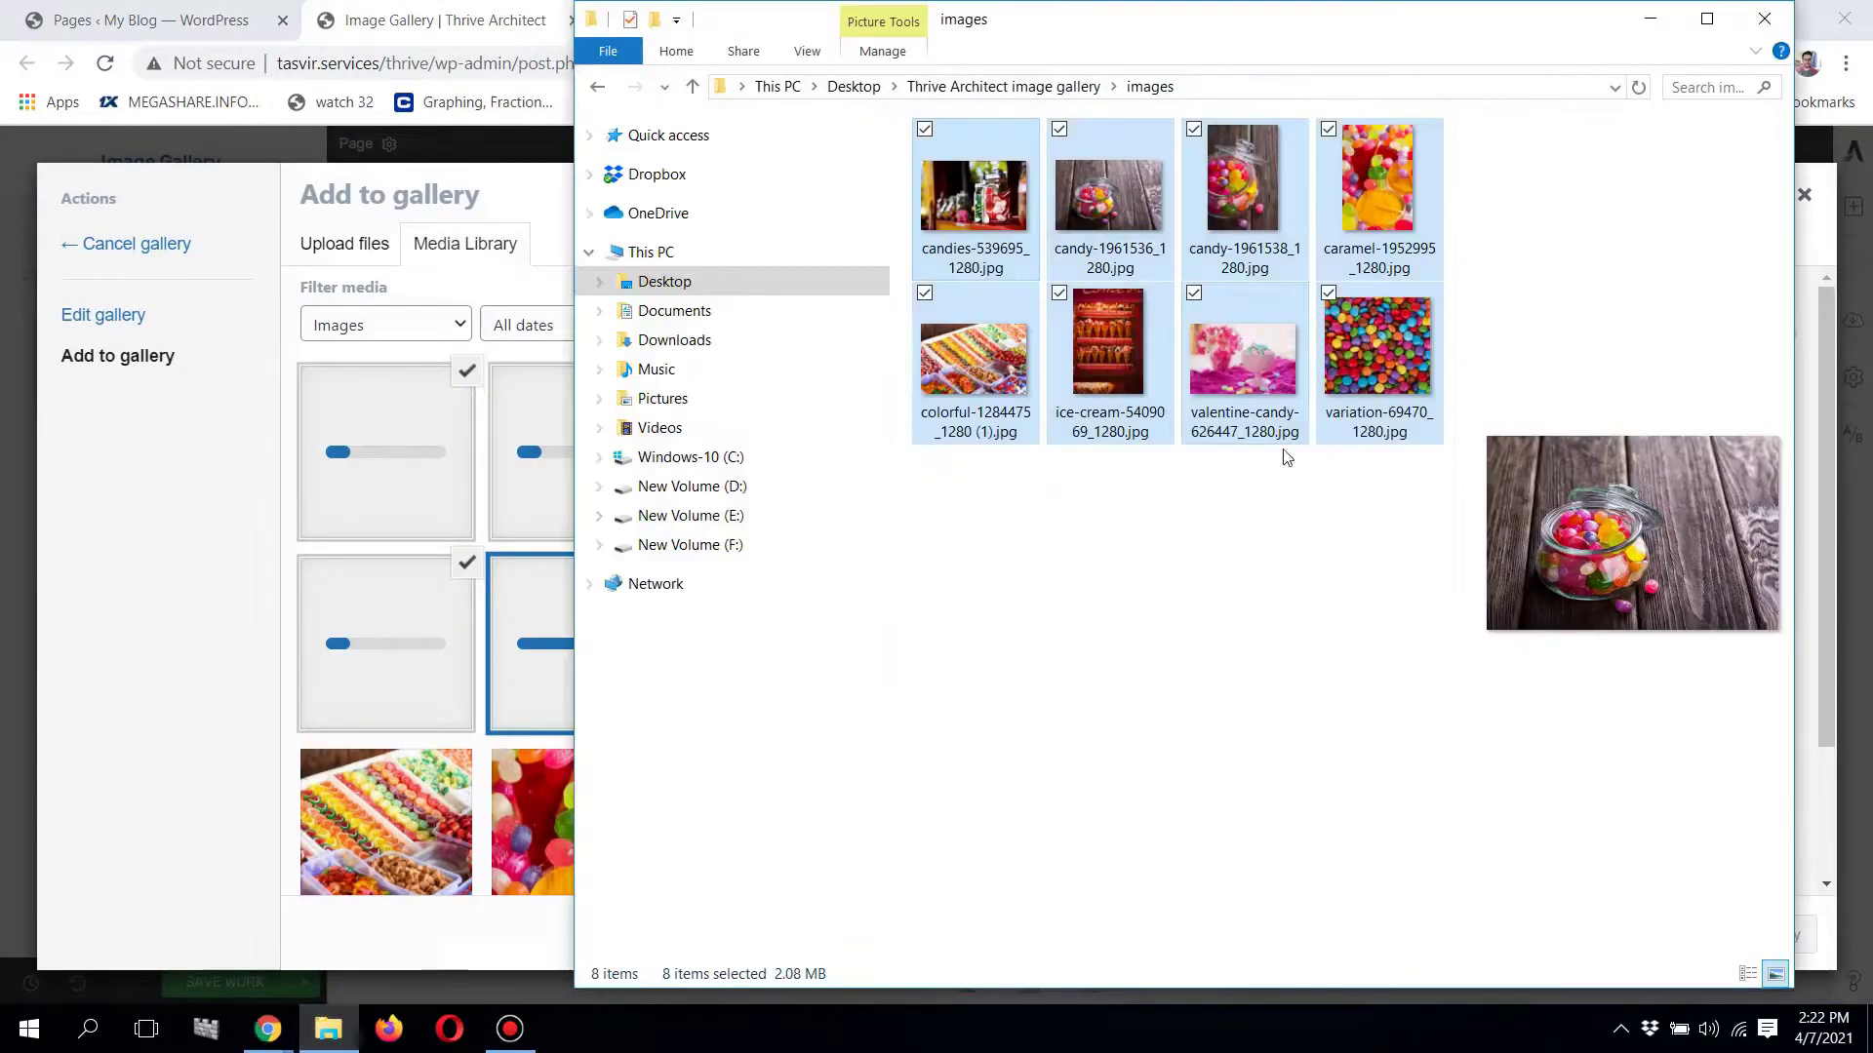
pyautogui.click(1227, 500)
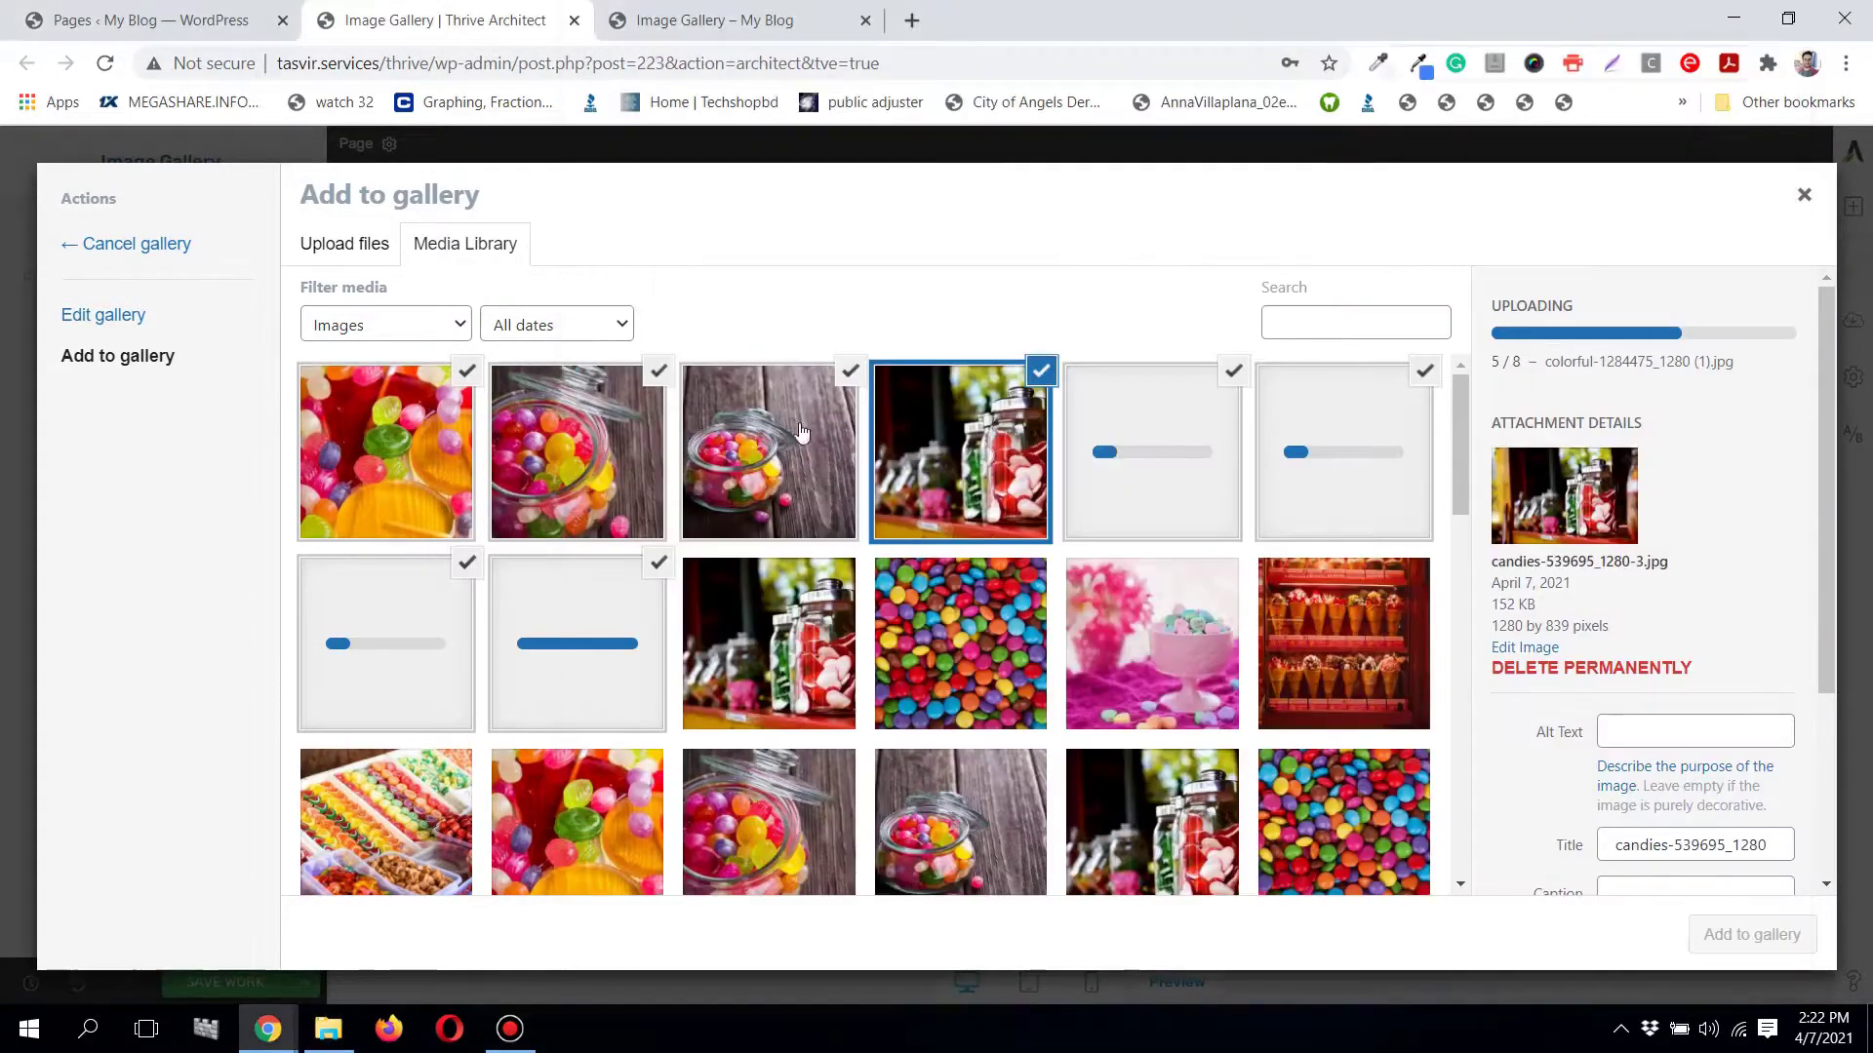
pyautogui.click(1650, 21)
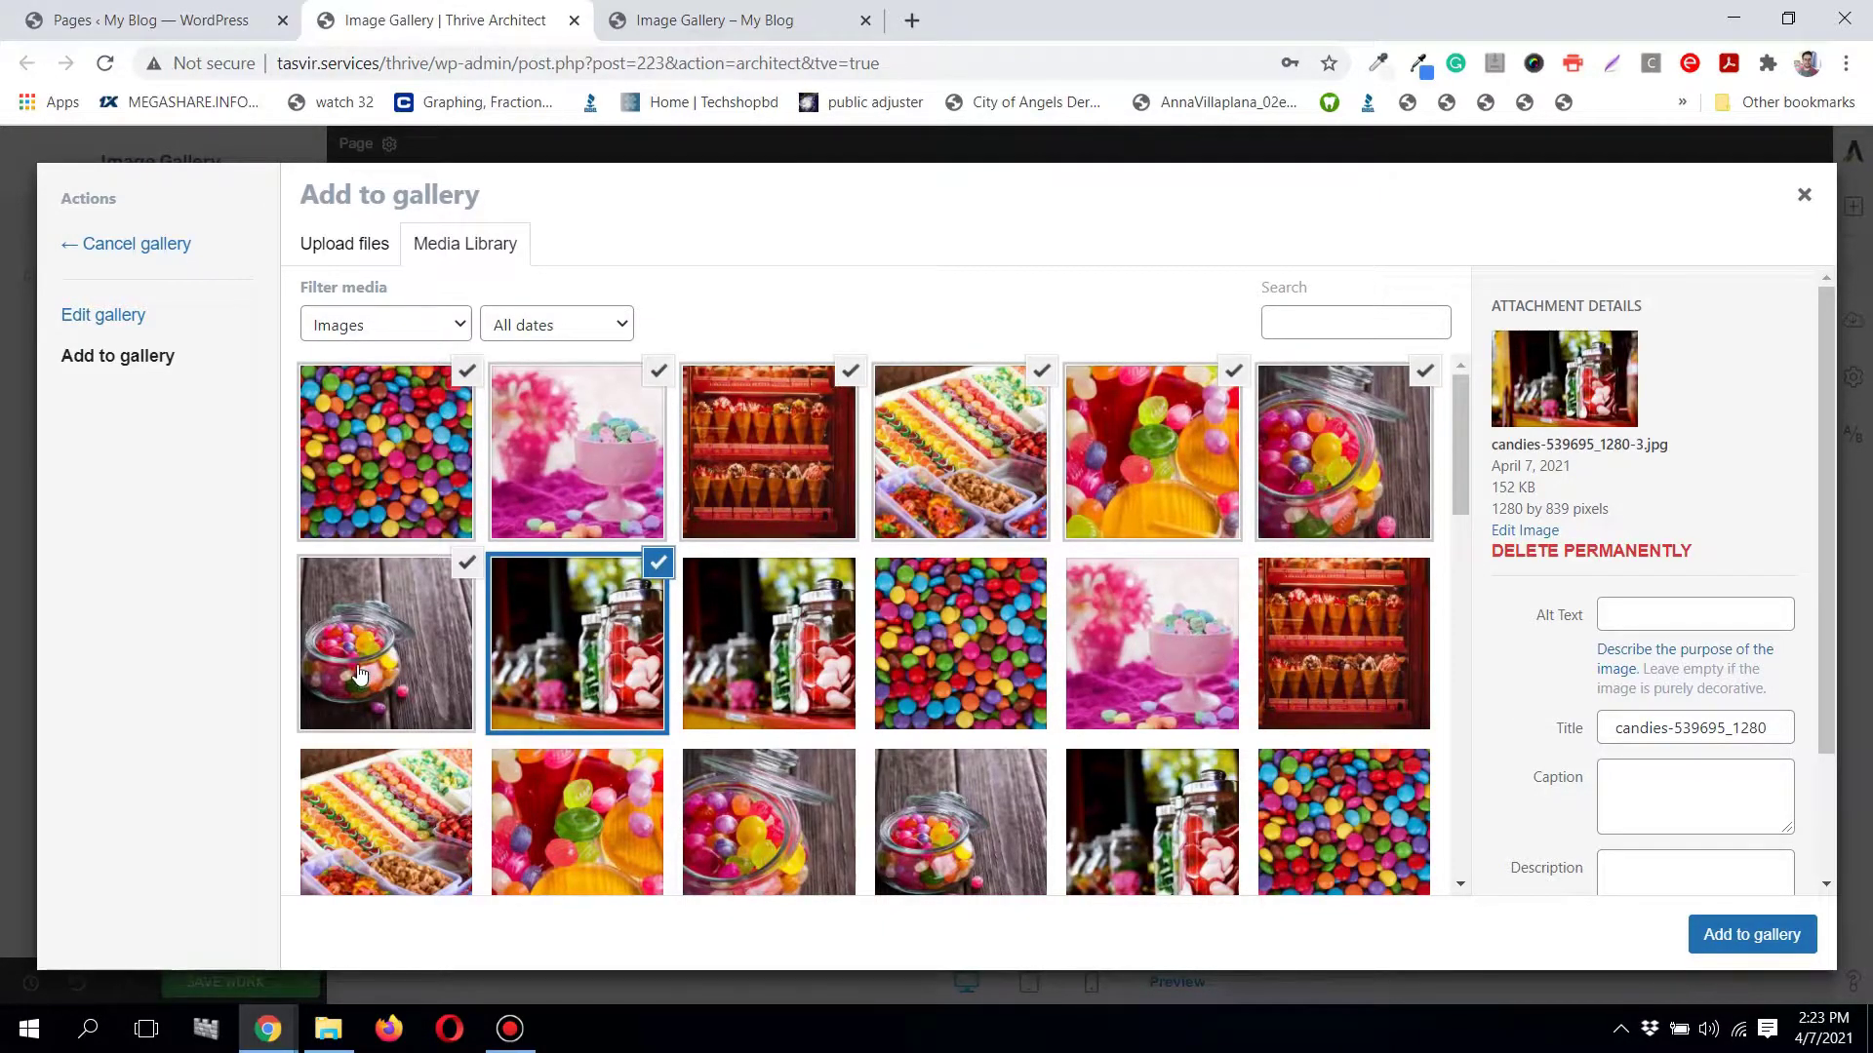
# Step: Add the eight uploaded images to the gallery and insert the gallery on the page
pyautogui.click(1768, 951)
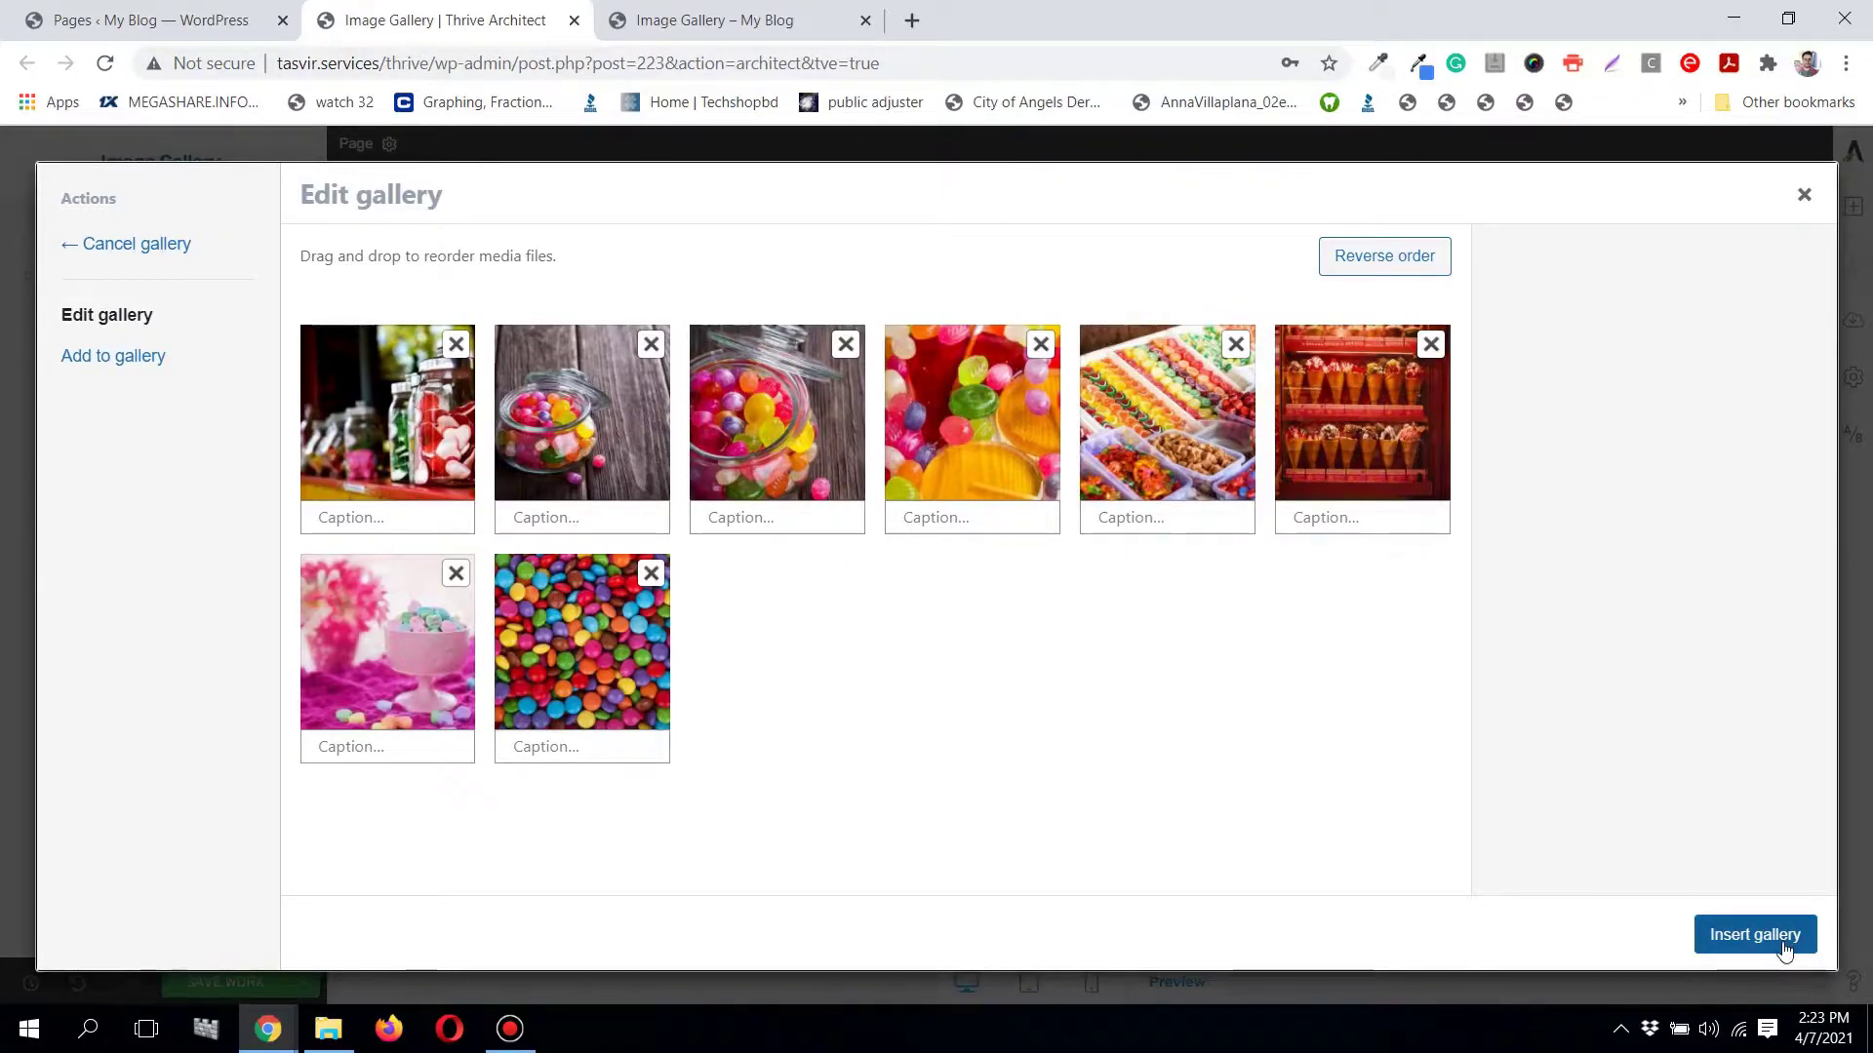
pyautogui.click(1754, 935)
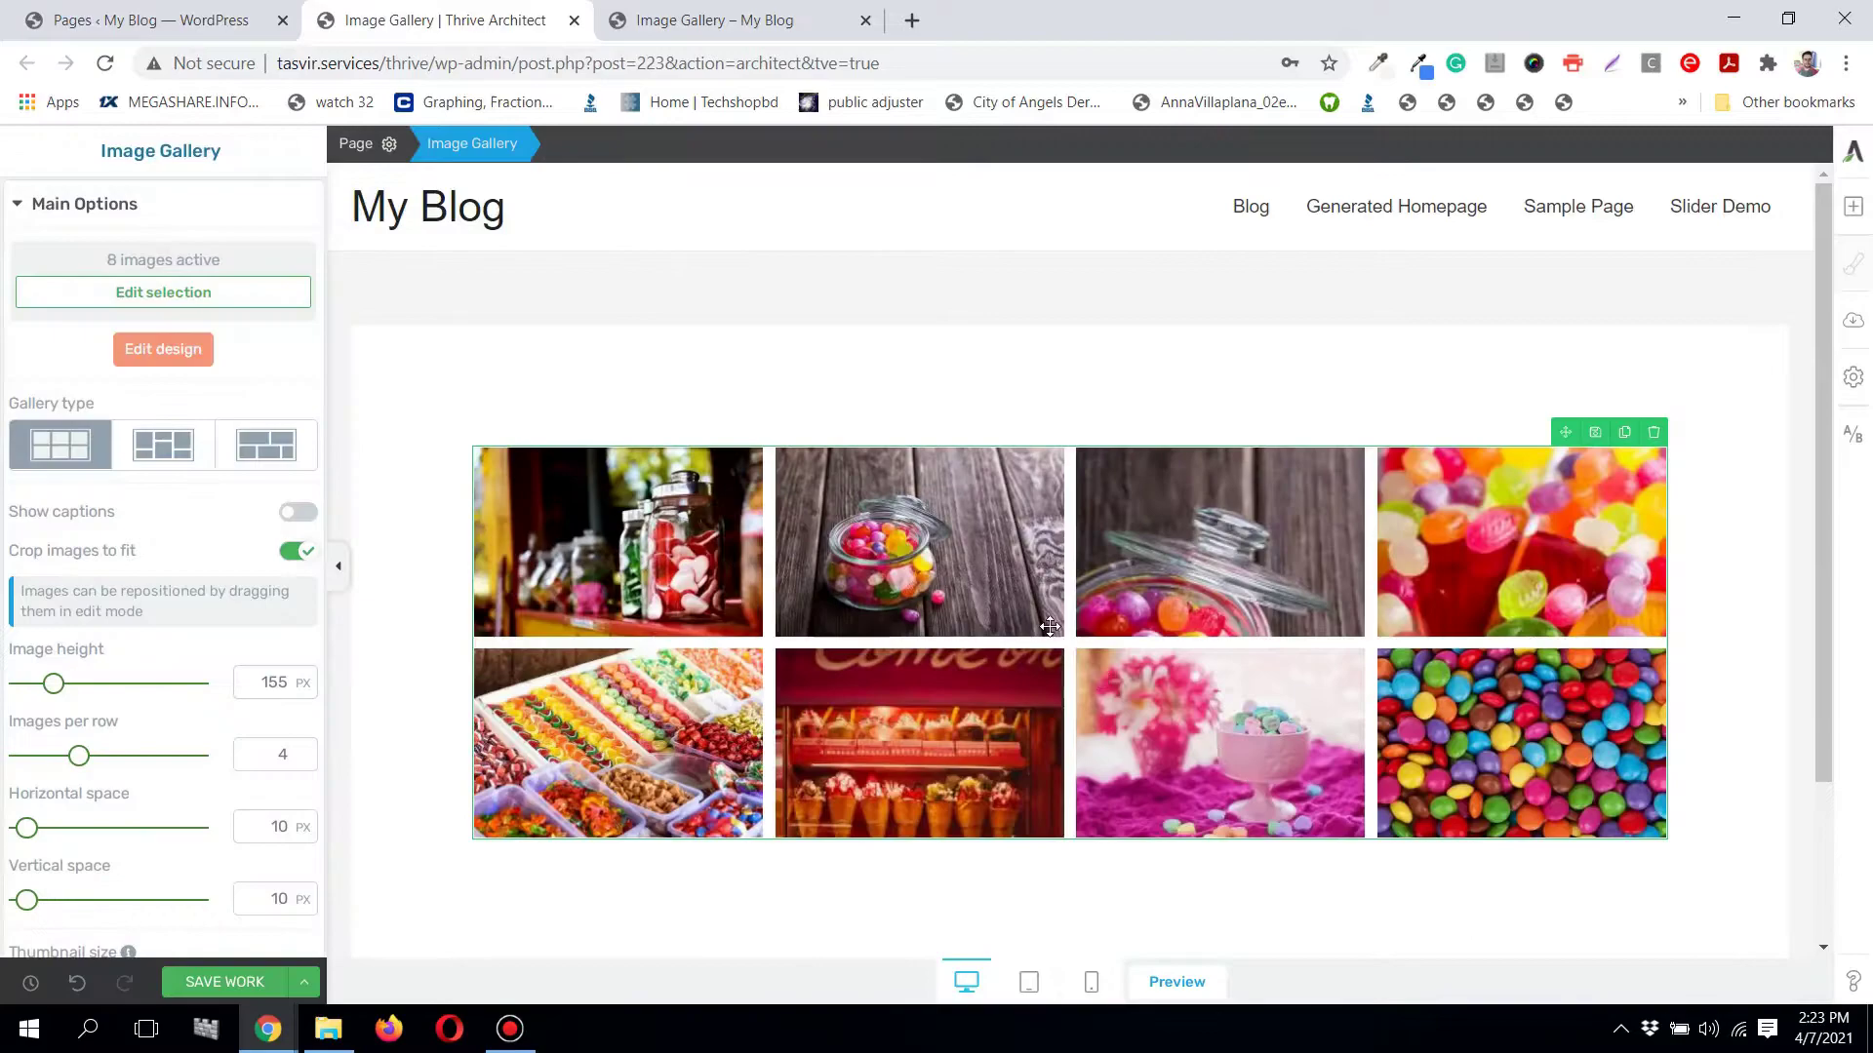
pyautogui.scroll(-1, 1044, 623)
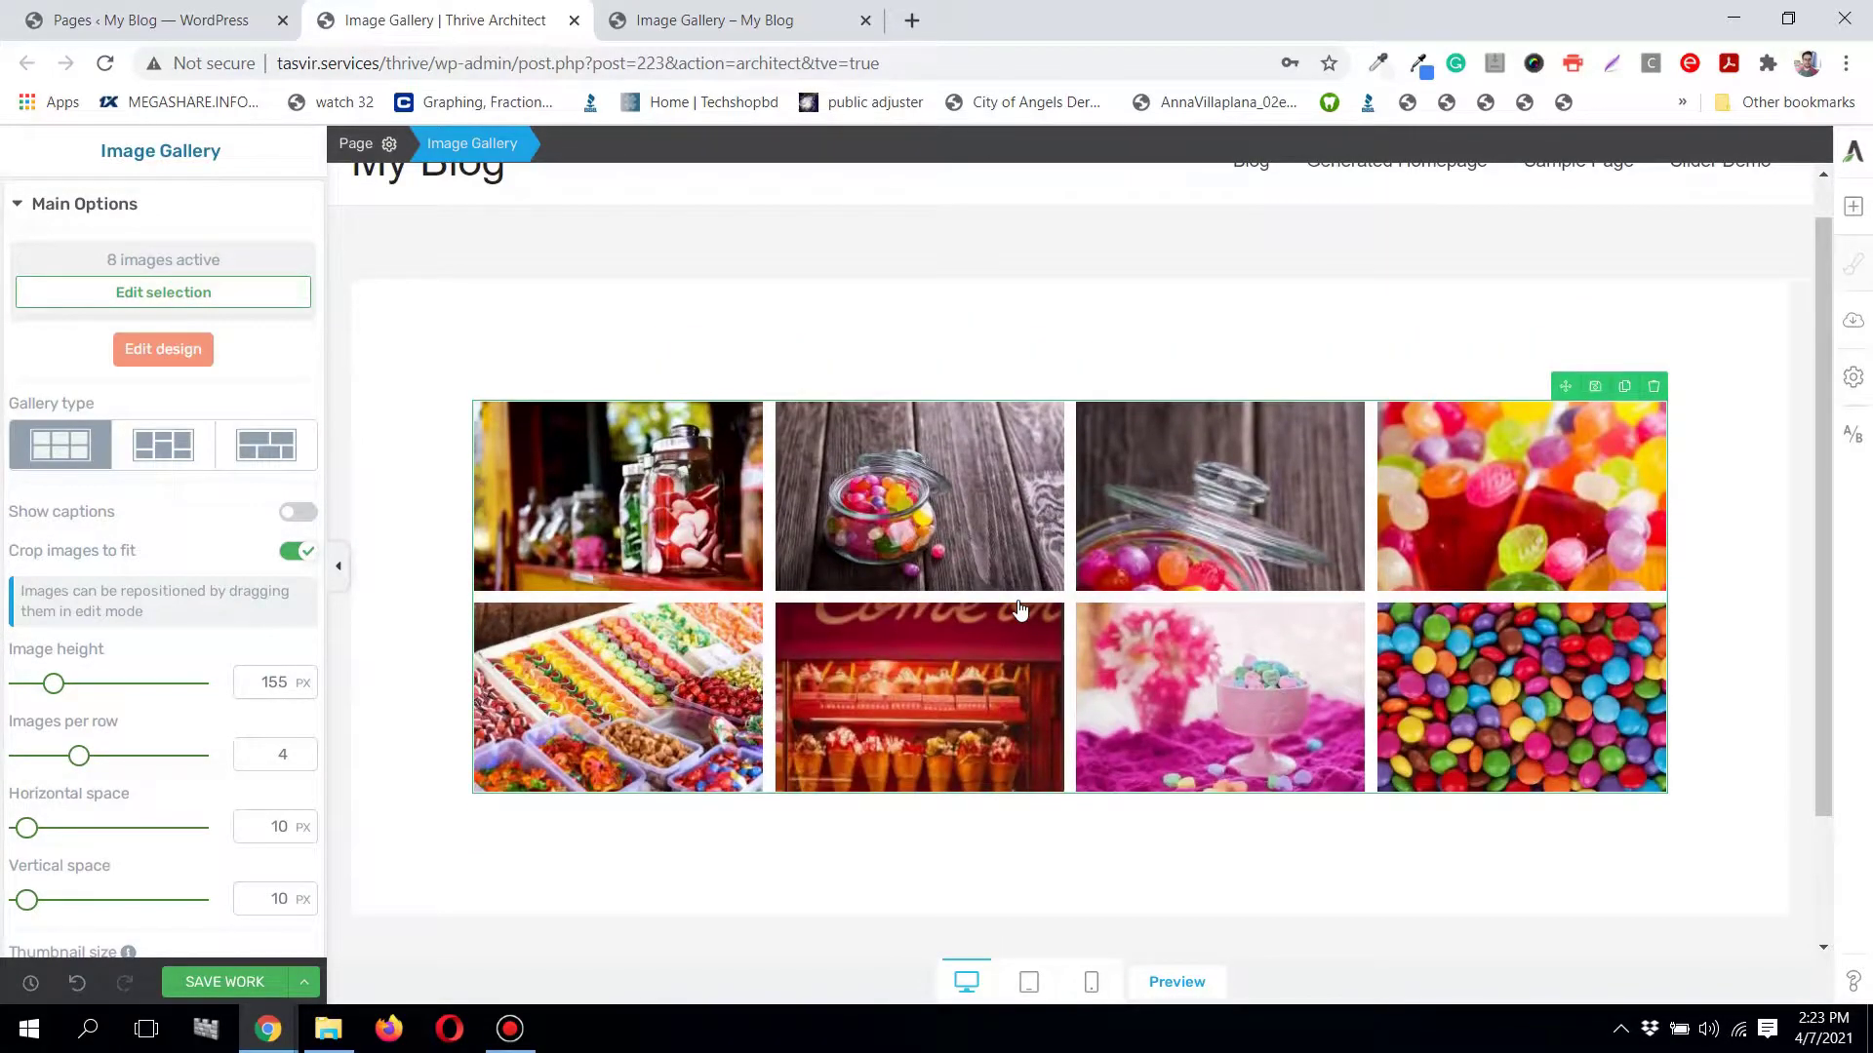
pyautogui.scroll(1, 1020, 609)
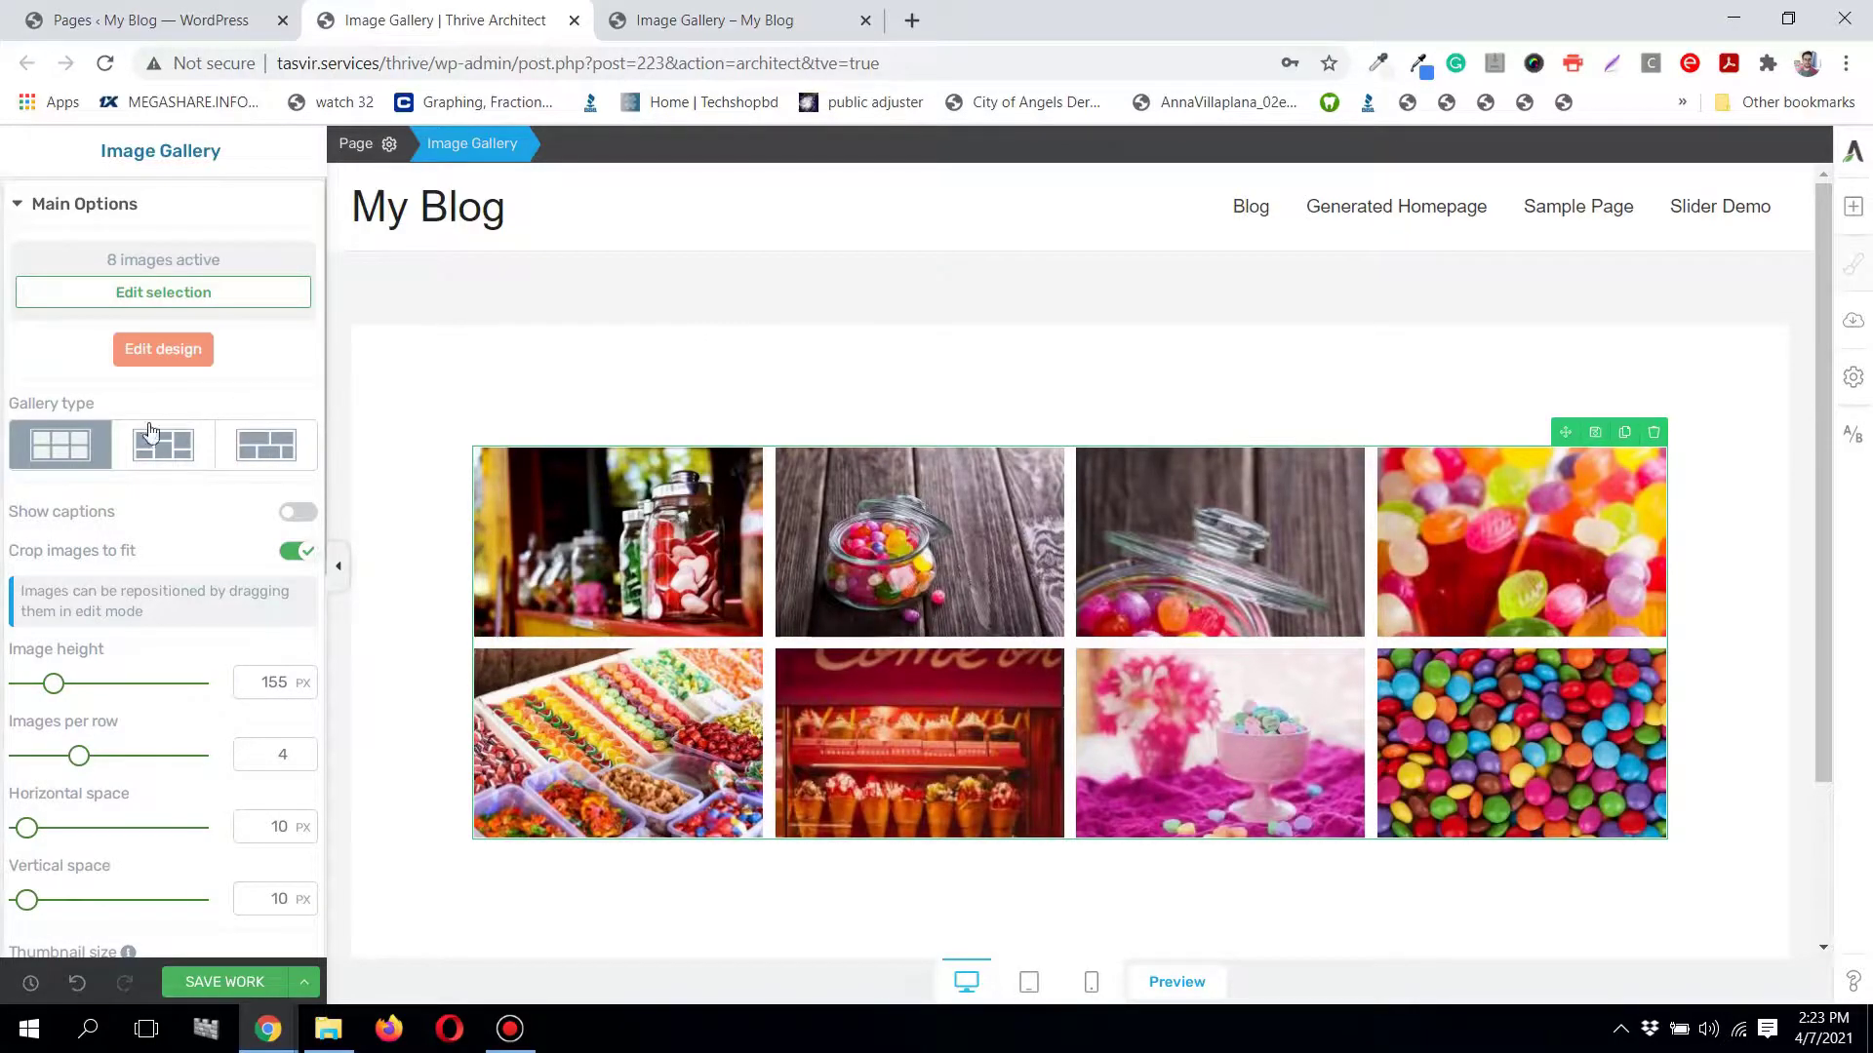
# Step: Turn off "Crop images to fit" to inspect the uncropped grid, and turn the option back on
pyautogui.scroll(-2, 1067, 457)
pyautogui.scroll(1, 1067, 456)
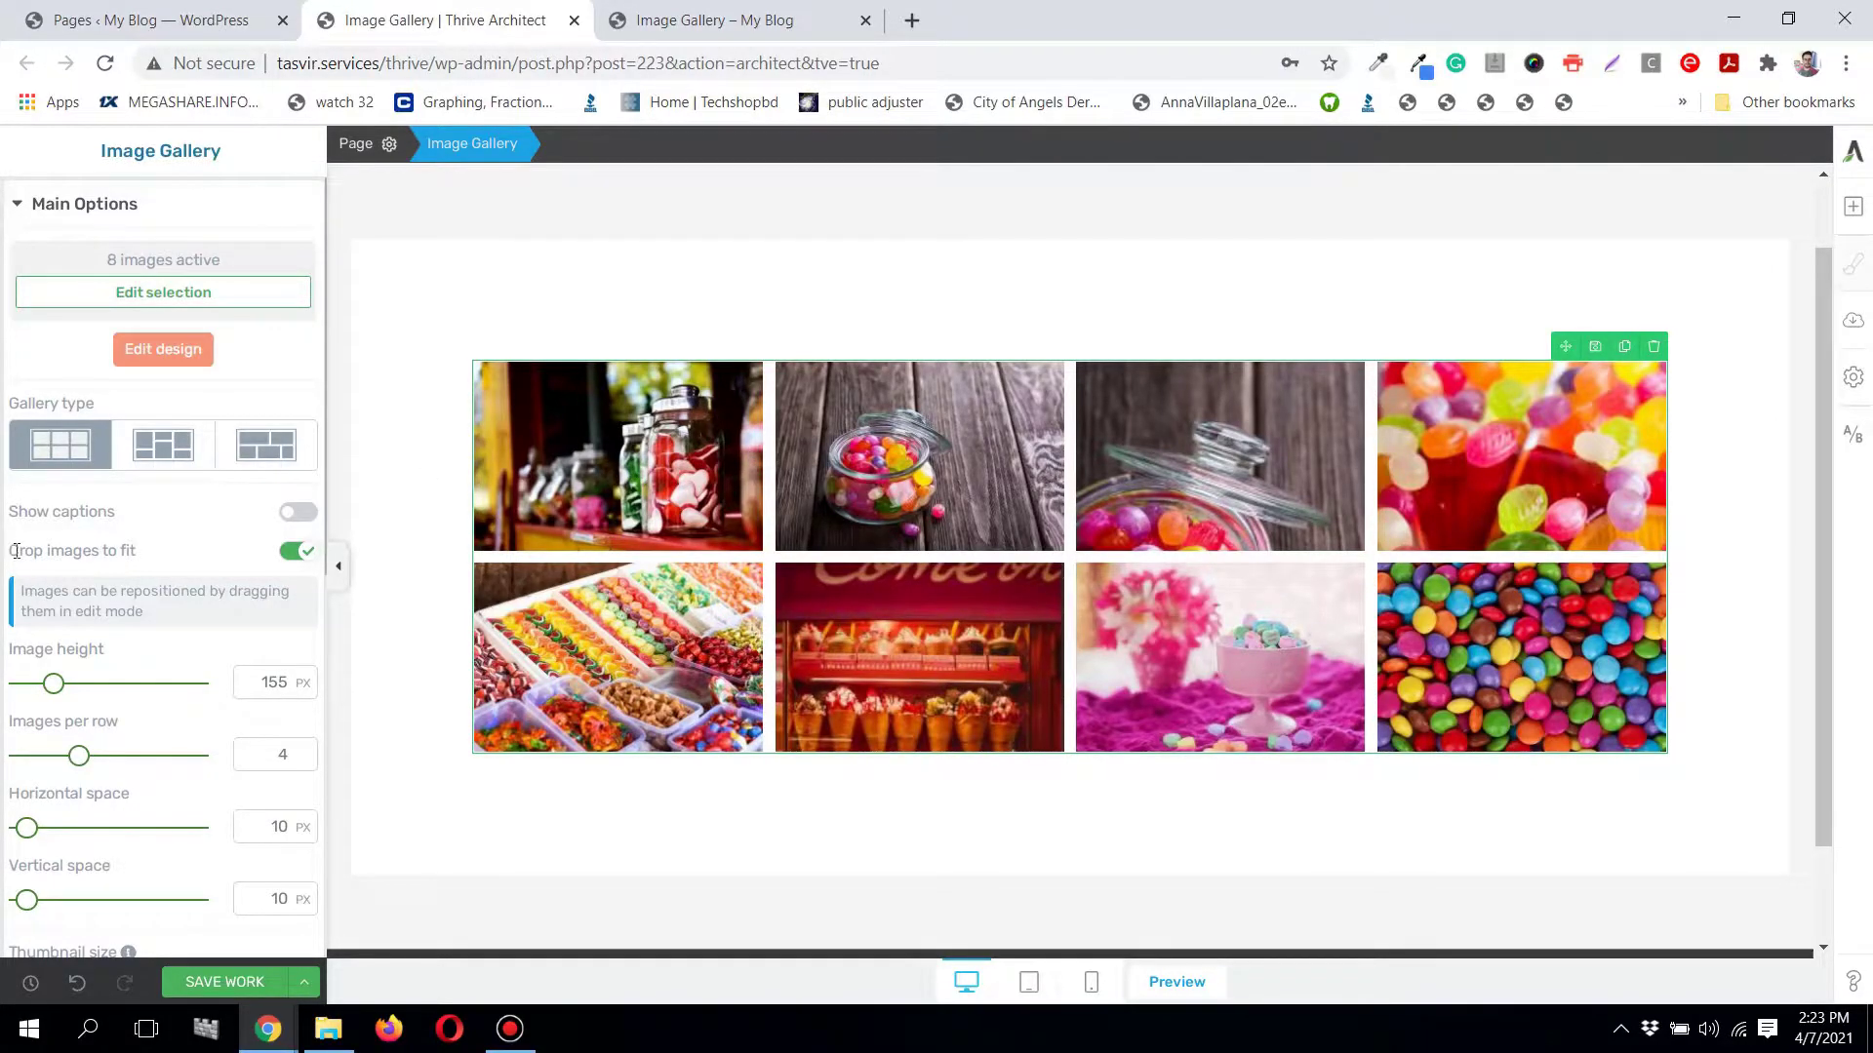
pyautogui.click(299, 552)
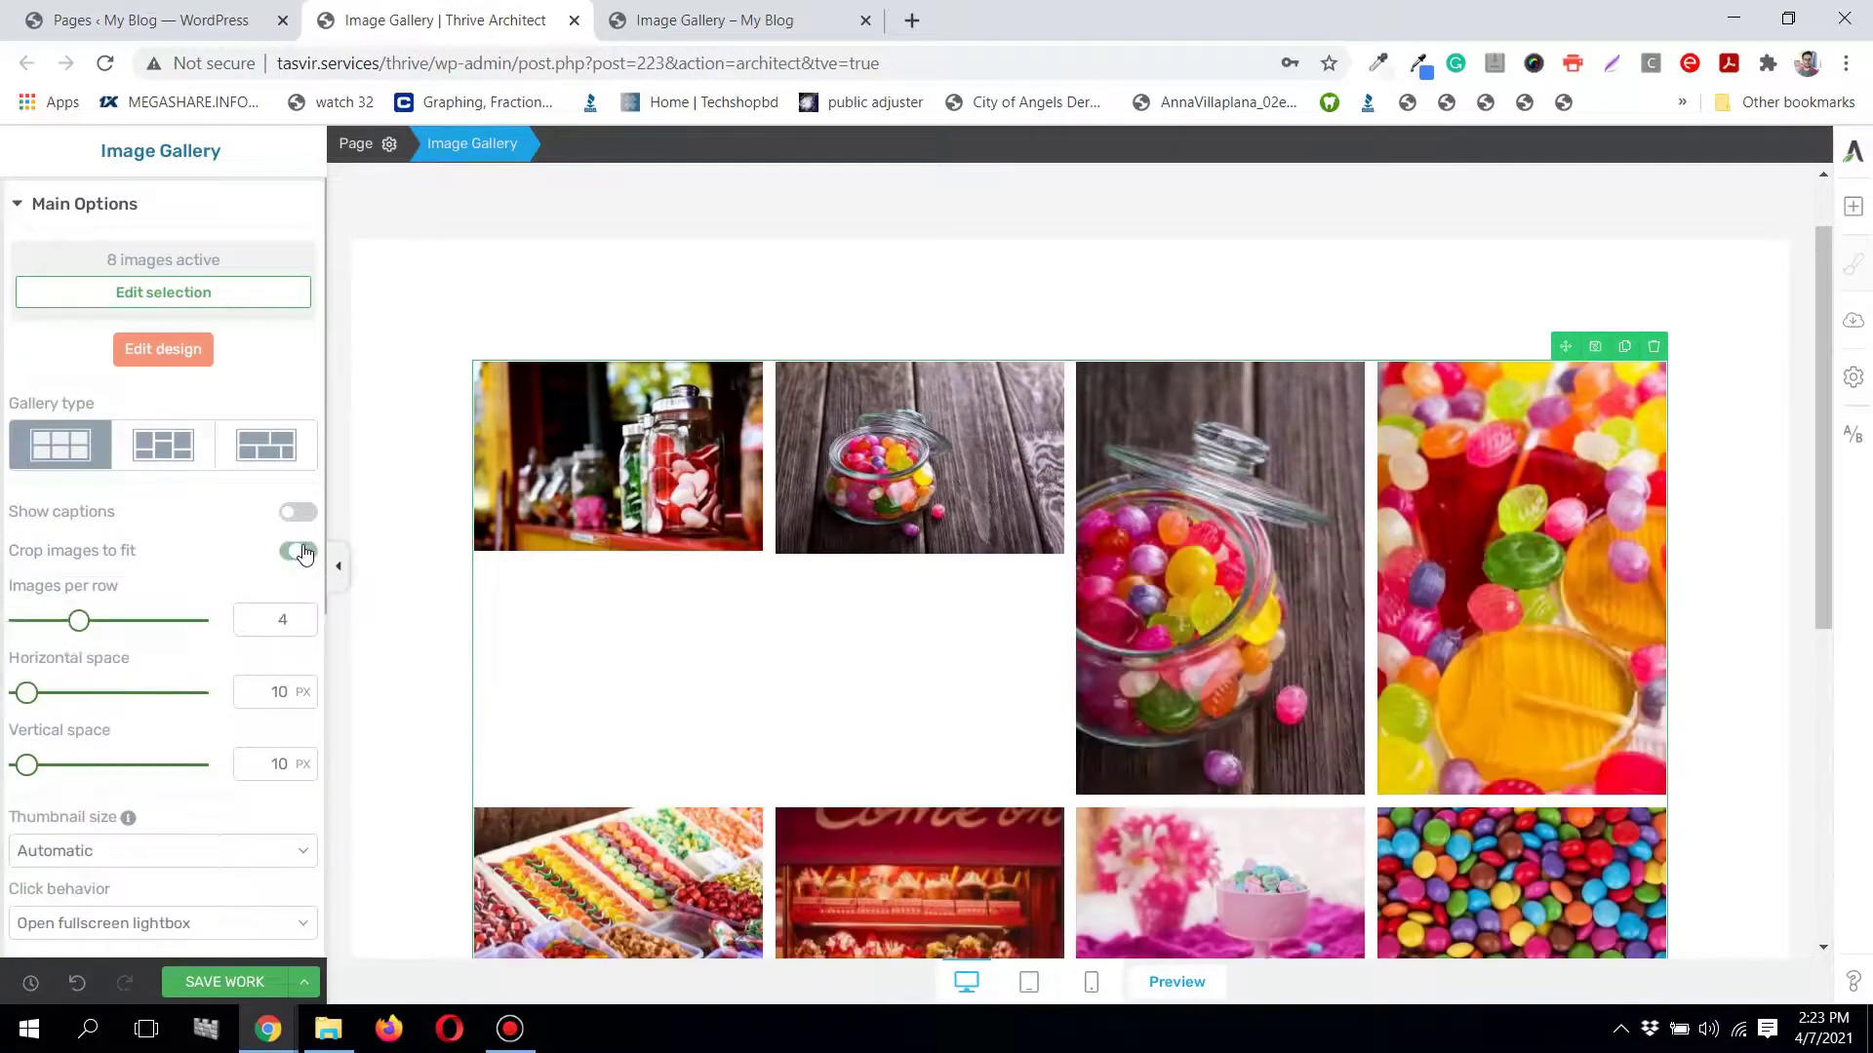
pyautogui.scroll(-2, 1011, 447)
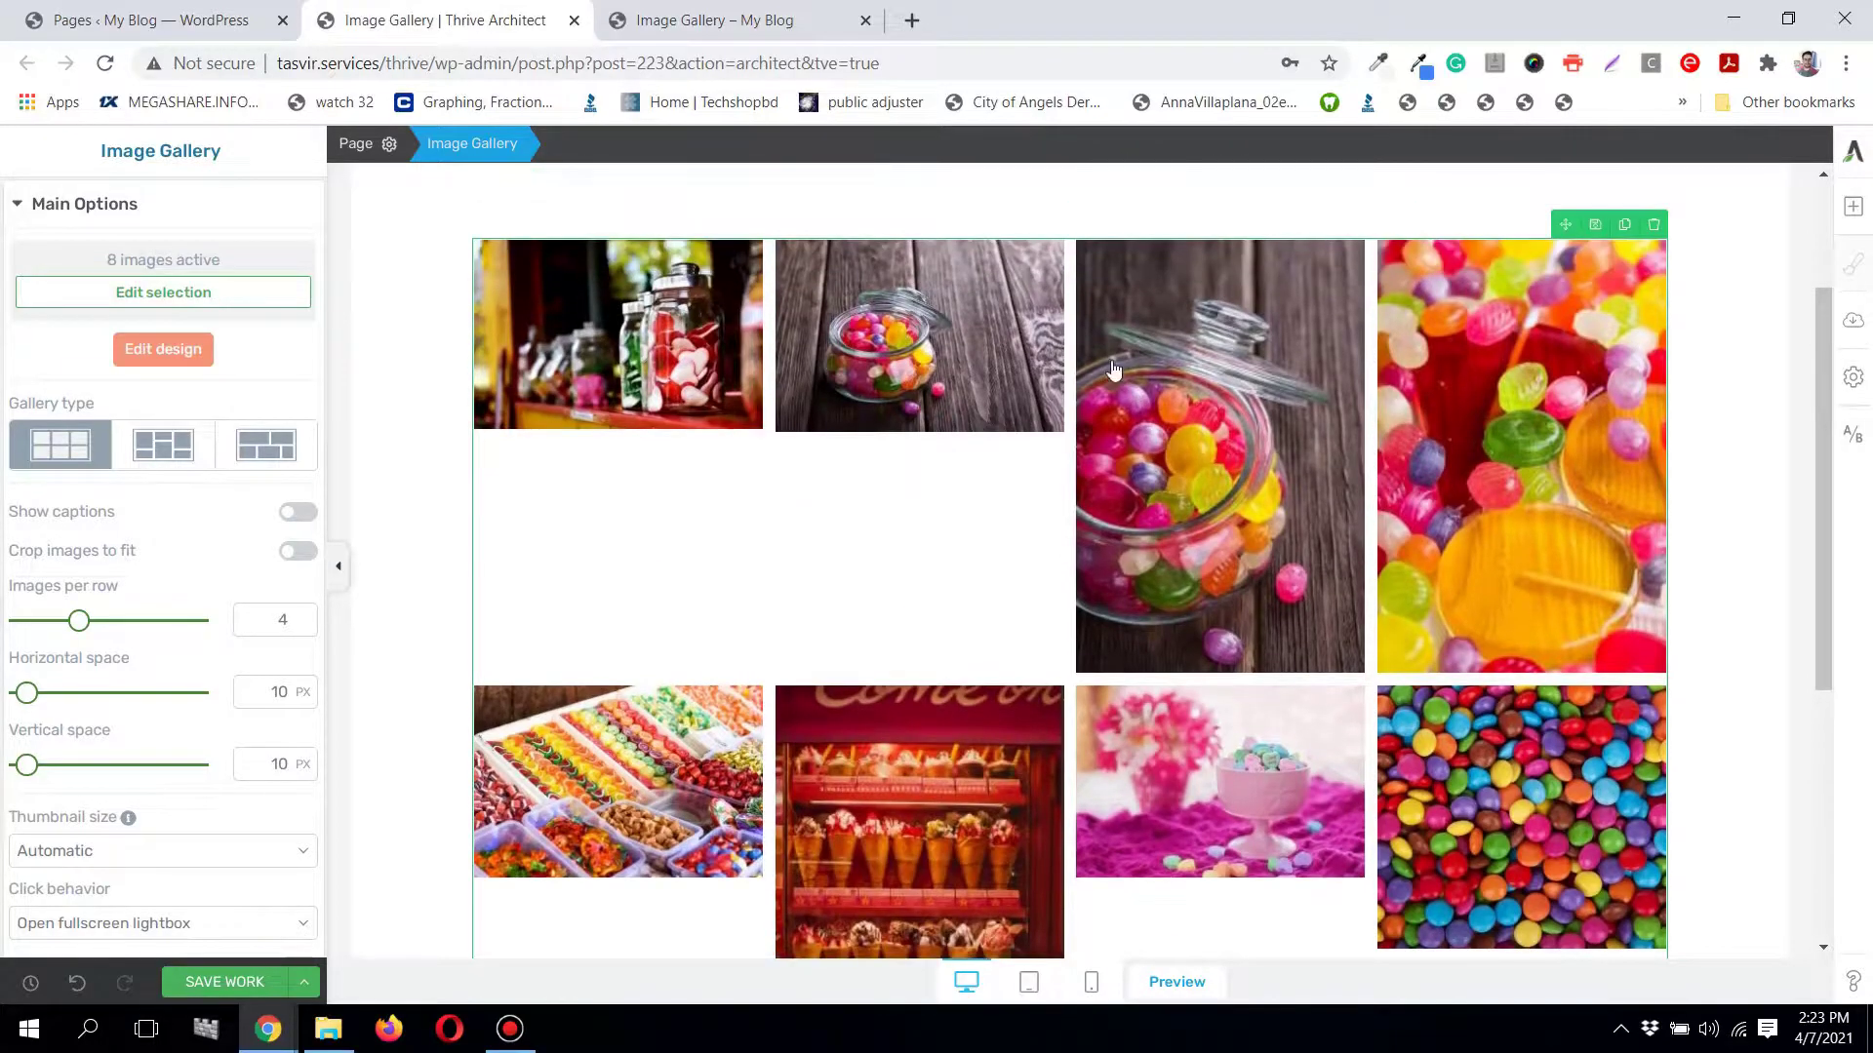
pyautogui.scroll(-1, 1060, 848)
pyautogui.scroll(1, 1060, 848)
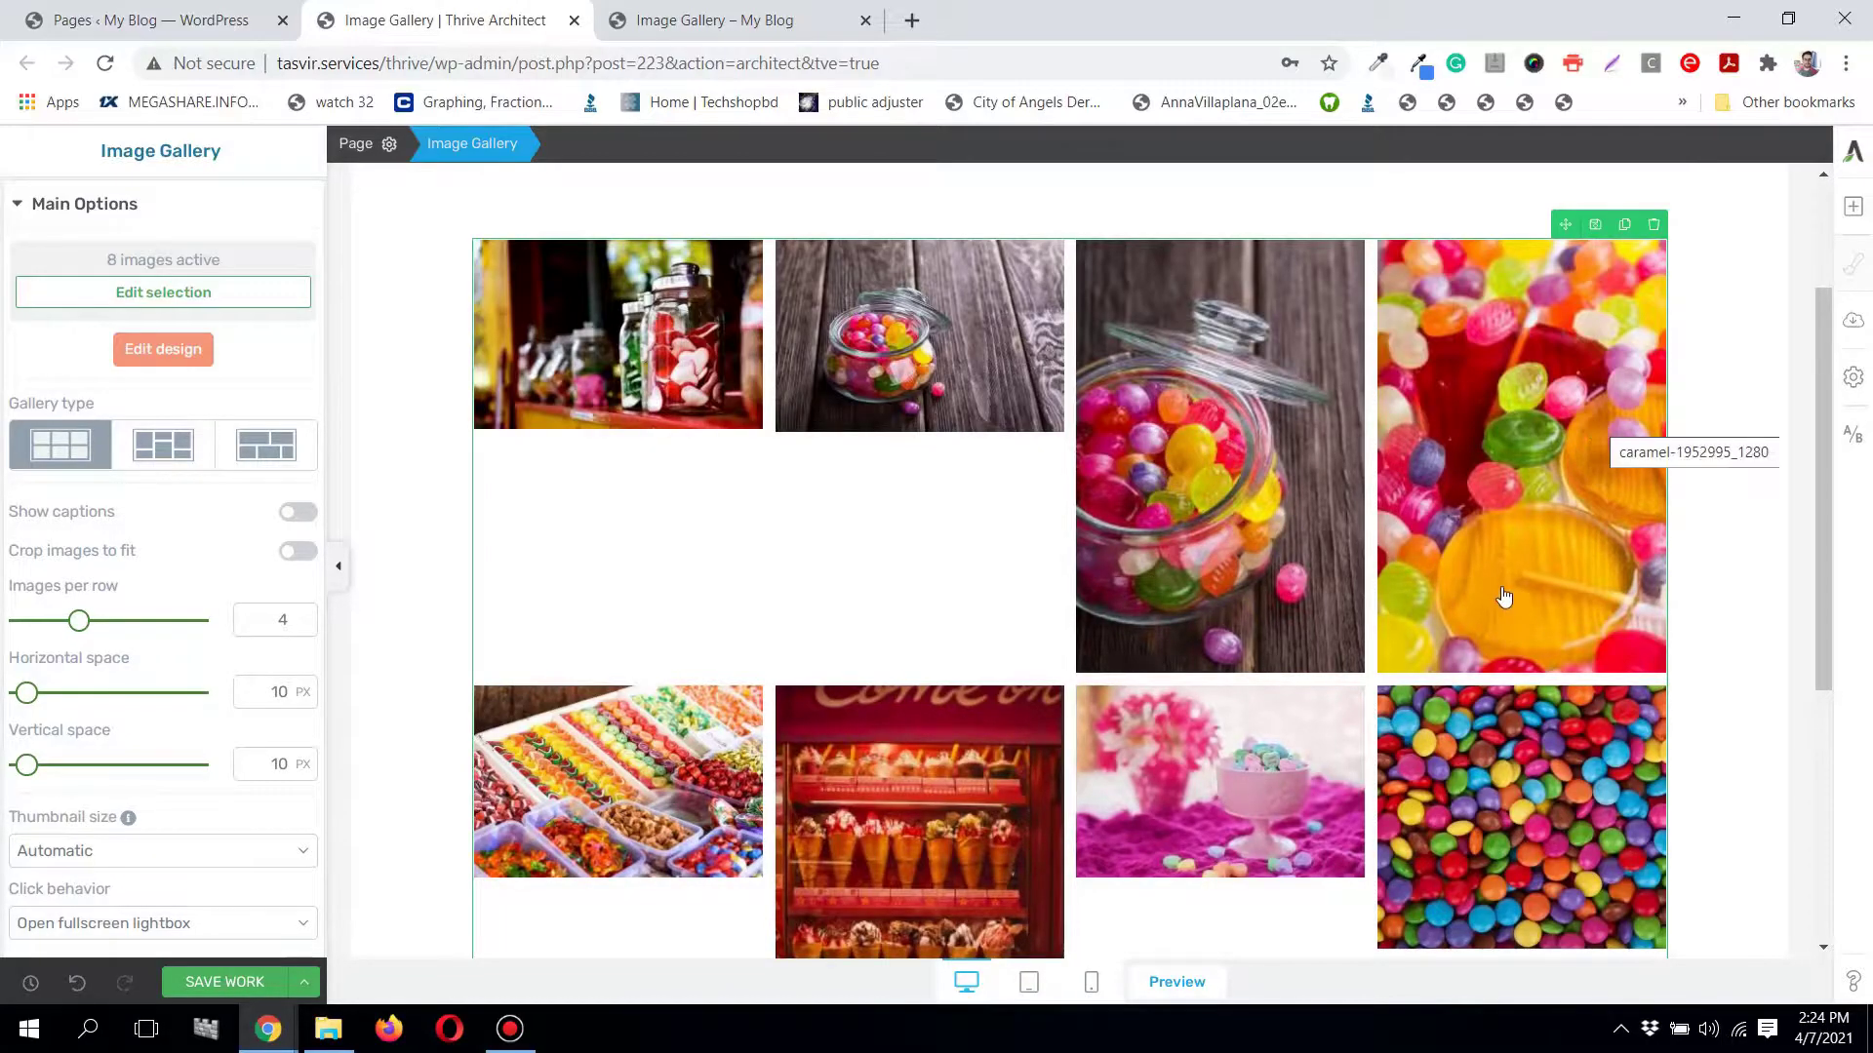
pyautogui.scroll(-2, 1590, 430)
pyautogui.scroll(2, 1286, 598)
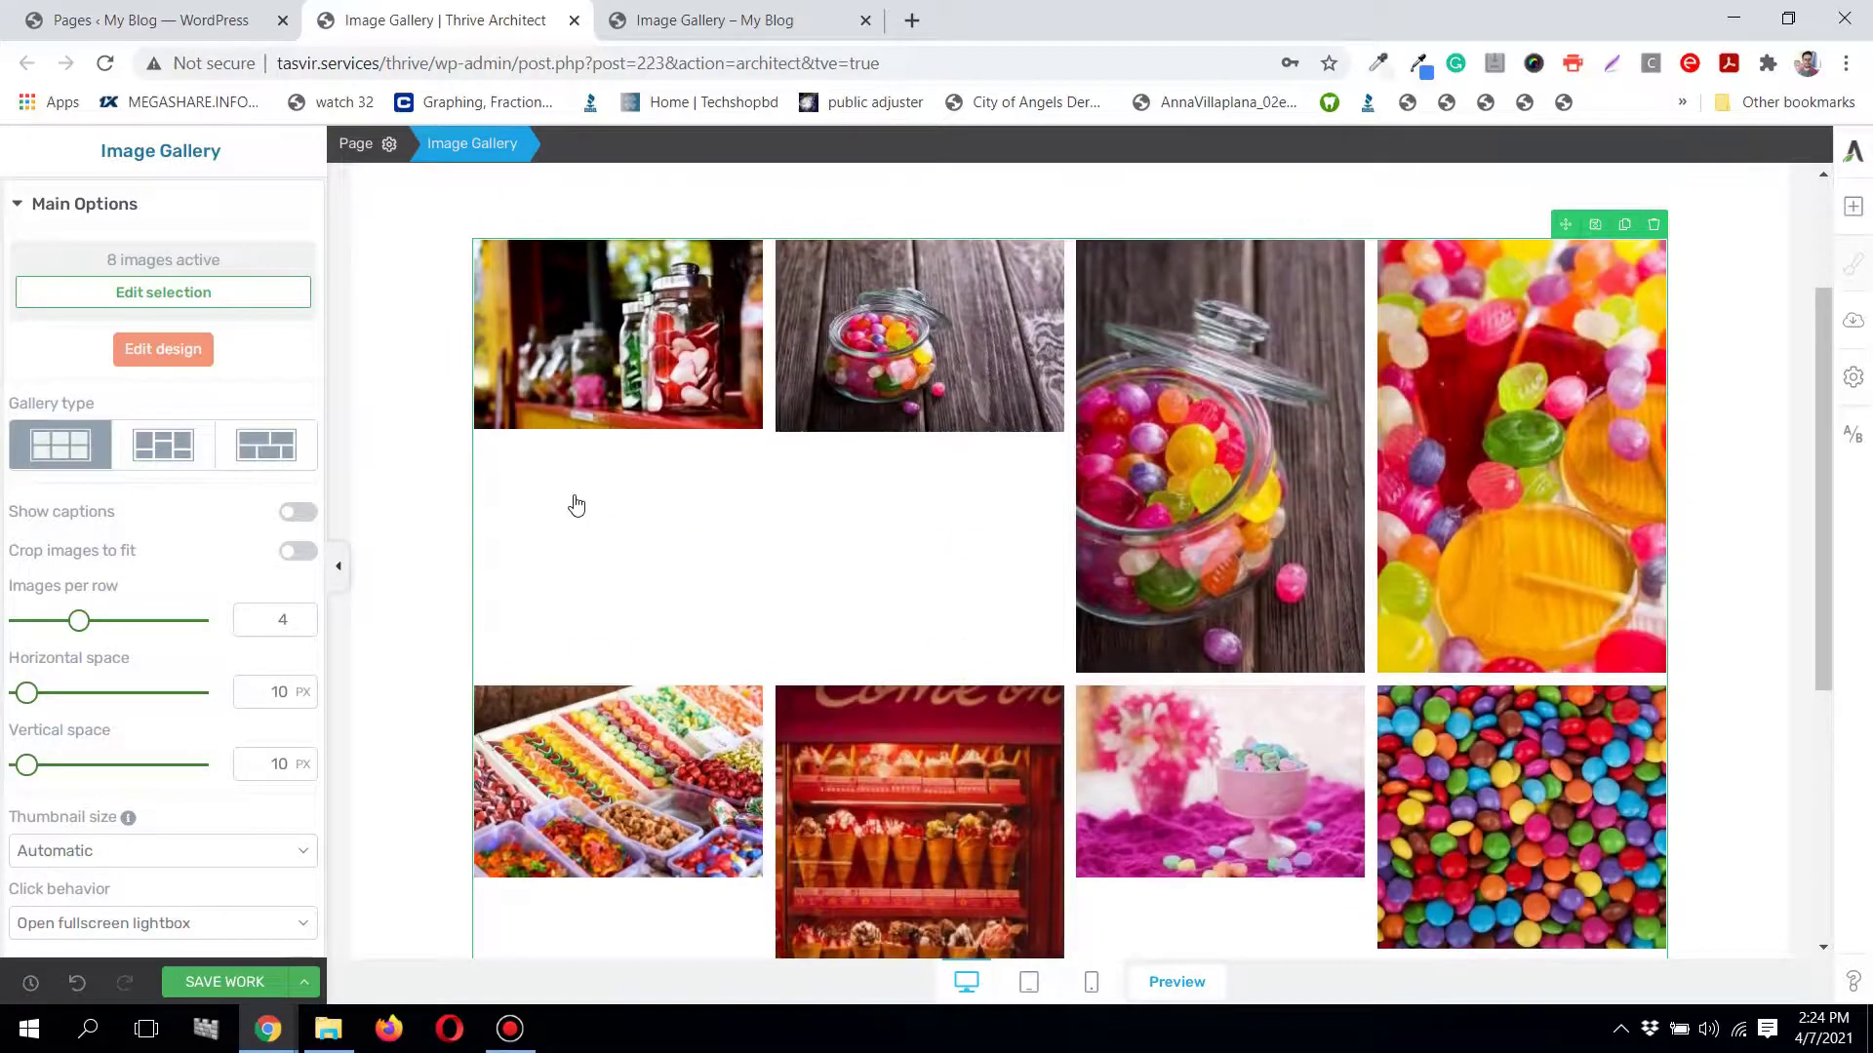
pyautogui.scroll(1, 752, 443)
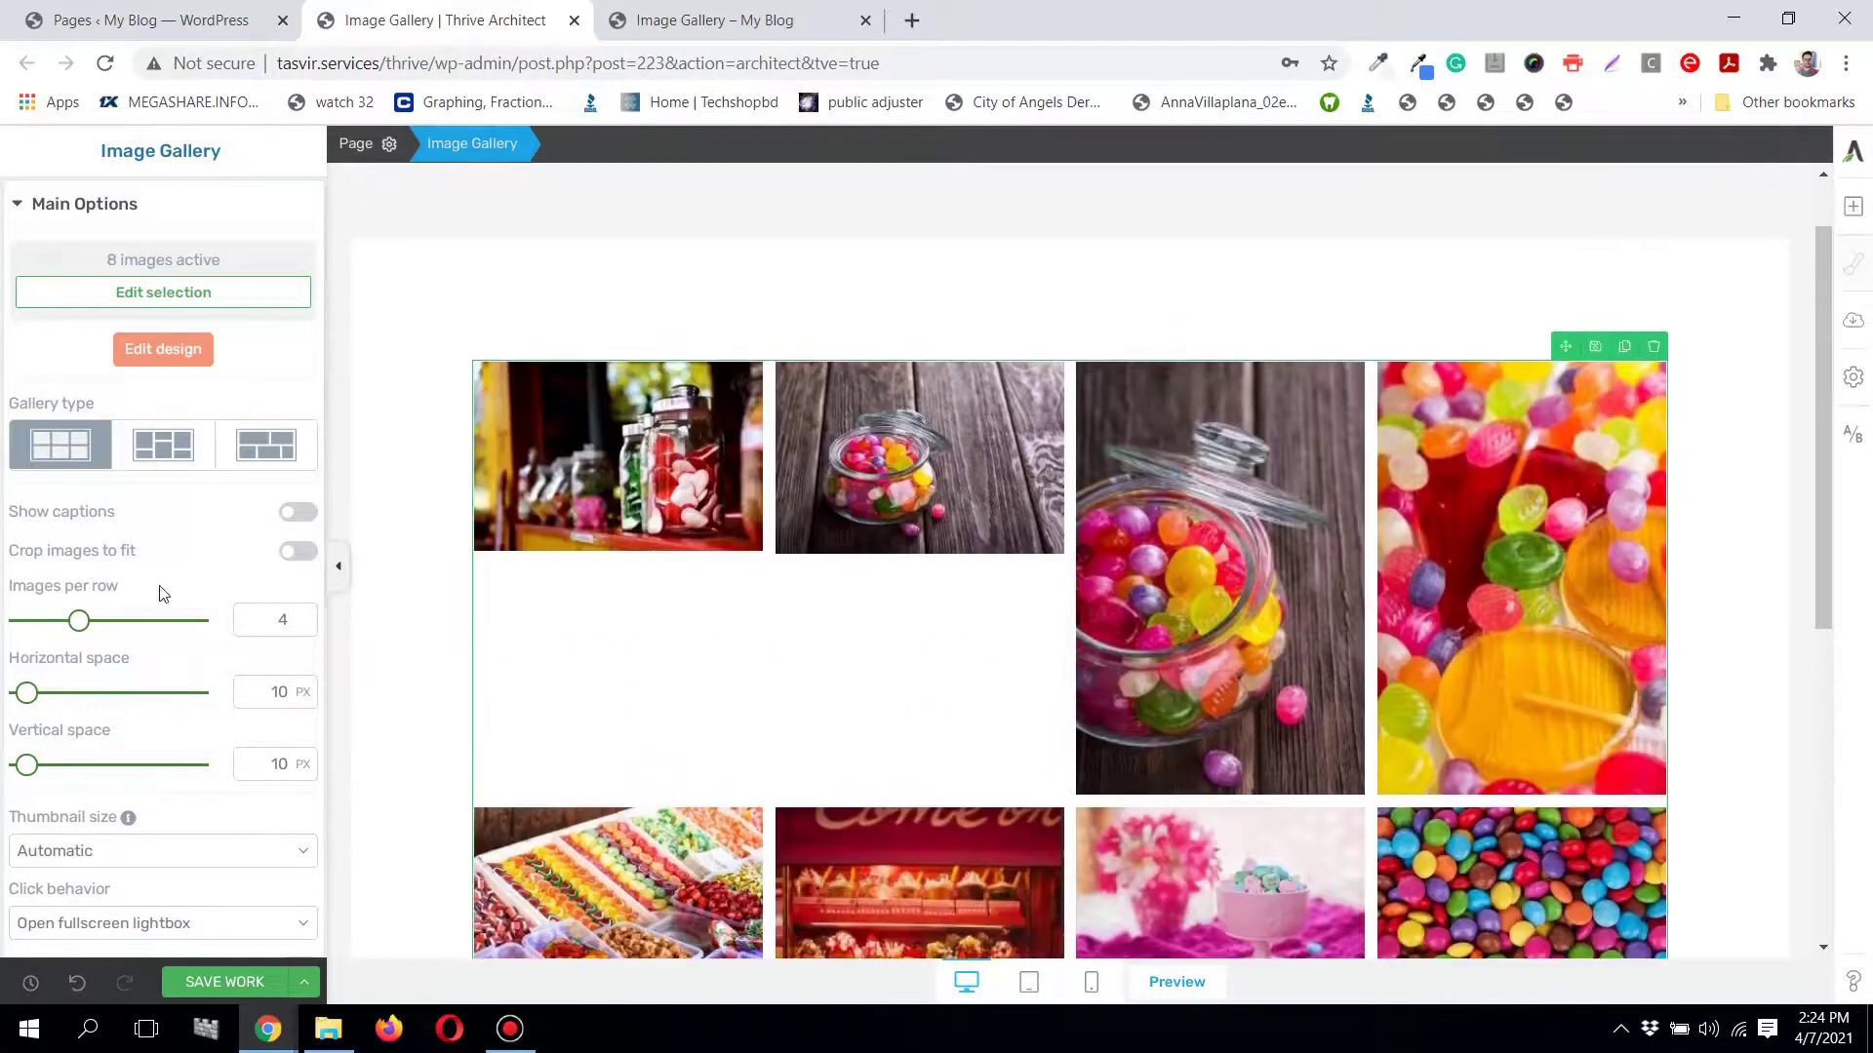
pyautogui.click(299, 554)
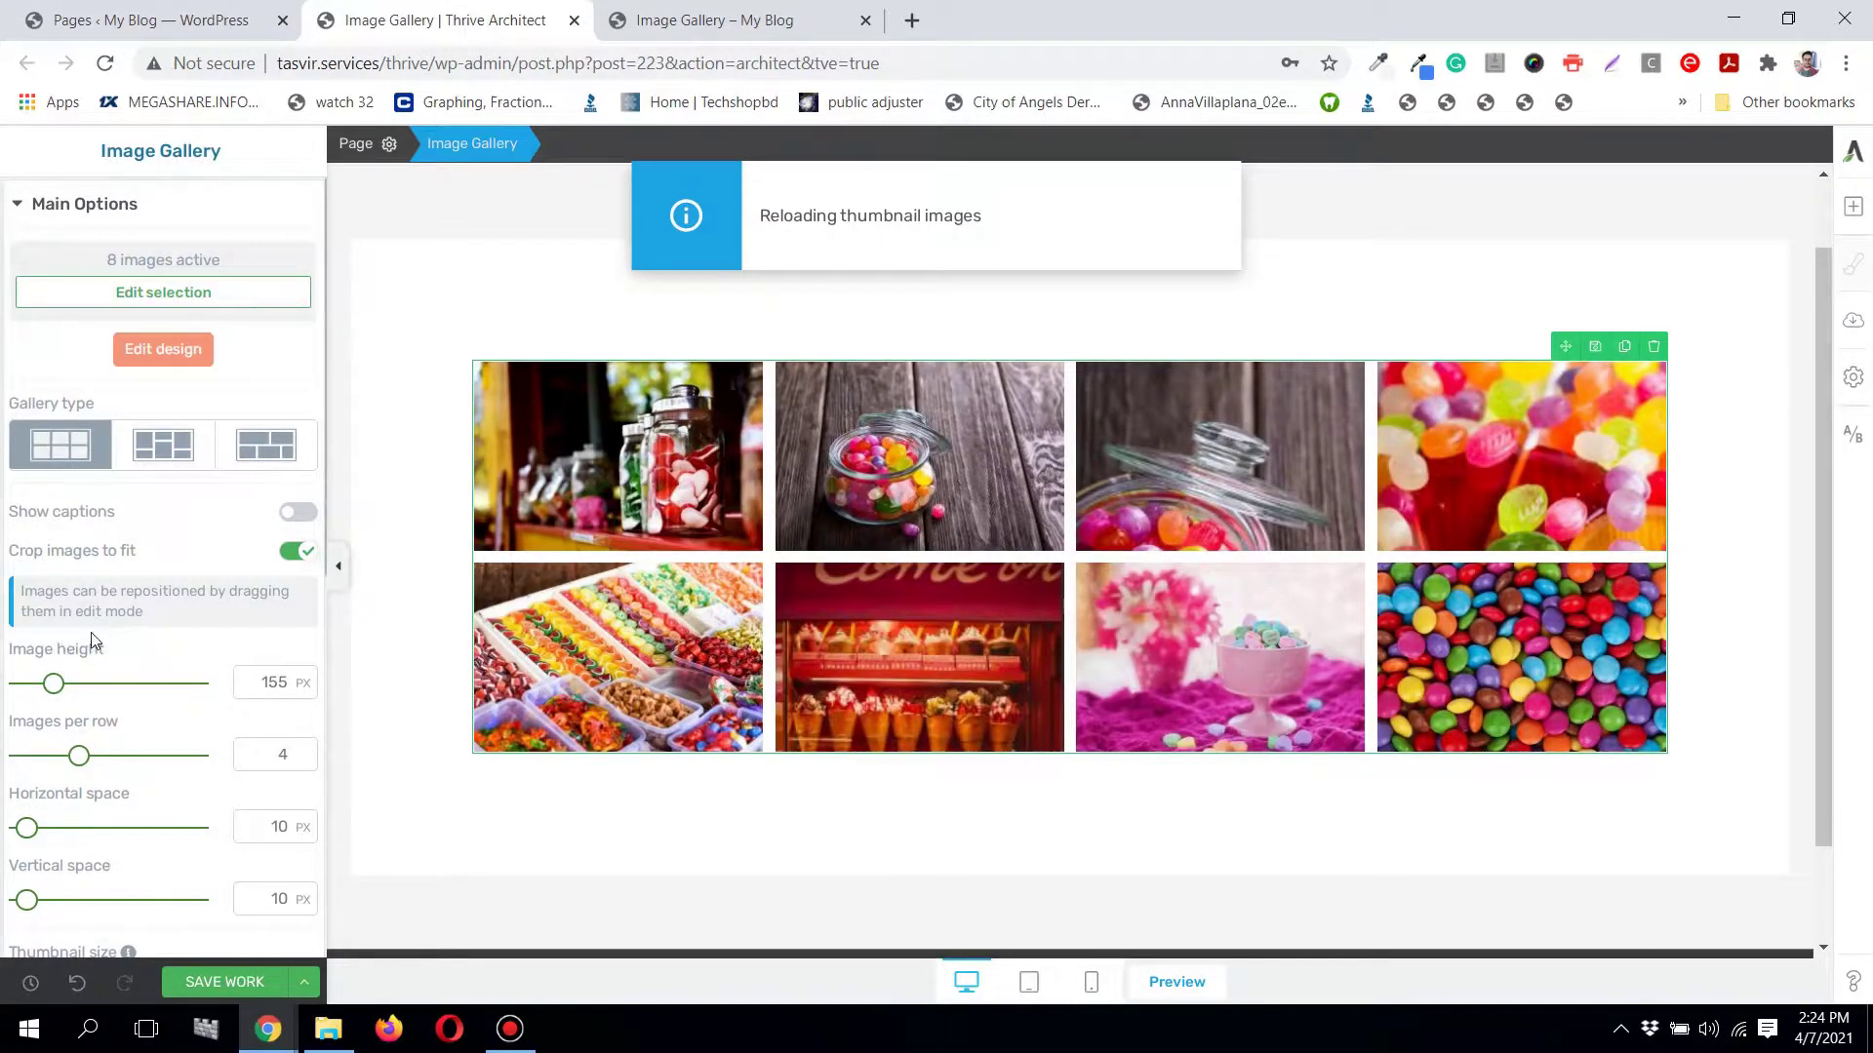
# Step: Set the gallery's image height to 233 px and check both rows of the grid
pyautogui.moveTo(54, 686); pyautogui.dragTo(75, 685)
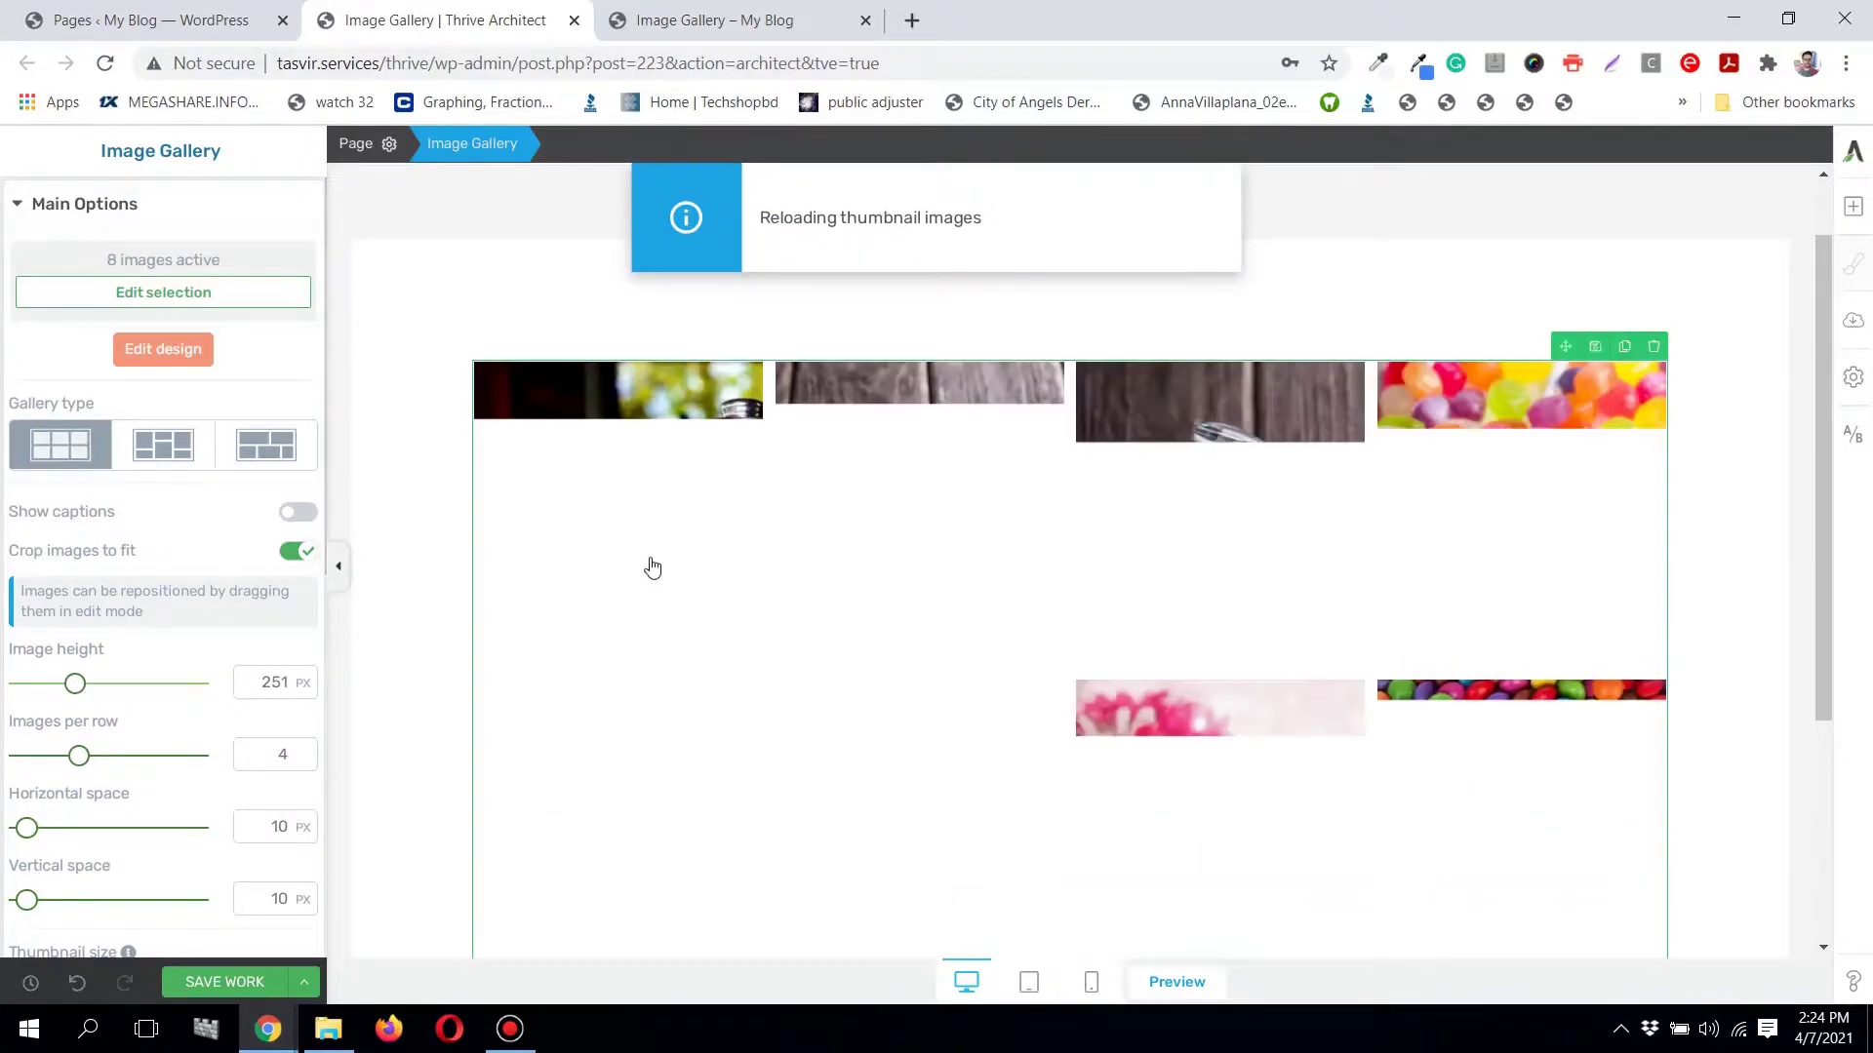
pyautogui.scroll(-2, 652, 567)
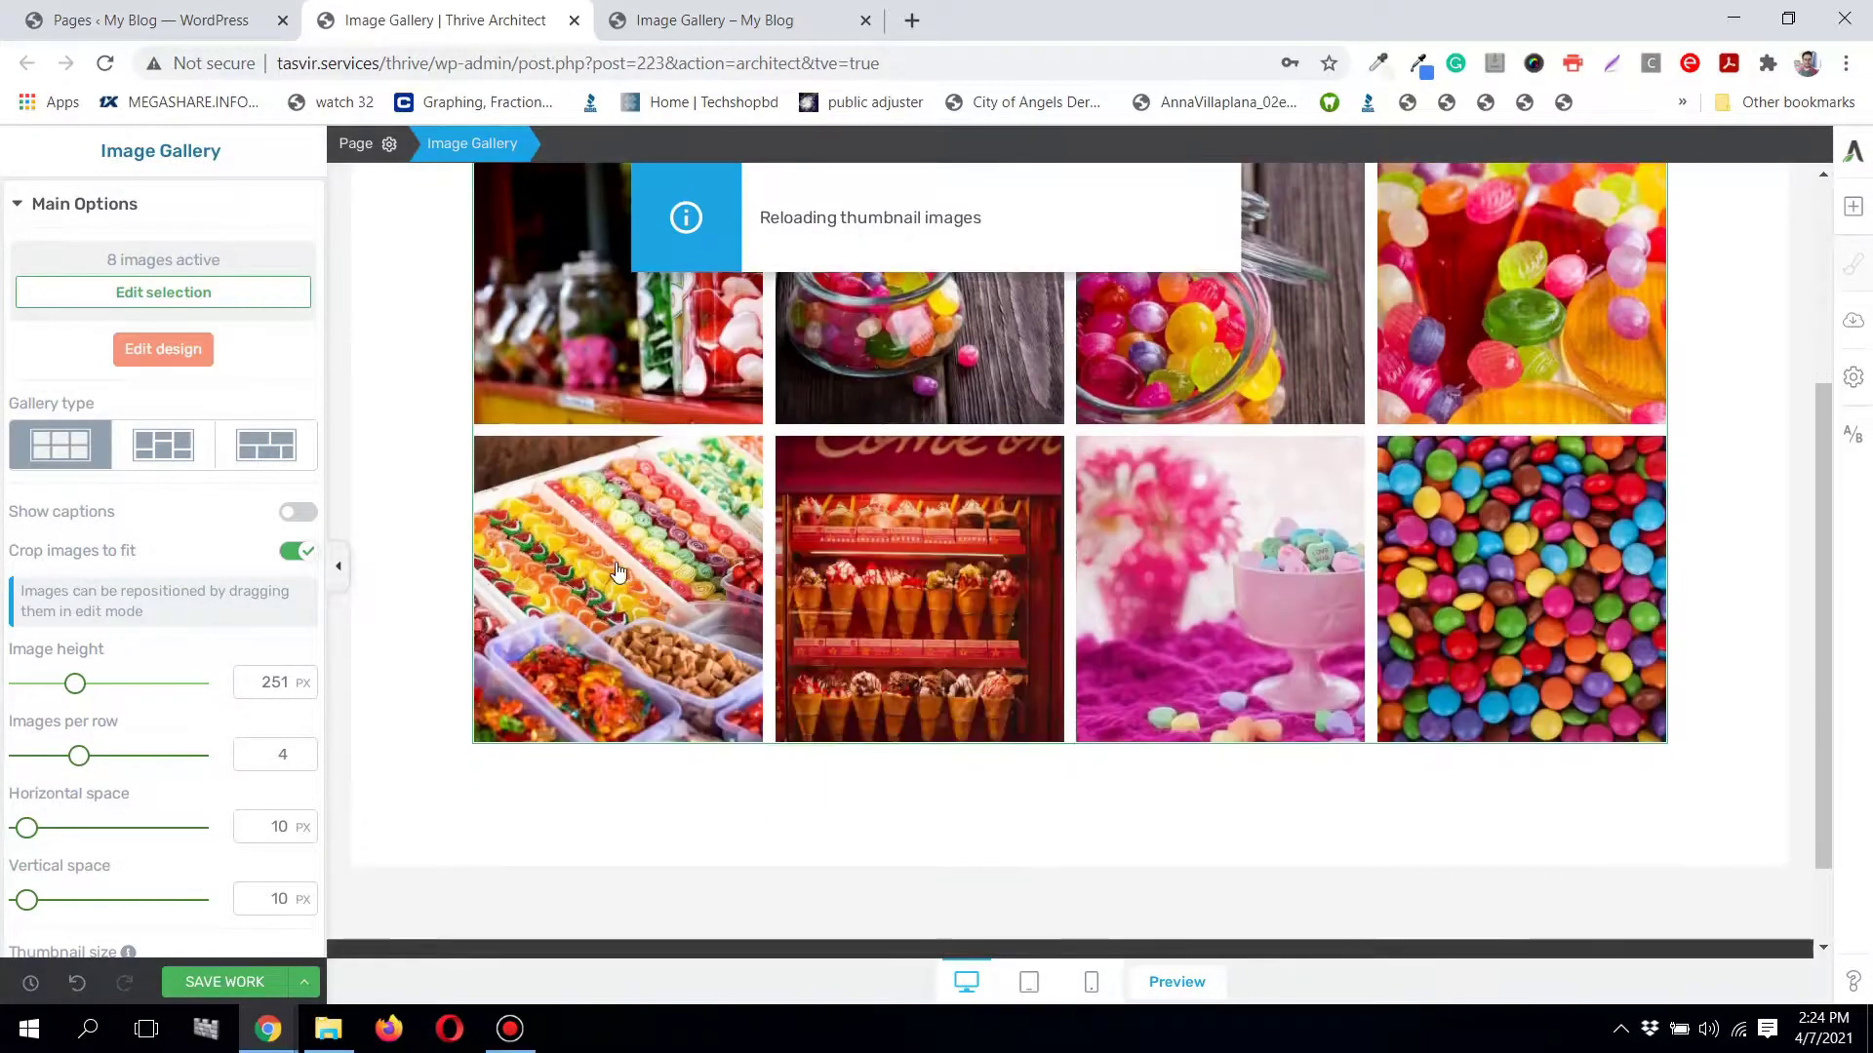
pyautogui.moveTo(75, 686)
pyautogui.mouseDown()
pyautogui.moveTo(92, 687)
pyautogui.moveTo(72, 685)
pyautogui.mouseUp()
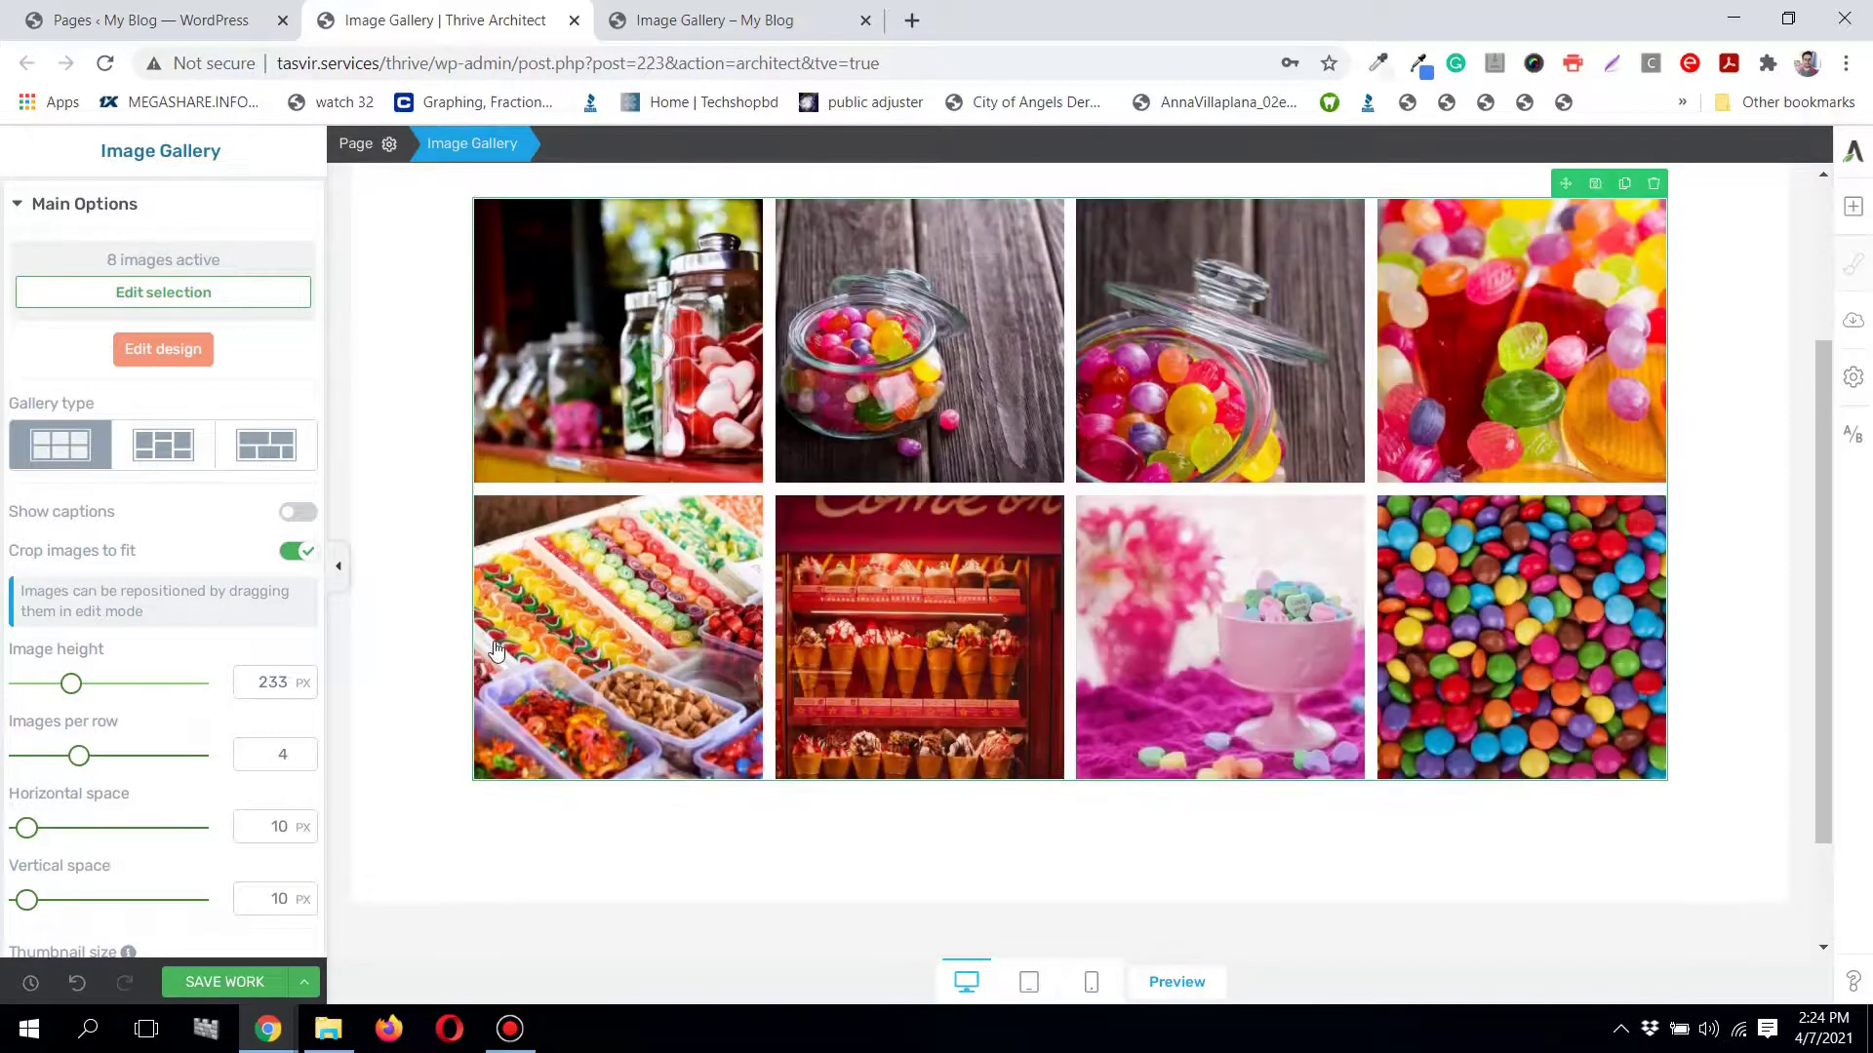
pyautogui.scroll(2, 496, 649)
pyautogui.scroll(-1, 496, 649)
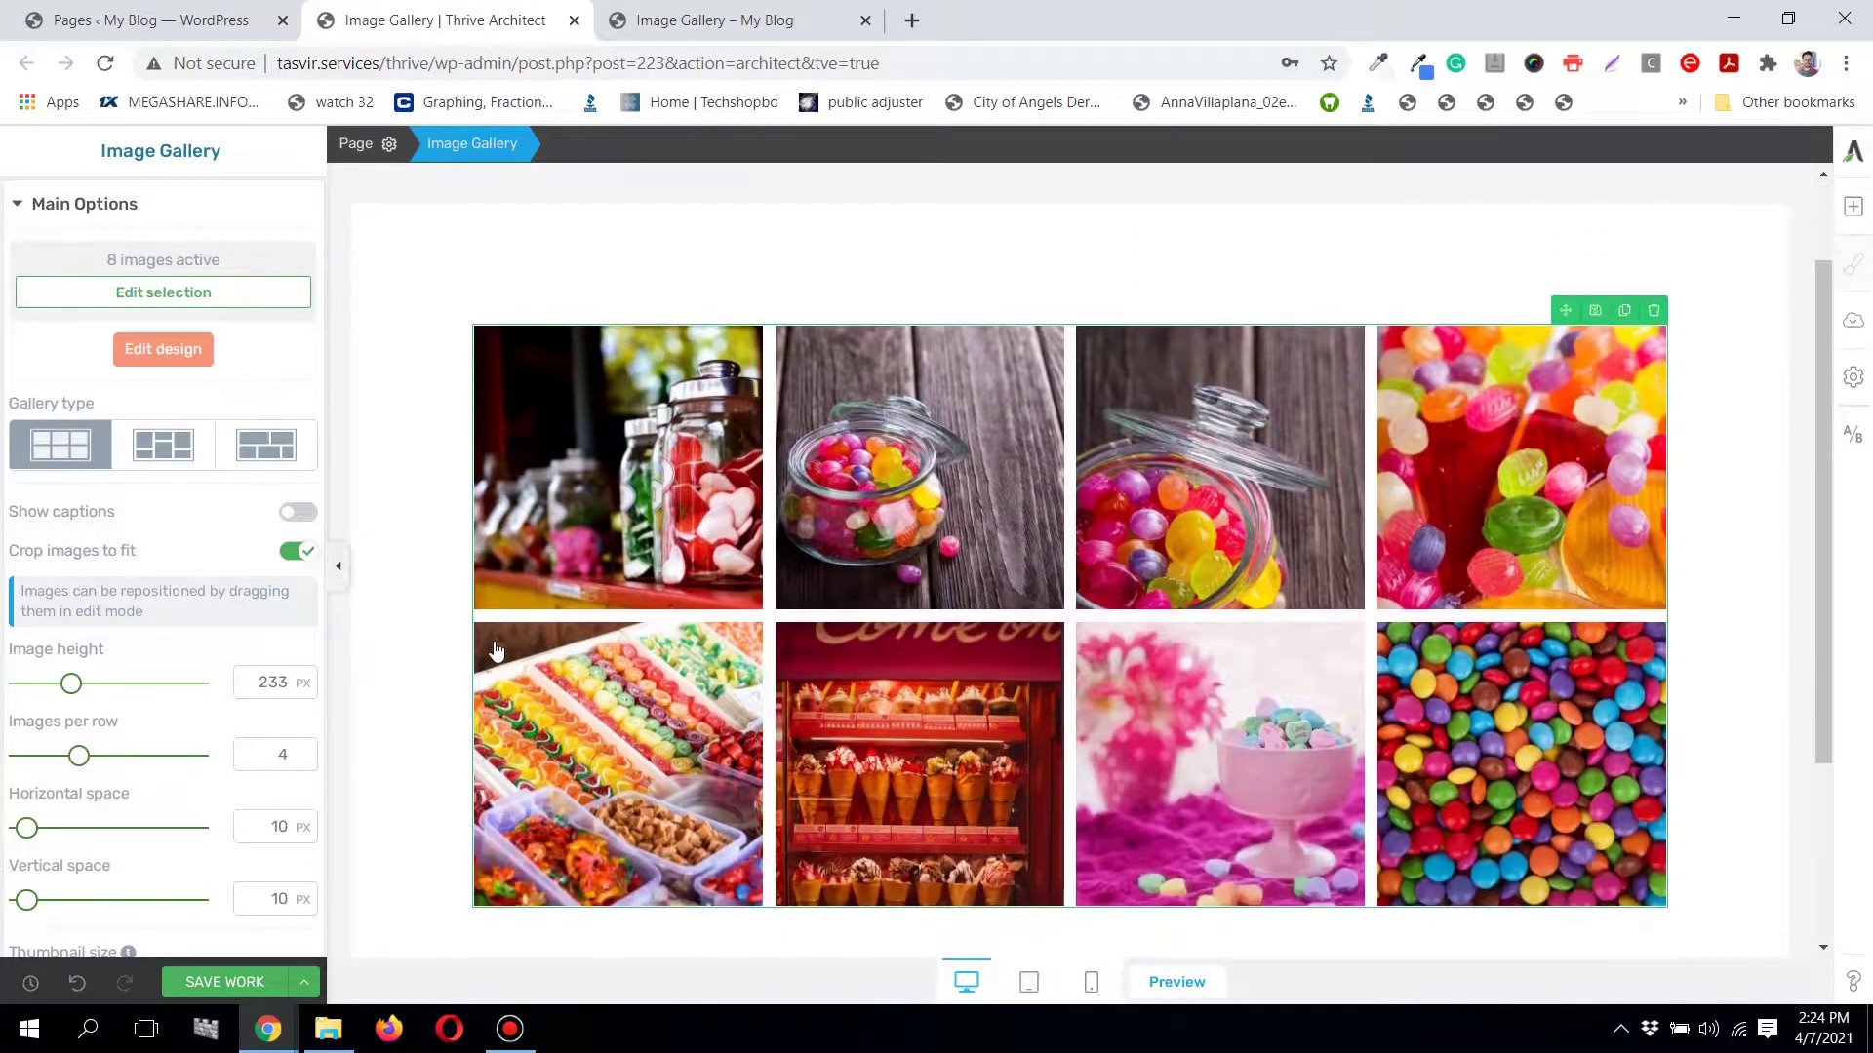
pyautogui.scroll(-2, 1609, 546)
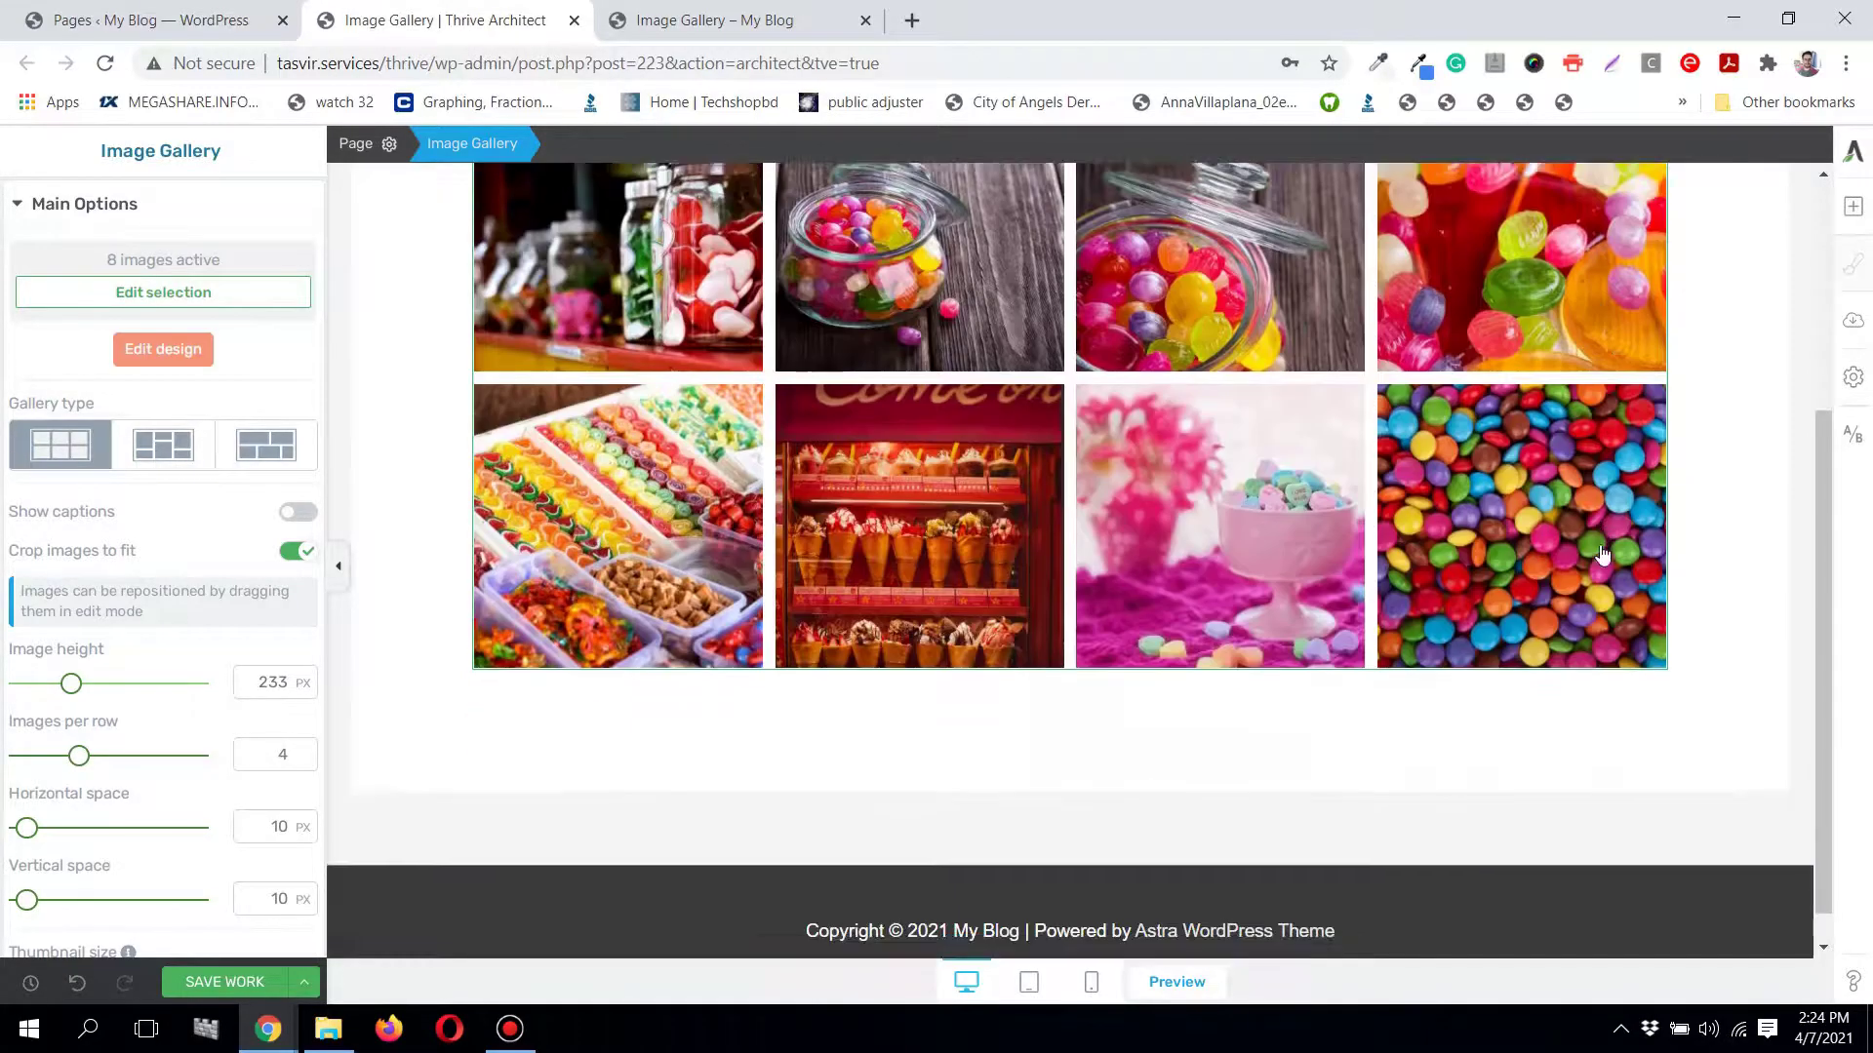
pyautogui.scroll(1, 699, 381)
pyautogui.scroll(2, 1074, 600)
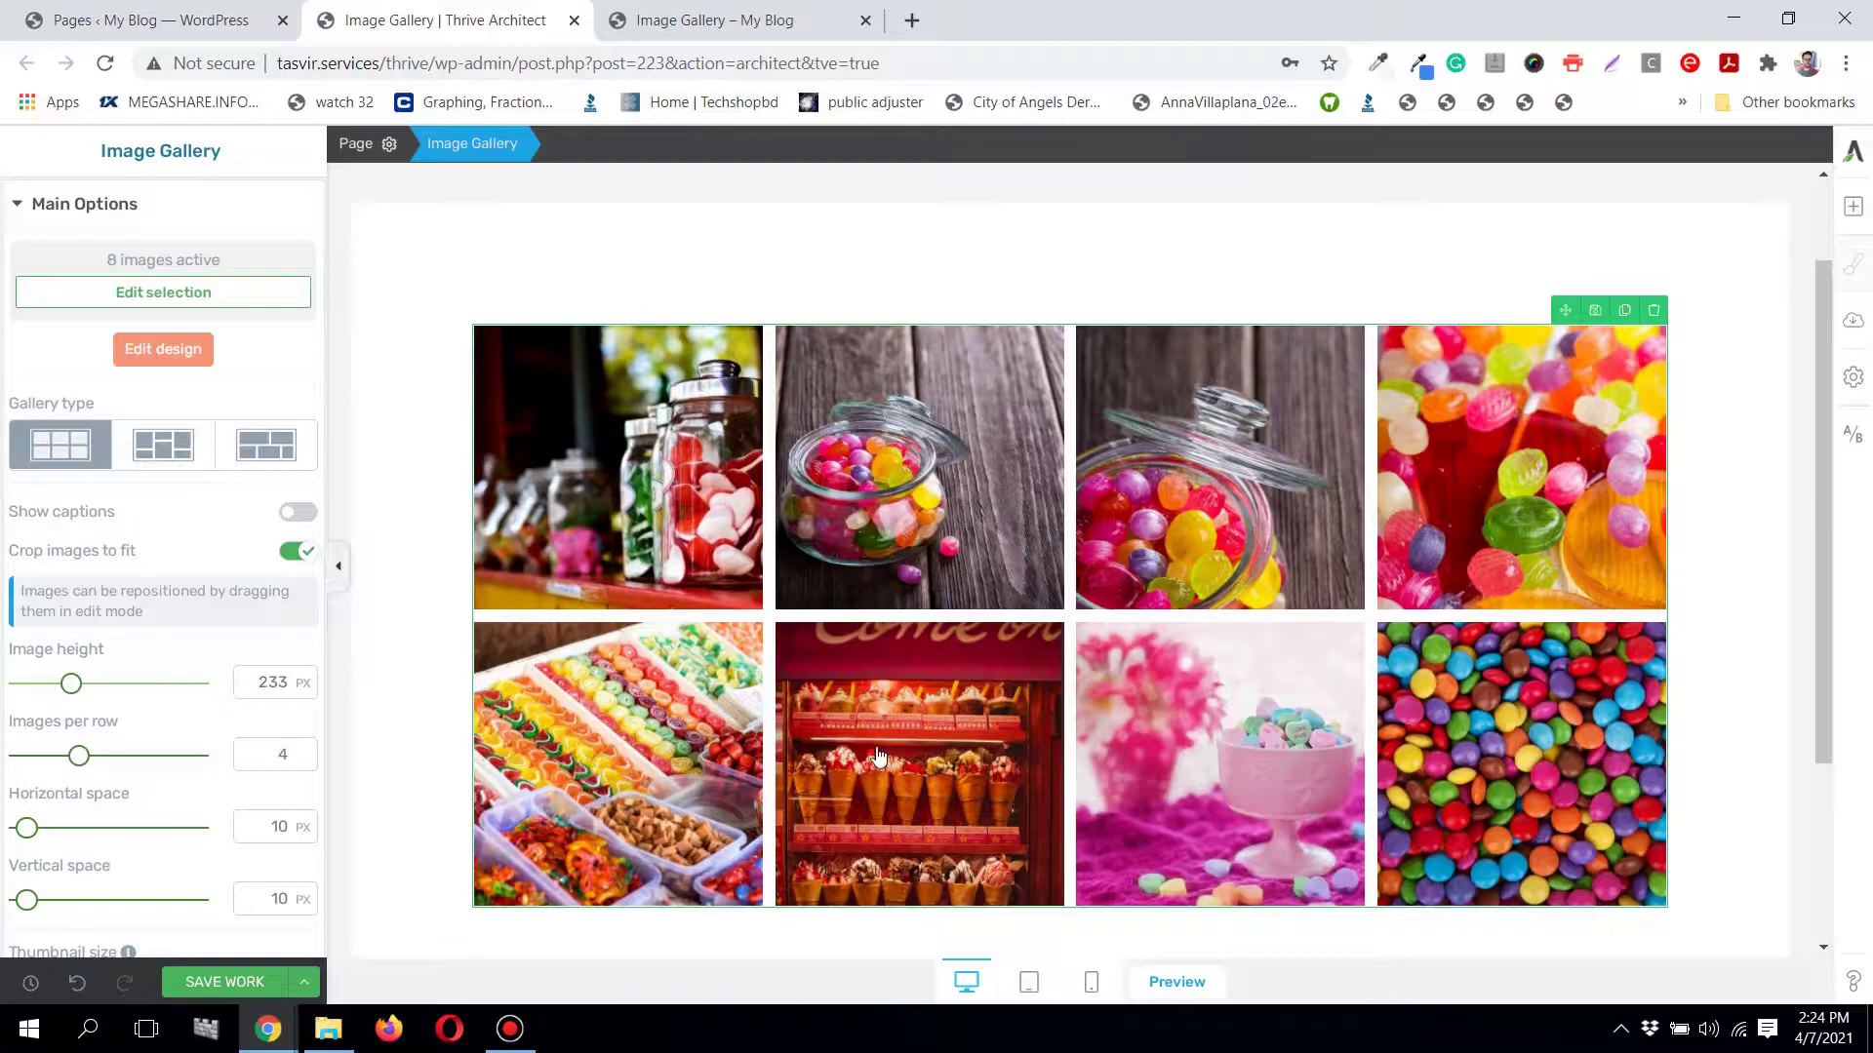
pyautogui.scroll(-2, 858, 751)
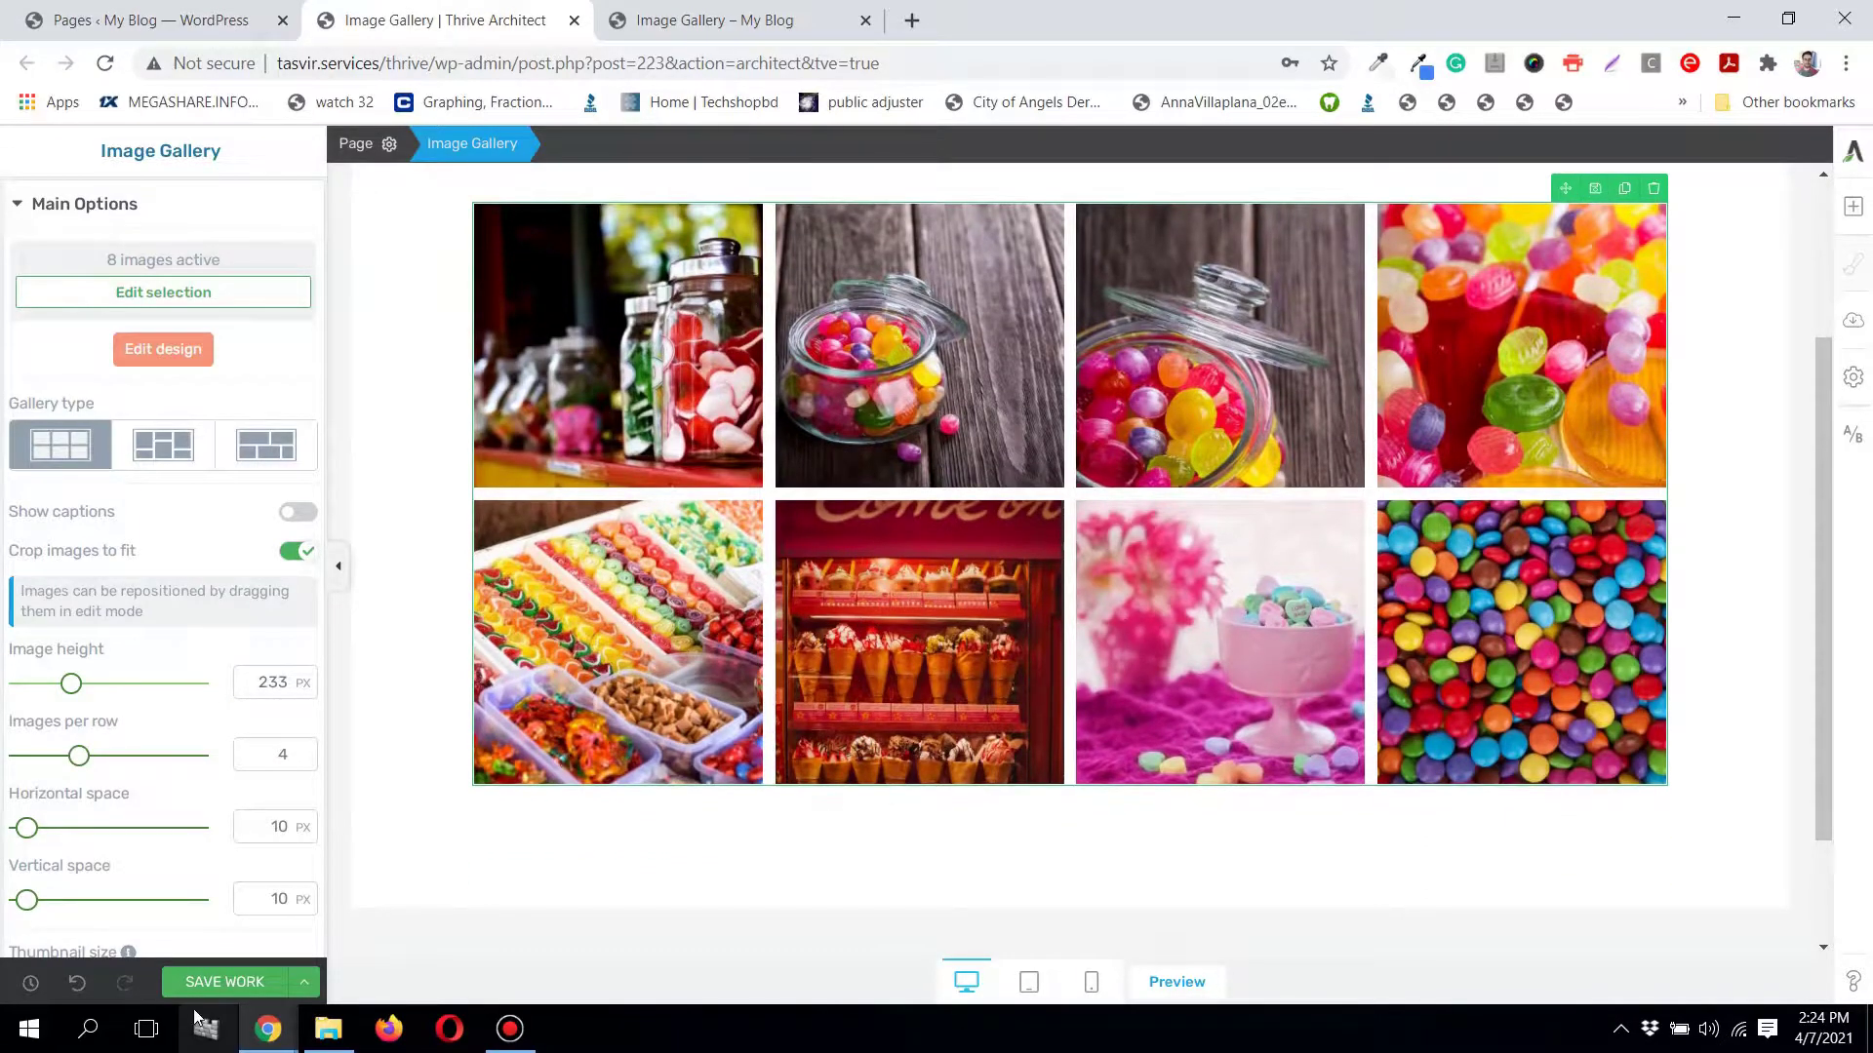
# Step: Save the gallery page and reload its live blog preview
pyautogui.click(225, 980)
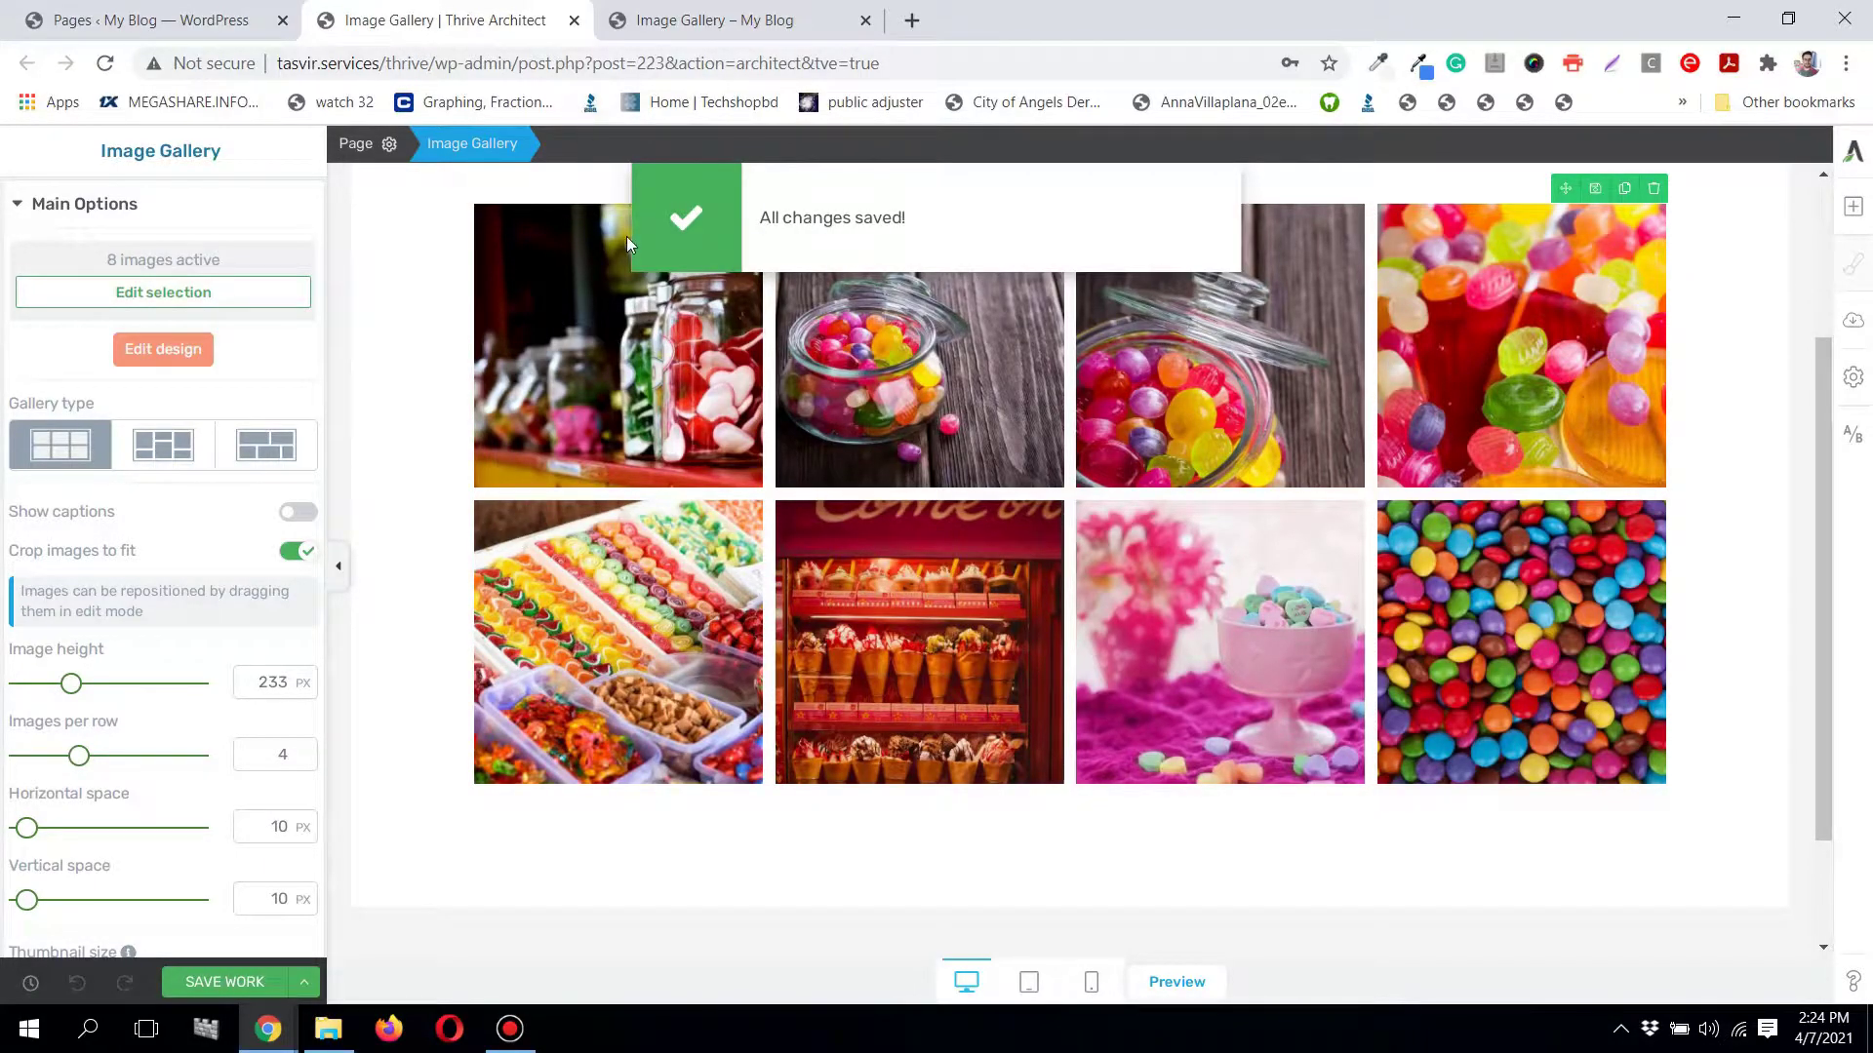
pyautogui.click(702, 21)
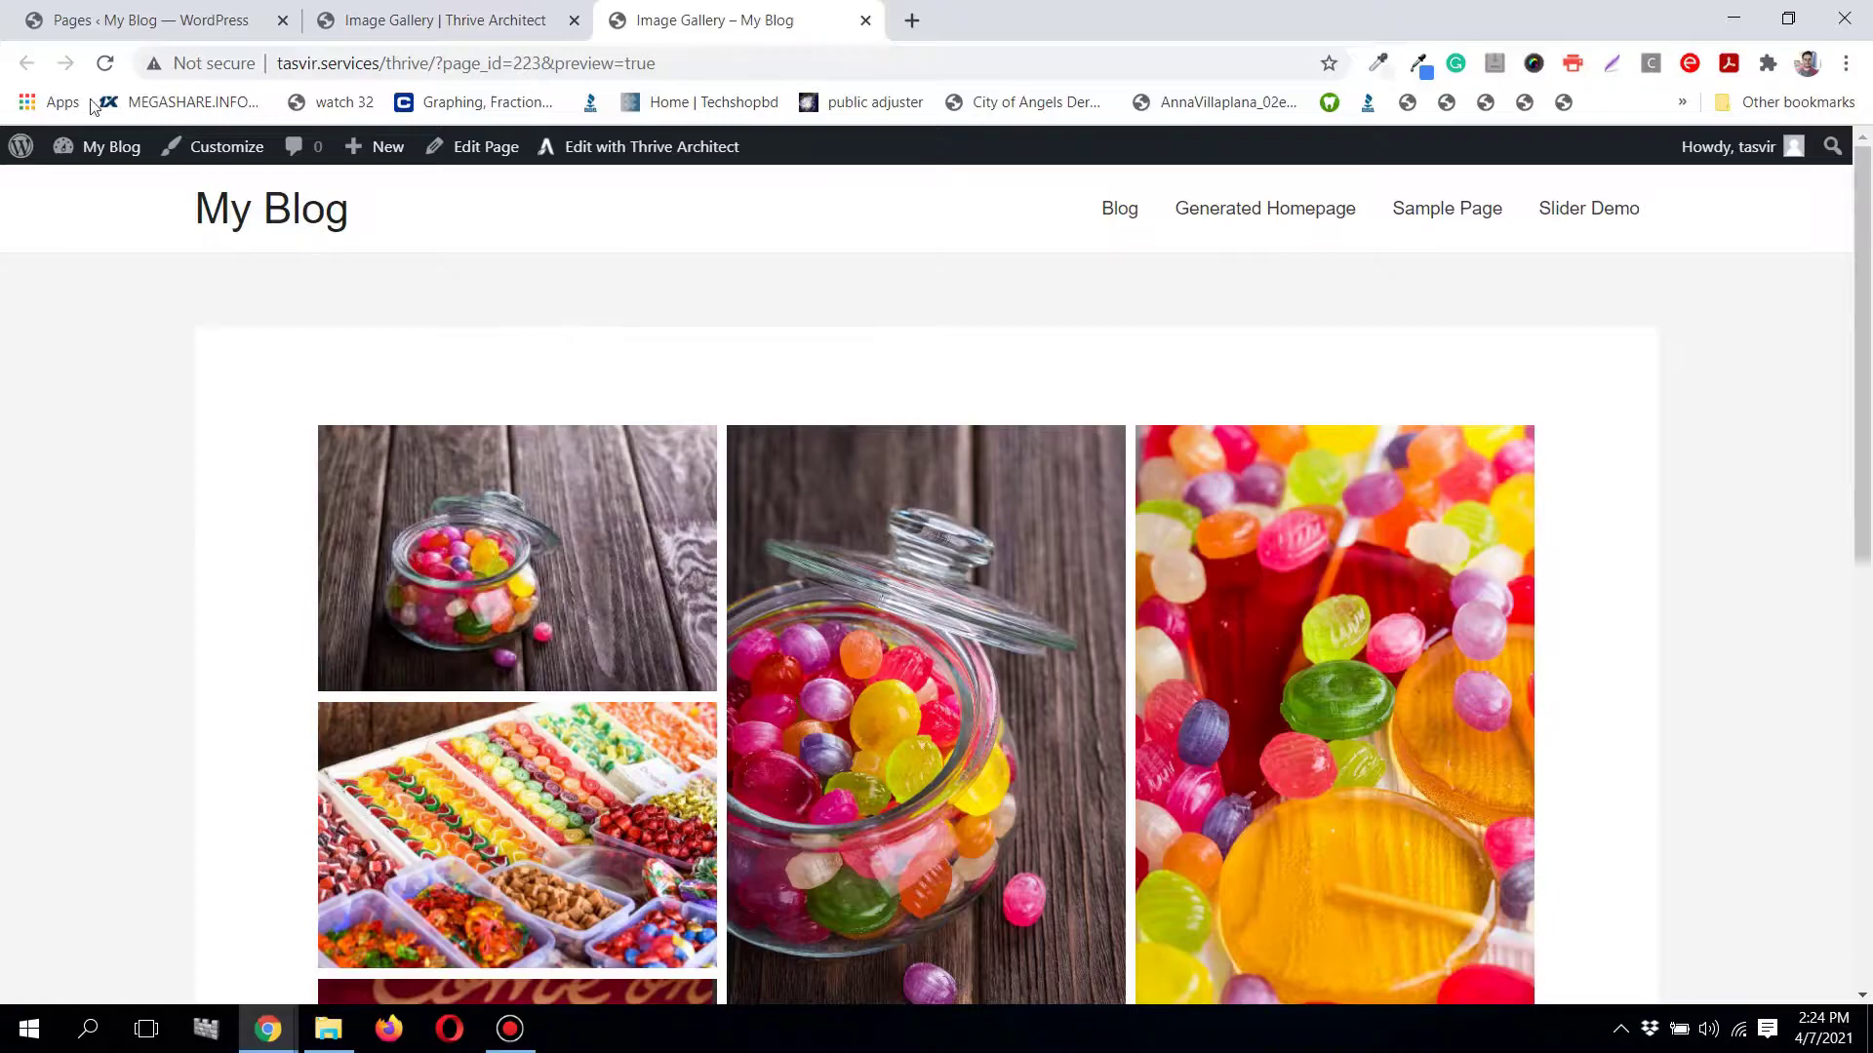
pyautogui.click(105, 62)
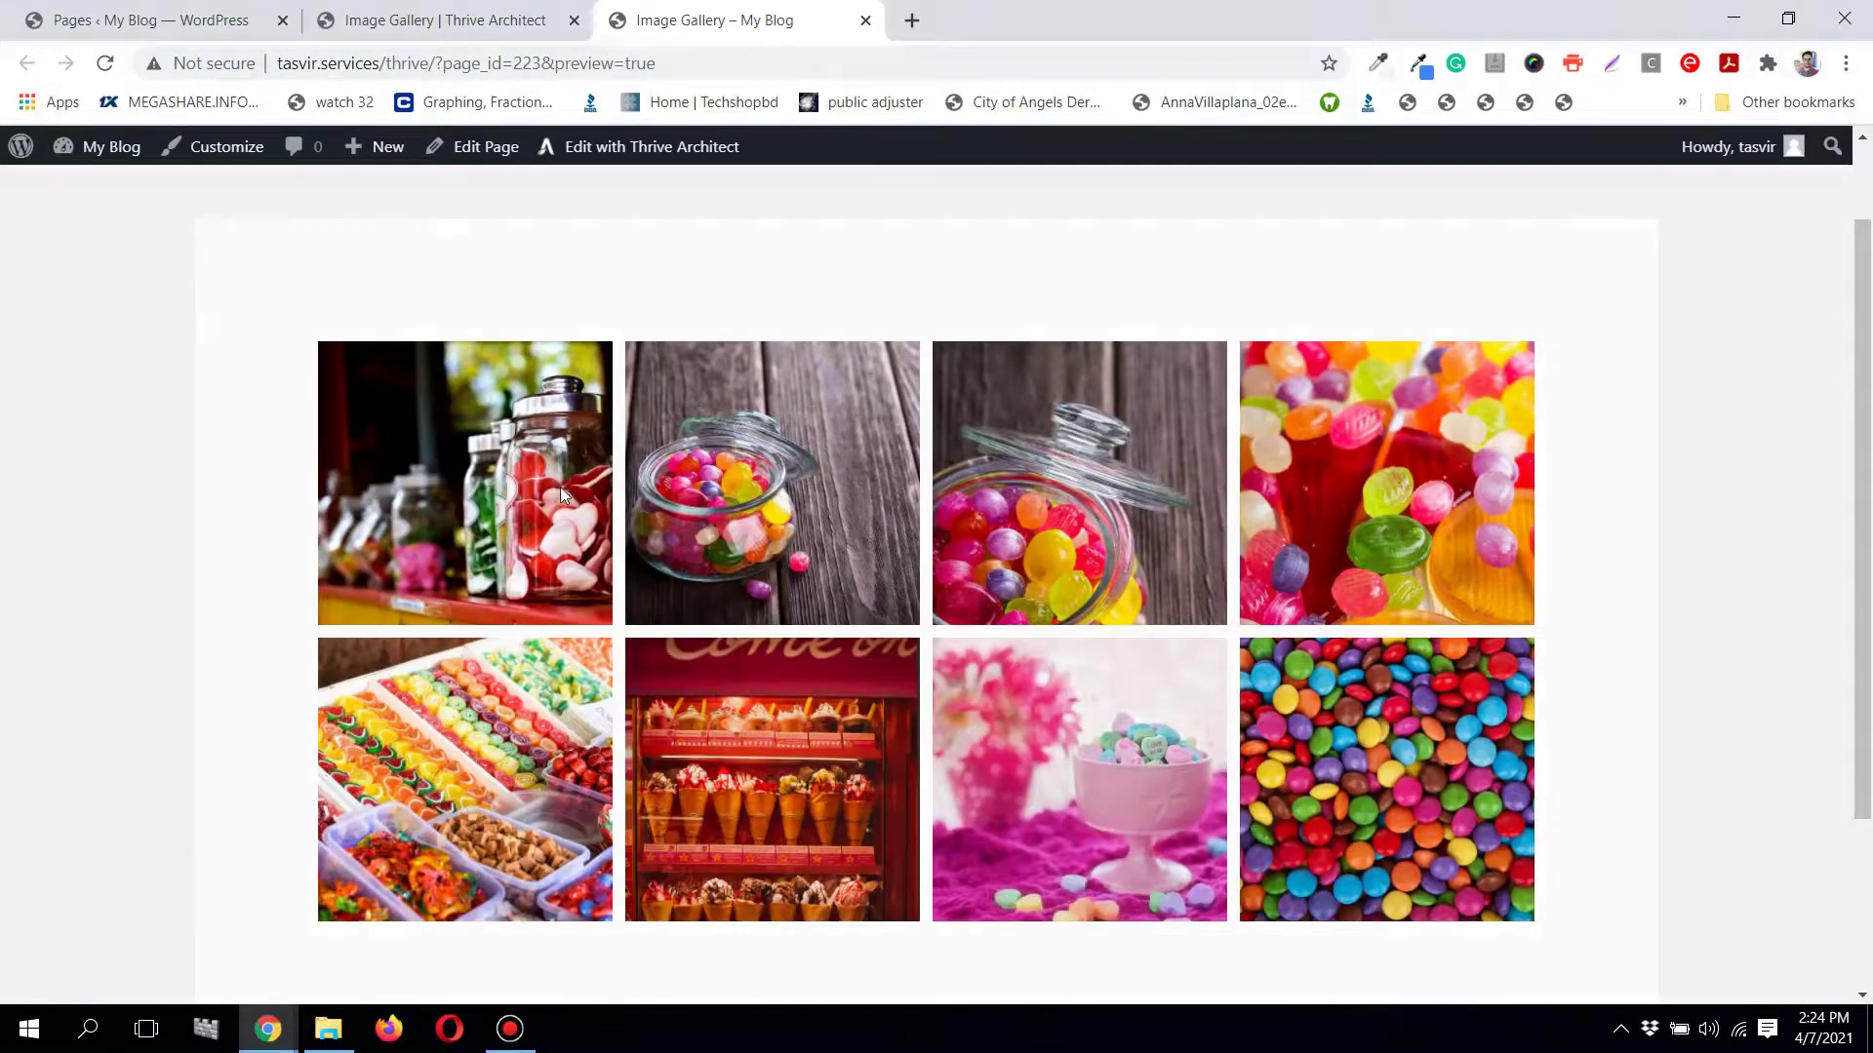
# Step: Open the first gallery picture in the preview's lightbox, browse the images and the image counter, and close the lightbox
pyautogui.click(560, 488)
pyautogui.click(1834, 550)
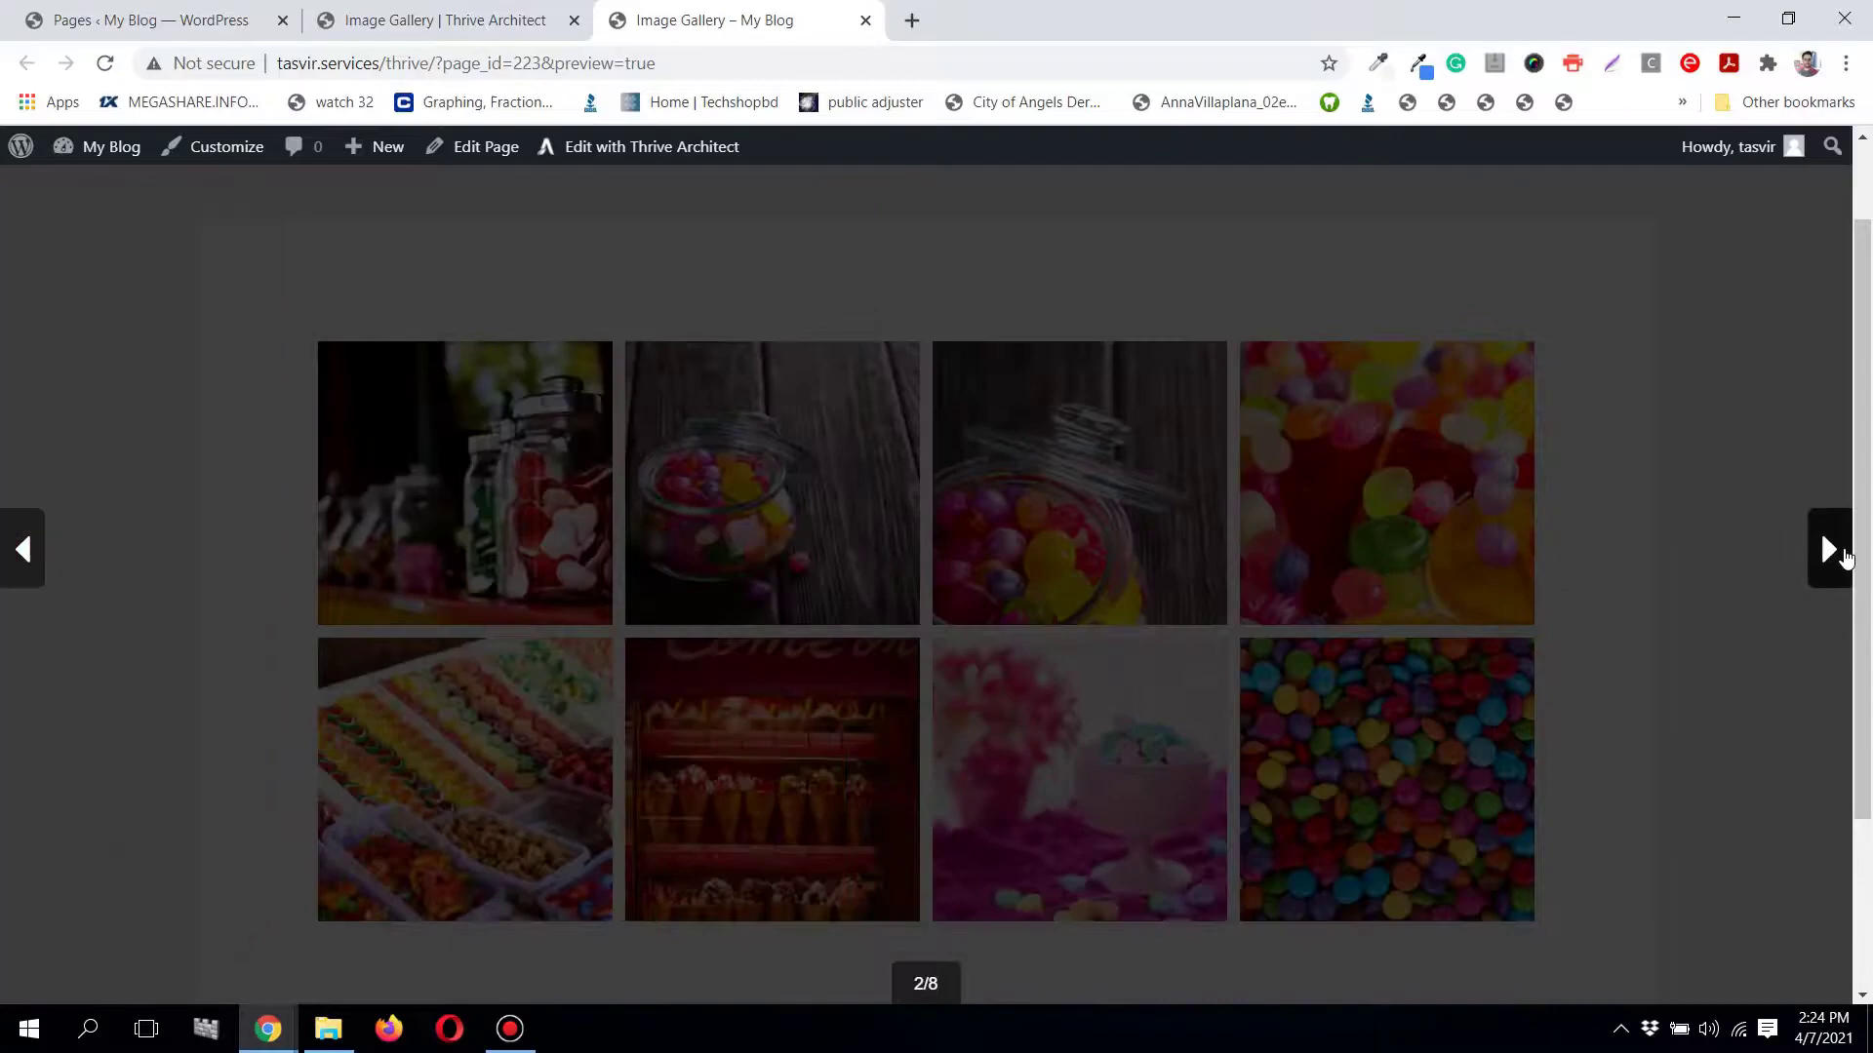
pyautogui.click(1842, 553)
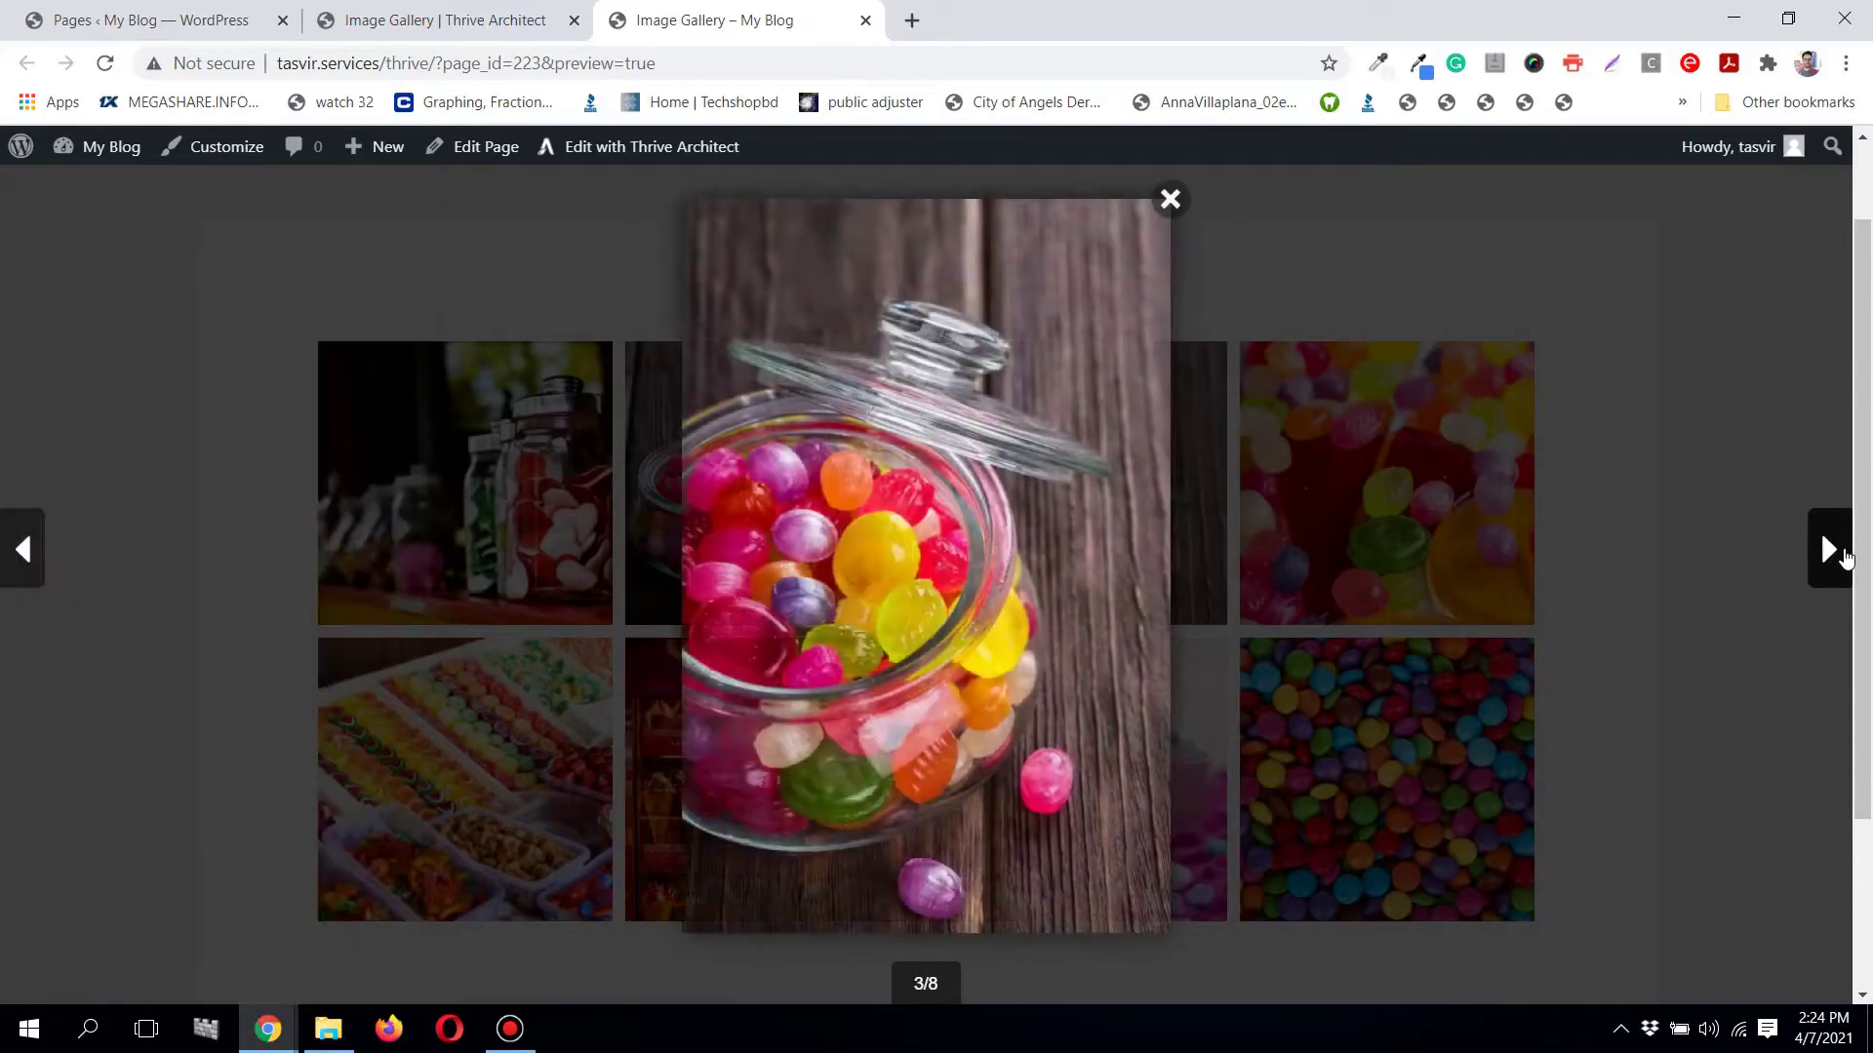
pyautogui.click(1841, 554)
pyautogui.click(1828, 553)
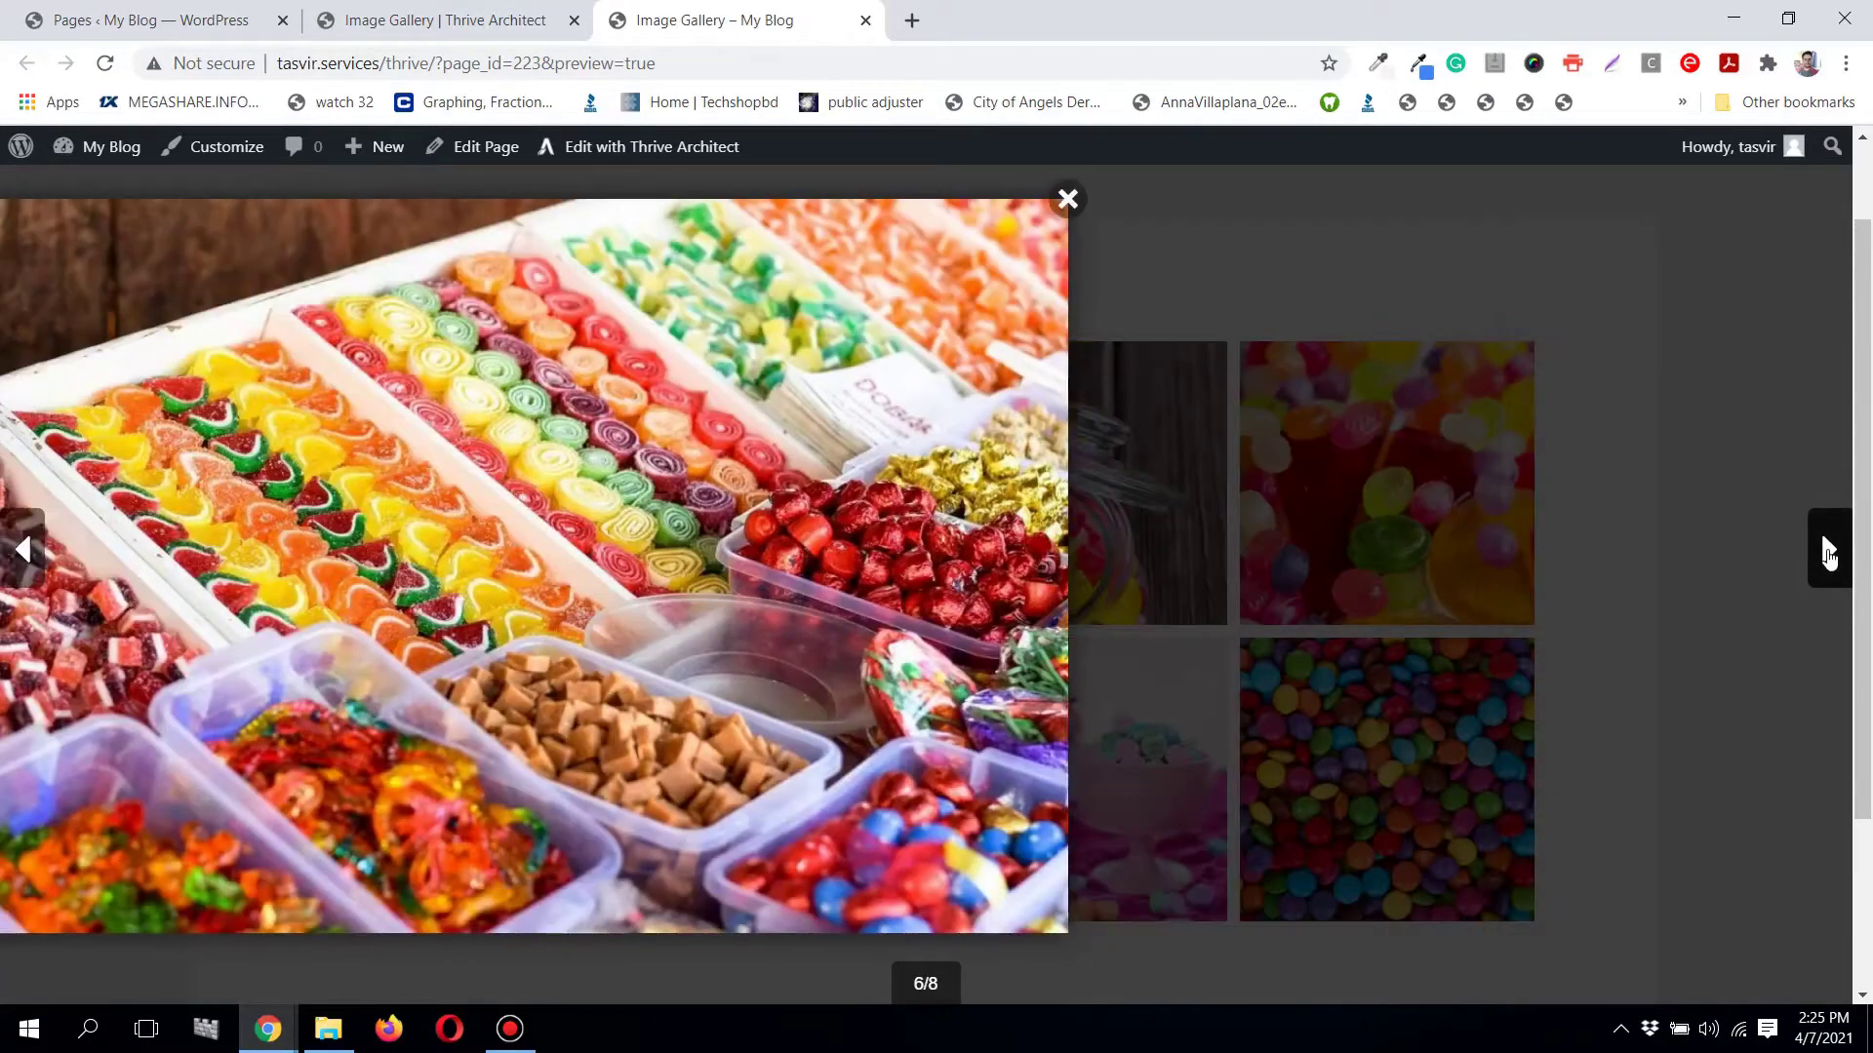
pyautogui.click(1828, 553)
pyautogui.click(1827, 553)
pyautogui.press('Left')
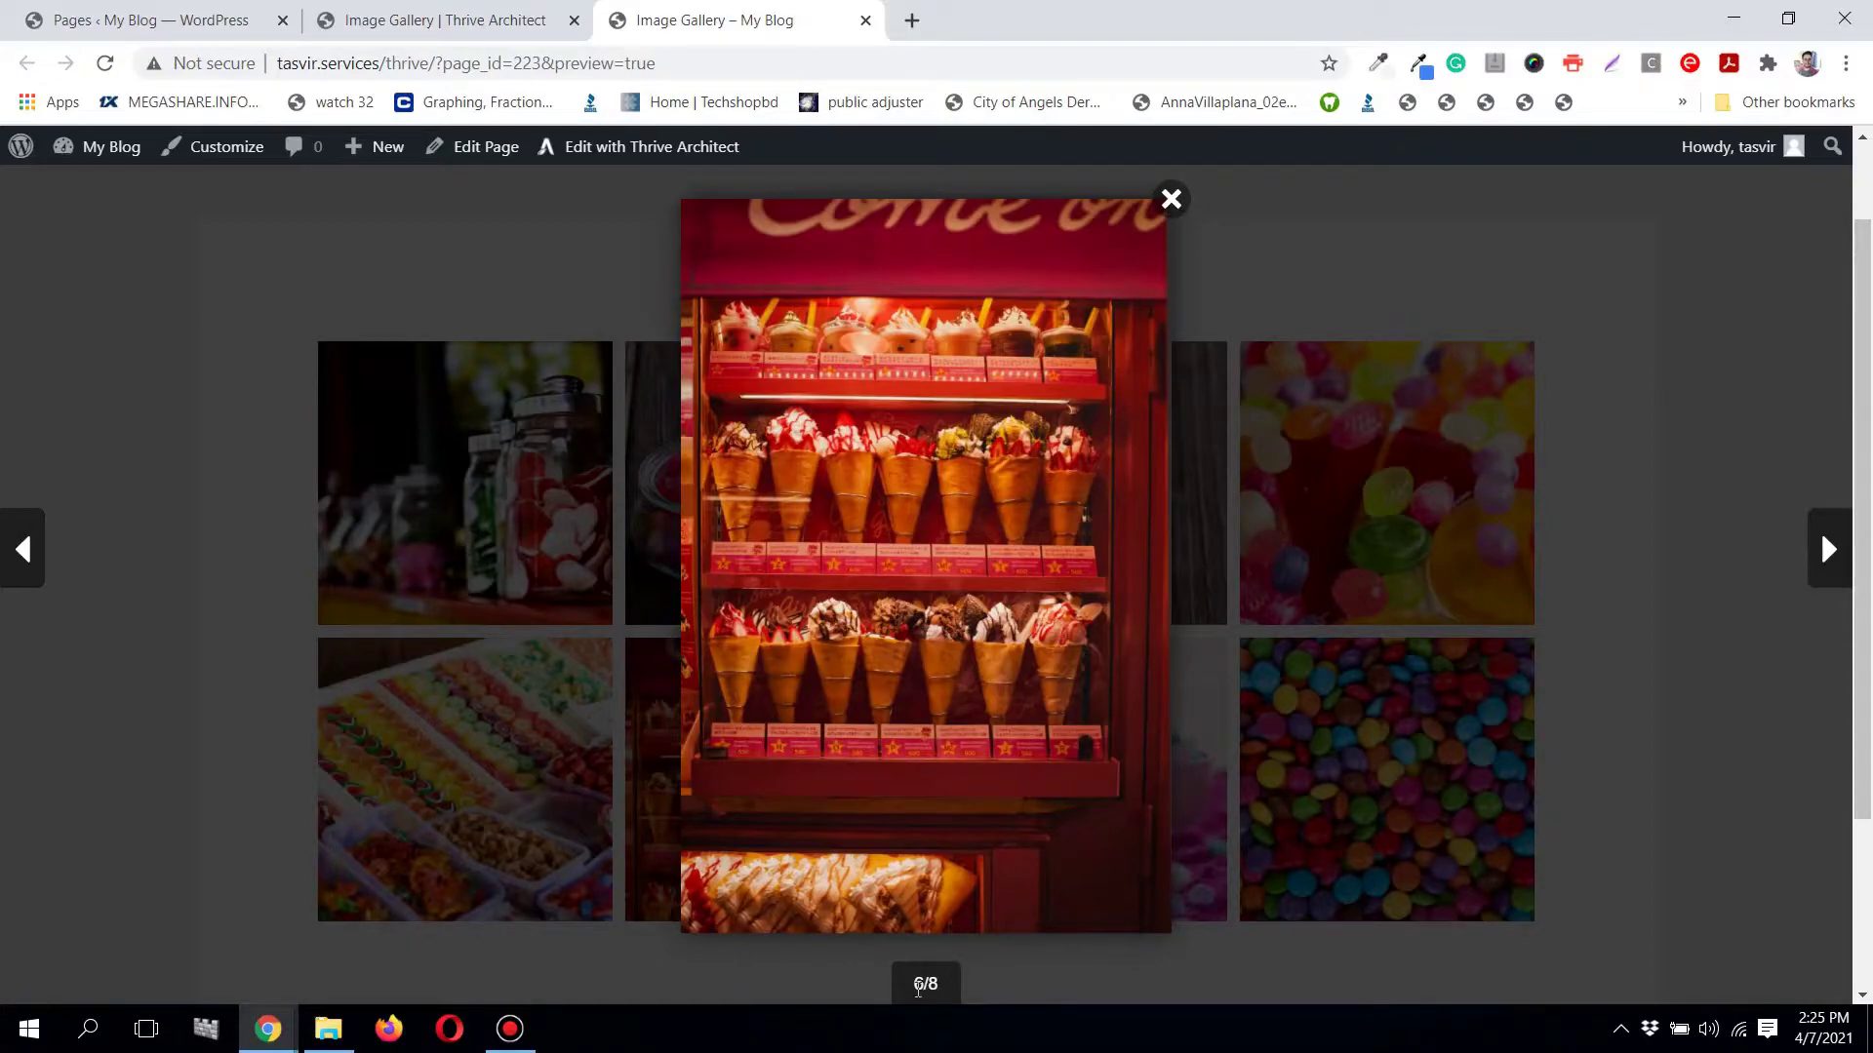
pyautogui.tripleClick(924, 985)
pyautogui.click(944, 991)
pyautogui.scroll(2, 1658, 483)
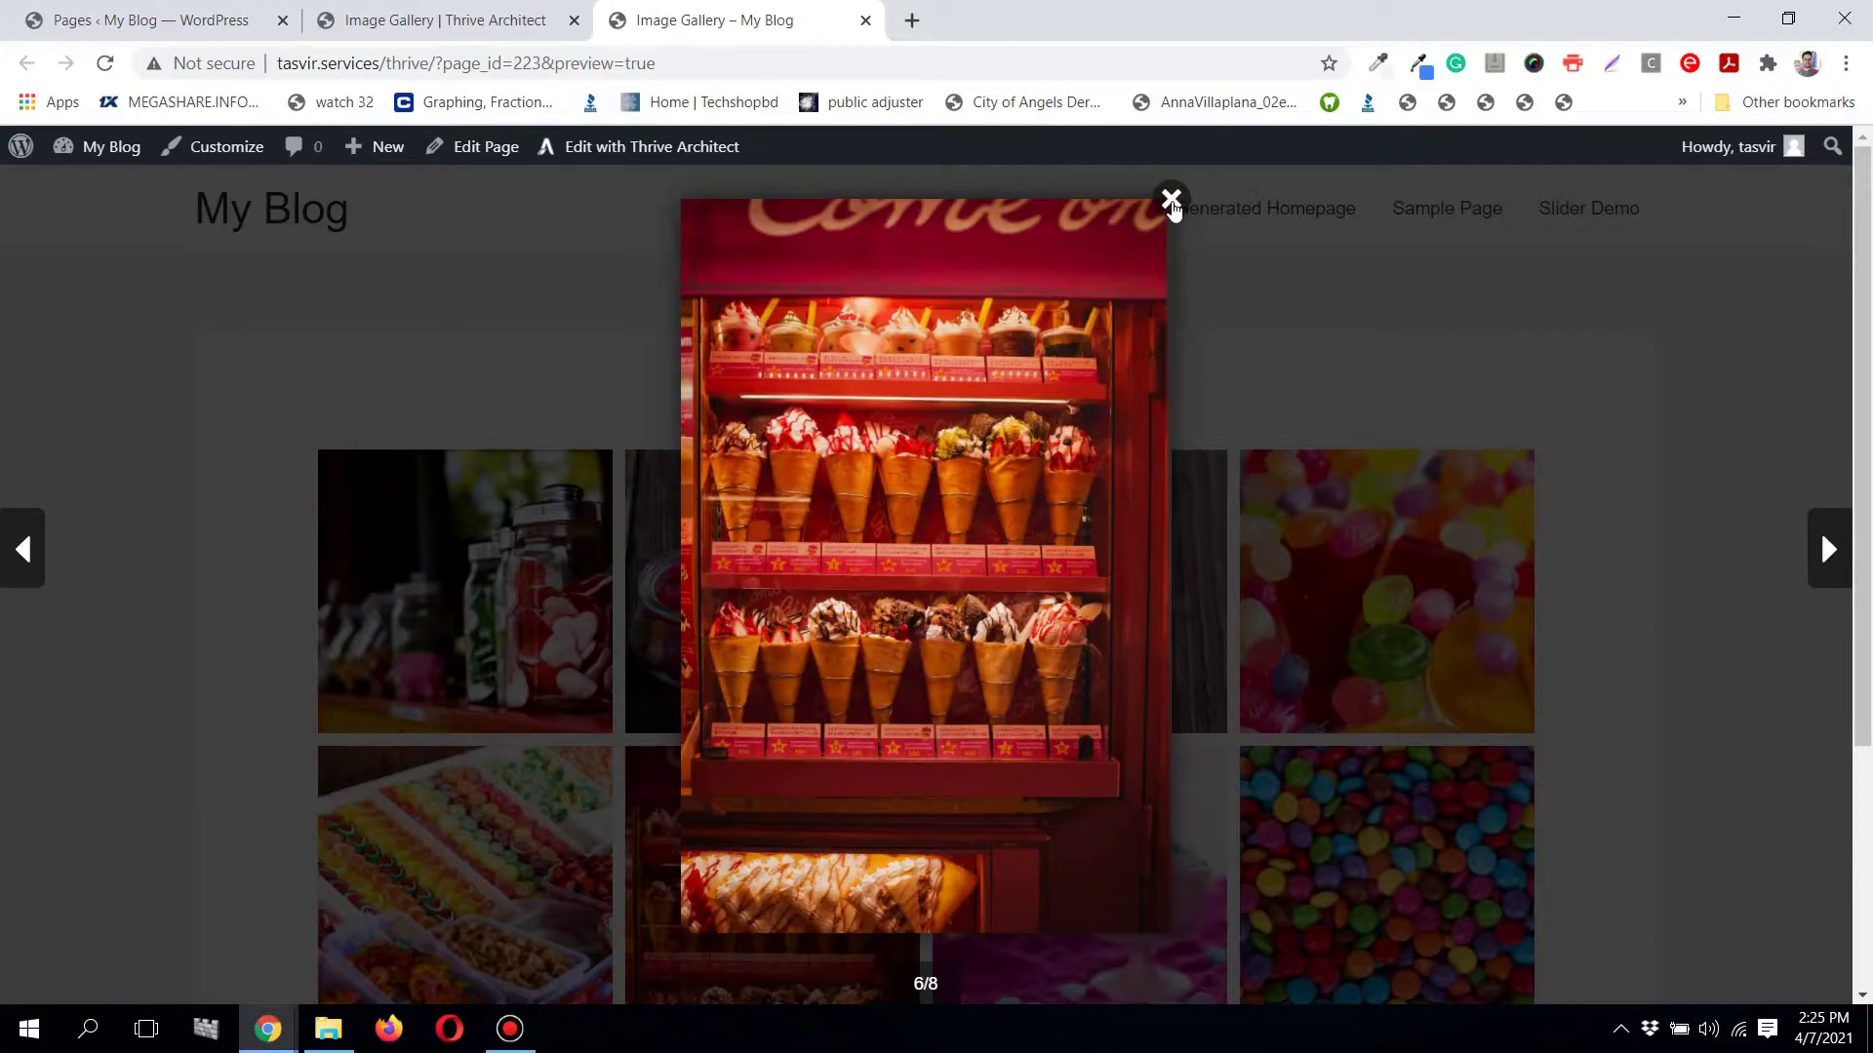
pyautogui.click(1170, 200)
# Step: Return to the Thrive Architect editor and set the gallery's image height to 224 px
pyautogui.click(526, 14)
pyautogui.scroll(1, 739, 445)
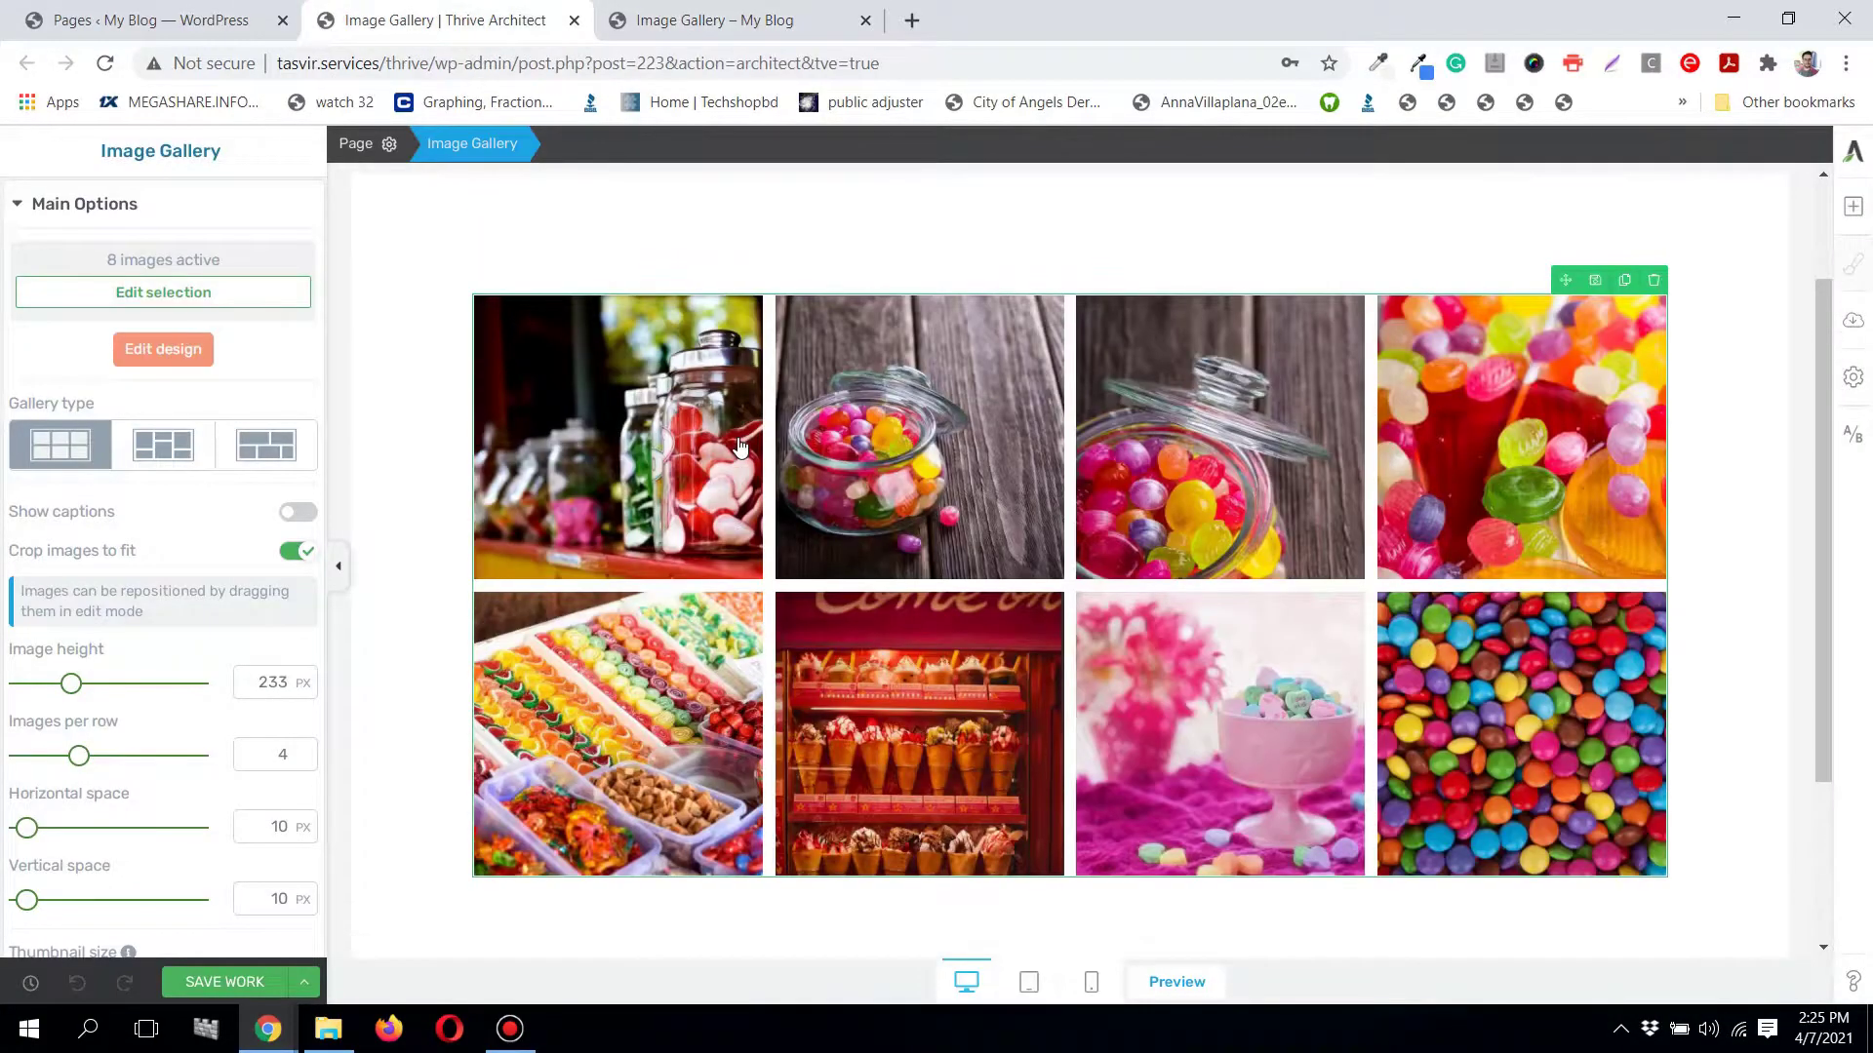
pyautogui.scroll(-1, 740, 445)
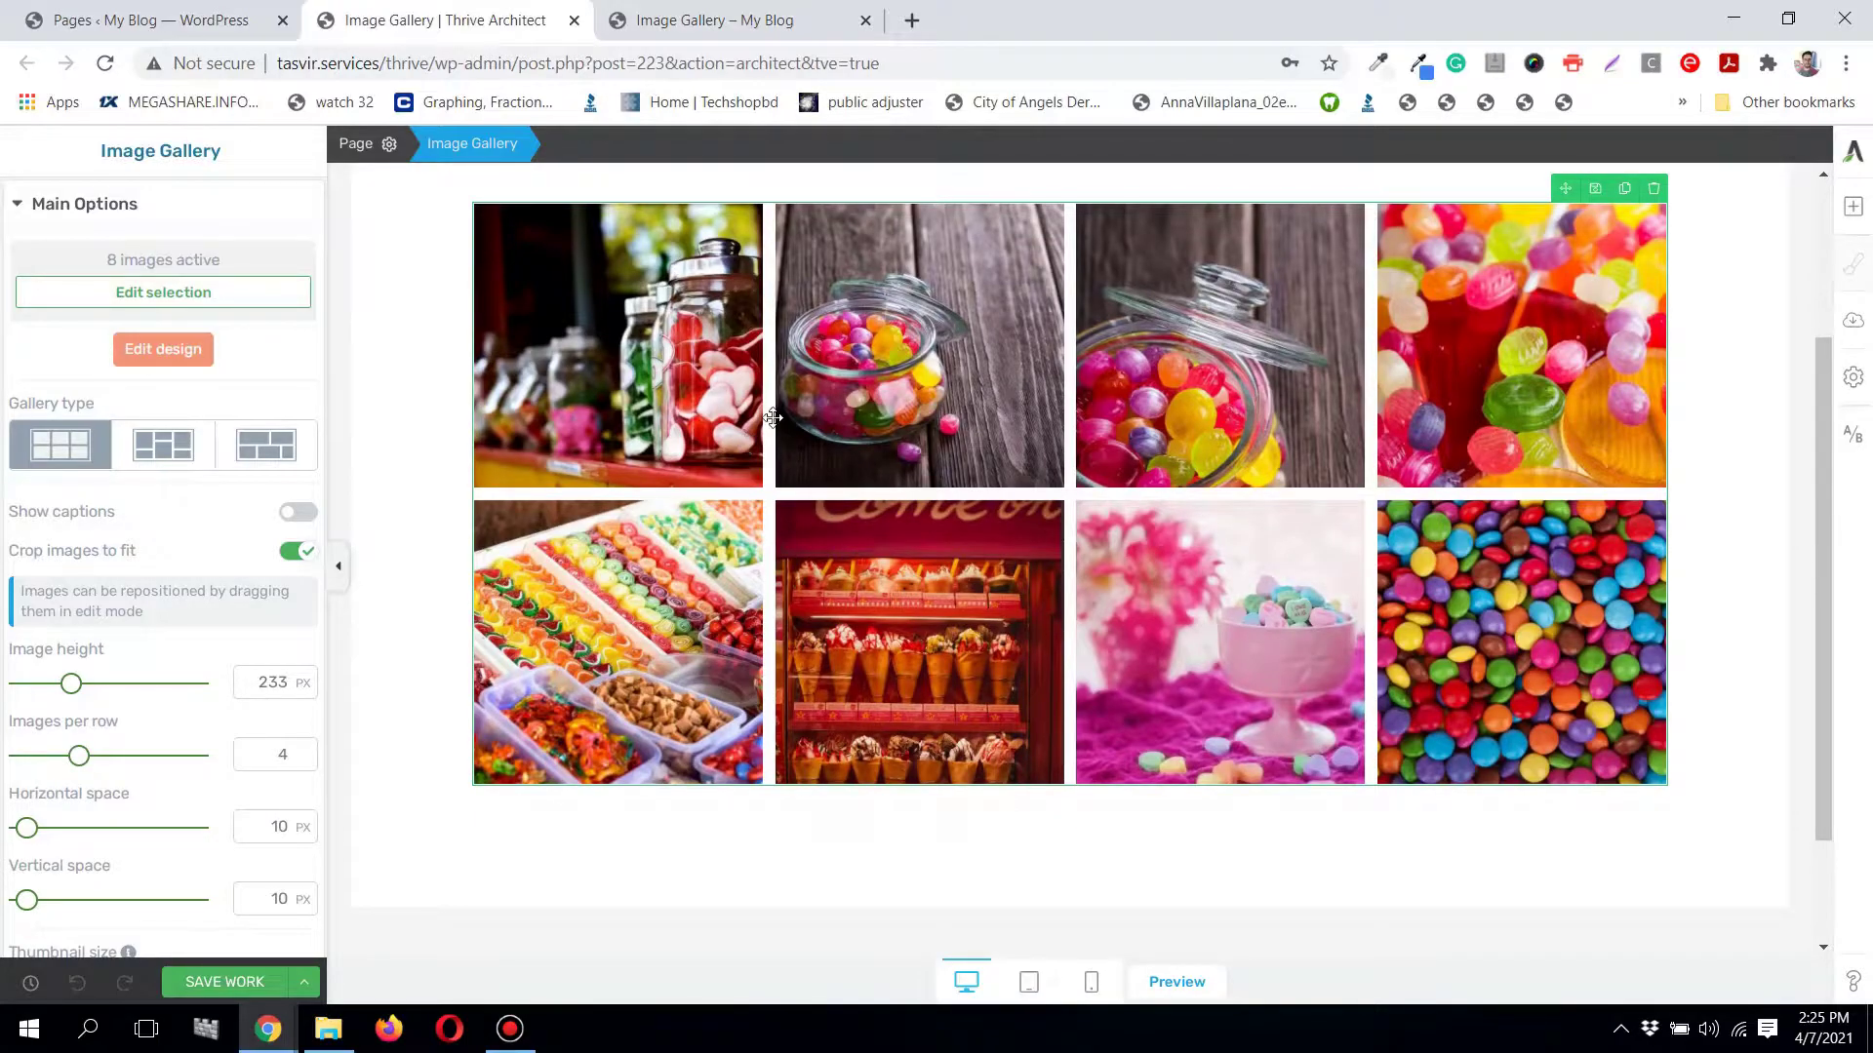
pyautogui.moveTo(73, 690); pyautogui.dragTo(76, 694)
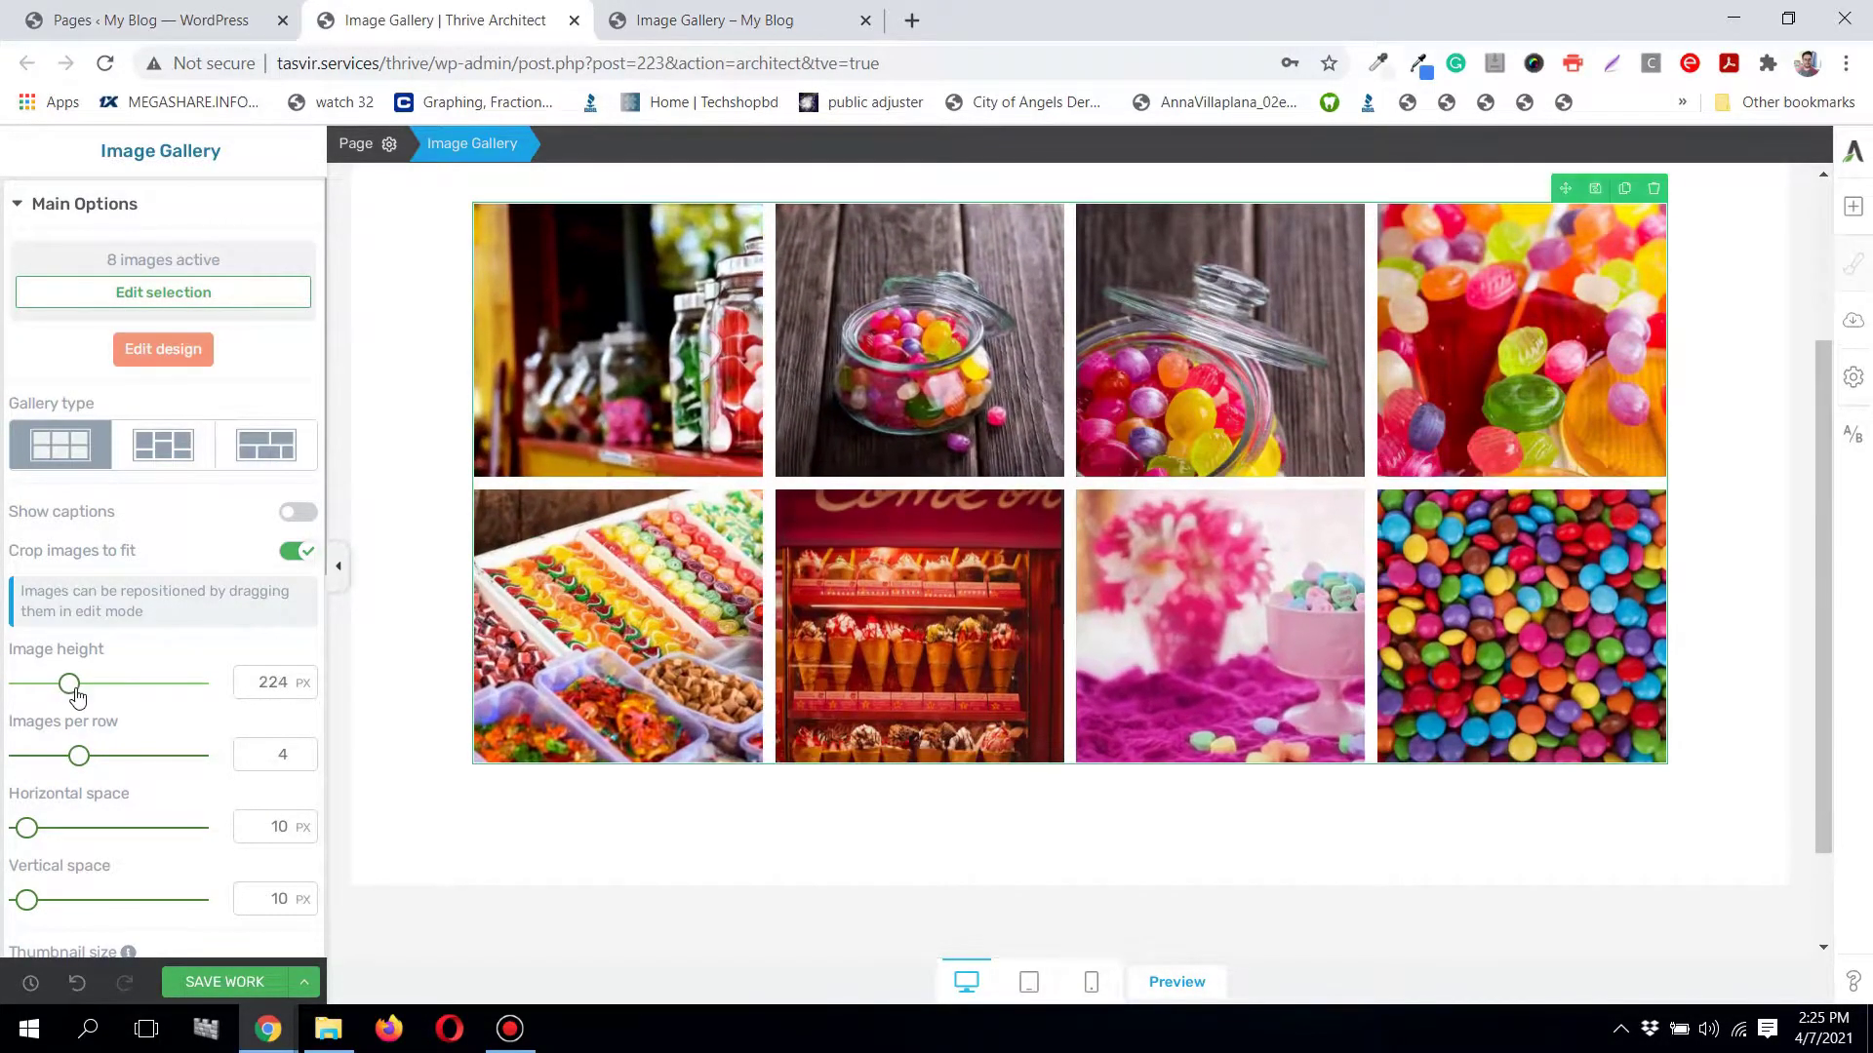
# Step: Try 3 and 2 images per row in the desktop layout, and set the value back to 4
pyautogui.scroll(-1, 243, 673)
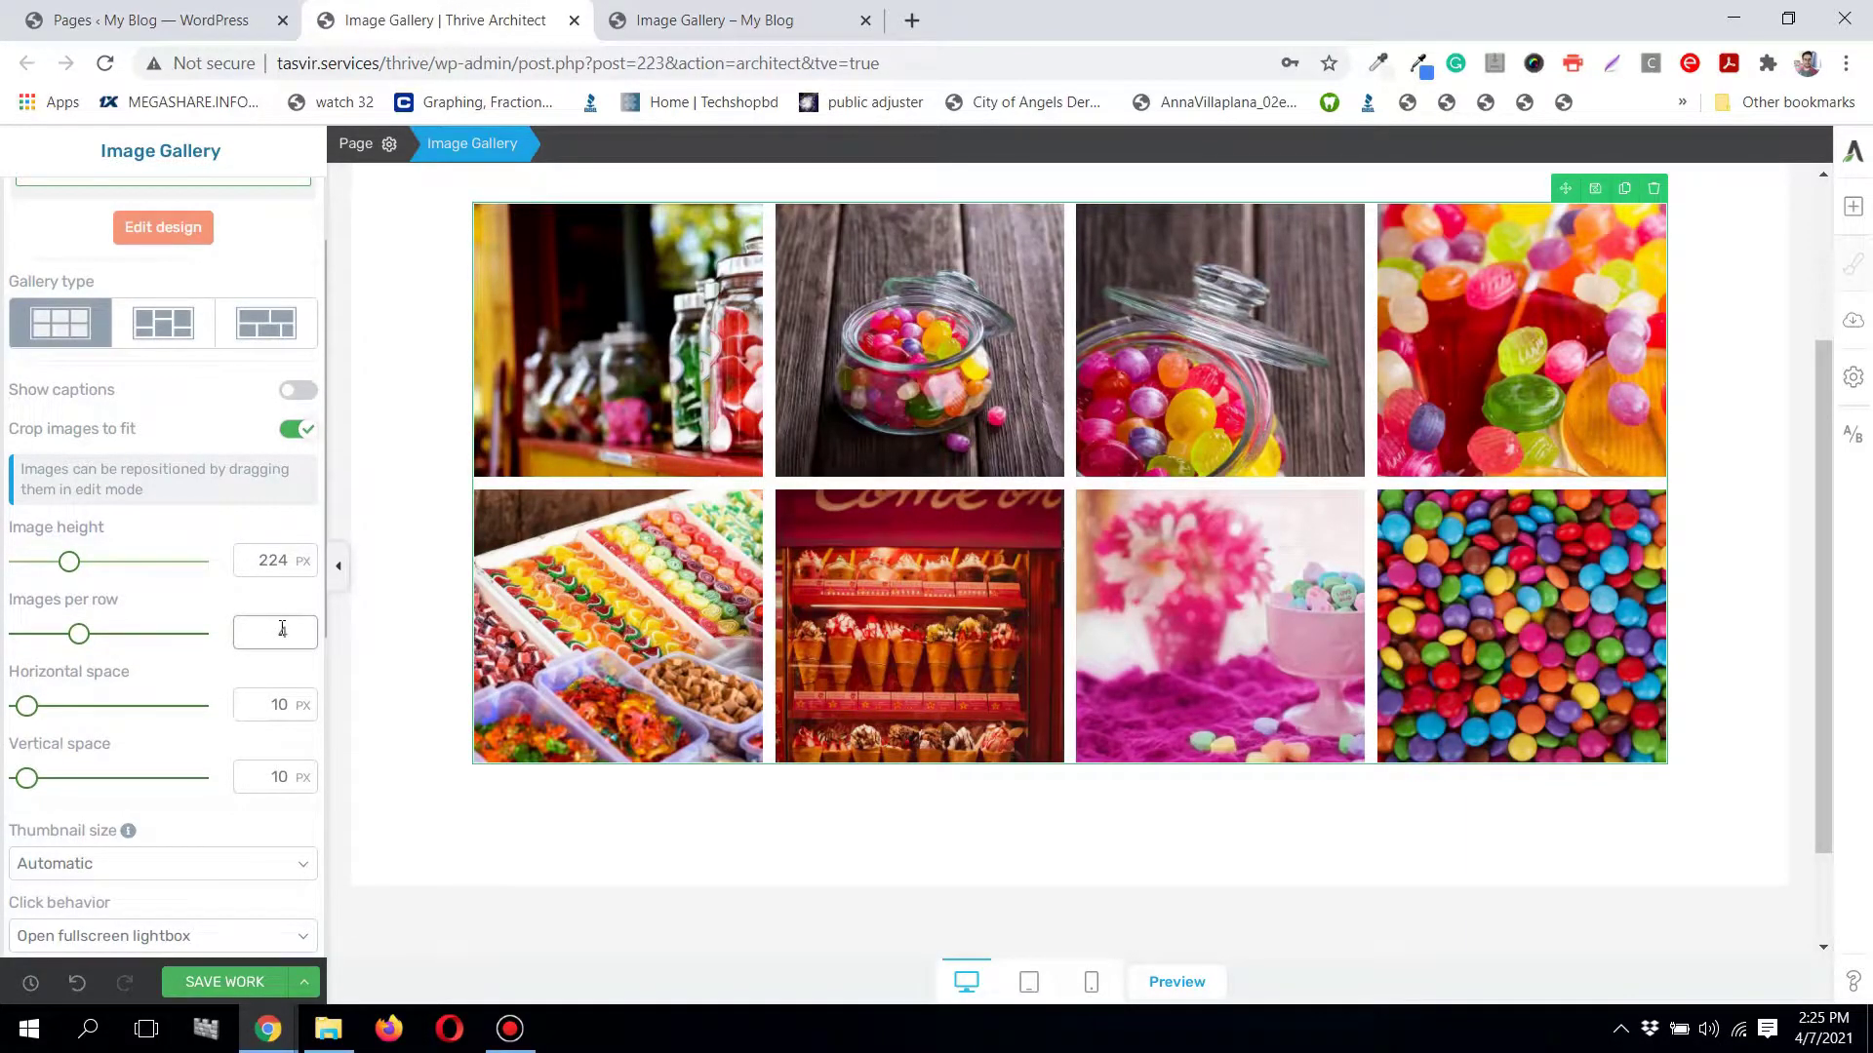
pyautogui.doubleClick(282, 629)
pyautogui.write('3')
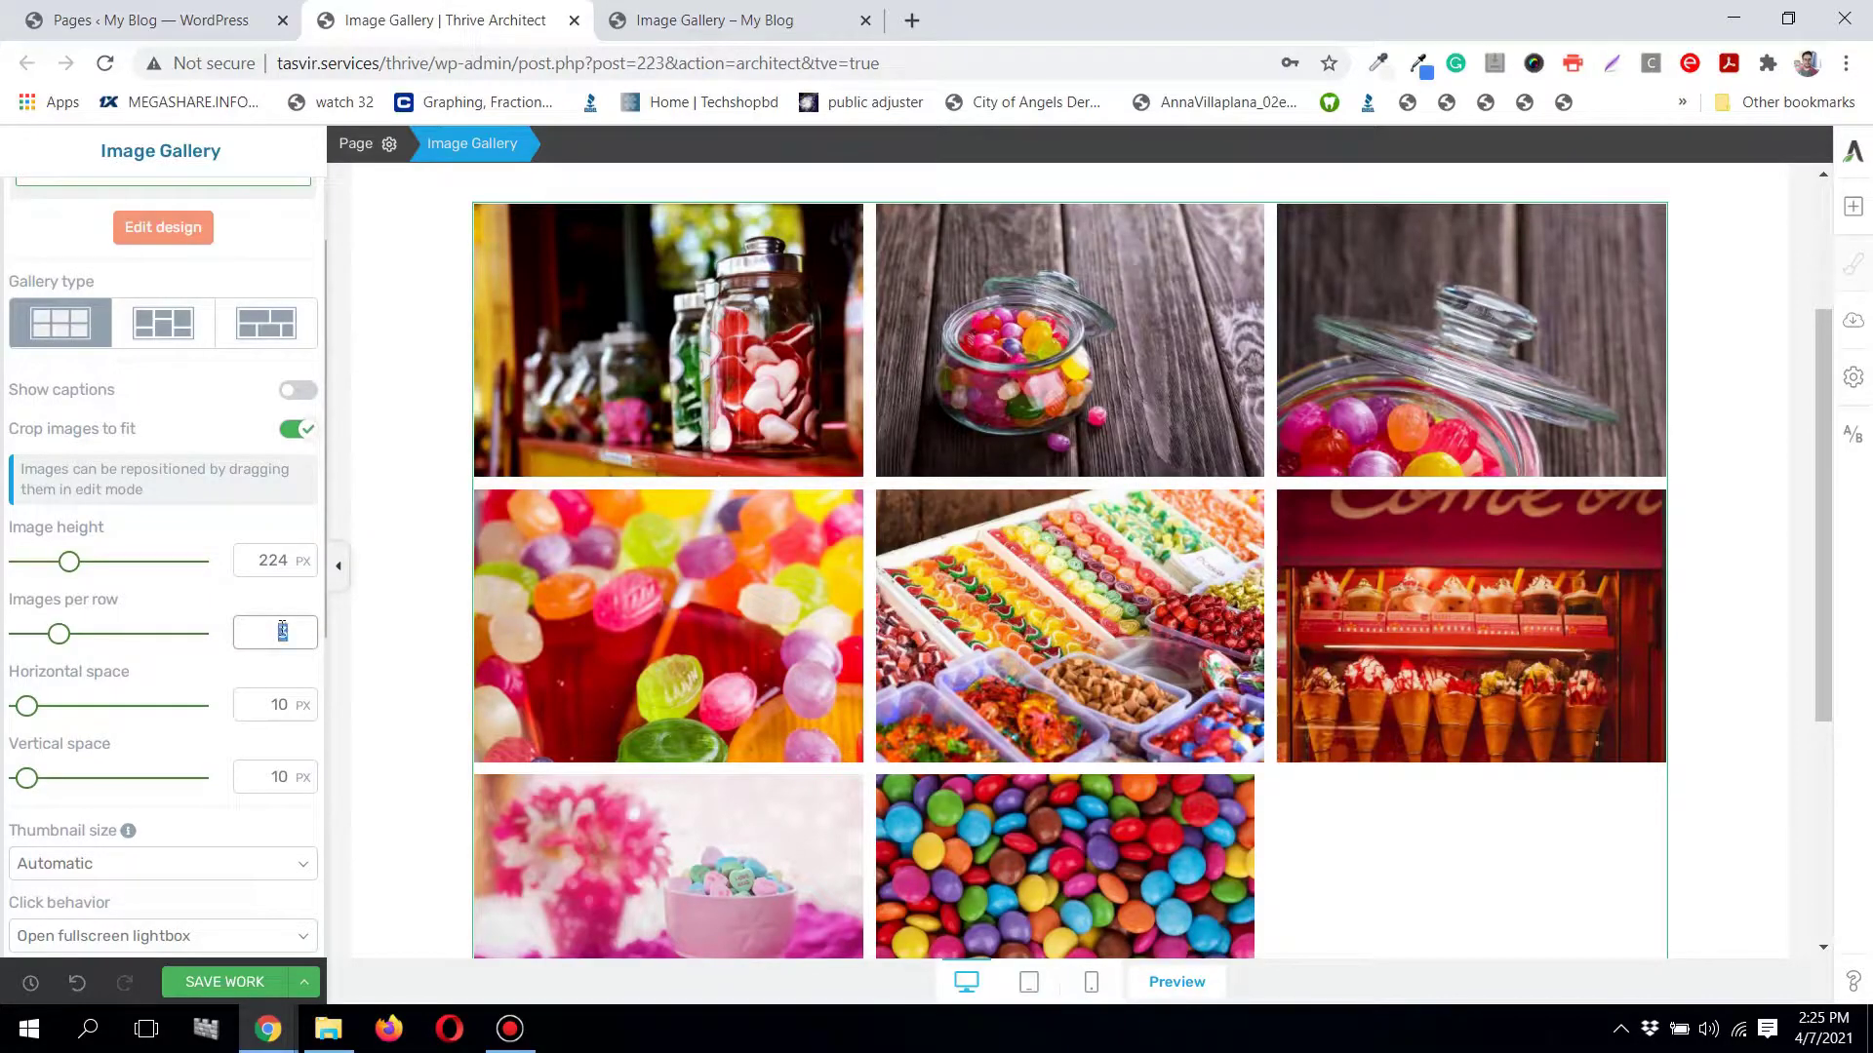
pyautogui.write('2')
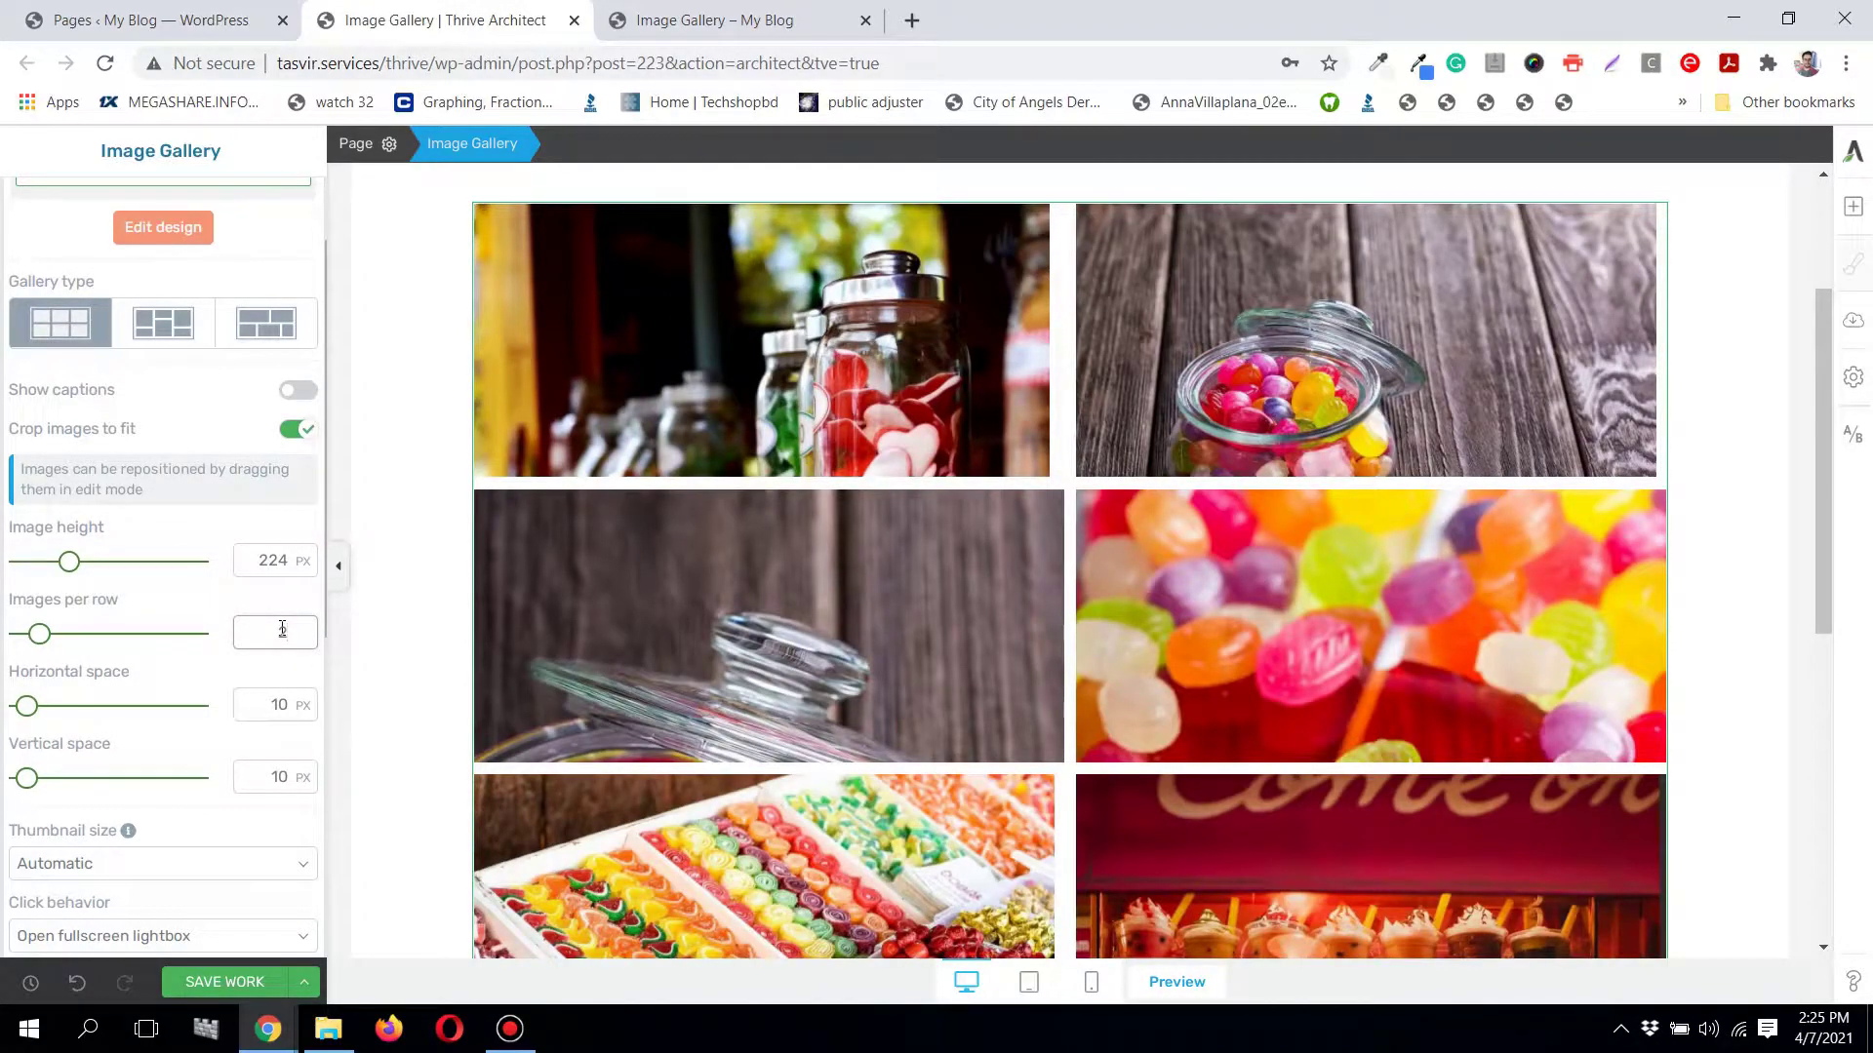
pyautogui.write('4')
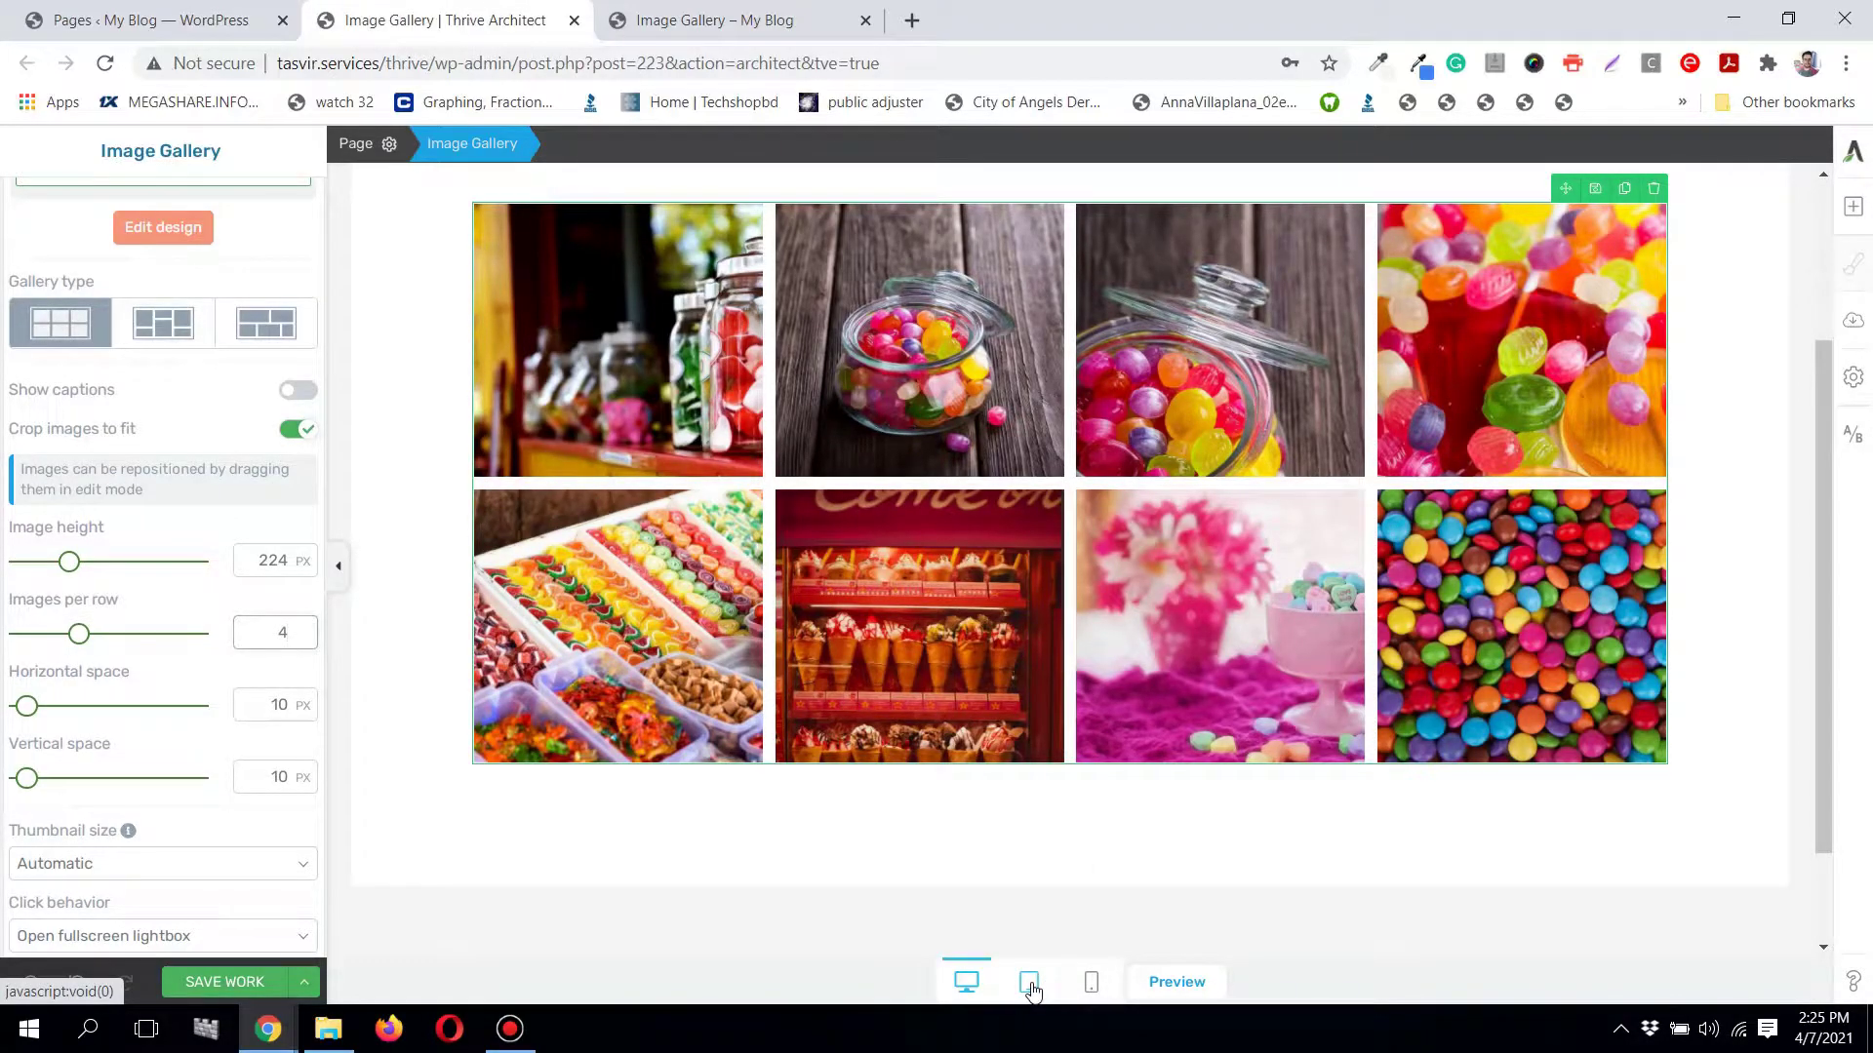
# Step: Set the images per row to 3 for the tablet view and 2 for the mobile view
pyautogui.click(1032, 990)
pyautogui.scroll(-2, 972, 625)
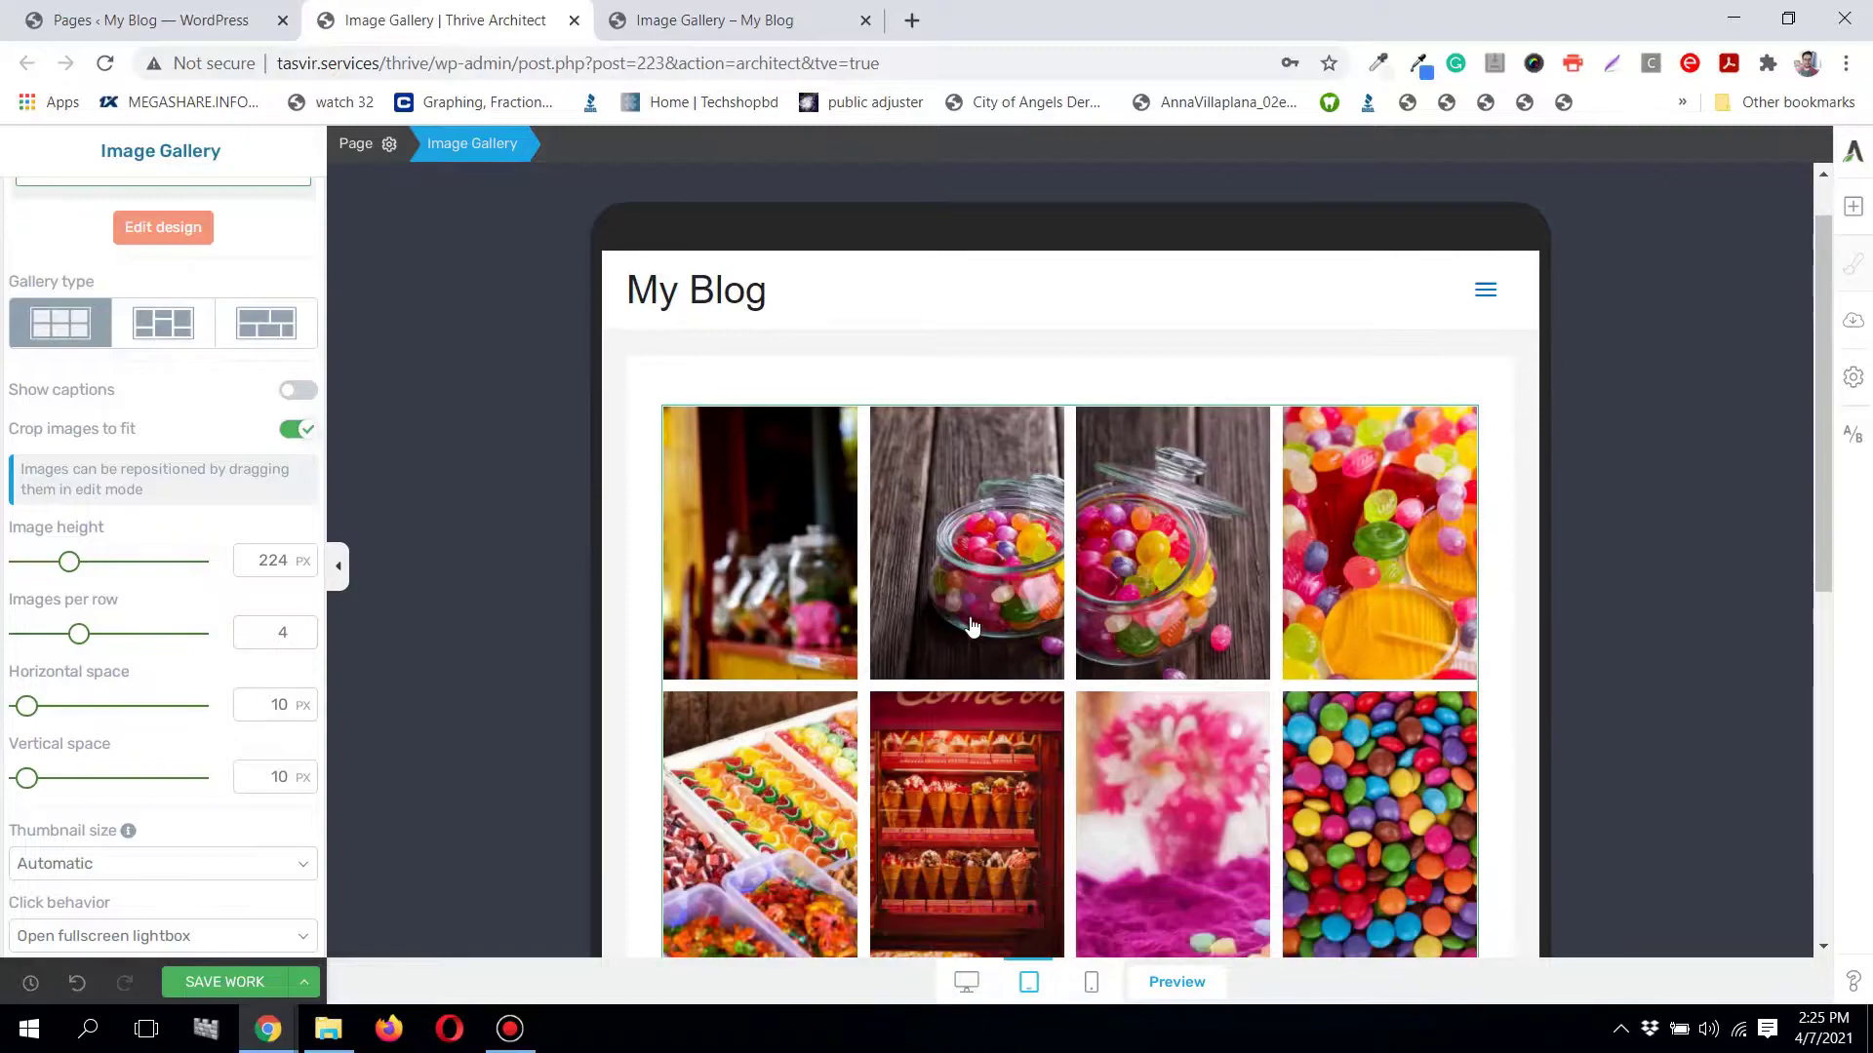
pyautogui.scroll(-1, 972, 625)
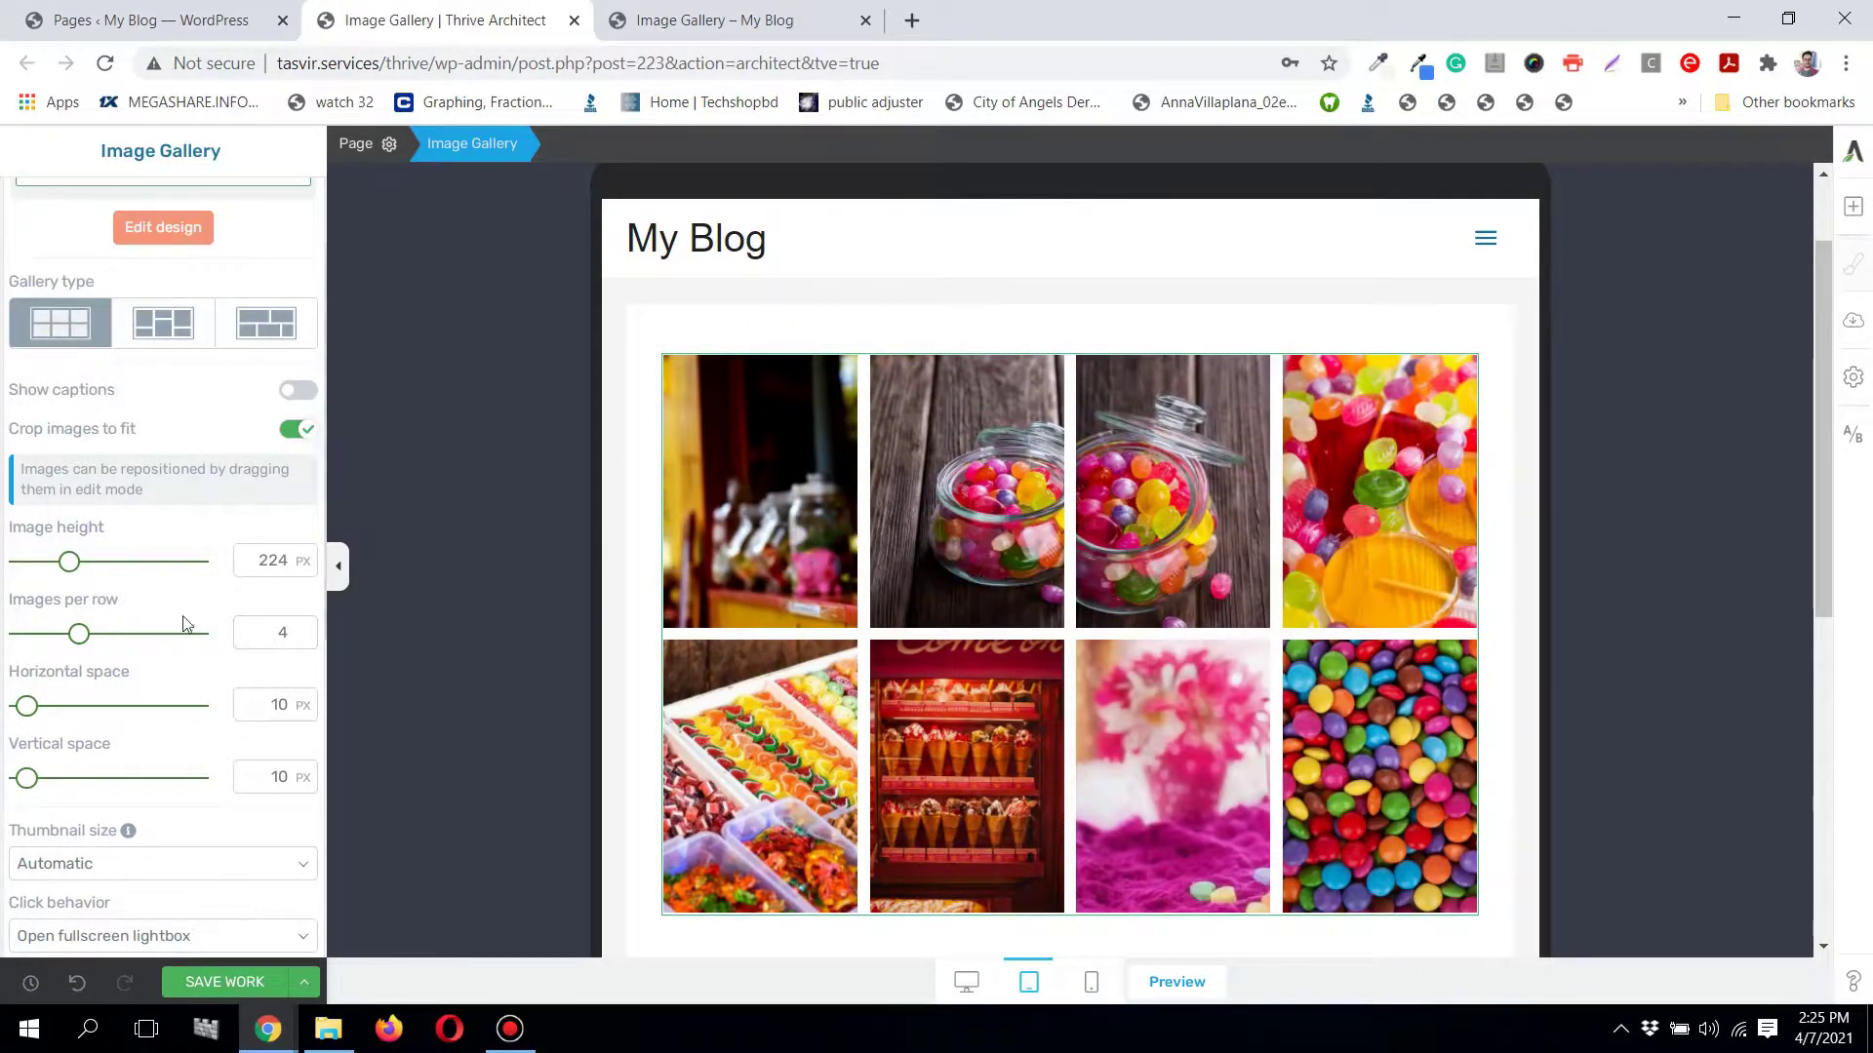
pyautogui.click(254, 634)
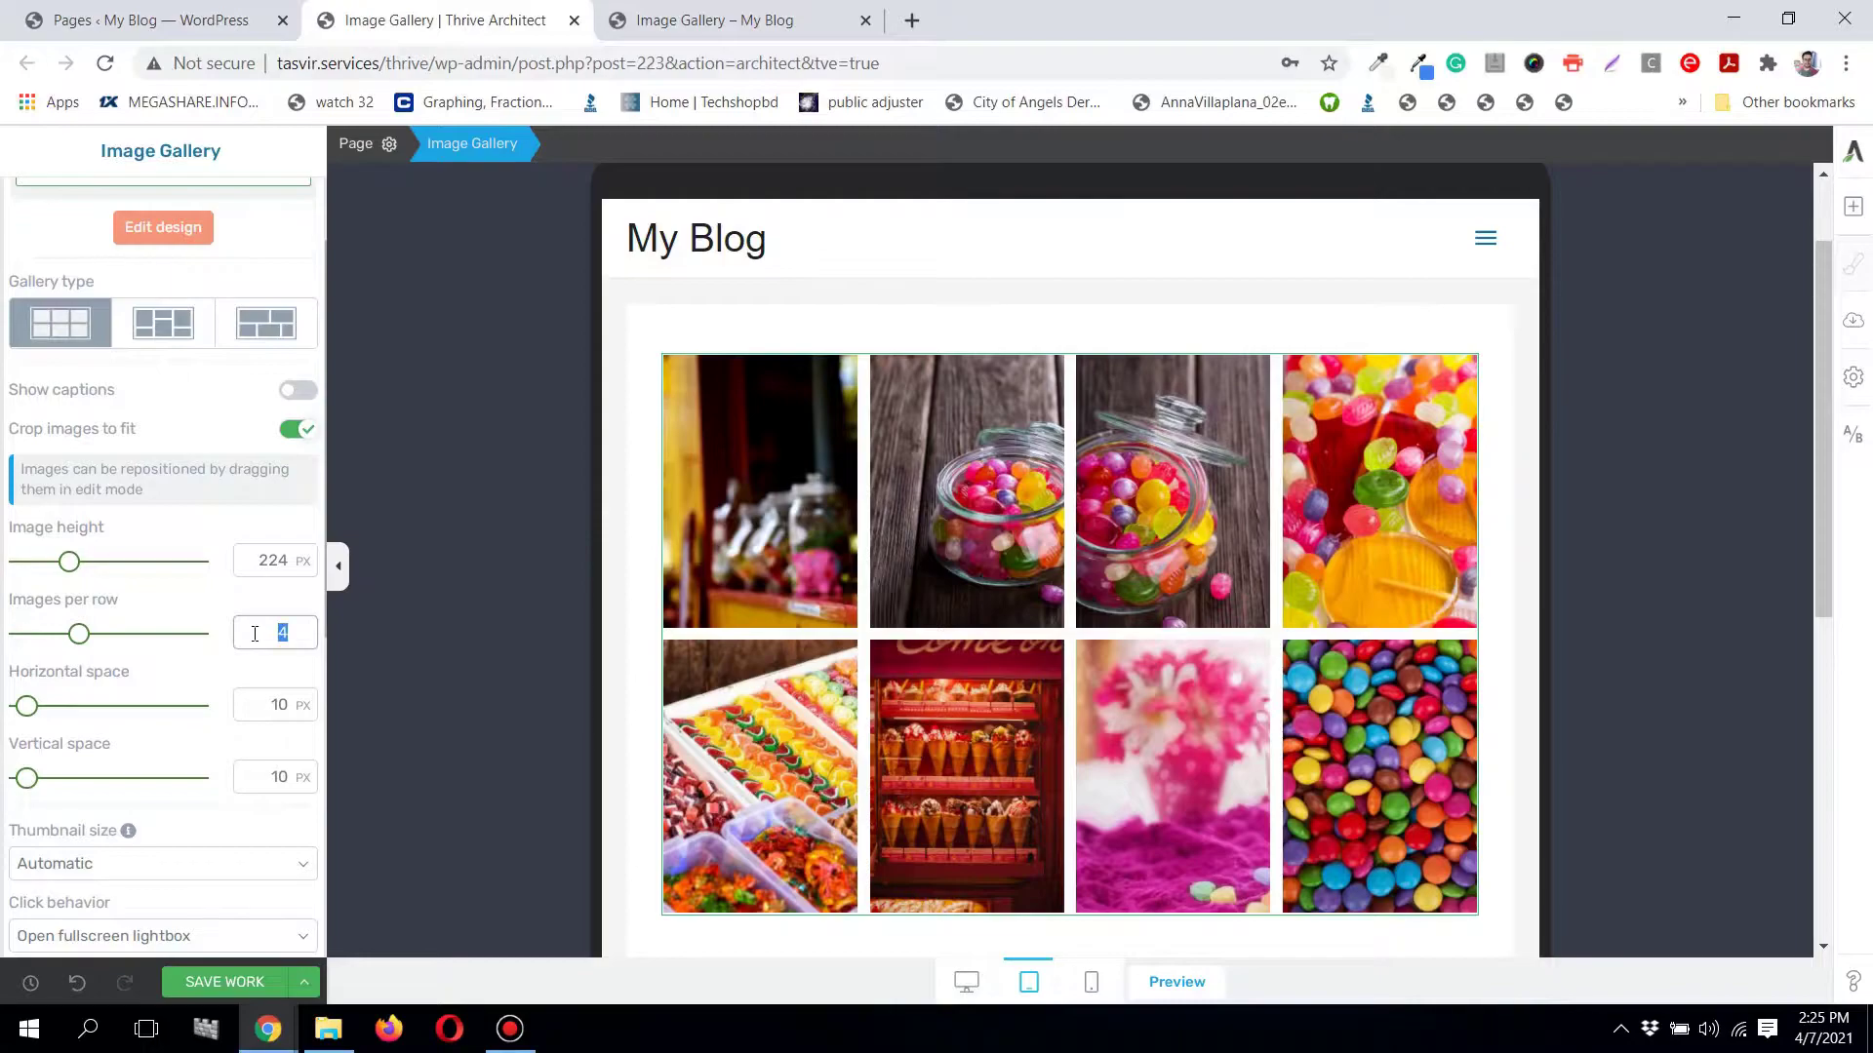
pyautogui.write('3')
pyautogui.scroll(-2, 1072, 683)
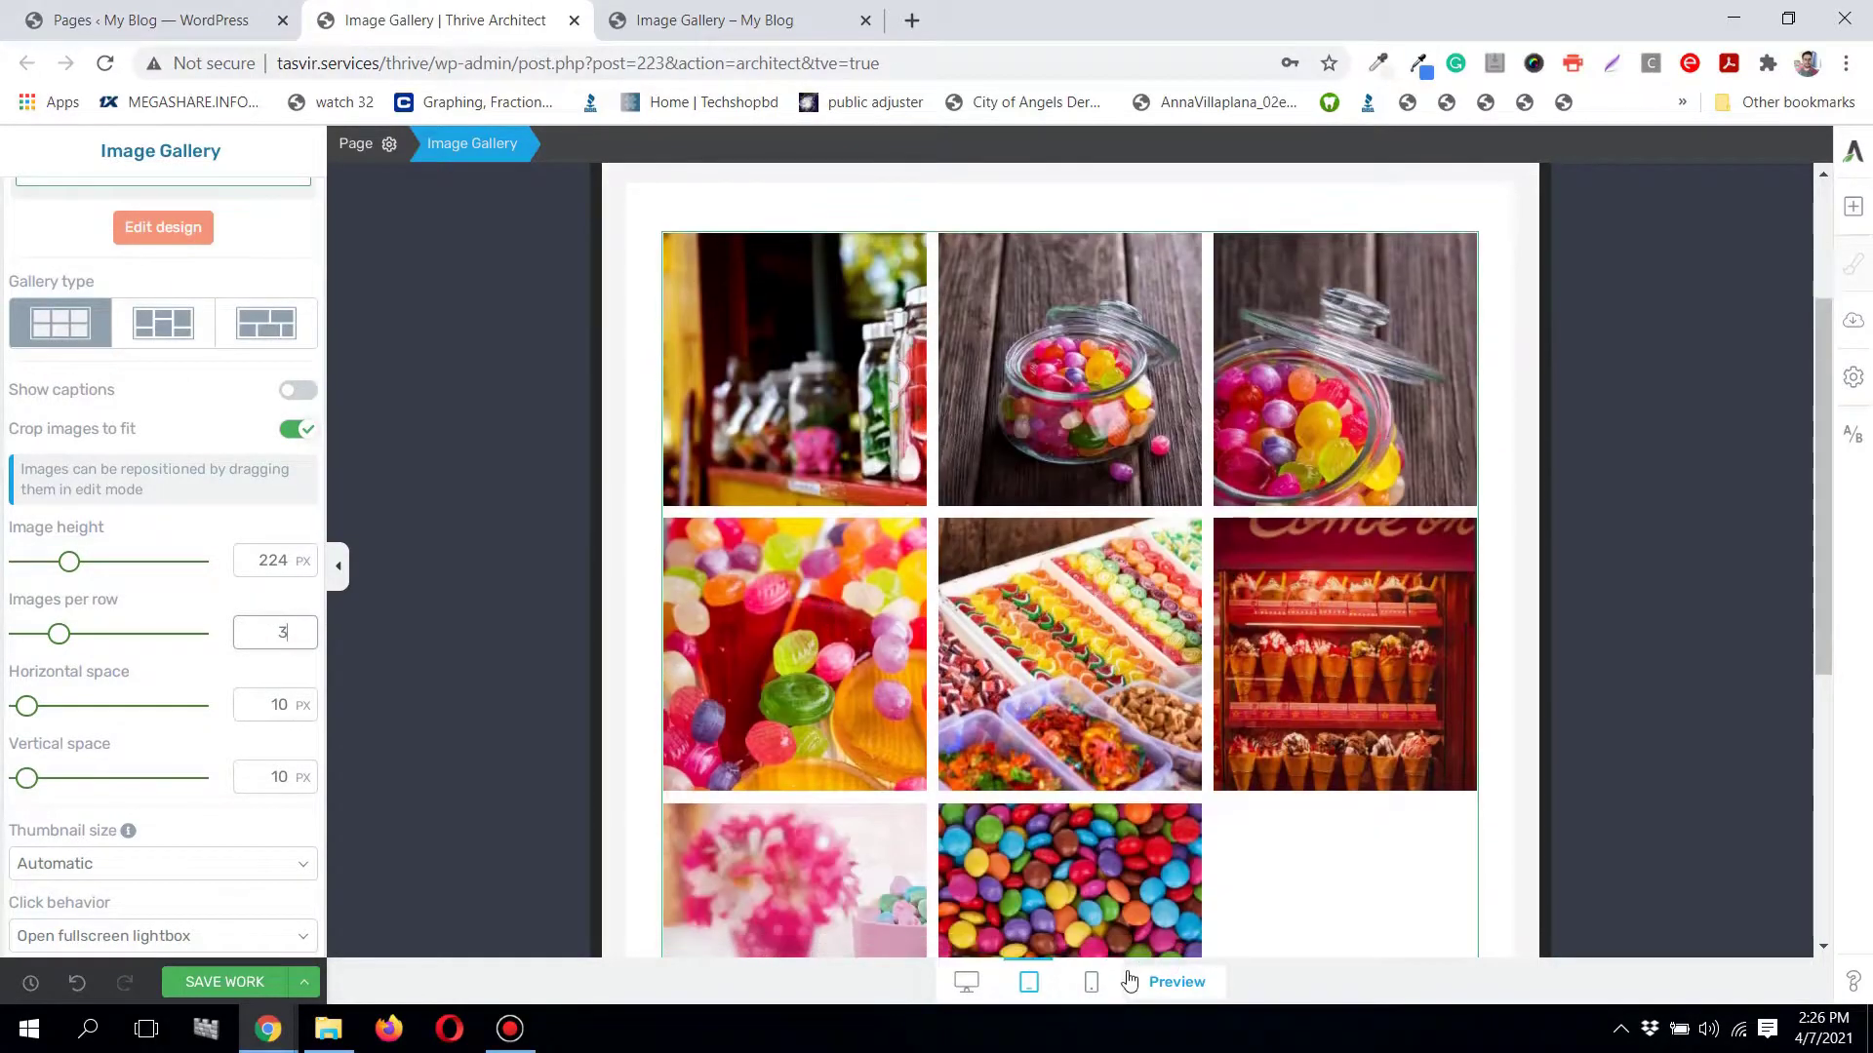
pyautogui.click(1091, 982)
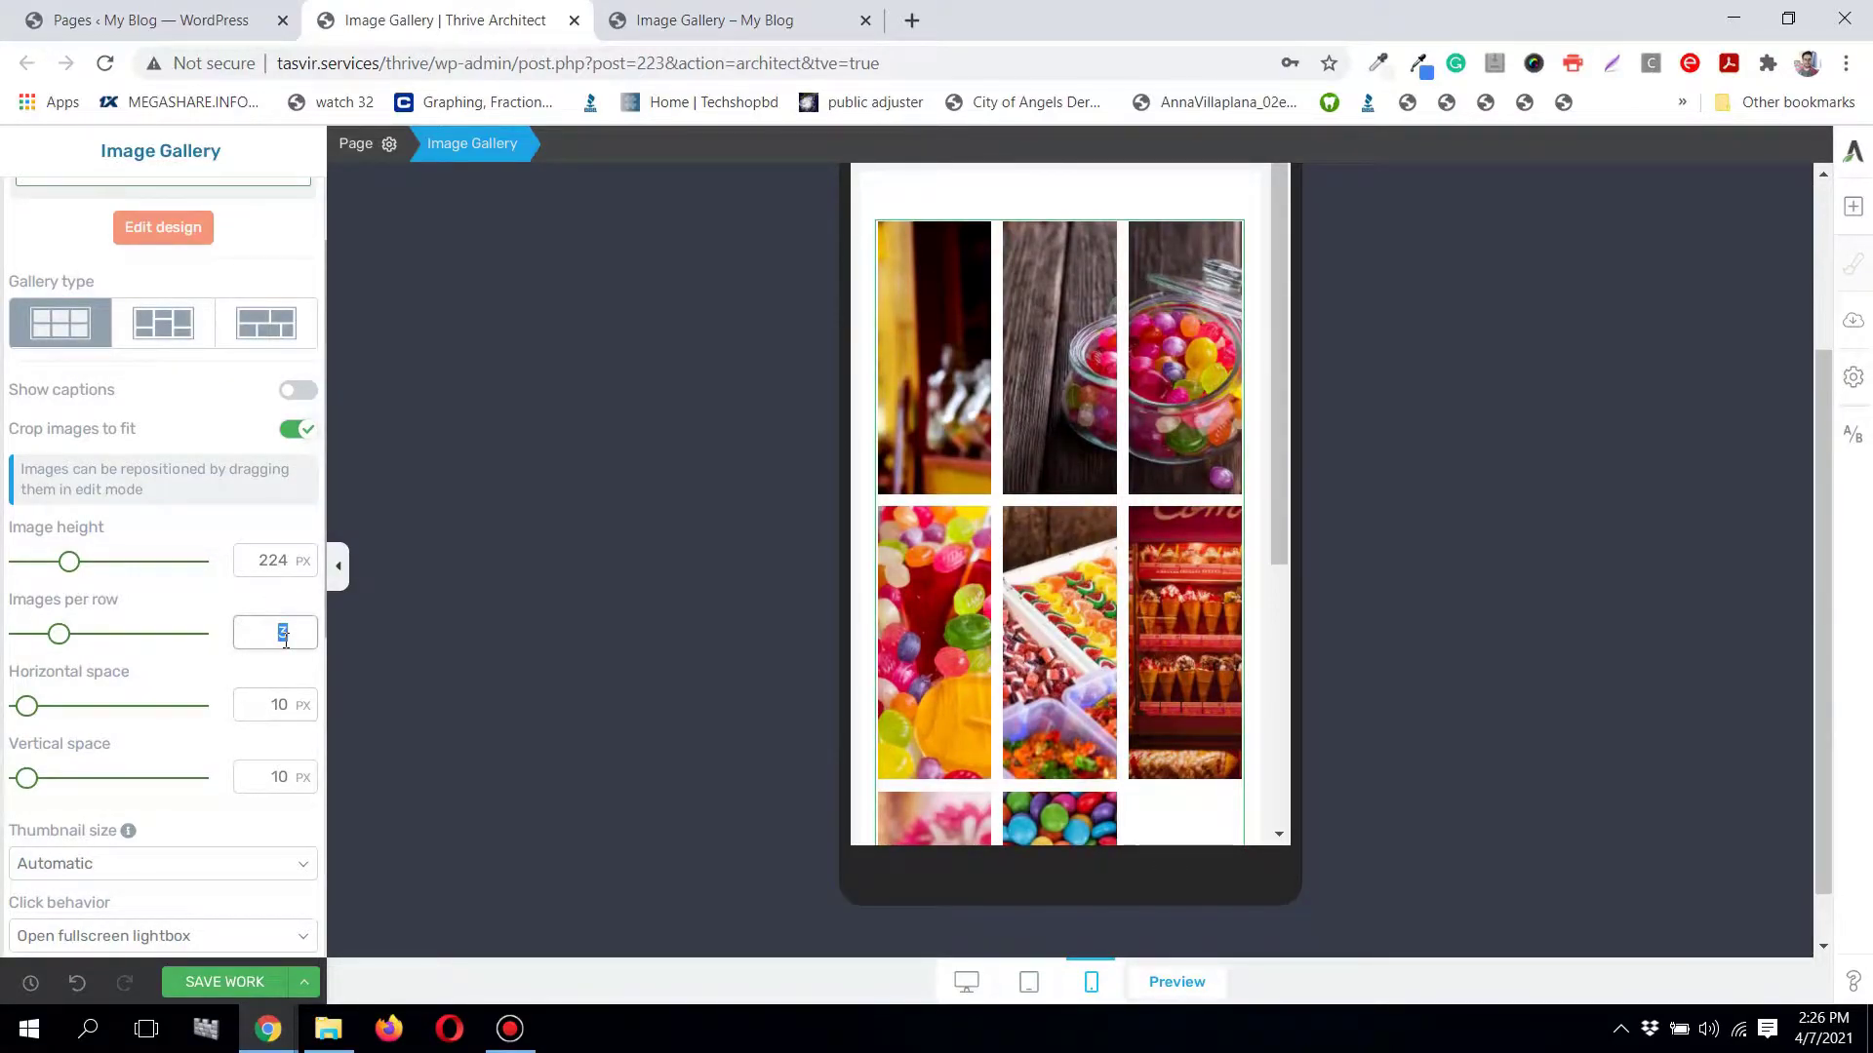
pyautogui.write('2')
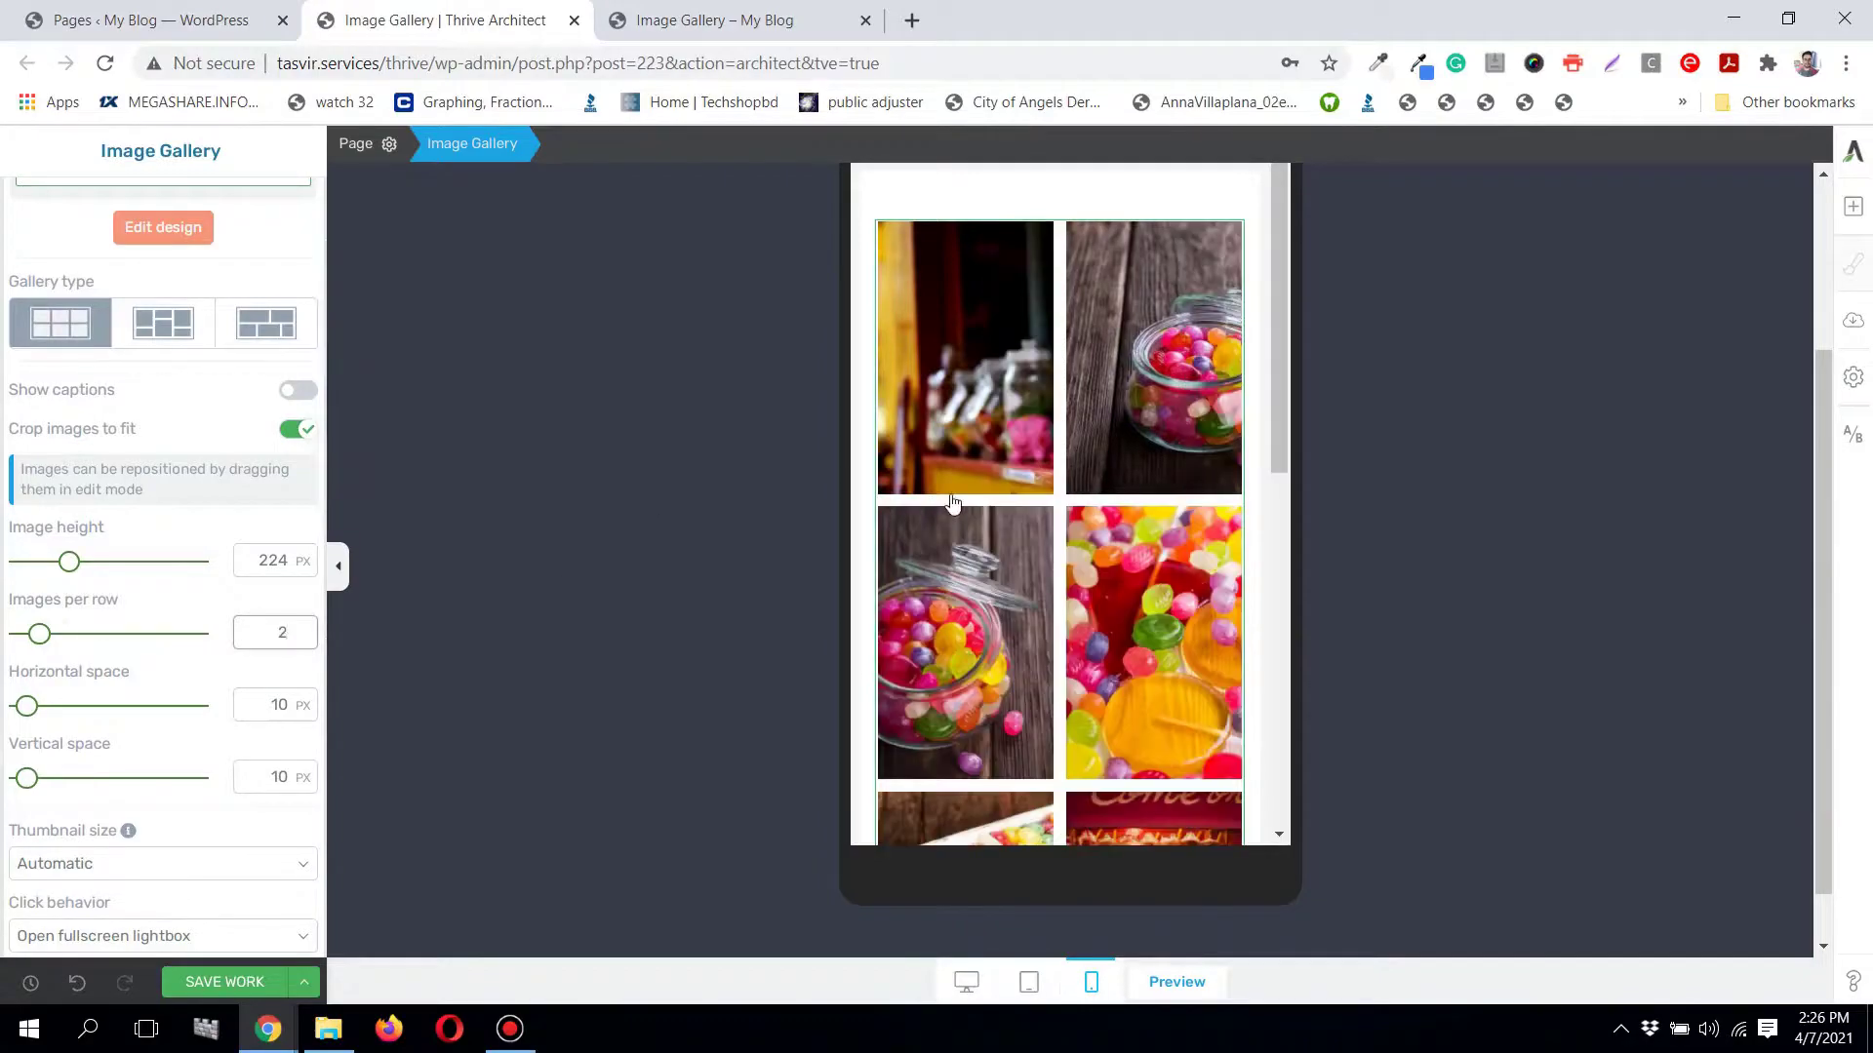
# Step: Check the gallery in the tablet and desktop views, and save the page
pyautogui.click(1029, 982)
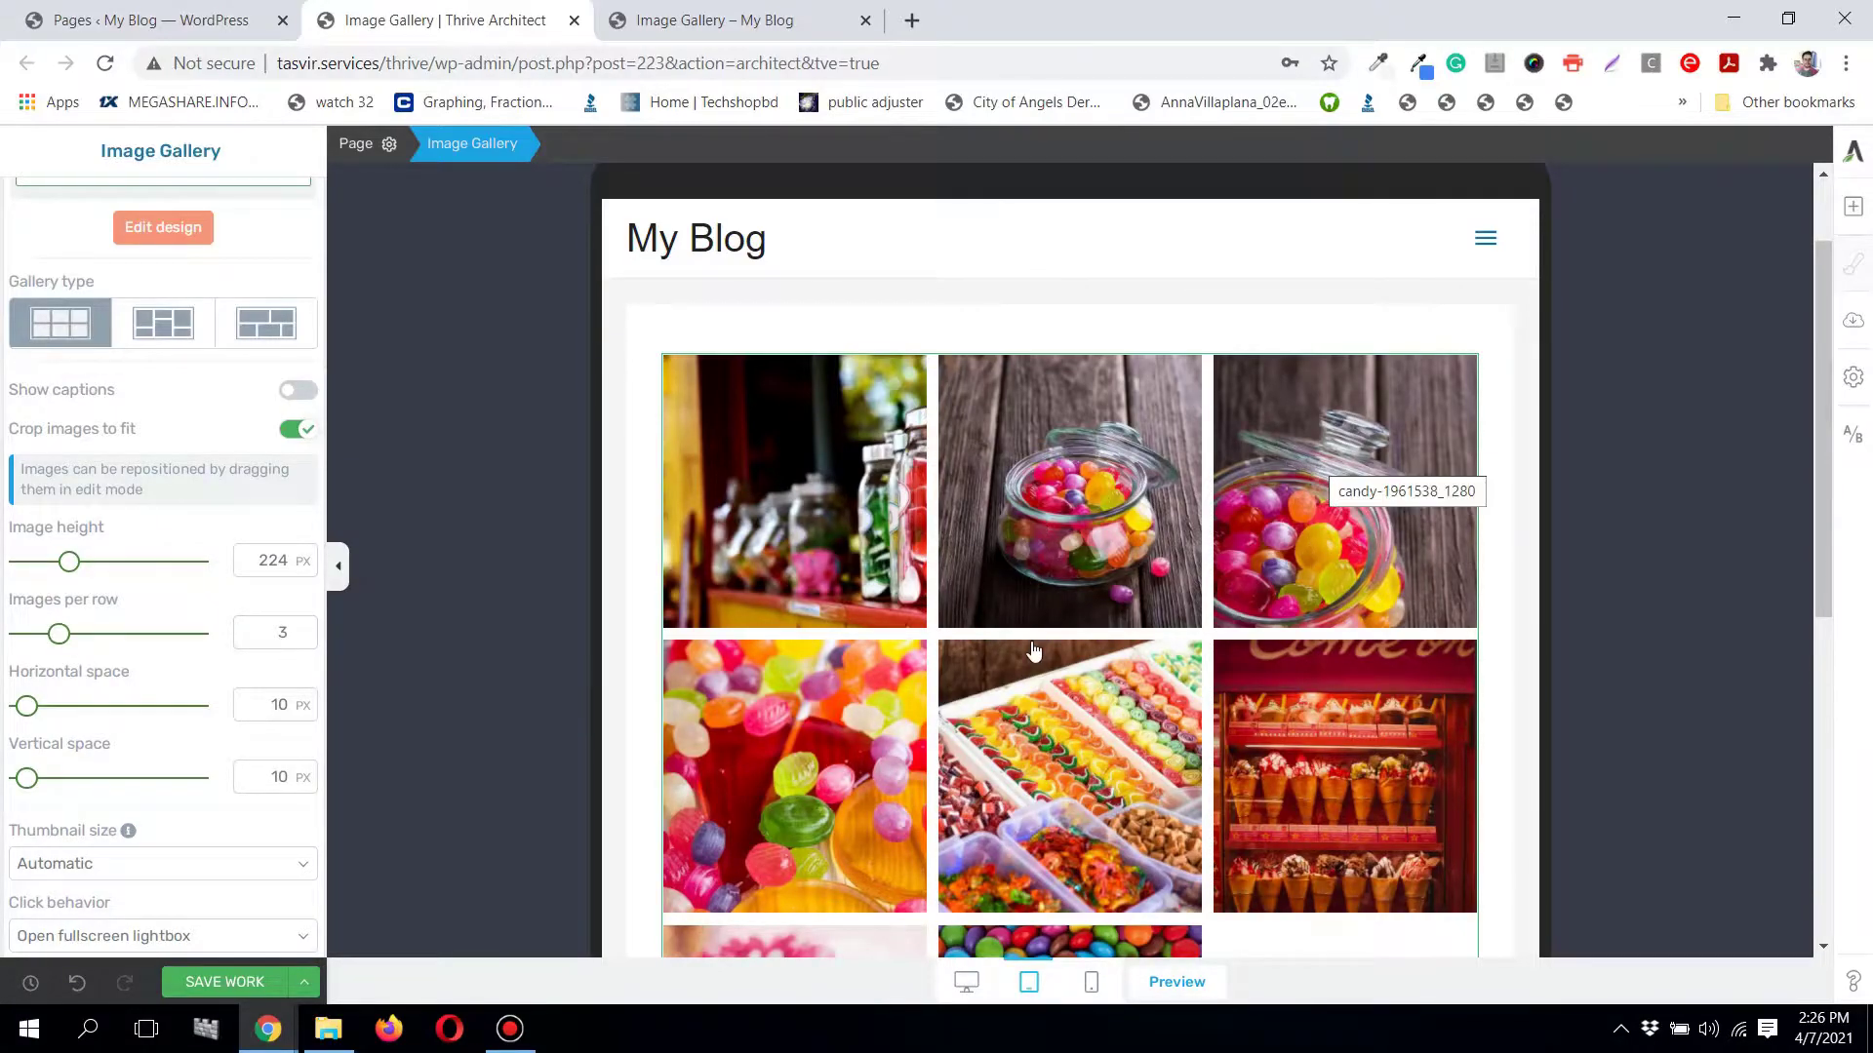
pyautogui.click(980, 985)
pyautogui.scroll(-2, 878, 494)
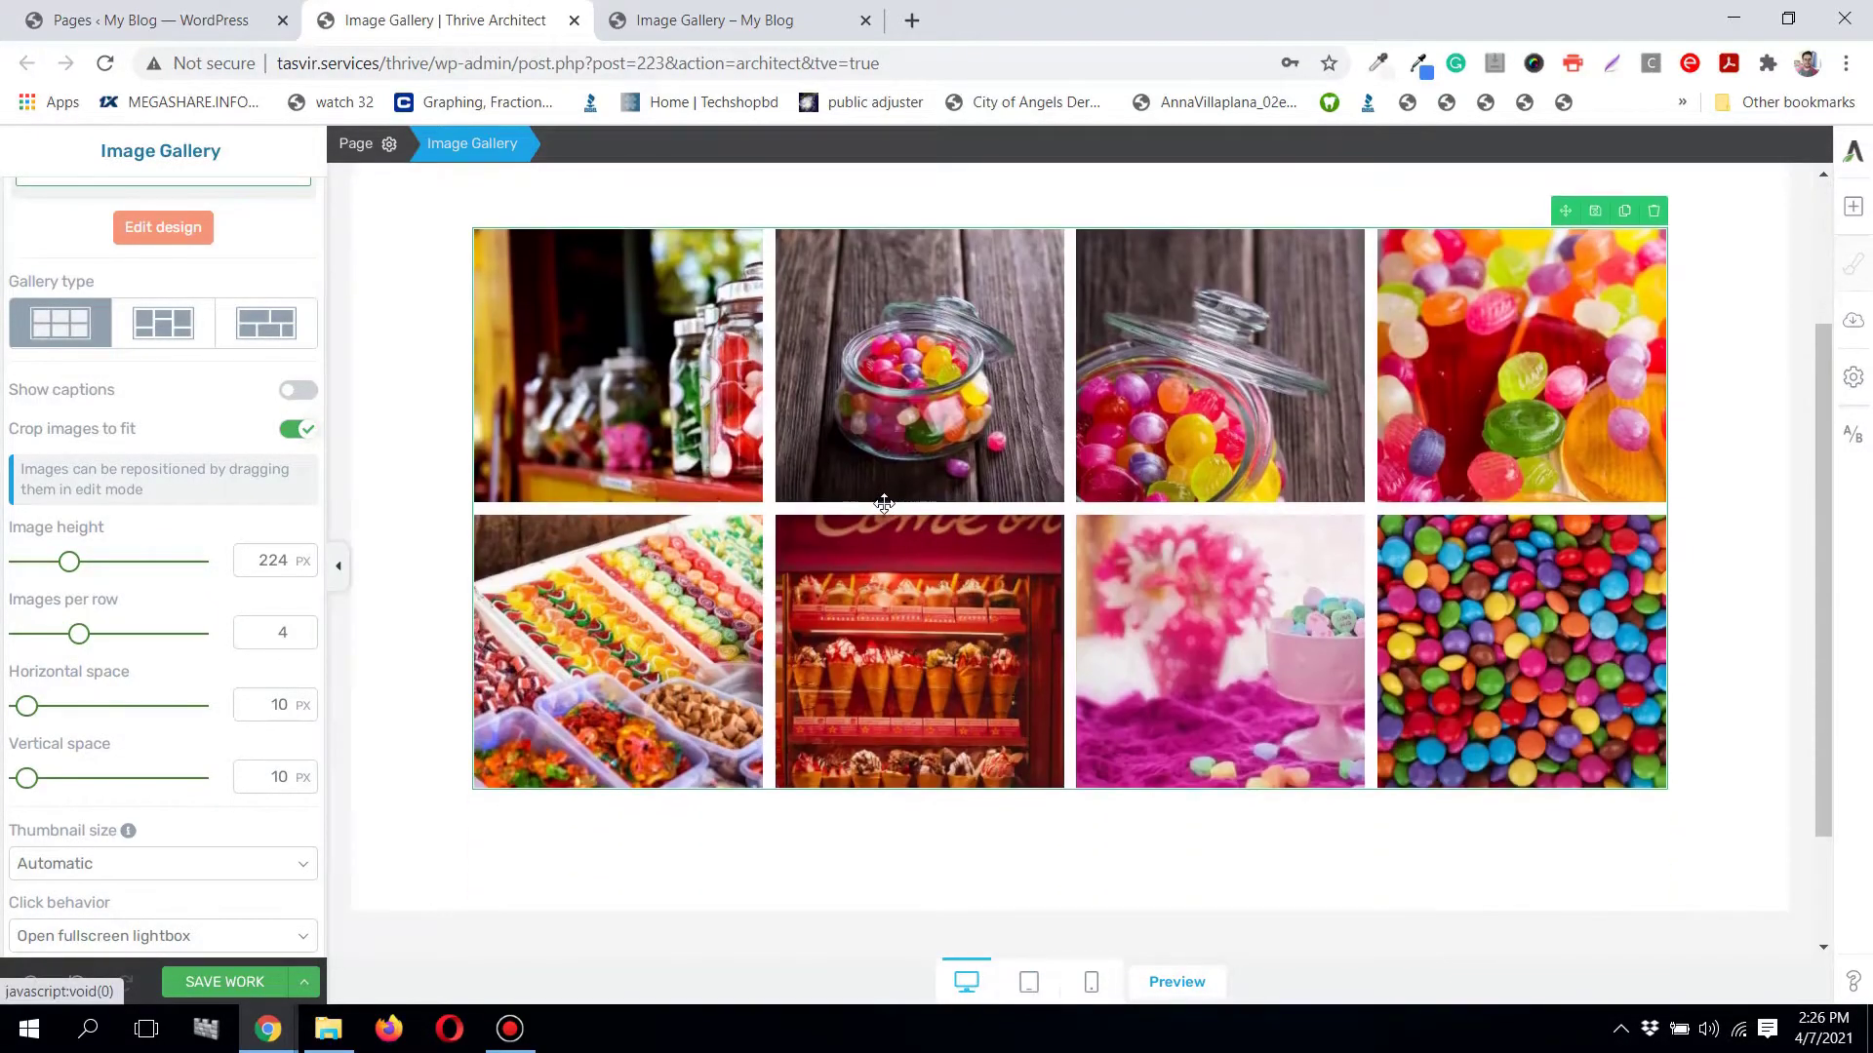
pyautogui.scroll(1, 883, 504)
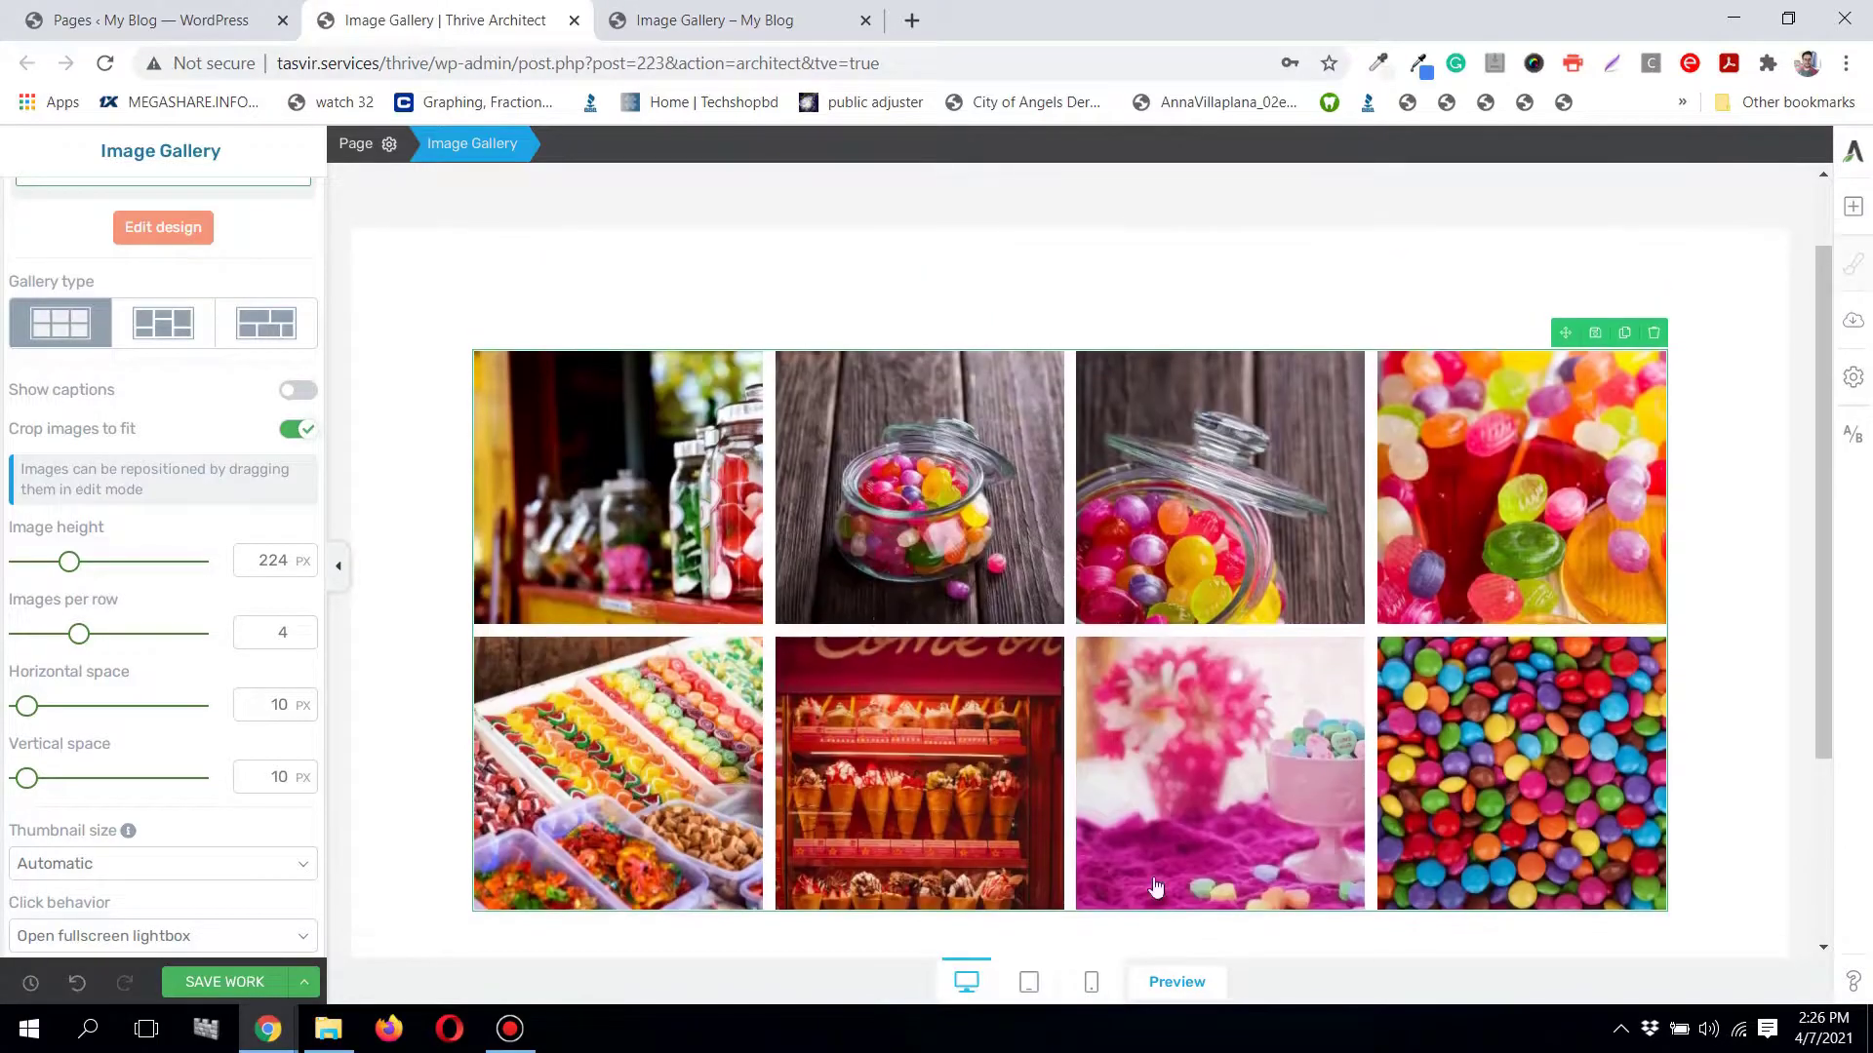
pyautogui.click(204, 993)
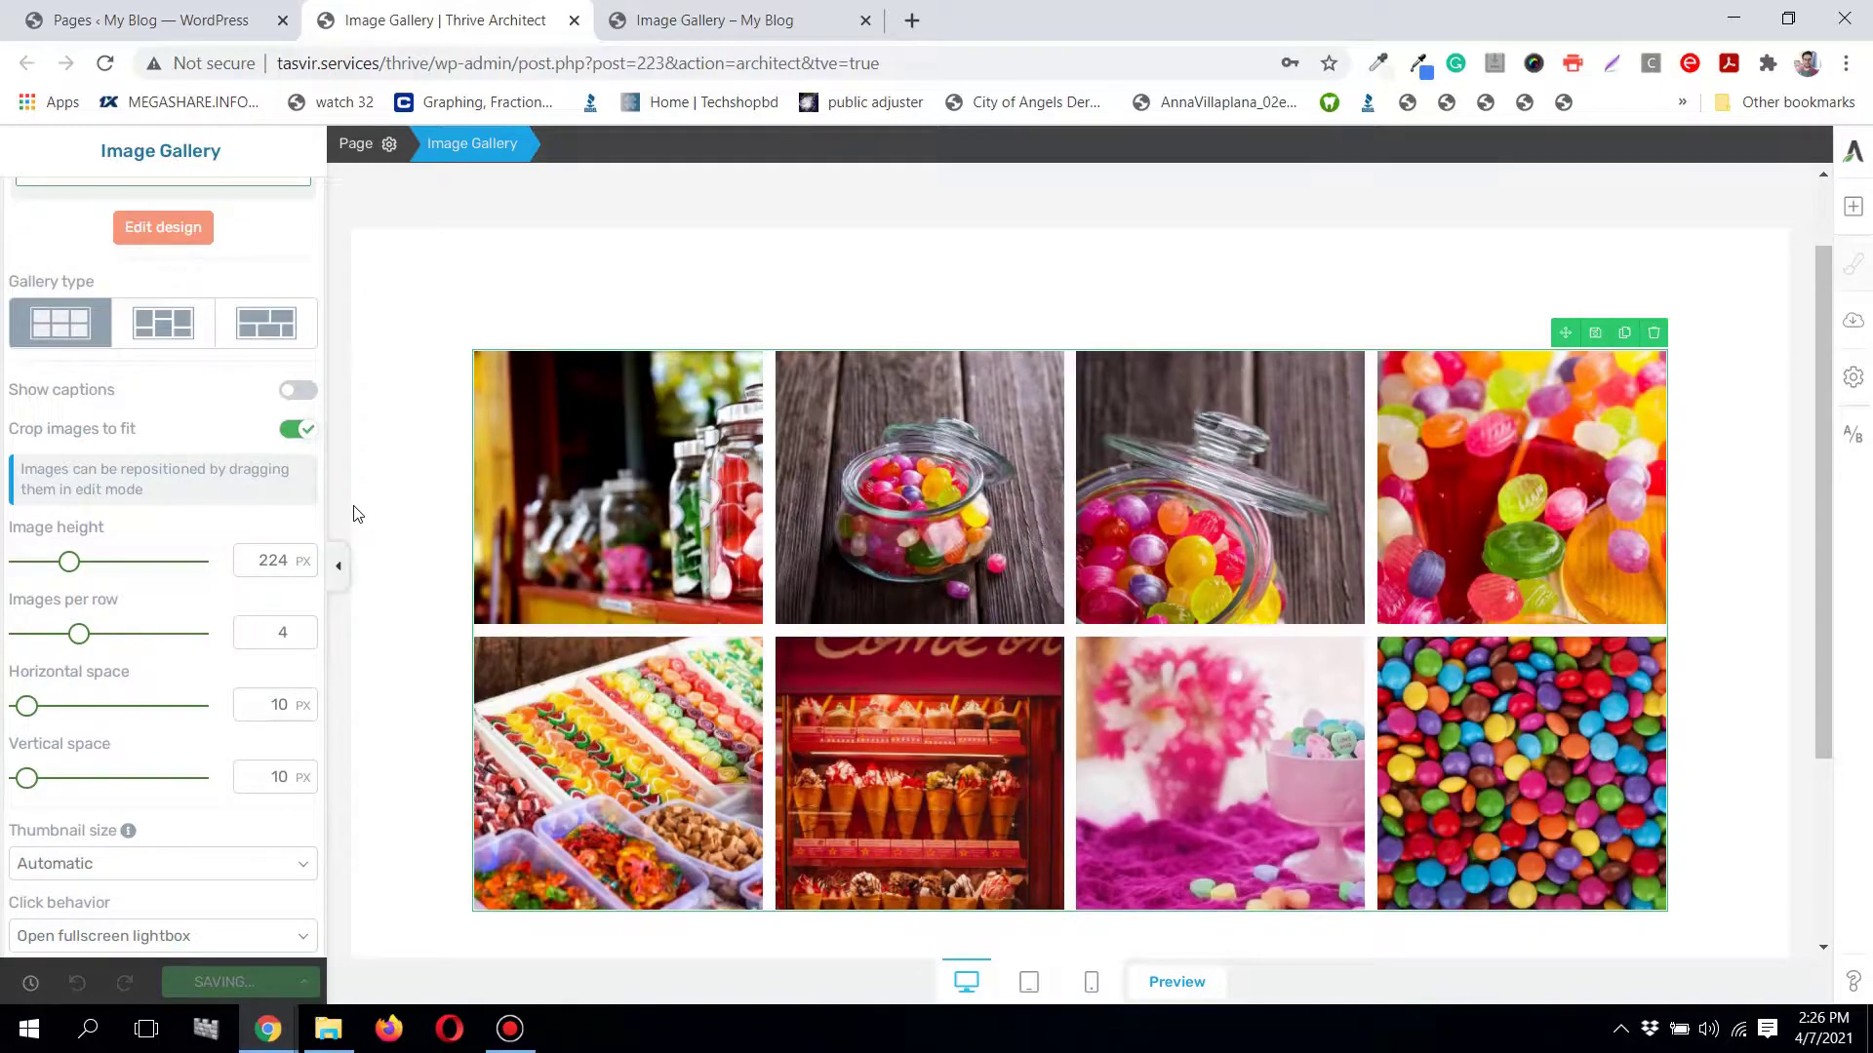
pyautogui.scroll(-1, 356, 513)
pyautogui.scroll(1, 356, 514)
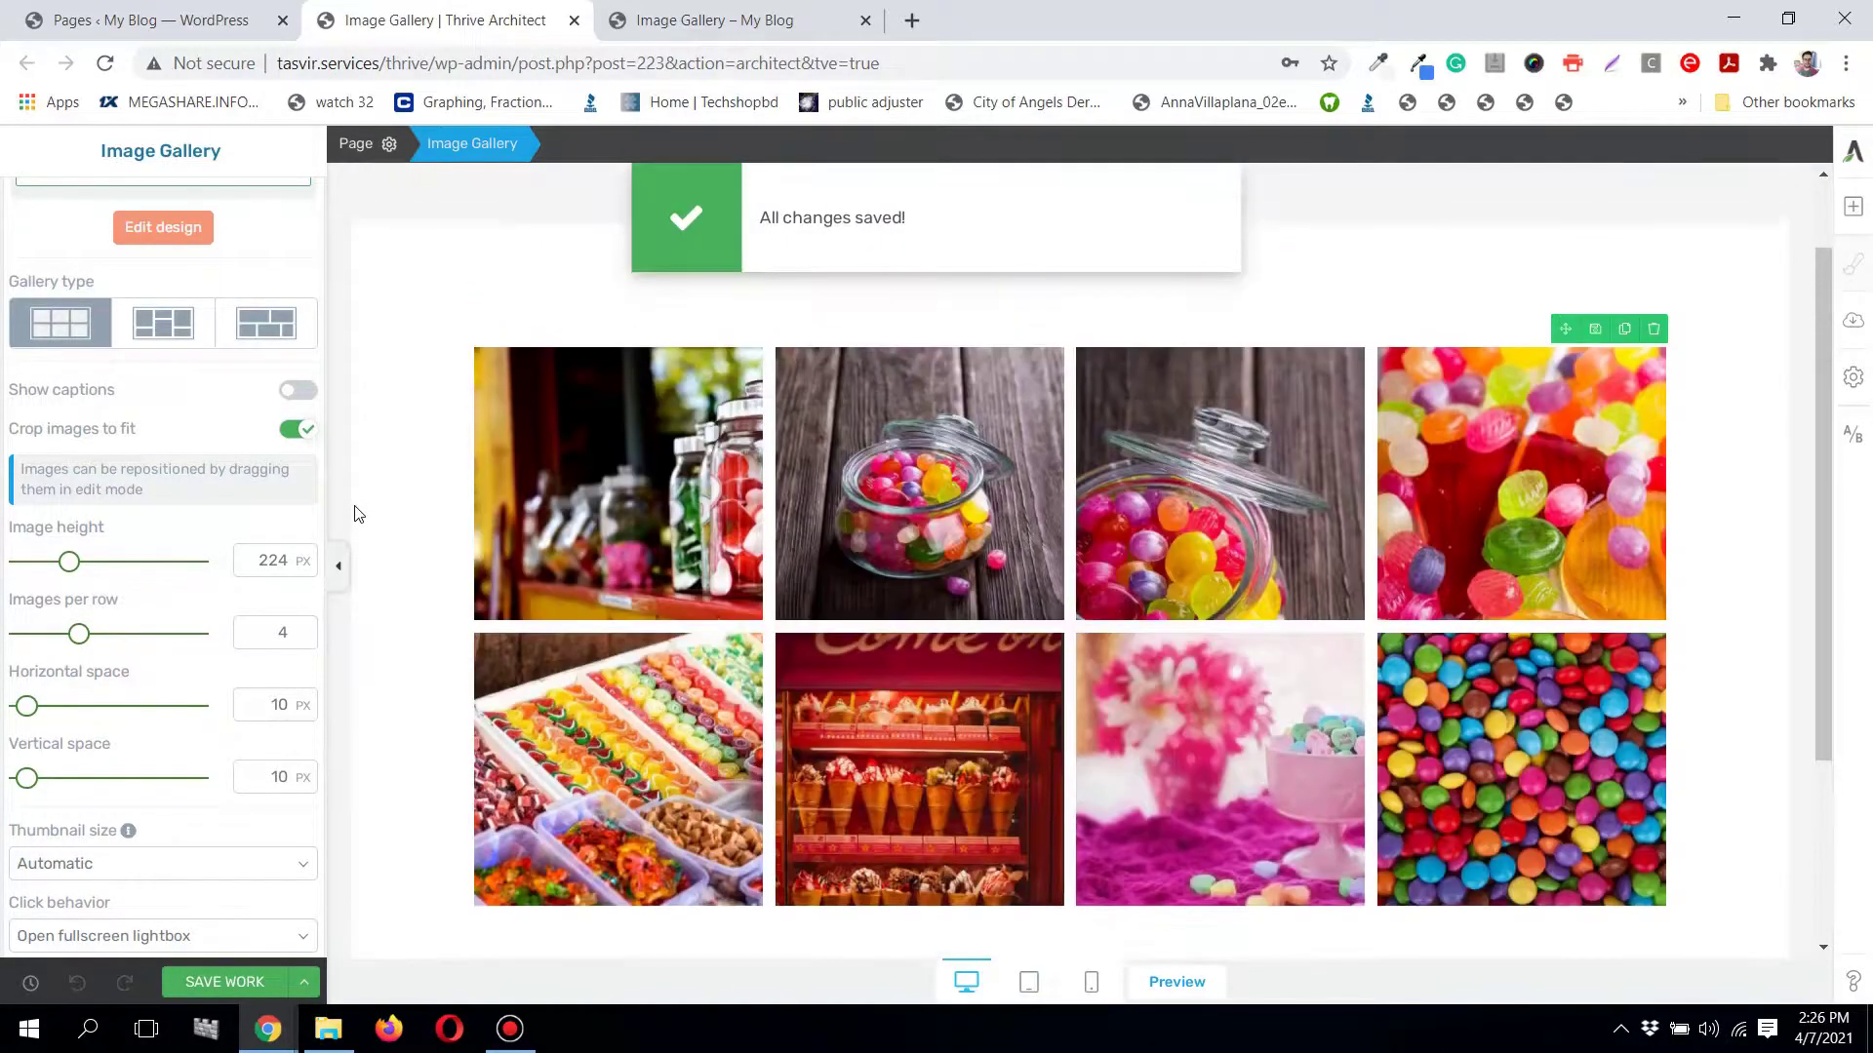
# Step: Set the gallery's horizontal and vertical space to 0 px and inspect the gapless grid with the settings sidebar collapsed
pyautogui.scroll(-1, 137, 582)
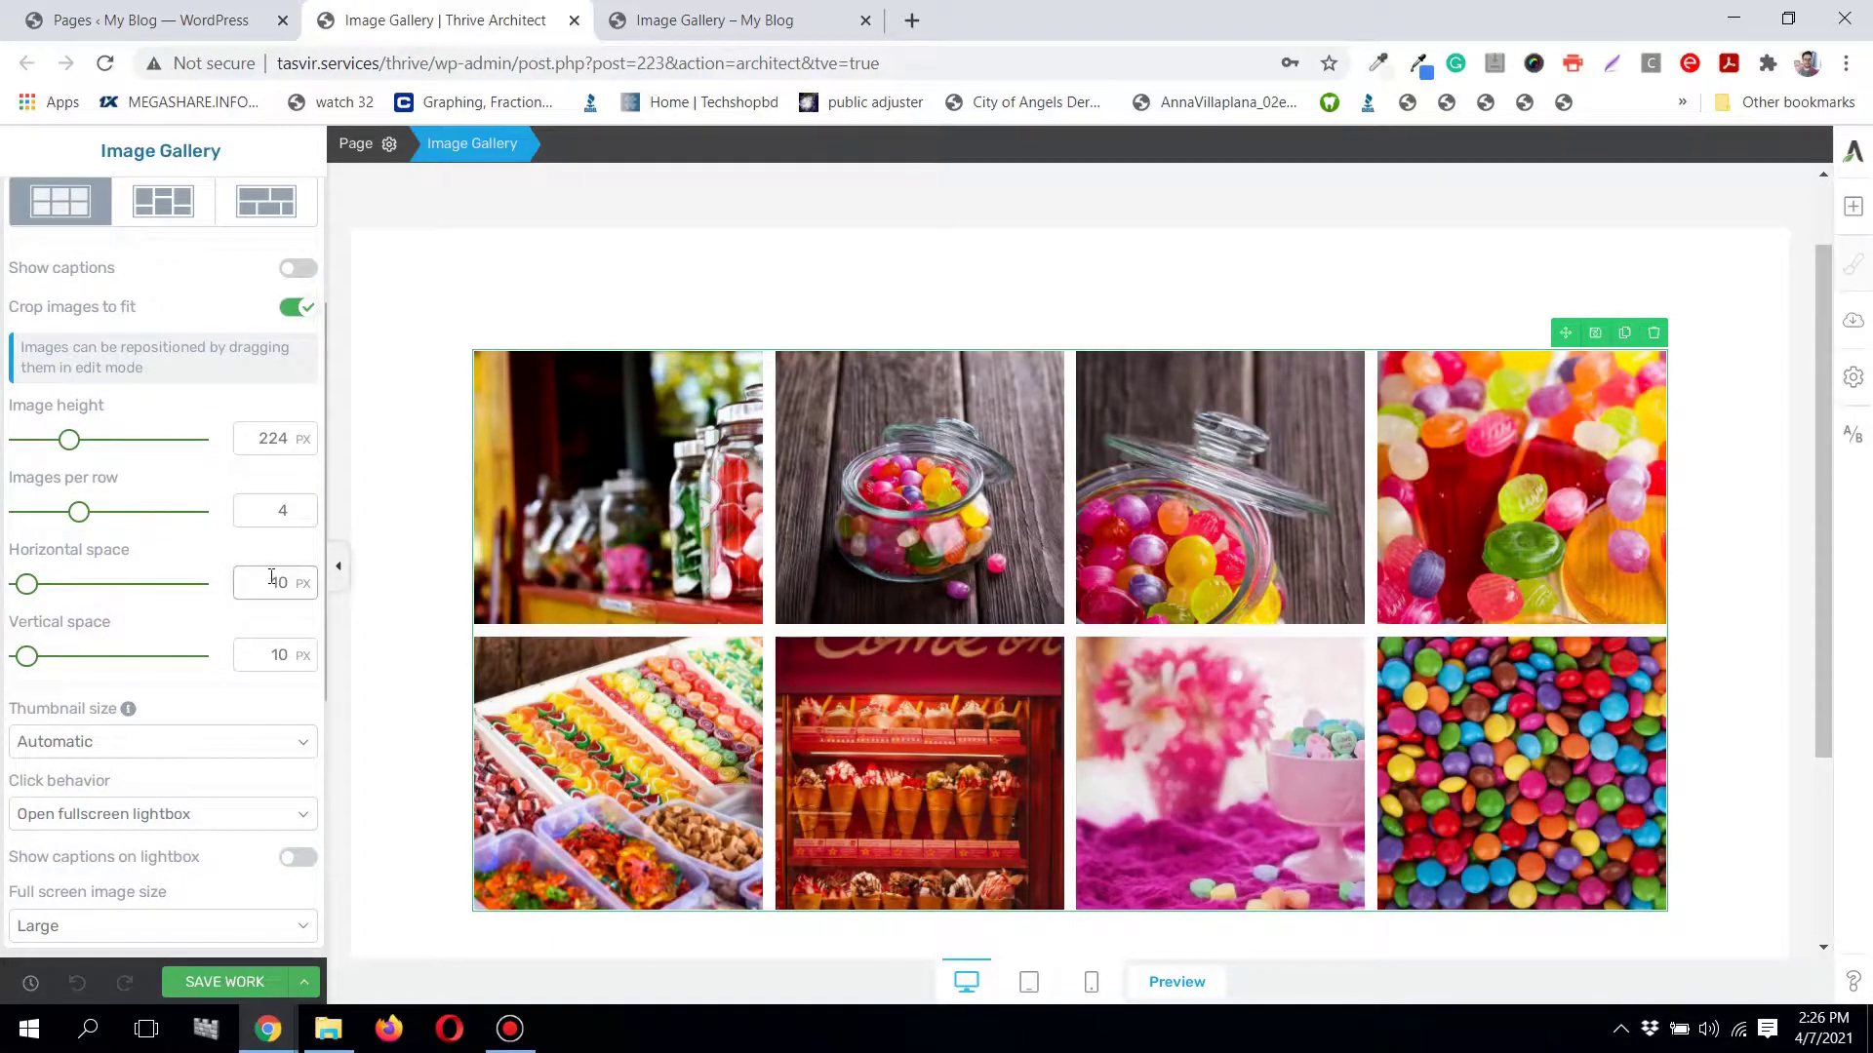
pyautogui.moveTo(24, 583)
pyautogui.mouseDown()
pyautogui.moveTo(45, 591)
pyautogui.moveTo(12, 586)
pyautogui.mouseUp()
pyautogui.moveTo(26, 656)
pyautogui.mouseDown()
pyautogui.moveTo(58, 659)
pyautogui.moveTo(3, 669)
pyautogui.mouseUp()
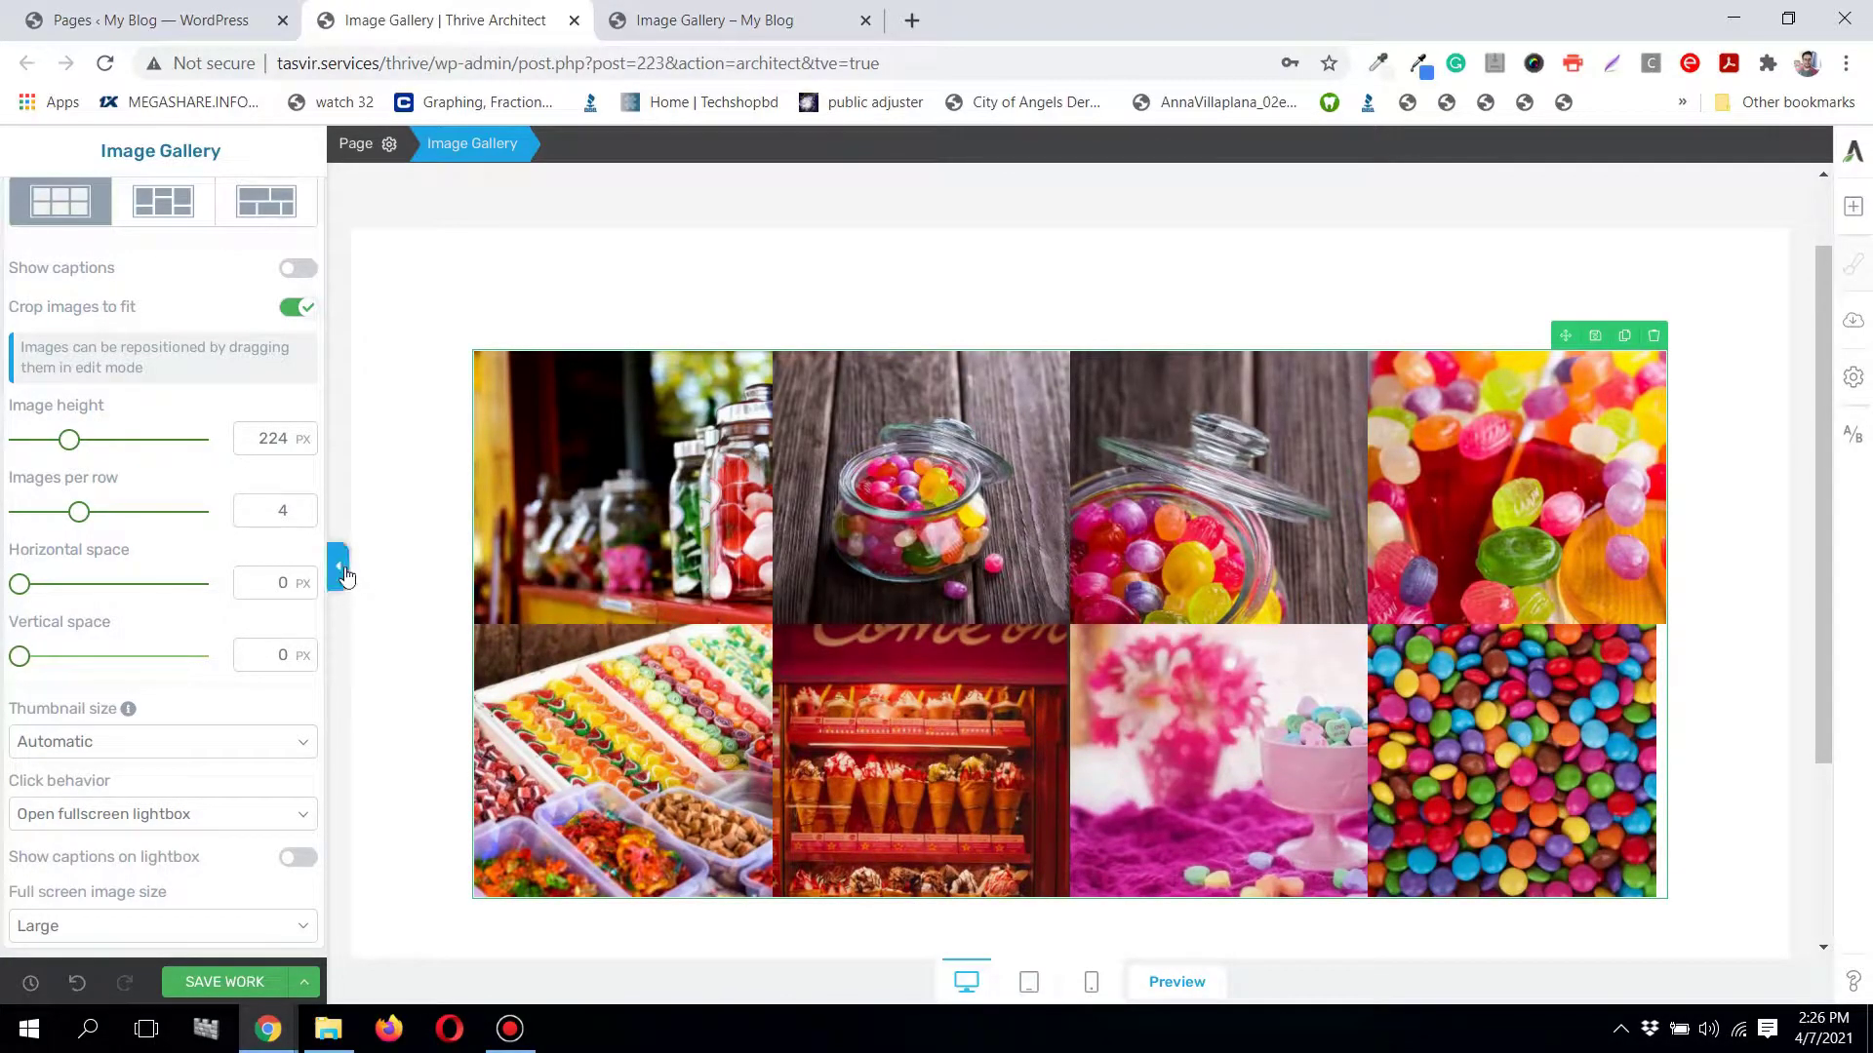
pyautogui.click(342, 570)
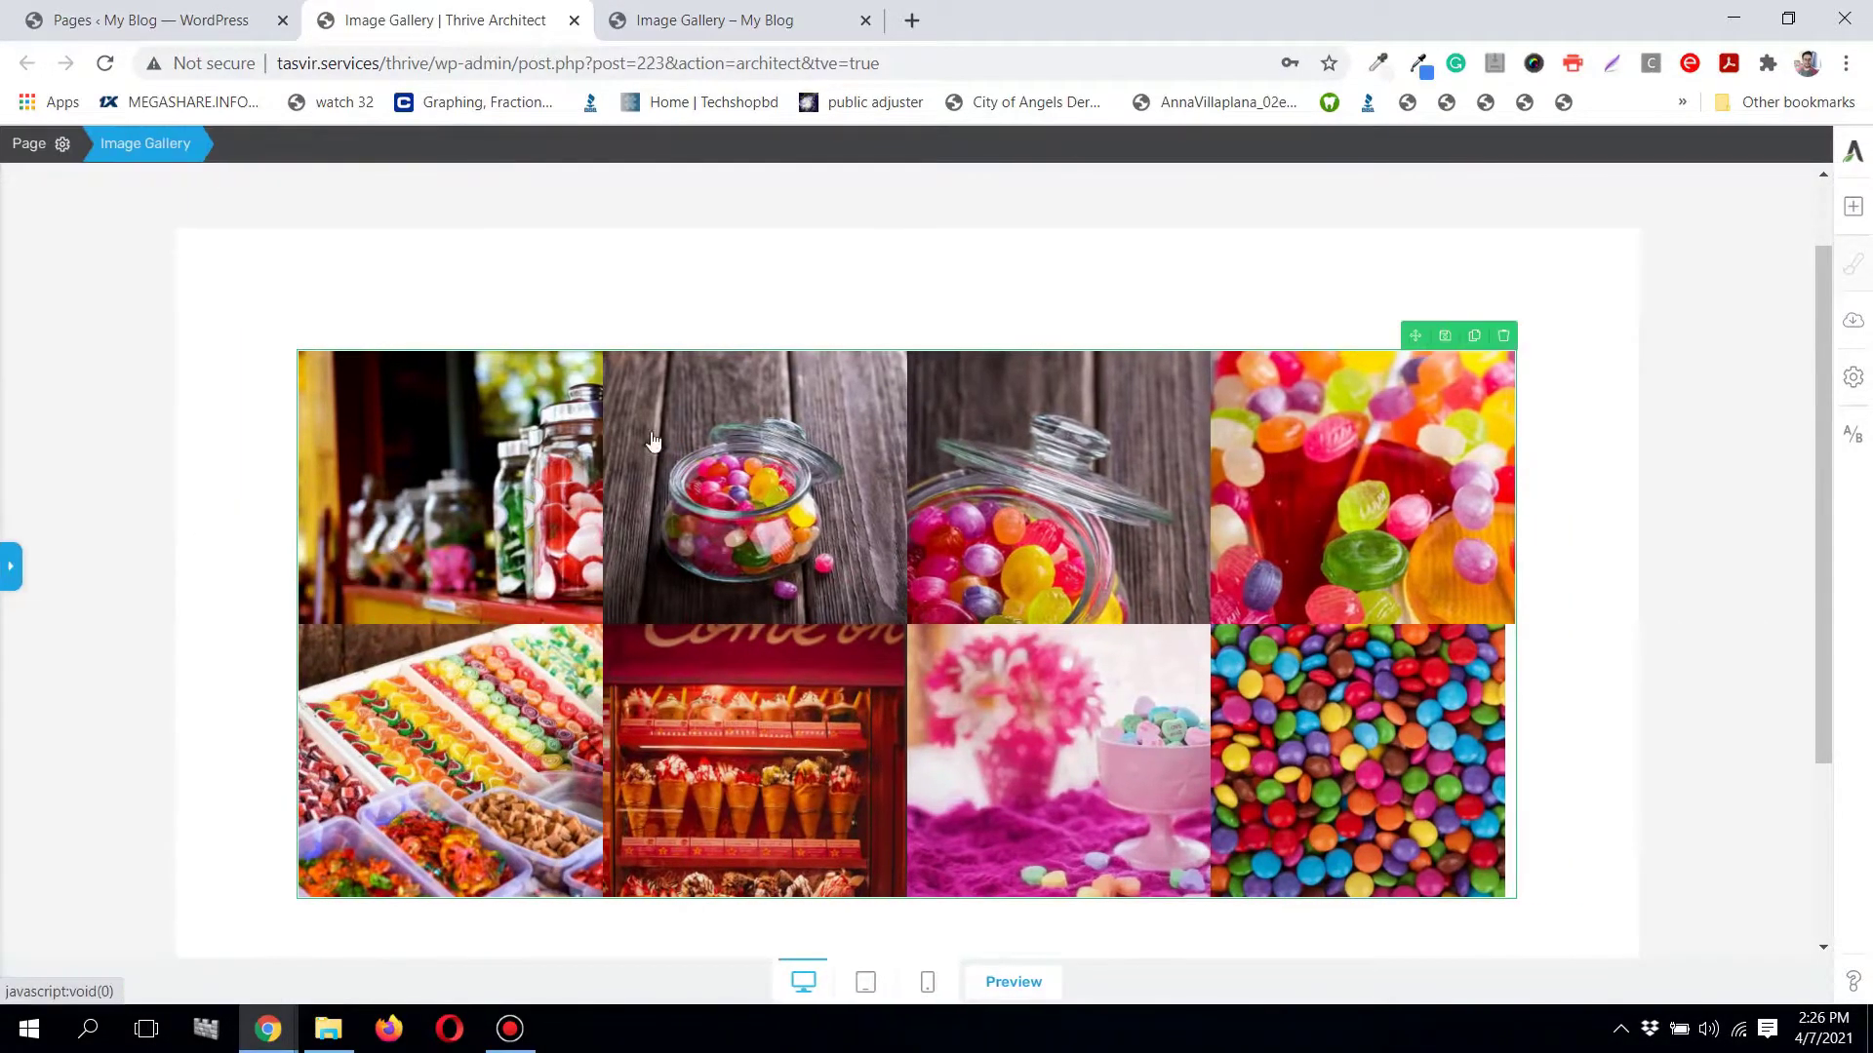
pyautogui.click(11, 558)
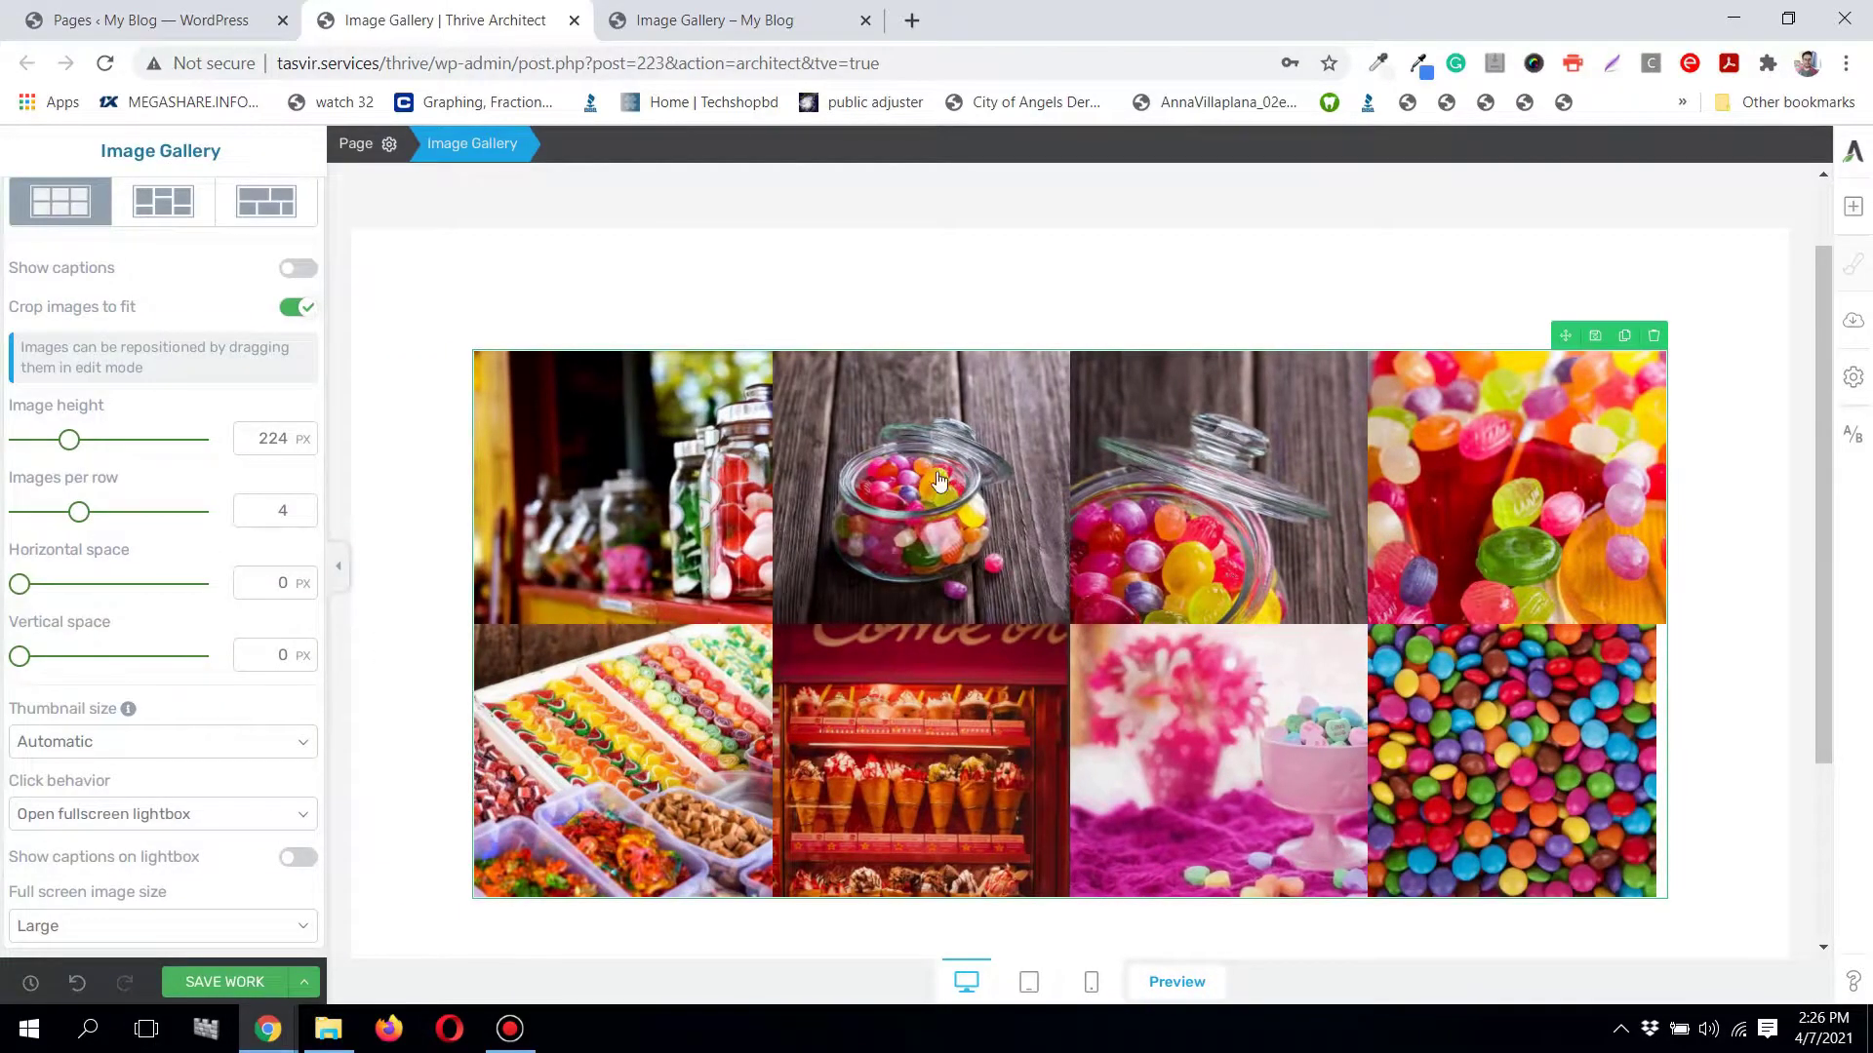
# Step: Set both the horizontal and the vertical space between the gallery images to 25 px
pyautogui.doubleClick(281, 582)
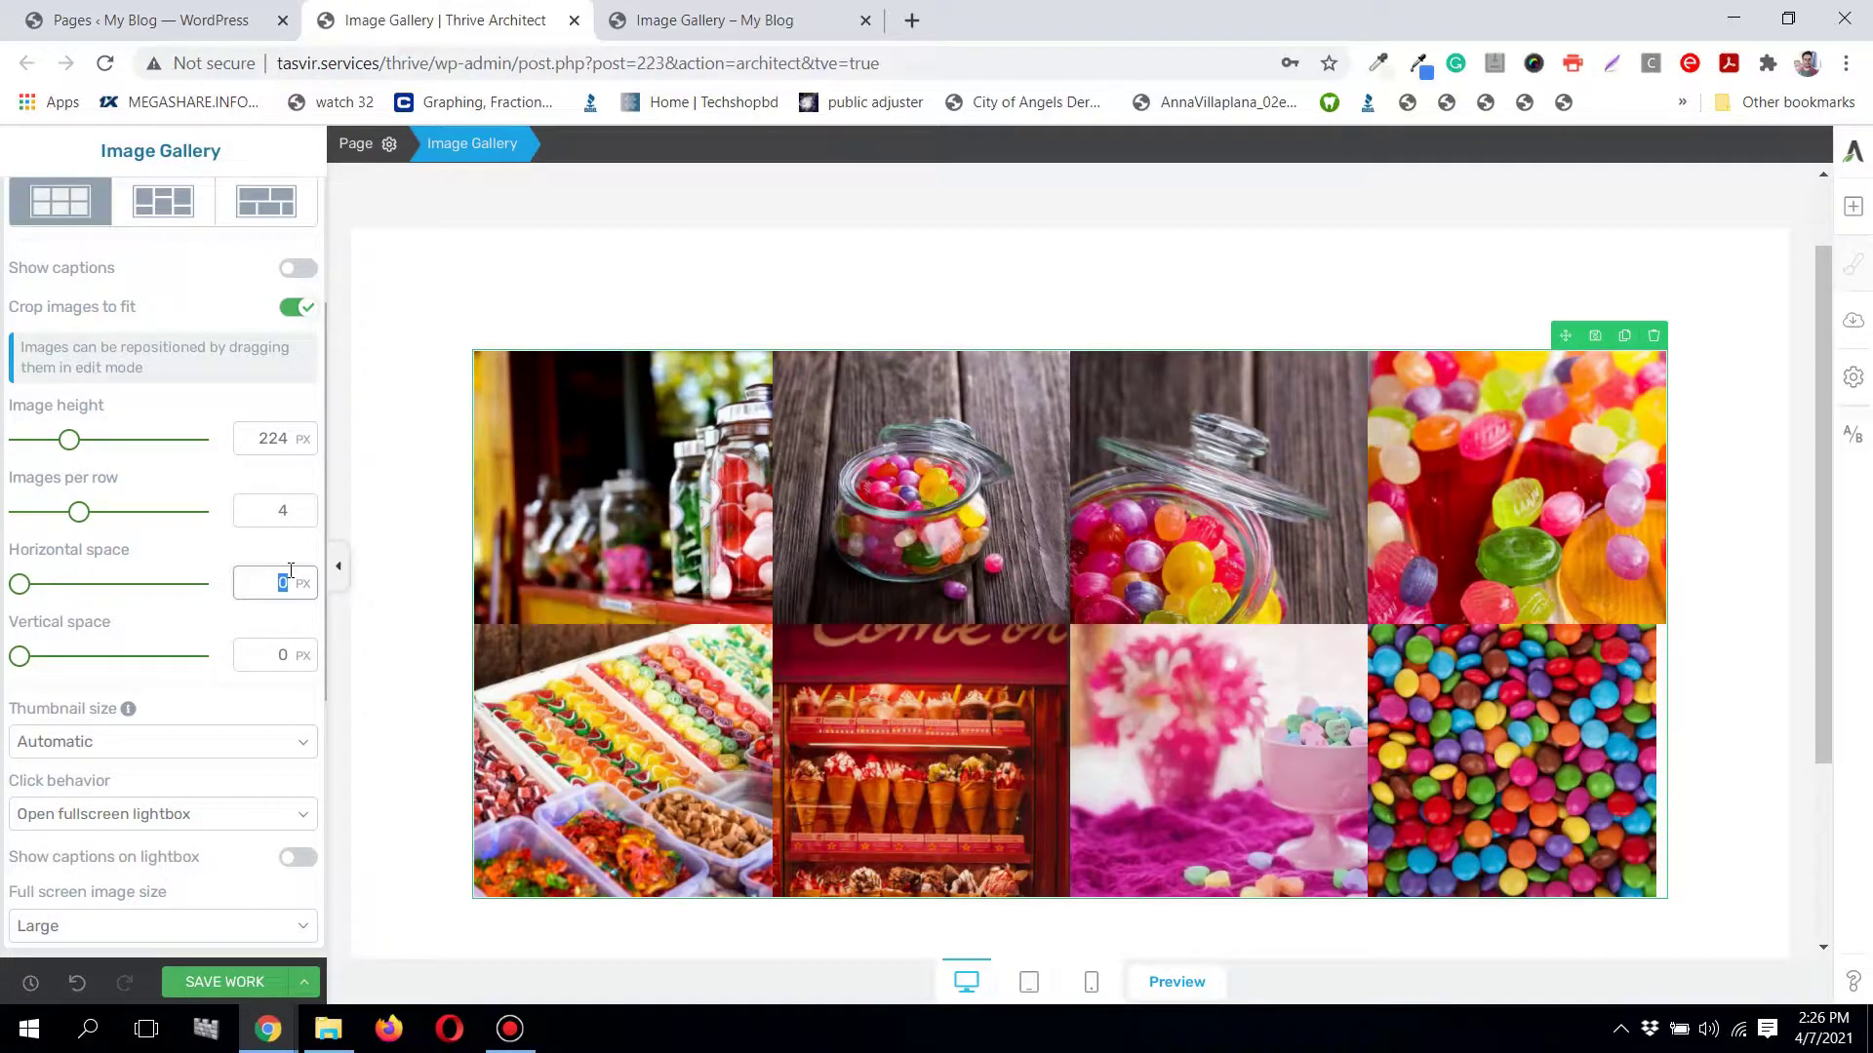
pyautogui.write('25')
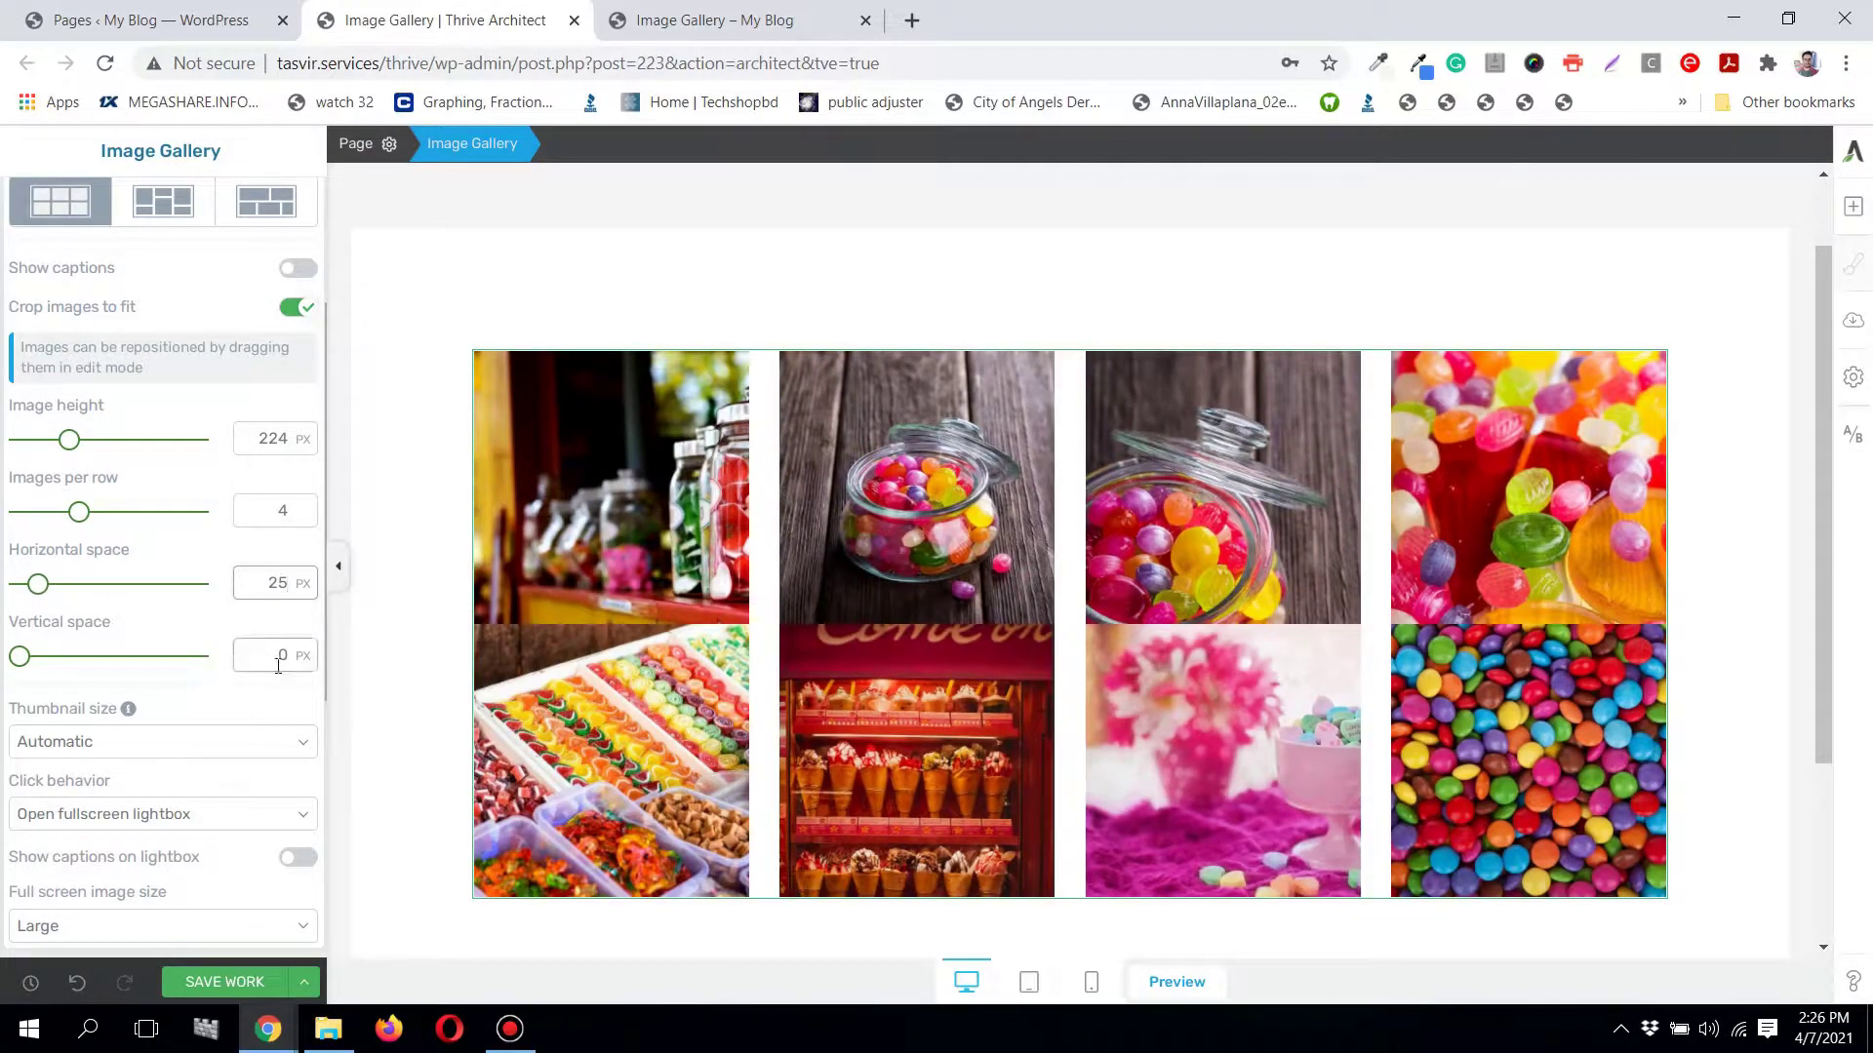
pyautogui.doubleClick(278, 659)
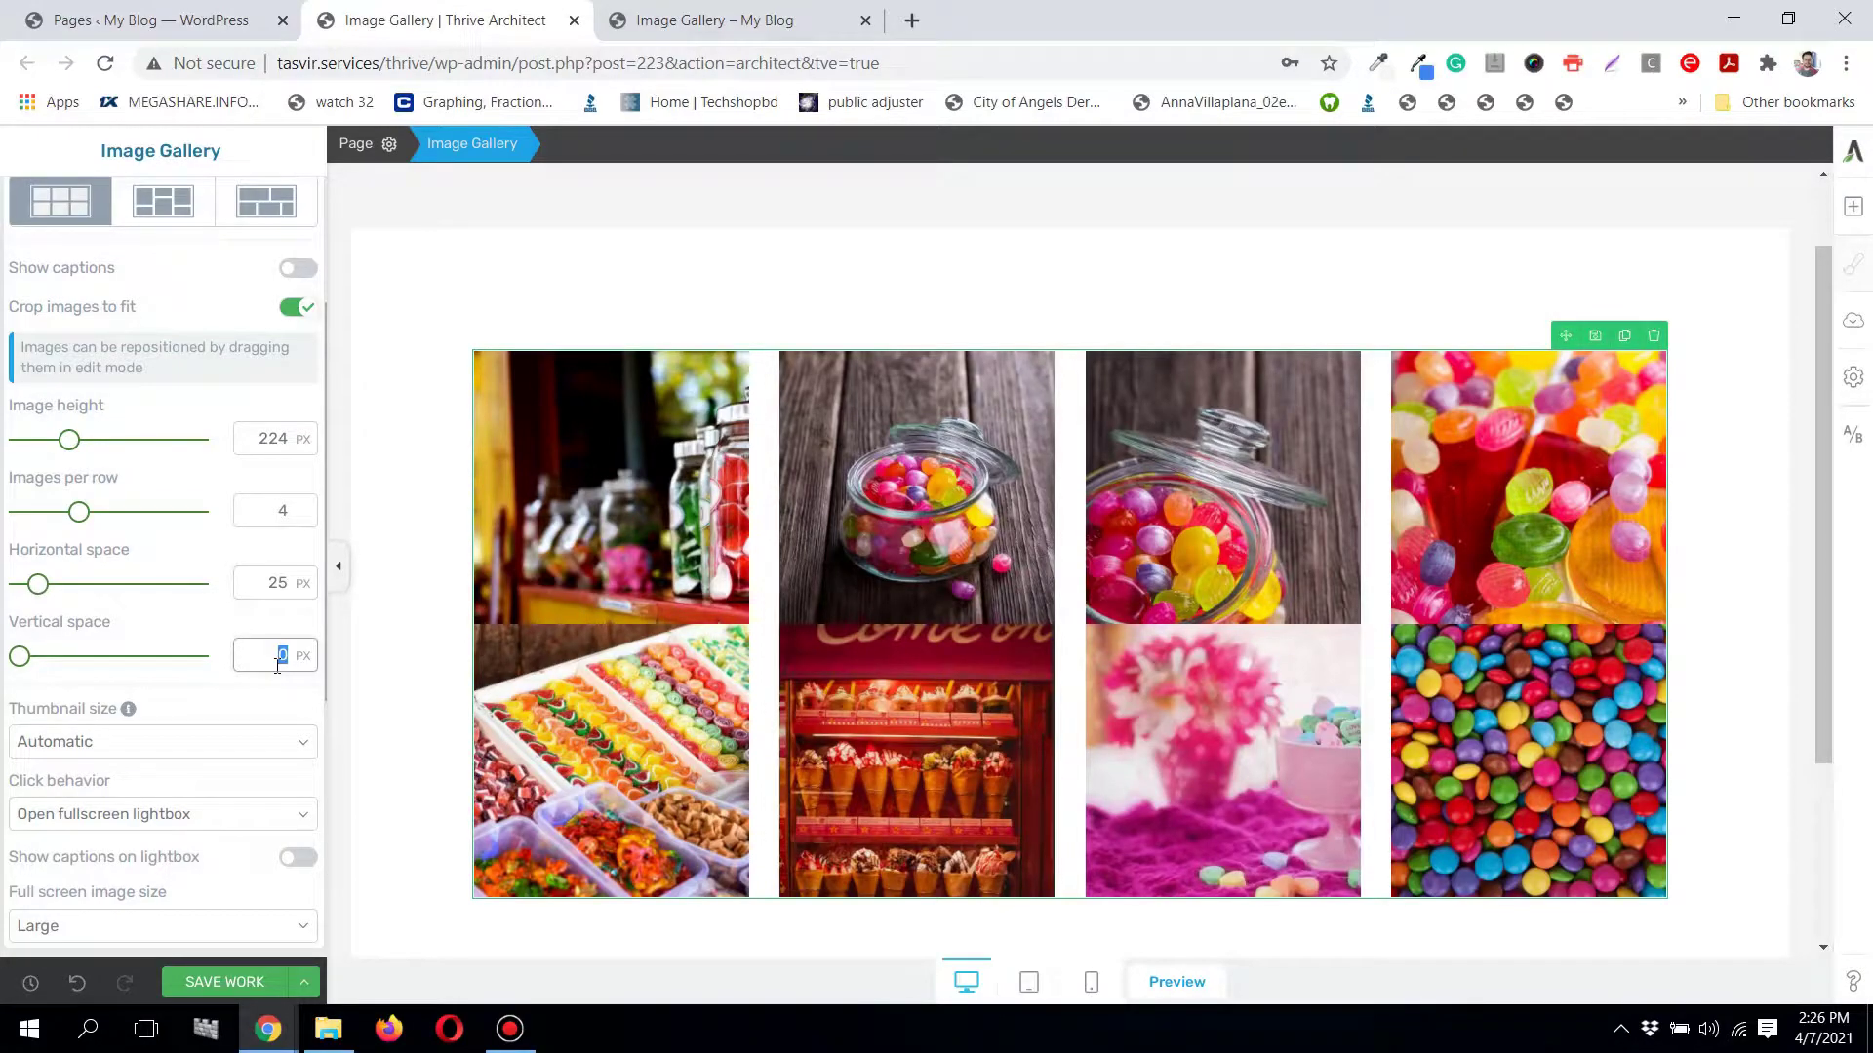
pyautogui.write('25')
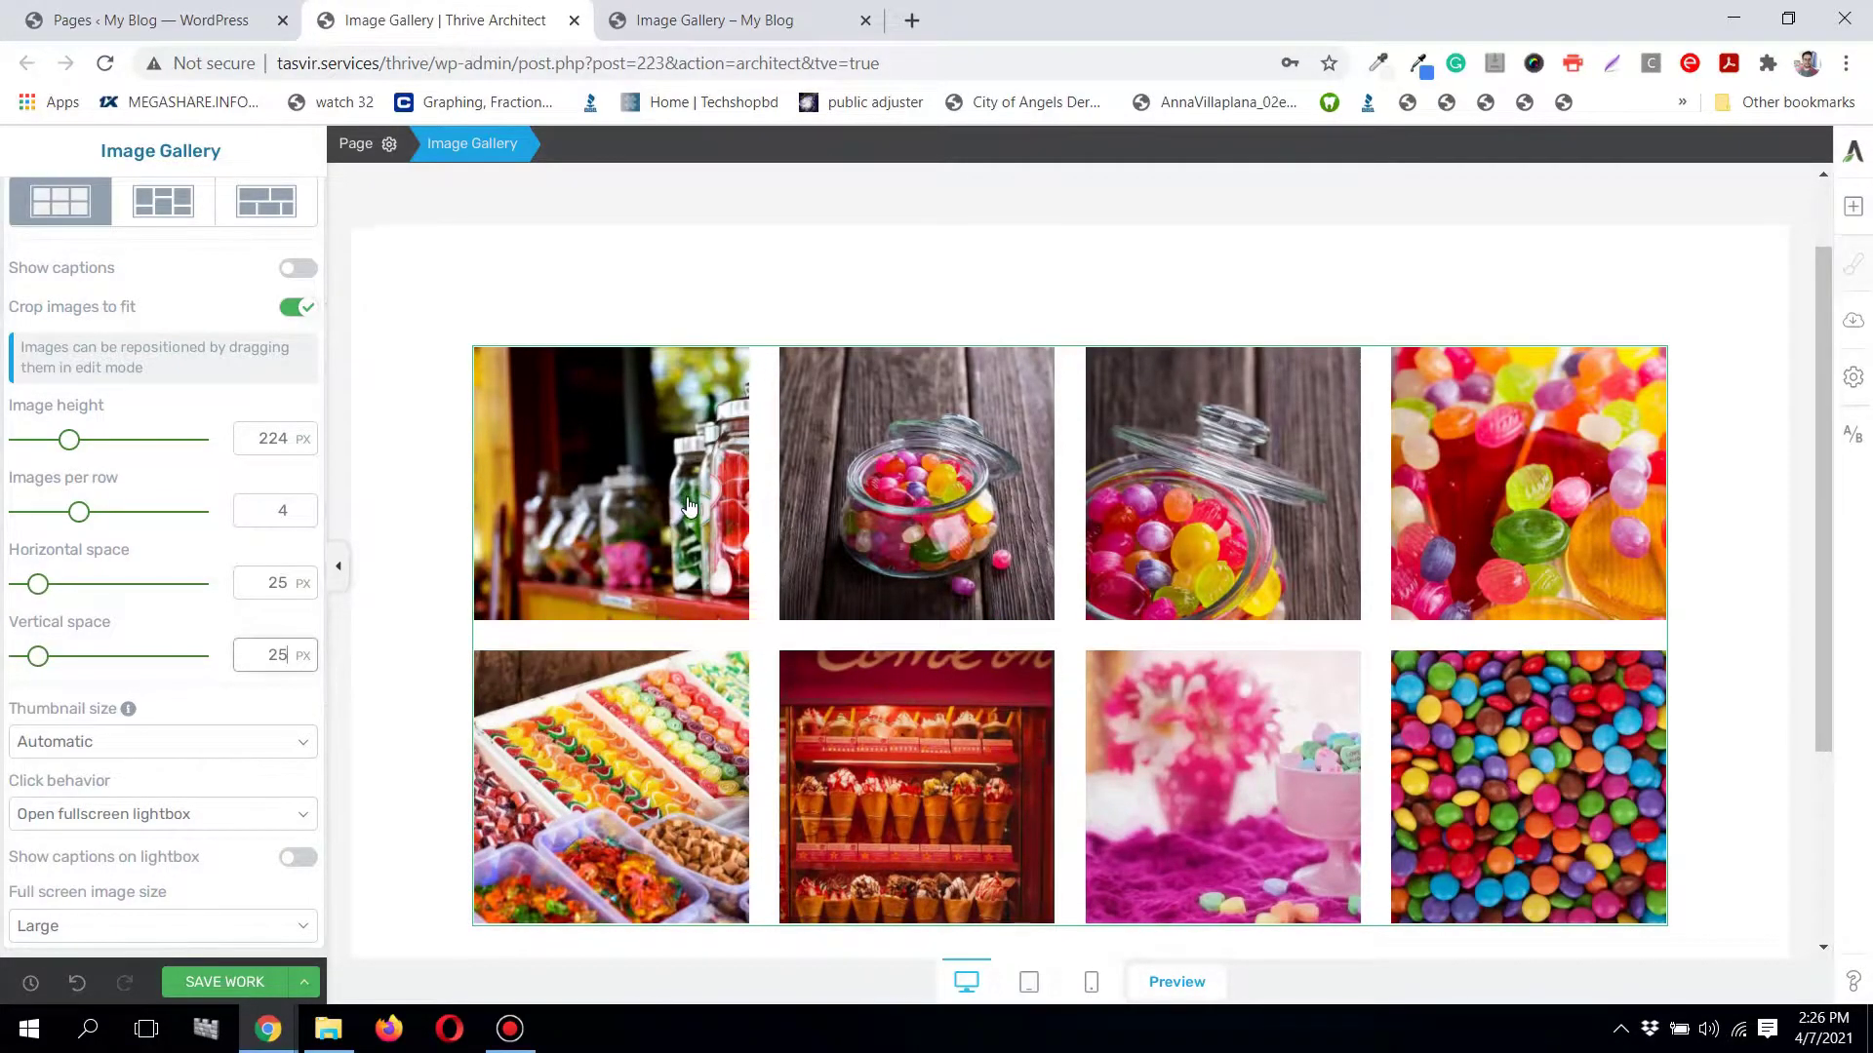
pyautogui.scroll(-1, 685, 511)
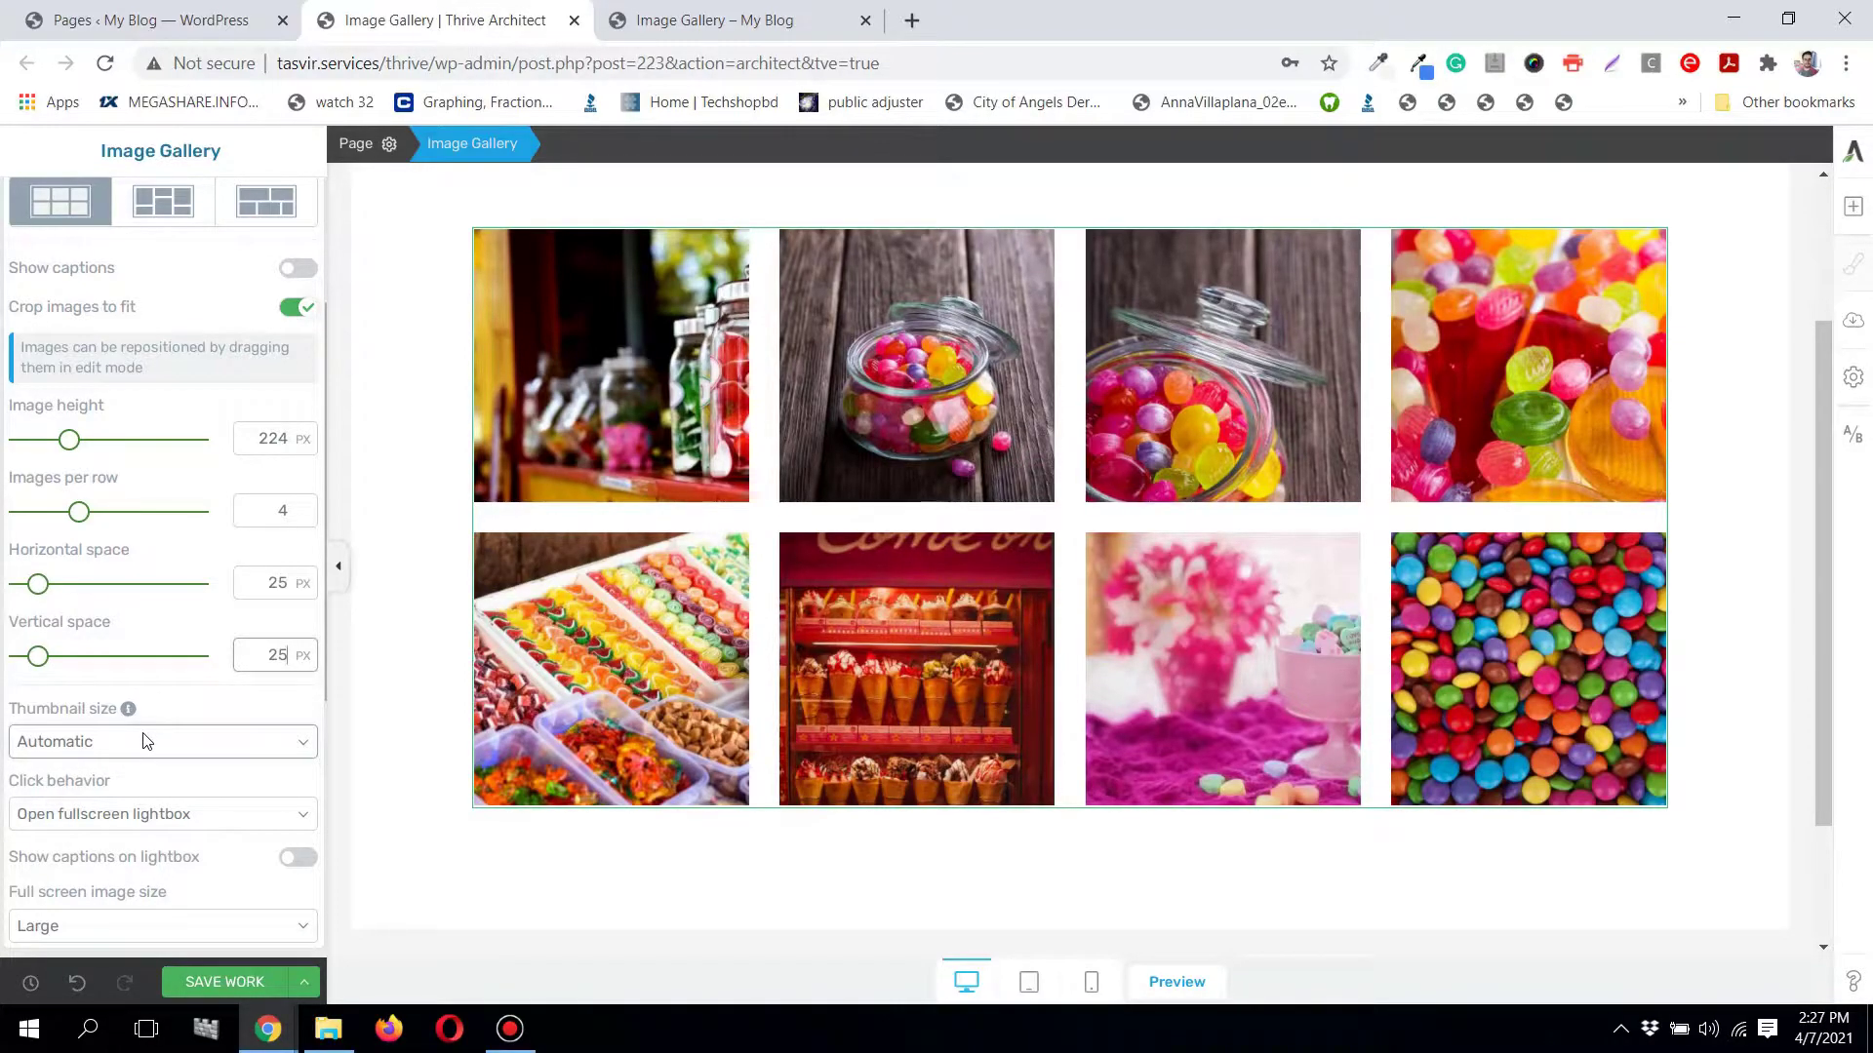
# Step: Review the thumbnail size options available for the gallery images
pyautogui.scroll(-1, 244, 712)
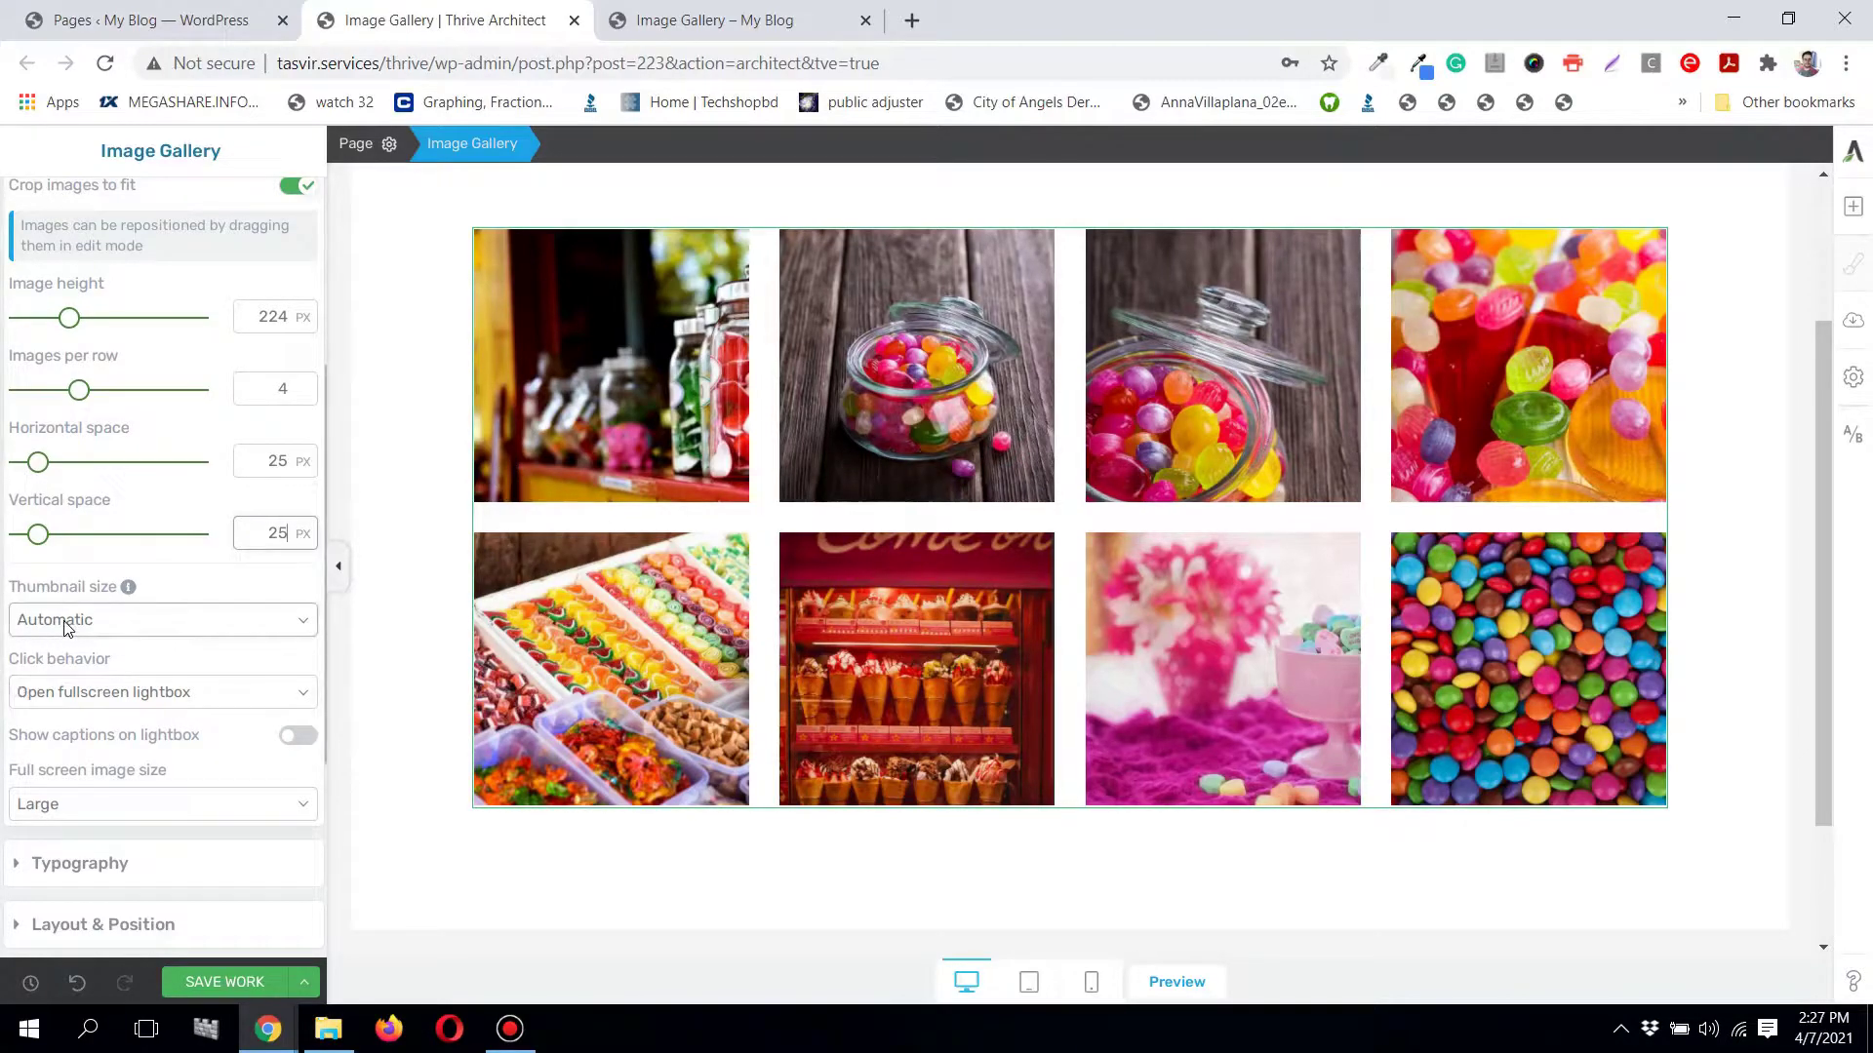
pyautogui.click(301, 619)
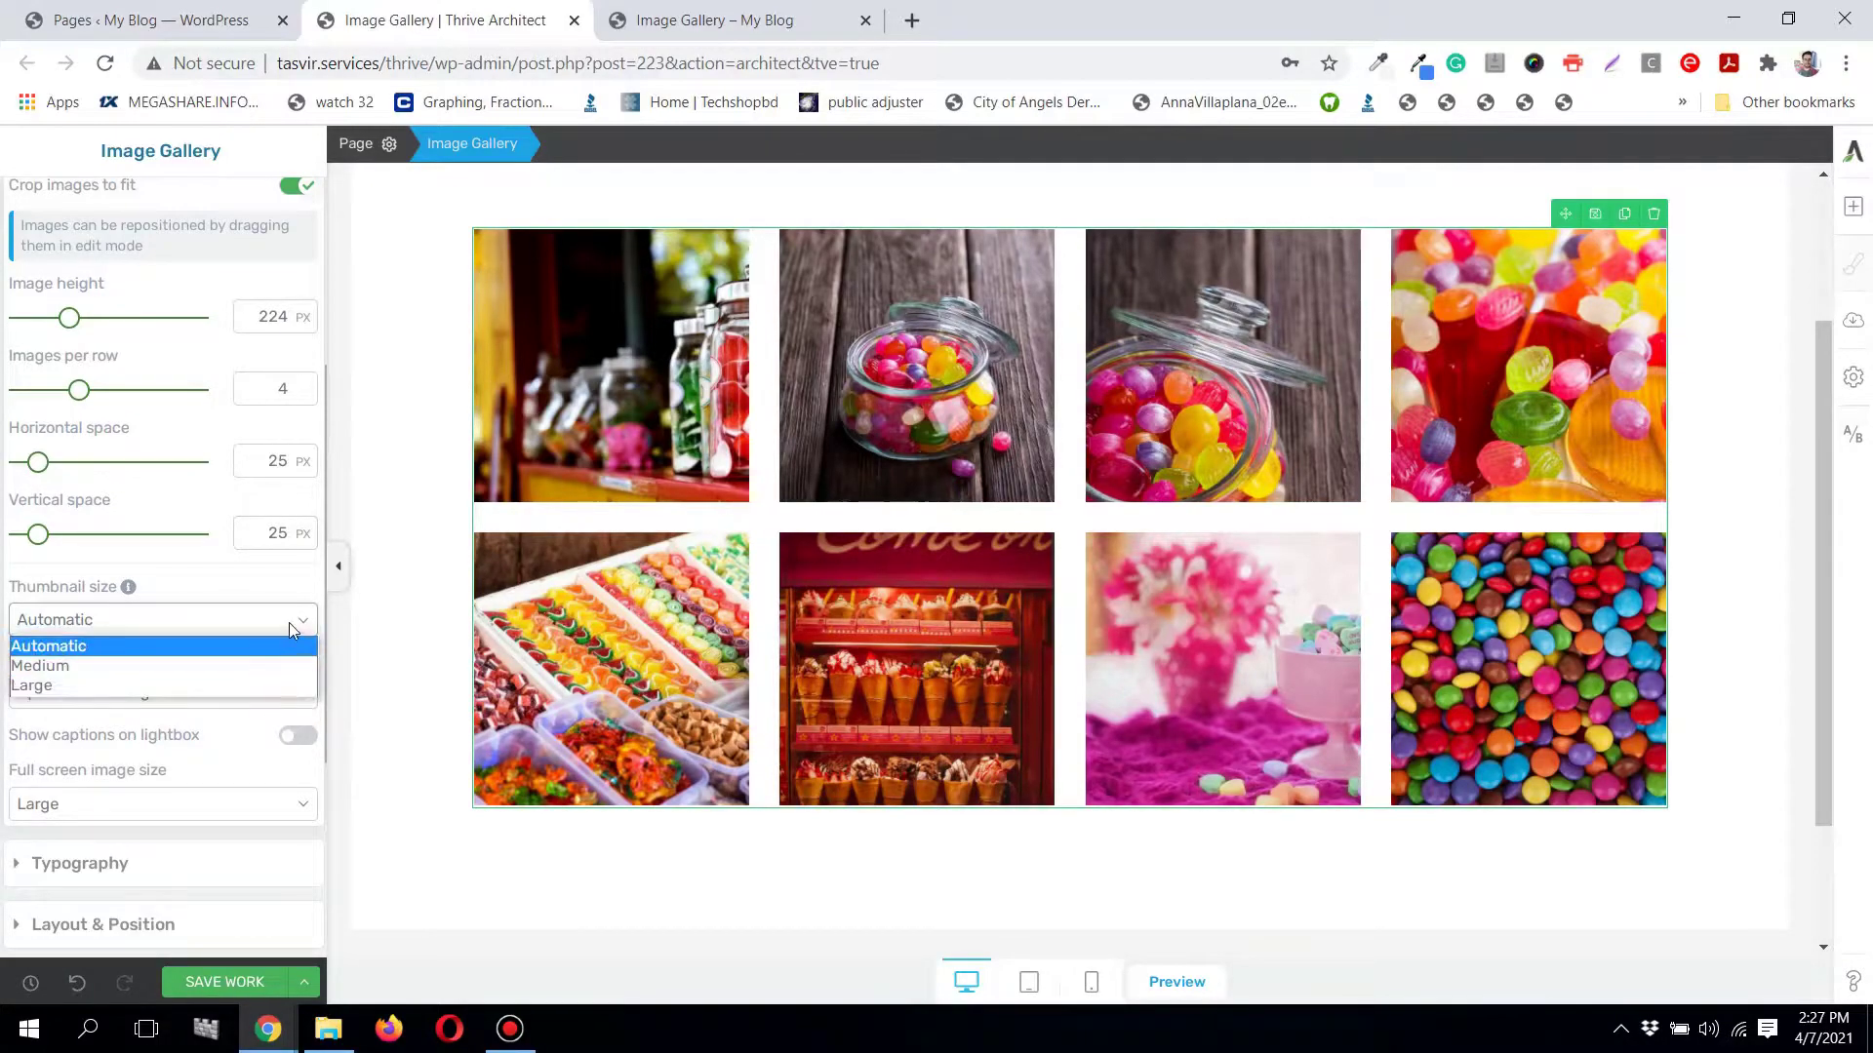
pyautogui.click(289, 622)
pyautogui.scroll(-1, 222, 676)
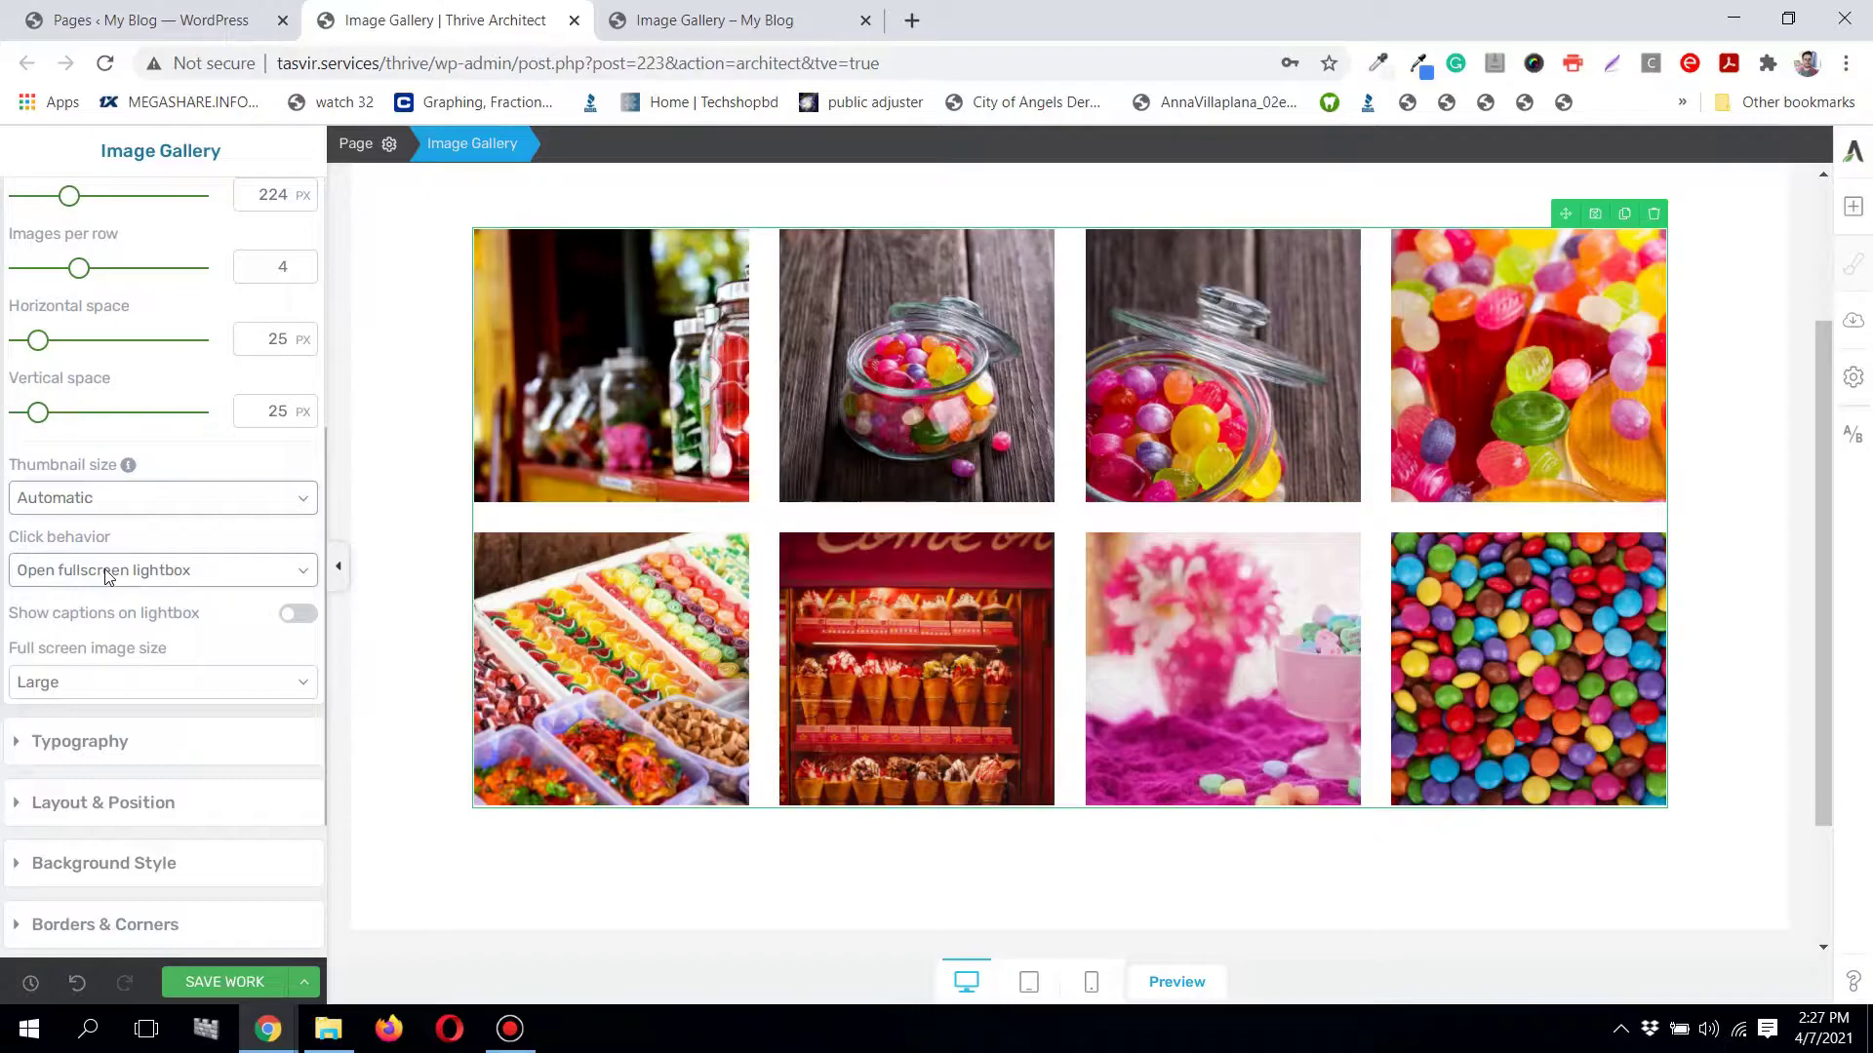
# Step: Open the first gallery image in the page preview's lightbox and browse forward to the third image
pyautogui.click(722, 21)
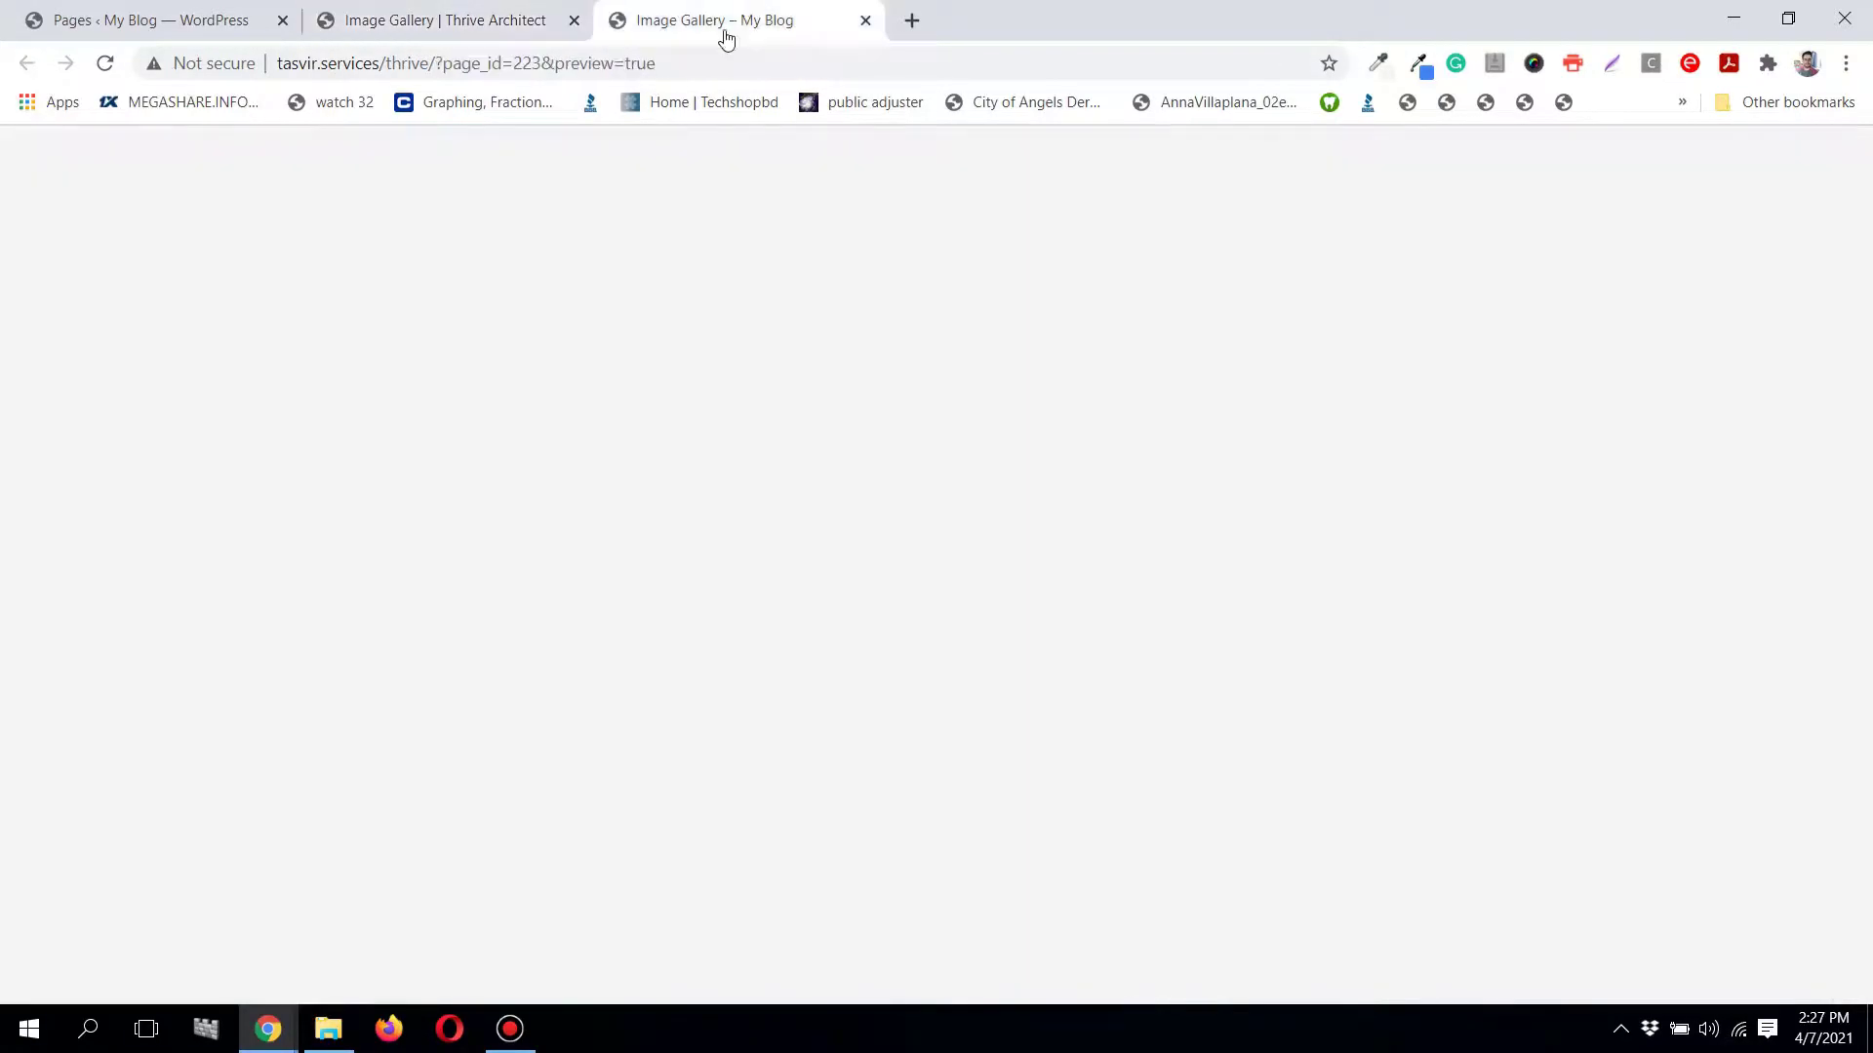
pyautogui.click(559, 563)
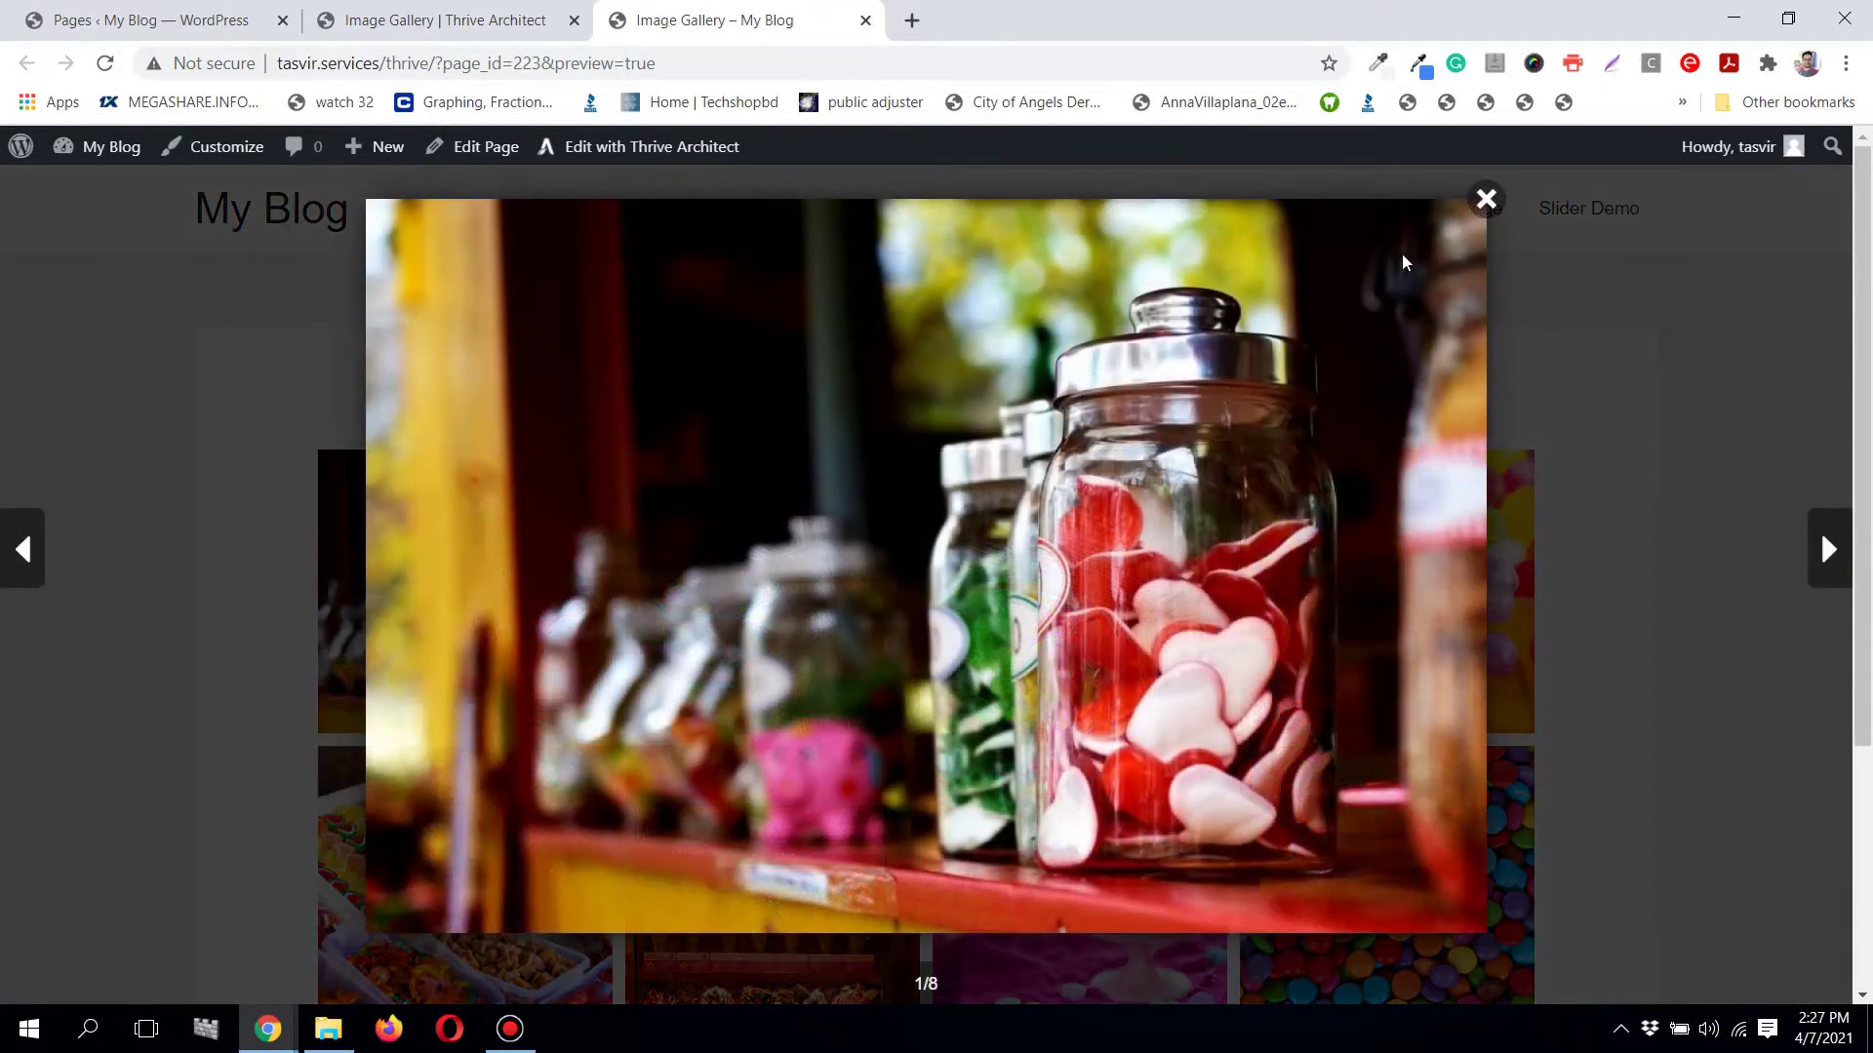
pyautogui.click(1825, 575)
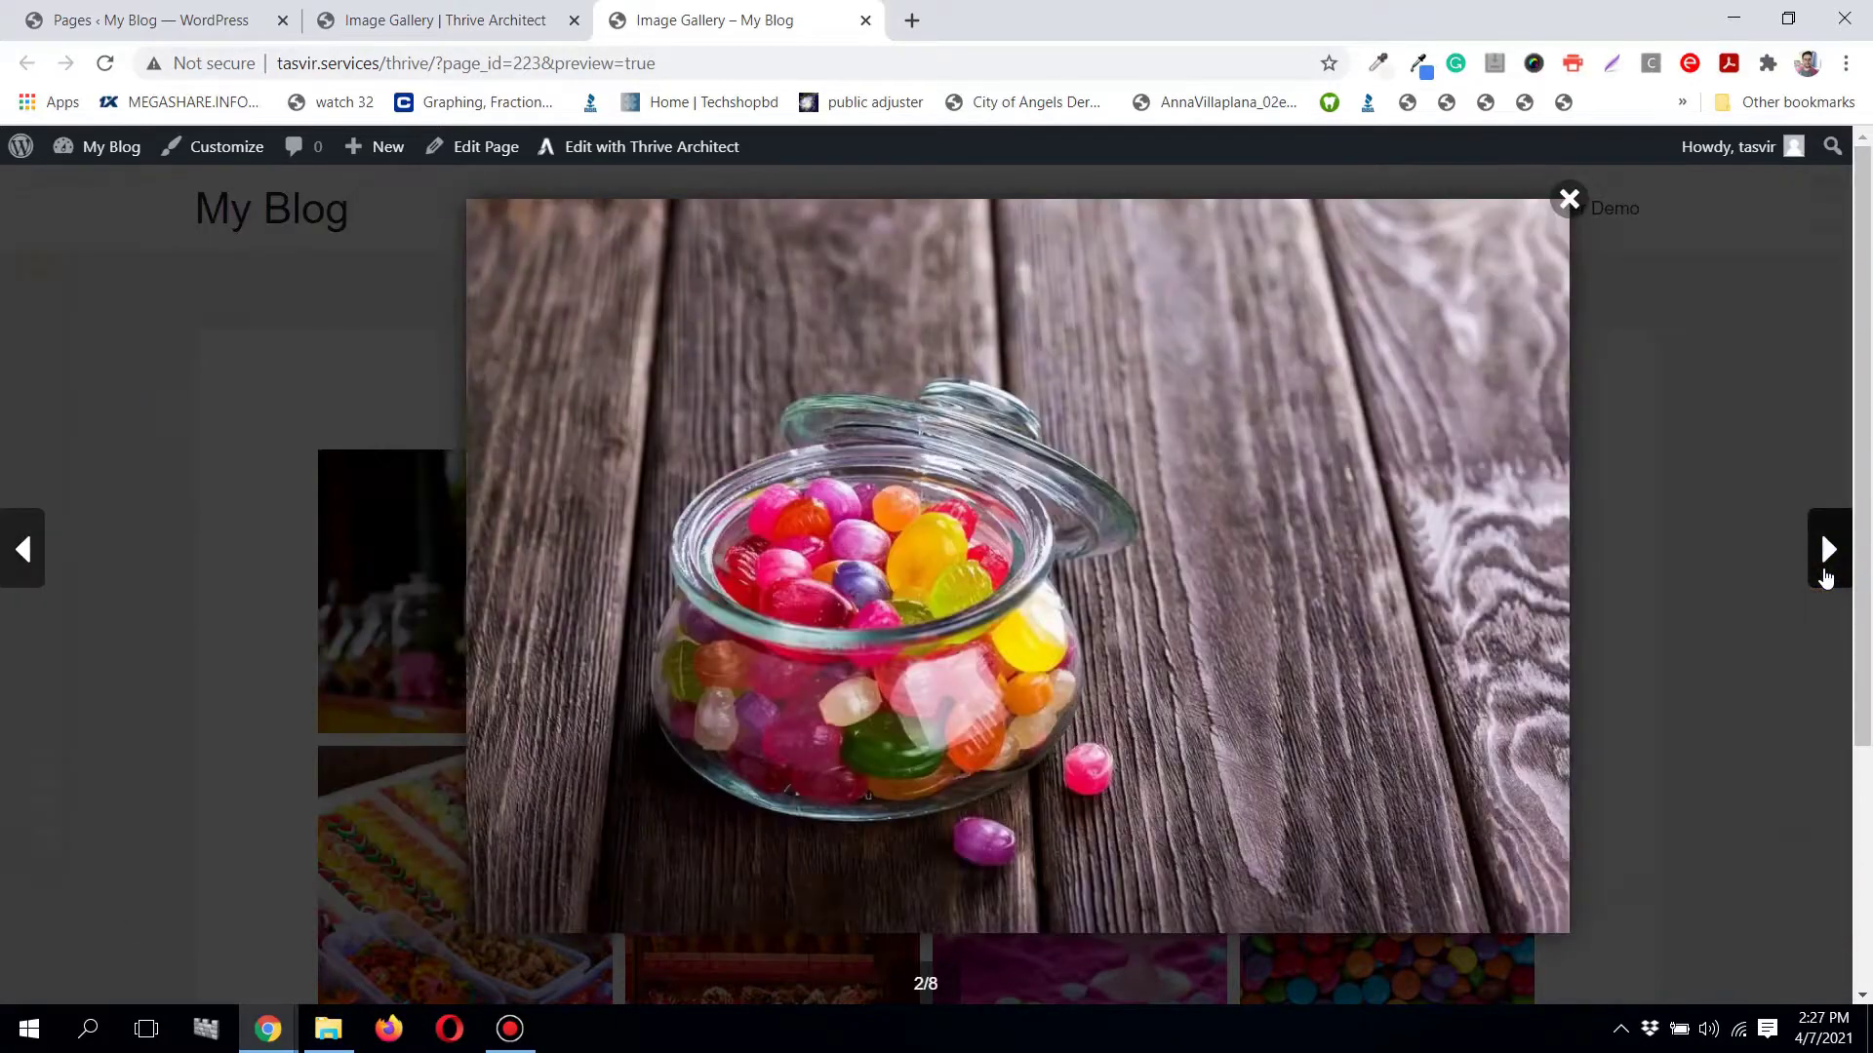
pyautogui.click(1826, 571)
pyautogui.hotkey('ctrl', 'pageup')
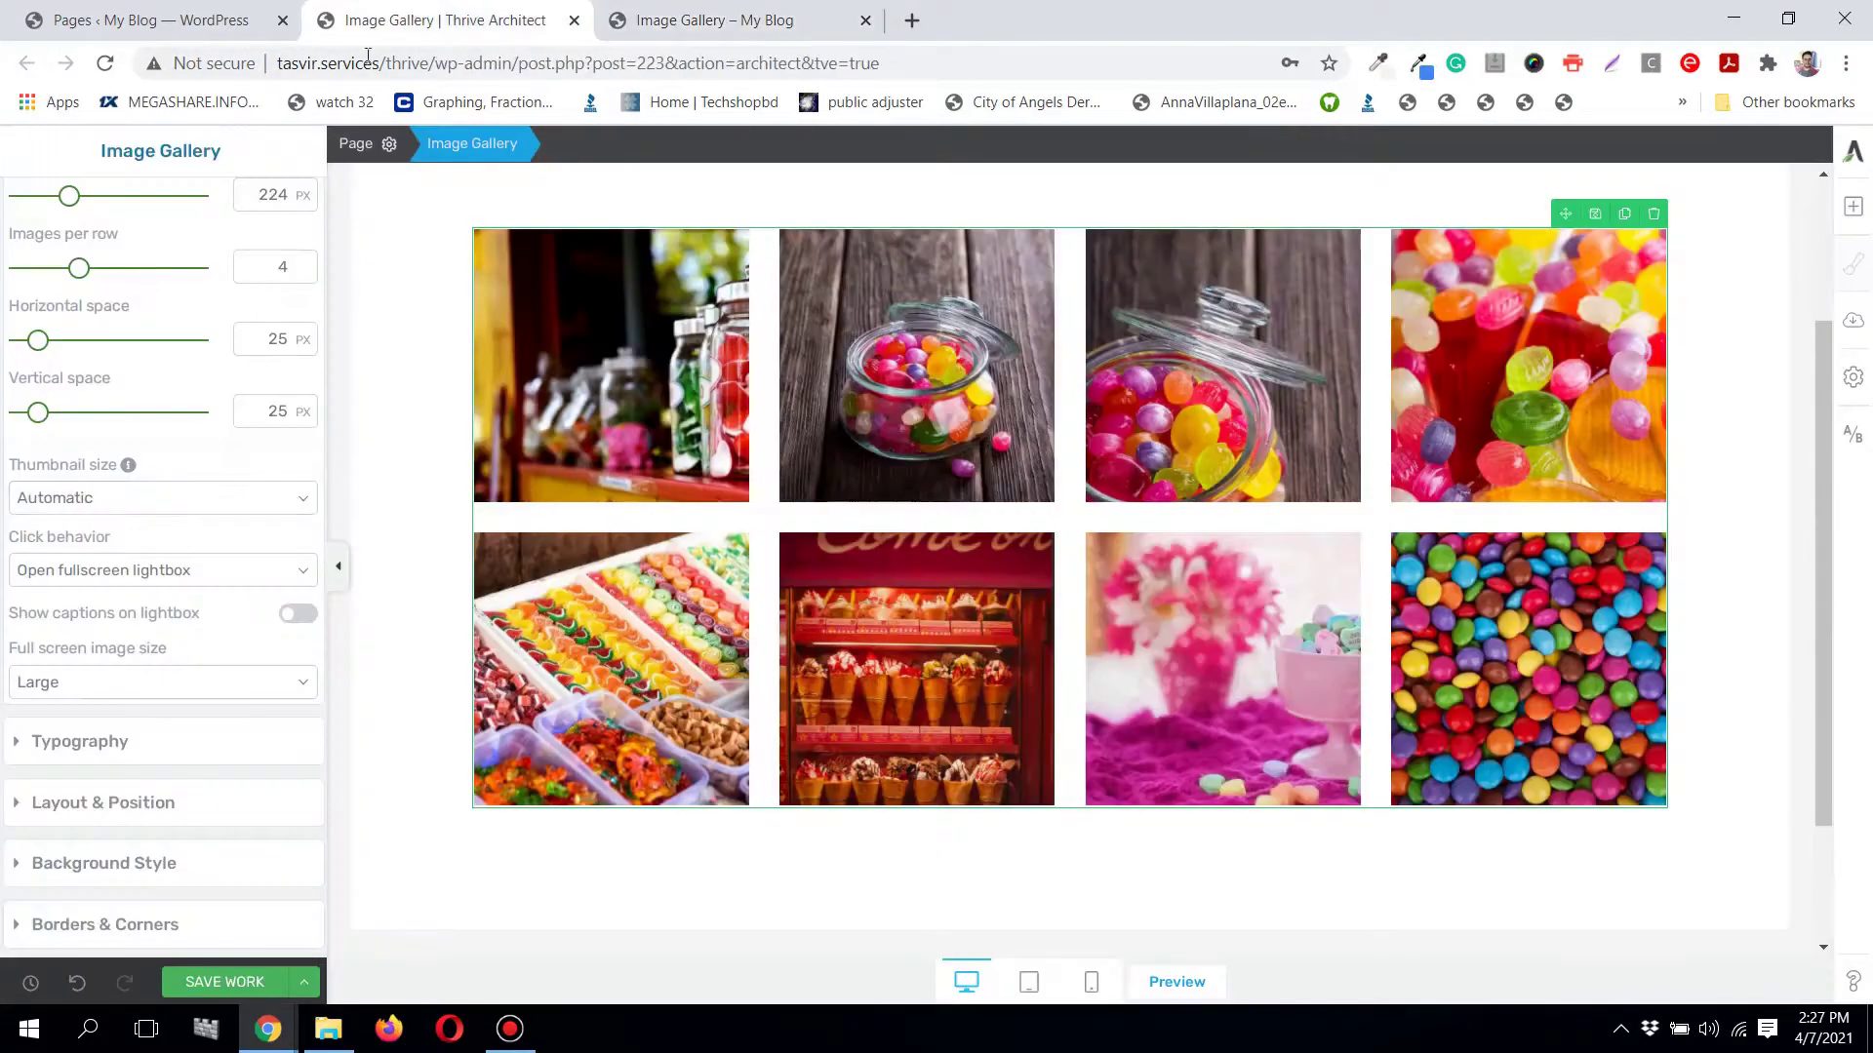
# Step: Review the gallery's click behavior options and compare them with the open lightbox in the page preview
pyautogui.click(104, 571)
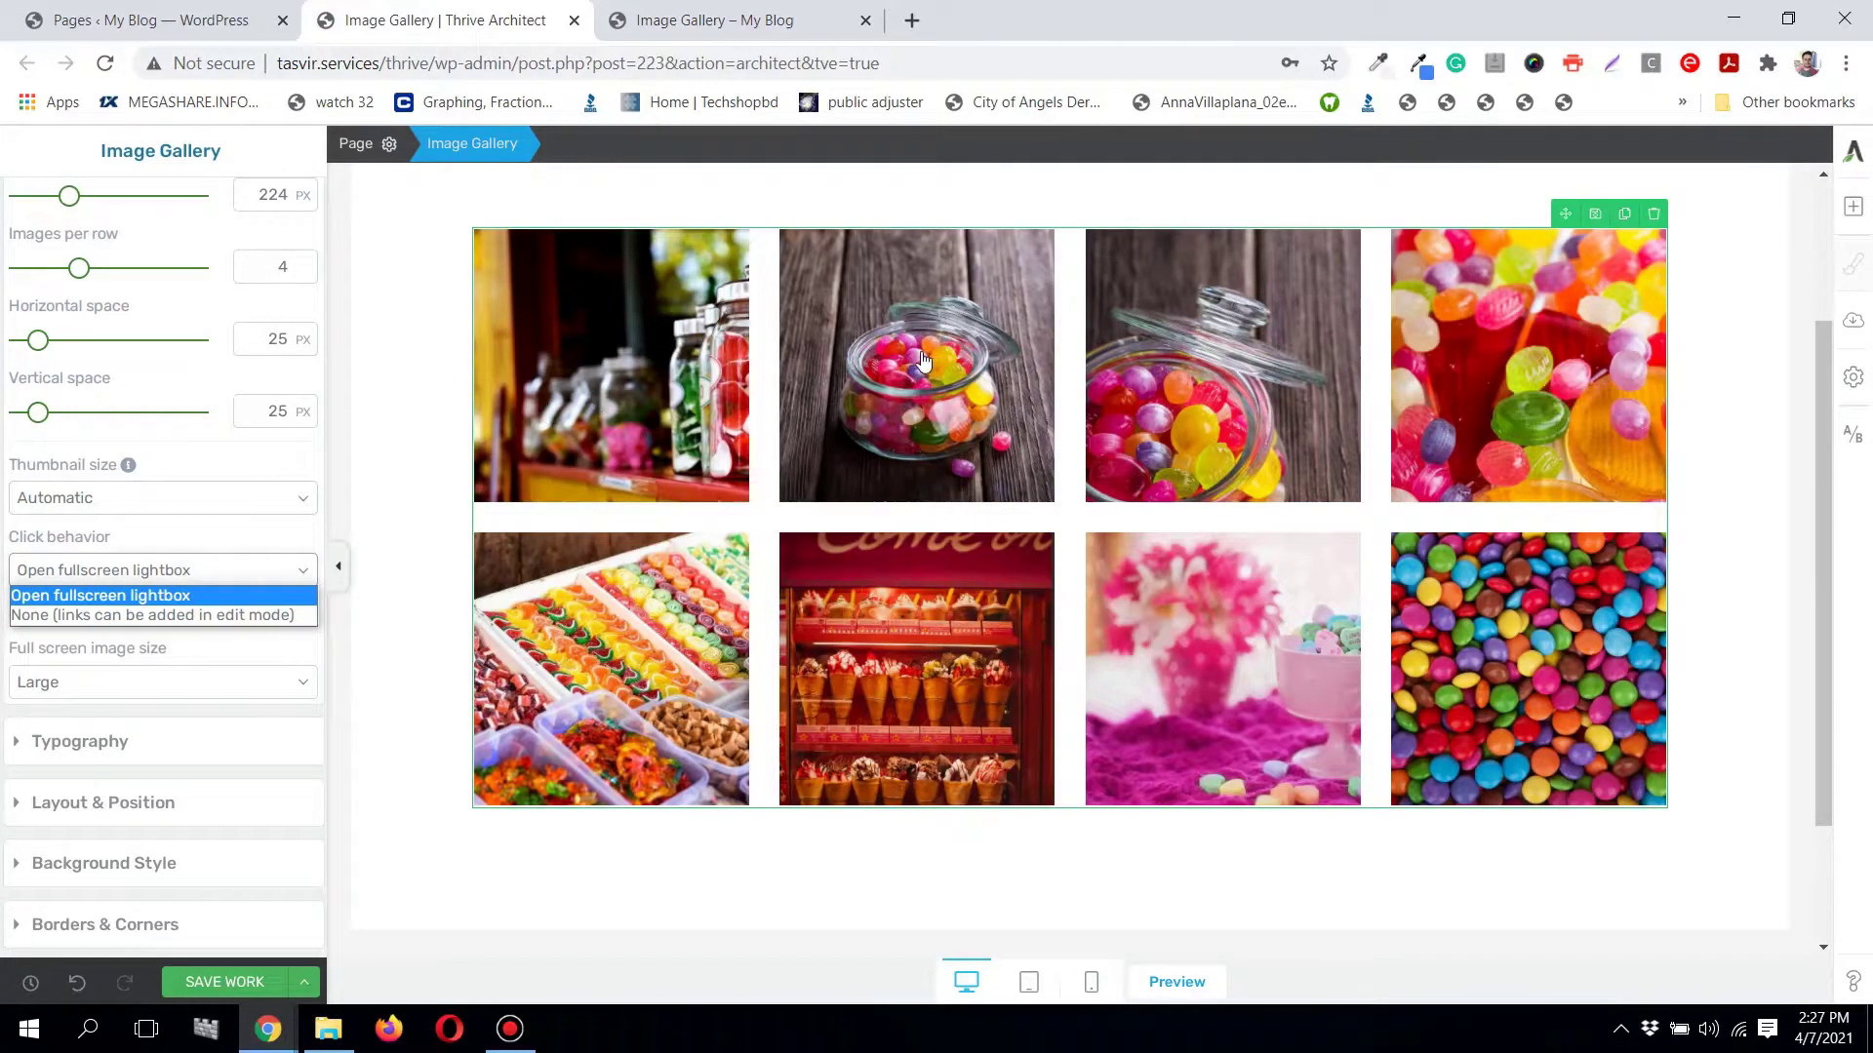
pyautogui.click(266, 570)
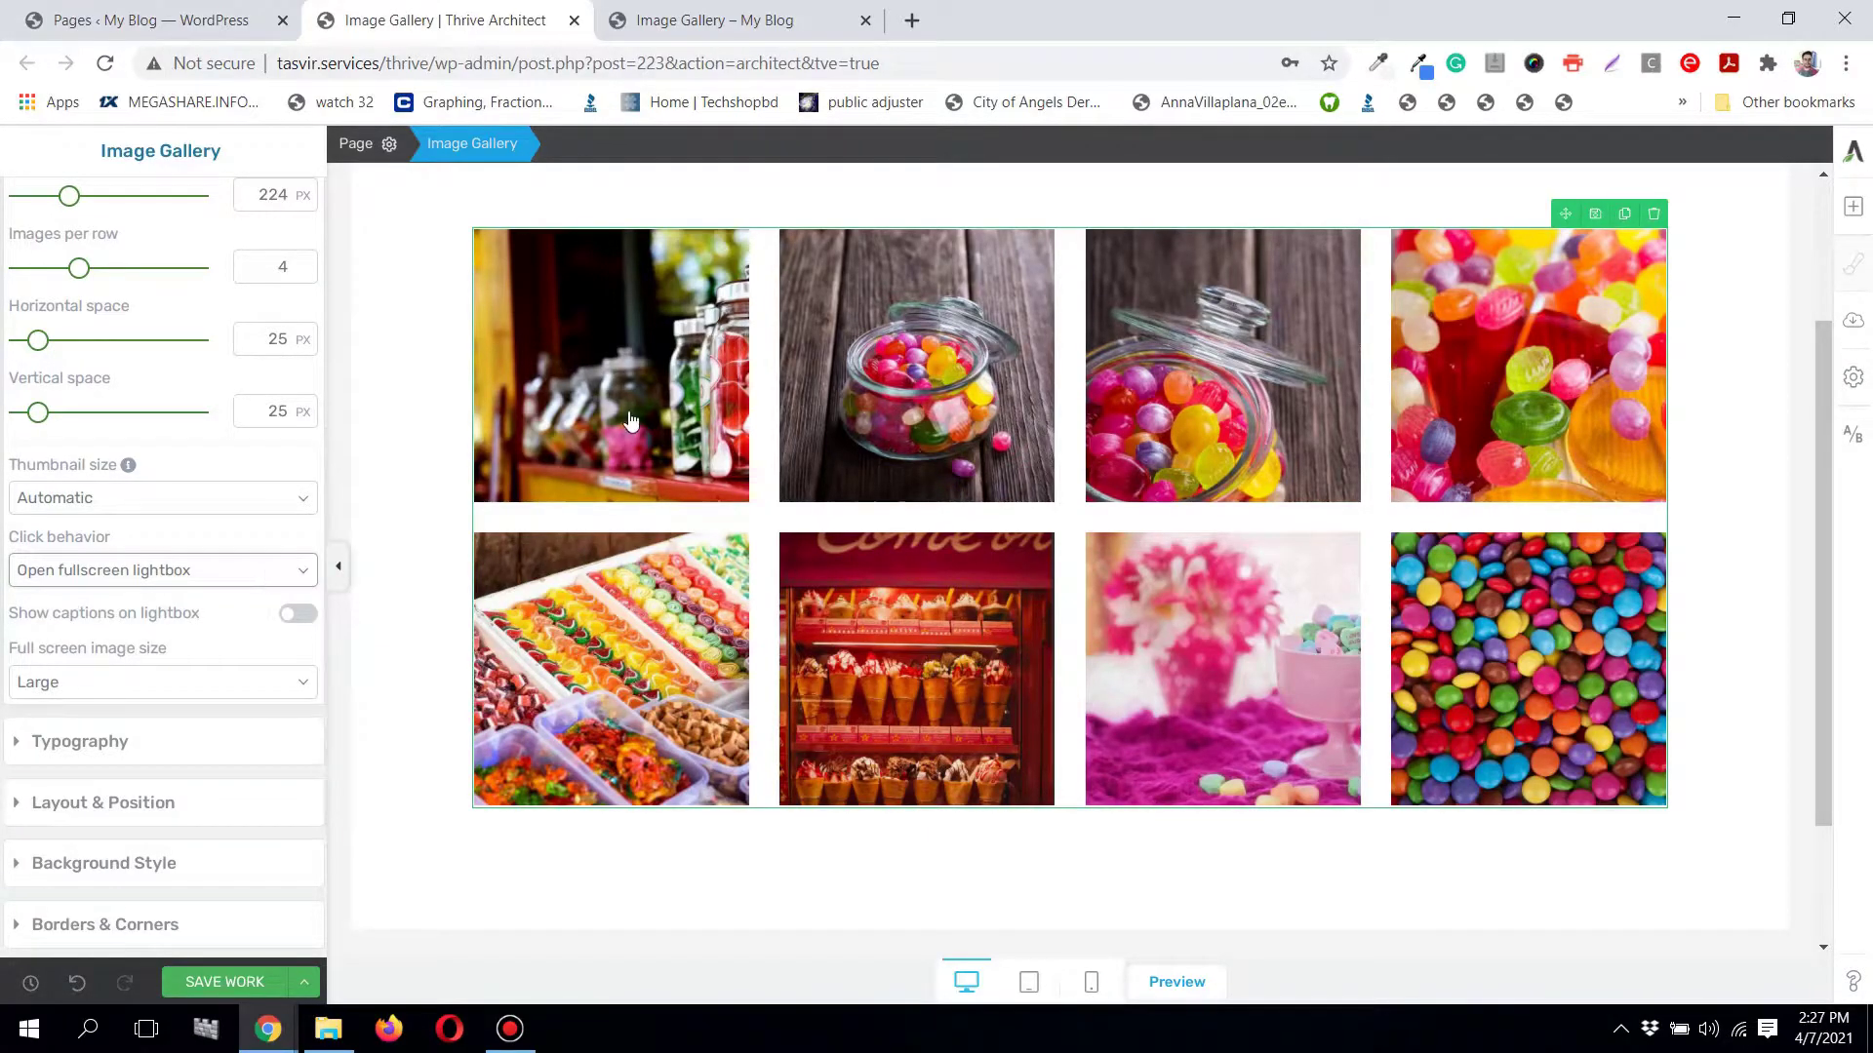
pyautogui.click(764, 16)
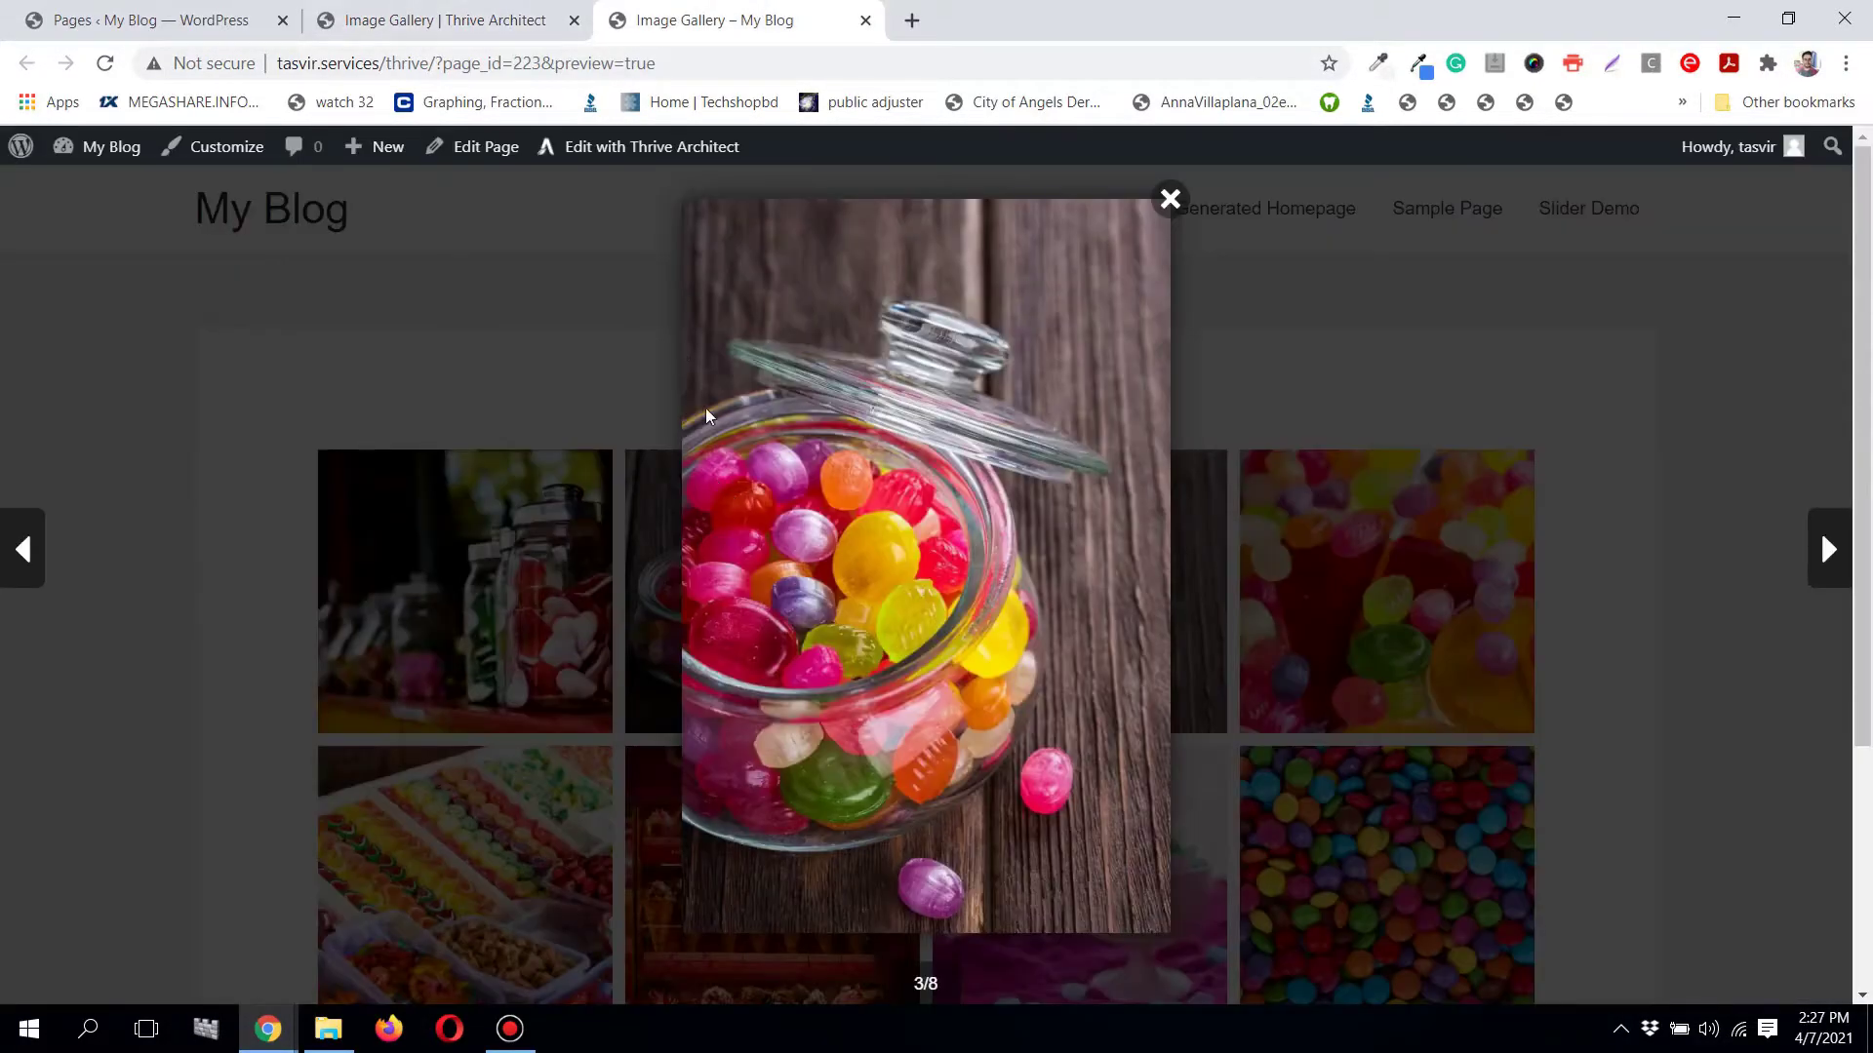
pyautogui.click(361, 12)
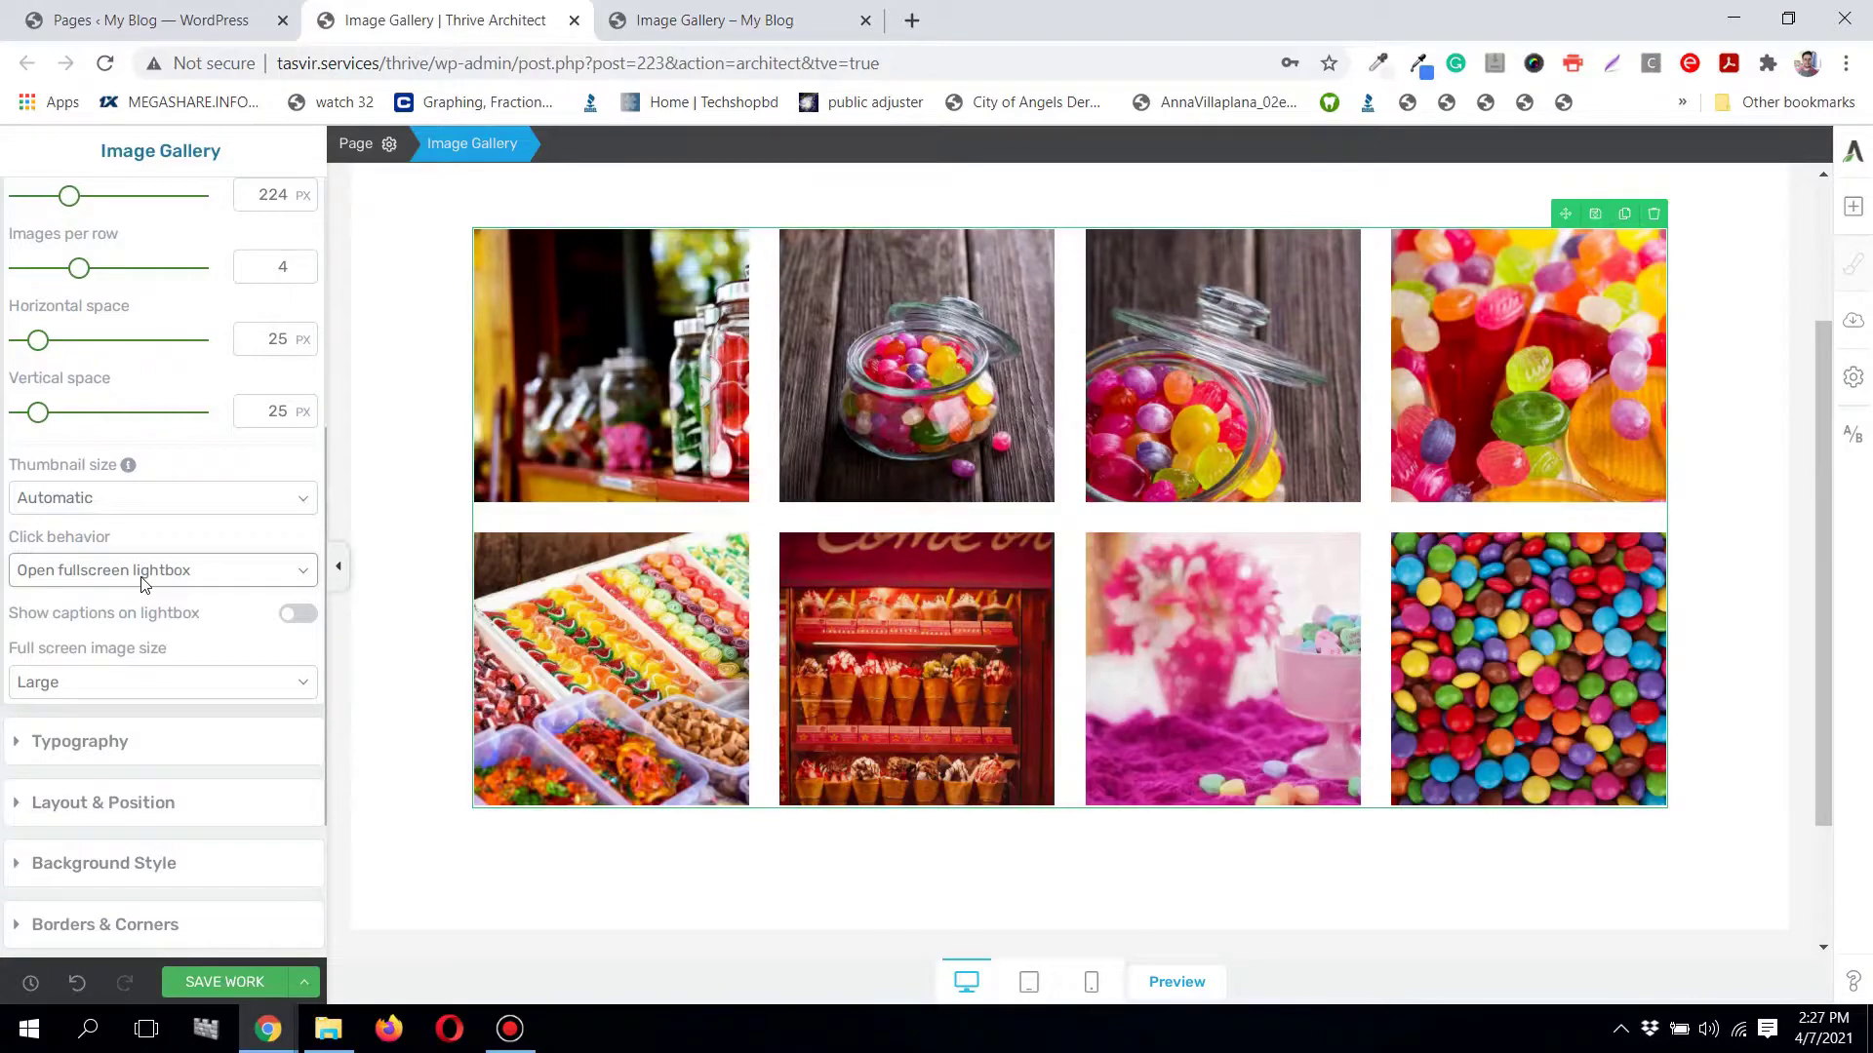
# Step: Close the preview lightbox, reopen it on the third gallery image, and compare it with the lightbox settings in the editor
pyautogui.scroll(-1, 145, 584)
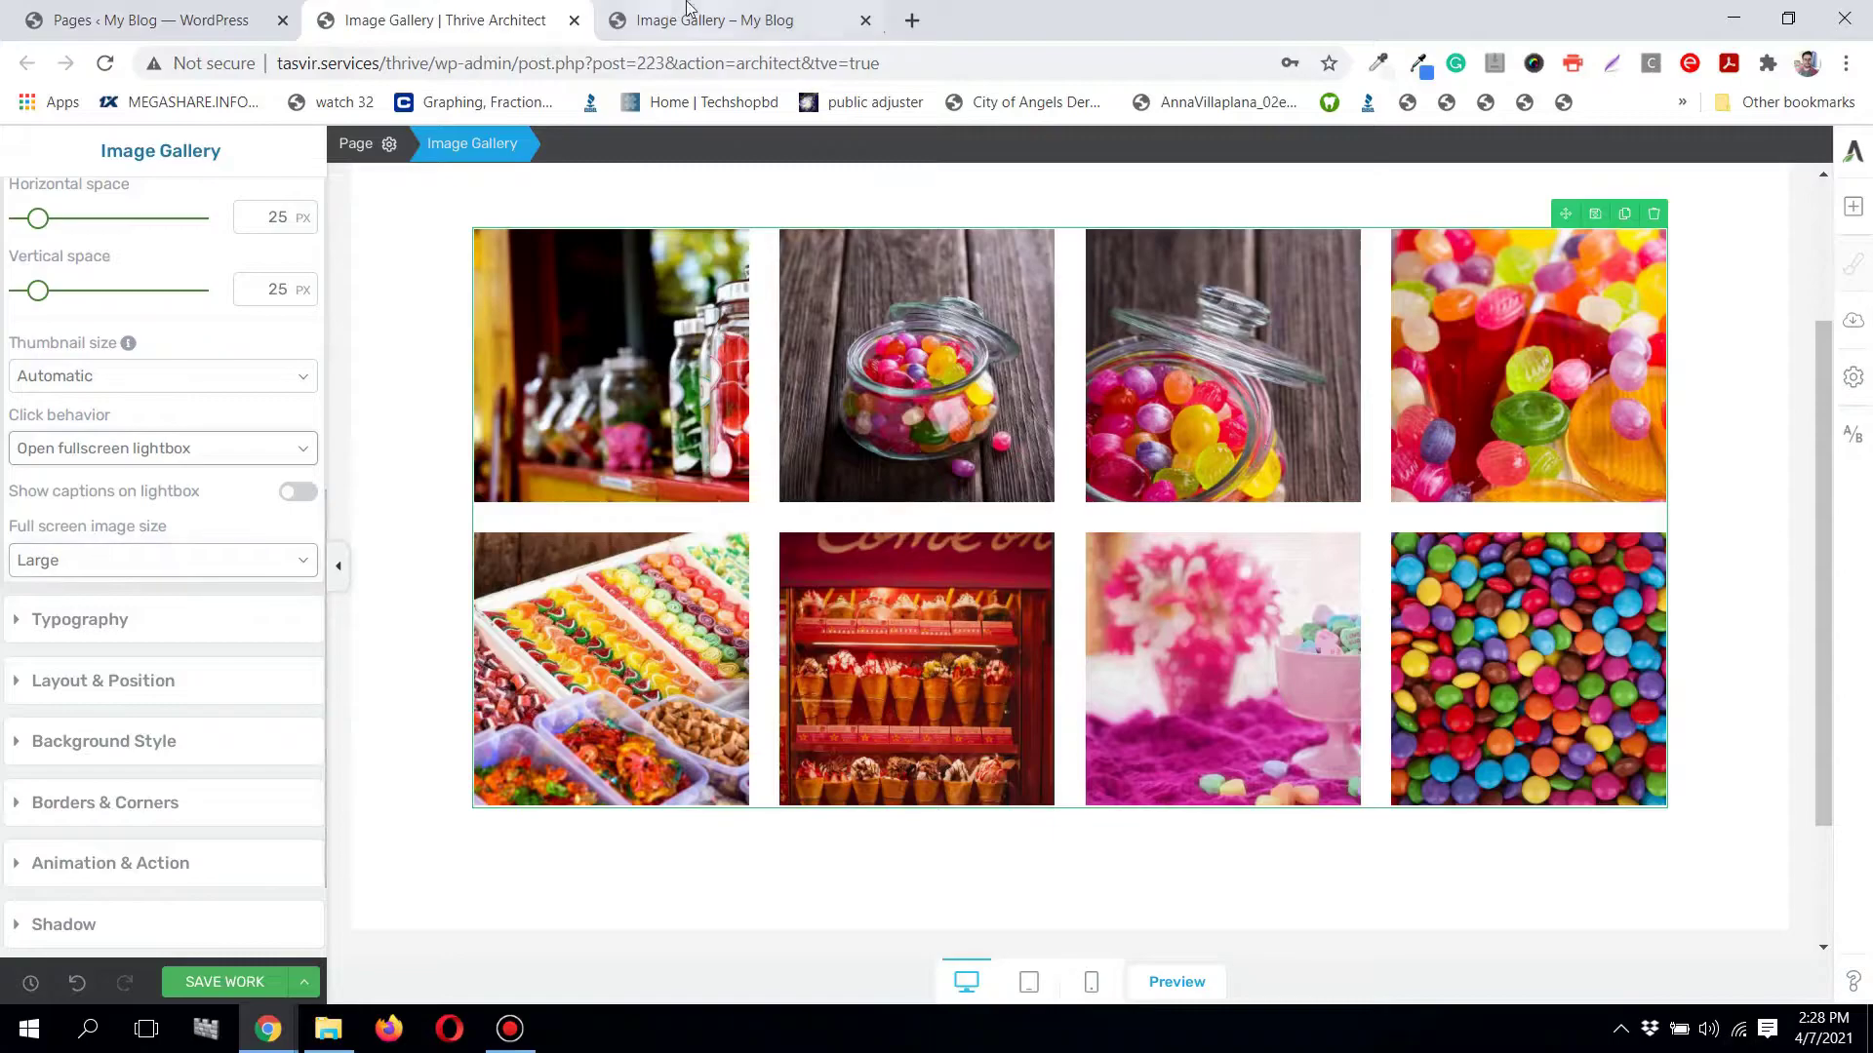
pyautogui.click(712, 20)
pyautogui.click(1182, 201)
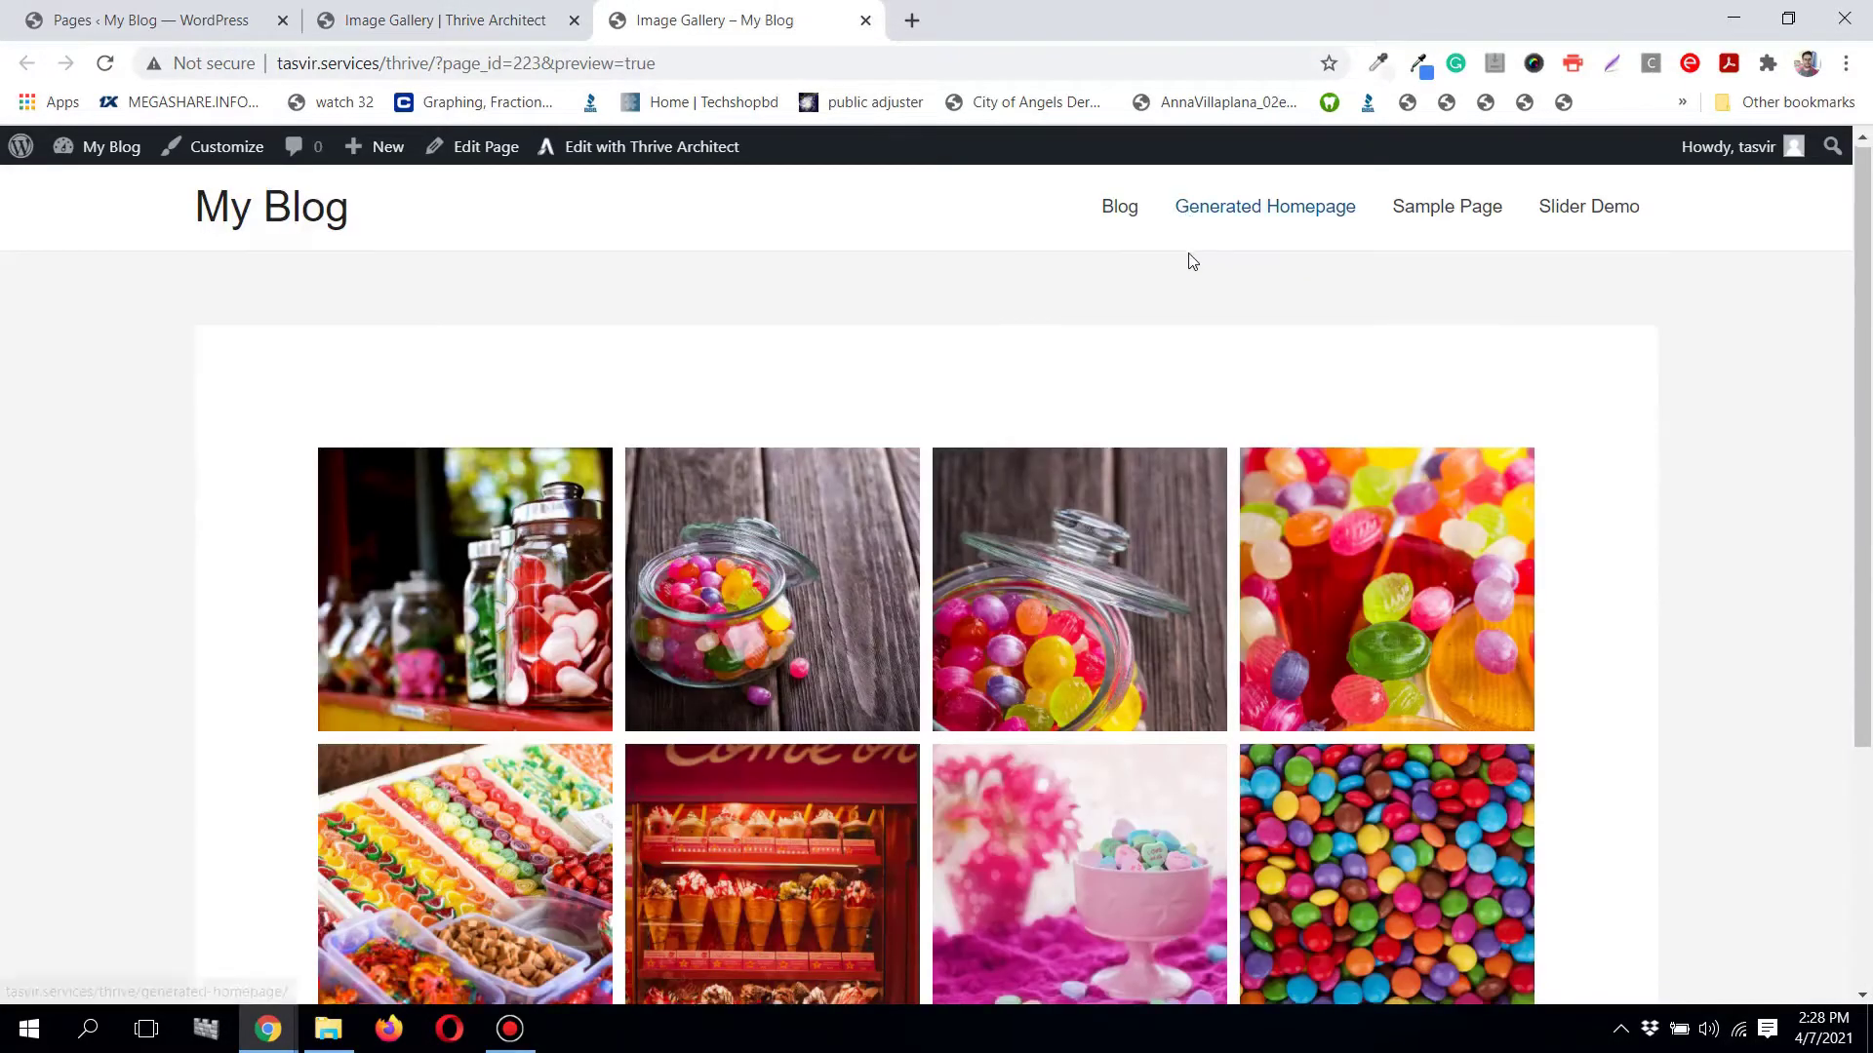
pyautogui.scroll(-2, 1188, 293)
pyautogui.click(1138, 347)
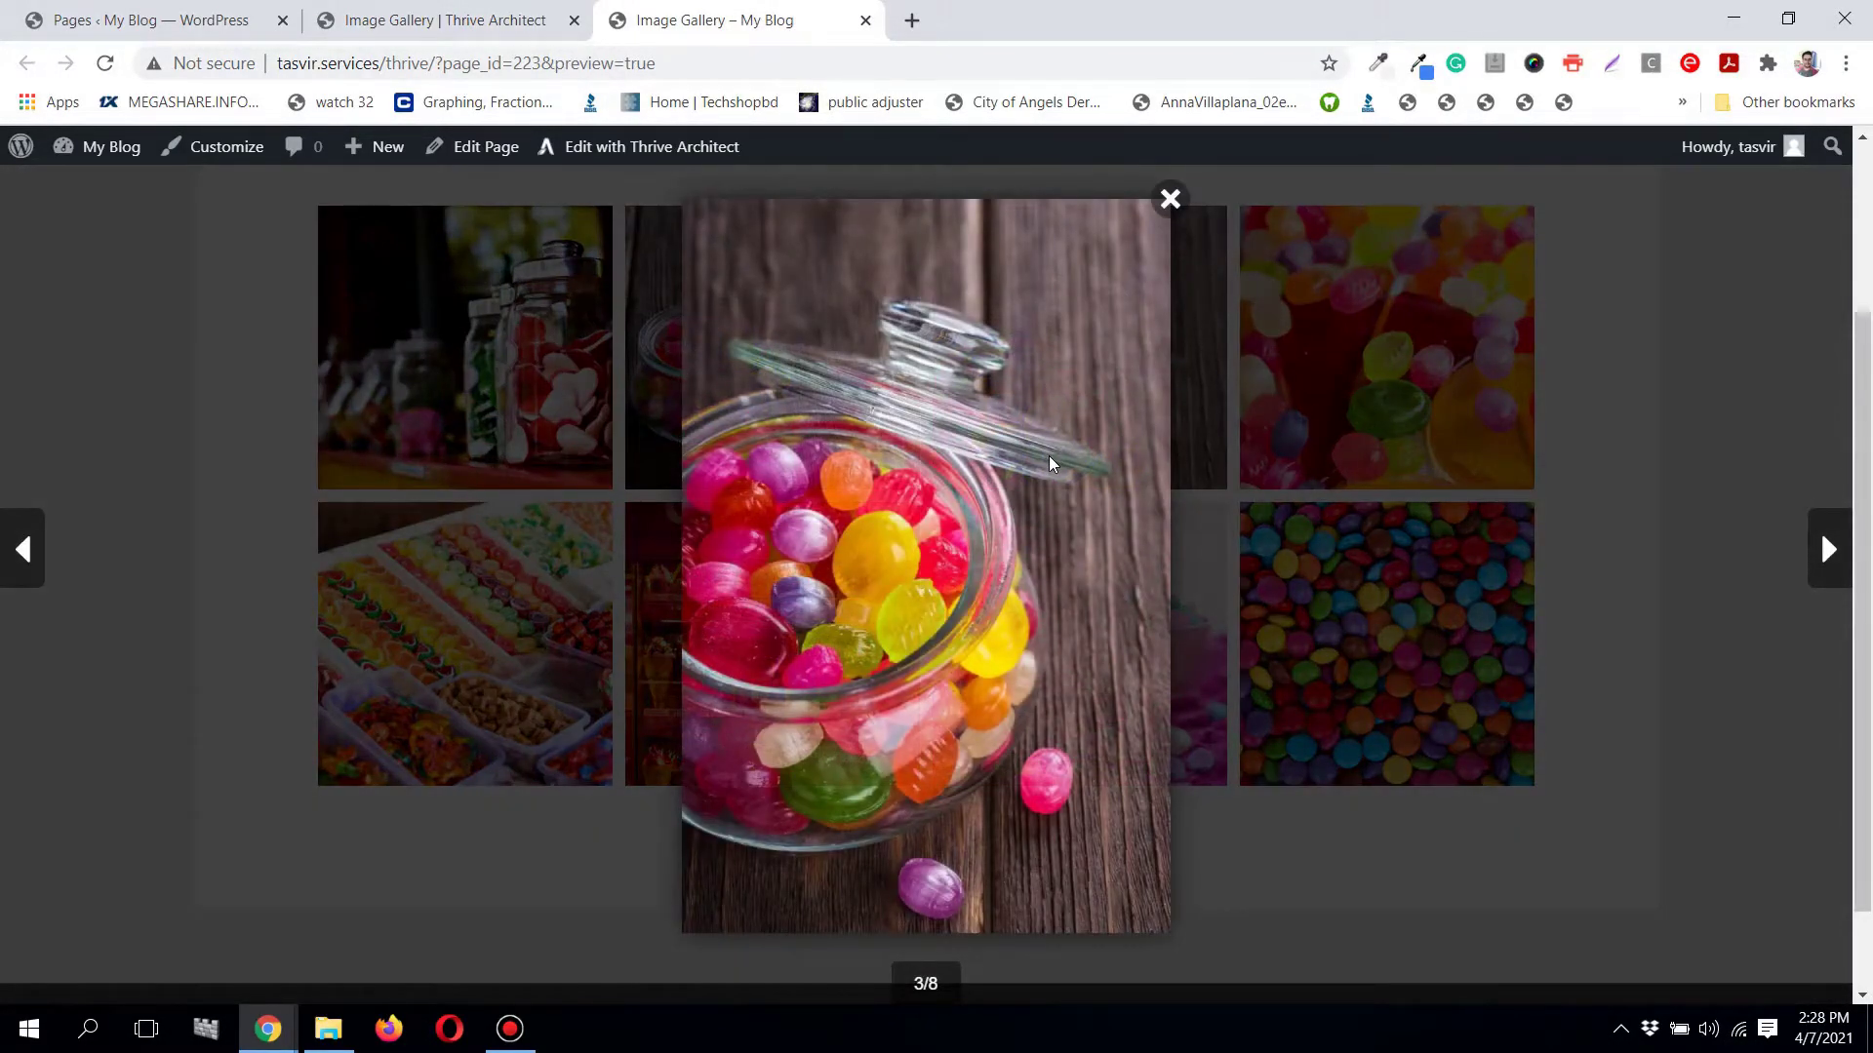
pyautogui.scroll(1, 1050, 461)
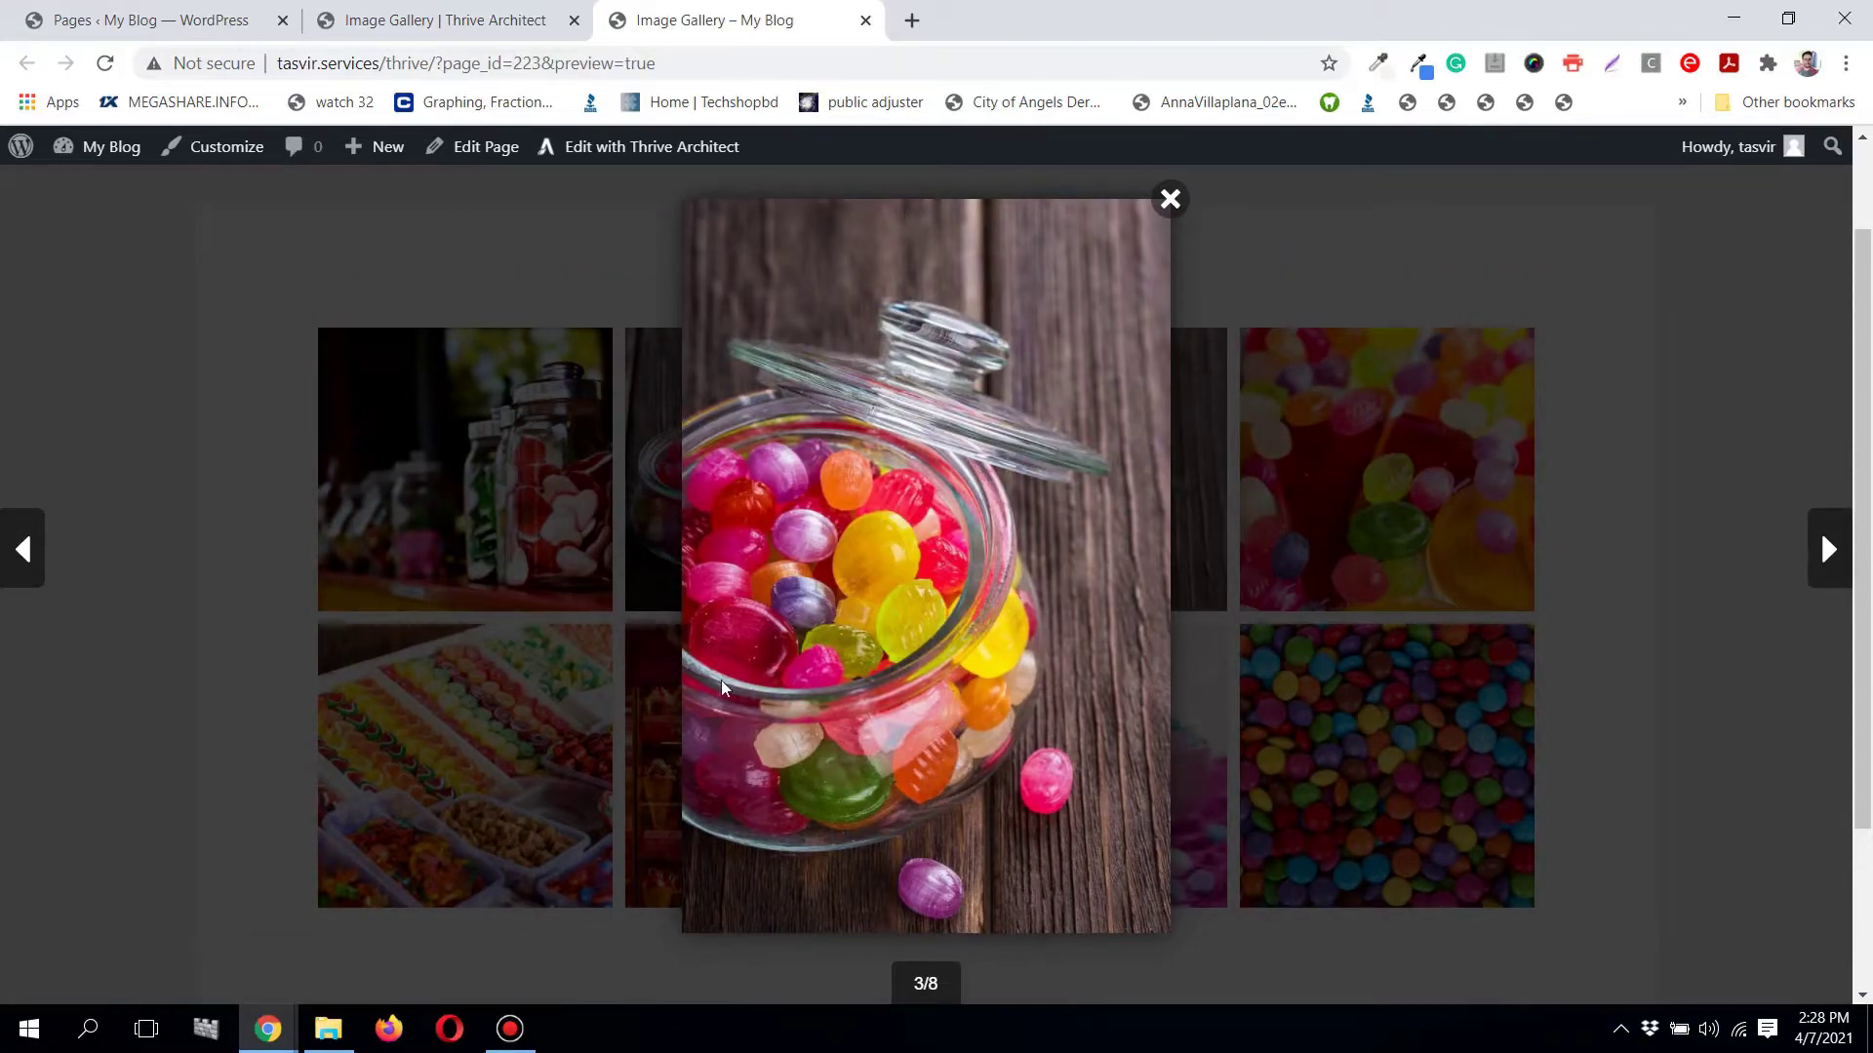
pyautogui.click(522, 20)
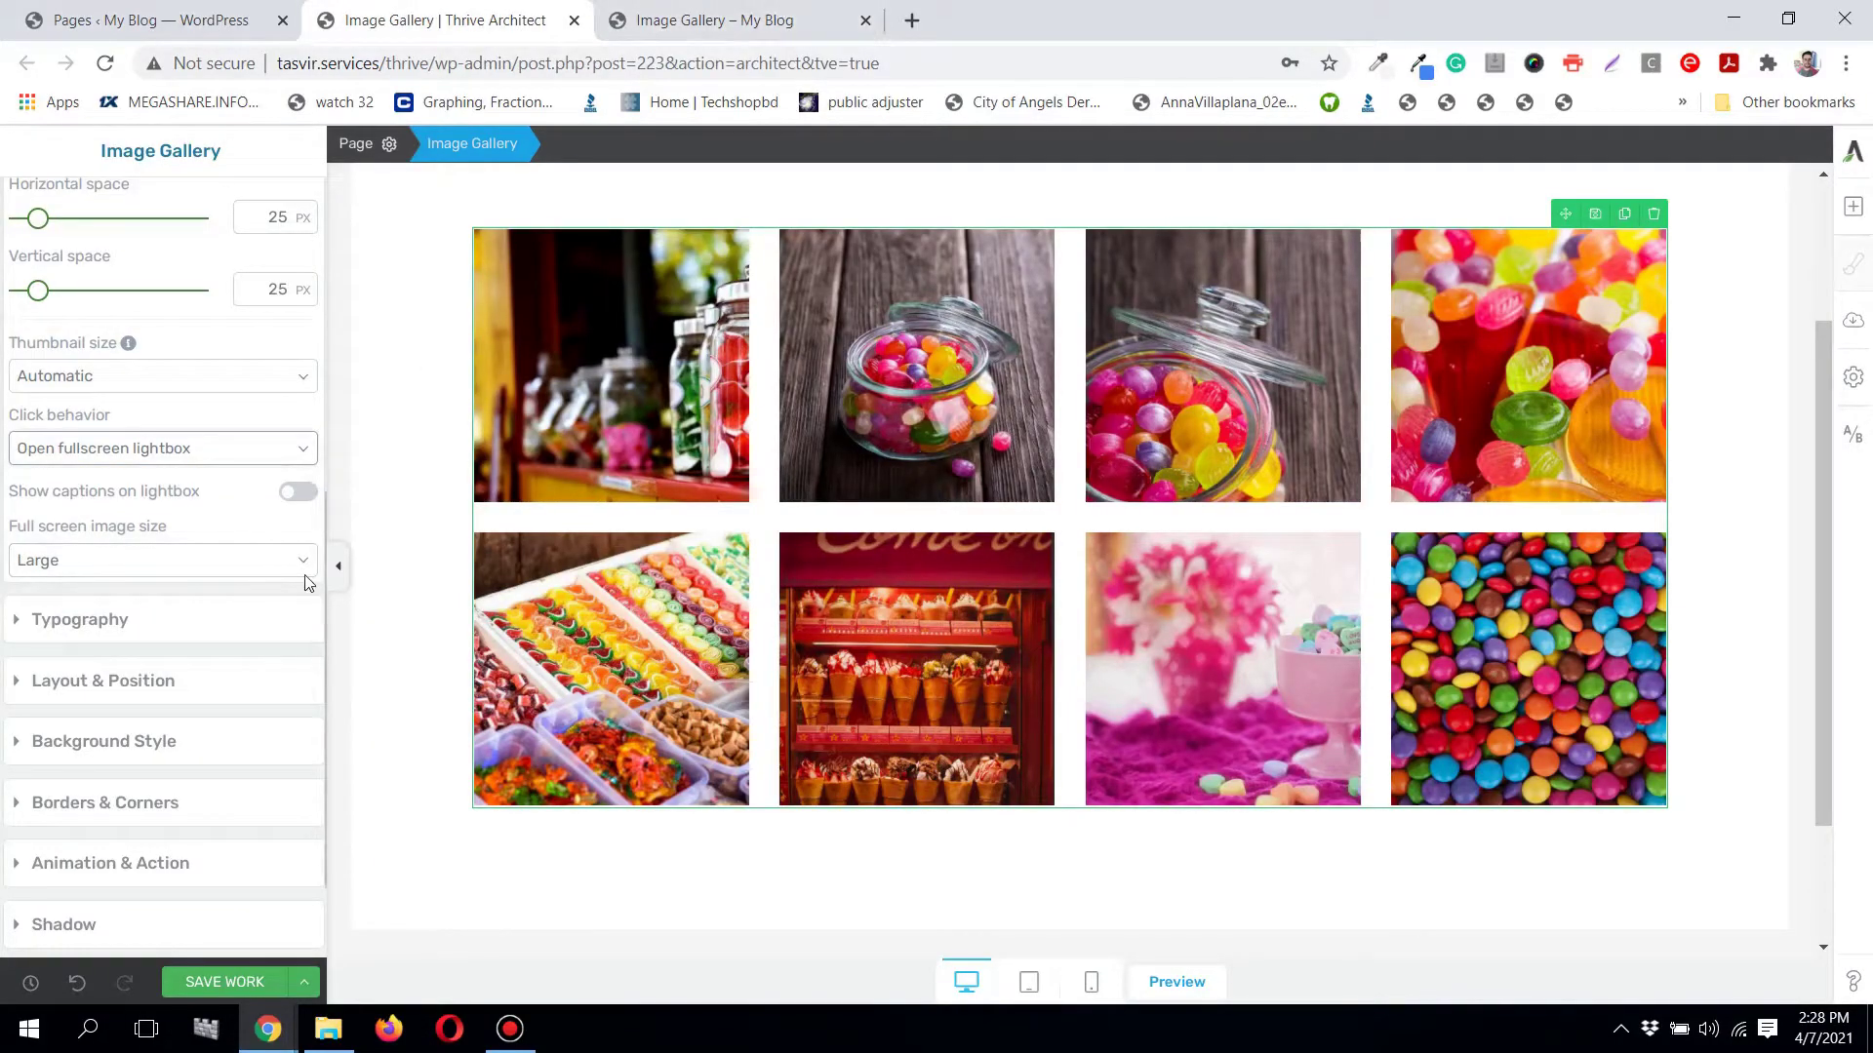
pyautogui.click(751, 20)
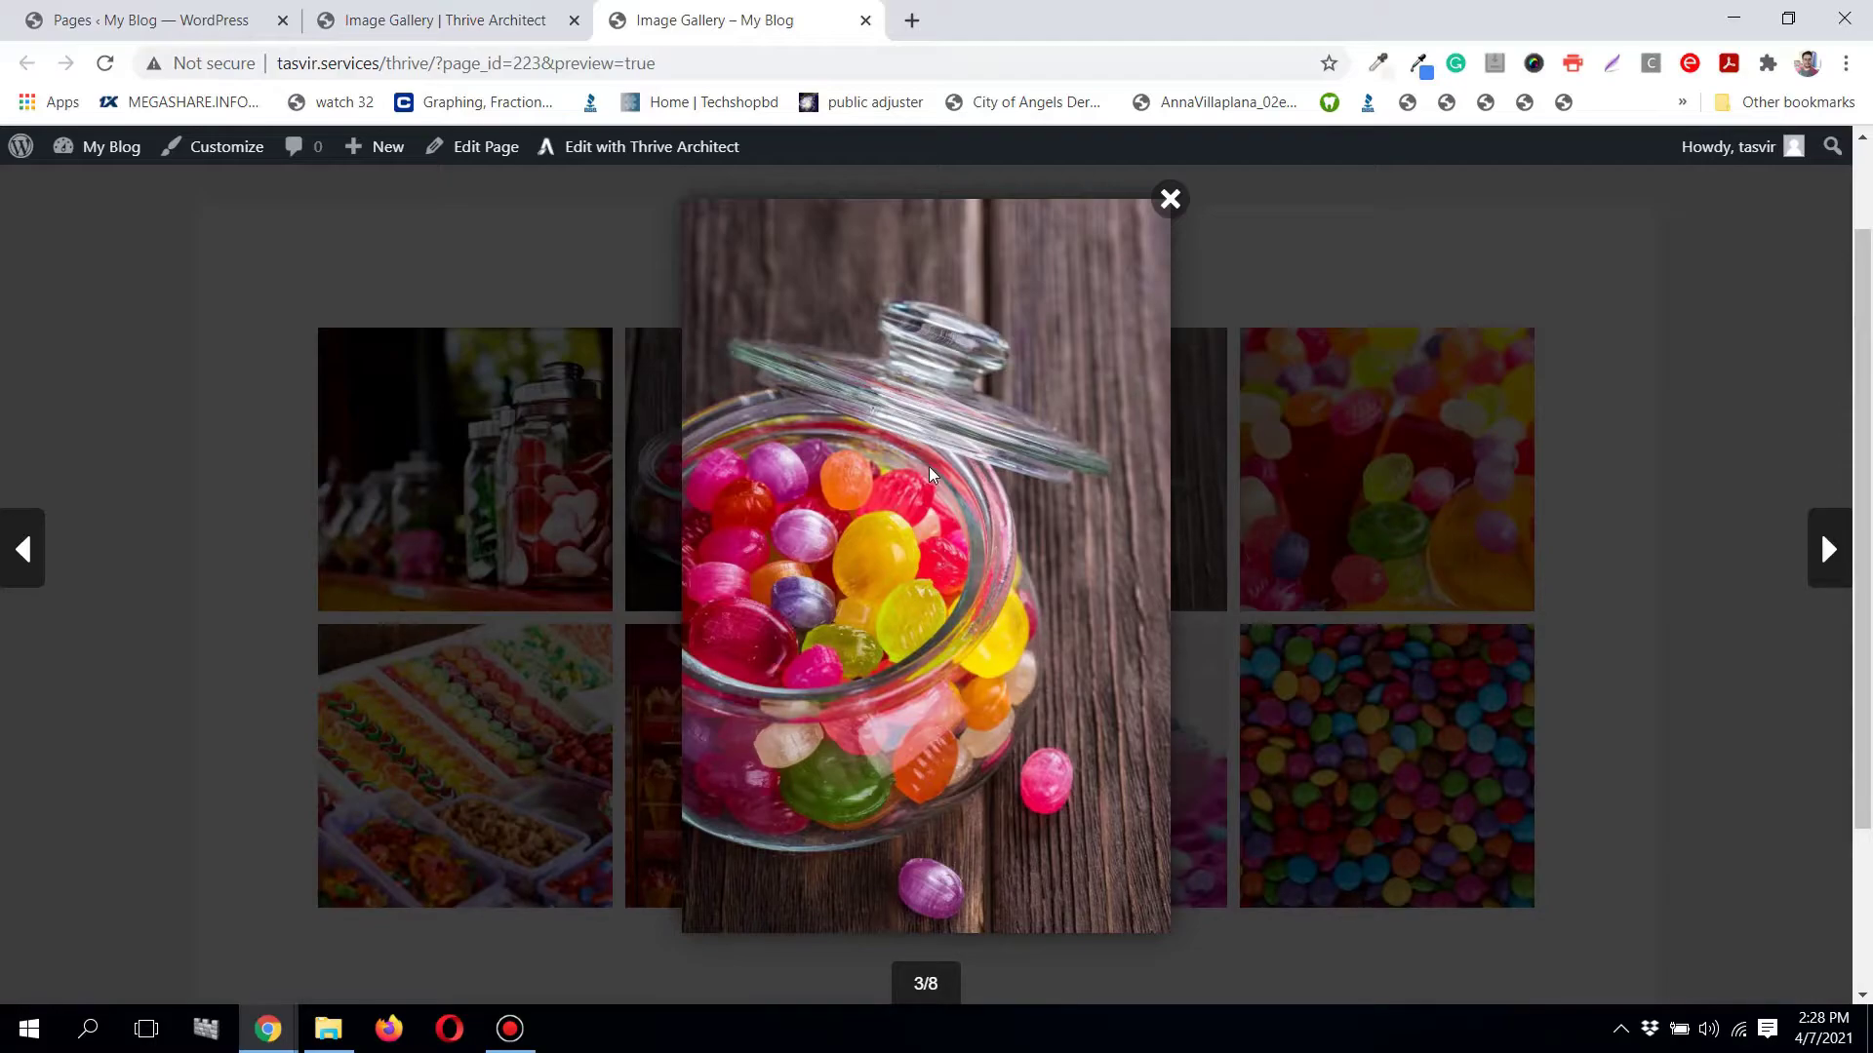
pyautogui.click(395, 19)
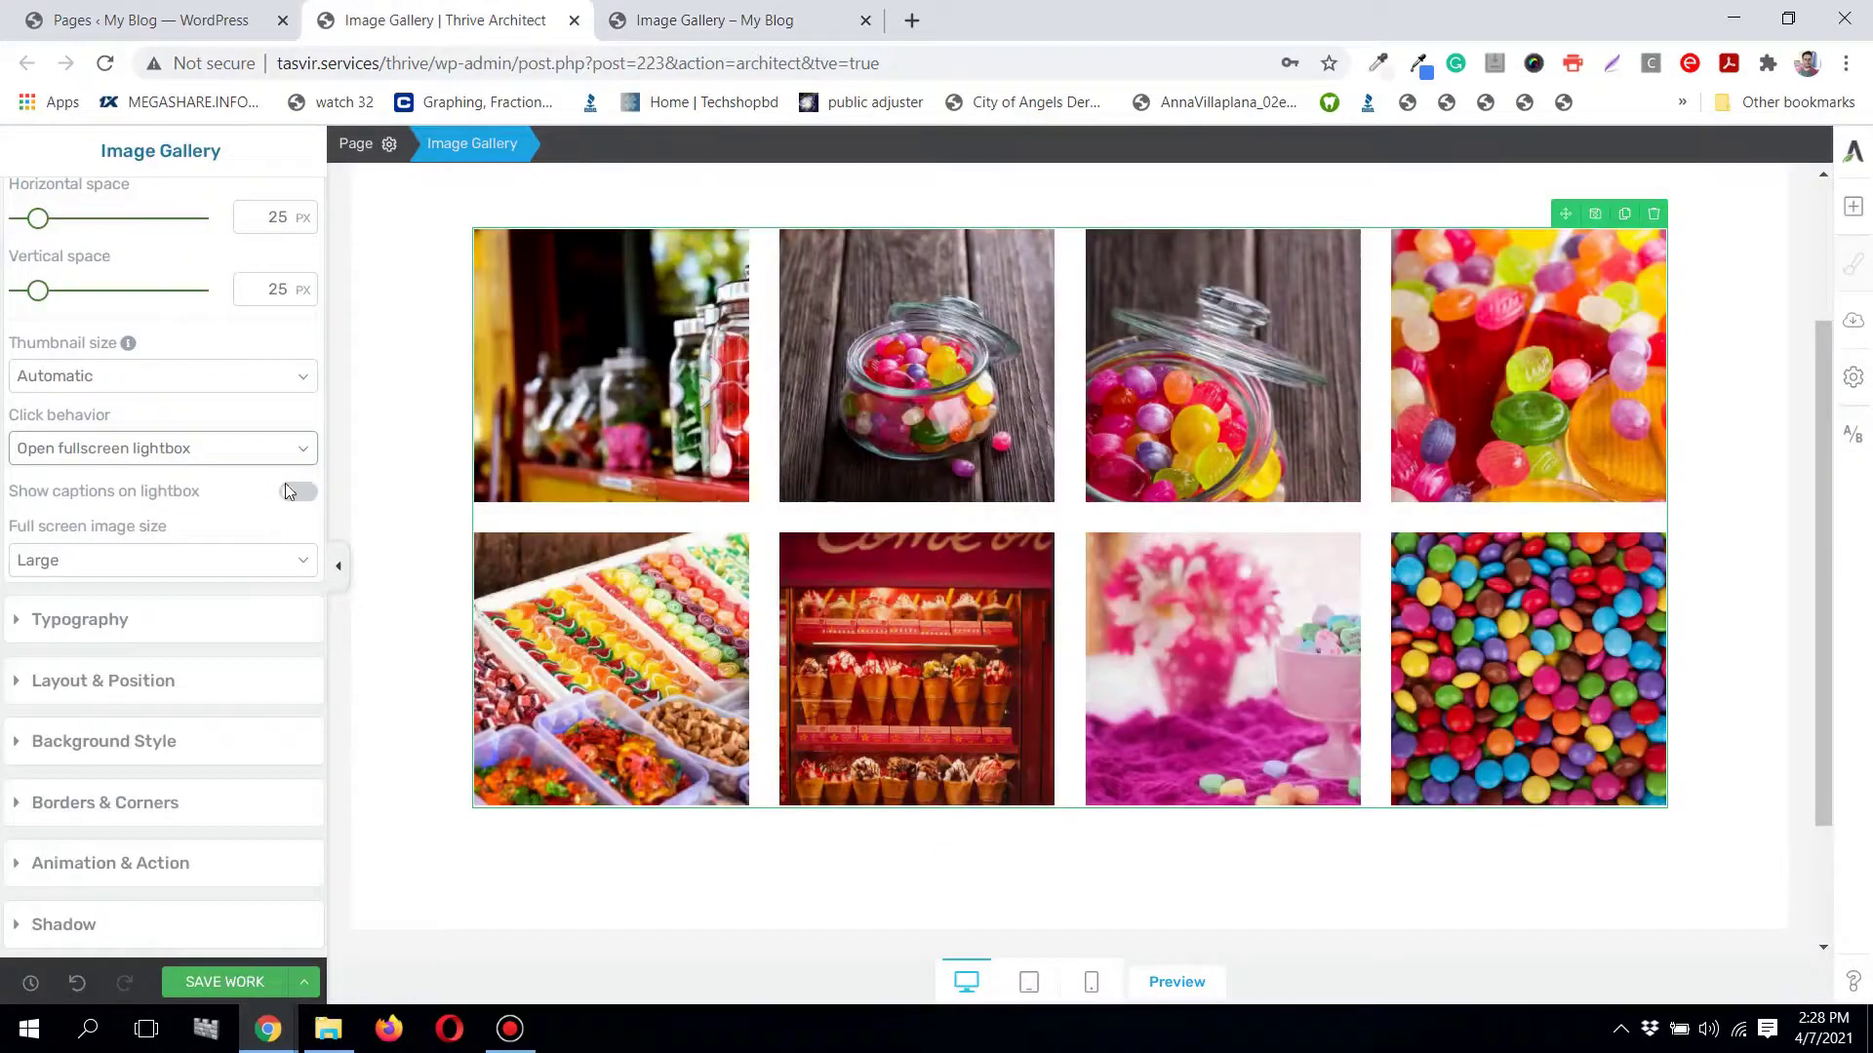
# Step: Review the full screen image size options and the gallery's typography settings
pyautogui.click(244, 561)
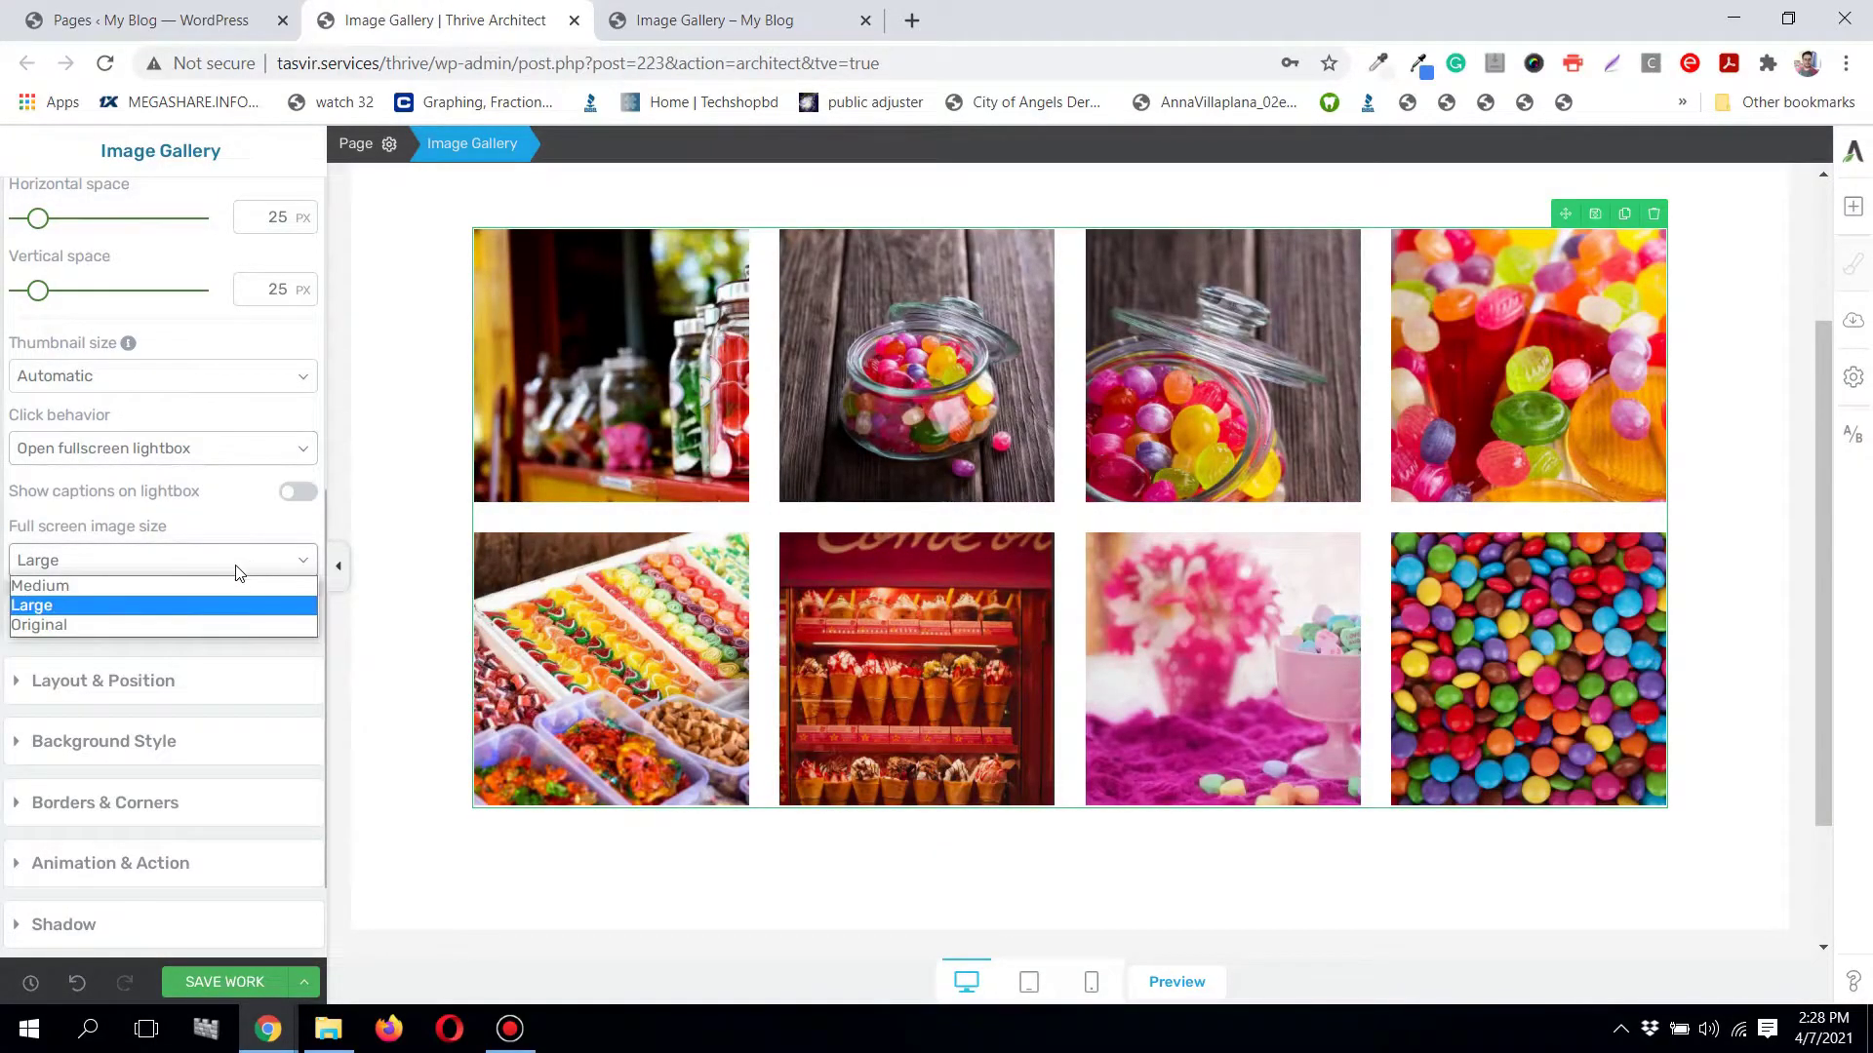
pyautogui.click(198, 616)
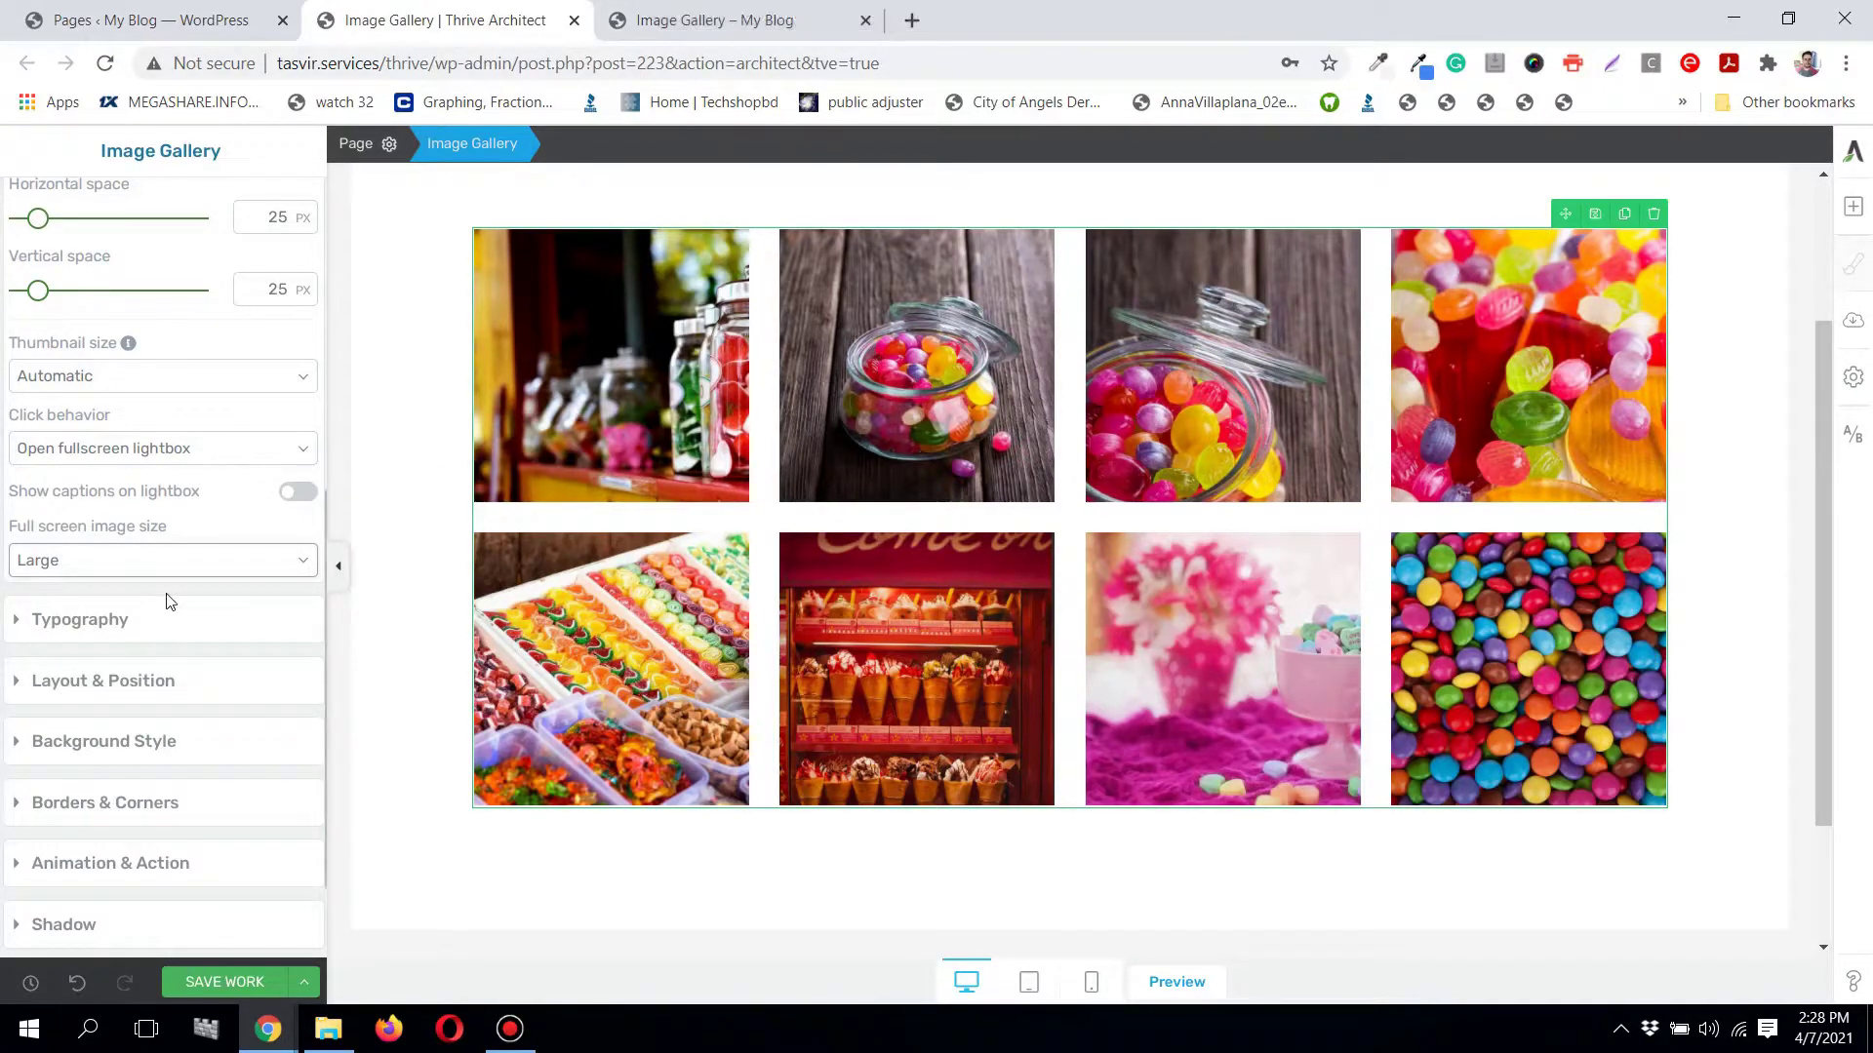
pyautogui.scroll(-2, 146, 546)
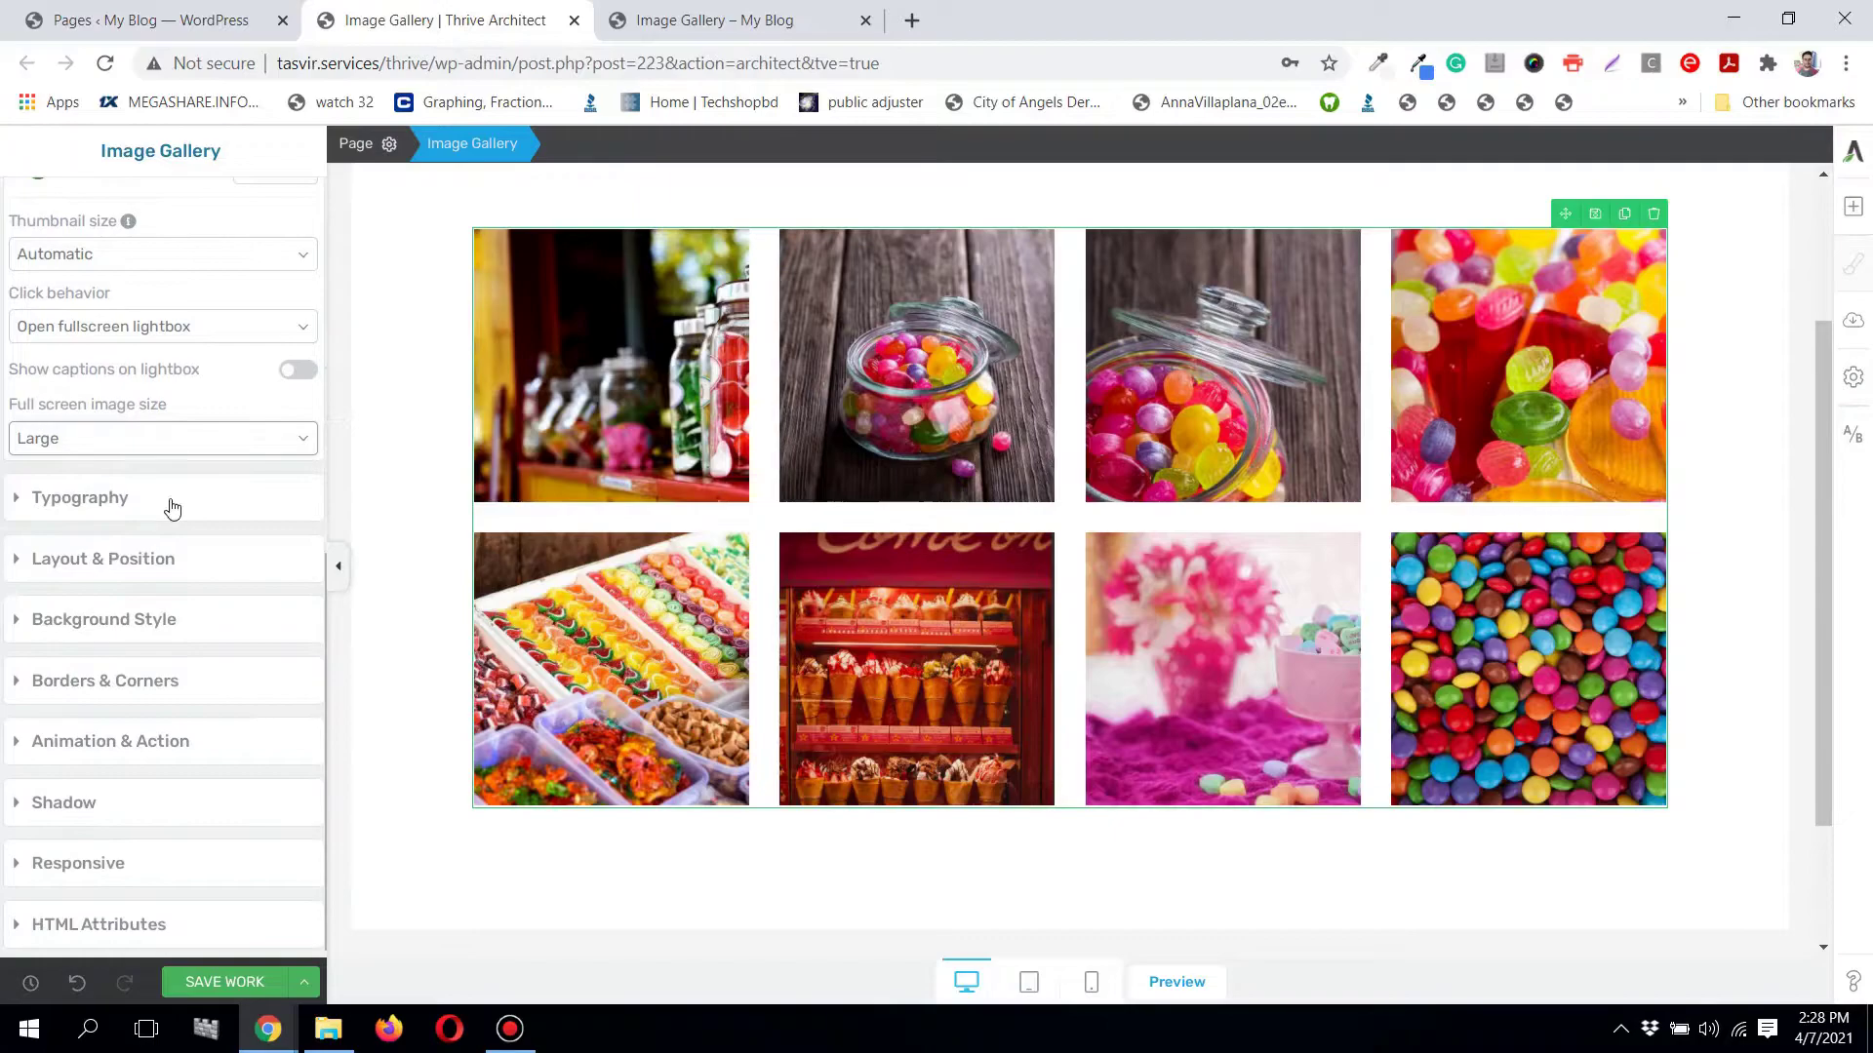
pyautogui.click(171, 506)
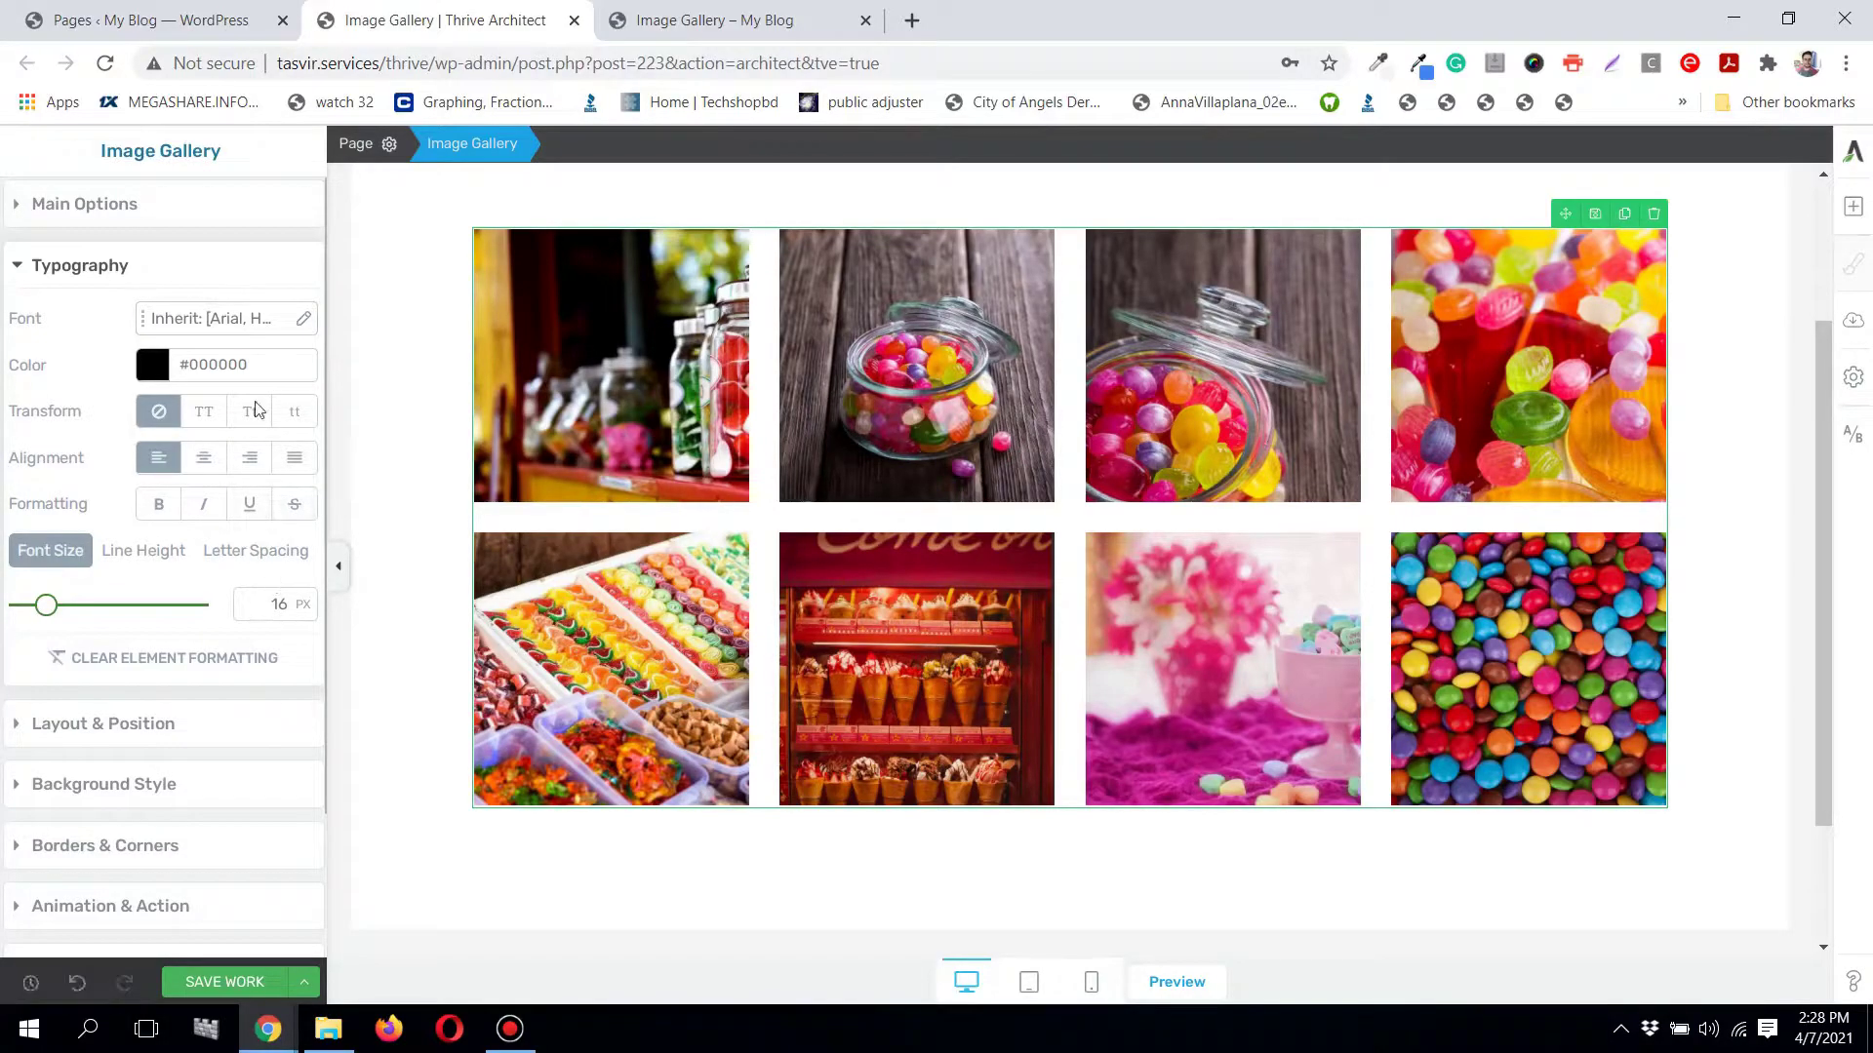
pyautogui.click(217, 264)
# Step: Set the gallery's top margin to 0 px in the layout and position settings
pyautogui.click(188, 339)
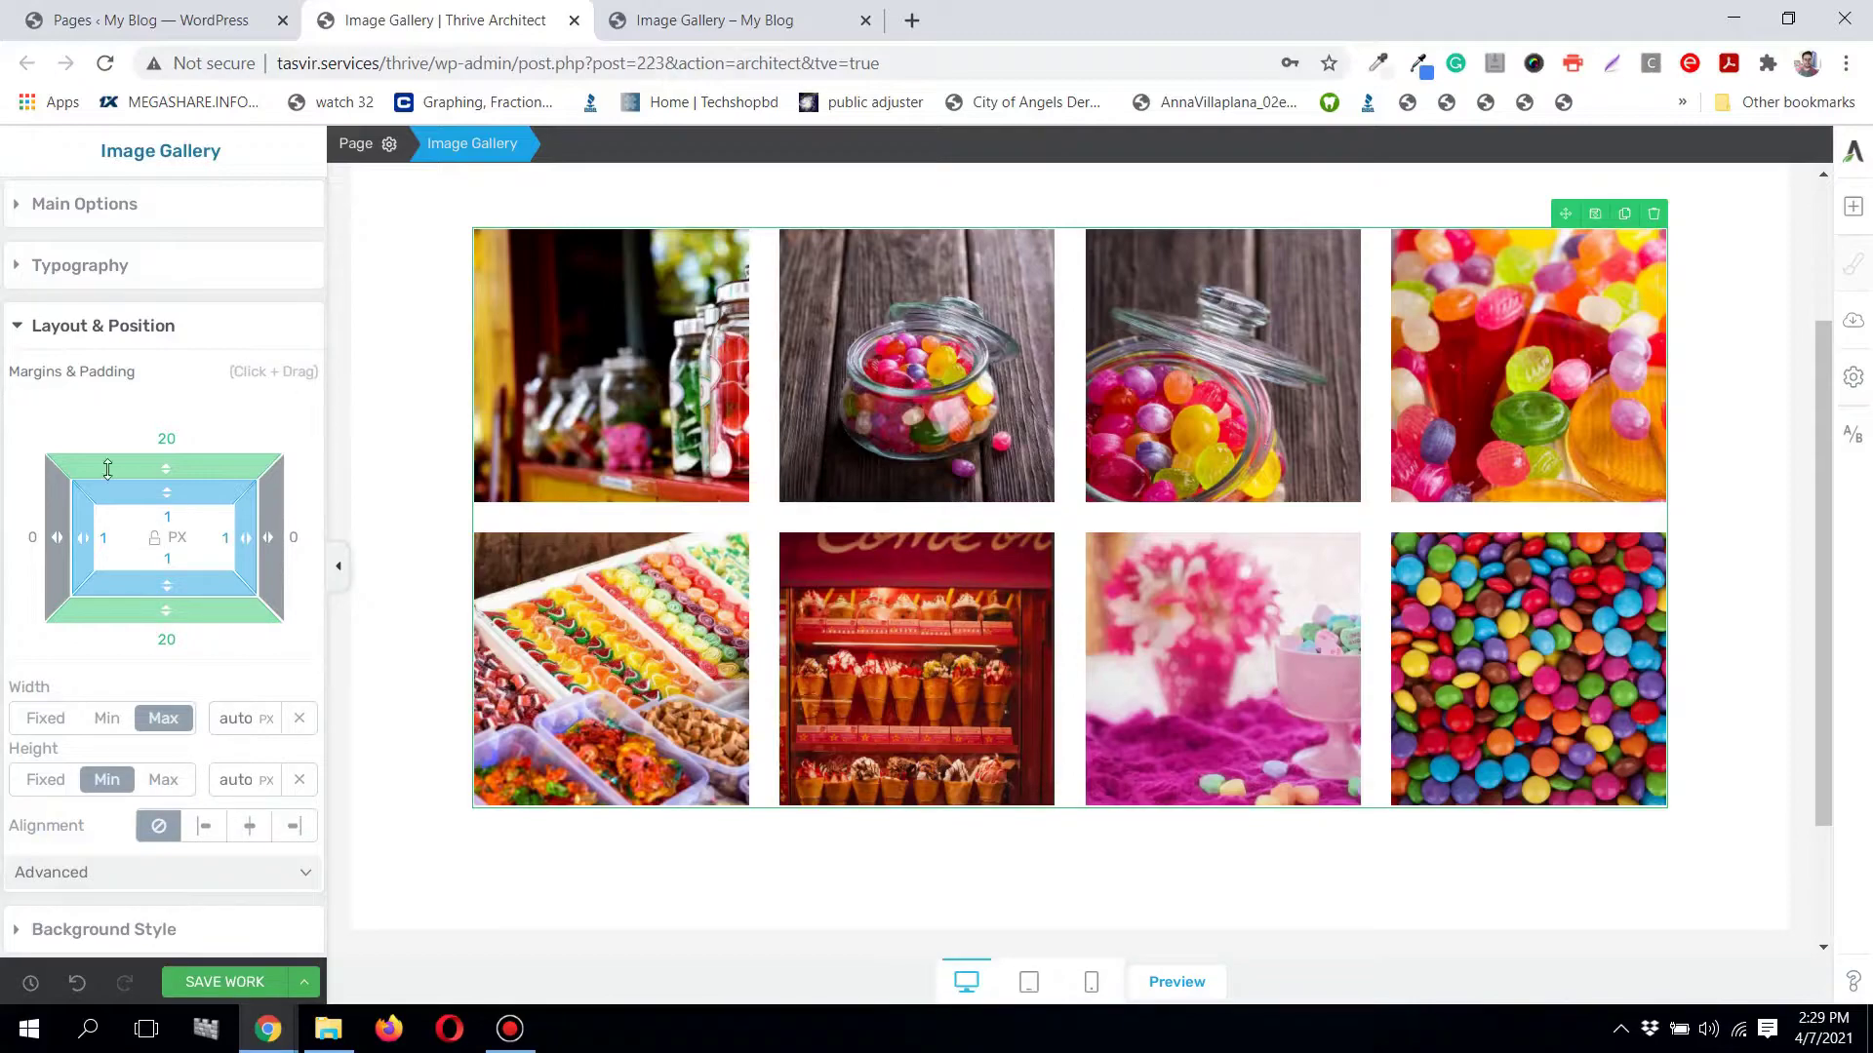
pyautogui.moveTo(176, 465)
pyautogui.mouseDown()
pyautogui.moveTo(176, 363)
pyautogui.moveTo(169, 459)
pyautogui.mouseUp()
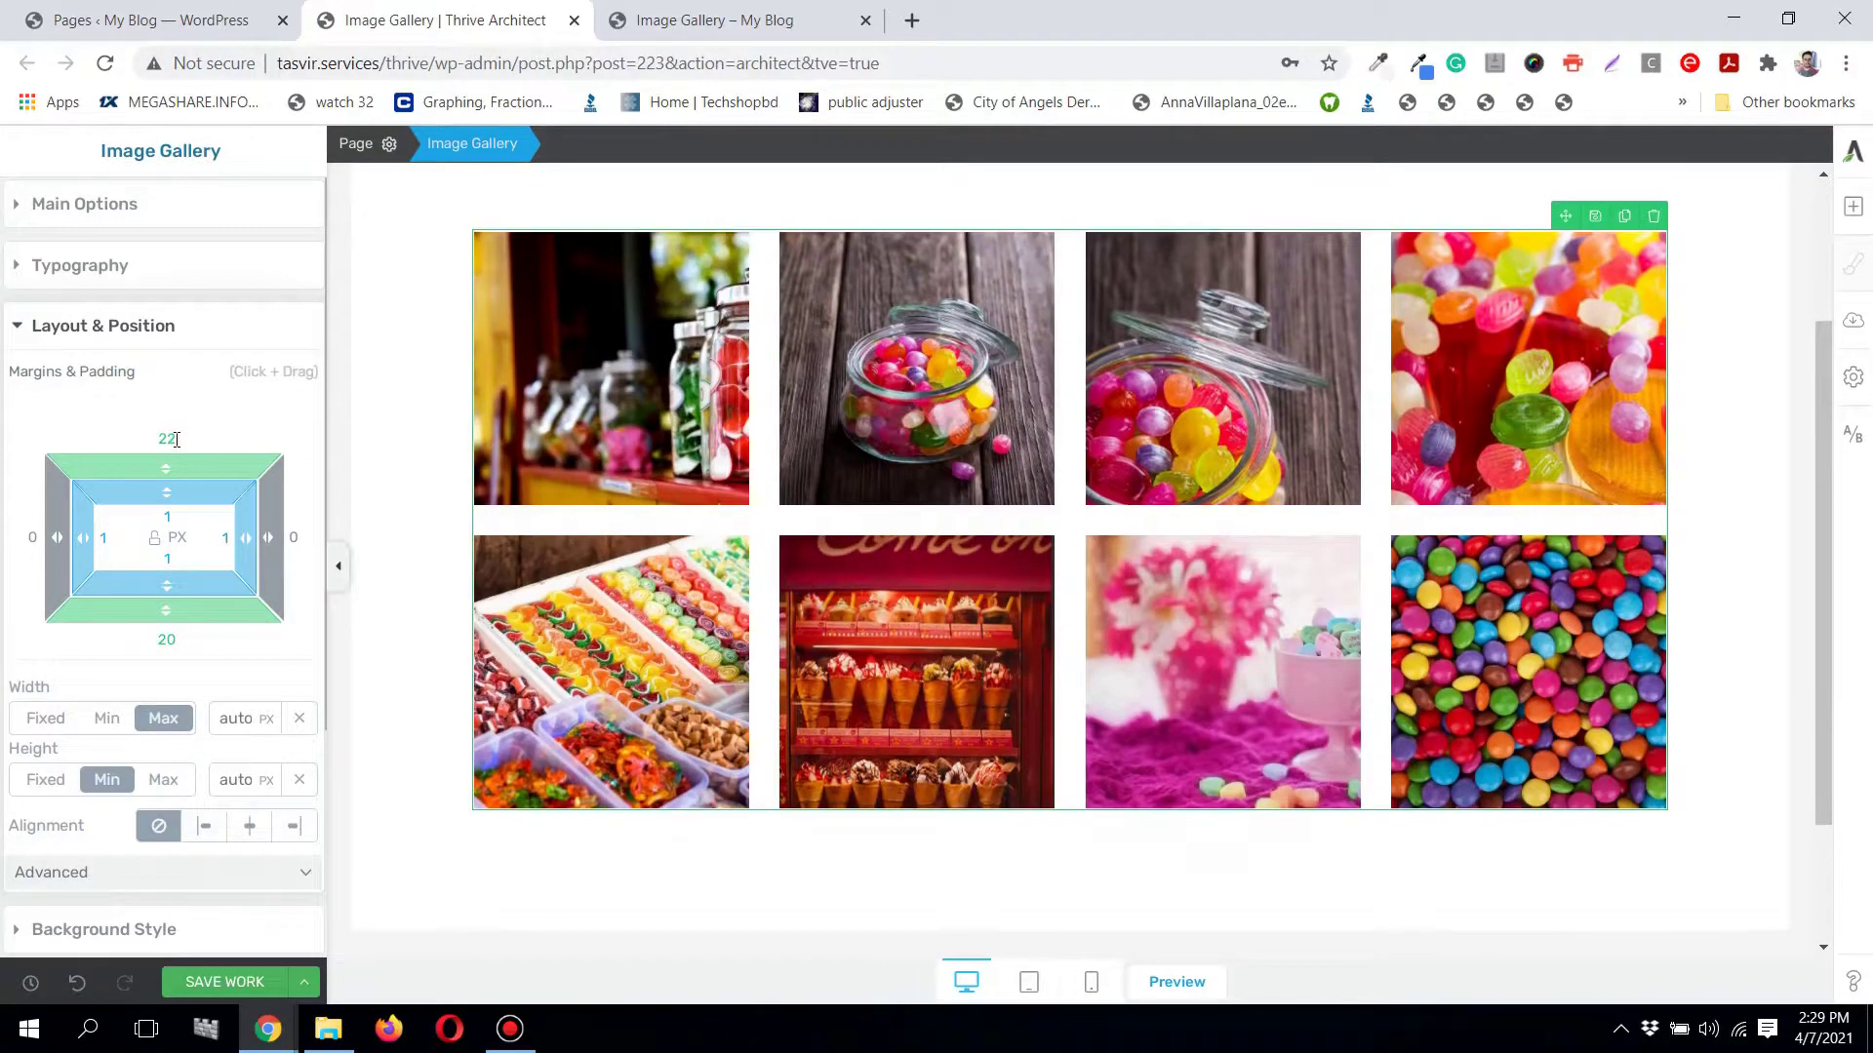
pyautogui.doubleClick(177, 439)
pyautogui.write('0')
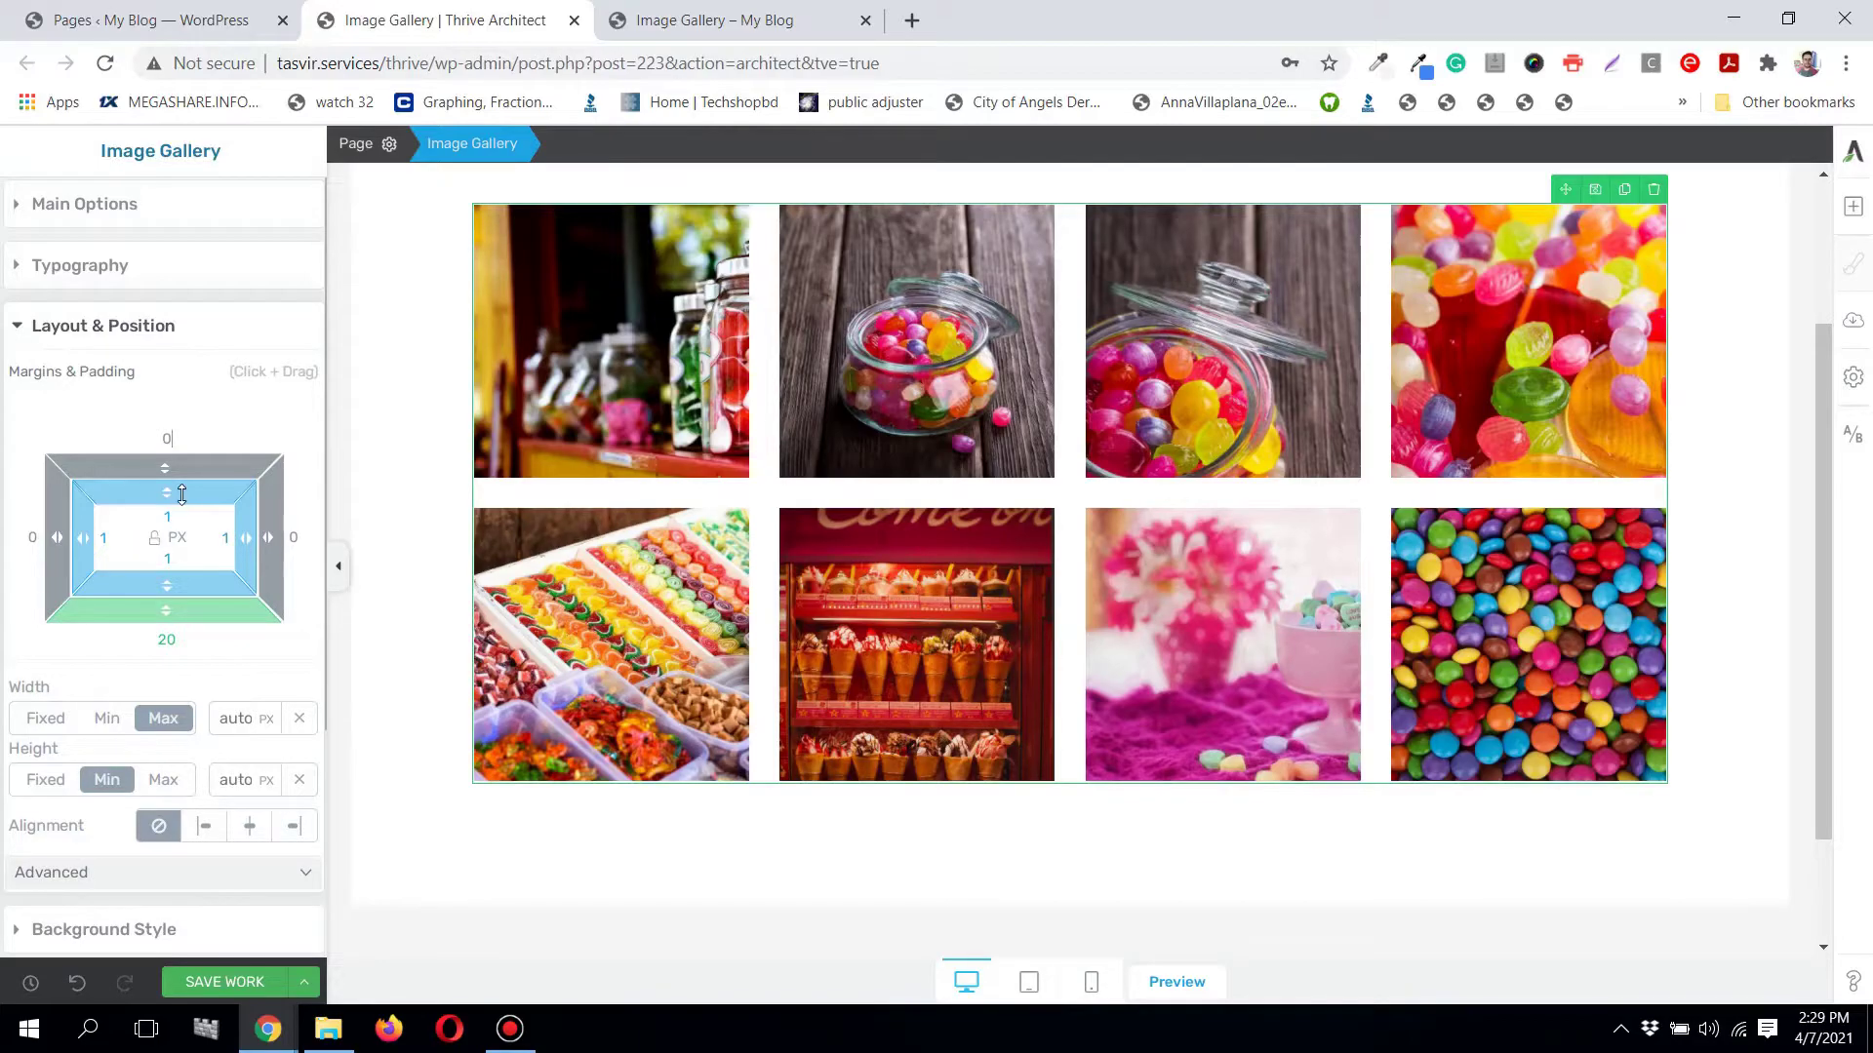
# Step: Set the gallery's top padding to 0 px
pyautogui.moveTo(174, 530); pyautogui.dragTo(164, 549)
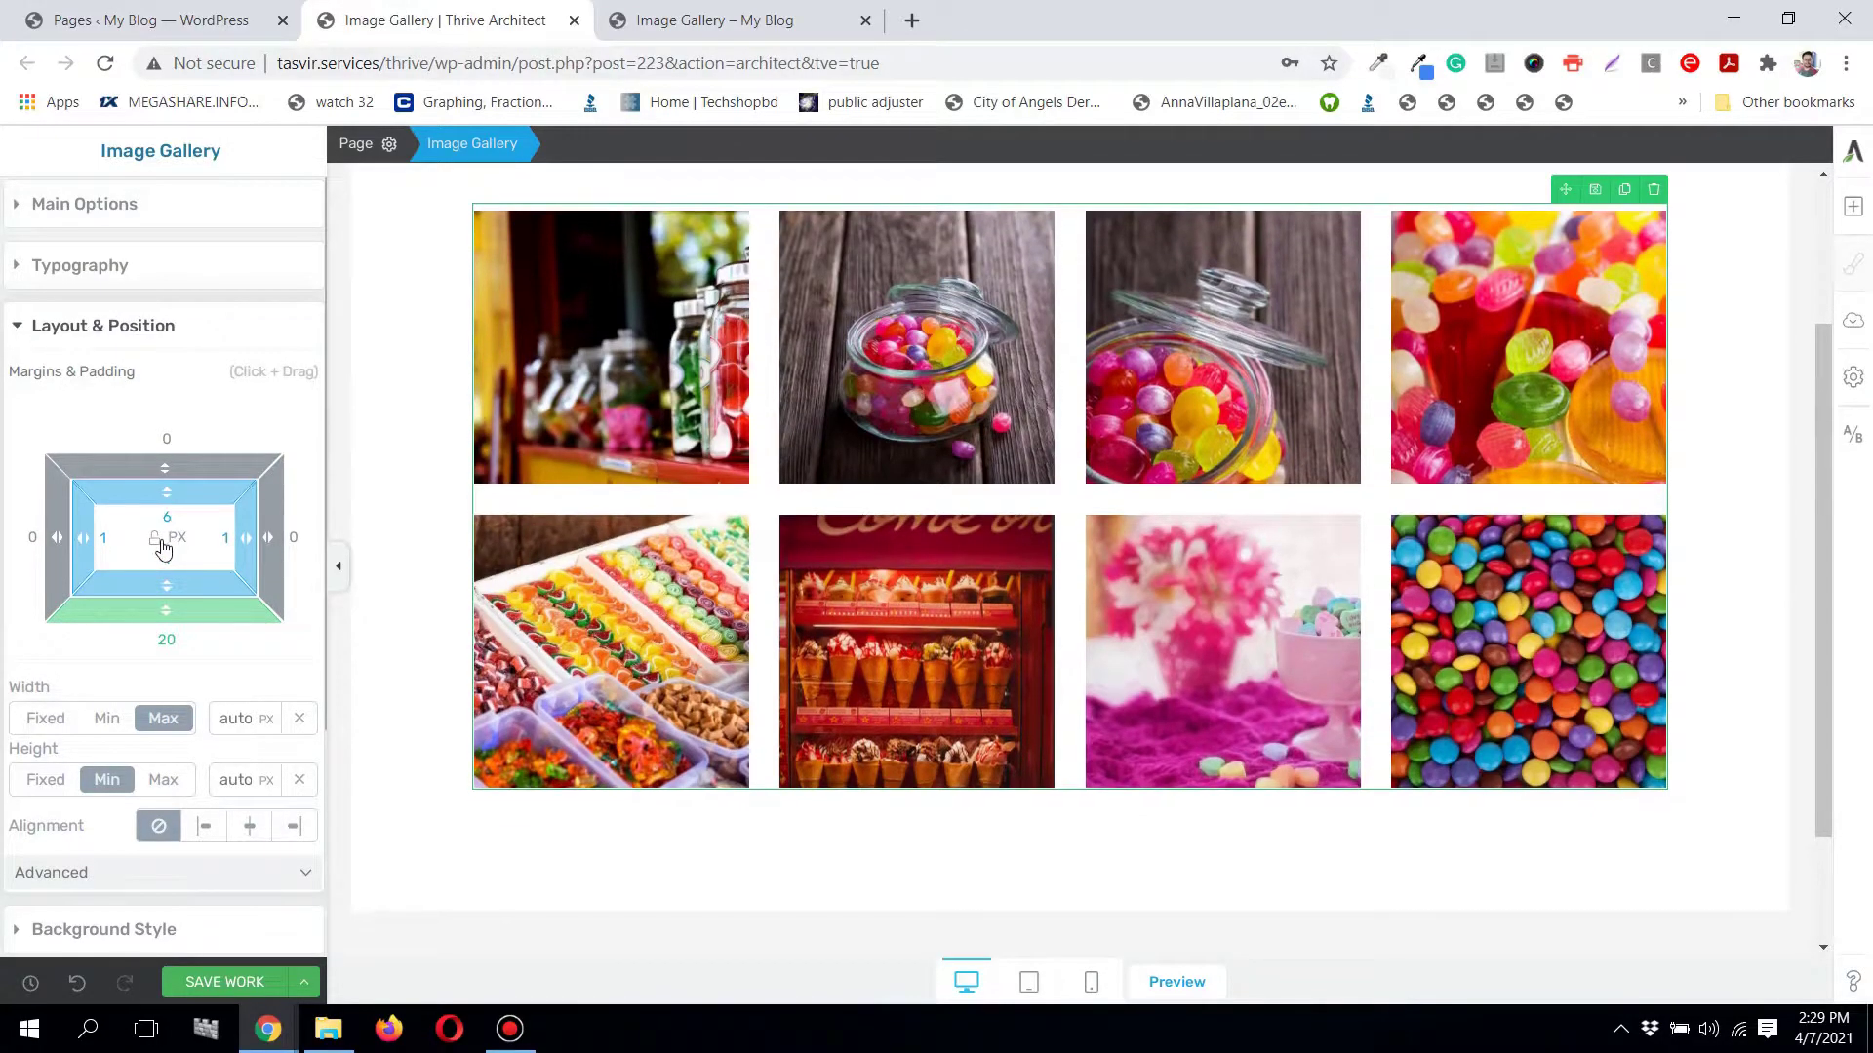
pyautogui.write('0')
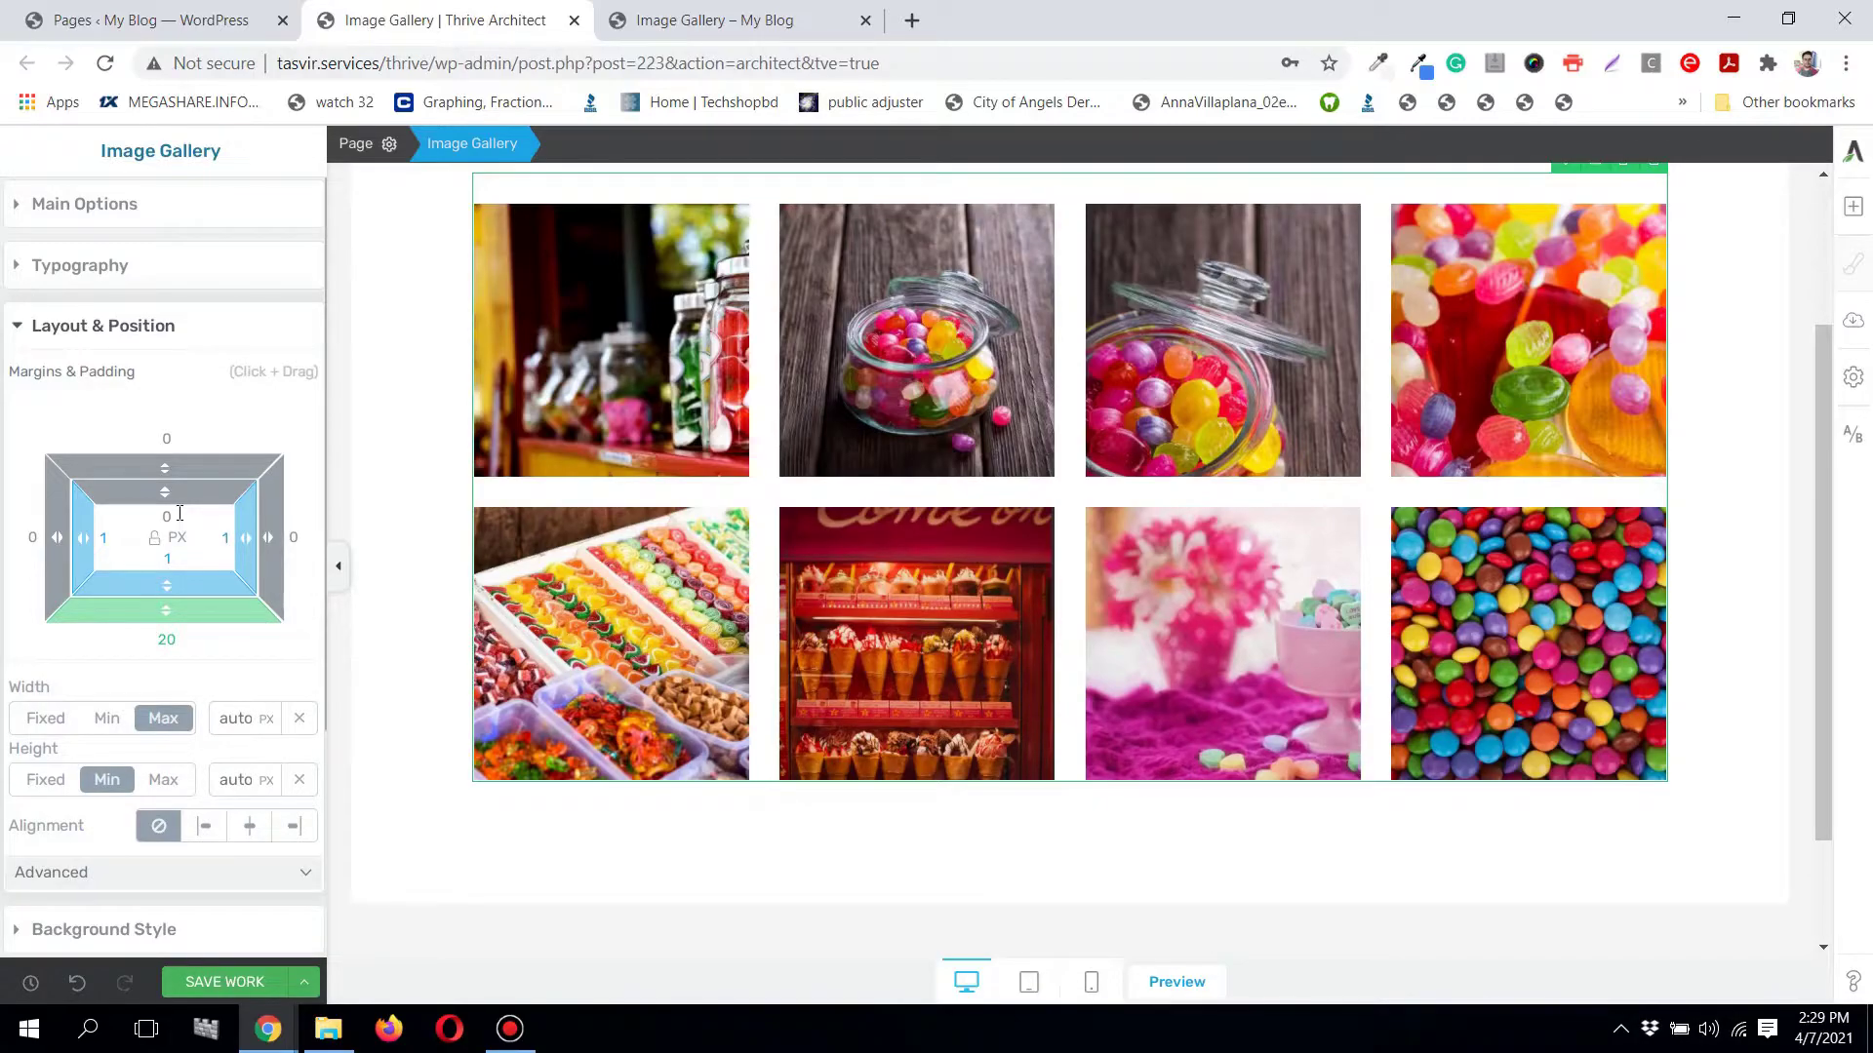
pyautogui.scroll(1, 780, 426)
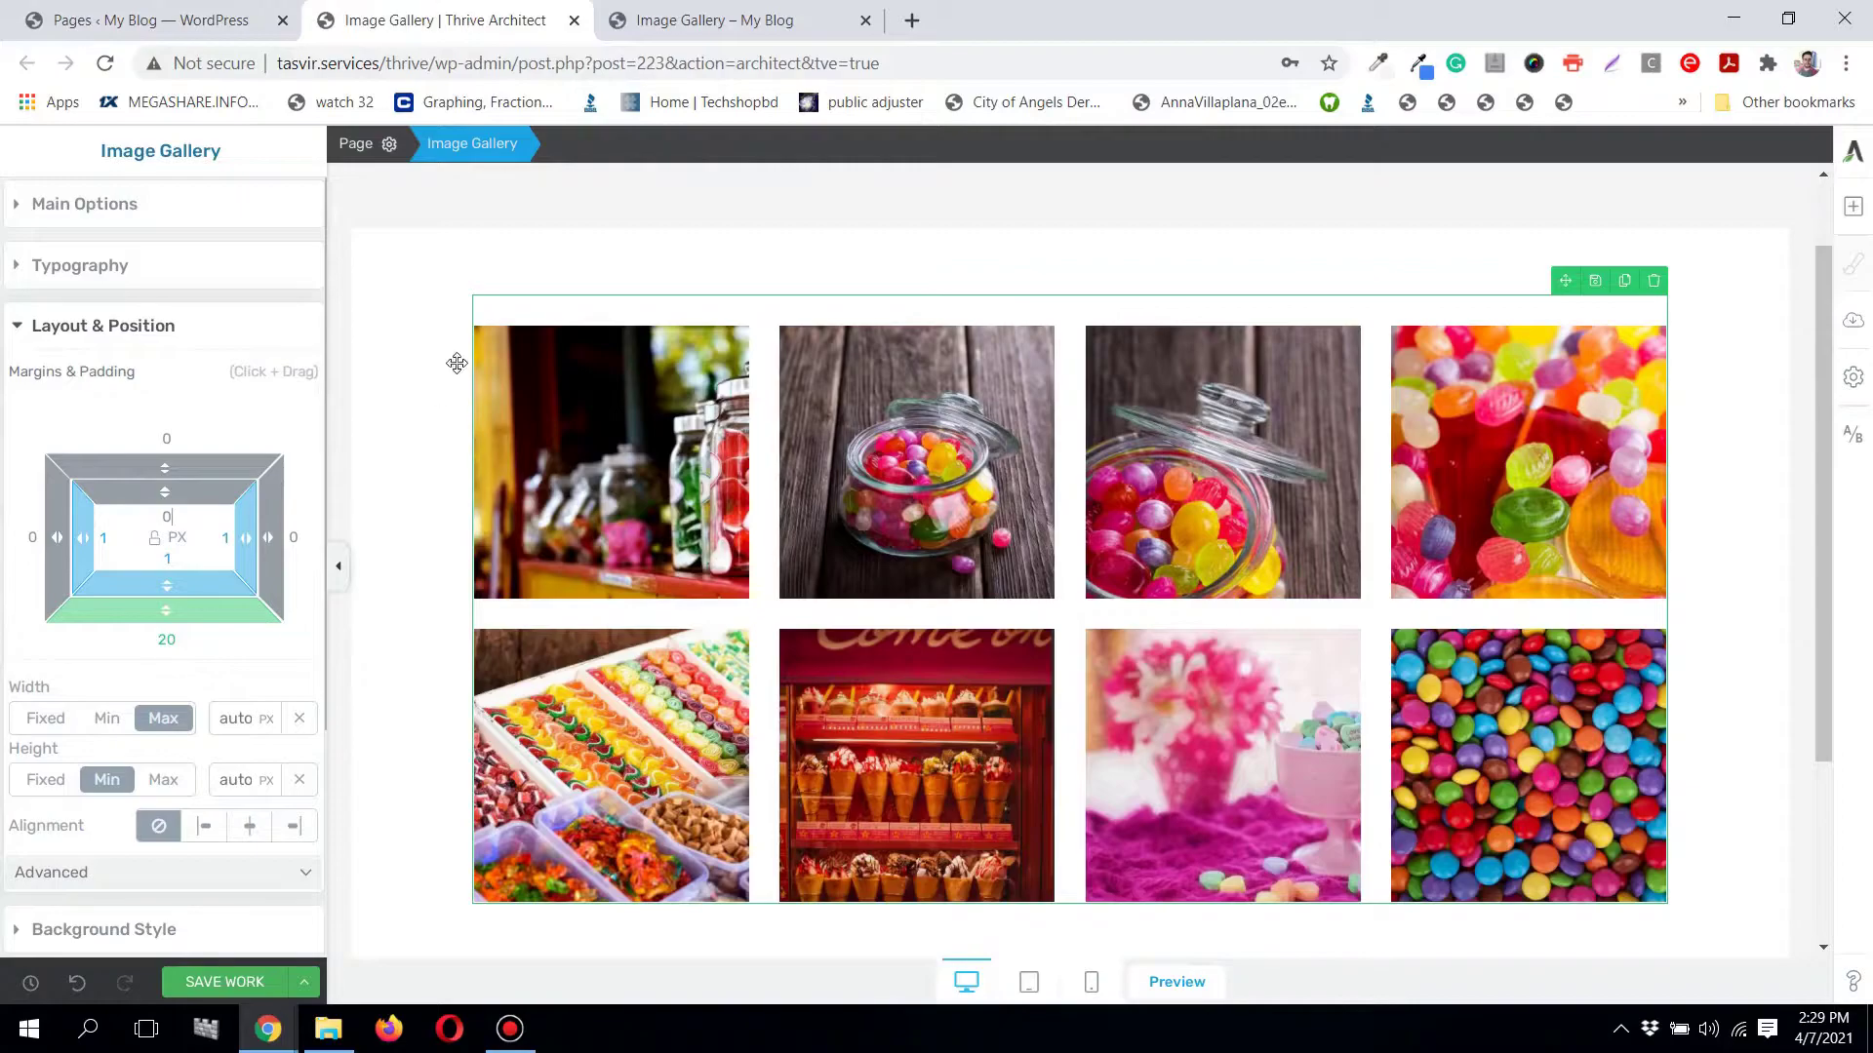
# Step: Try a red #e11919 background color behind the gallery and cancel the color change
pyautogui.scroll(-1, 154, 443)
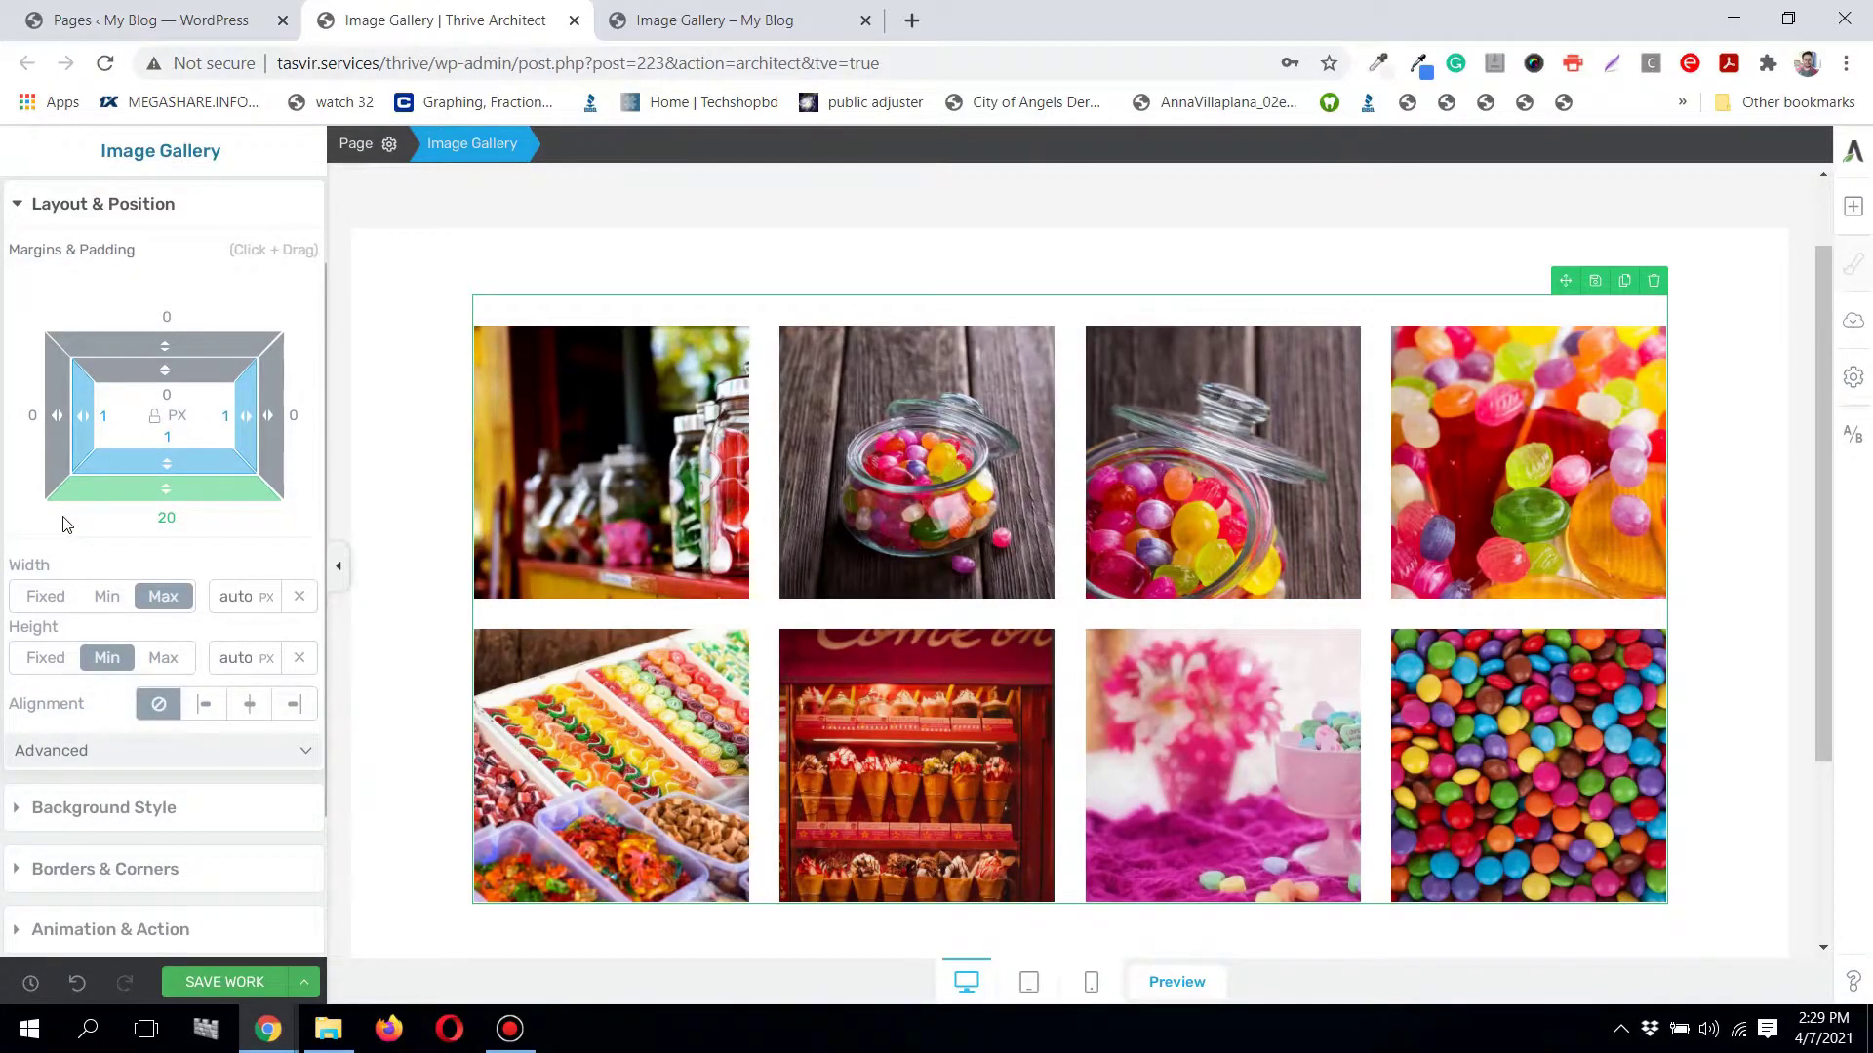
pyautogui.scroll(-1, 87, 556)
pyautogui.scroll(-1, 104, 598)
pyautogui.click(201, 610)
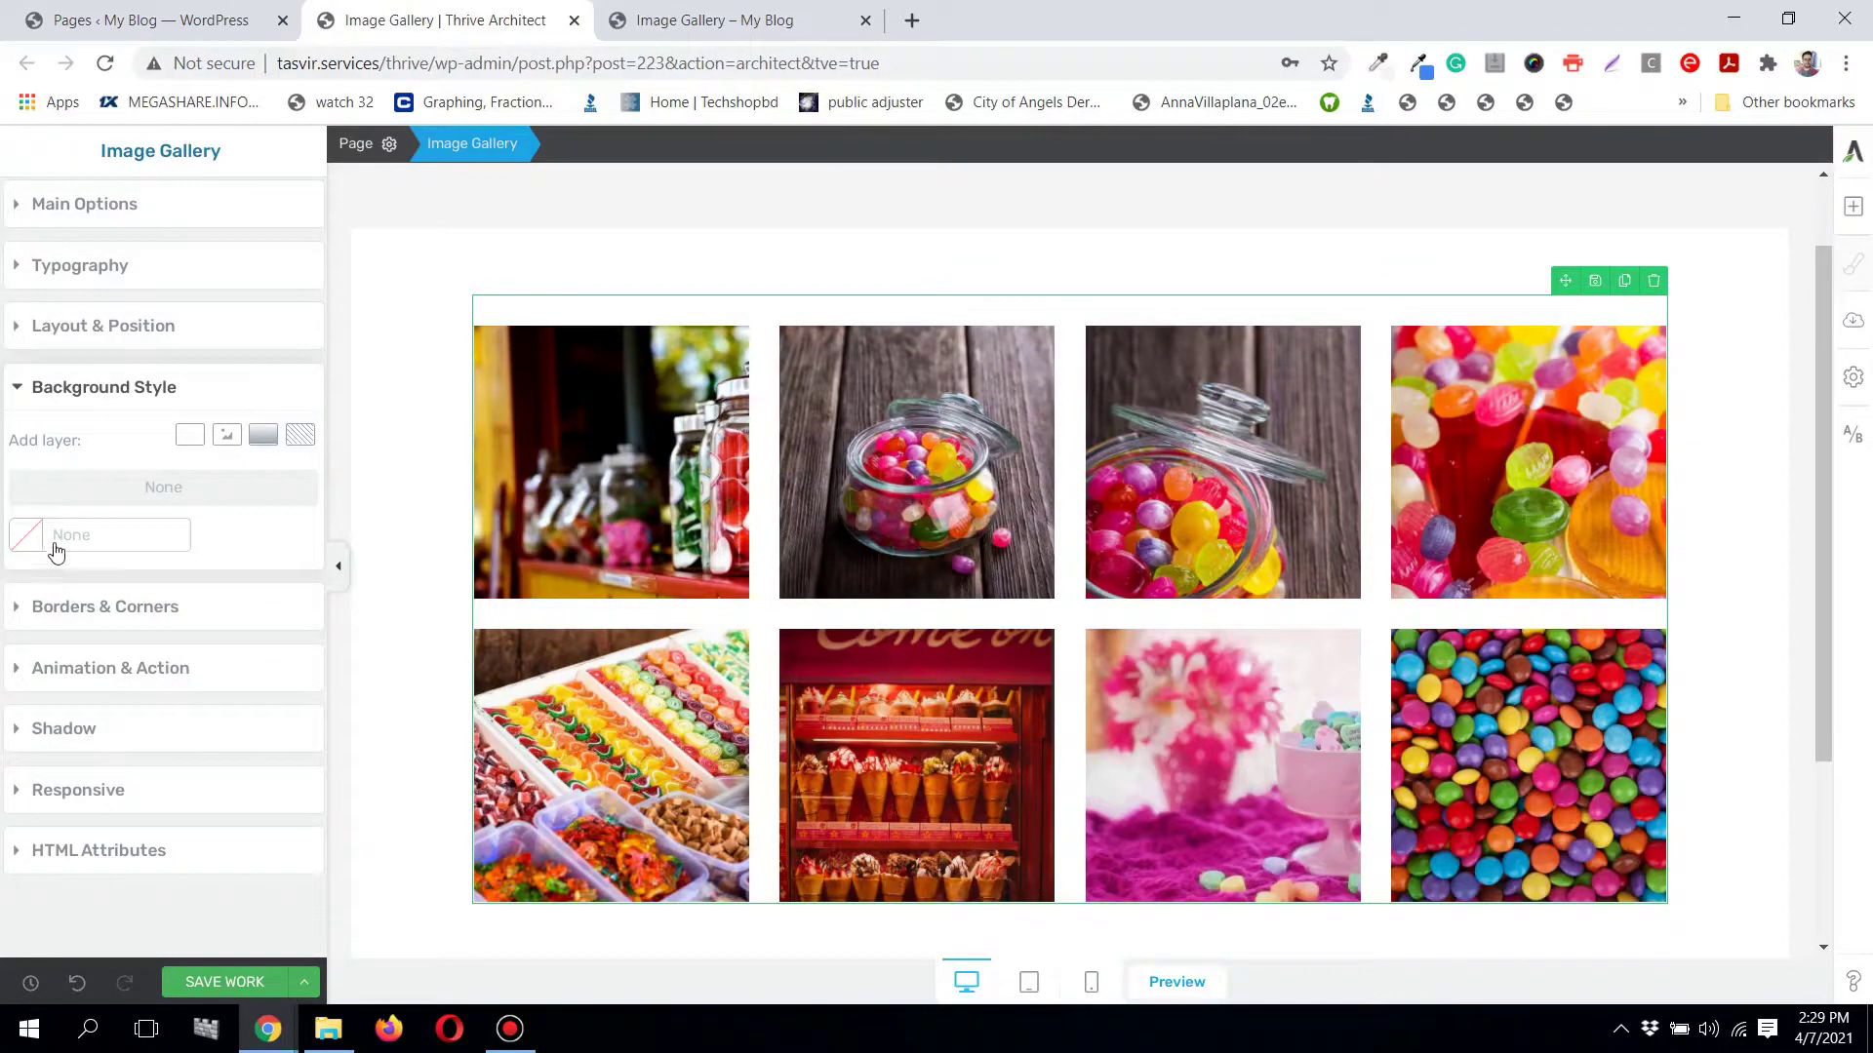
pyautogui.click(26, 535)
pyautogui.click(273, 535)
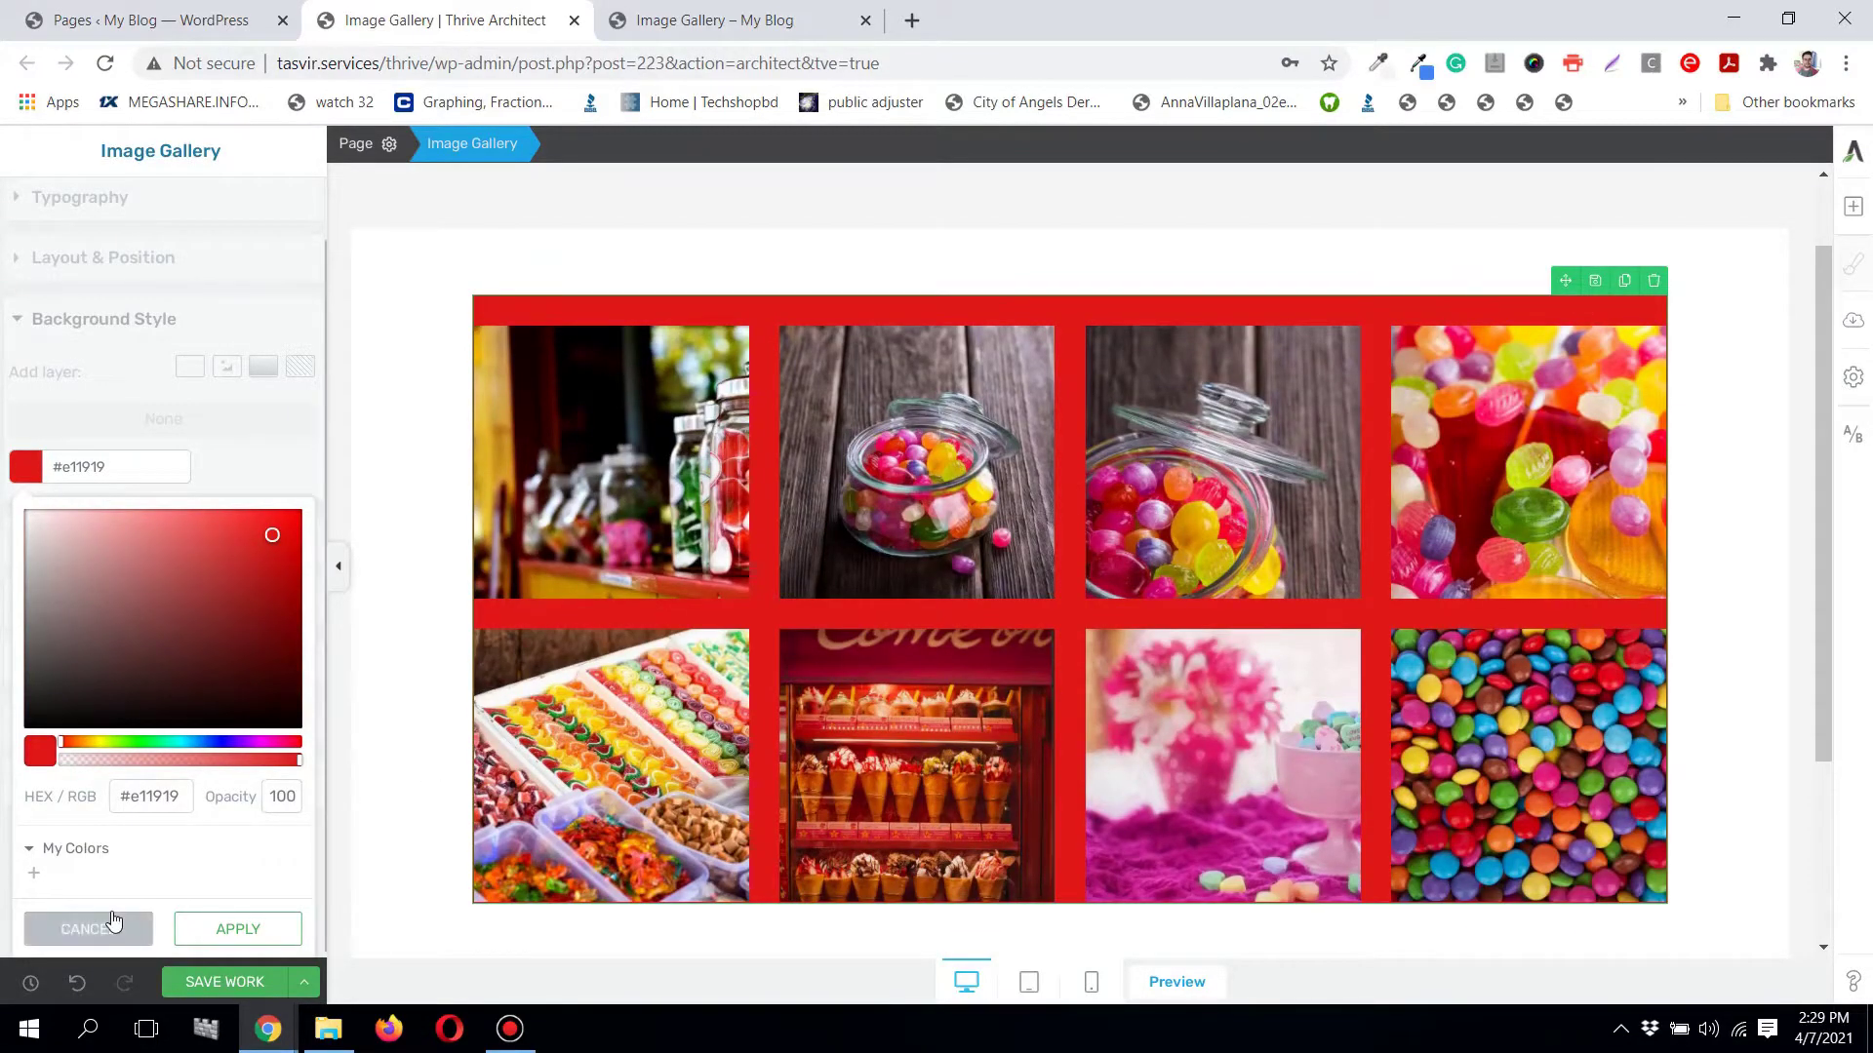
pyautogui.click(117, 923)
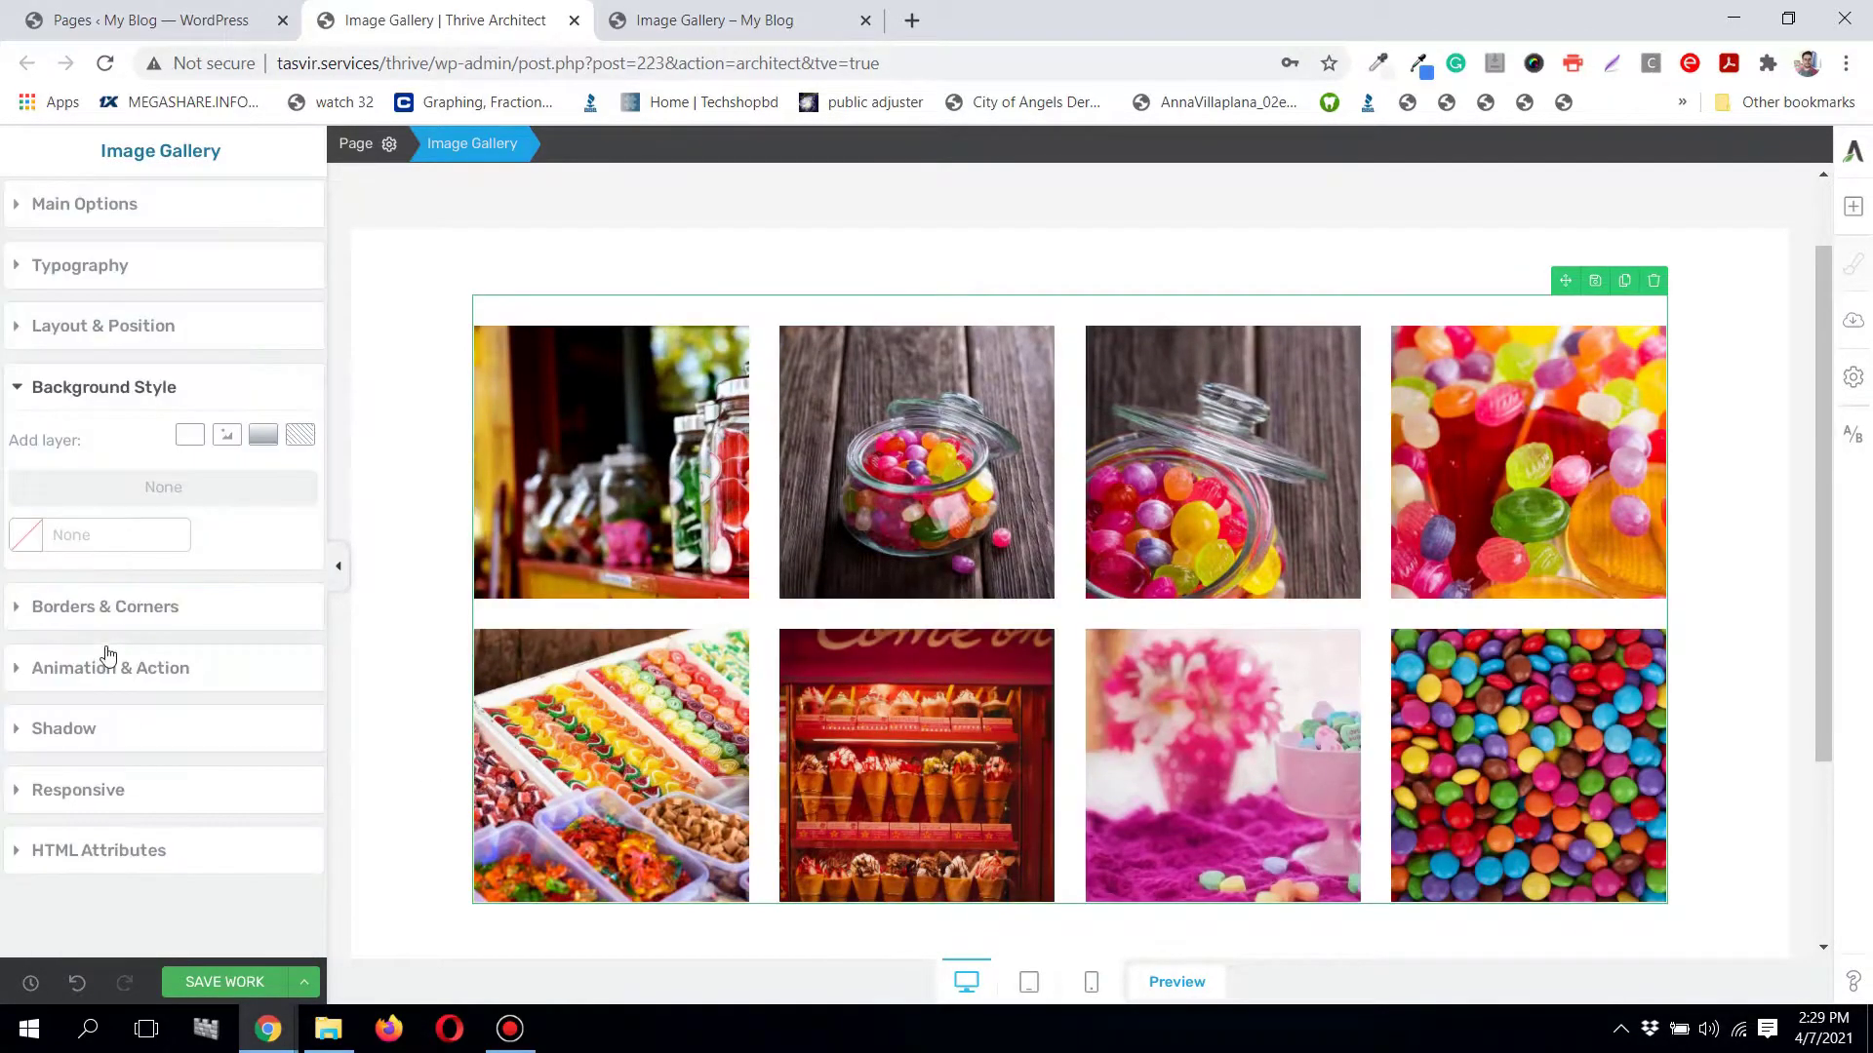
# Step: Check the gallery's border and corner settings, and return to its main options
pyautogui.click(136, 620)
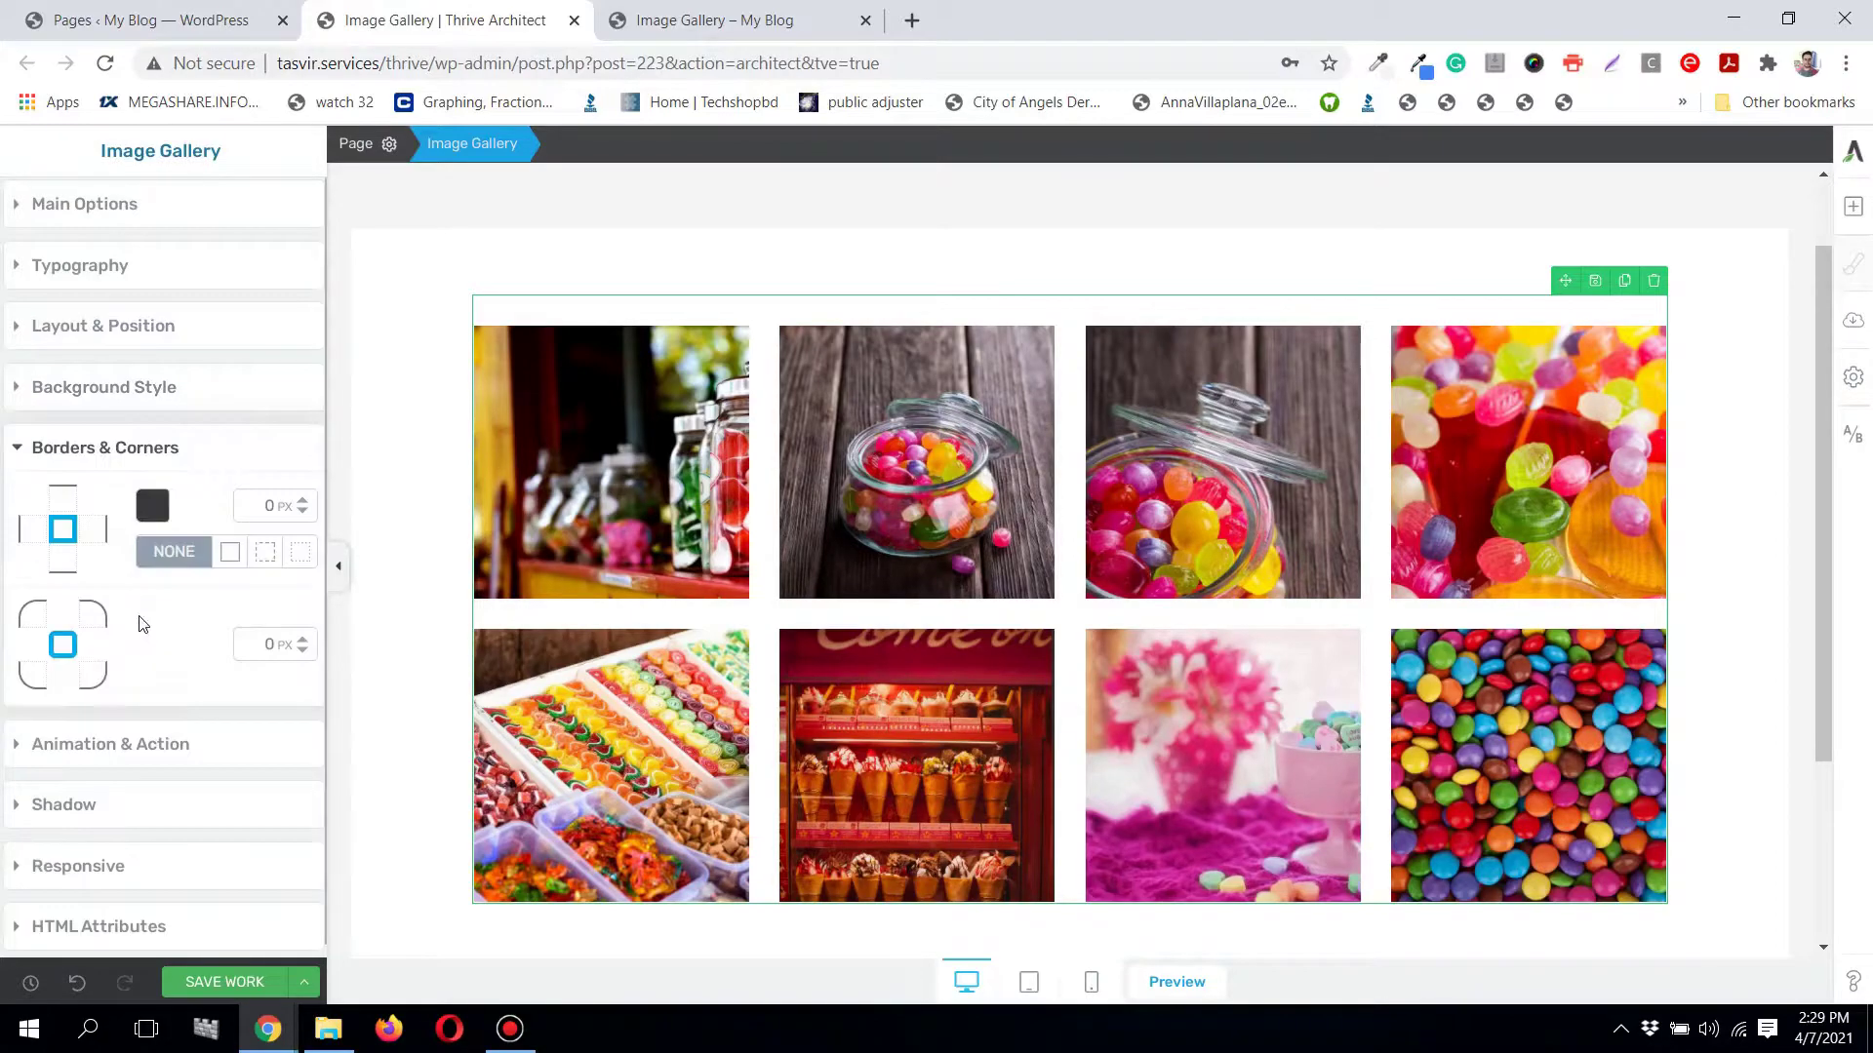
pyautogui.click(184, 449)
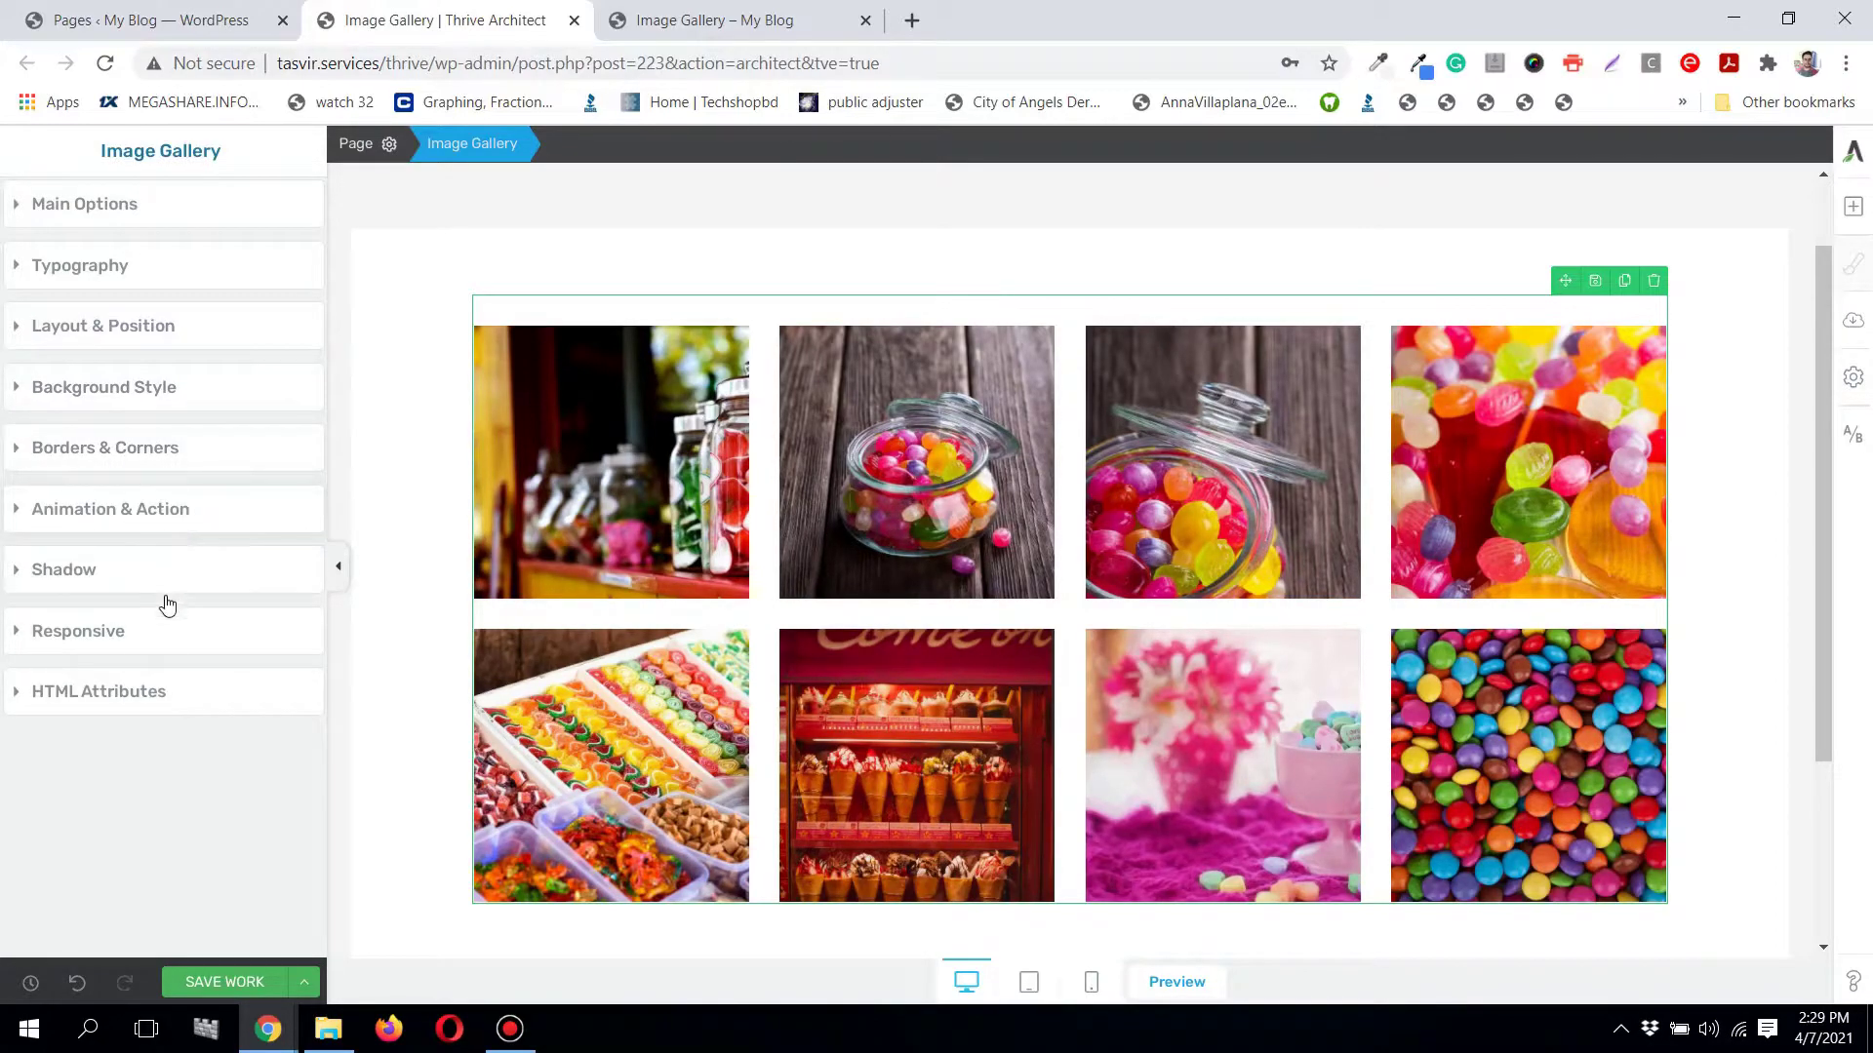
pyautogui.click(293, 224)
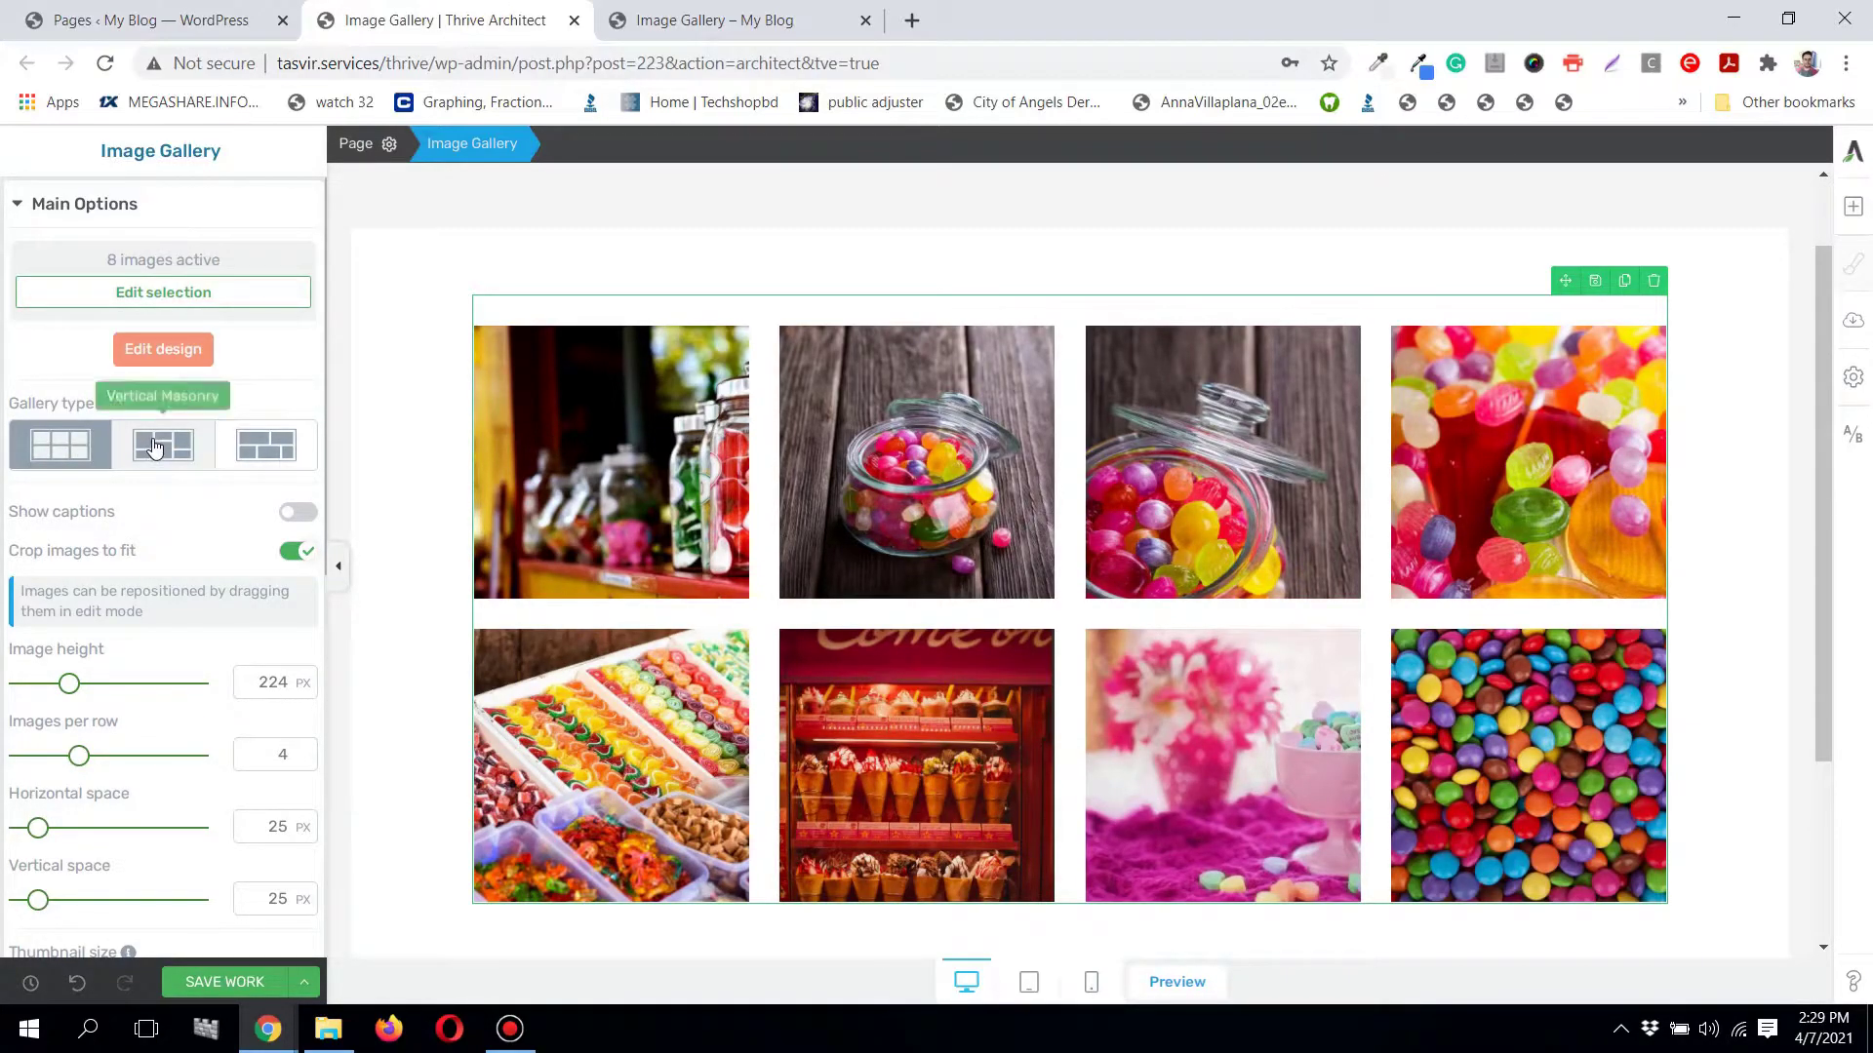
# Step: Switch the gallery type to Vertical Masonry and look over the new image arrangement
pyautogui.click(154, 447)
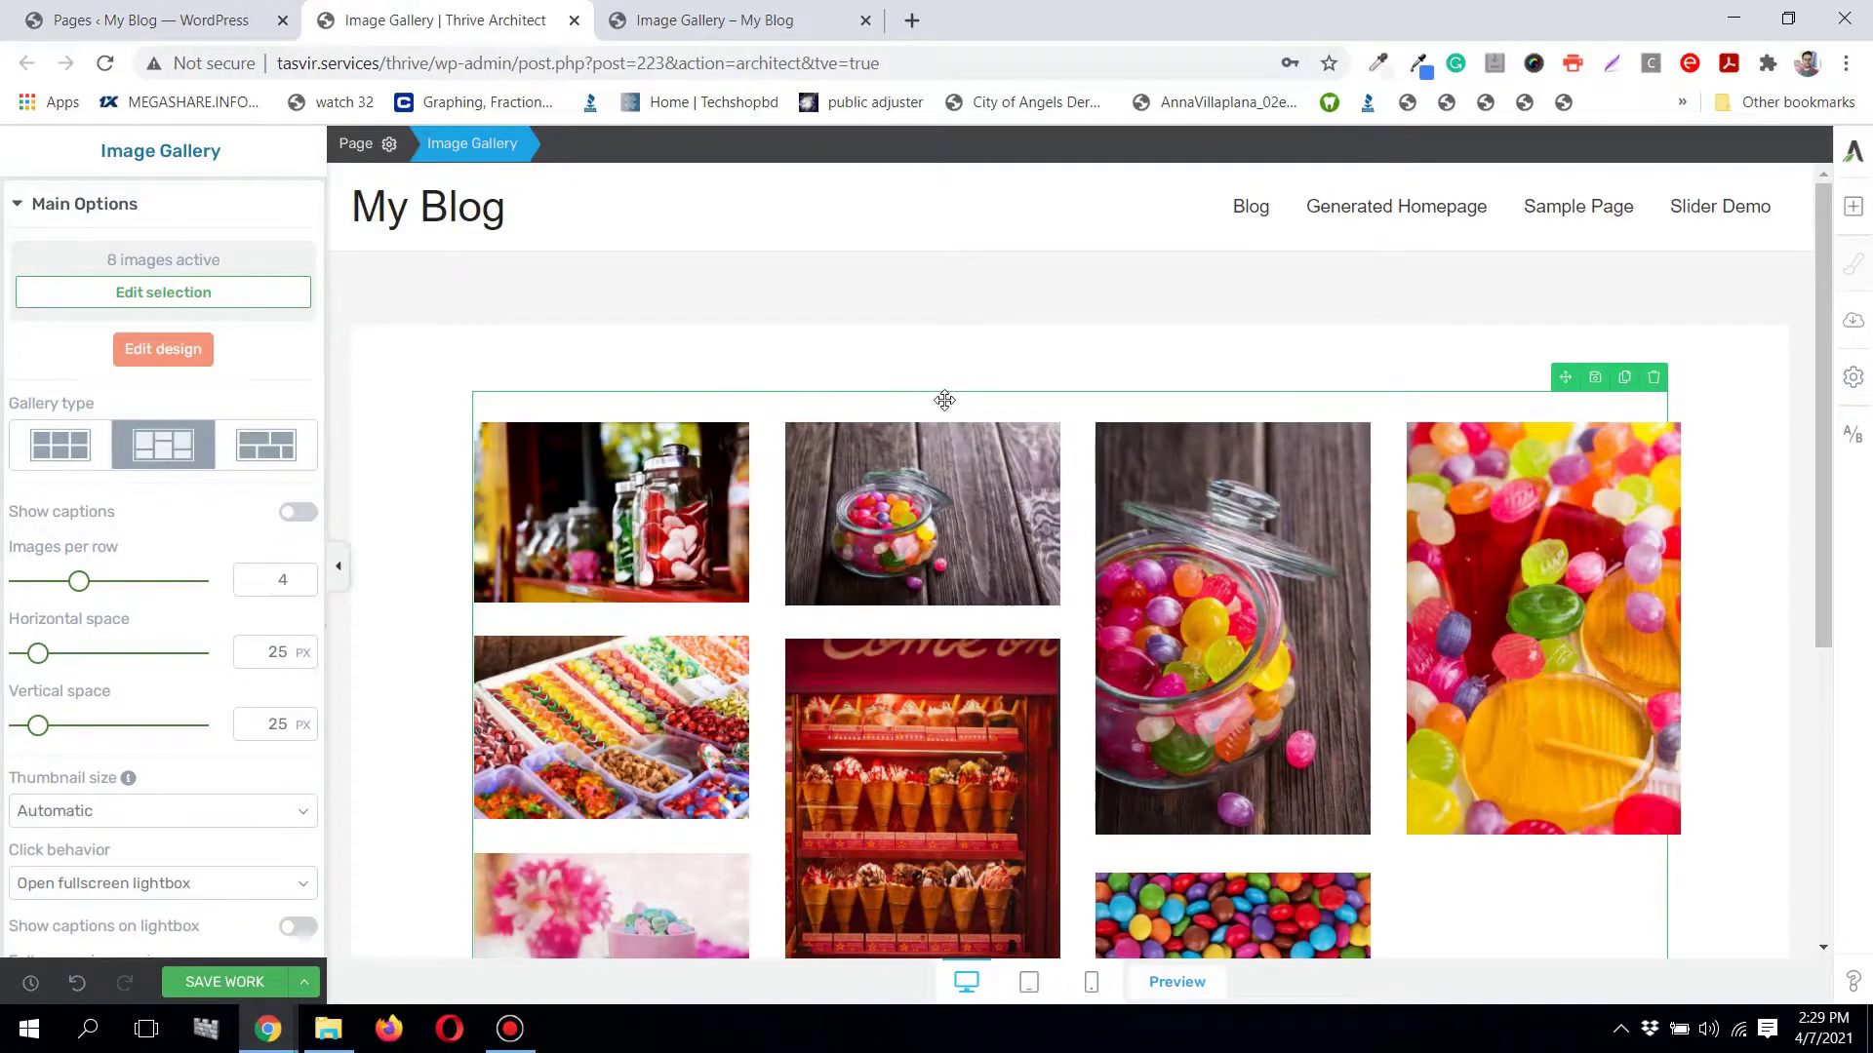
pyautogui.scroll(-1, 944, 400)
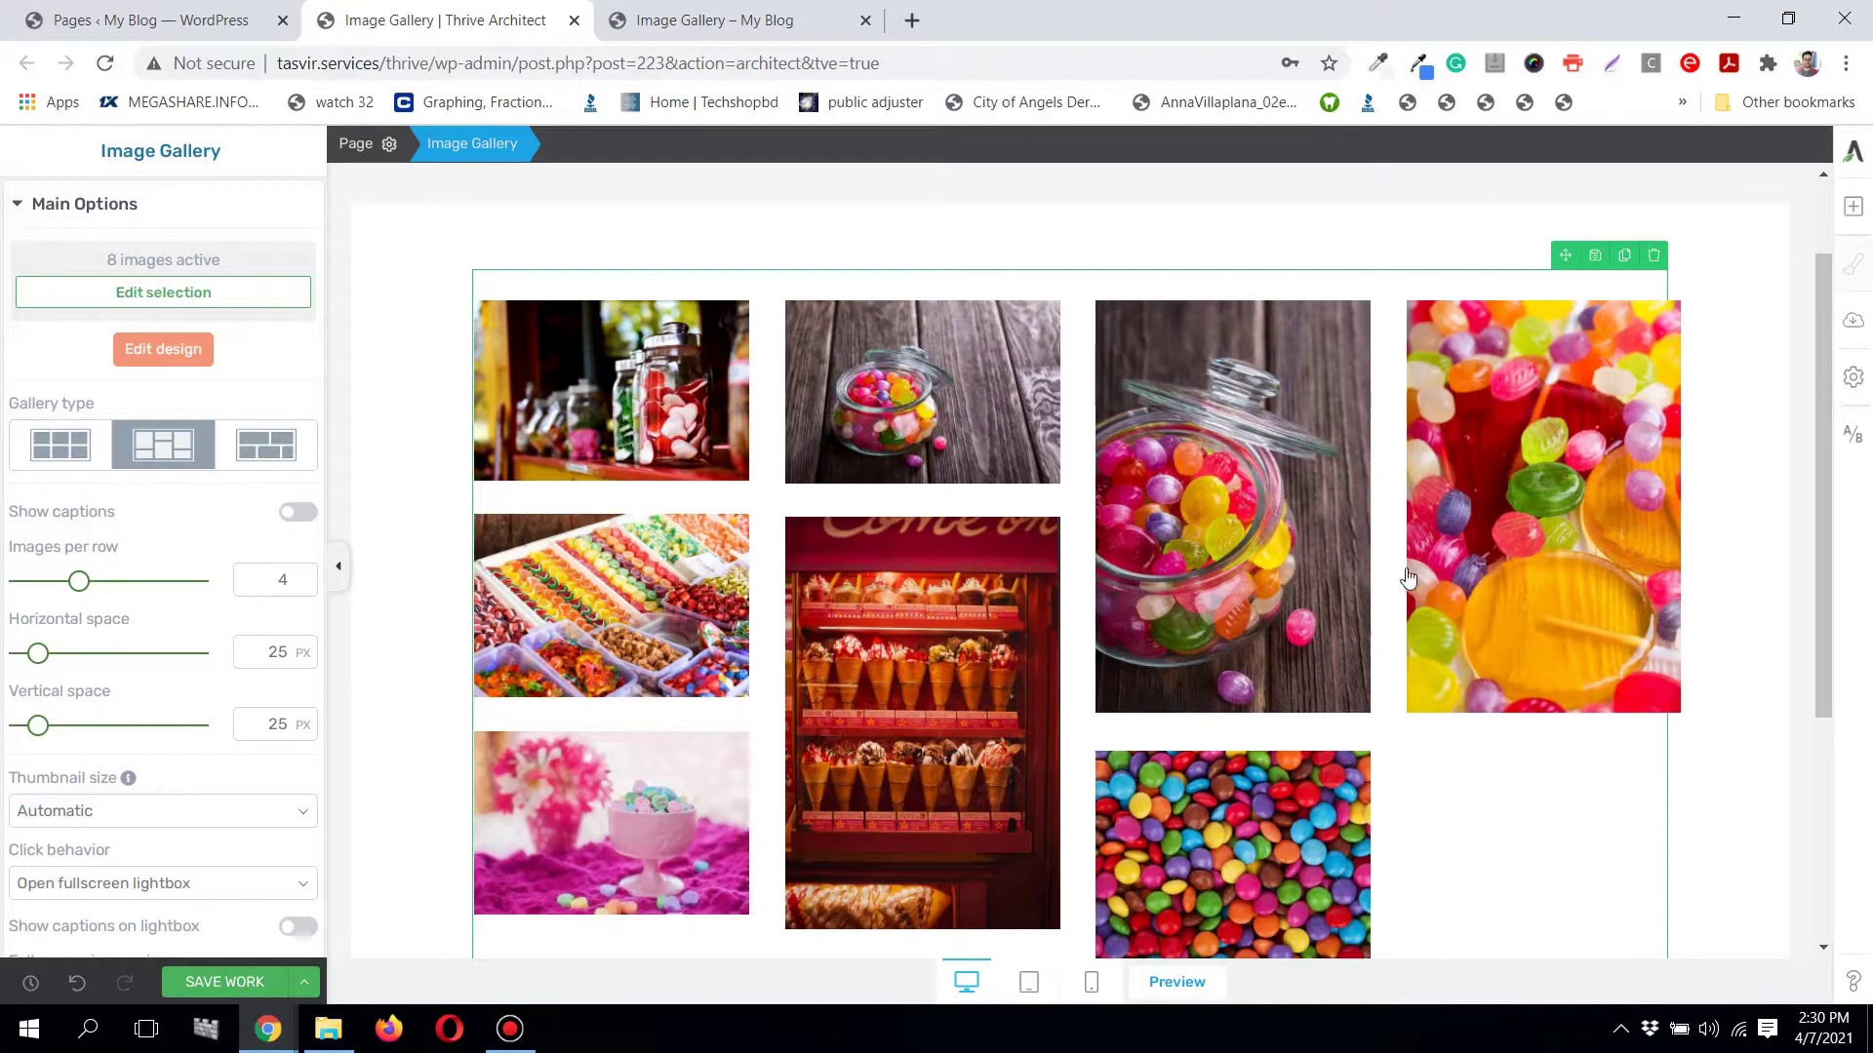
pyautogui.scroll(-1, 1409, 541)
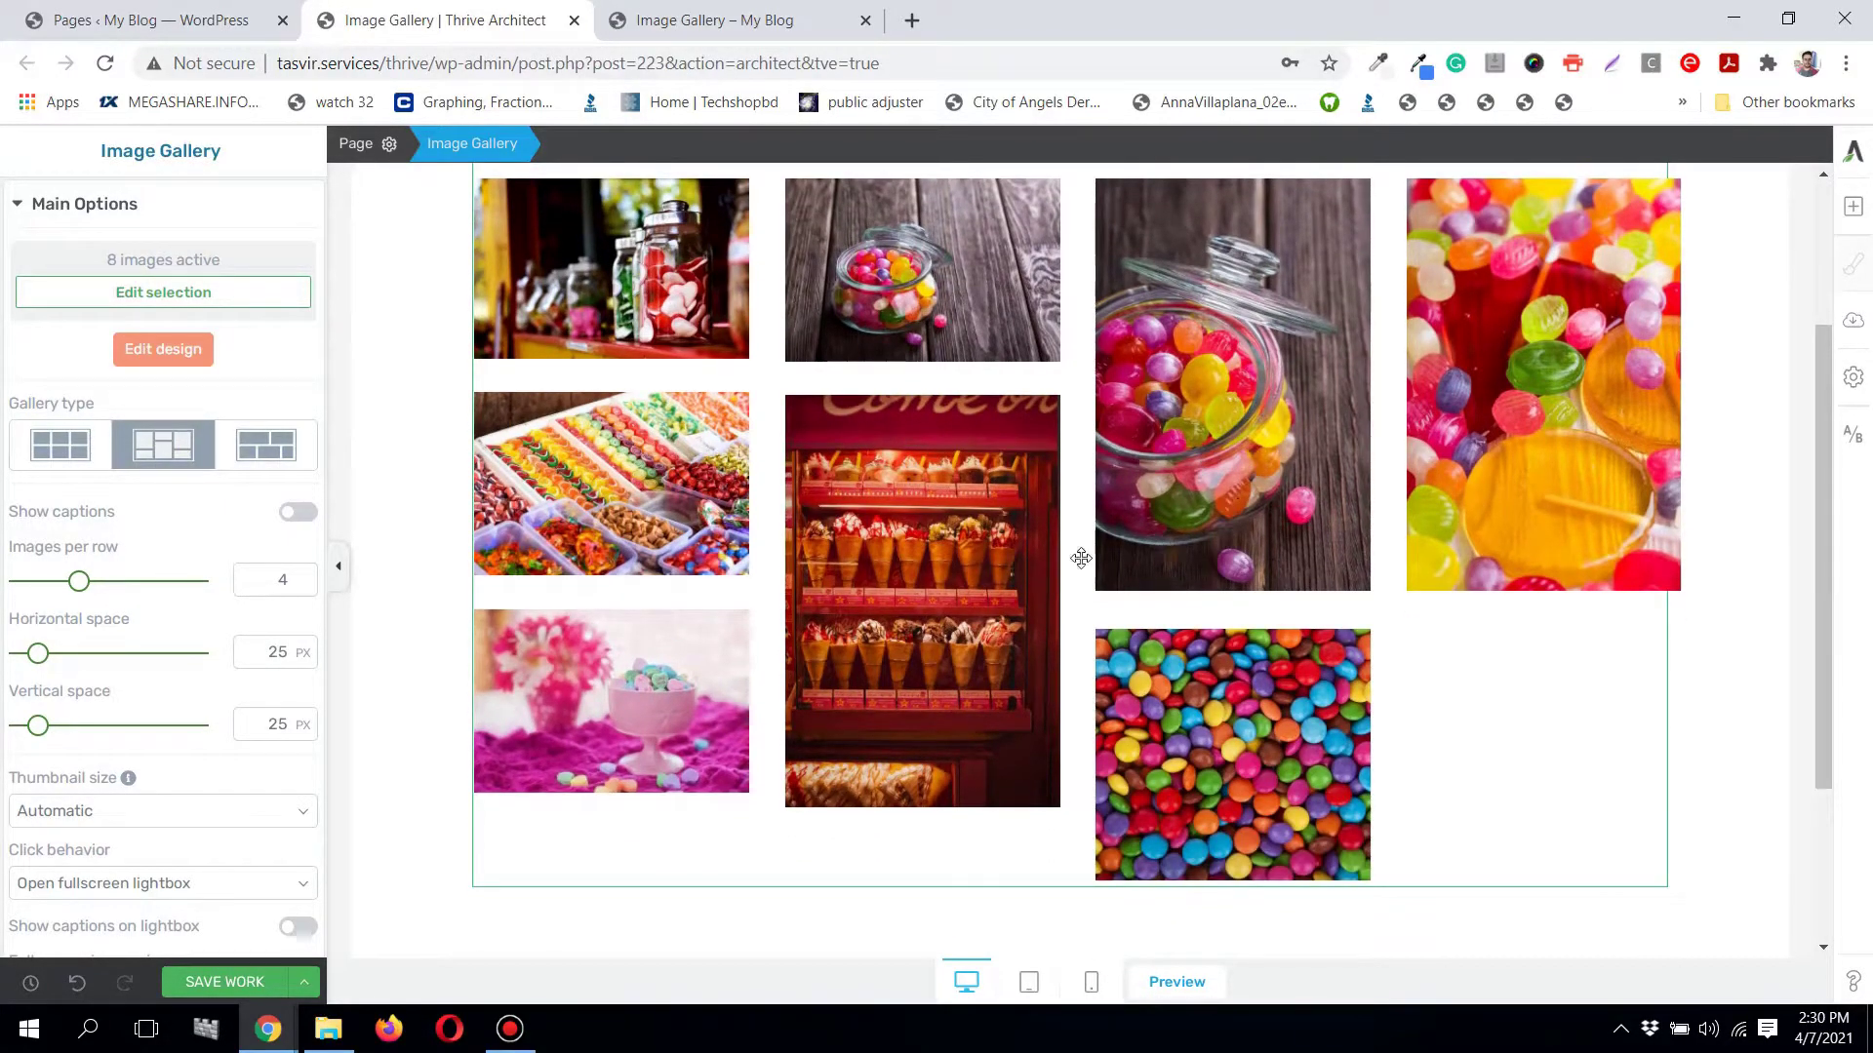
pyautogui.scroll(1, 912, 610)
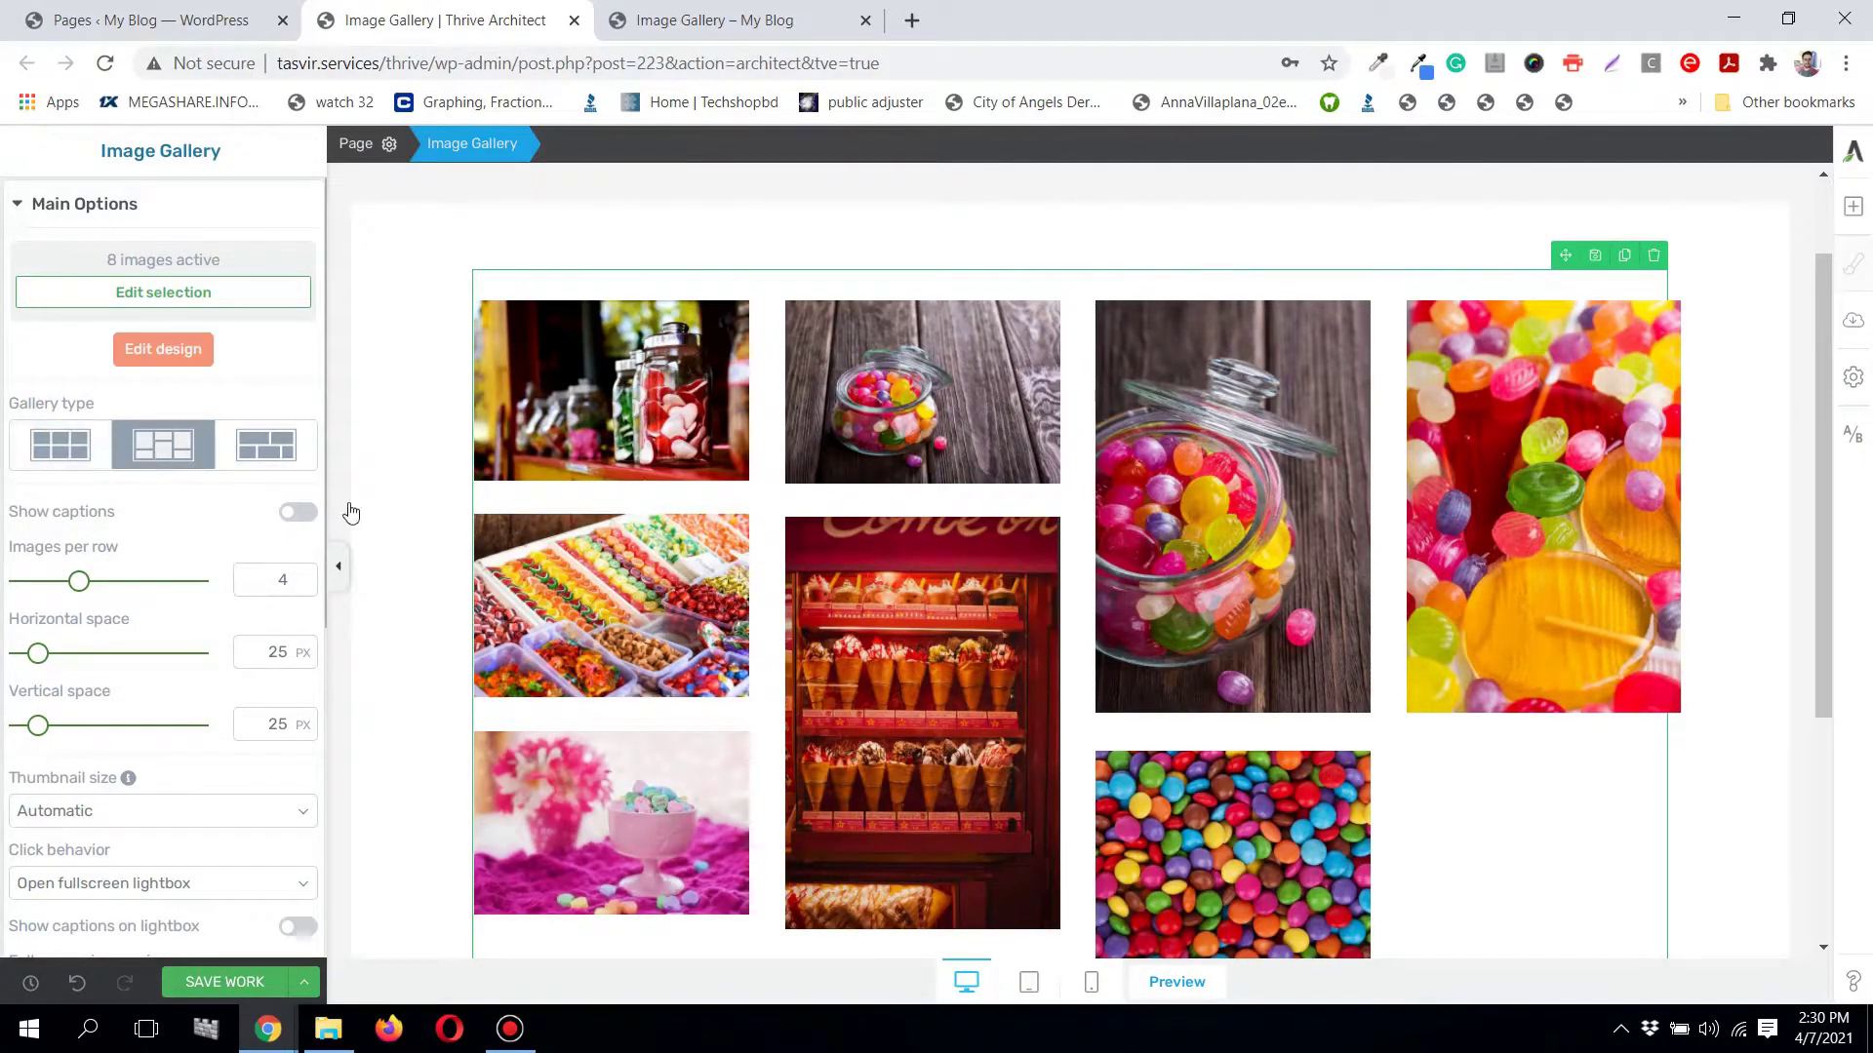
pyautogui.scroll(-1, 749, 457)
pyautogui.scroll(1, 765, 420)
pyautogui.scroll(-2, 838, 410)
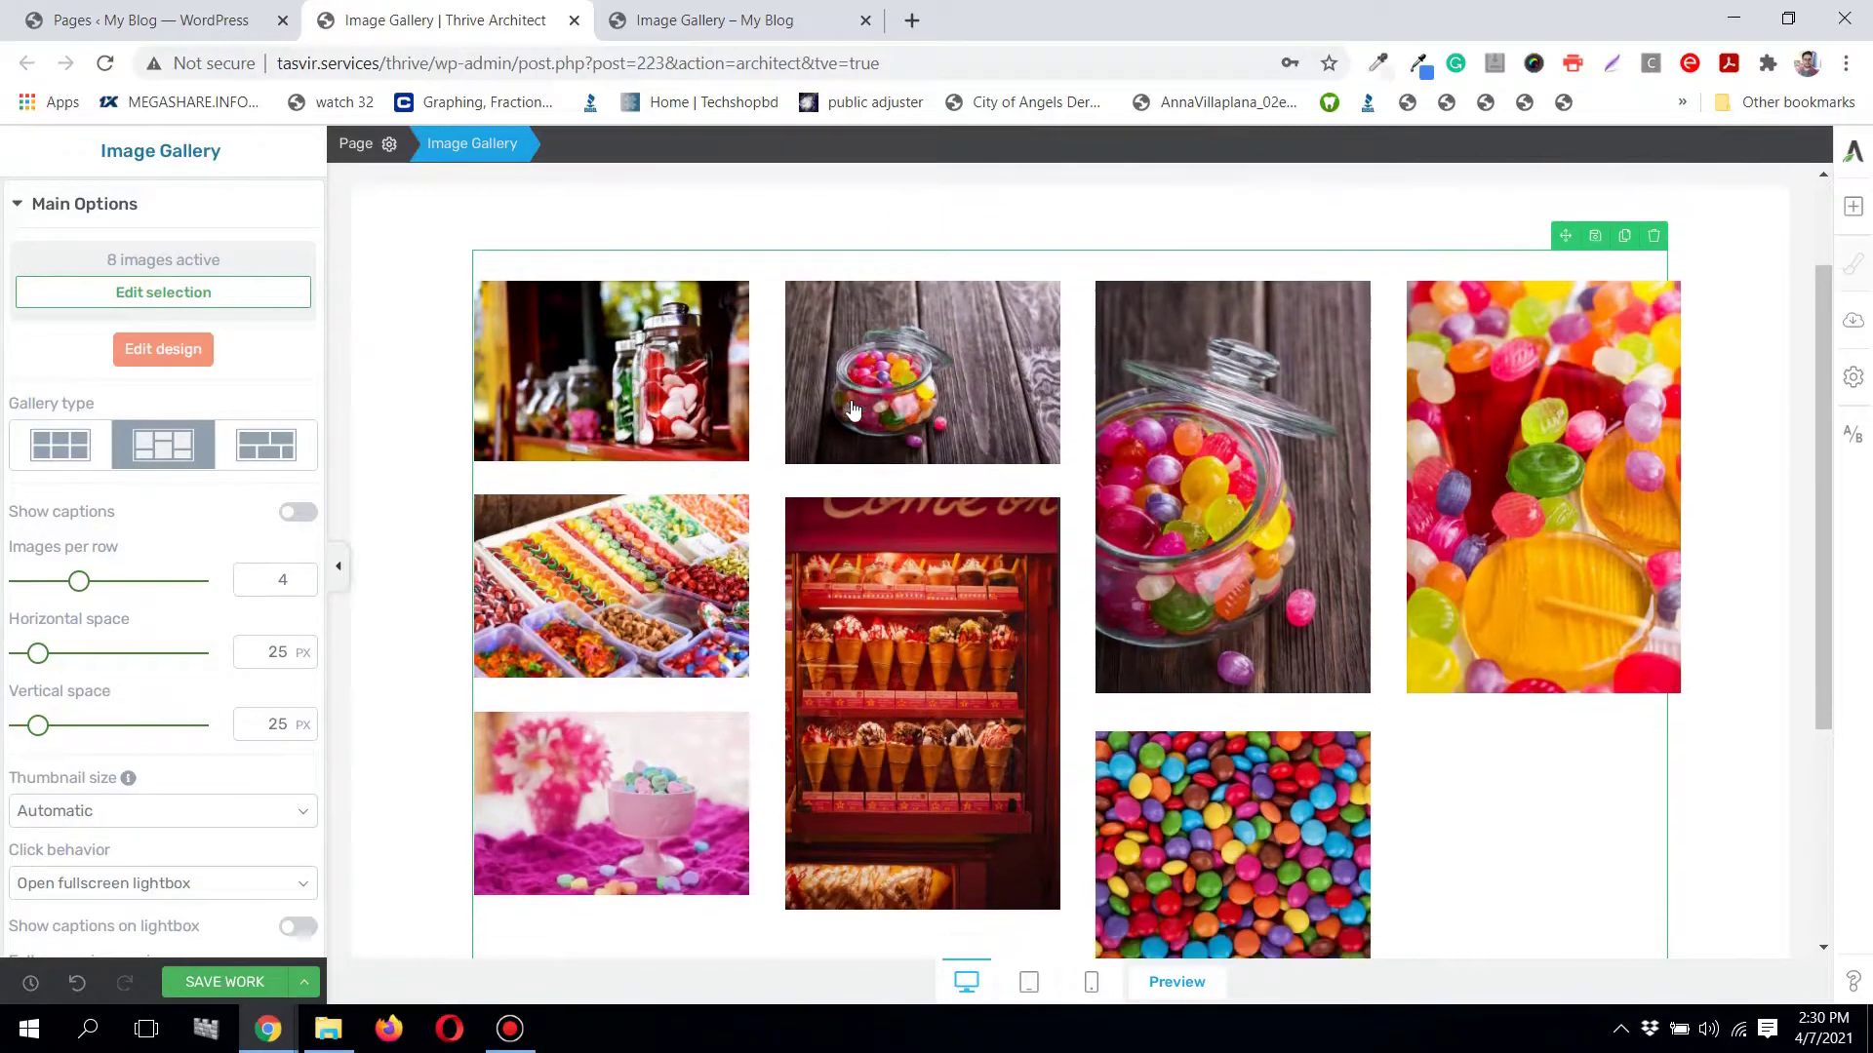
pyautogui.scroll(2, 841, 409)
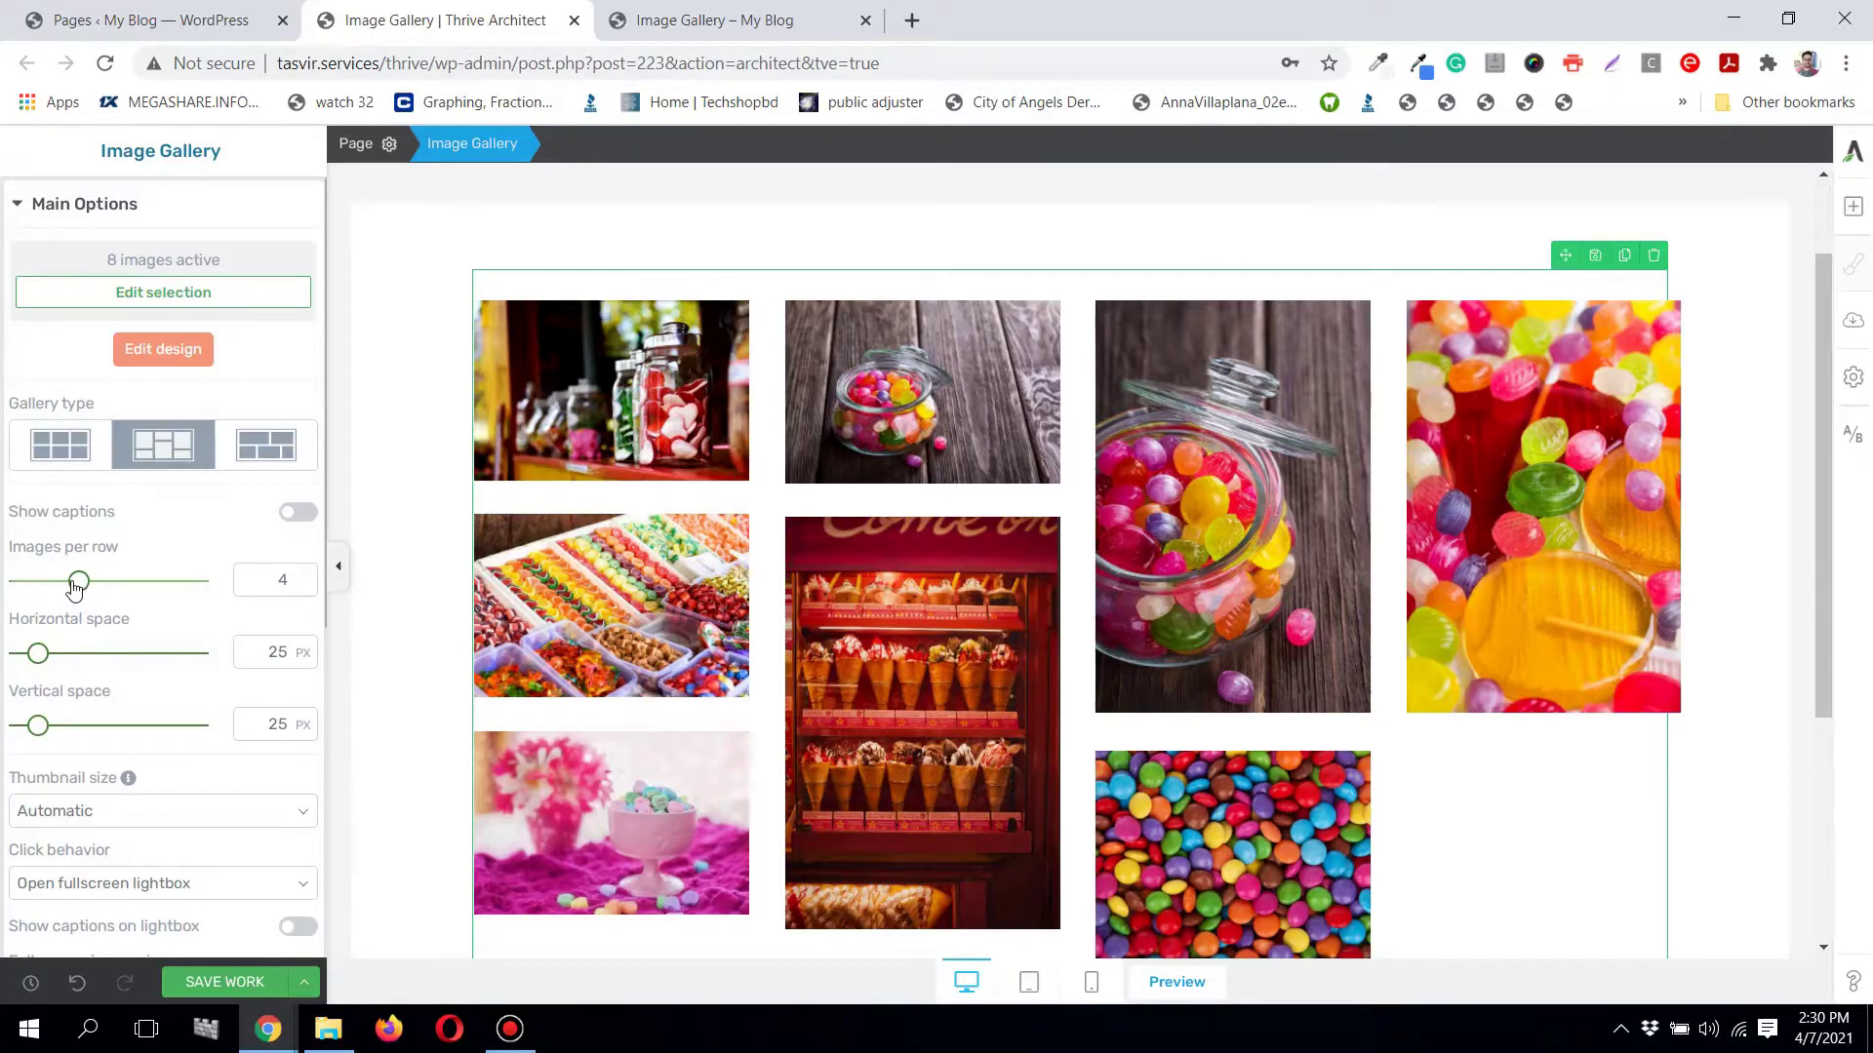
# Step: Set the masonry gallery to 3 images per row and review the layout
pyautogui.moveTo(77, 583); pyautogui.dragTo(58, 581)
pyautogui.scroll(-5, 821, 519)
pyautogui.scroll(5, 821, 519)
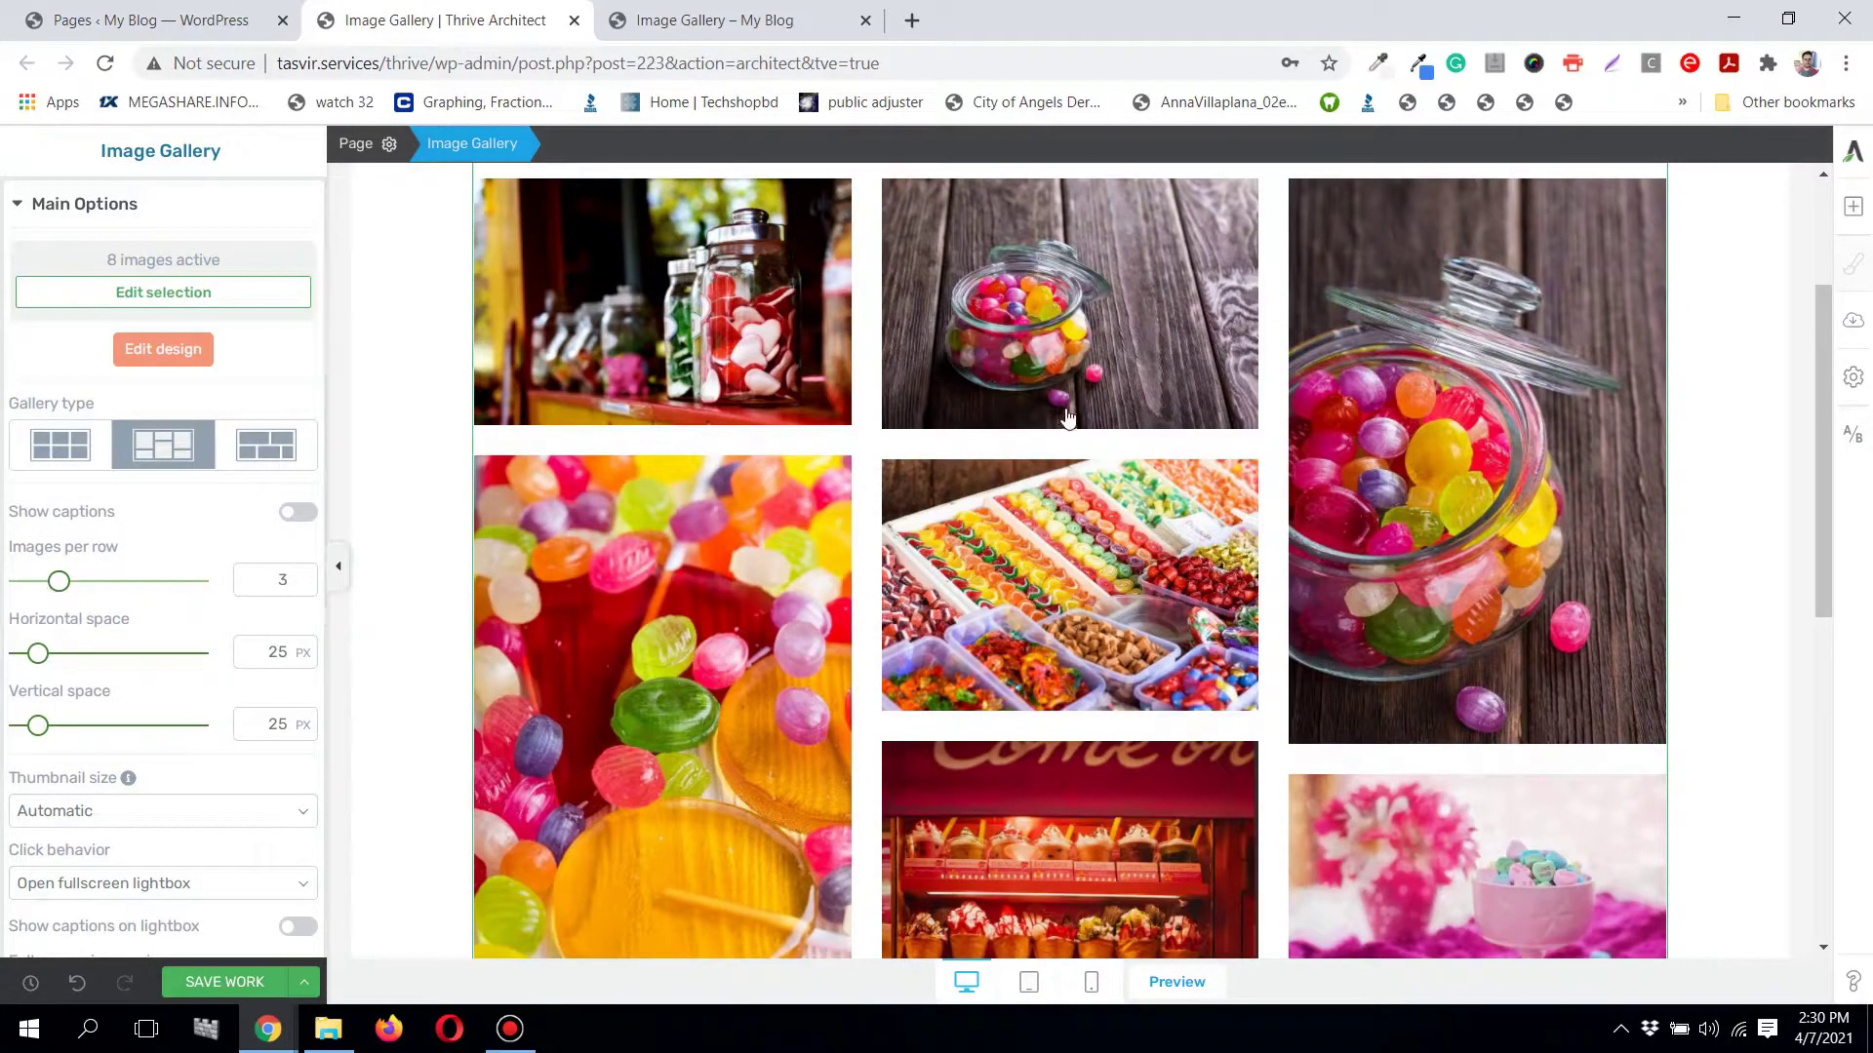
pyautogui.scroll(-7, 1068, 417)
pyautogui.scroll(8, 1068, 418)
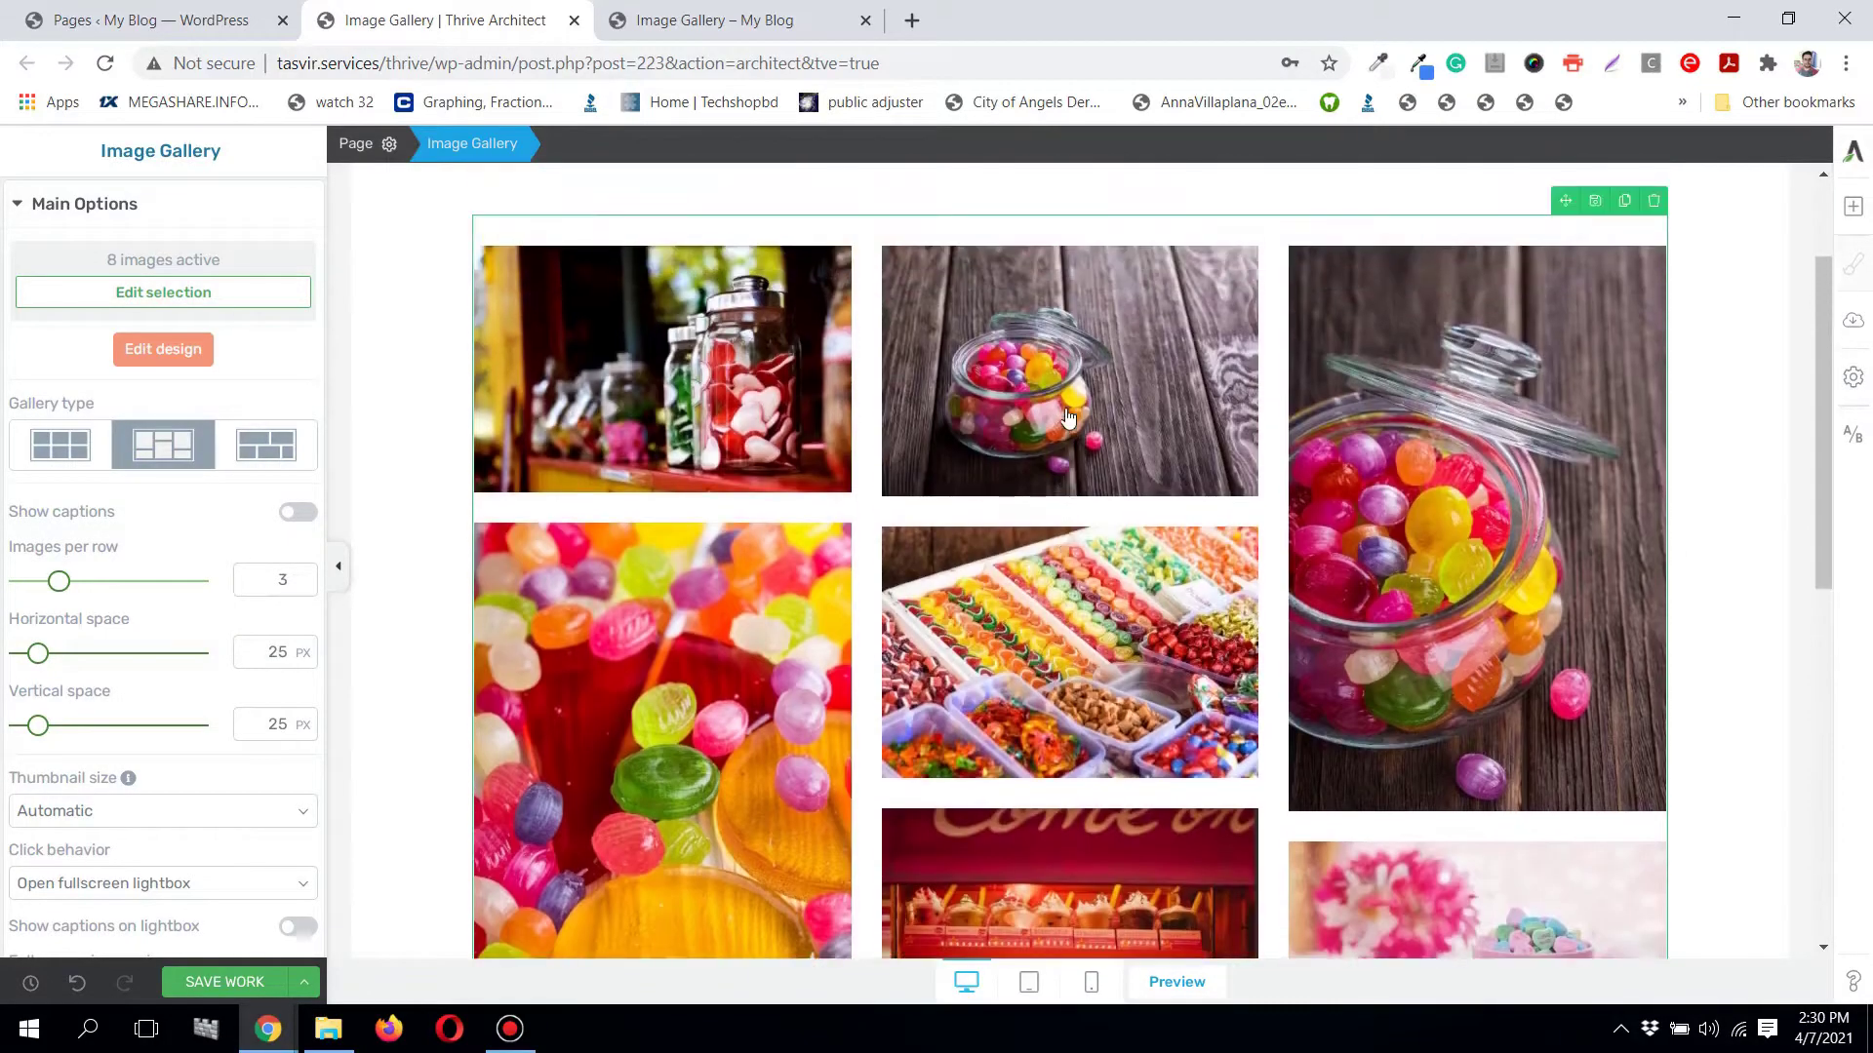
# Step: Try a smaller horizontal space between the gallery images and restore it to 25 px
pyautogui.scroll(1, 1068, 418)
pyautogui.moveTo(39, 656); pyautogui.dragTo(31, 654)
pyautogui.doubleClick(270, 645)
pyautogui.write('25')
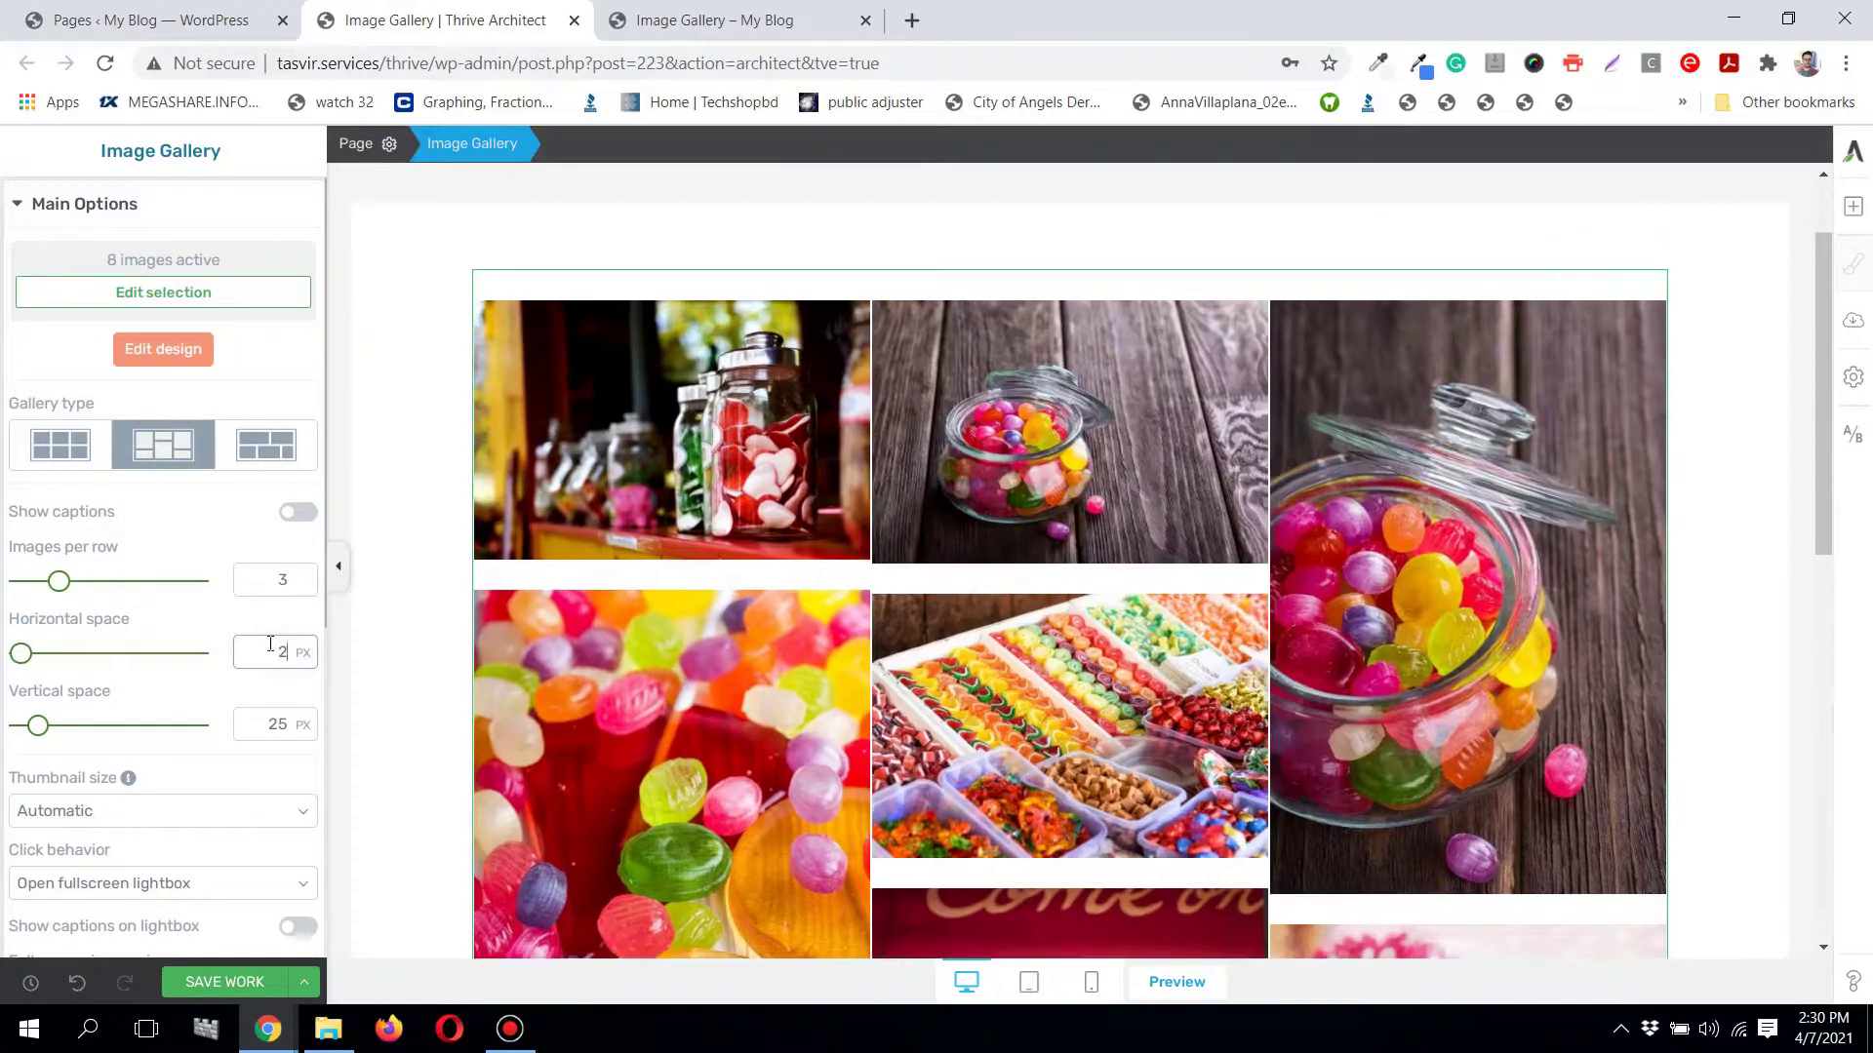
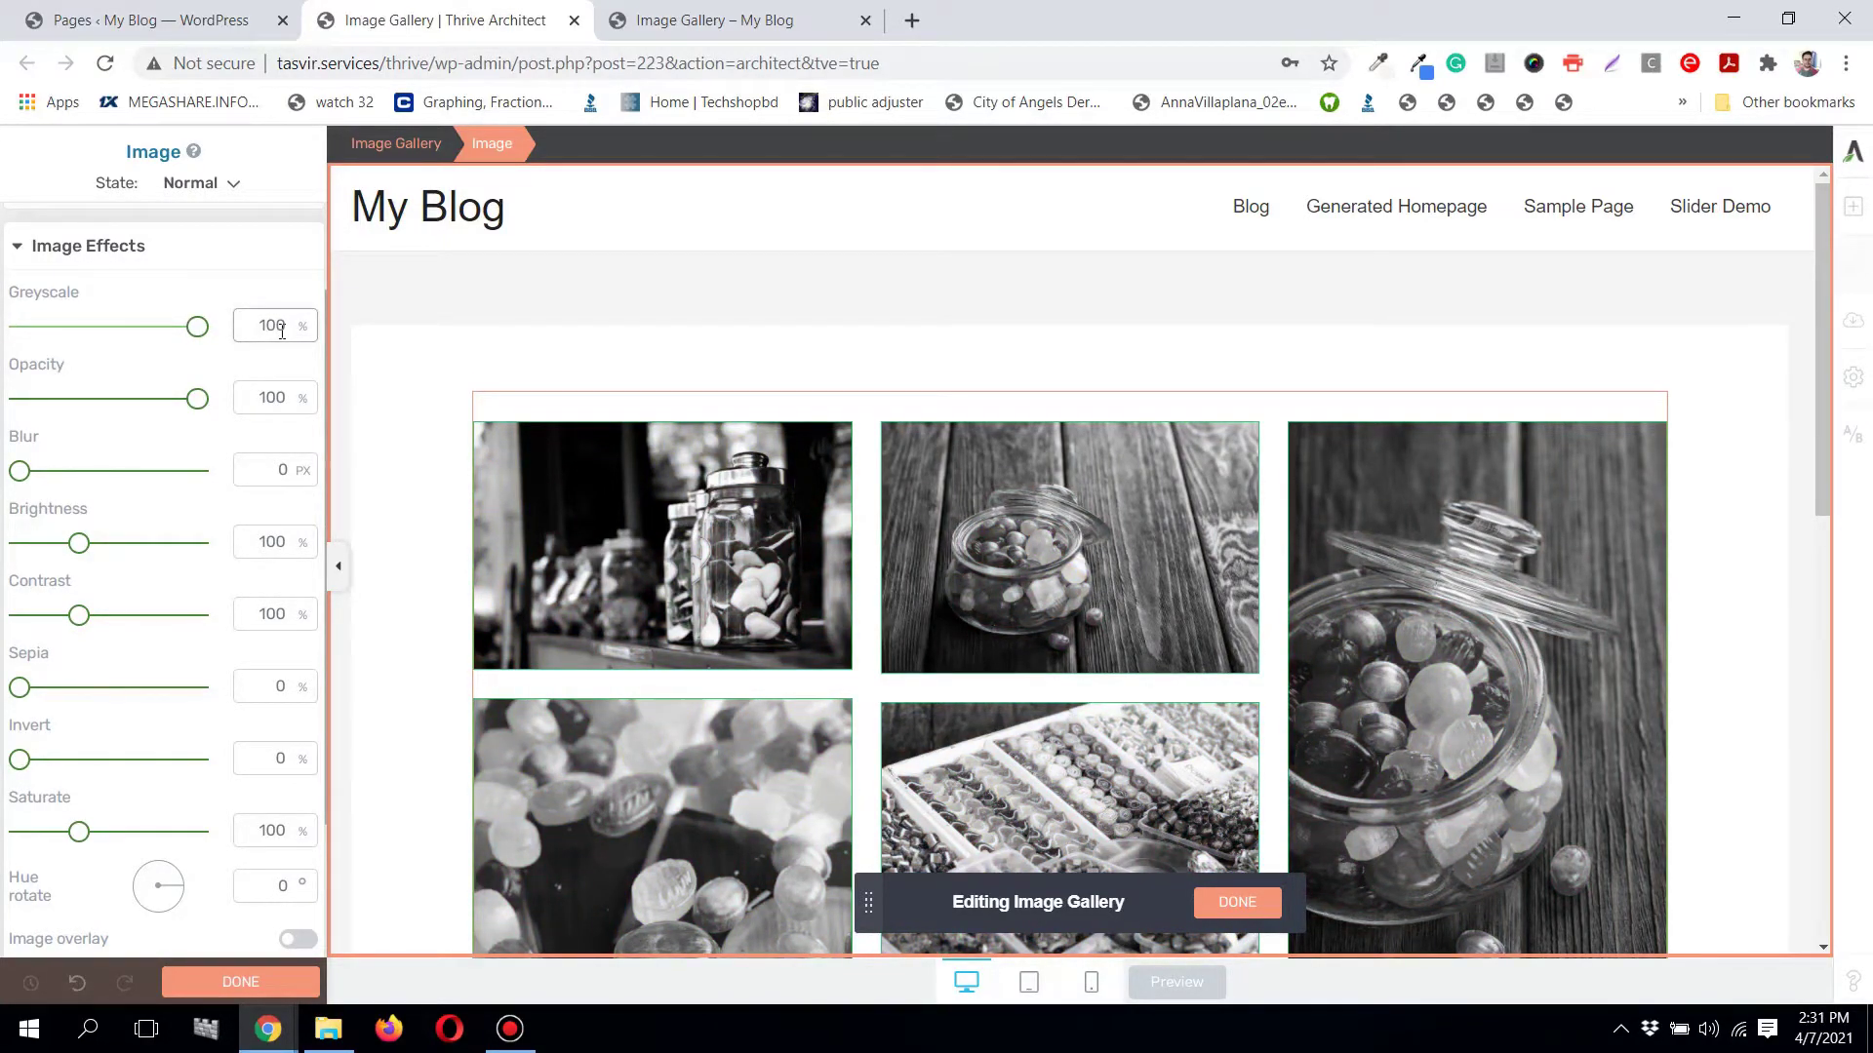
# Step: Review the greyscale gallery images, try a lower greyscale value and return it to 100%
pyautogui.scroll(-2, 585, 483)
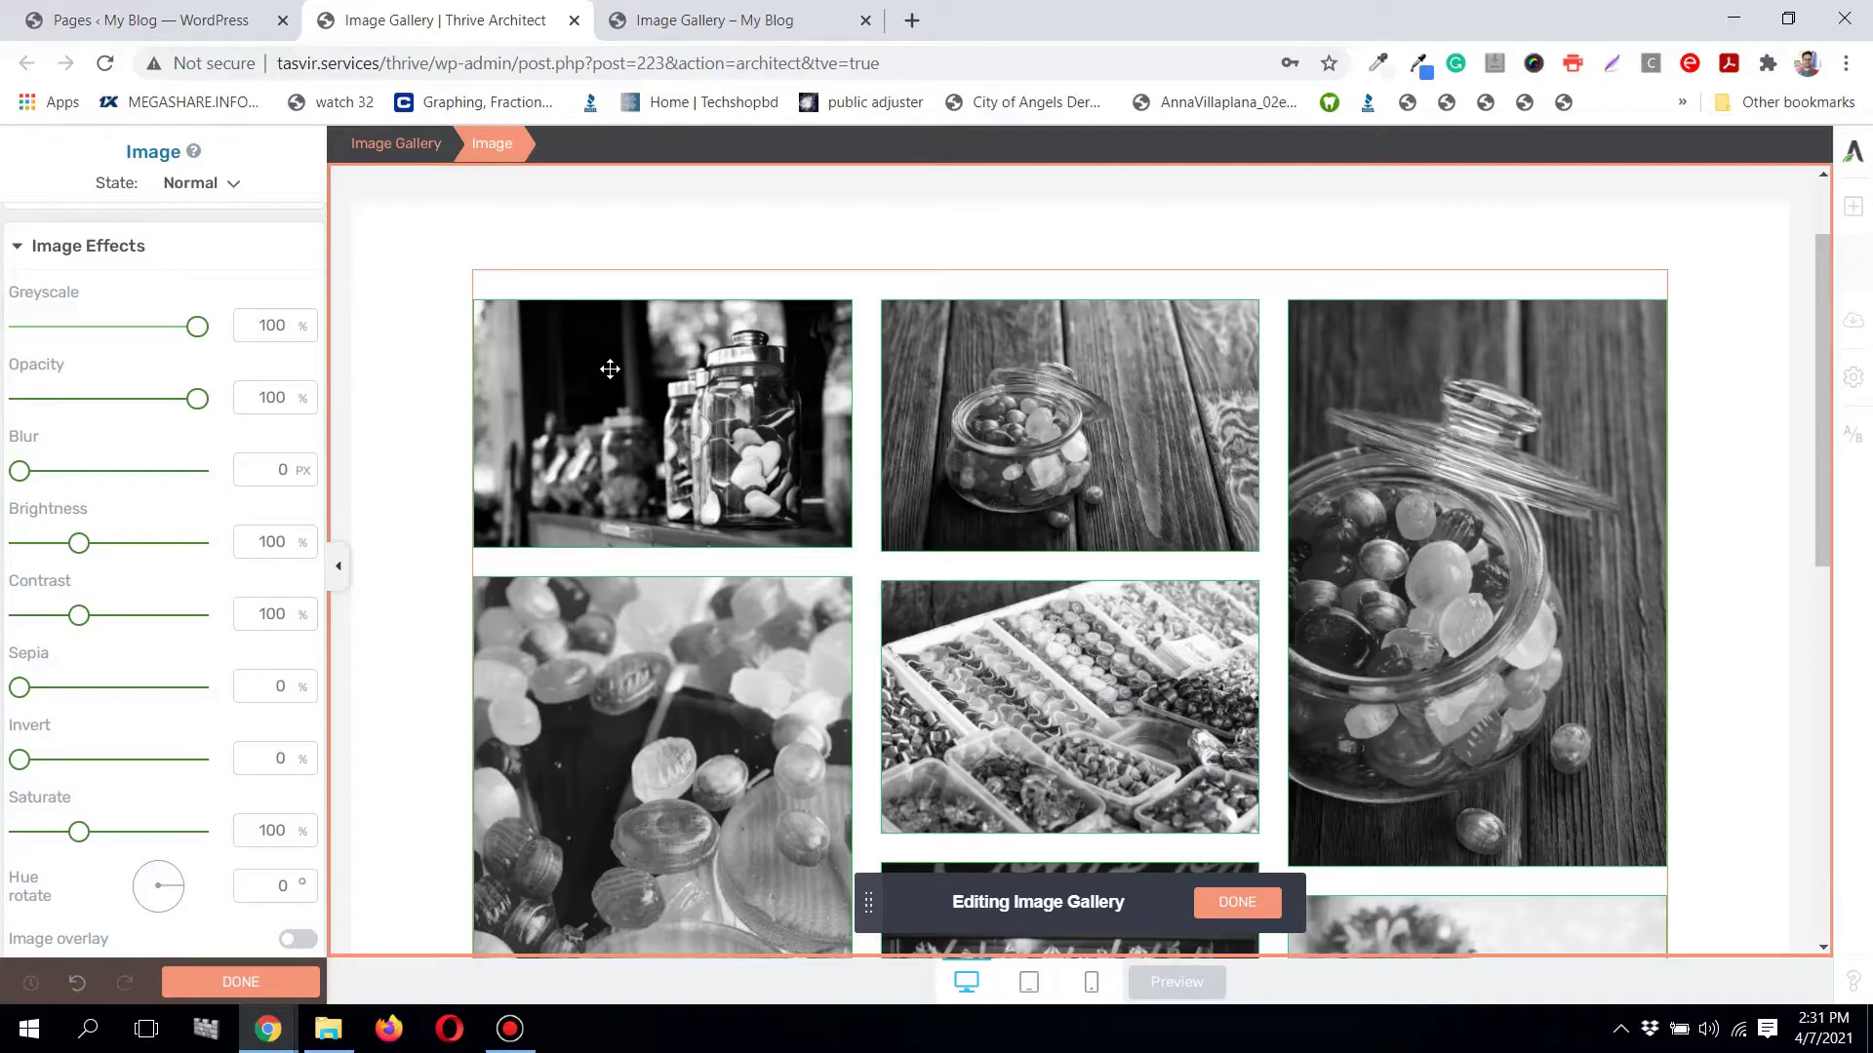
pyautogui.scroll(-2, 1378, 492)
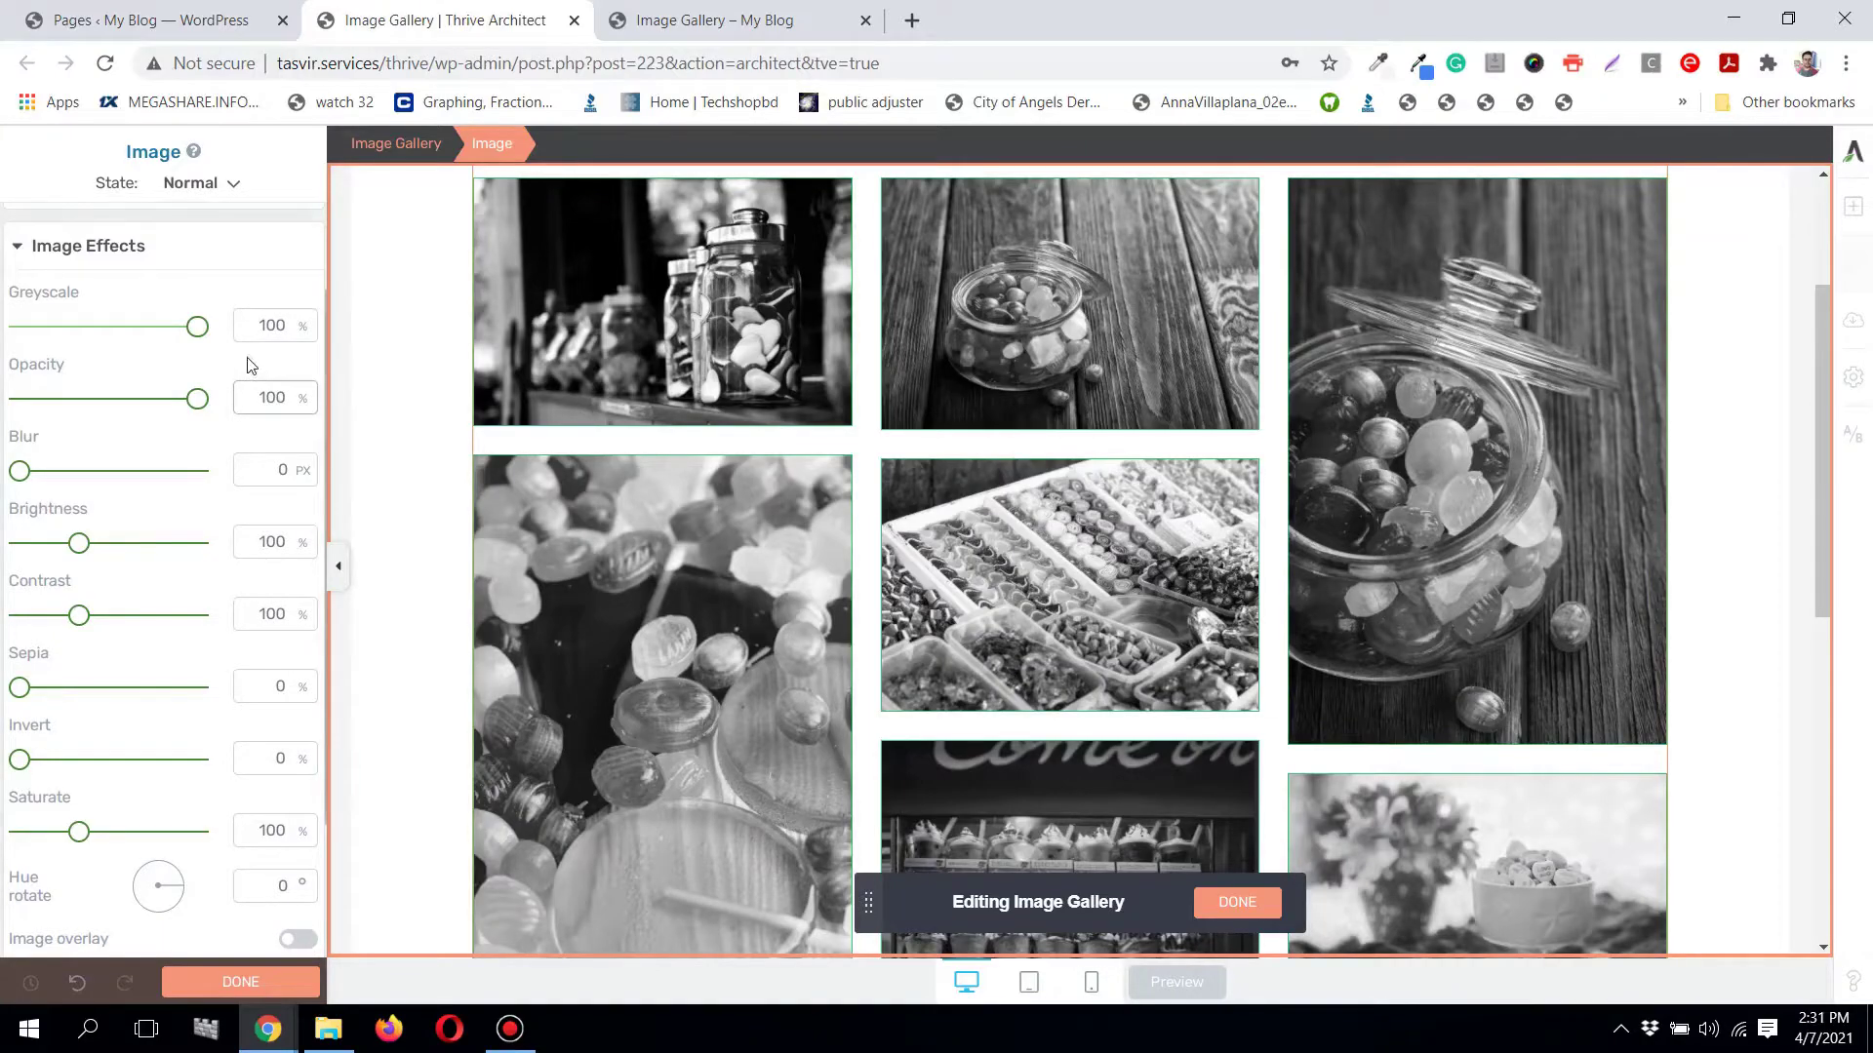
pyautogui.scroll(2, 729, 400)
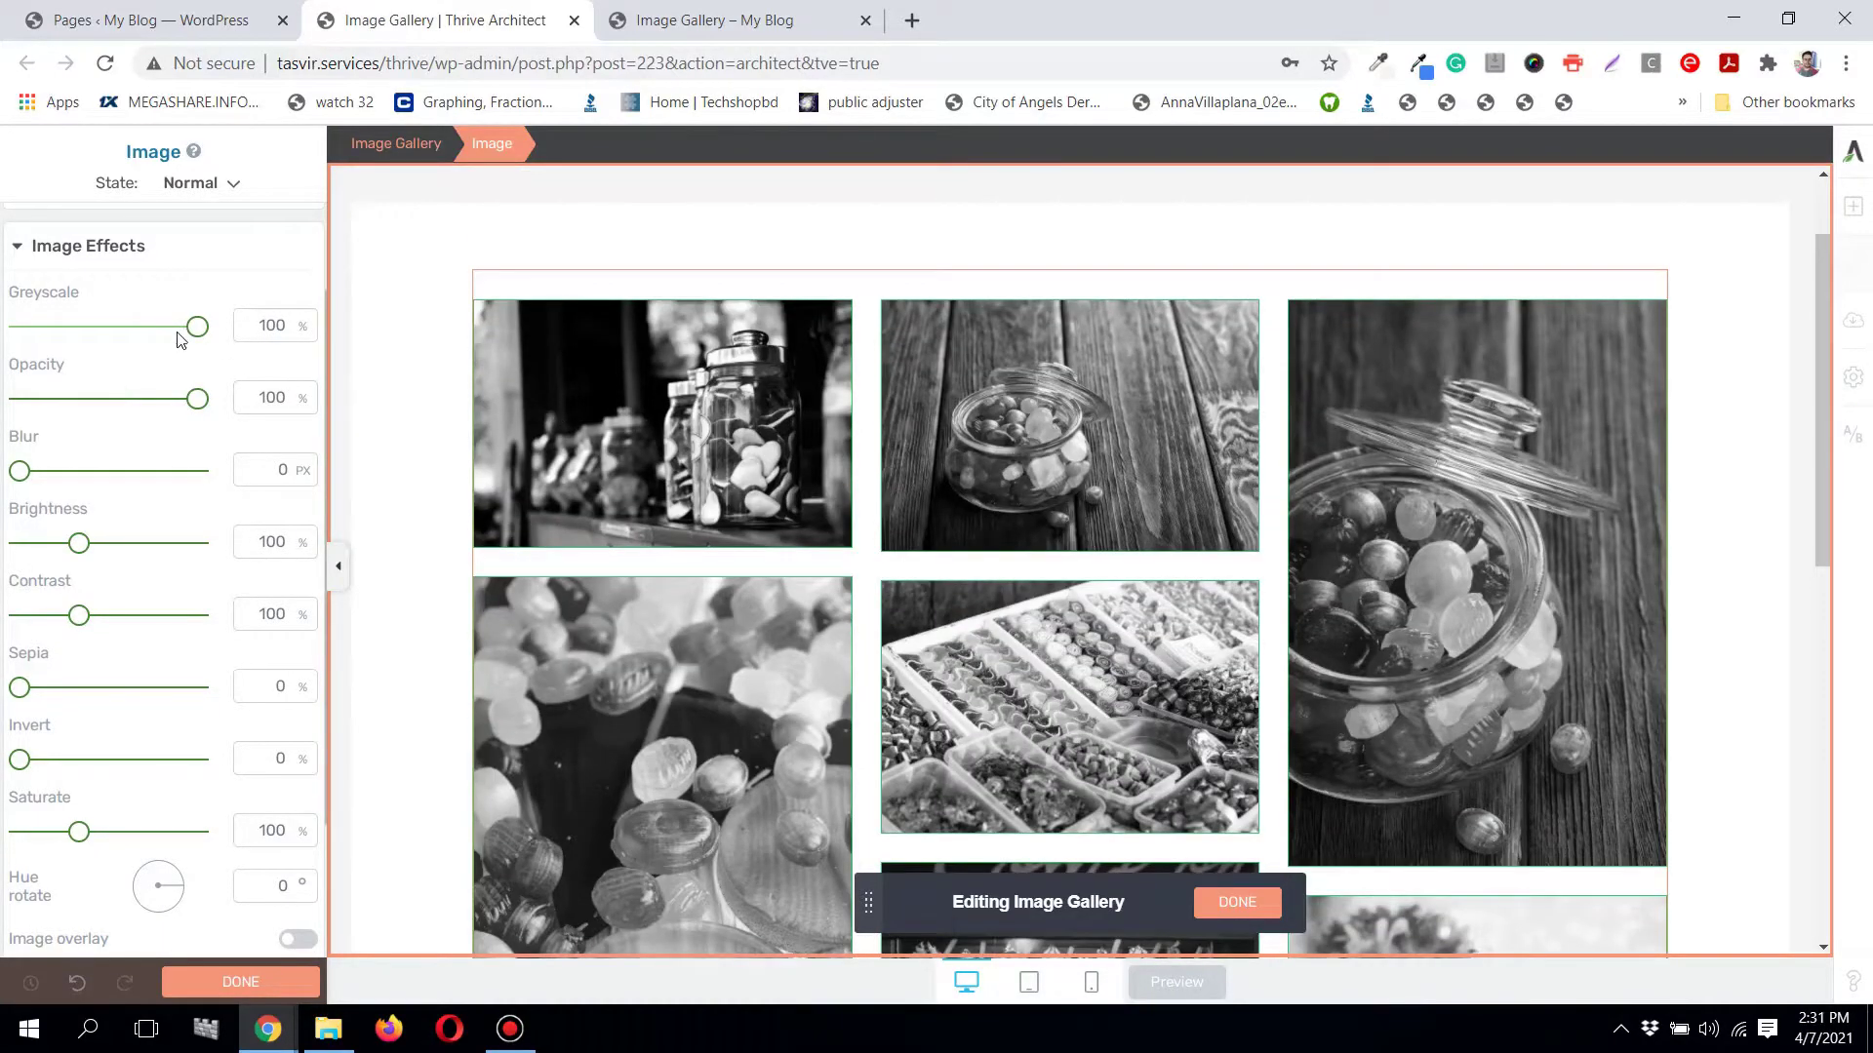
pyautogui.moveTo(195, 333); pyautogui.dragTo(139, 337)
pyautogui.moveTo(133, 338); pyautogui.dragTo(209, 333)
# Step: Set the greyscale effect to 0% for the gallery images' hover state
pyautogui.click(212, 185)
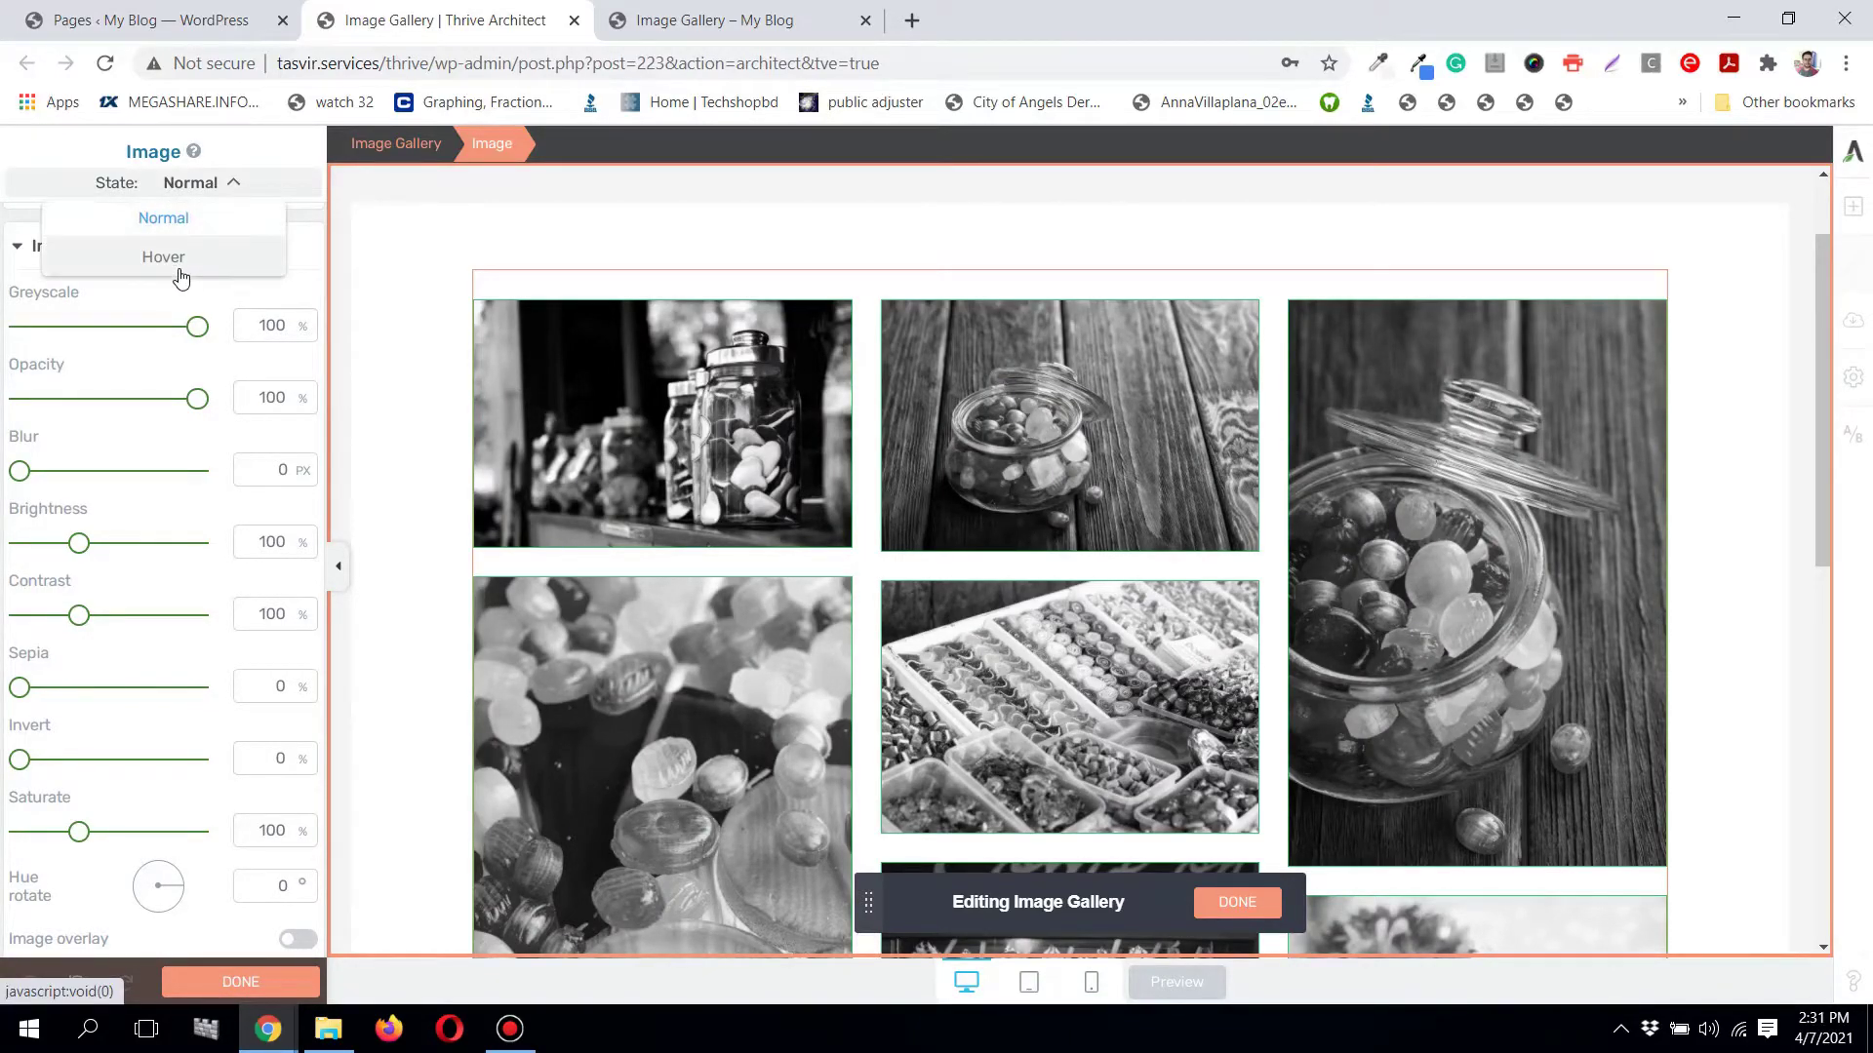
pyautogui.click(178, 275)
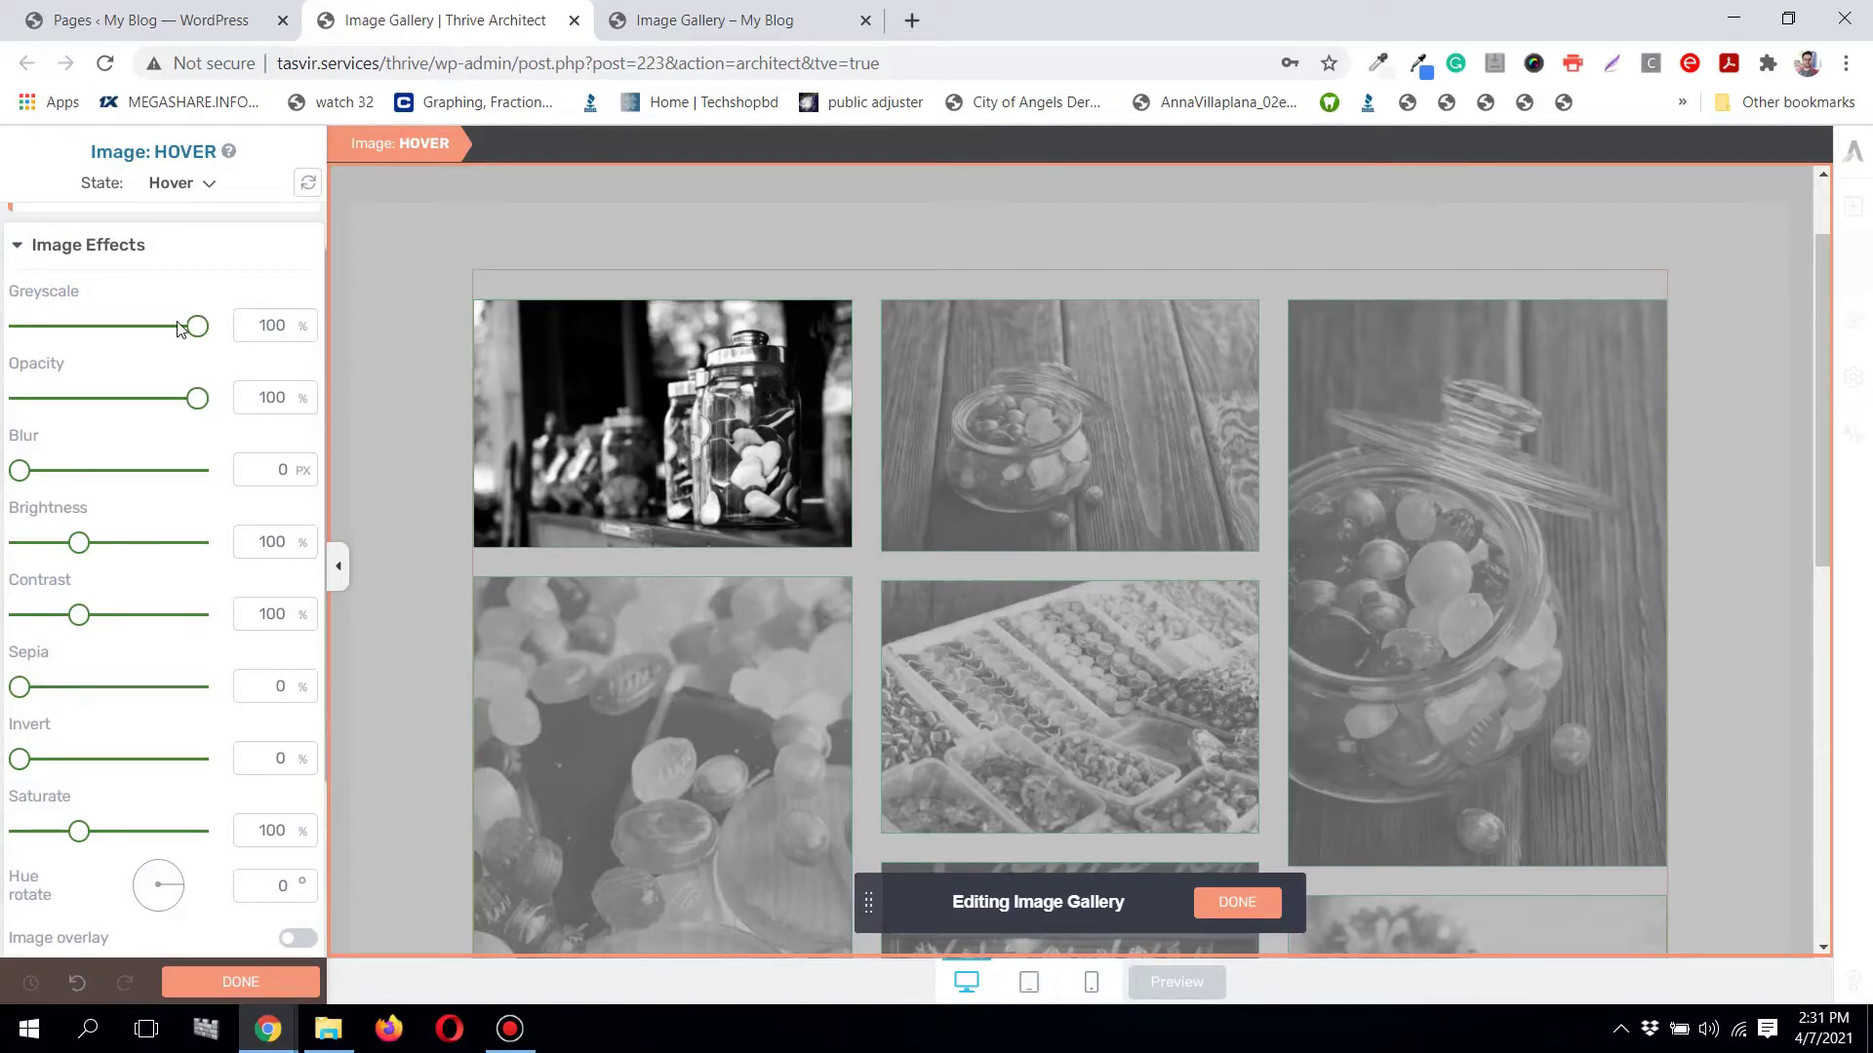
pyautogui.moveTo(198, 332); pyautogui.dragTo(19, 328)
# Step: Return to the images' normal state and check the hover color effect on images throughout the gallery
pyautogui.click(187, 188)
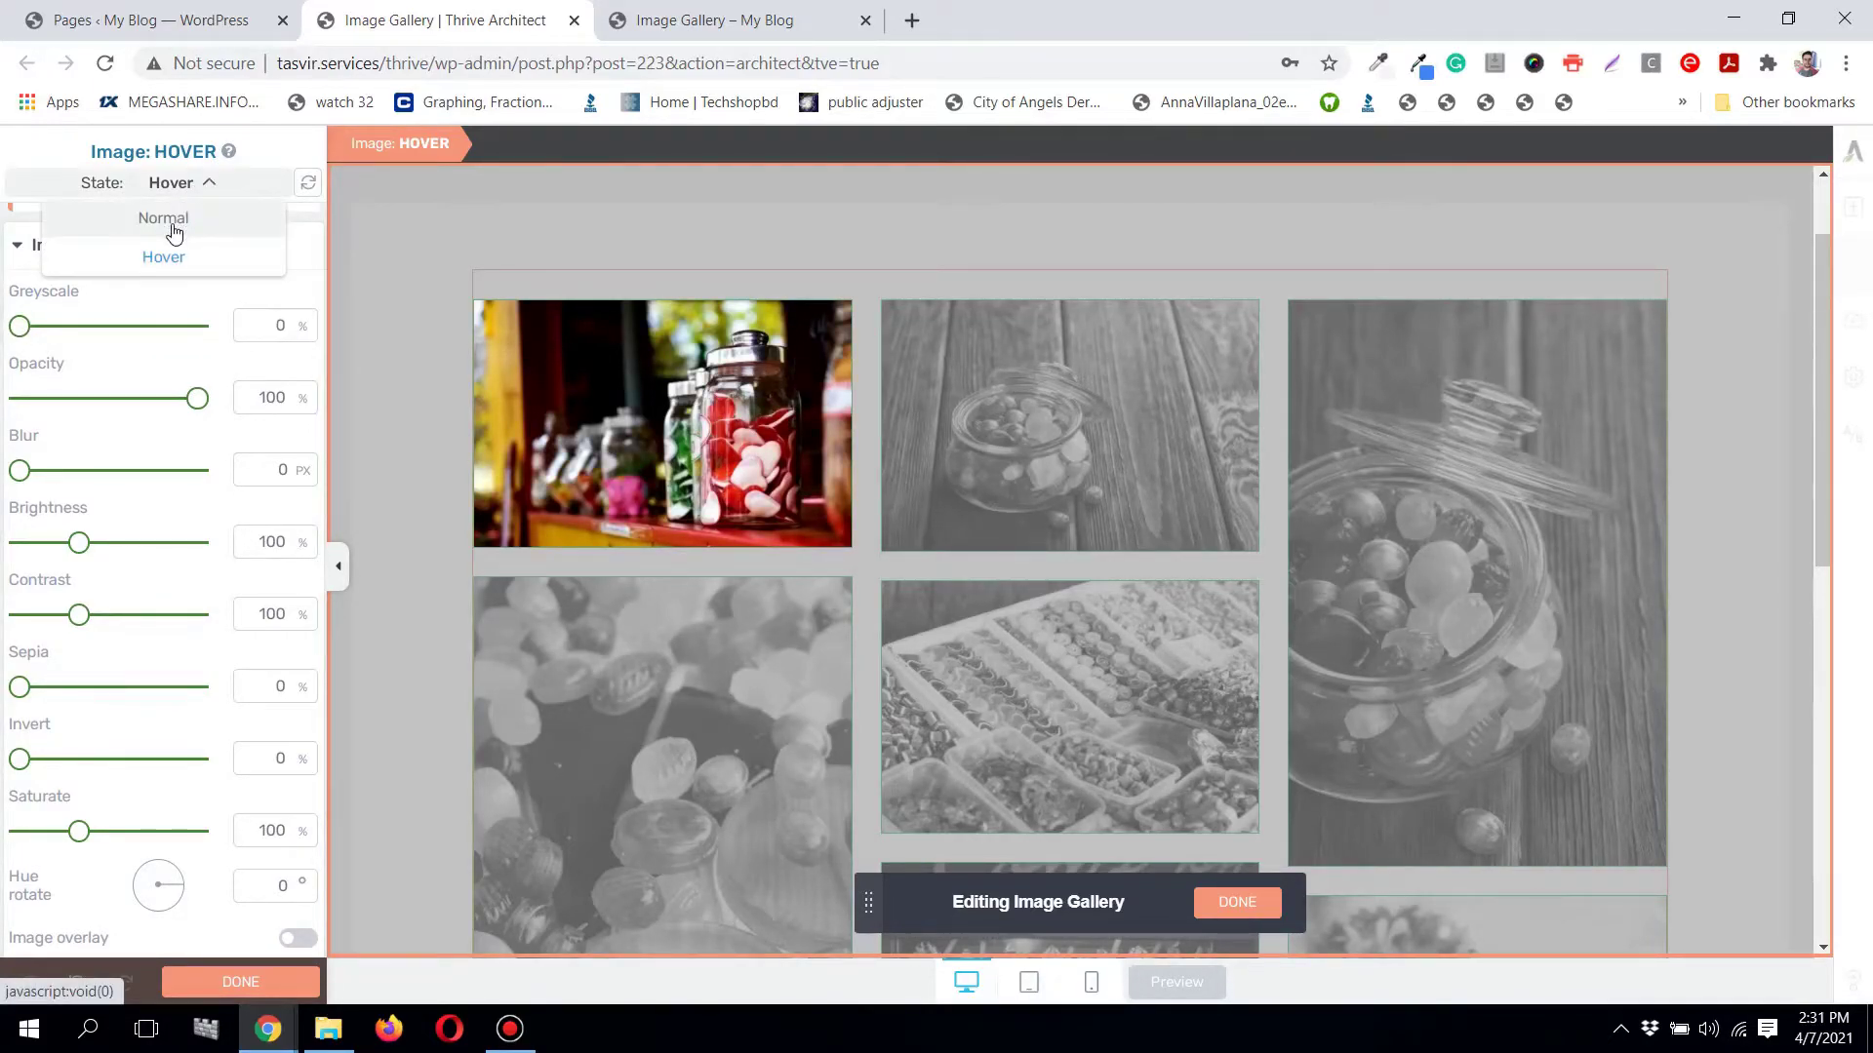
pyautogui.click(175, 239)
pyautogui.scroll(-3, 1177, 441)
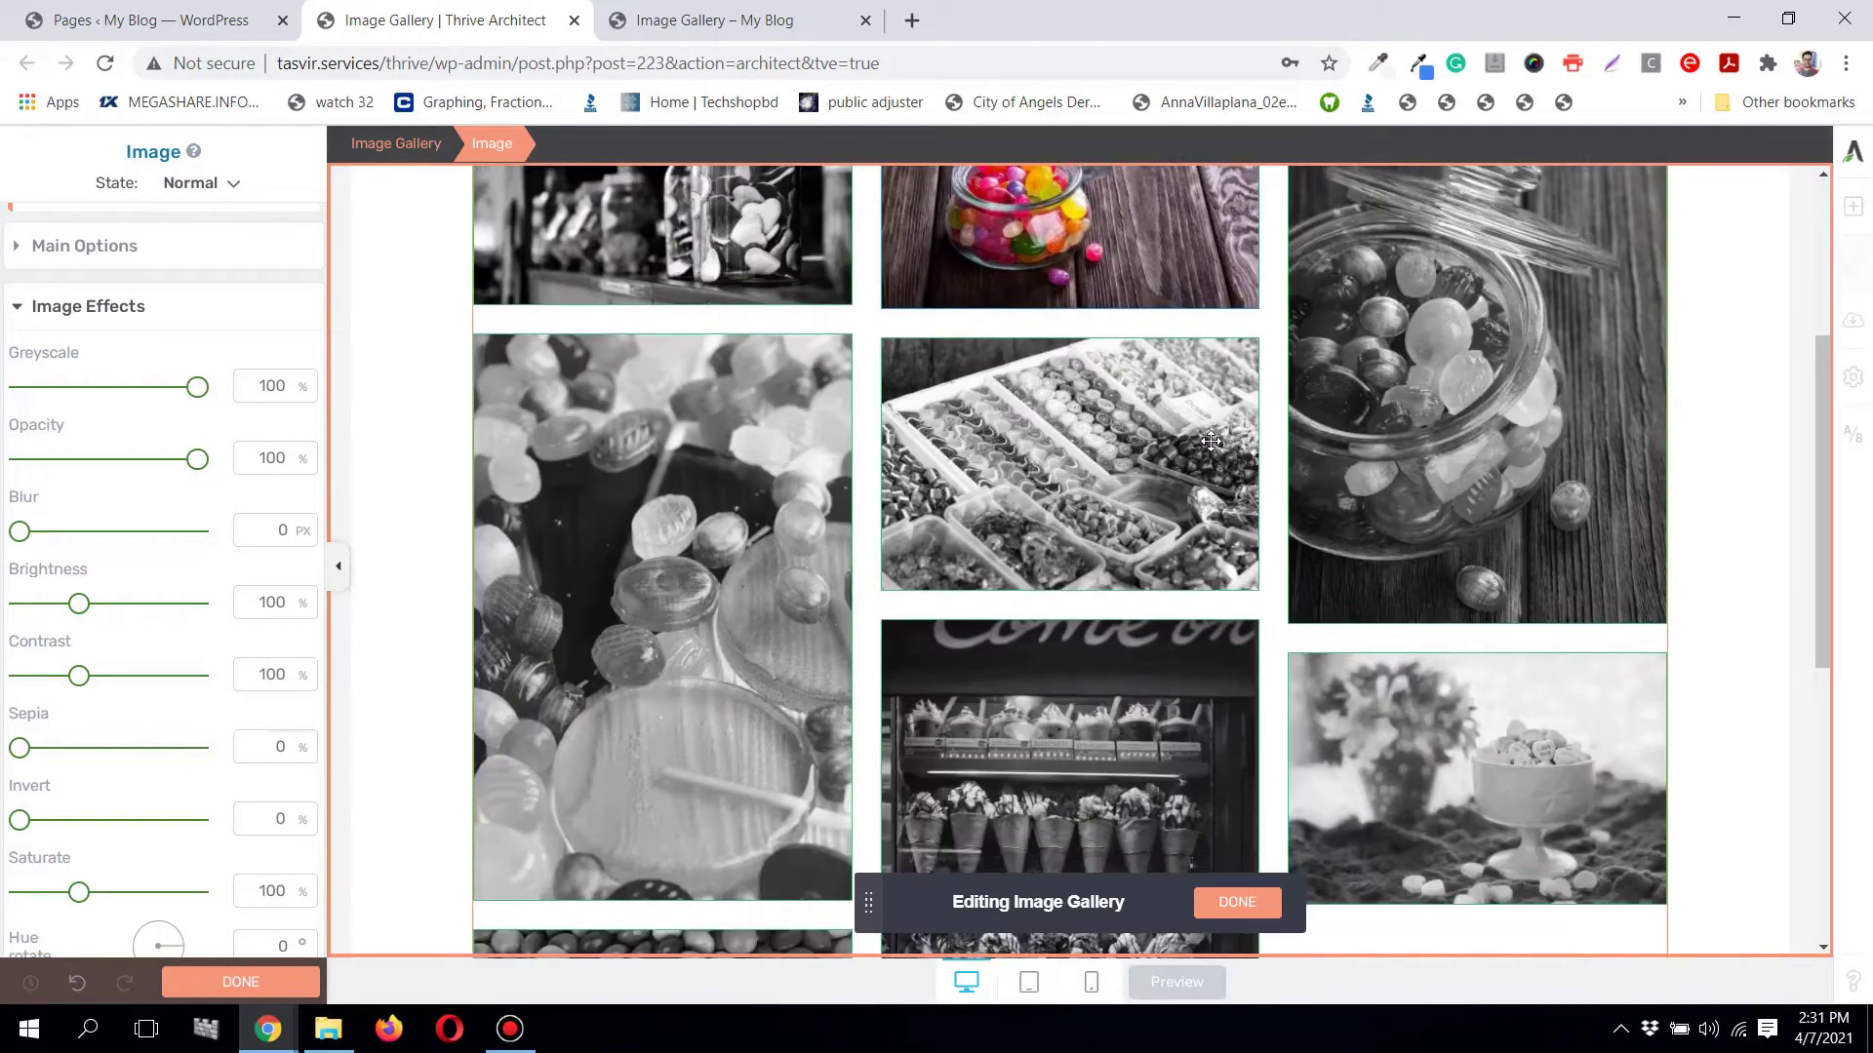
pyautogui.scroll(3, 1178, 442)
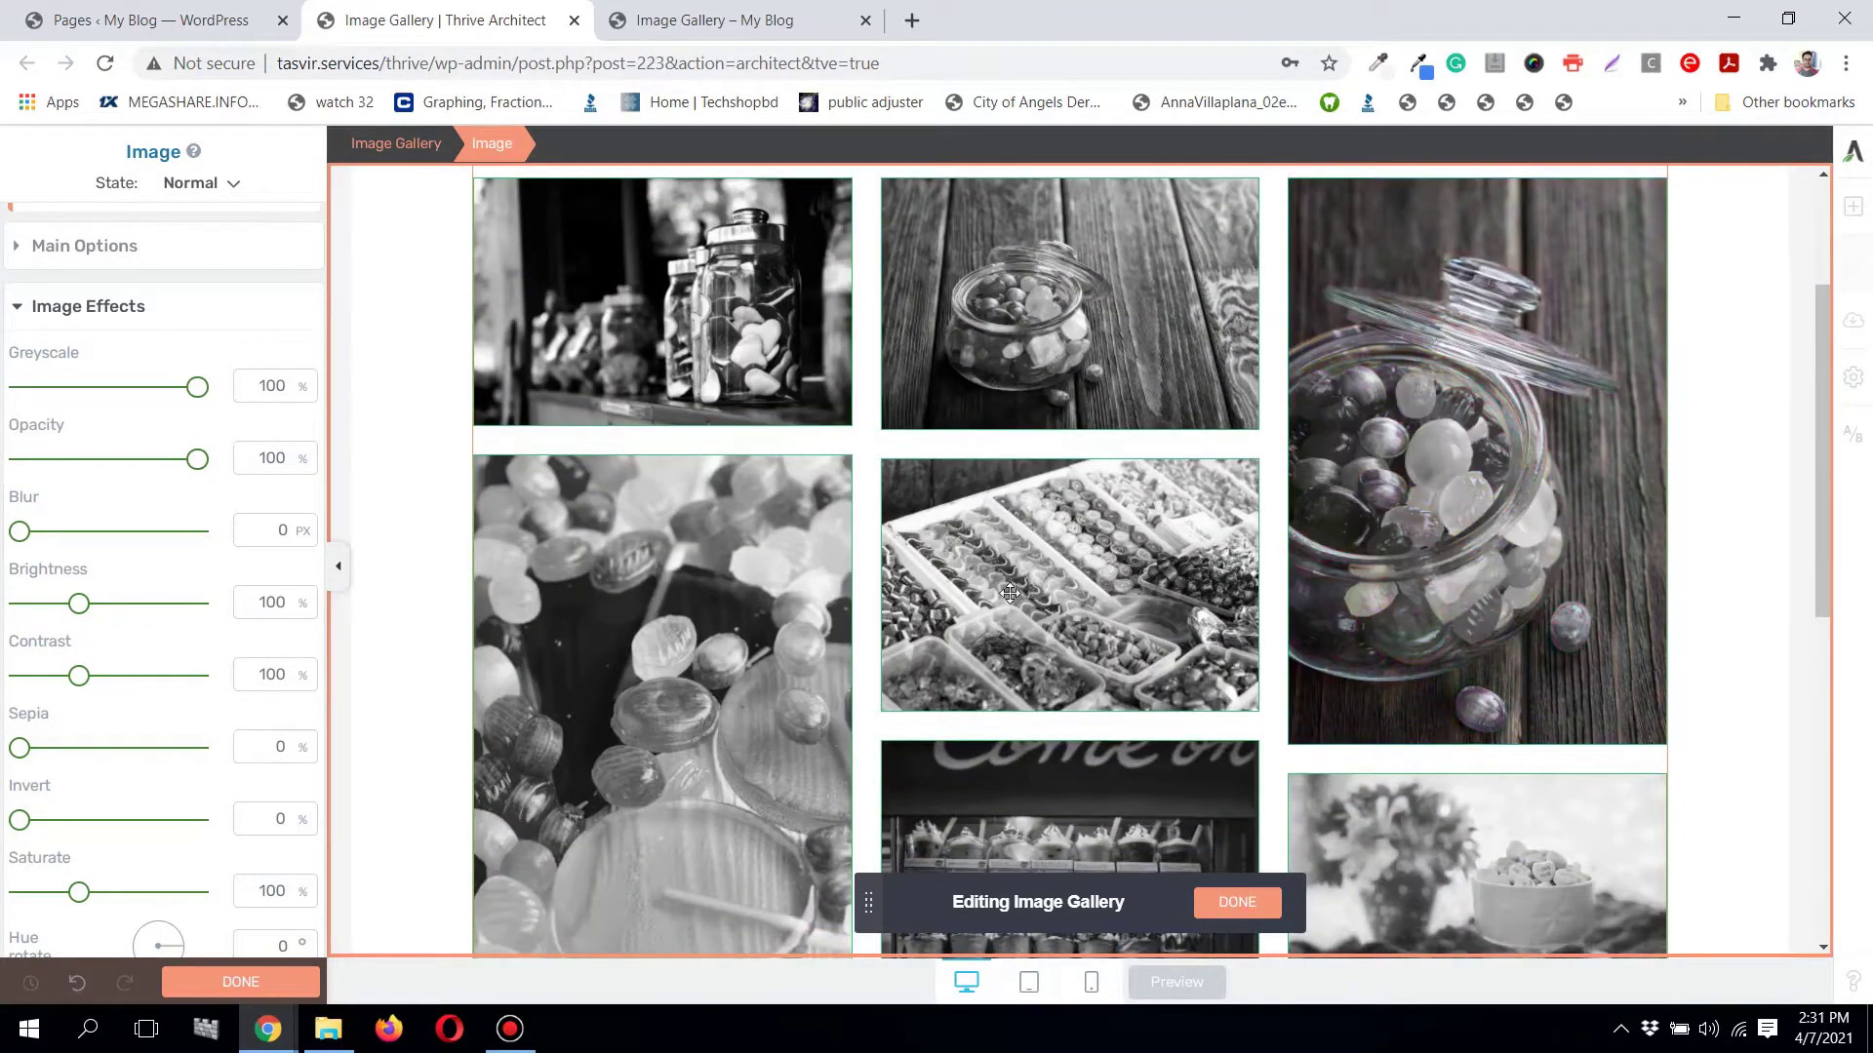
pyautogui.scroll(-3, 1045, 481)
pyautogui.scroll(-1, 1095, 556)
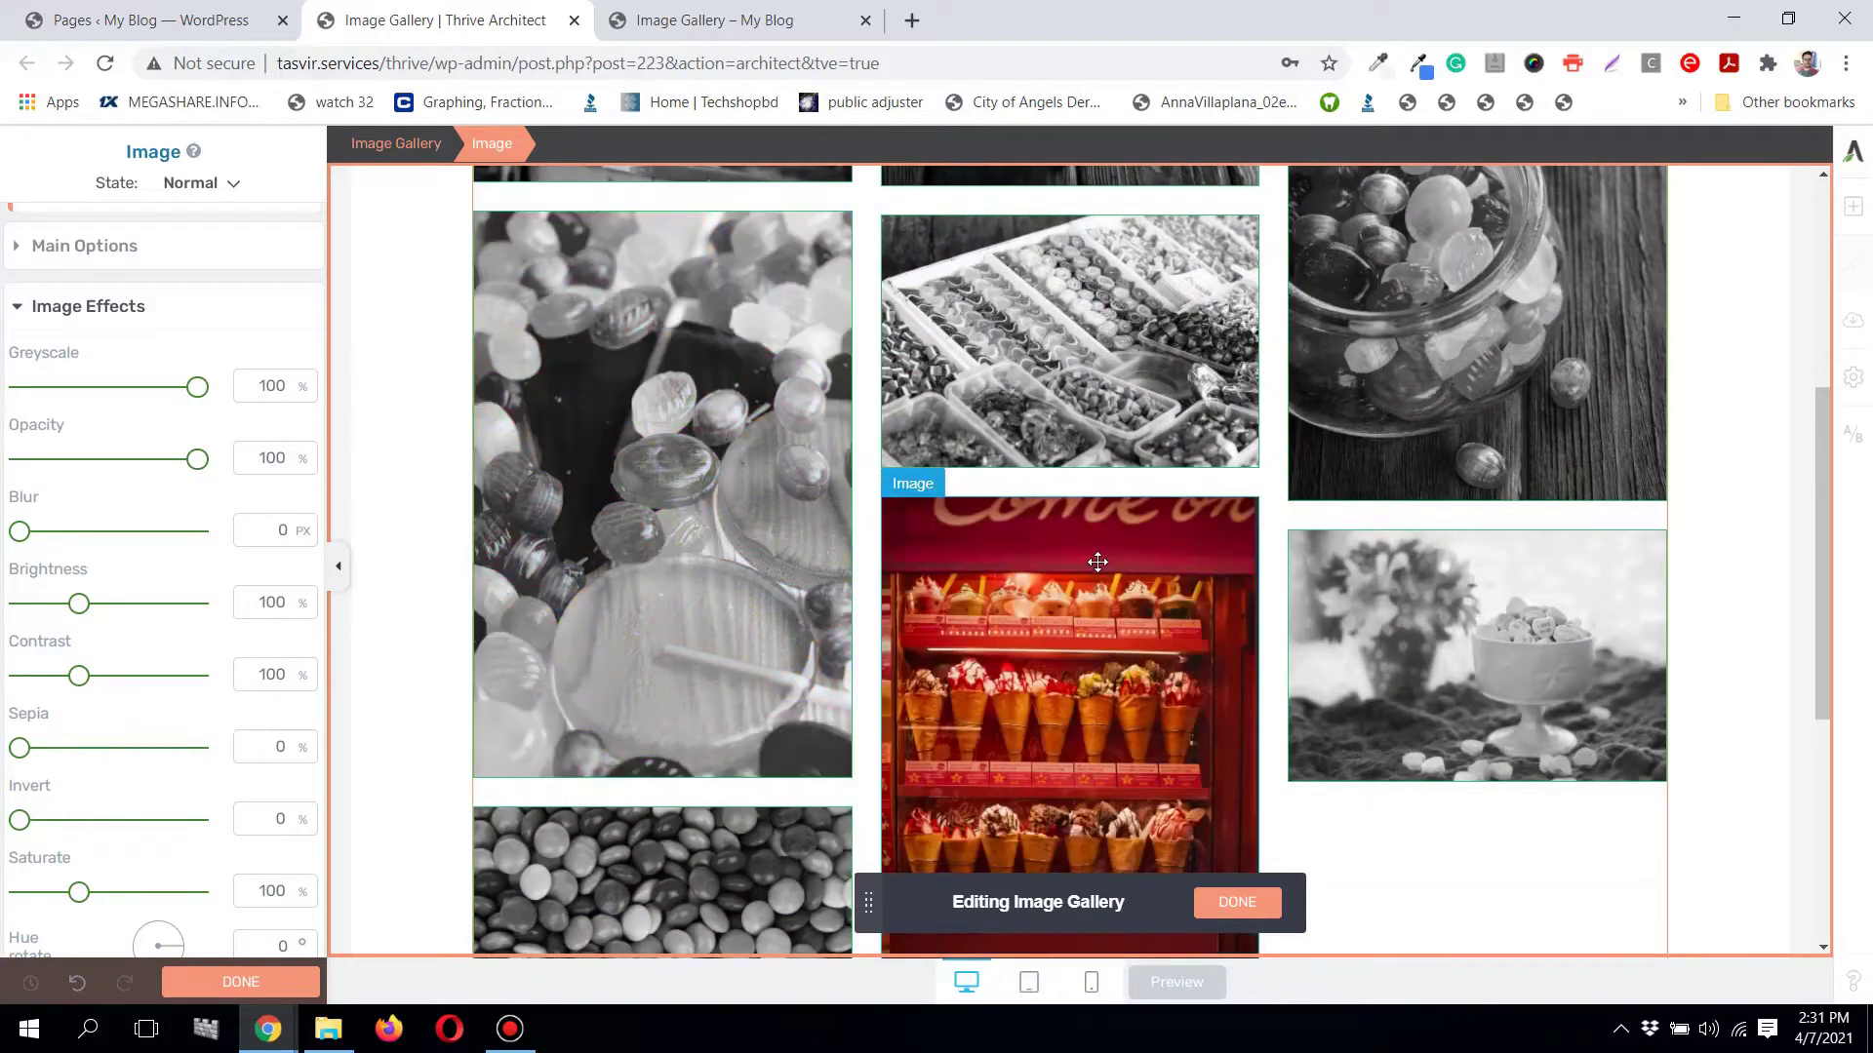
pyautogui.scroll(-1, 766, 782)
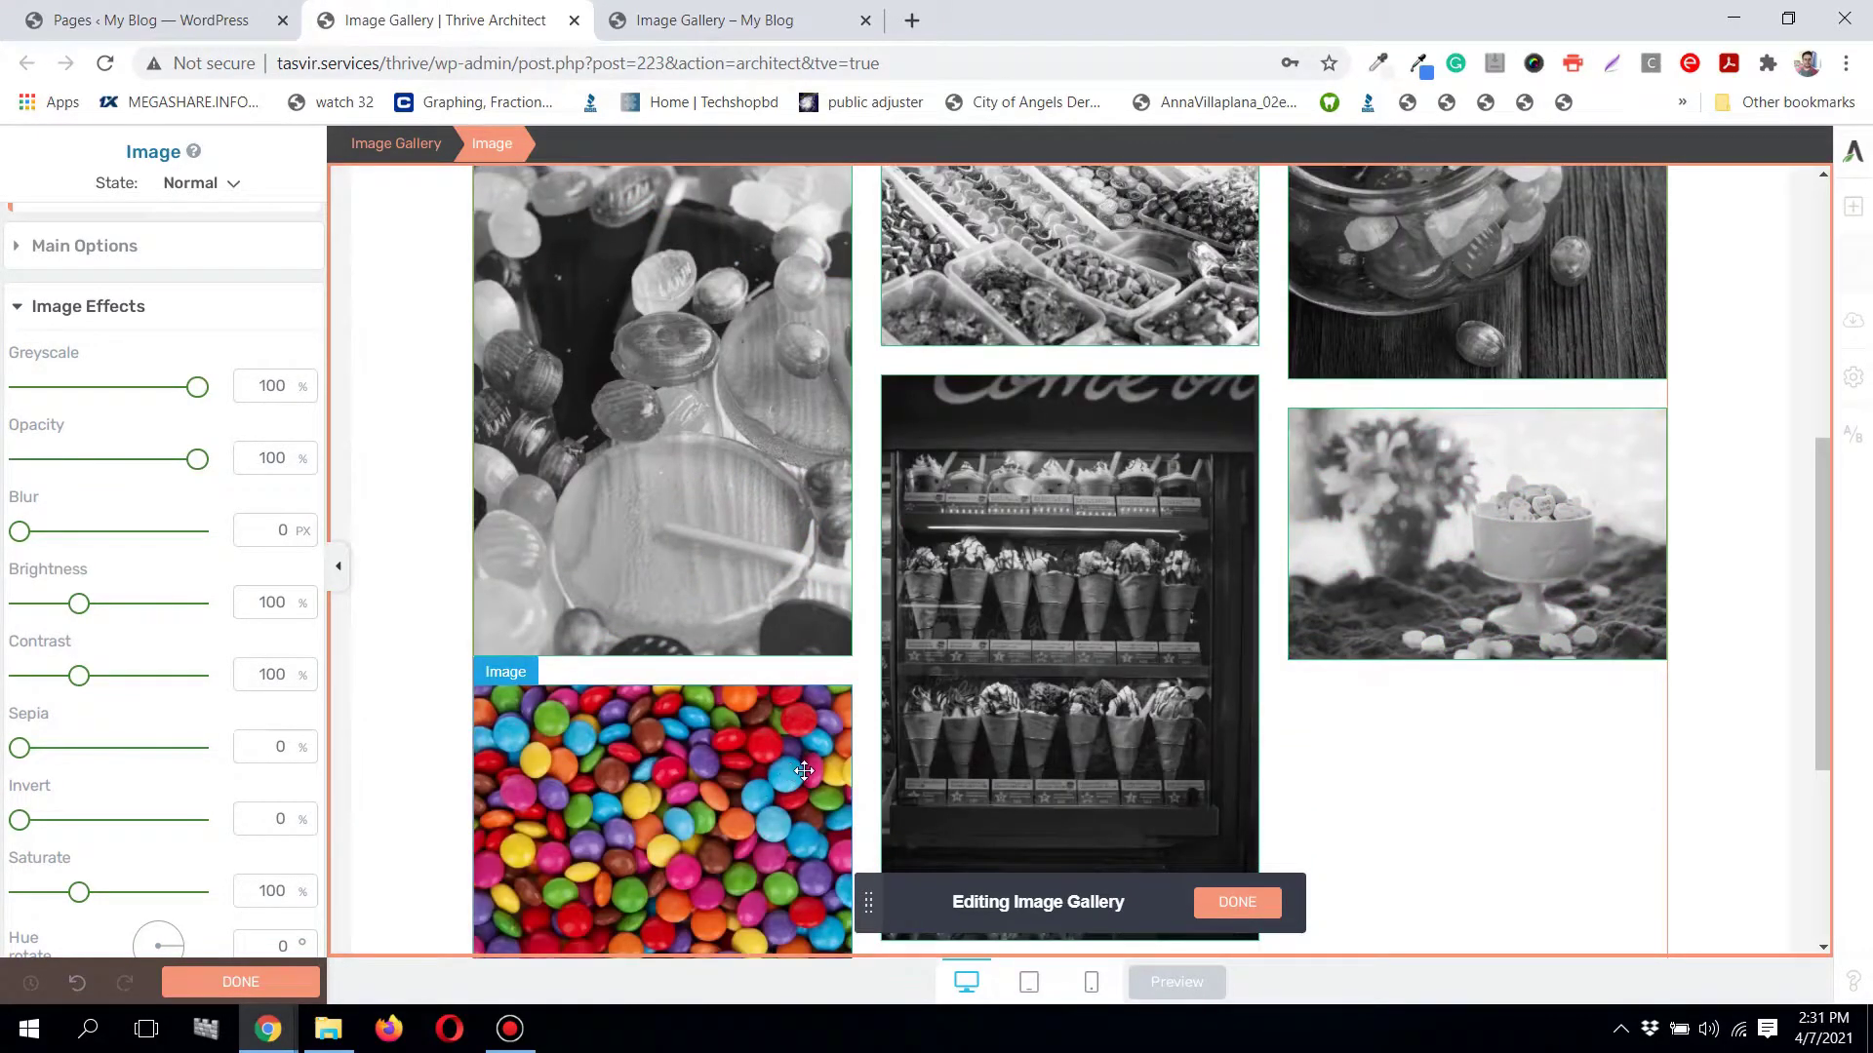
pyautogui.scroll(5, 766, 782)
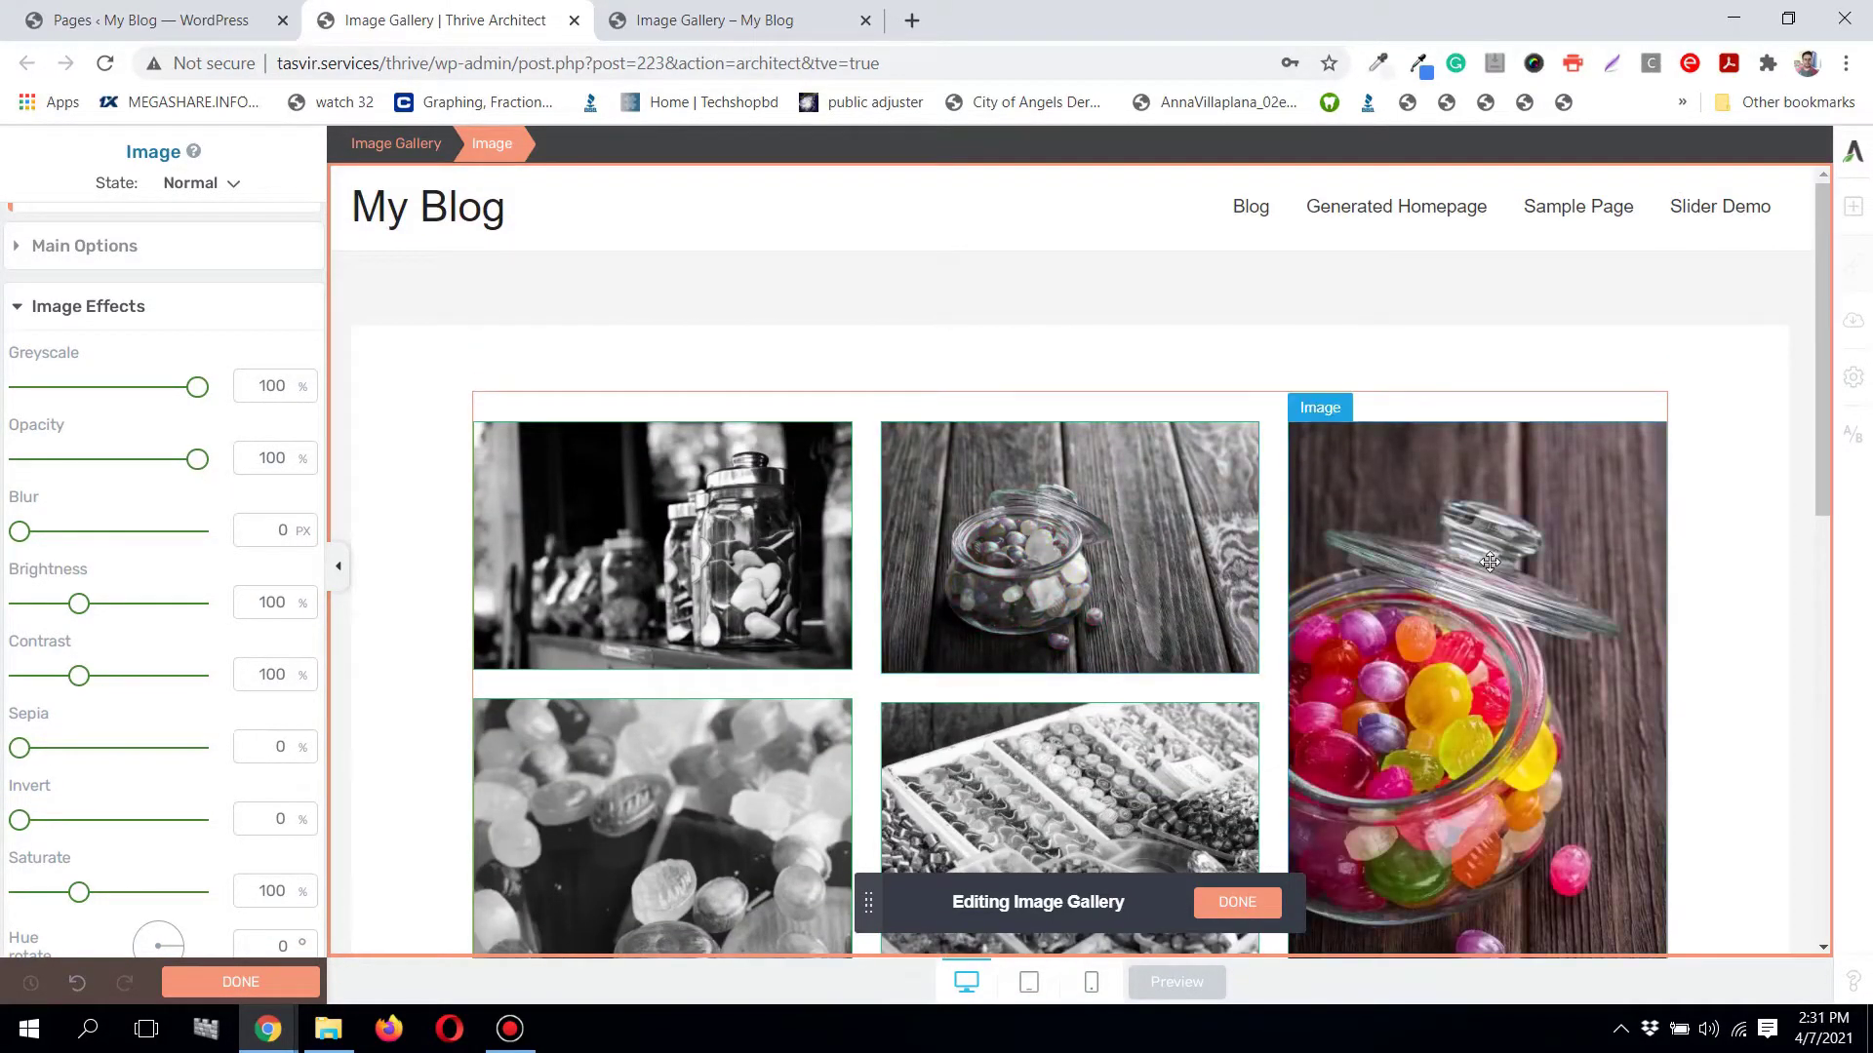
pyautogui.scroll(-1, 1487, 564)
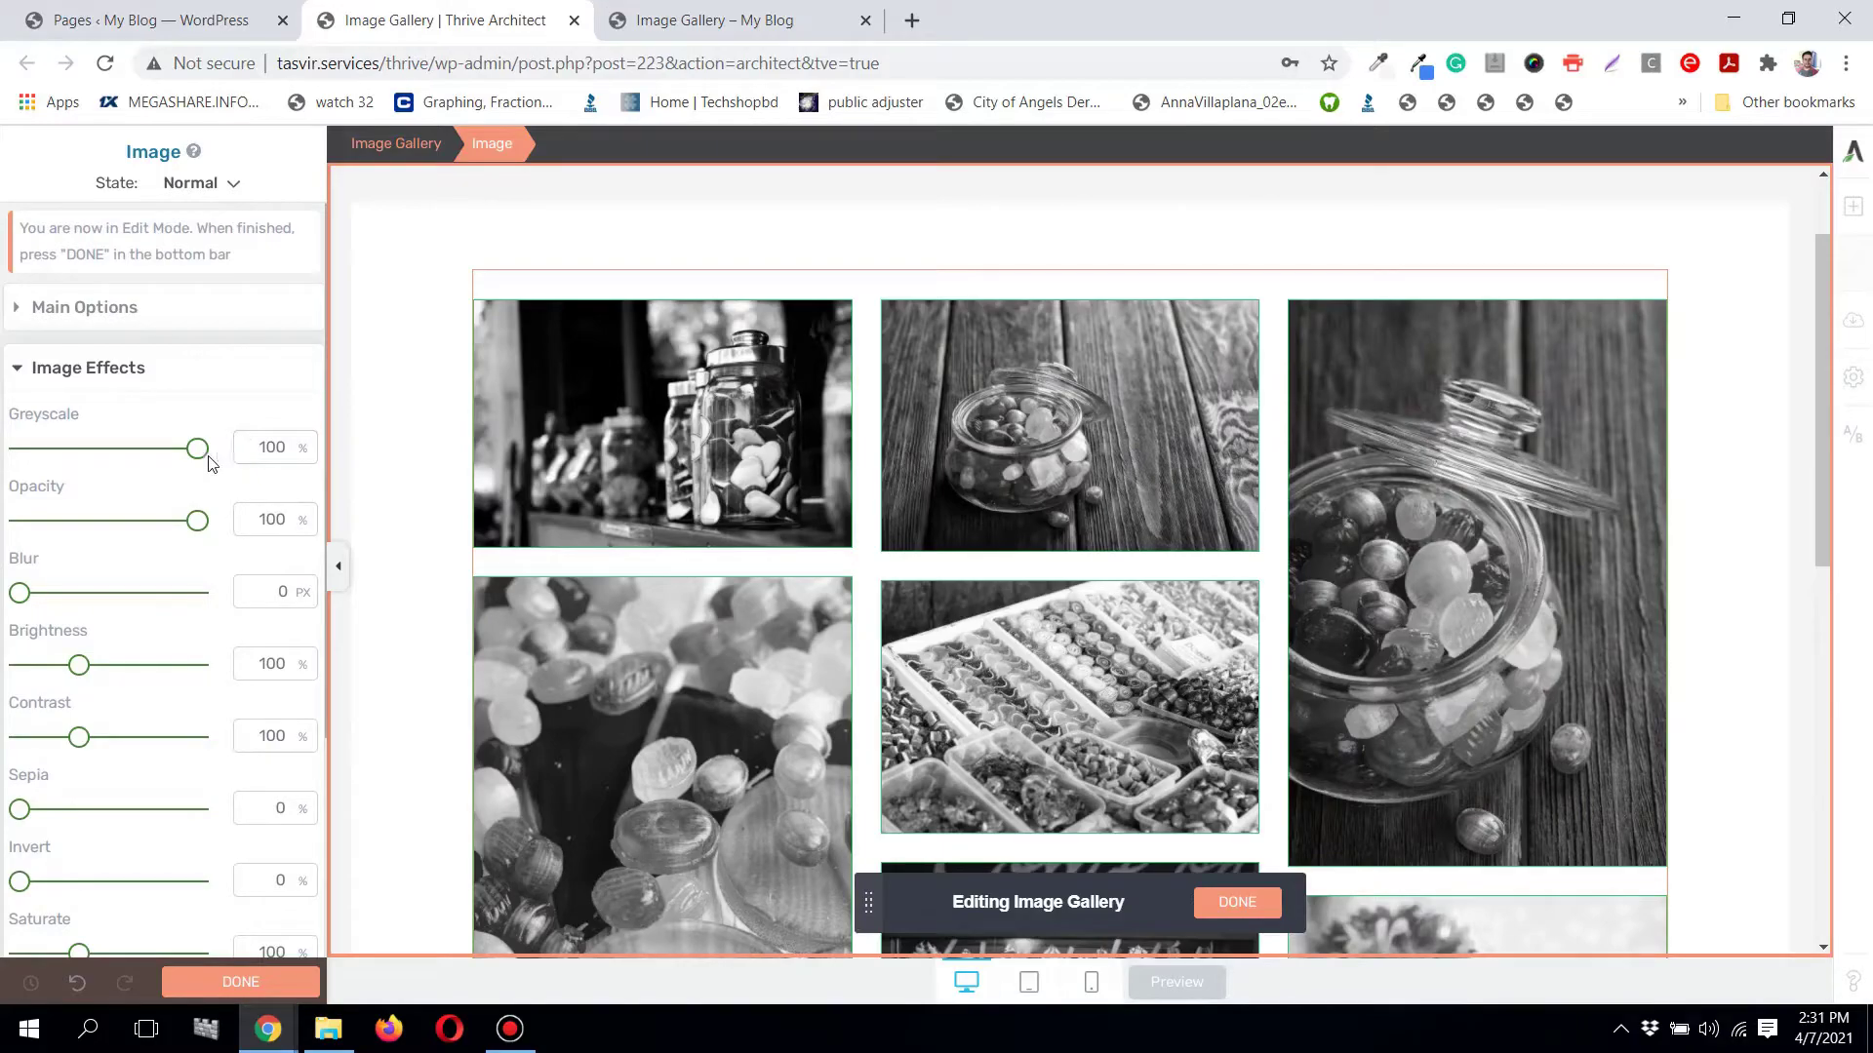
# Step: Set the images' normal-state greyscale to 0% and try the opacity and blur effects, leaving them at 100% and 0 px
pyautogui.moveTo(196, 456); pyautogui.dragTo(4, 465)
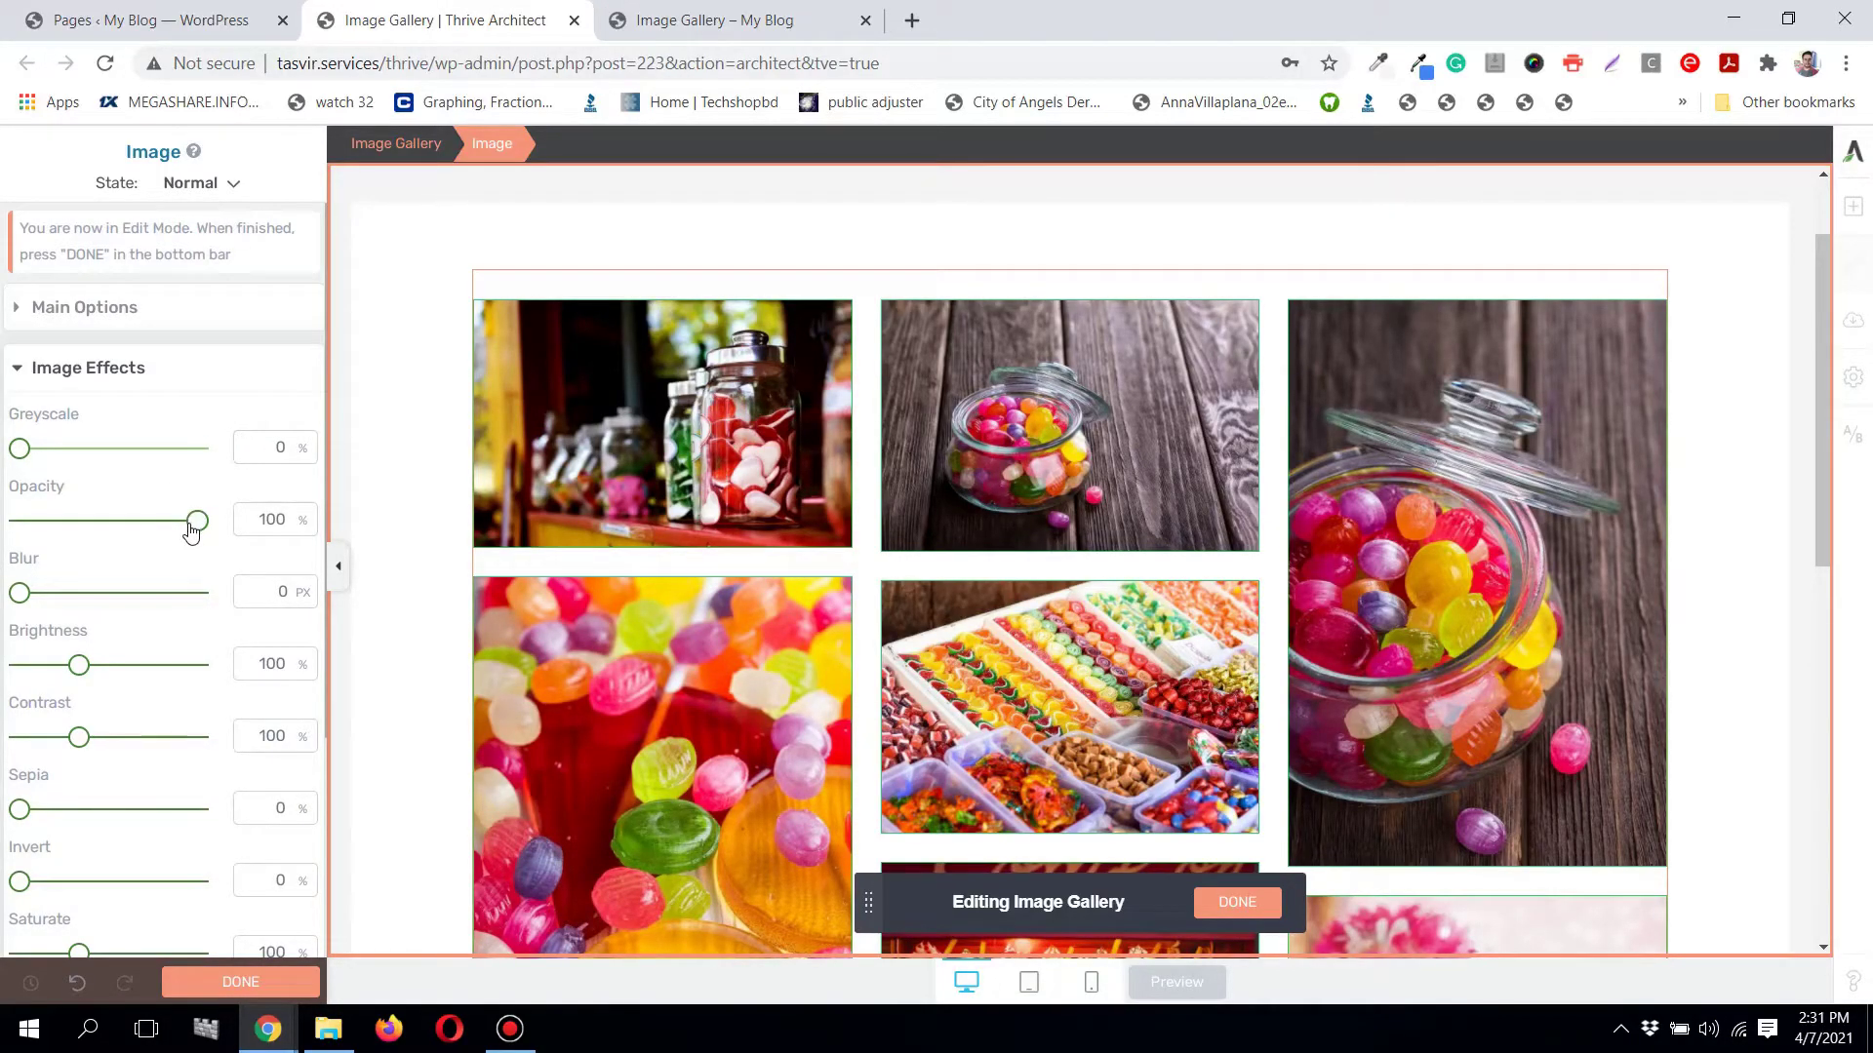
pyautogui.moveTo(192, 529)
pyautogui.mouseDown()
pyautogui.moveTo(21, 530)
pyautogui.moveTo(224, 544)
pyautogui.moveTo(168, 534)
pyautogui.moveTo(205, 535)
pyautogui.mouseUp()
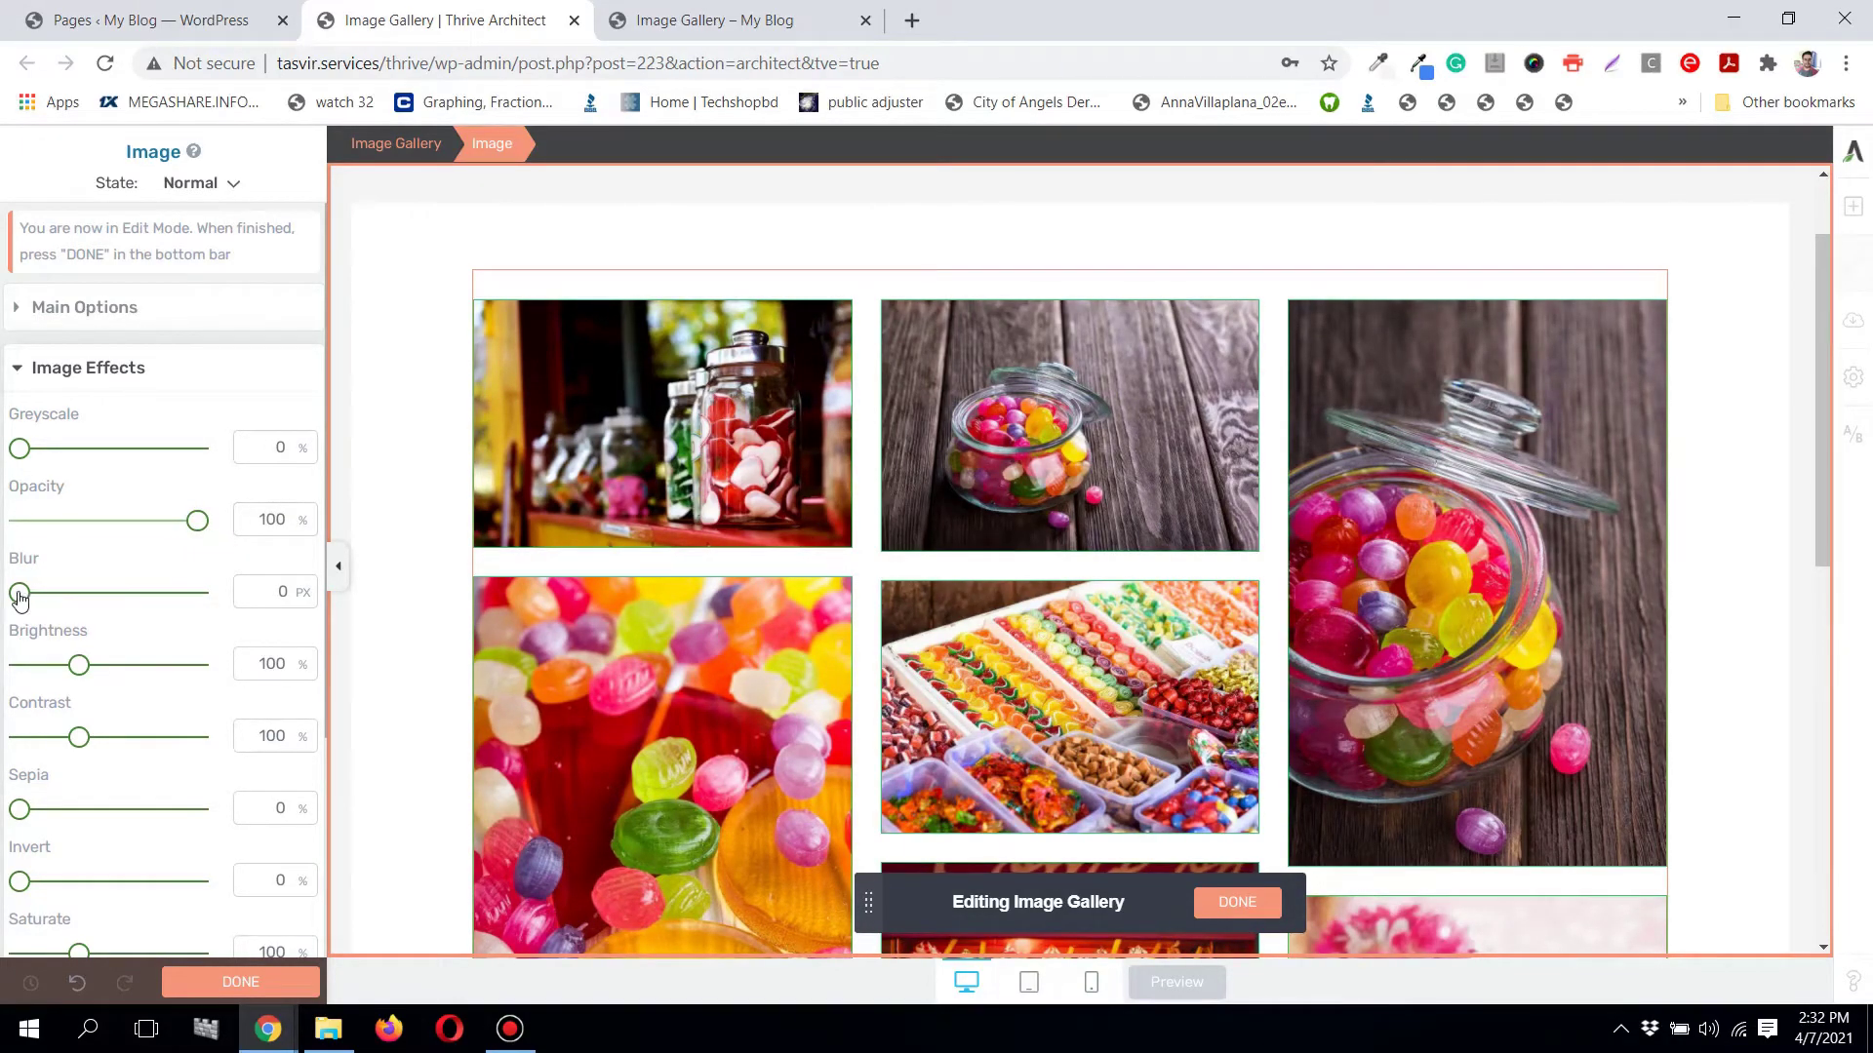
pyautogui.moveTo(19, 597)
pyautogui.mouseDown()
pyautogui.moveTo(159, 597)
pyautogui.moveTo(4, 597)
pyautogui.mouseUp()
# Step: Try raising the gallery images' brightness to 108% and contrast to 159%
pyautogui.moveTo(86, 675)
pyautogui.mouseDown()
pyautogui.moveTo(117, 675)
pyautogui.moveTo(84, 680)
pyautogui.mouseUp()
pyautogui.scroll(-1, 91, 636)
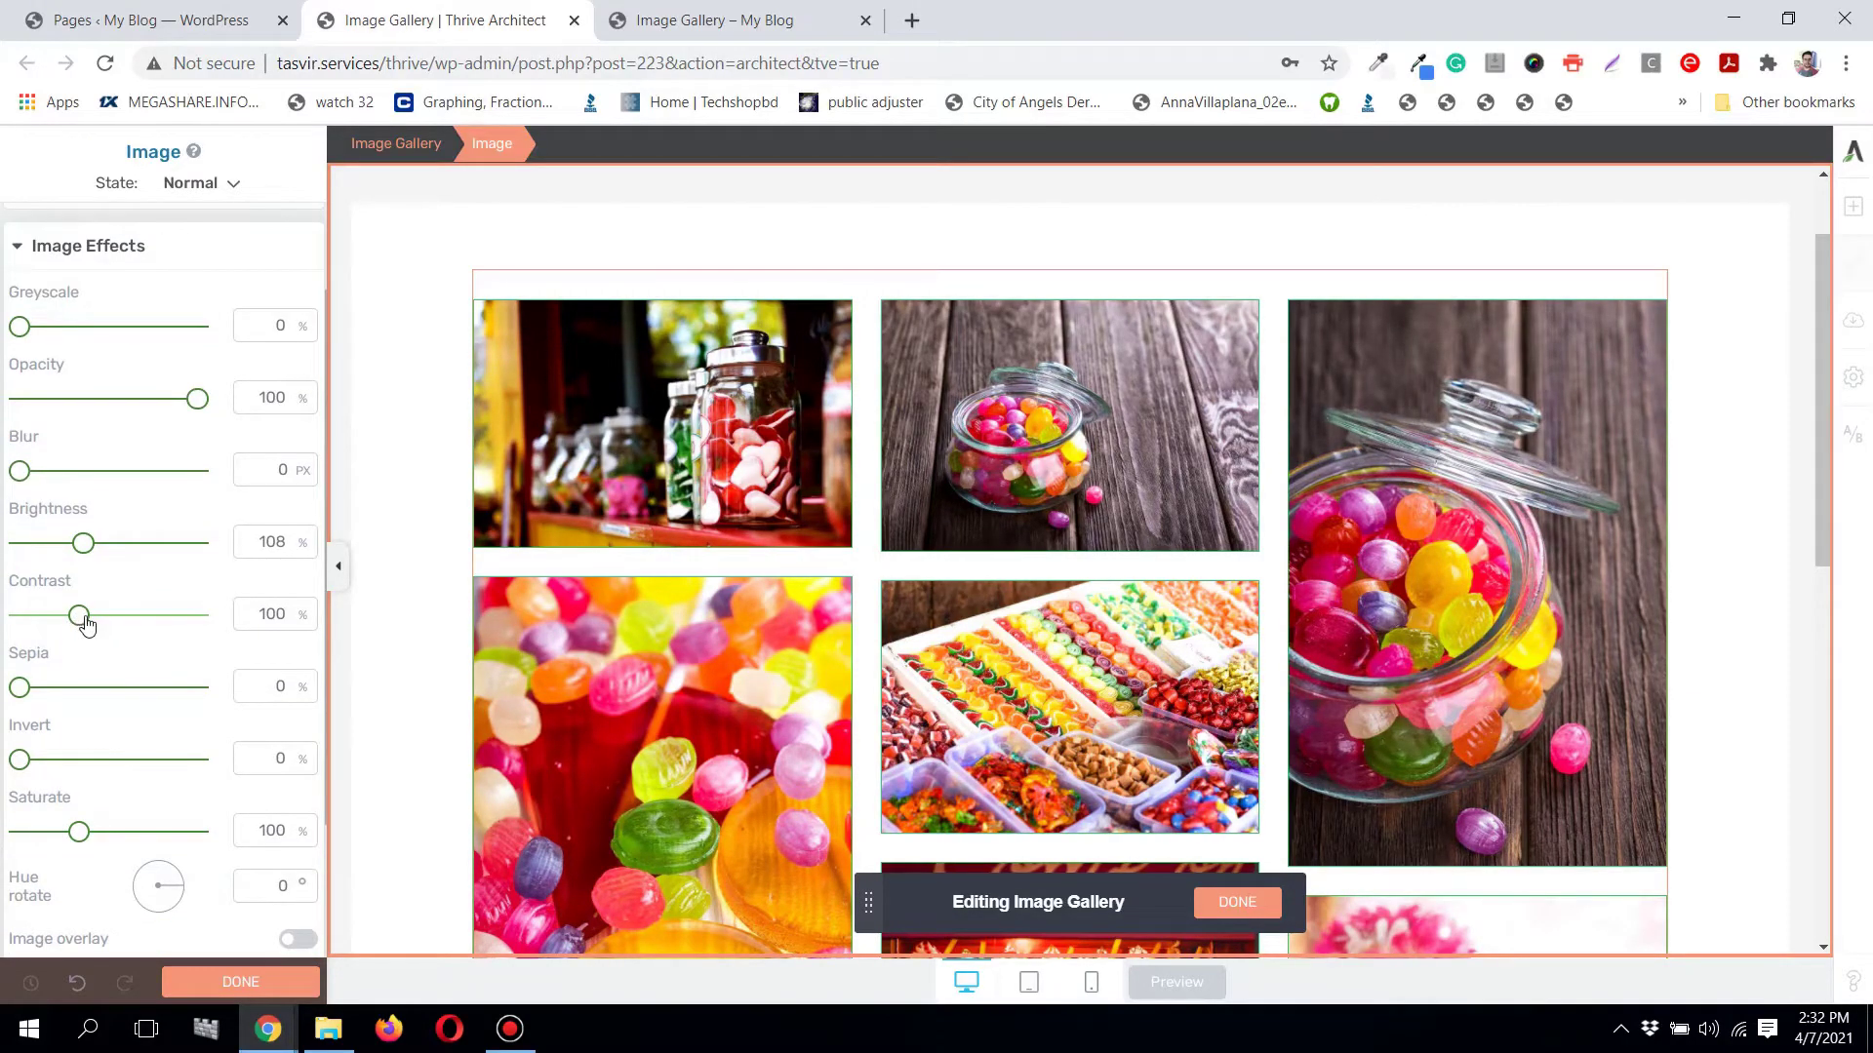
pyautogui.moveTo(79, 616); pyautogui.dragTo(114, 616)
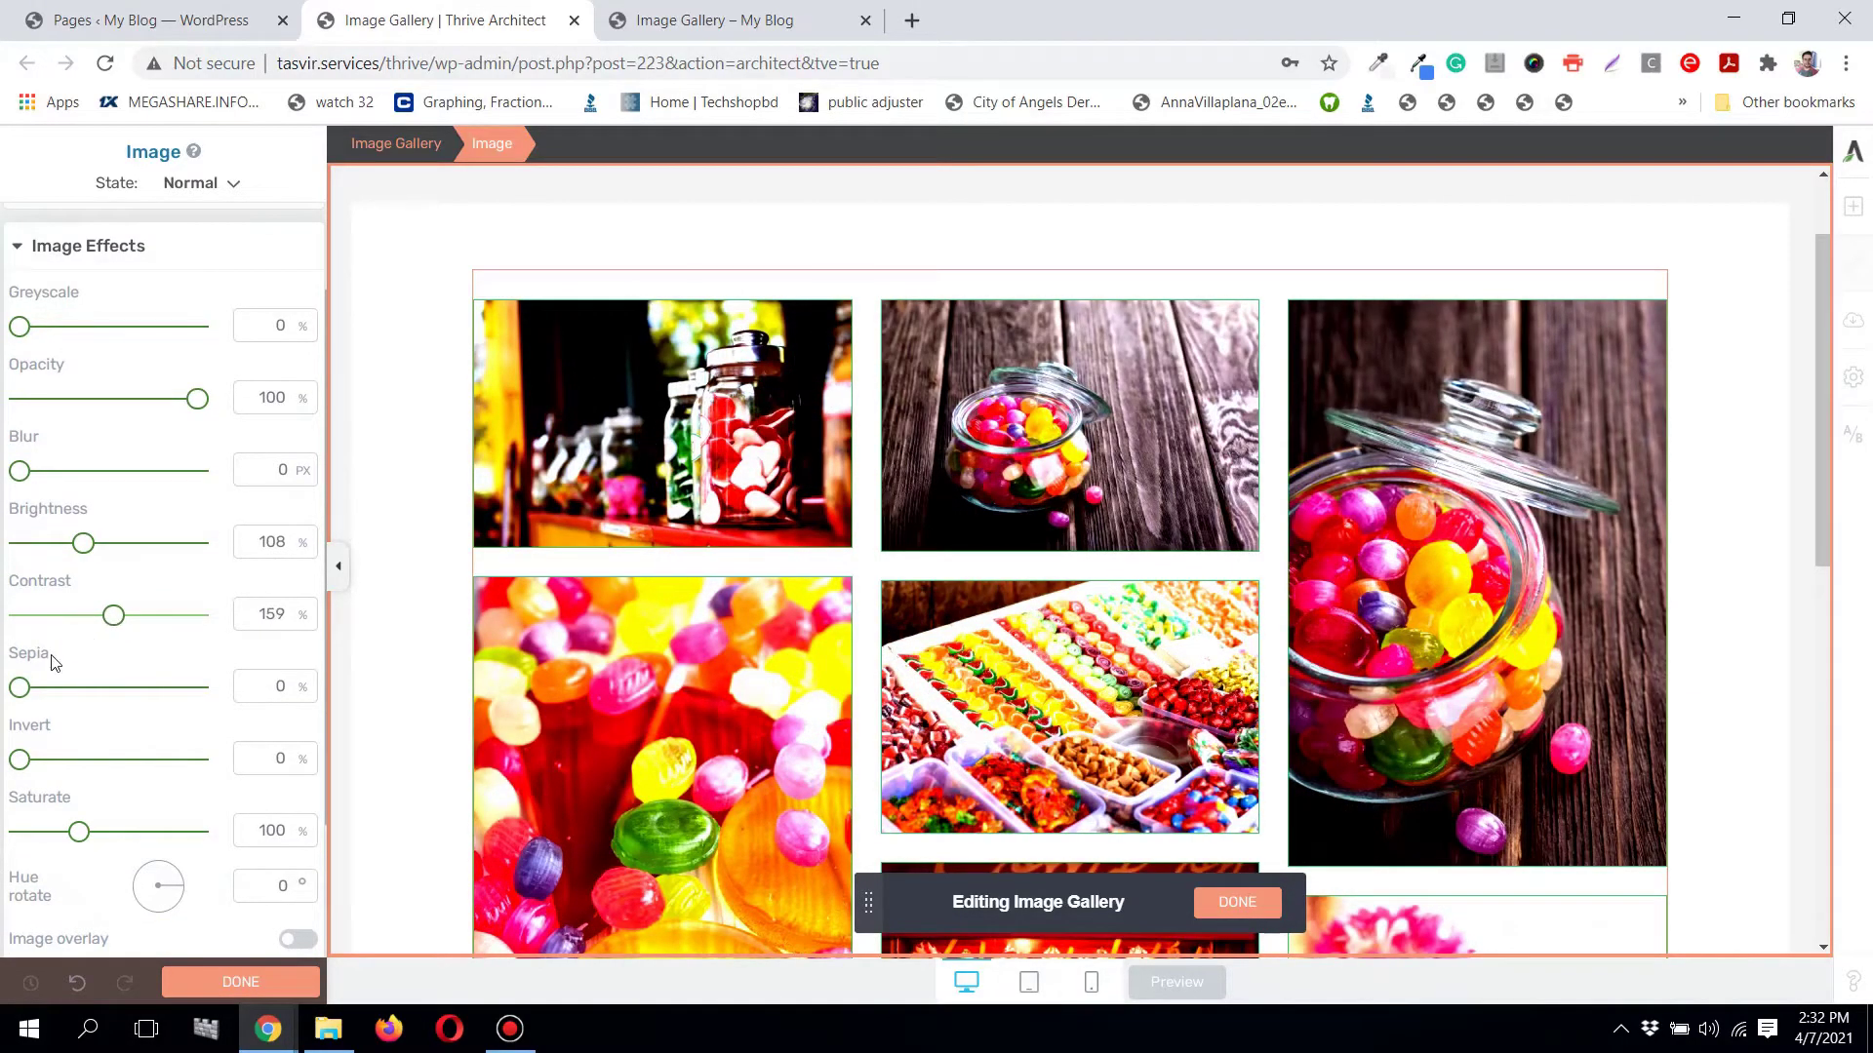
# Step: Try a sepia of 25%, invert of 19% and saturation of 169% on the gallery images
pyautogui.scroll(-1, 39, 625)
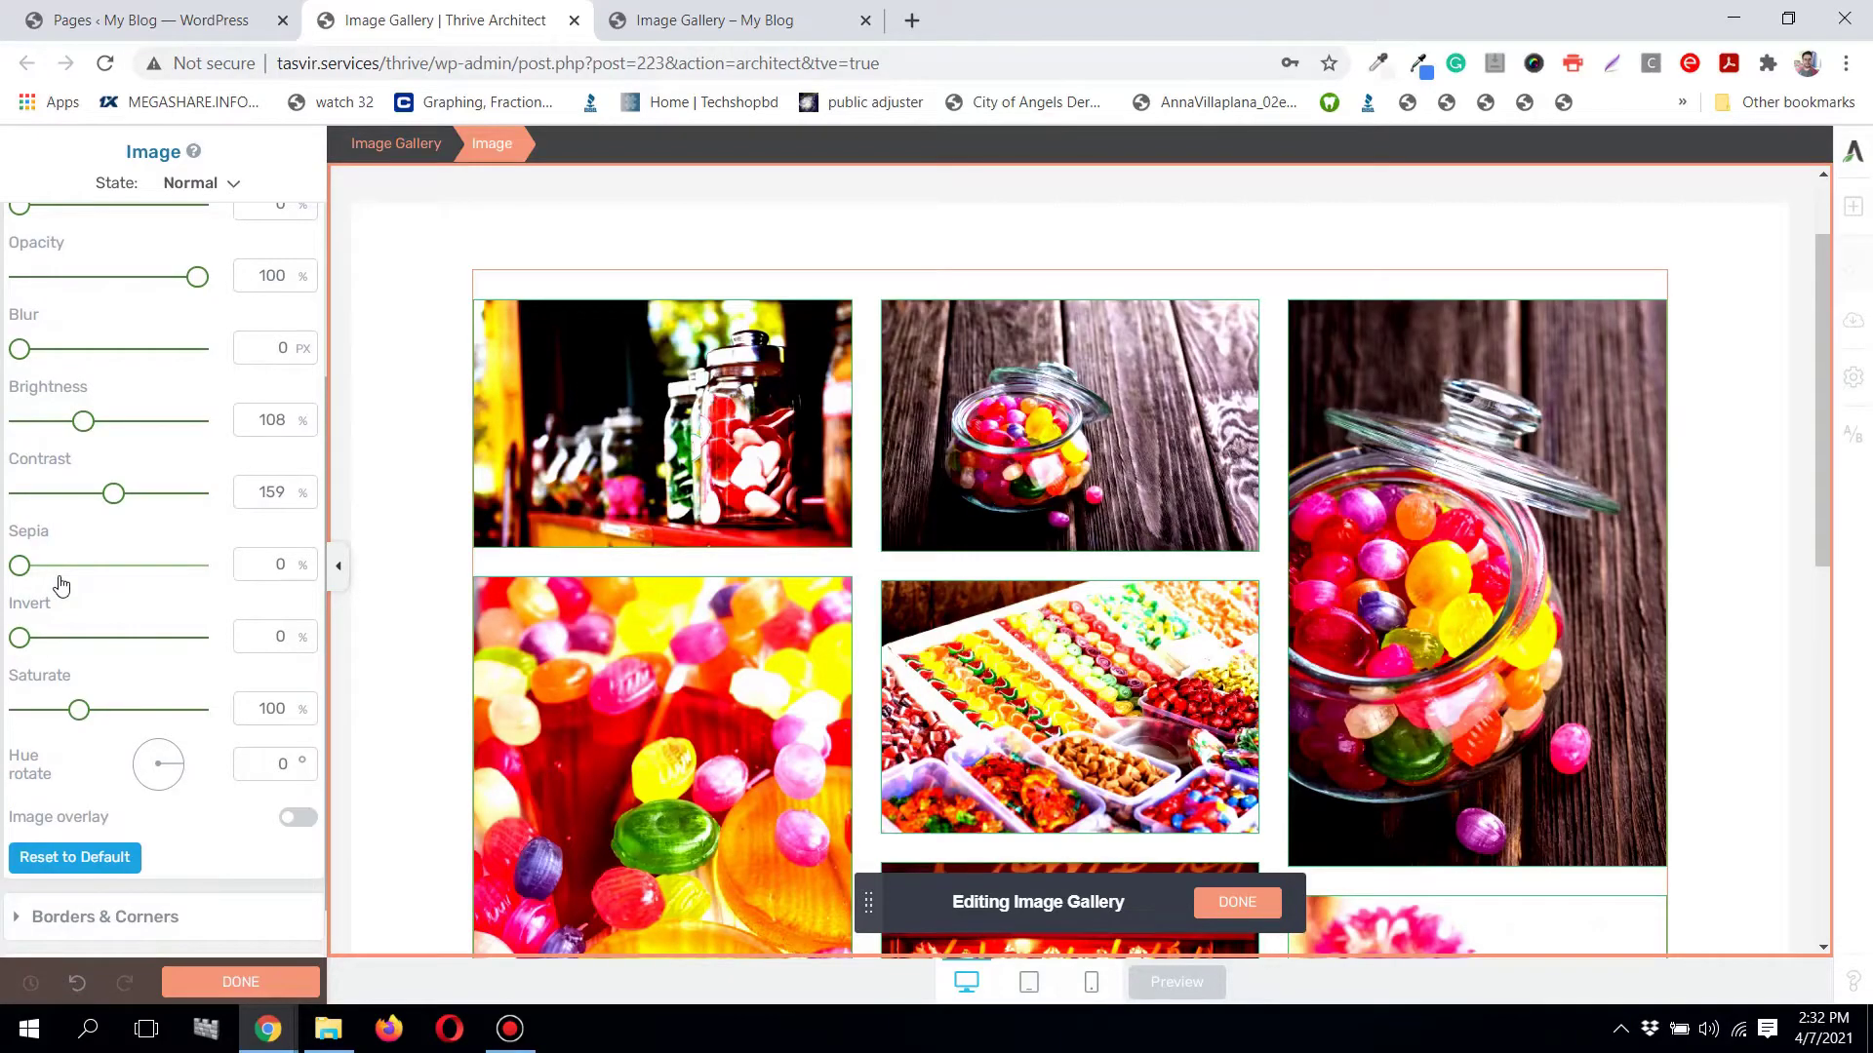
pyautogui.click(60, 566)
pyautogui.moveTo(20, 639); pyautogui.dragTo(29, 639)
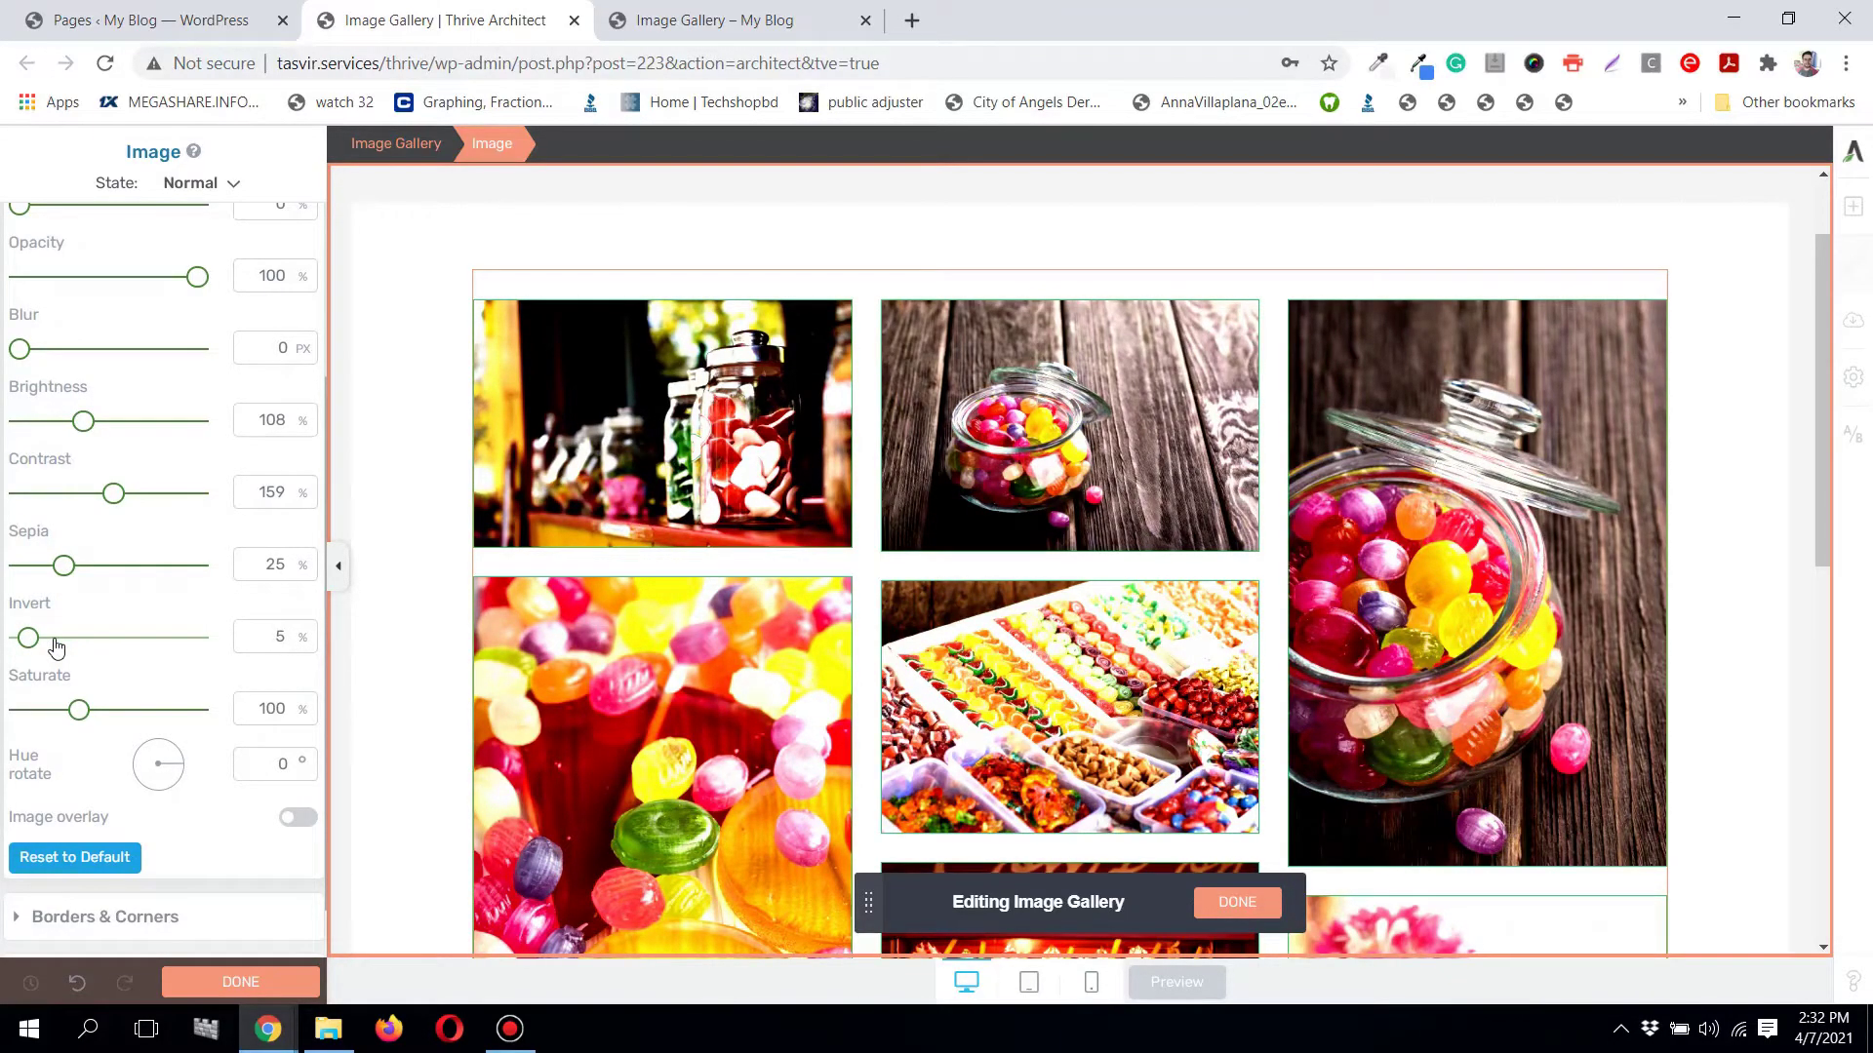
pyautogui.click(55, 640)
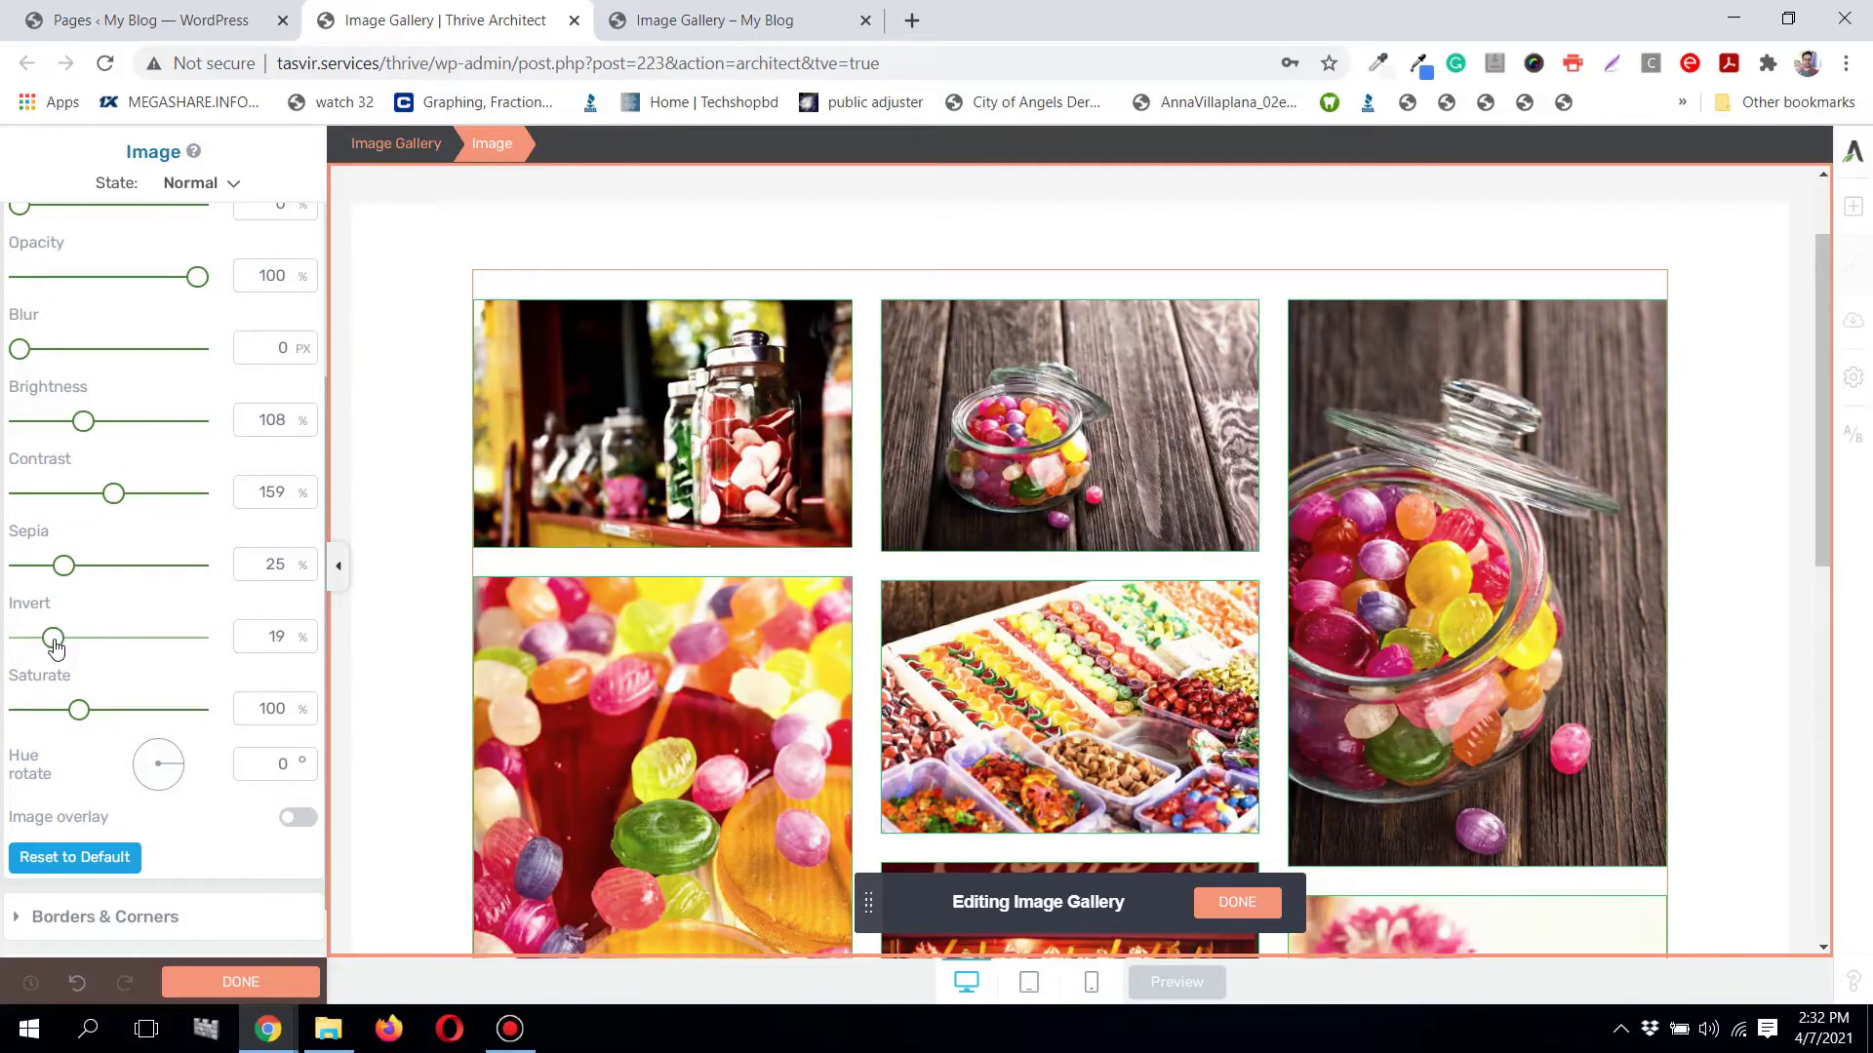
pyautogui.click(119, 711)
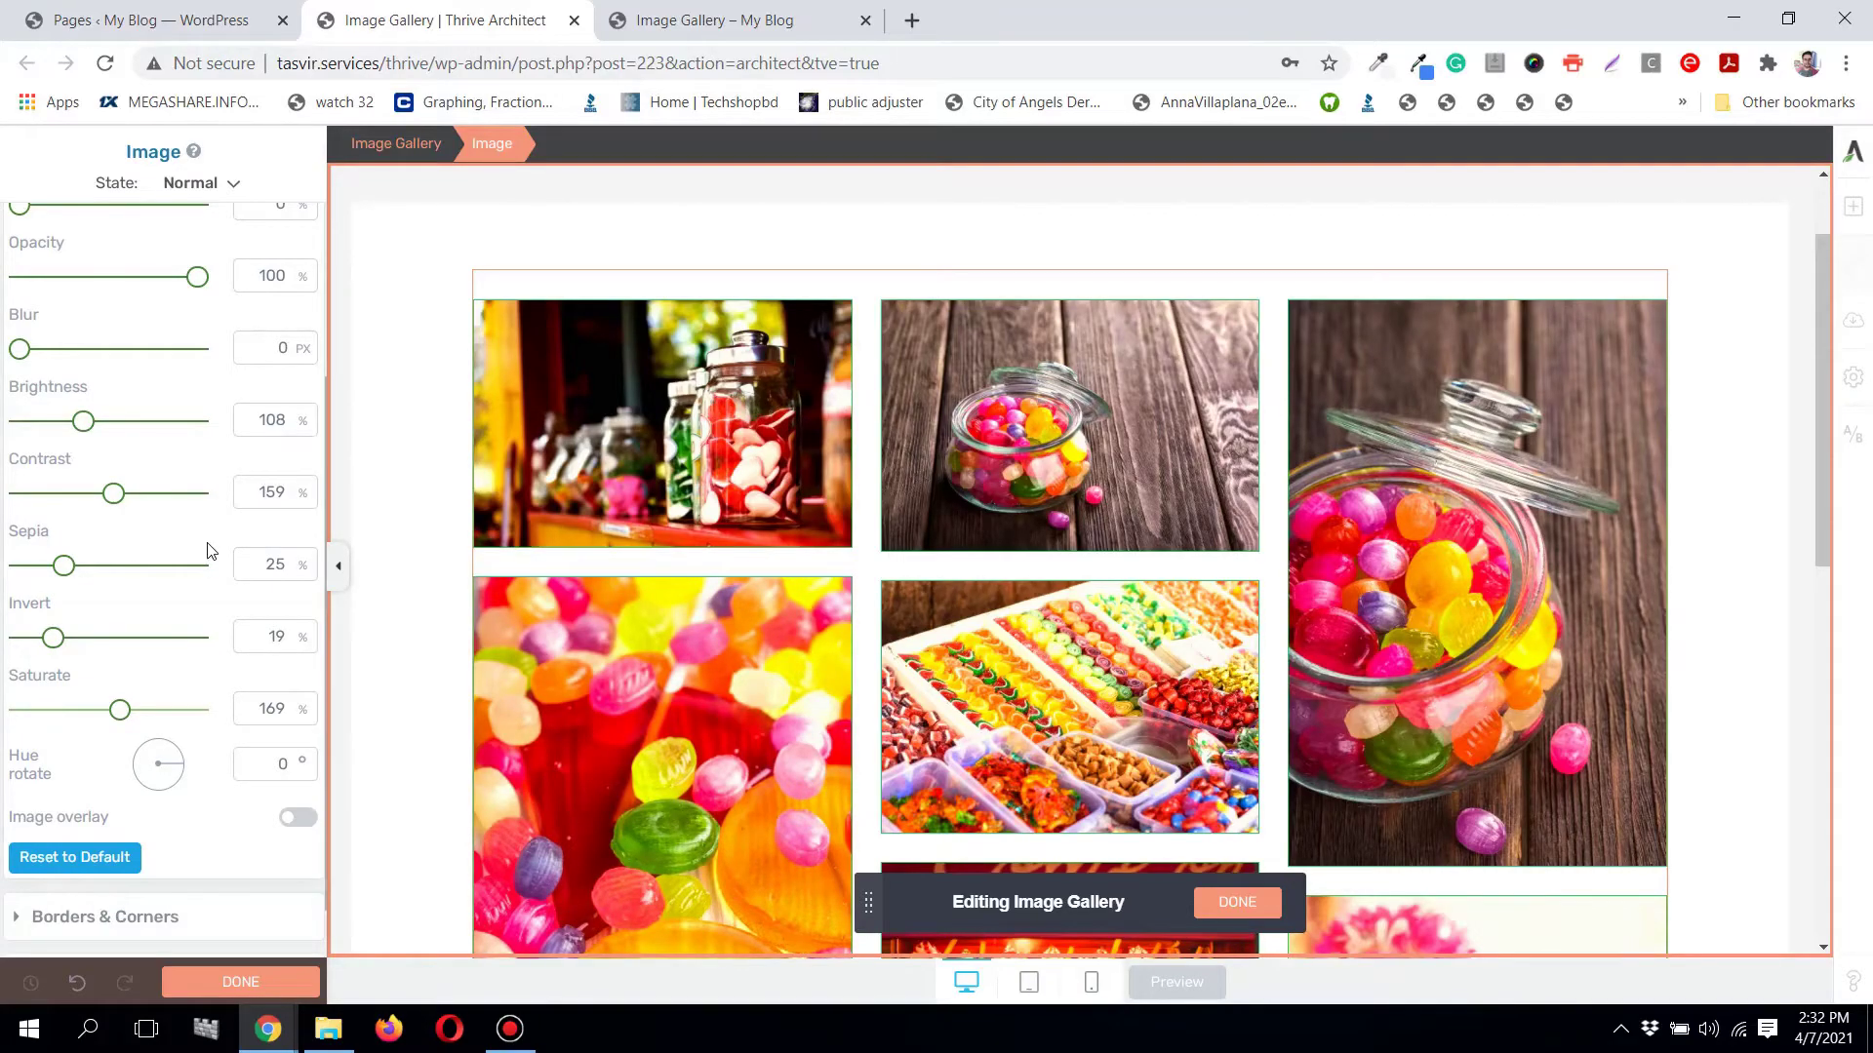
# Step: Reset all the gallery images' effects to their defaults and review the images
pyautogui.scroll(2, 204, 531)
pyautogui.scroll(-1, 208, 549)
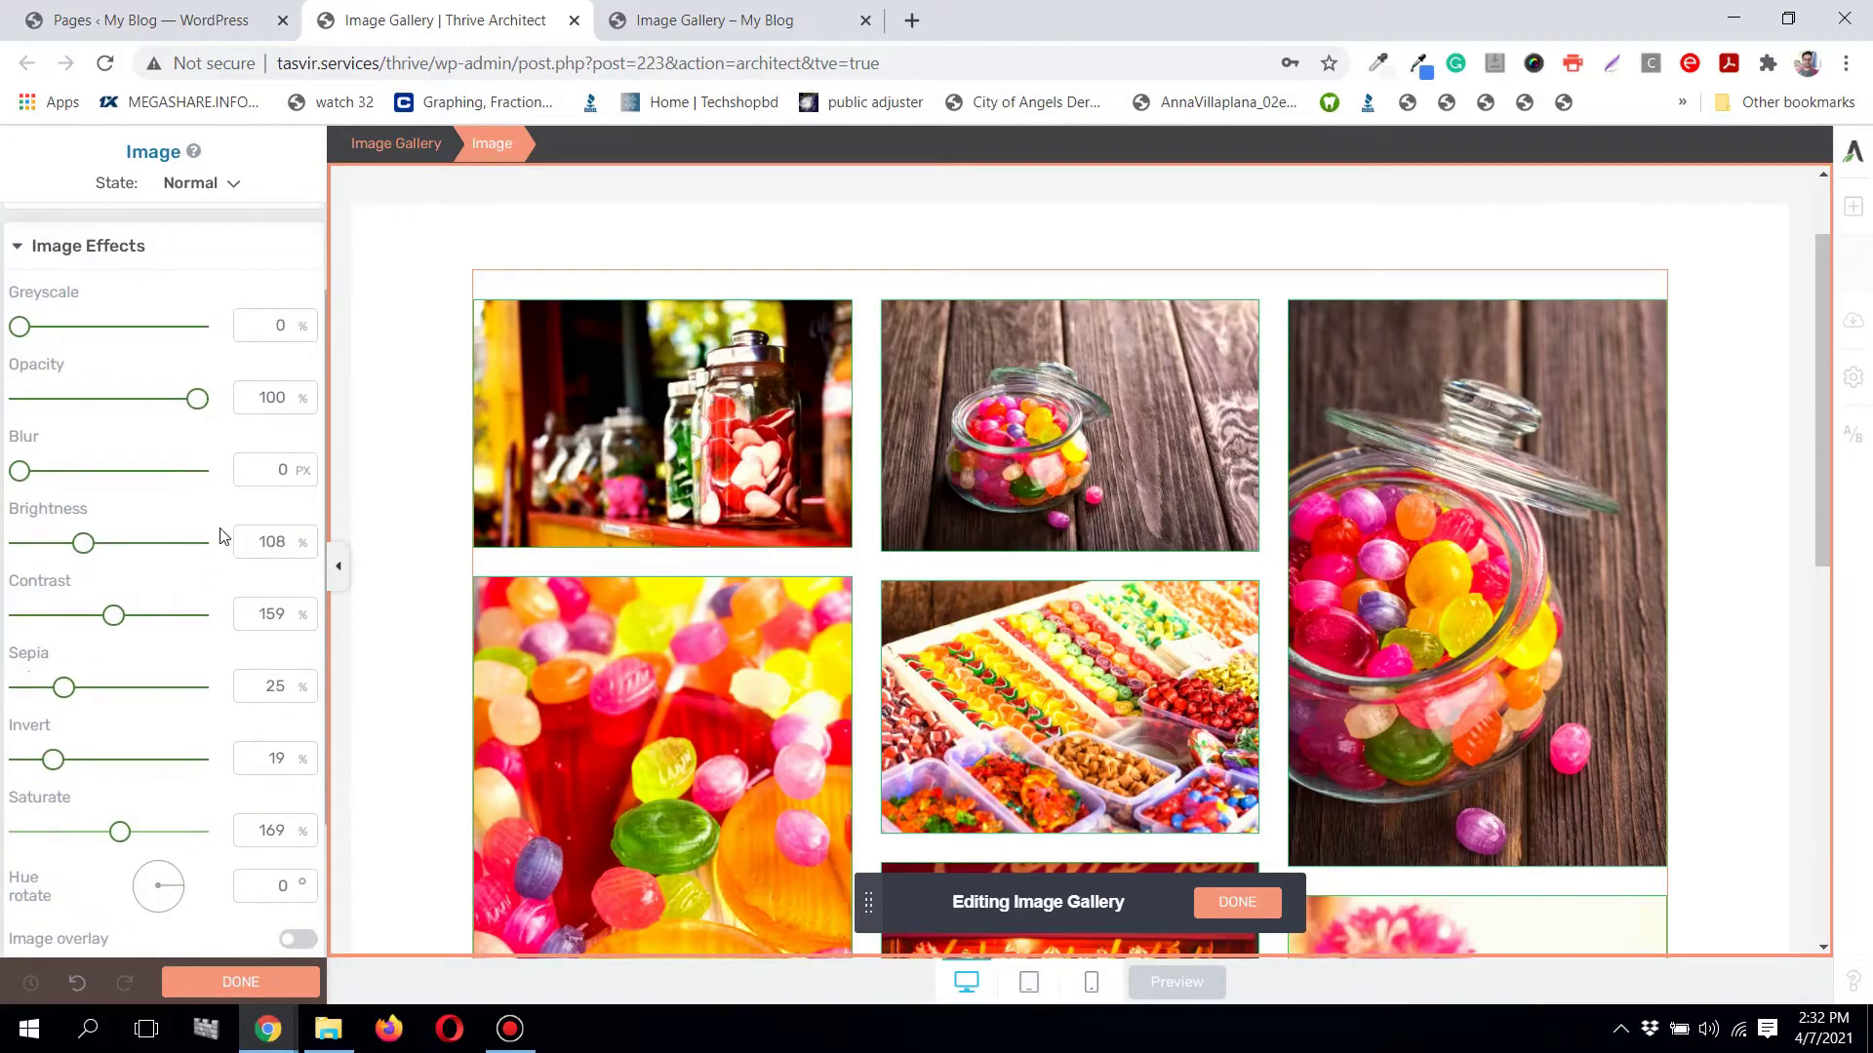
pyautogui.scroll(-3, 222, 536)
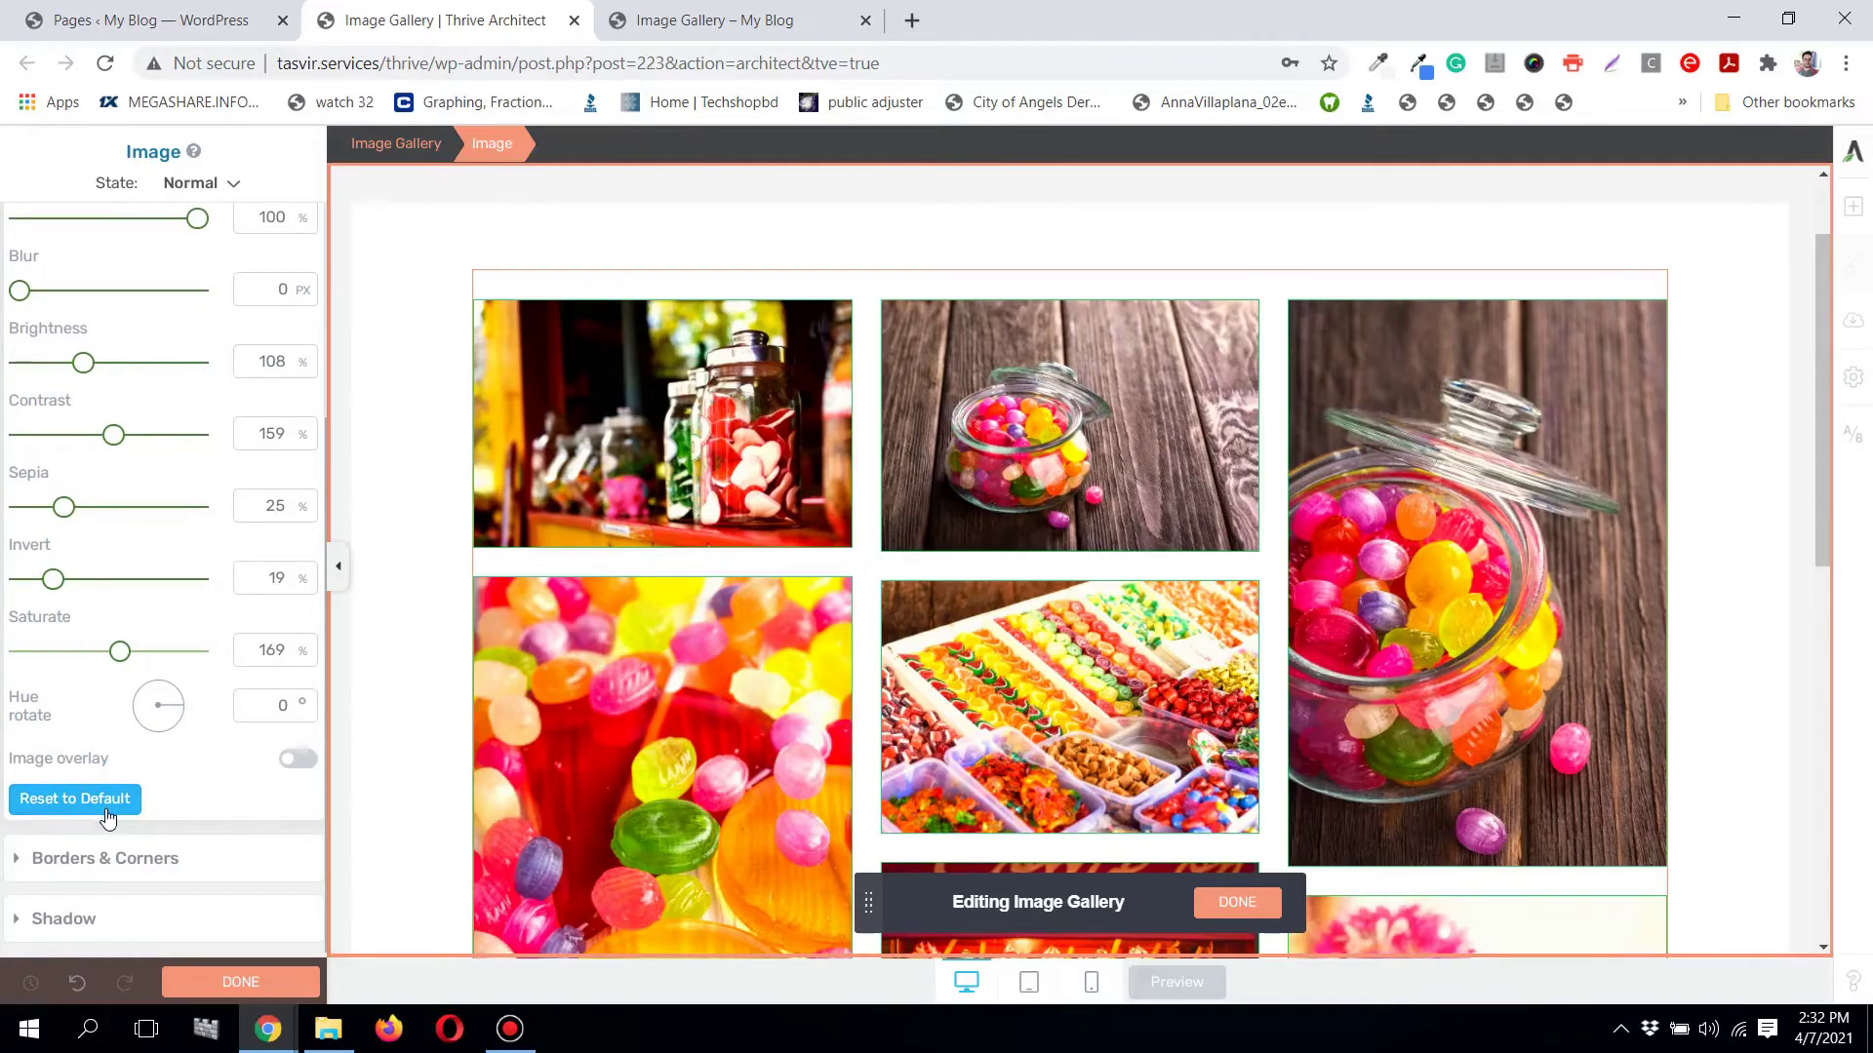
pyautogui.click(113, 803)
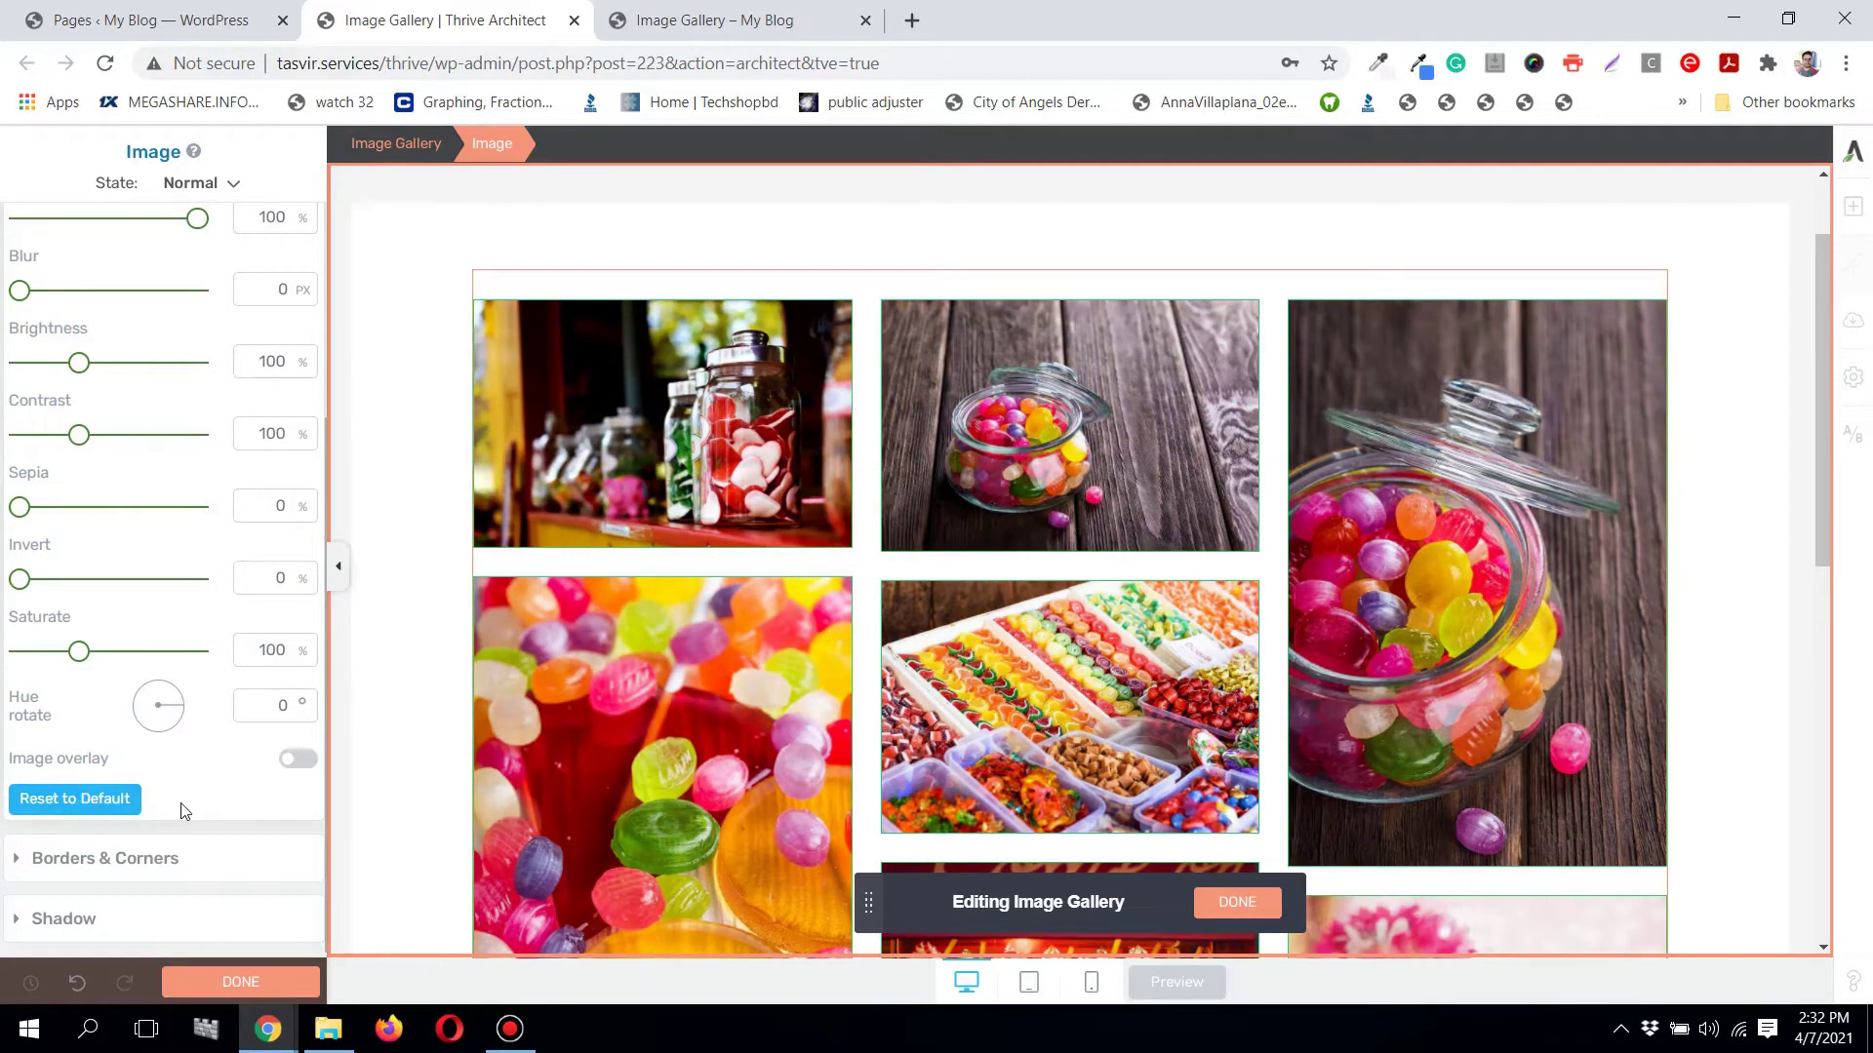
pyautogui.scroll(-1, 819, 425)
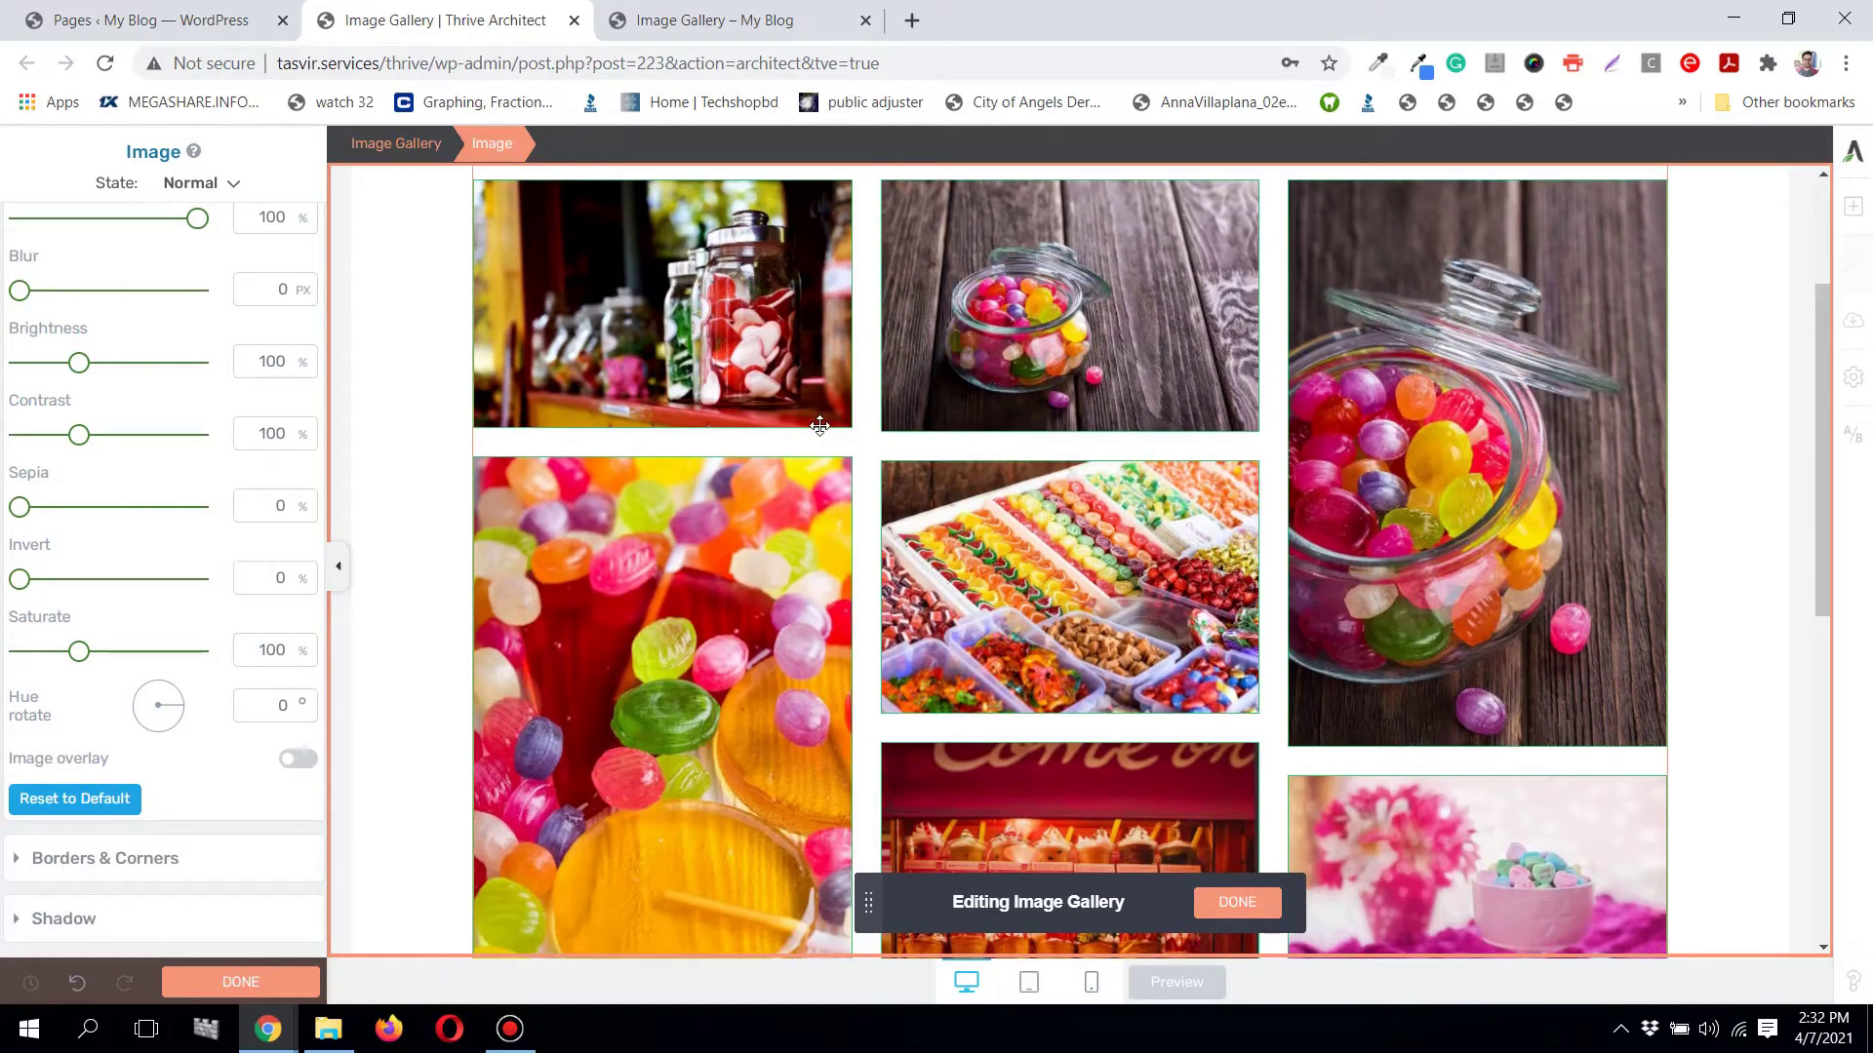
pyautogui.scroll(1, 921, 425)
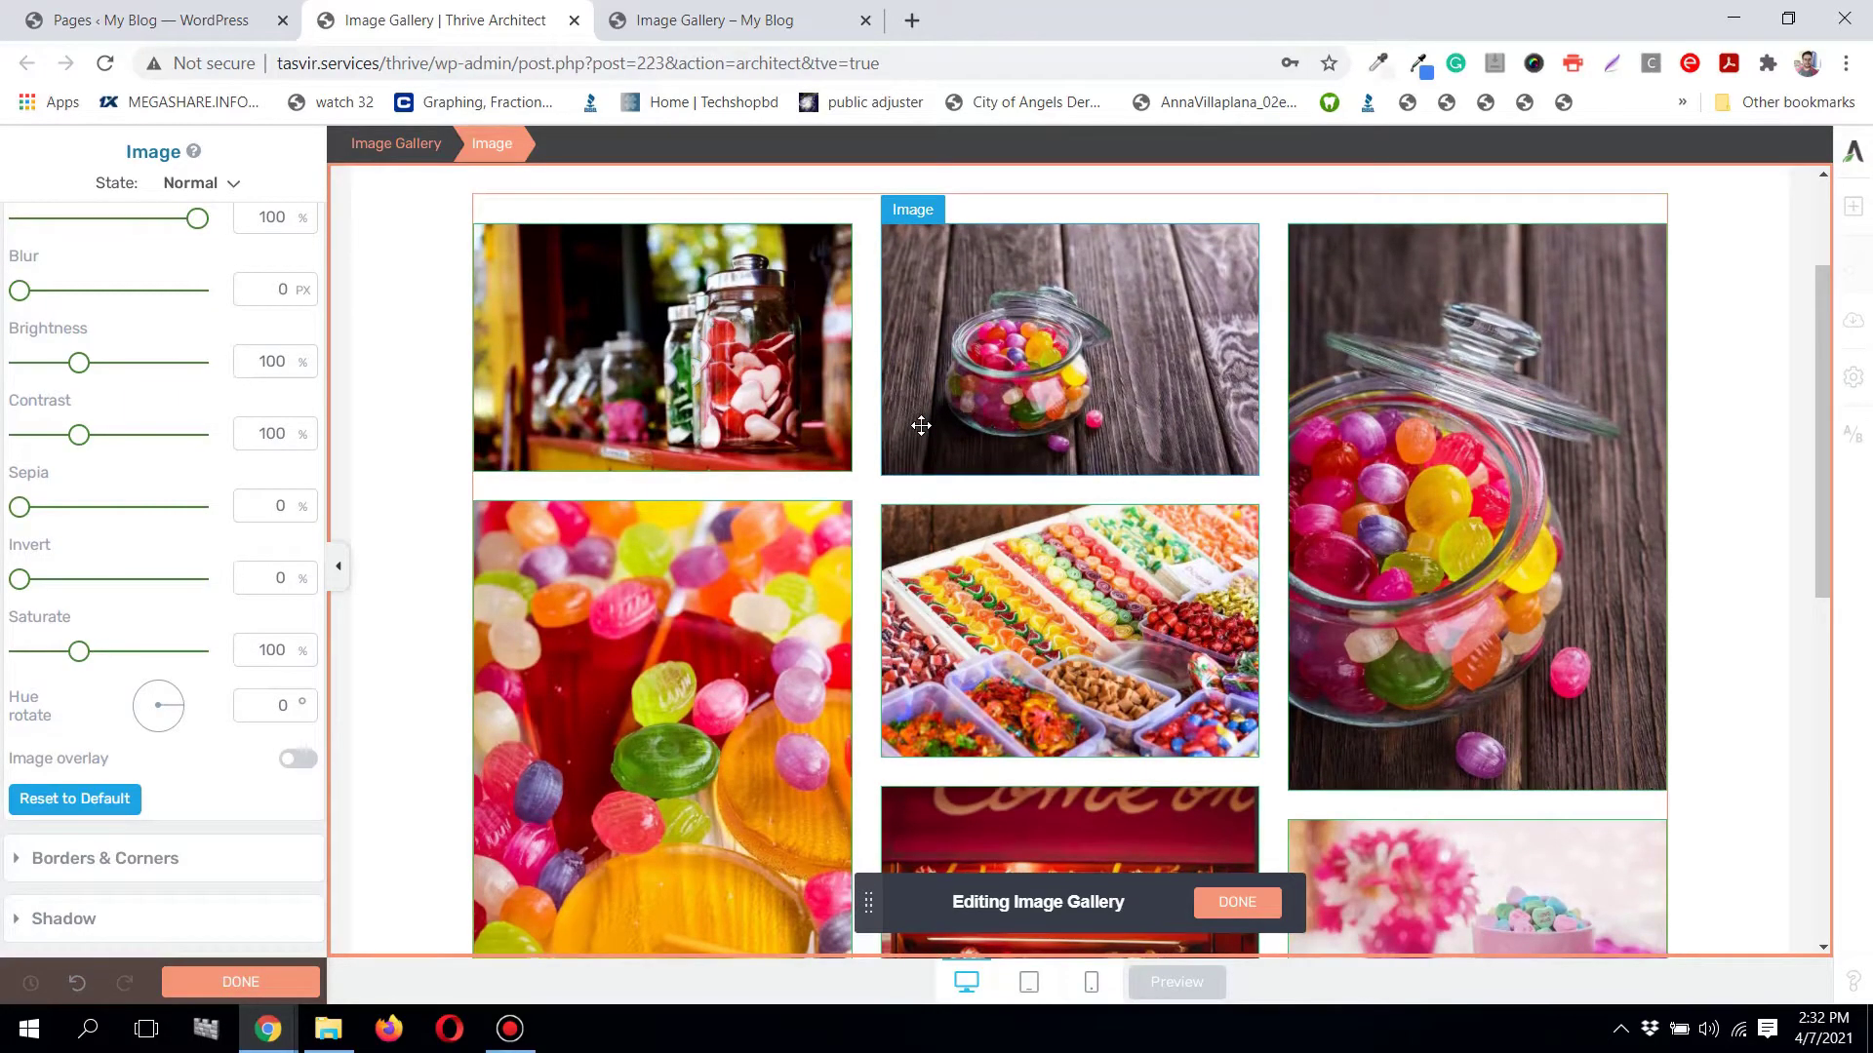
# Step: Try an image overlay on the gallery images in red #be0d0d at about 57% opacity
pyautogui.scroll(1, 920, 425)
pyautogui.scroll(-2, 921, 425)
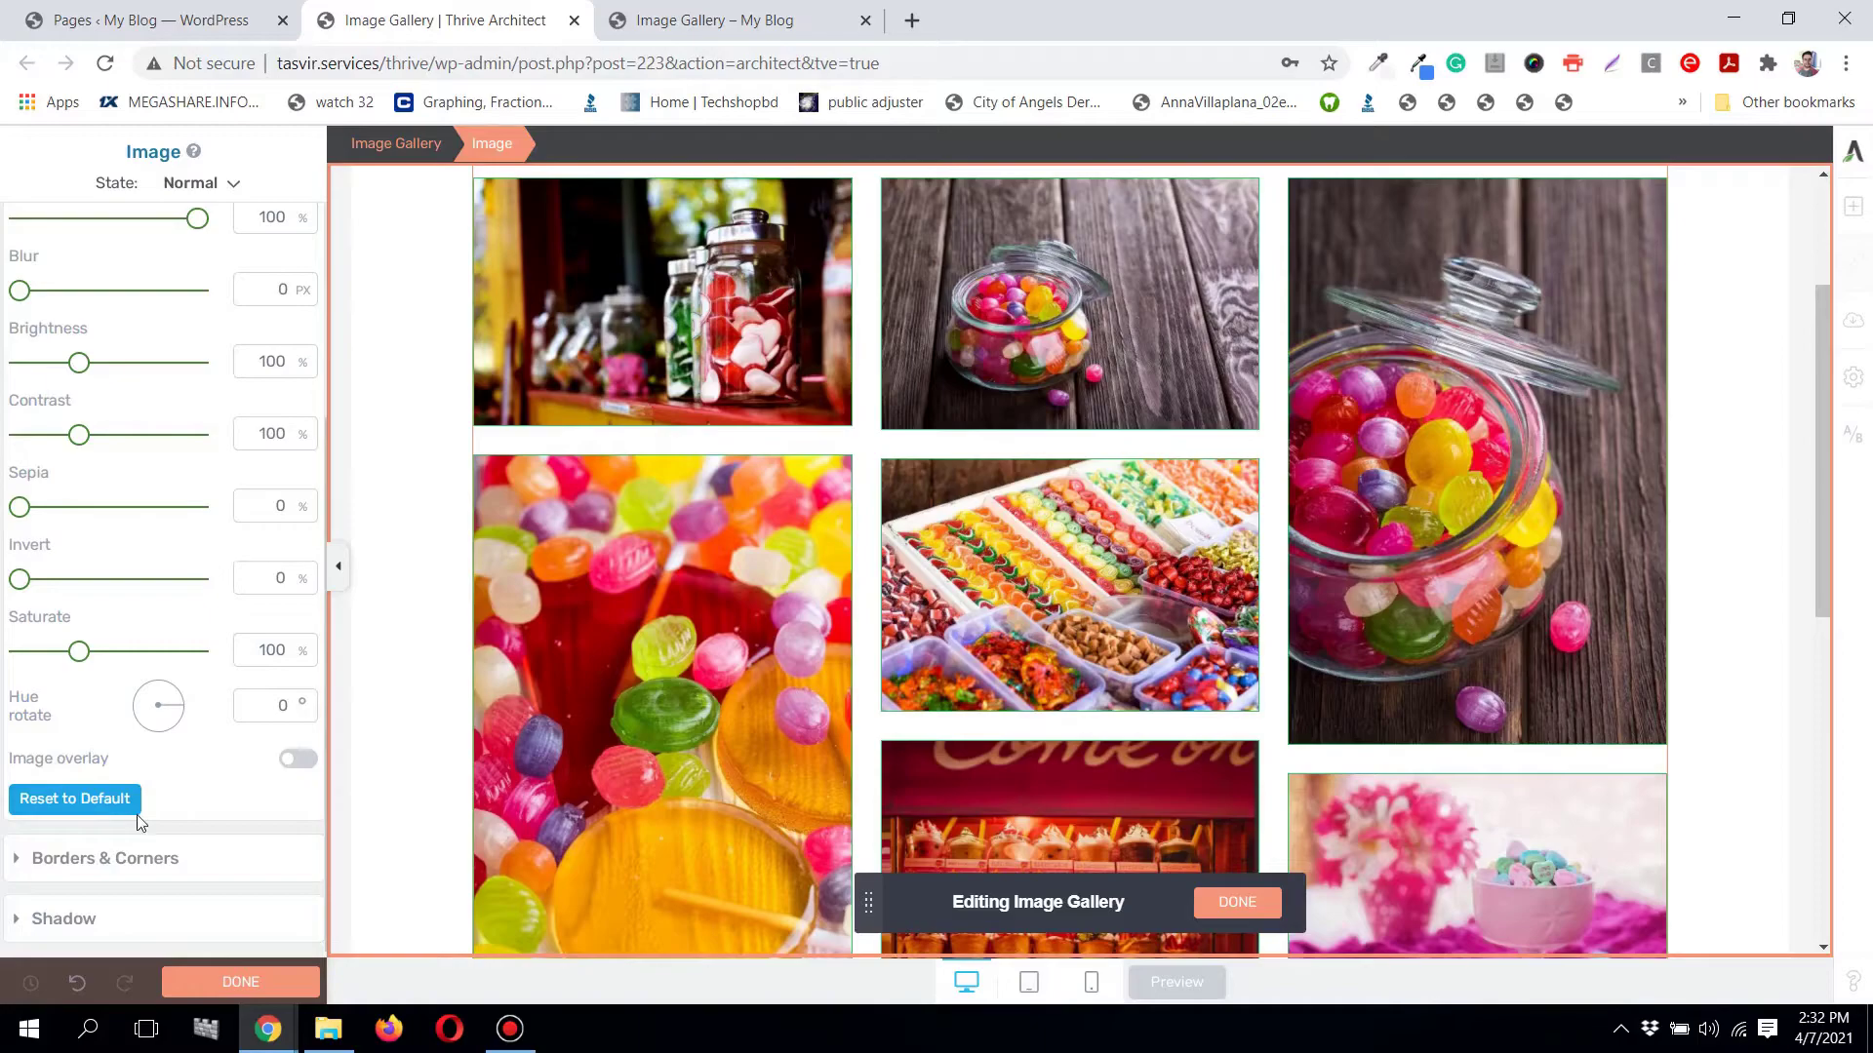
pyautogui.click(310, 758)
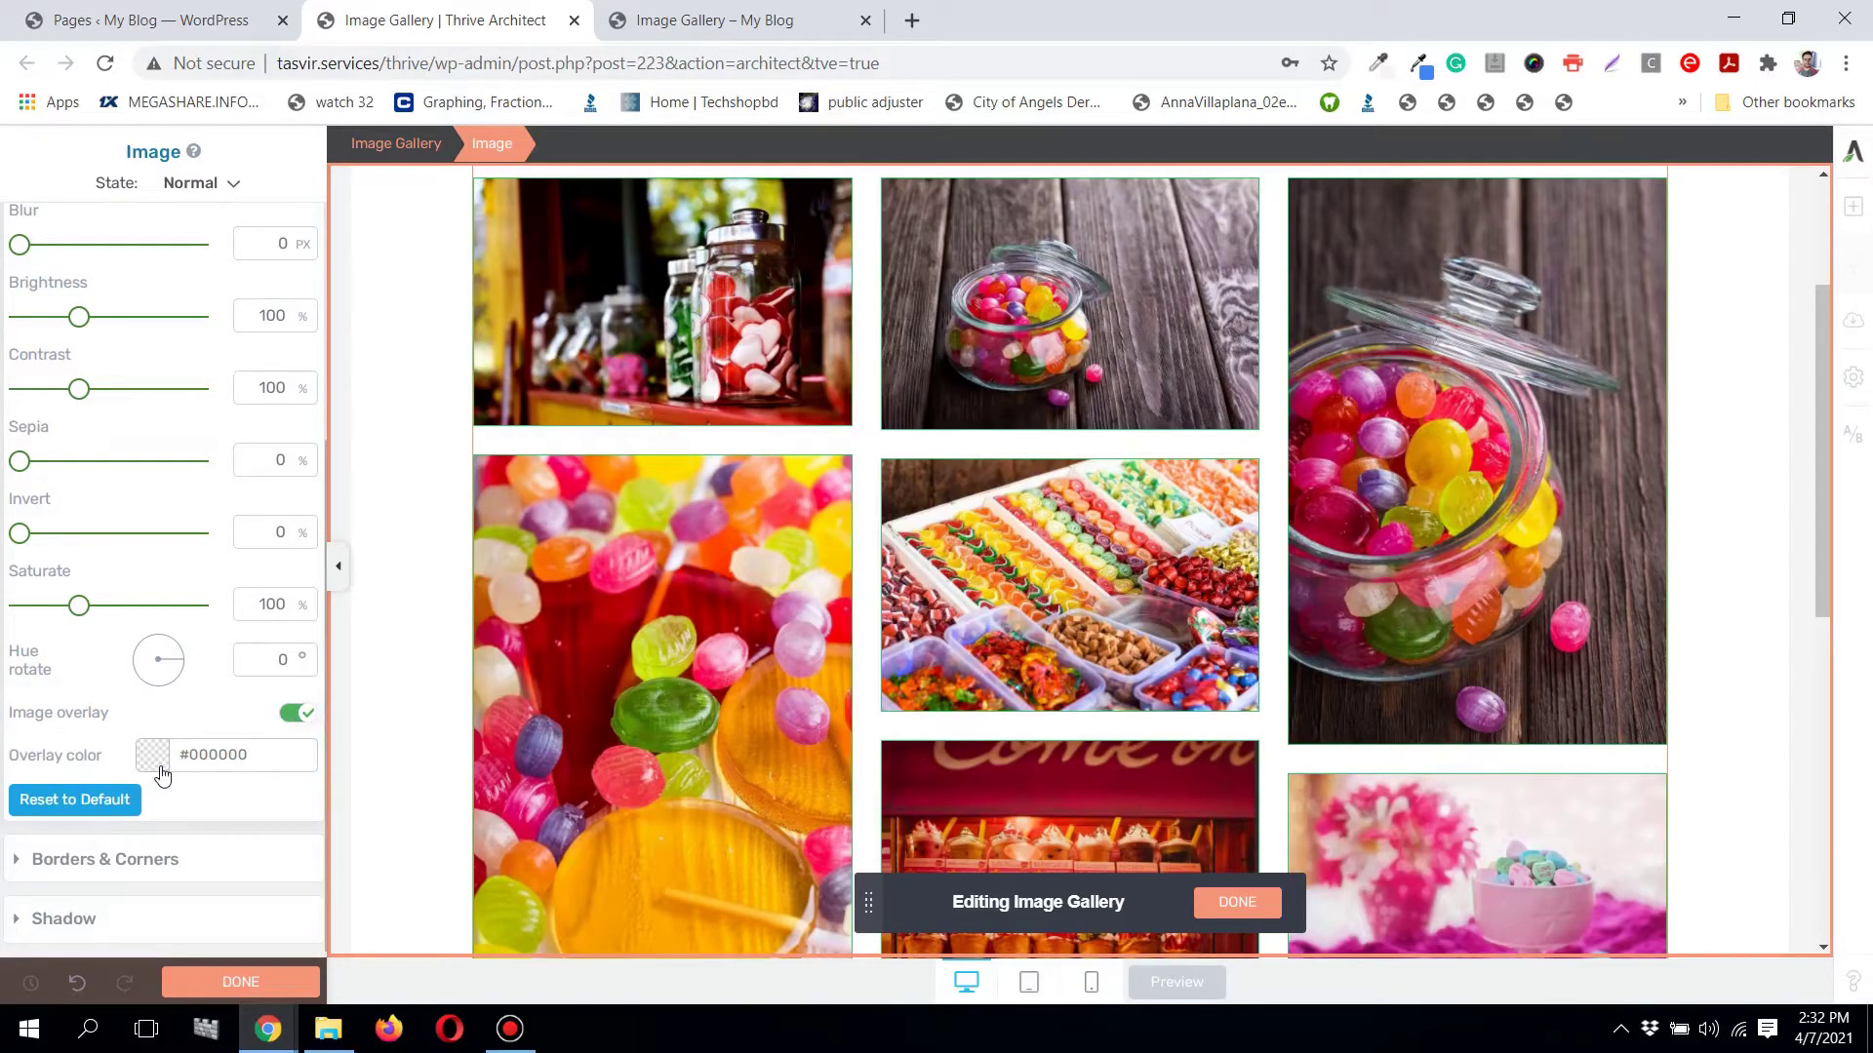
pyautogui.click(153, 764)
pyautogui.moveTo(214, 595); pyautogui.dragTo(282, 566)
pyautogui.moveTo(62, 762); pyautogui.dragTo(201, 766)
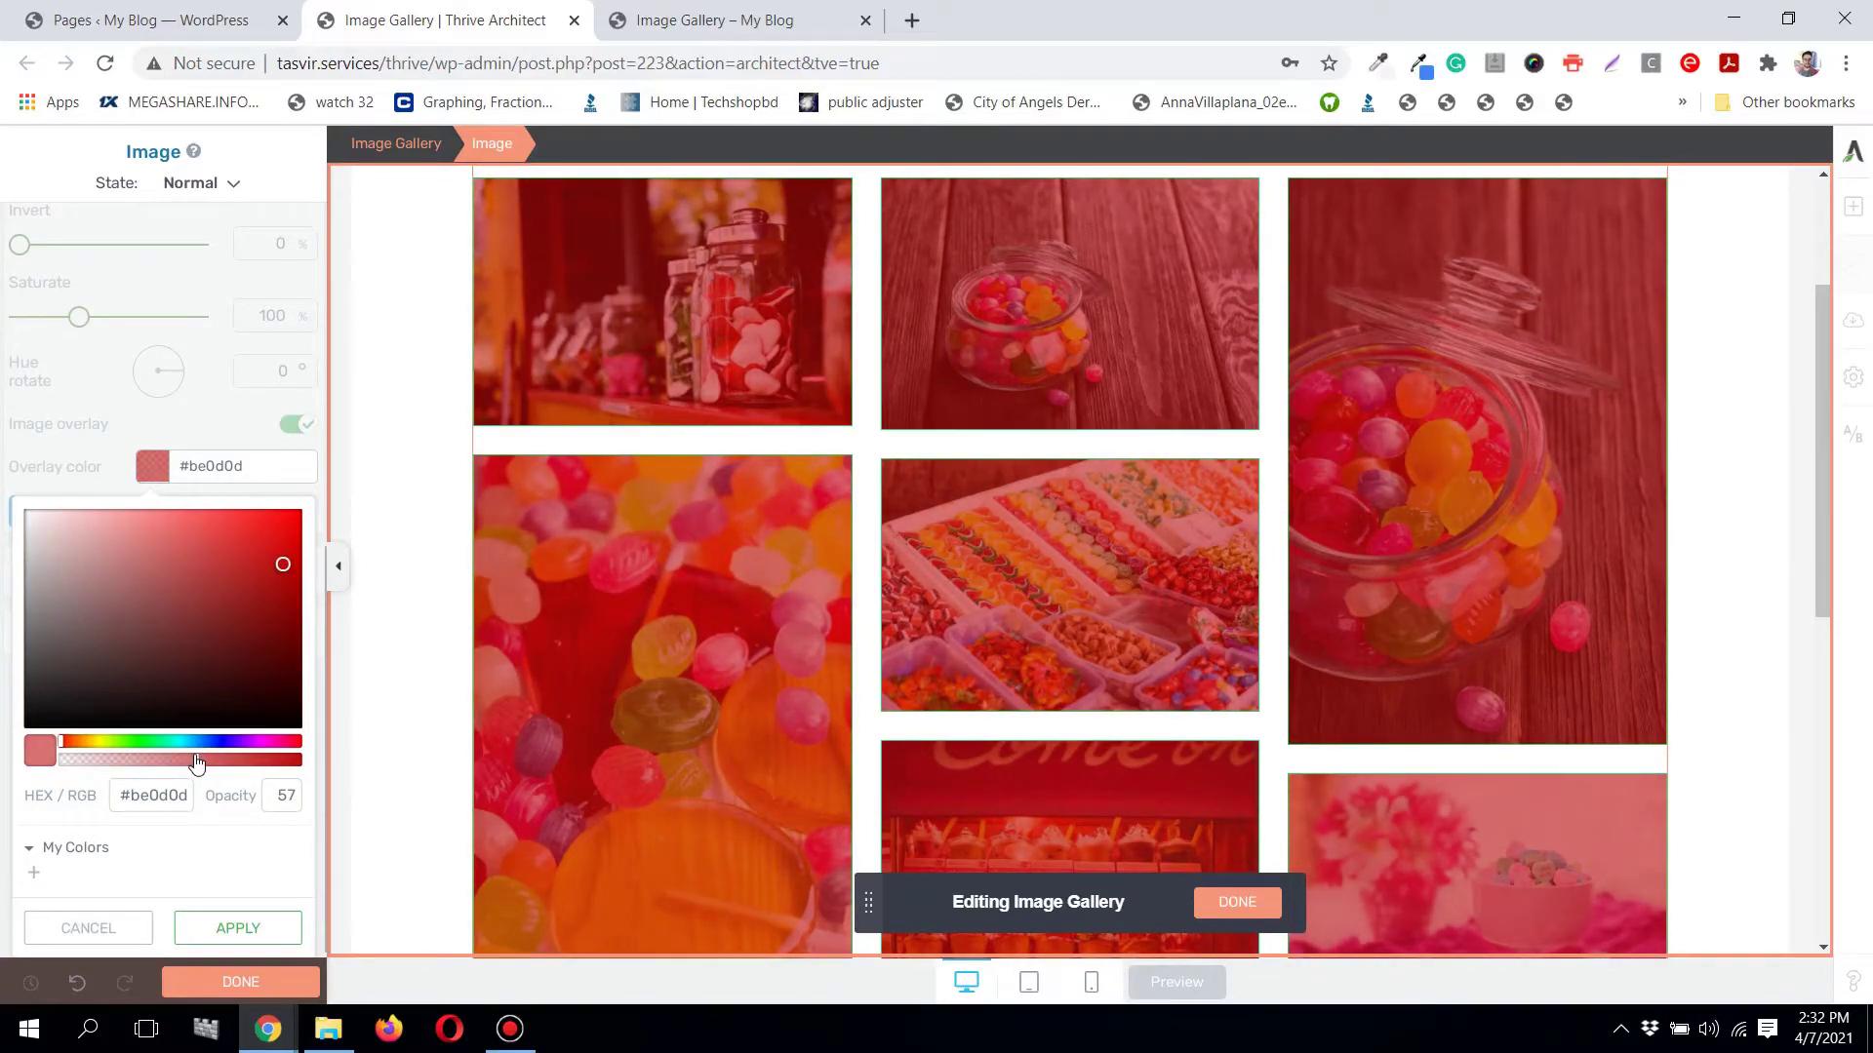
pyautogui.click(238, 928)
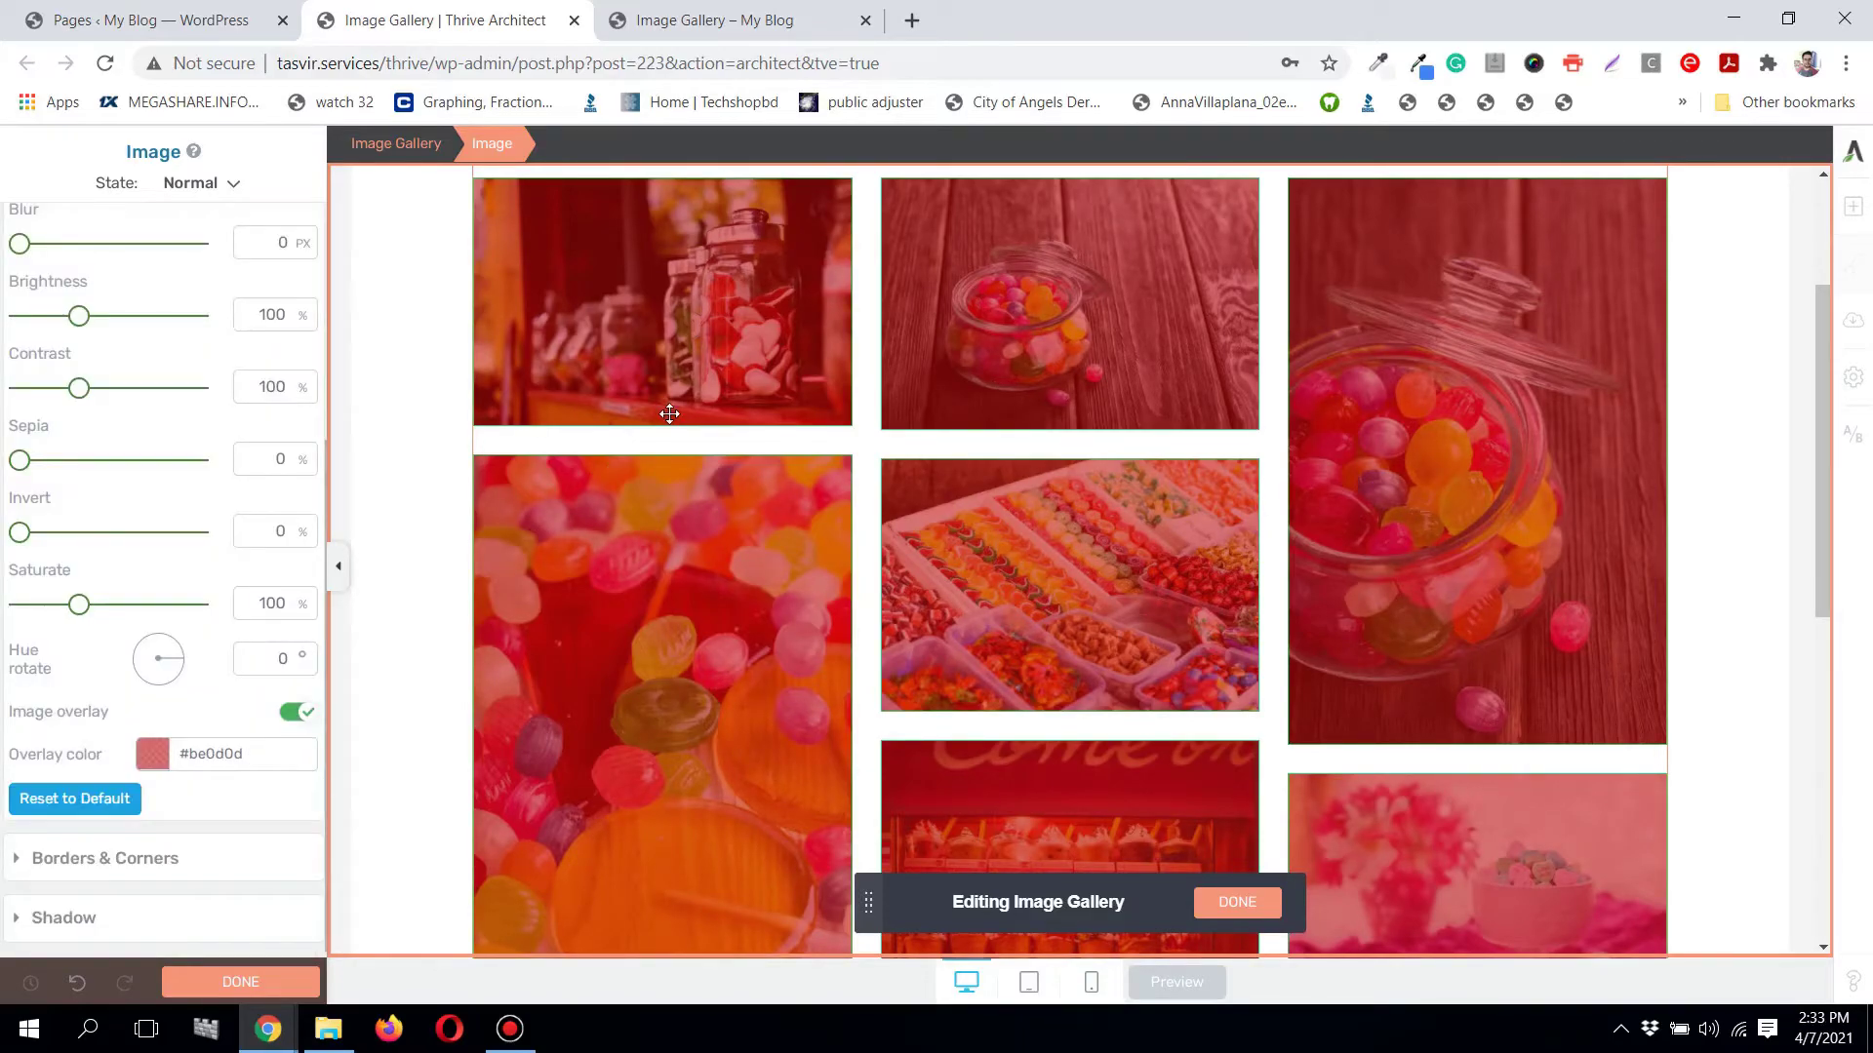
# Step: Recheck the overlay colour without changing it, then toggle the image overlay off and on repeatedly
pyautogui.click(159, 748)
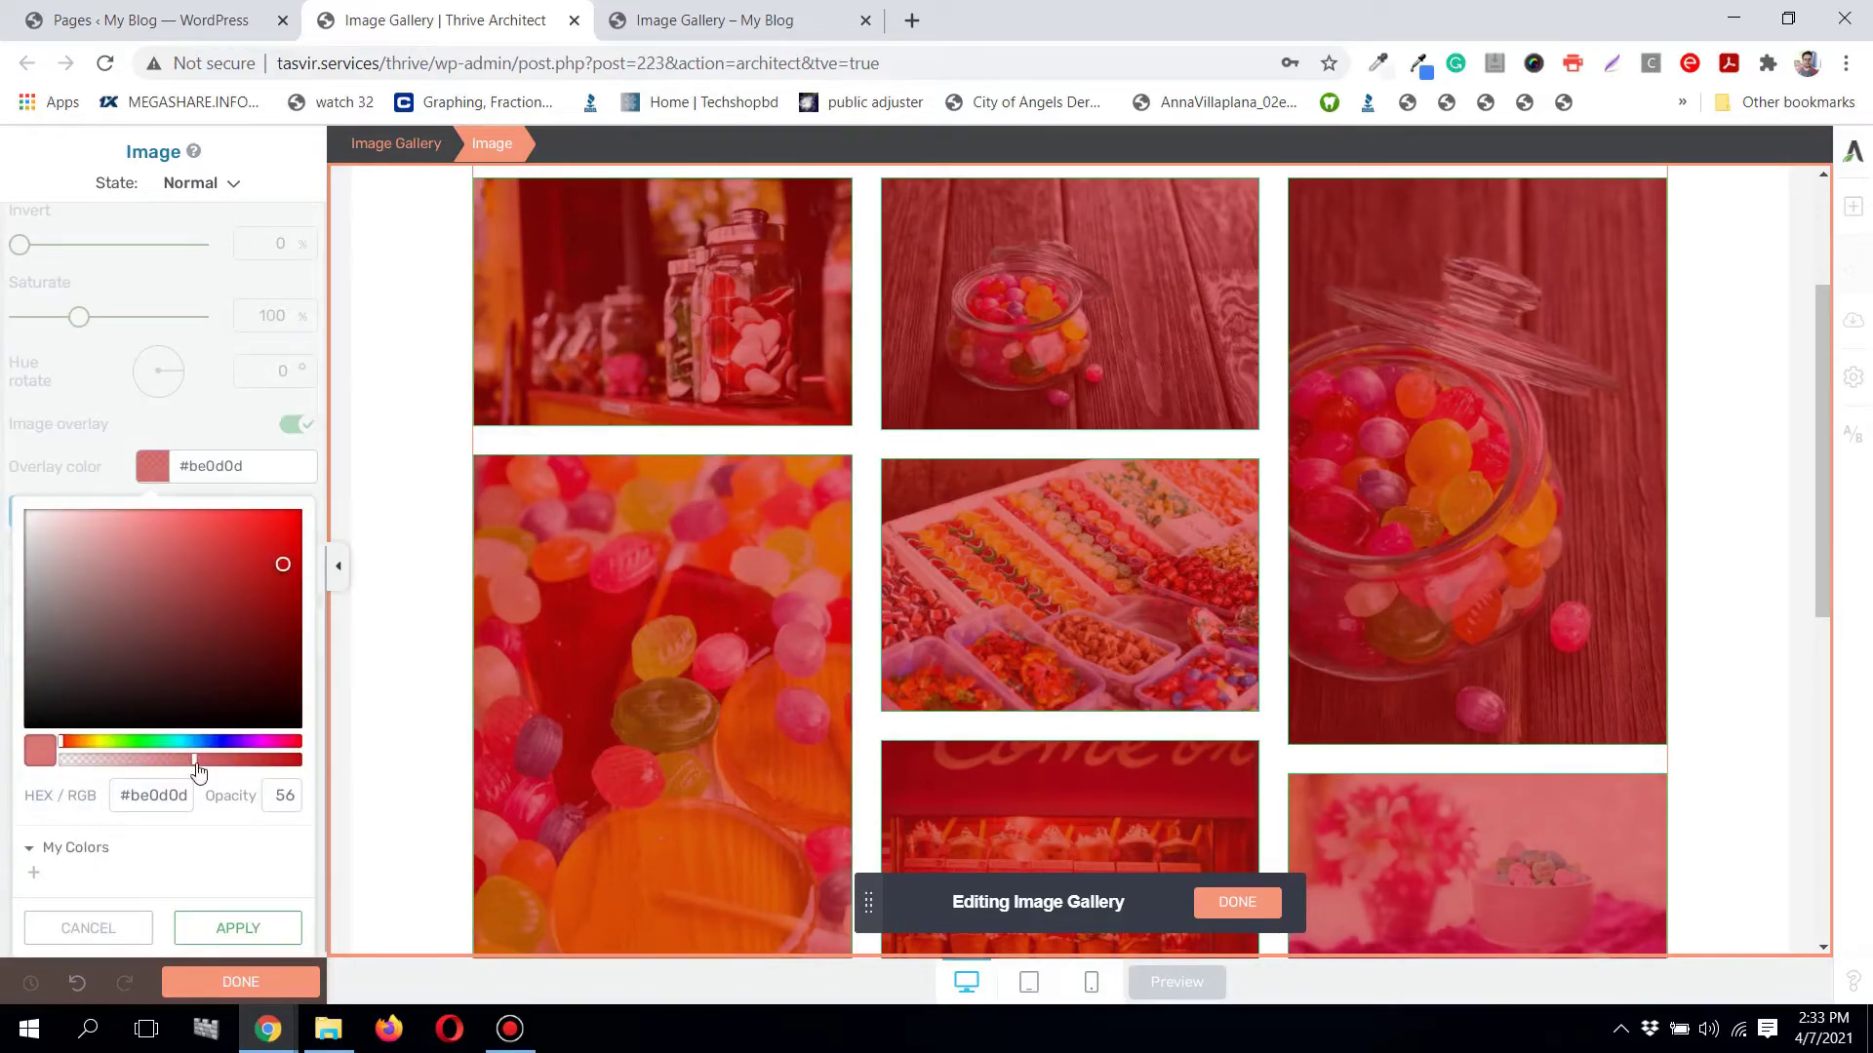
pyautogui.click(126, 924)
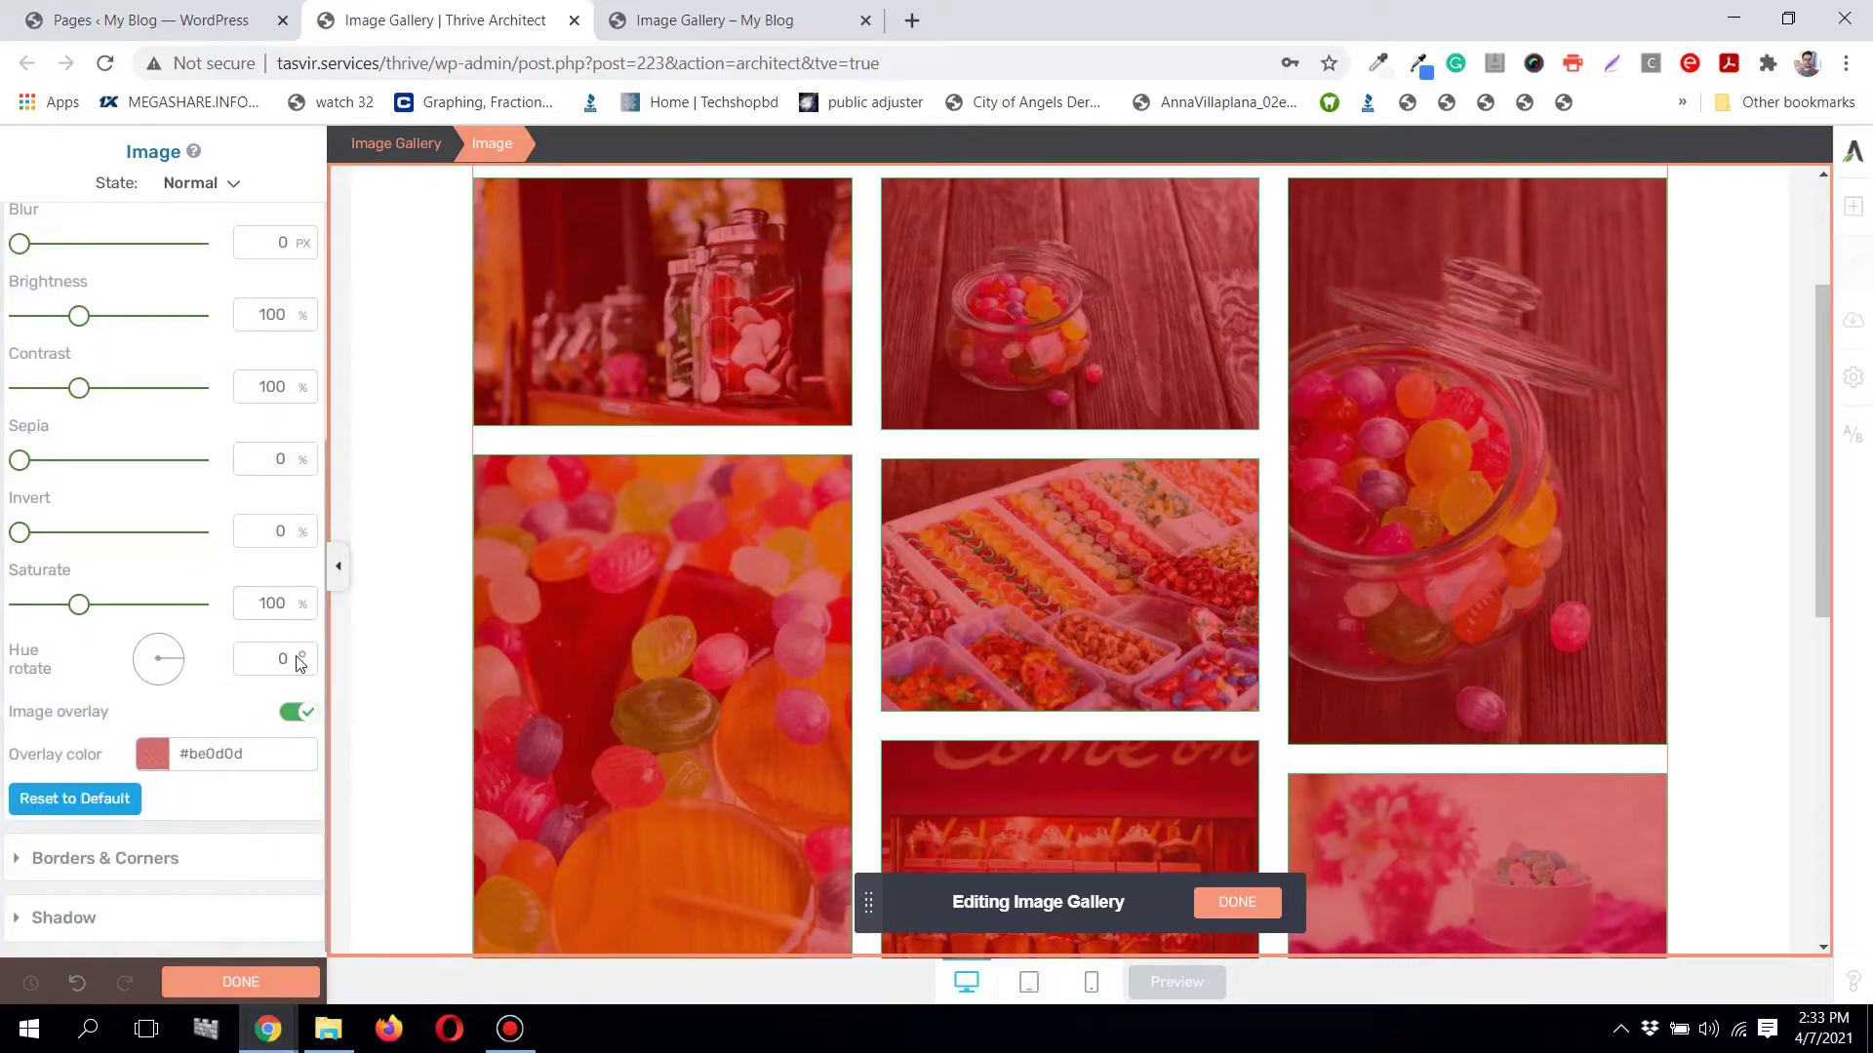
pyautogui.click(298, 711)
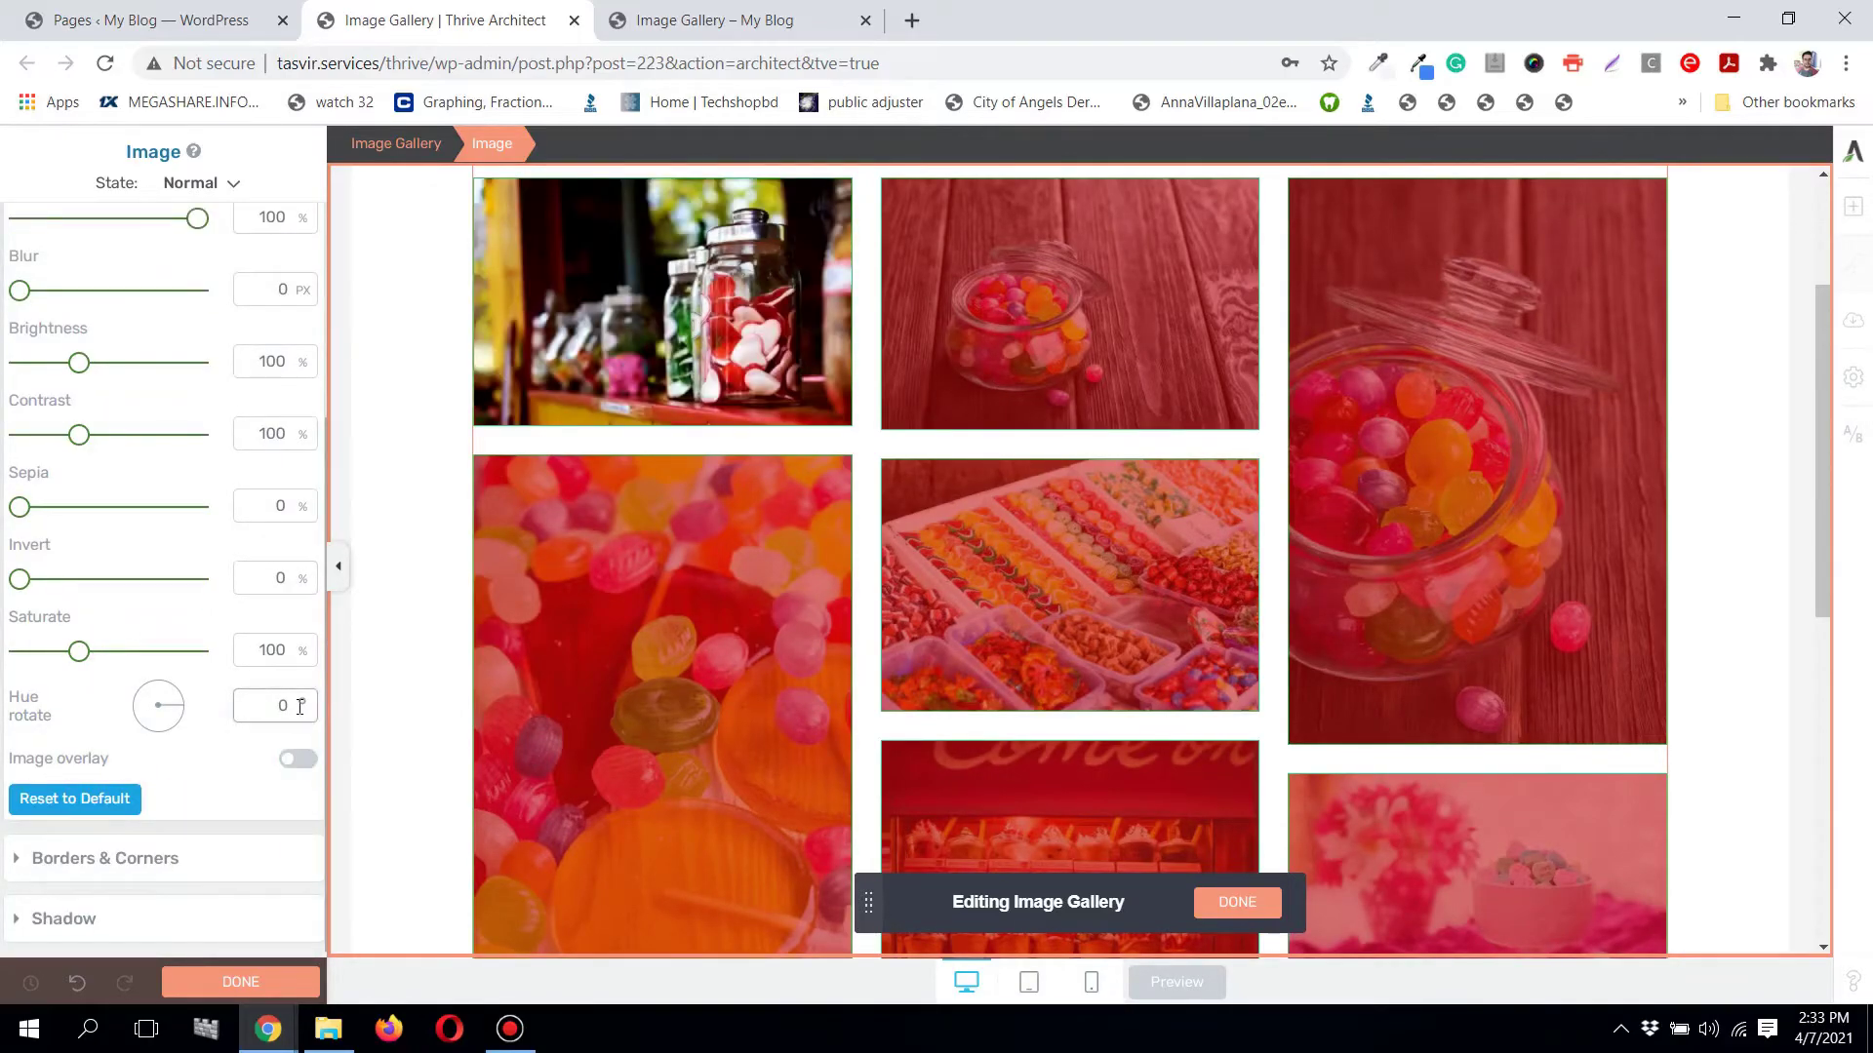
pyautogui.click(291, 759)
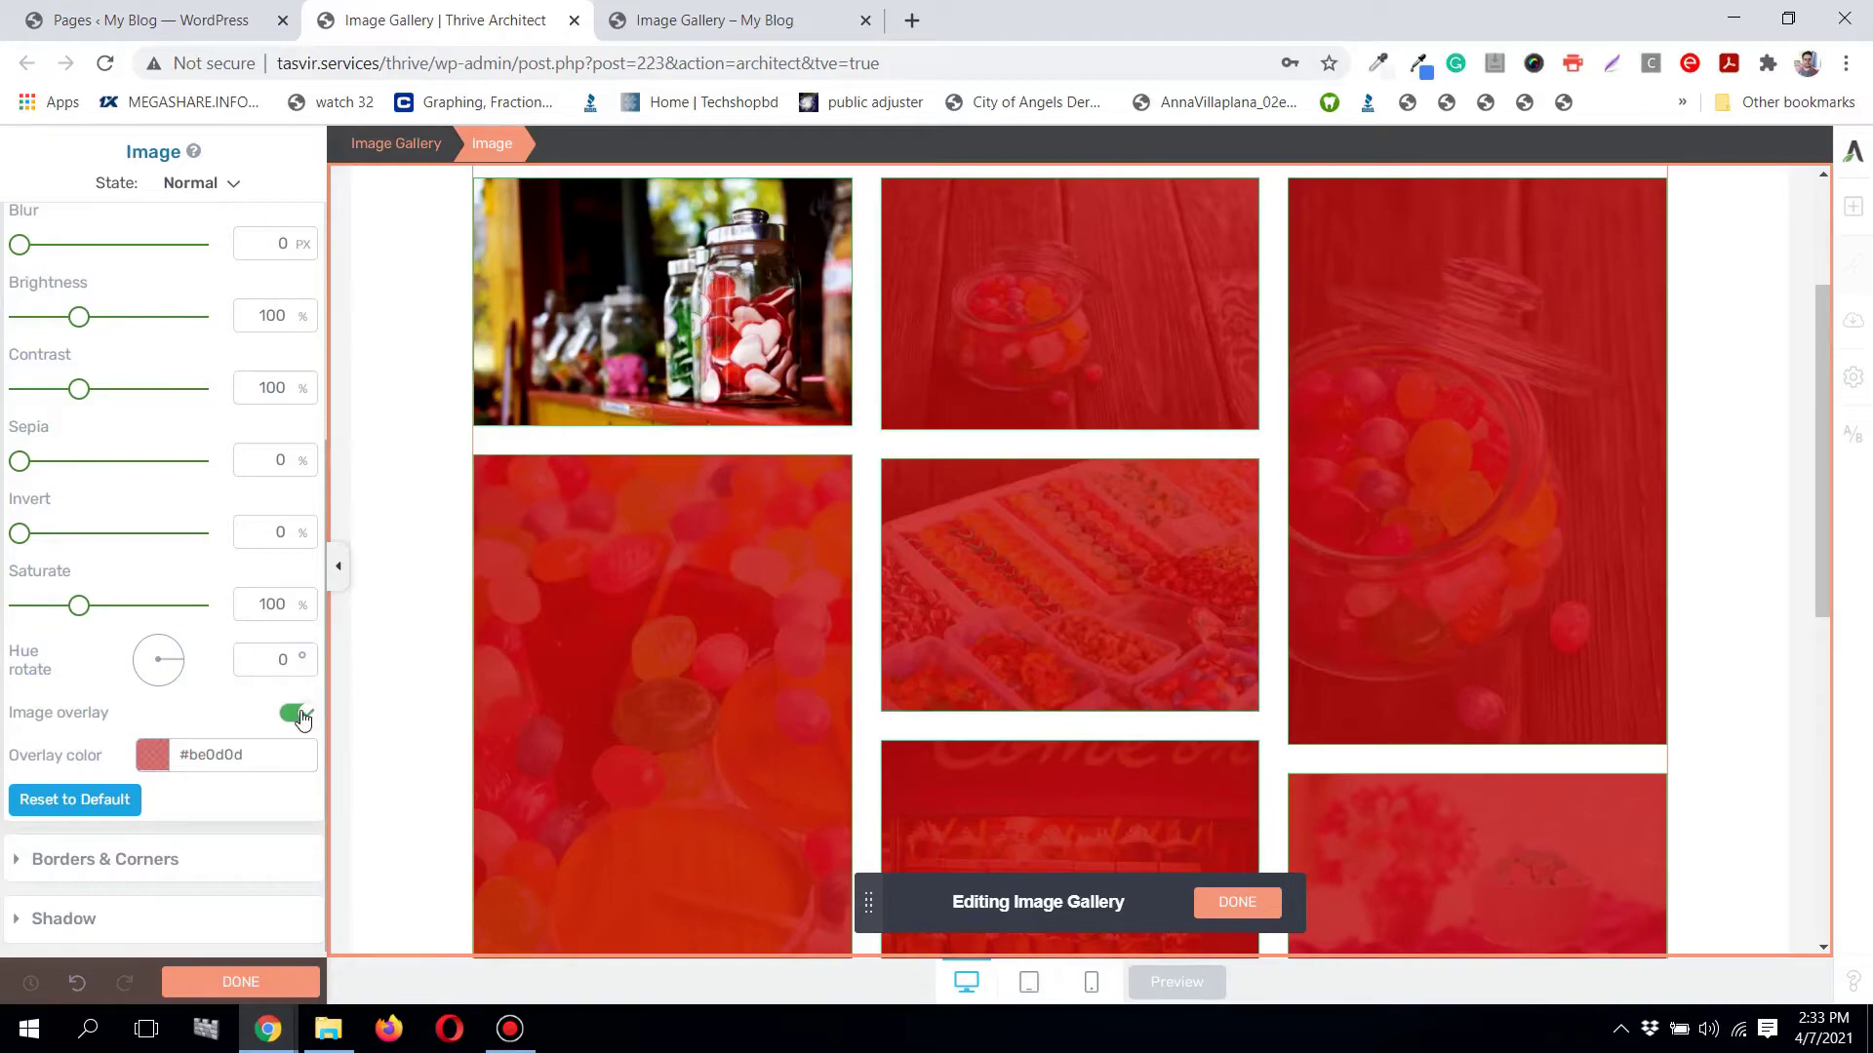
pyautogui.click(297, 715)
pyautogui.click(298, 760)
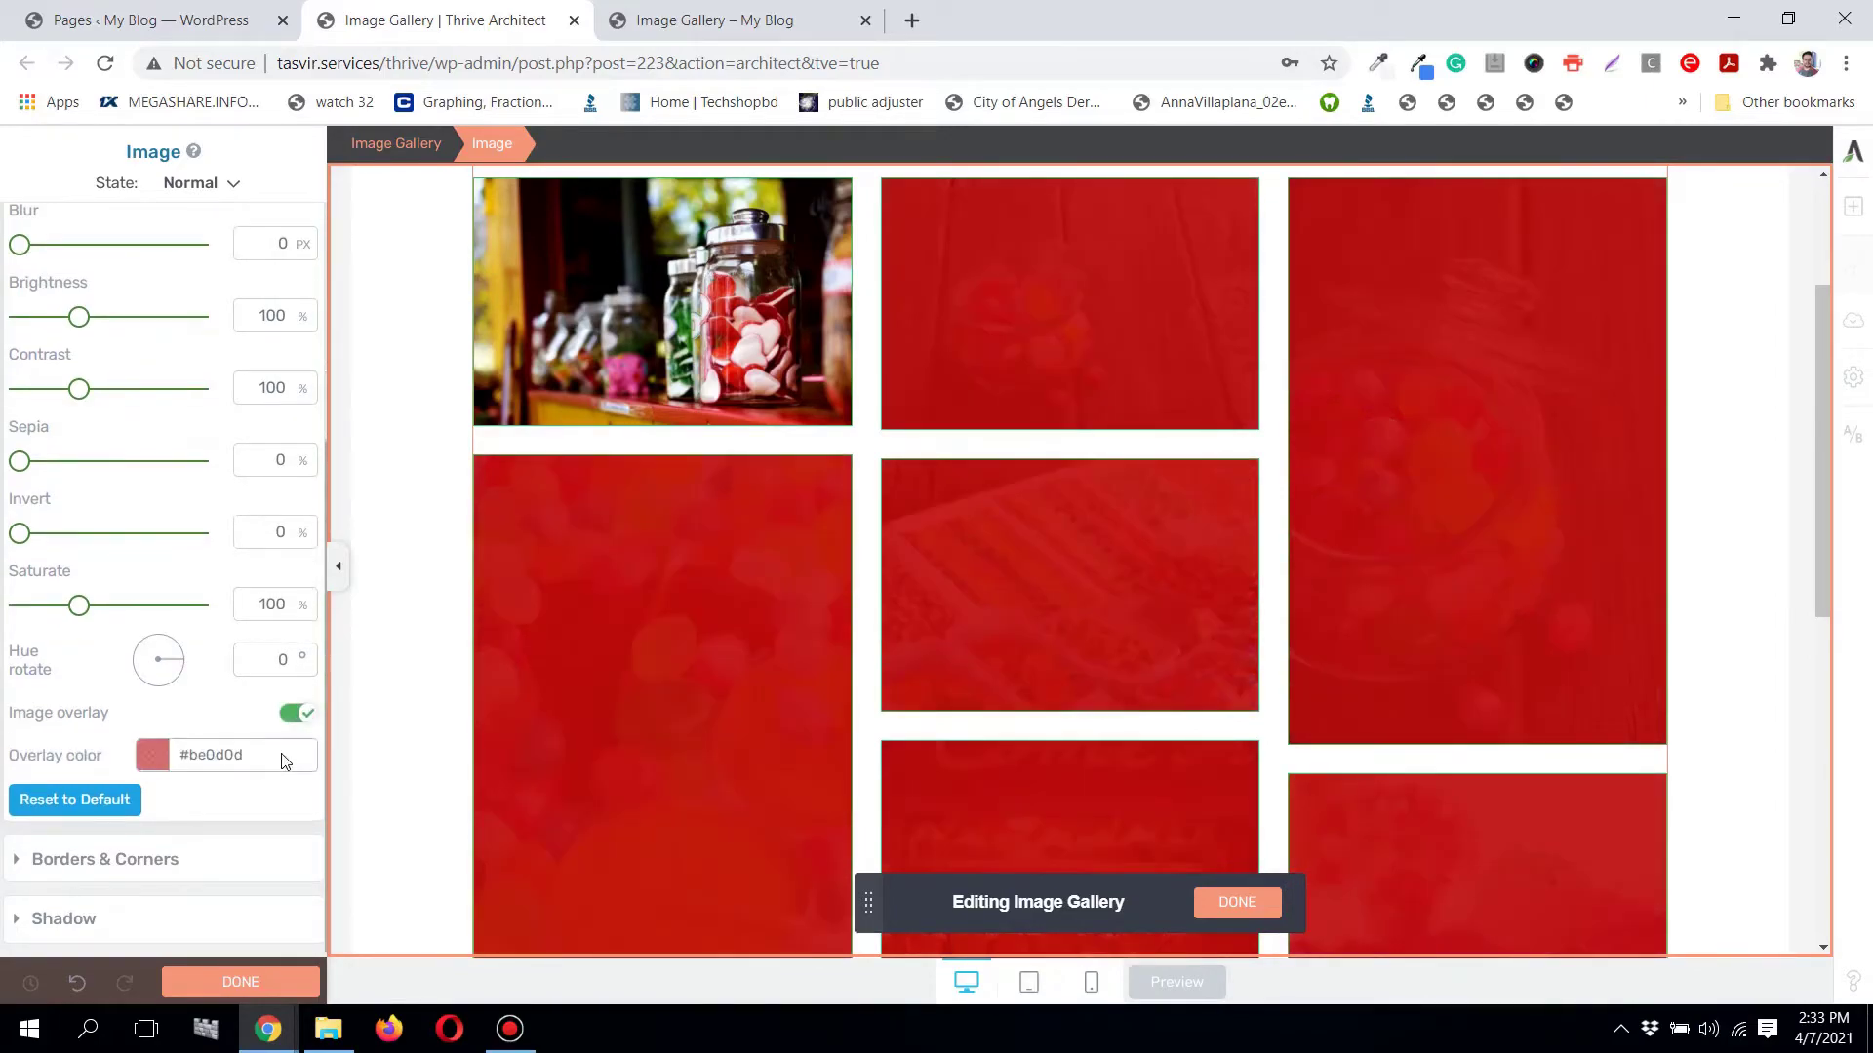
# Step: Reduce the overlay colour's opacity to fully transparent and disable the image overlay
pyautogui.click(155, 759)
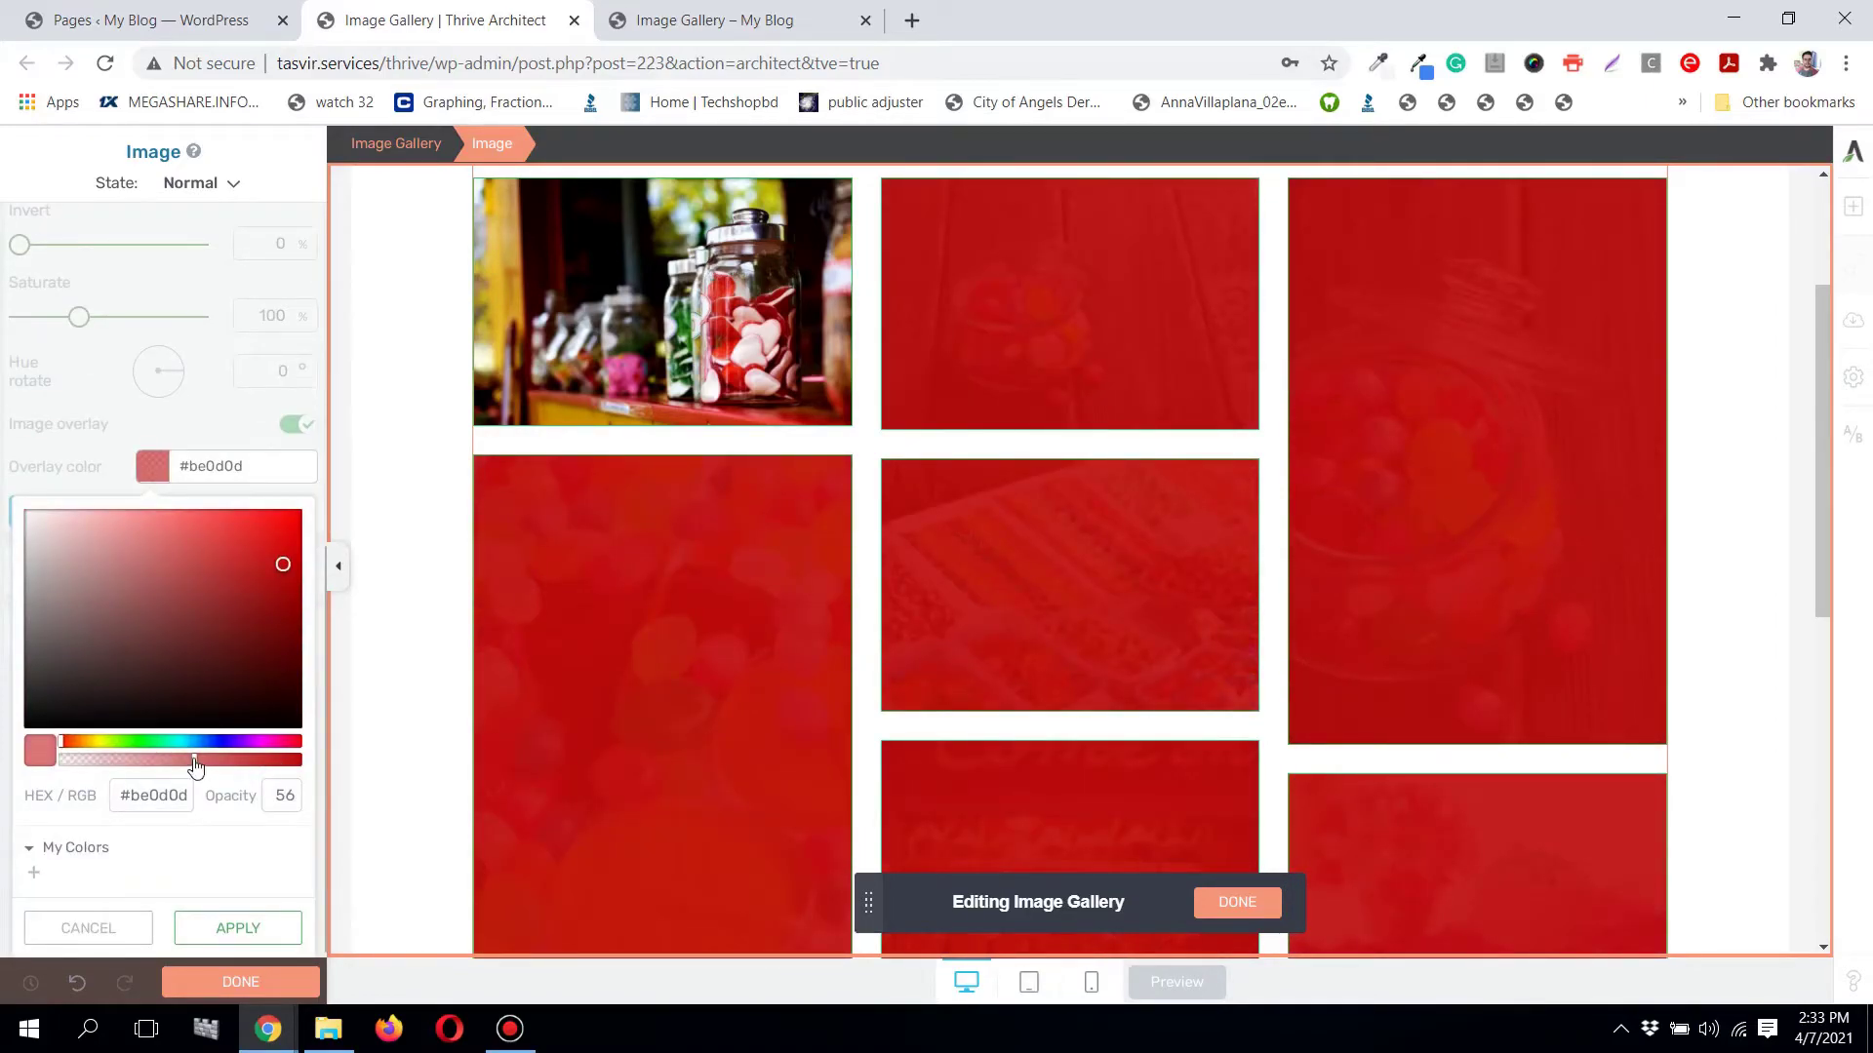
pyautogui.moveTo(195, 768); pyautogui.dragTo(34, 765)
pyautogui.click(284, 927)
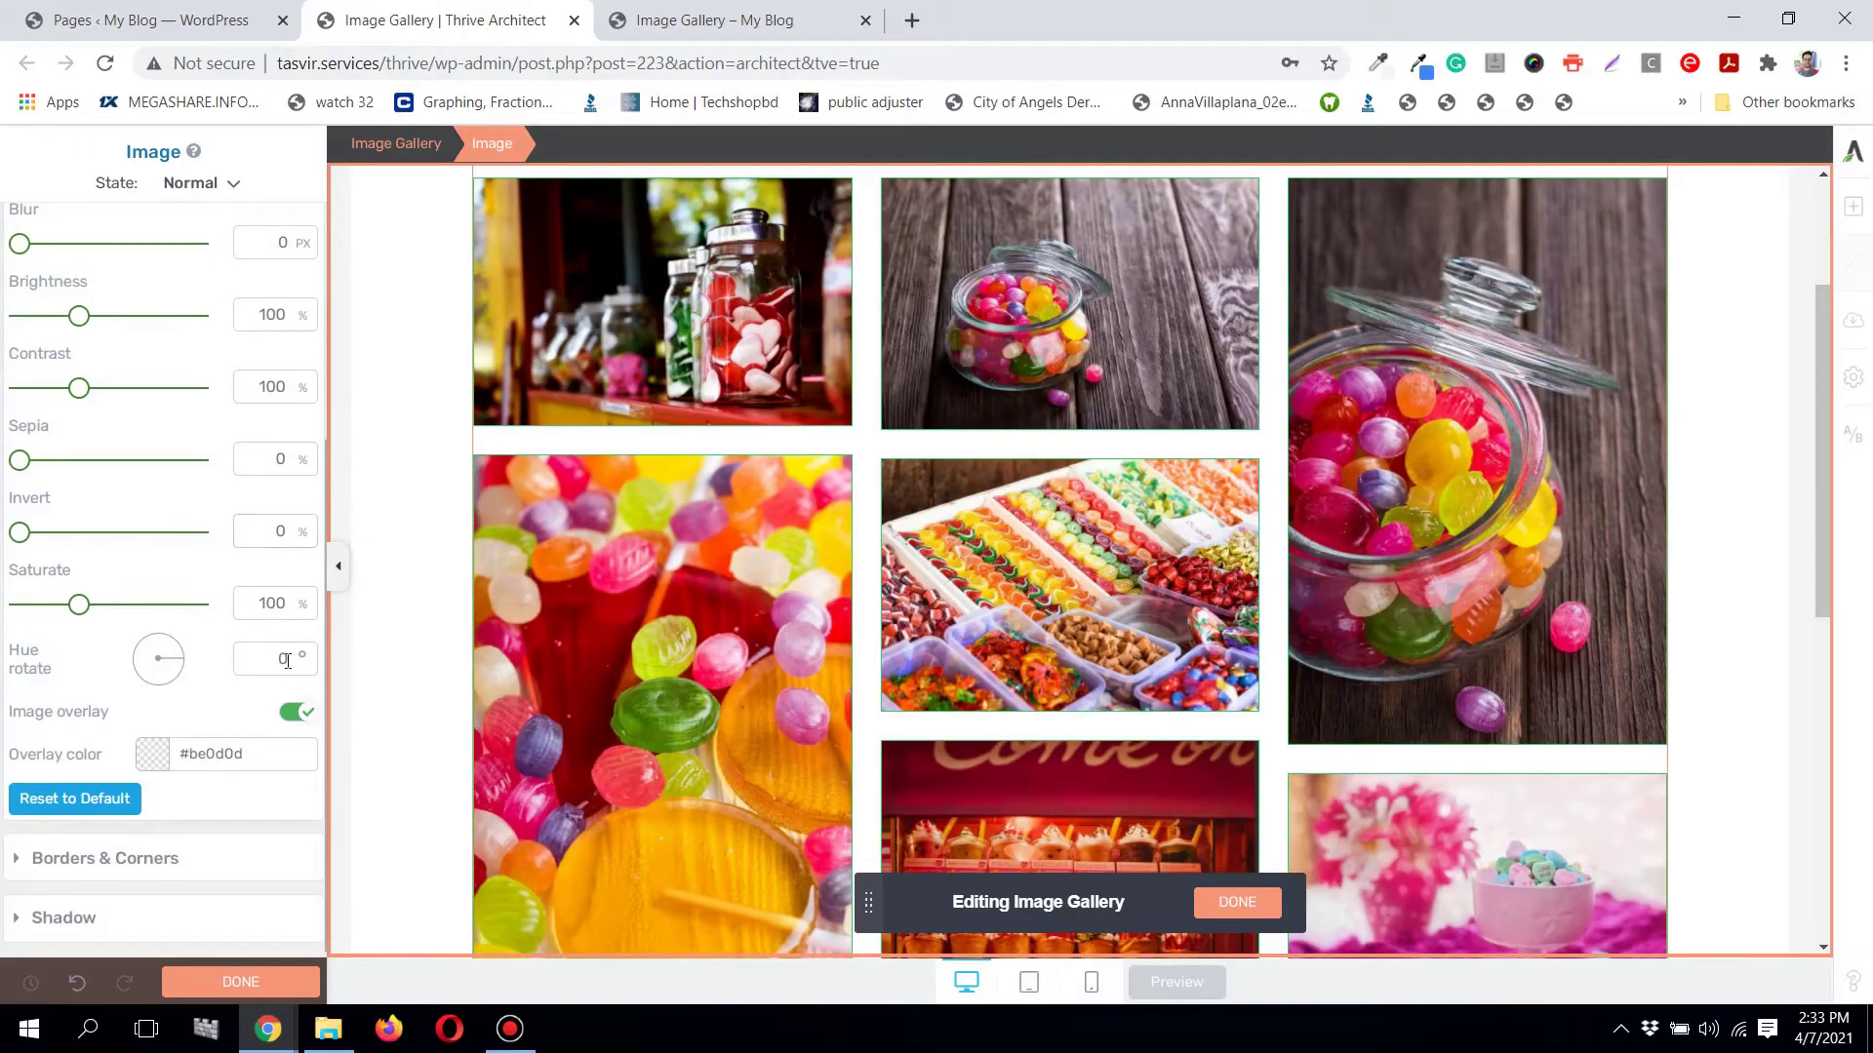
pyautogui.click(296, 711)
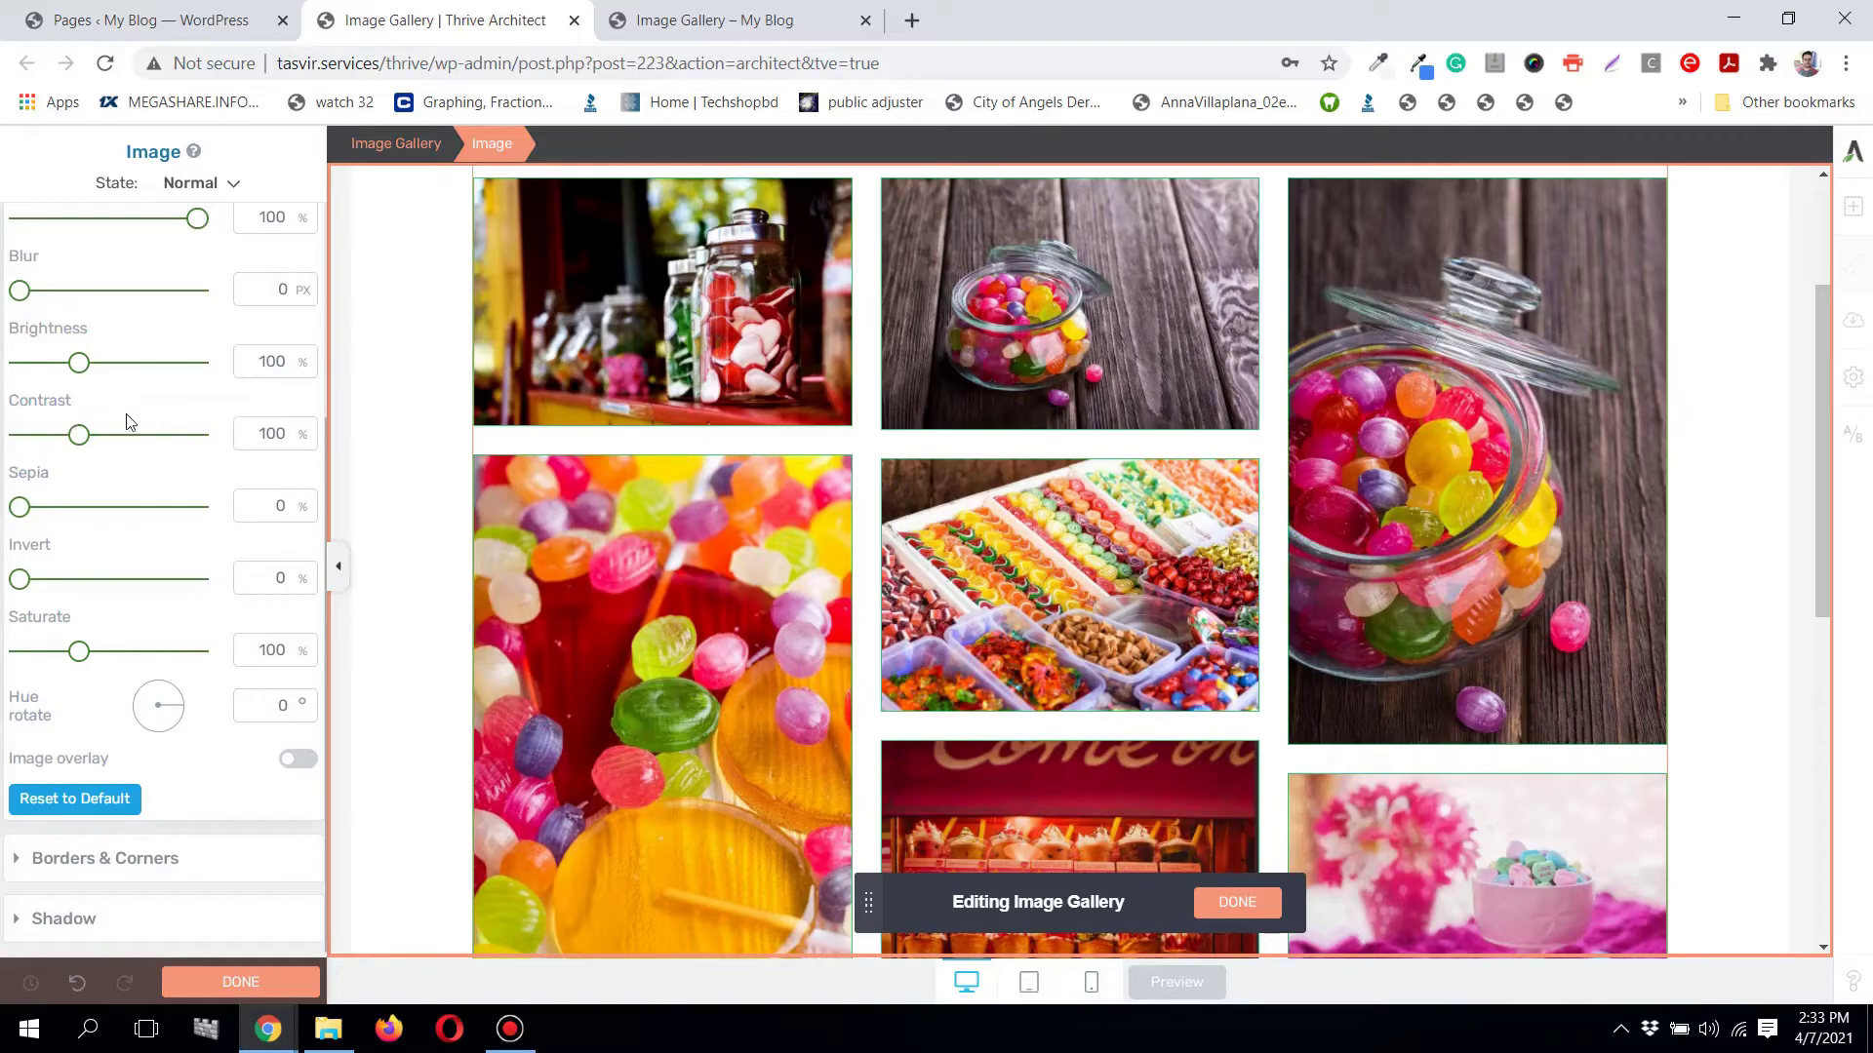
# Step: Try a solid 7 px border on all sides of the gallery images and review it down the gallery
pyautogui.click(242, 868)
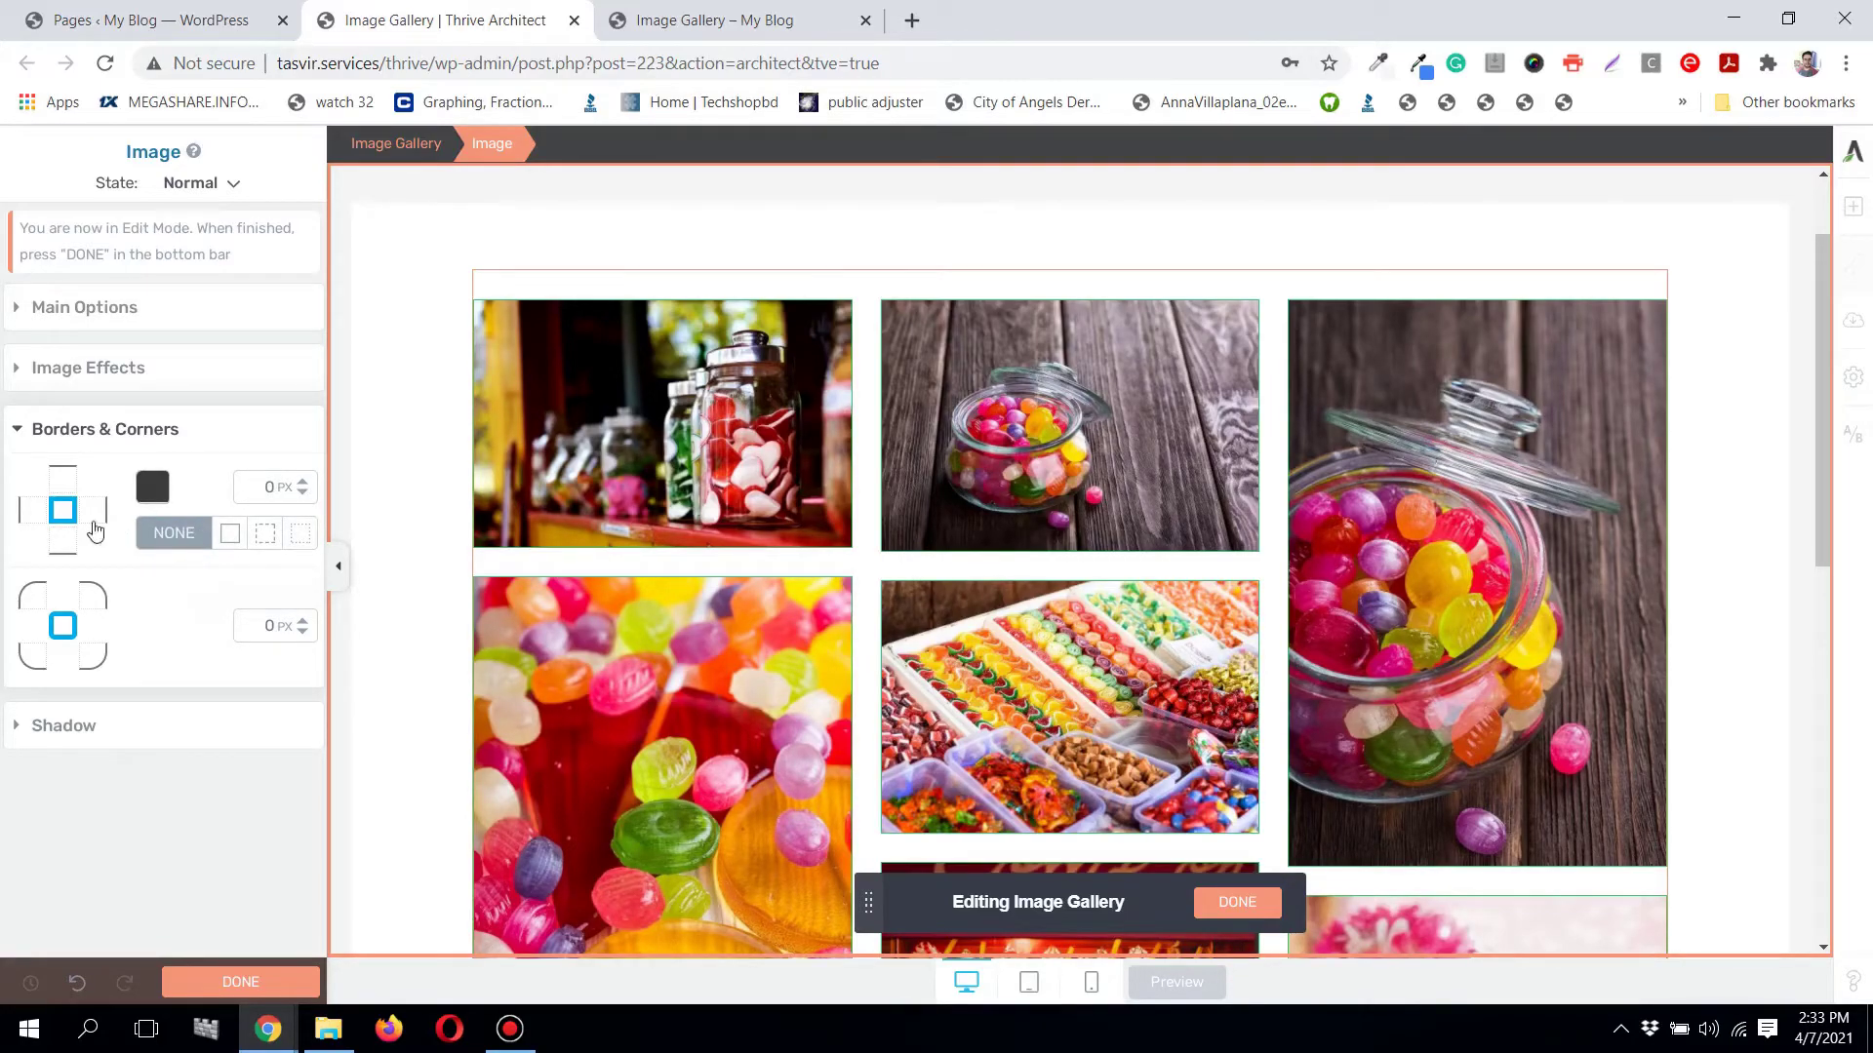
pyautogui.click(230, 534)
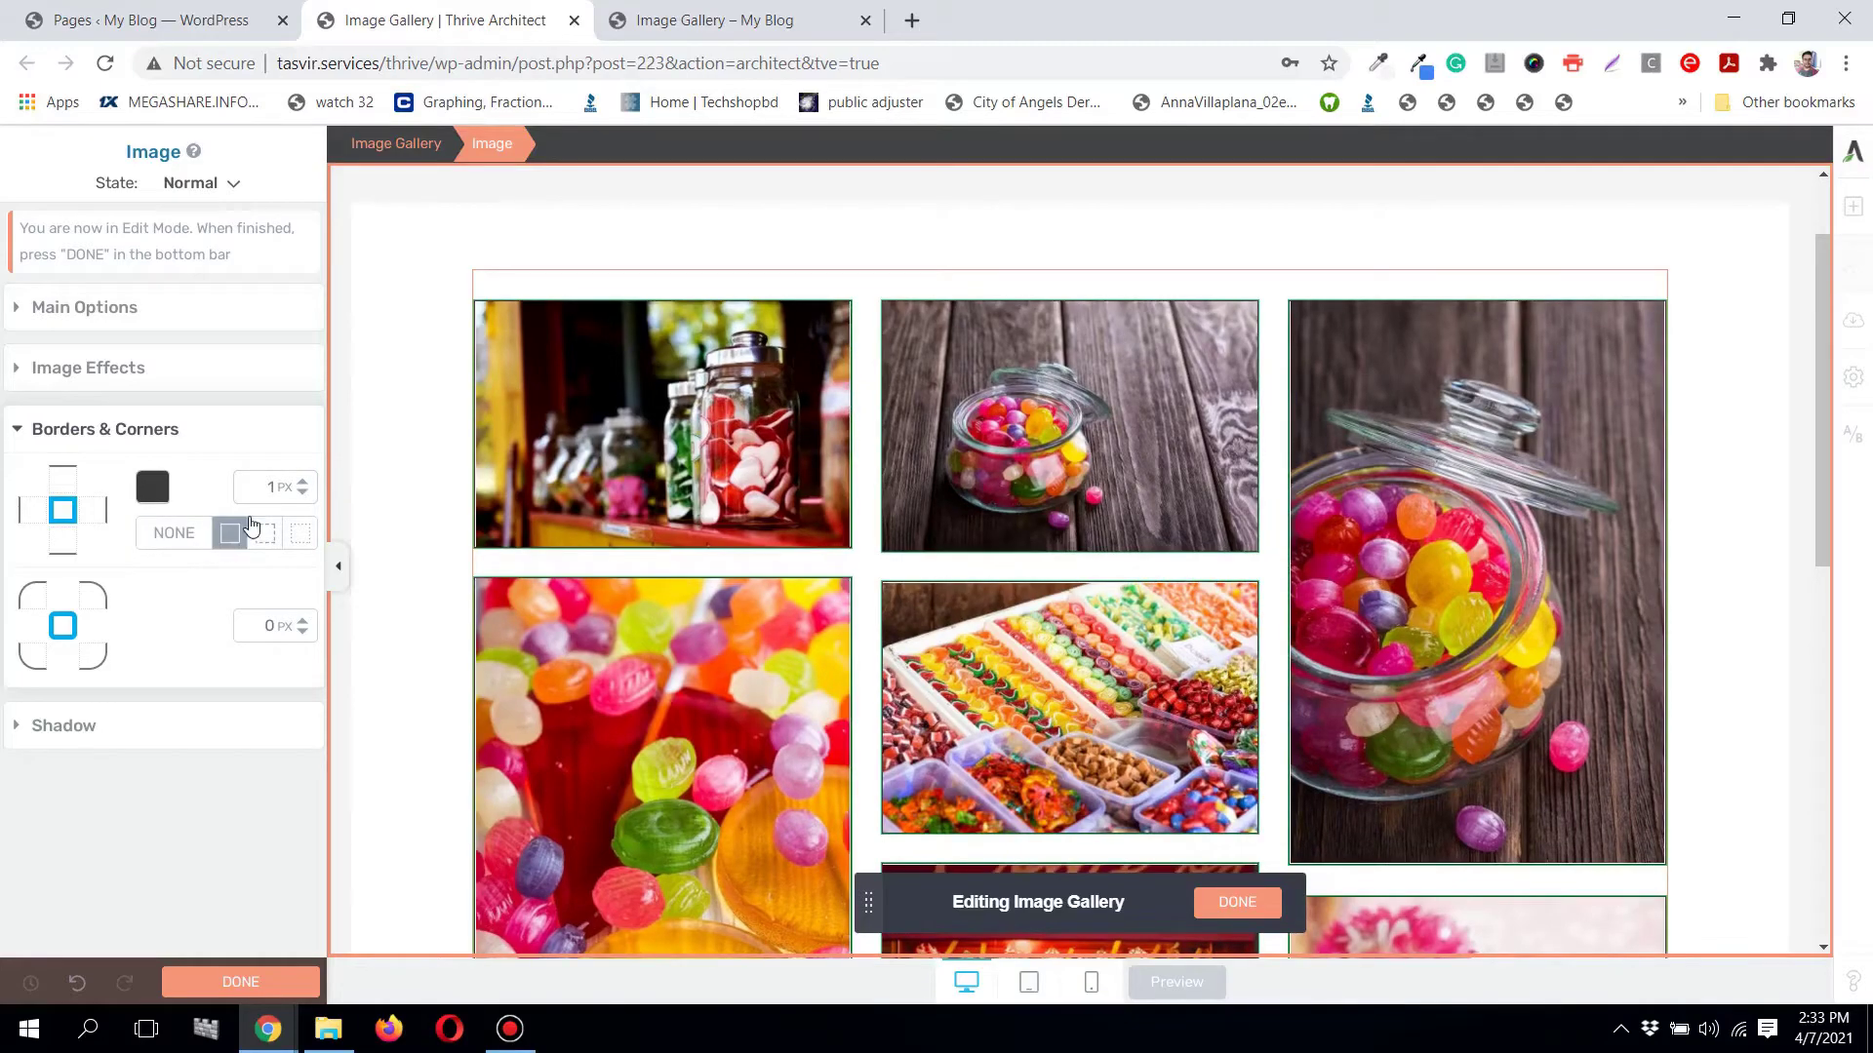
pyautogui.moveTo(306, 487); pyautogui.dragTo(310, 458)
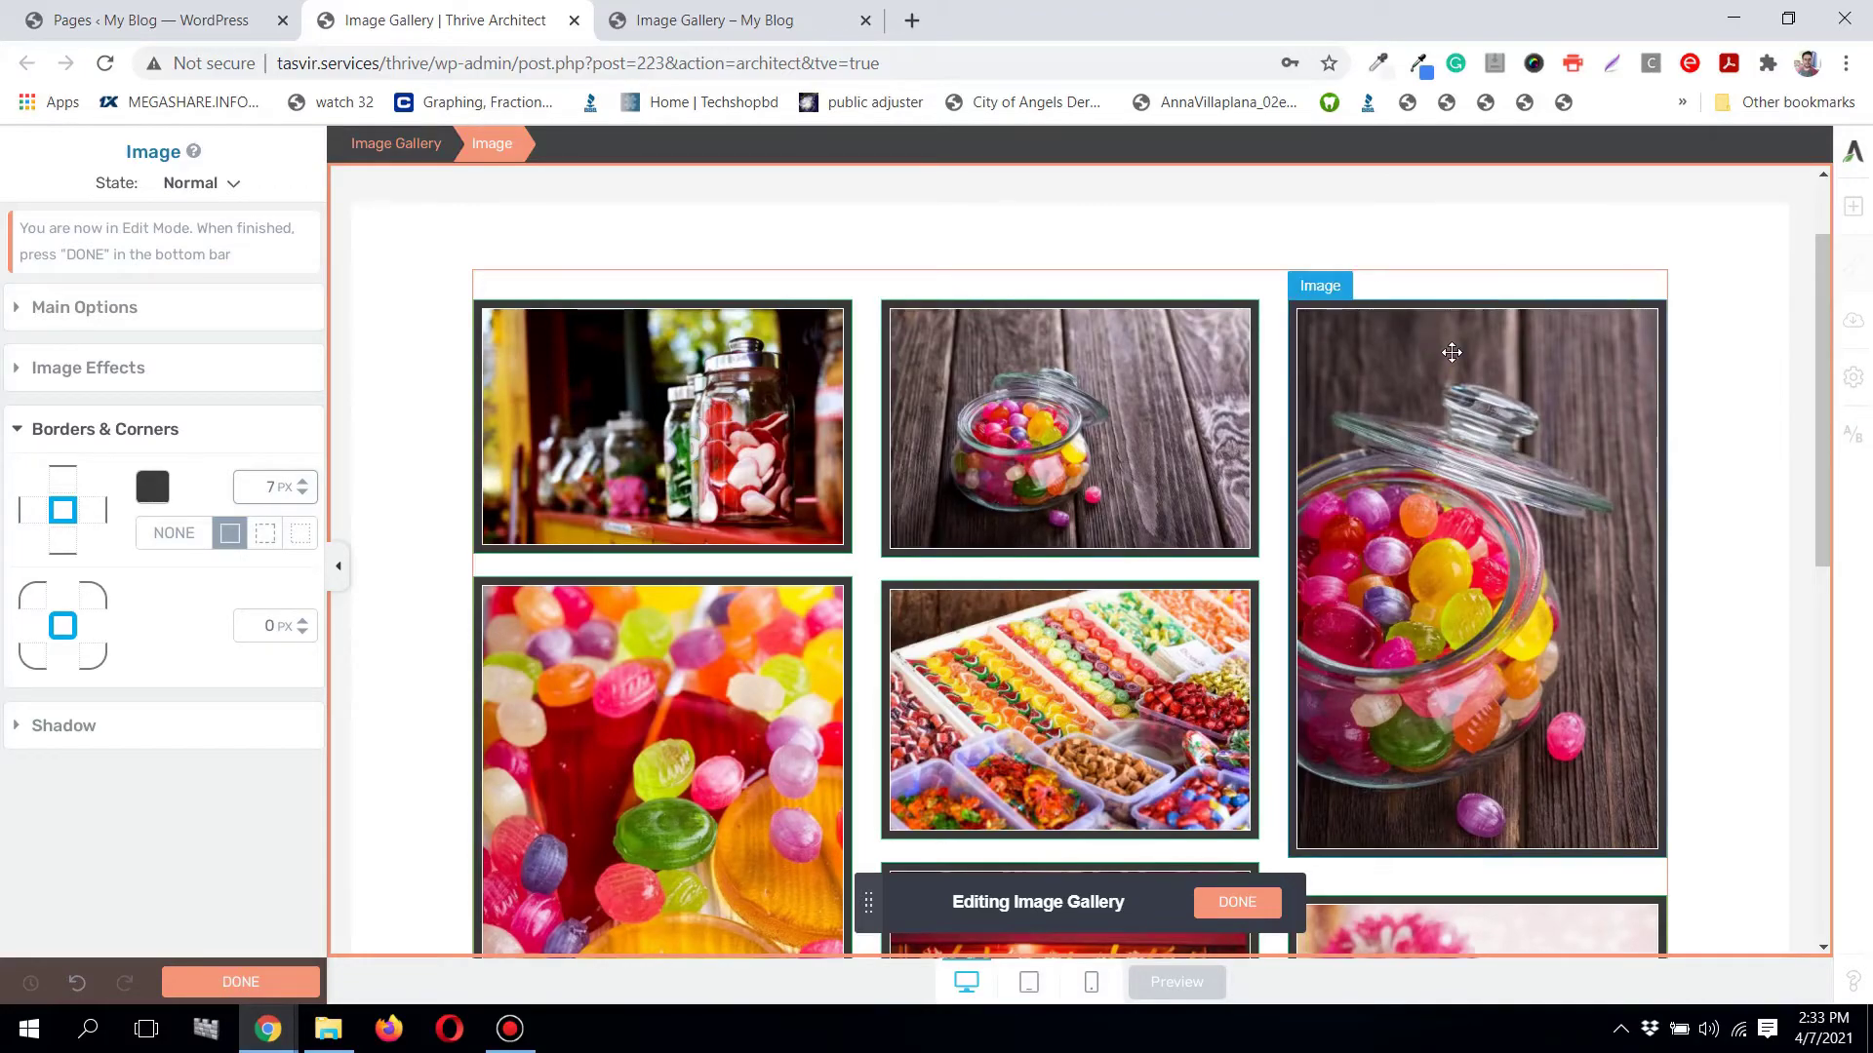
pyautogui.scroll(-5, 1483, 380)
pyautogui.scroll(-1, 1519, 405)
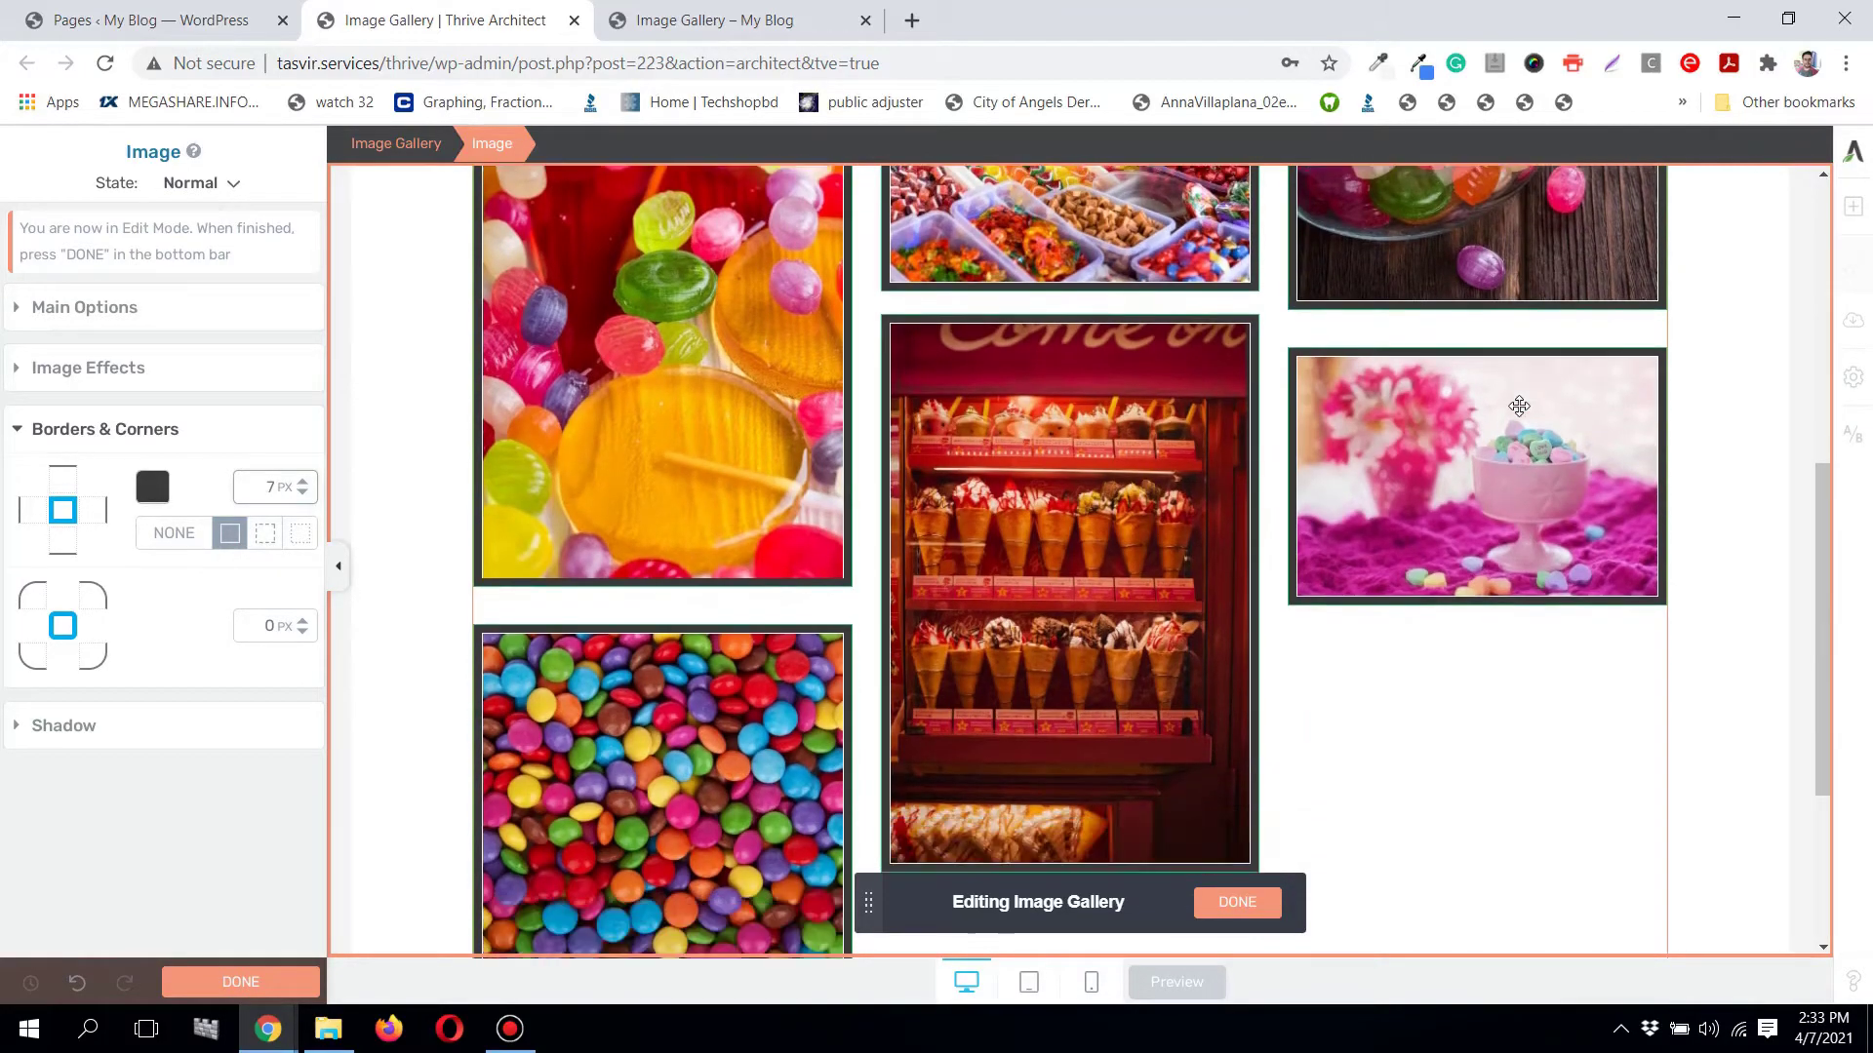
pyautogui.scroll(5, 1512, 406)
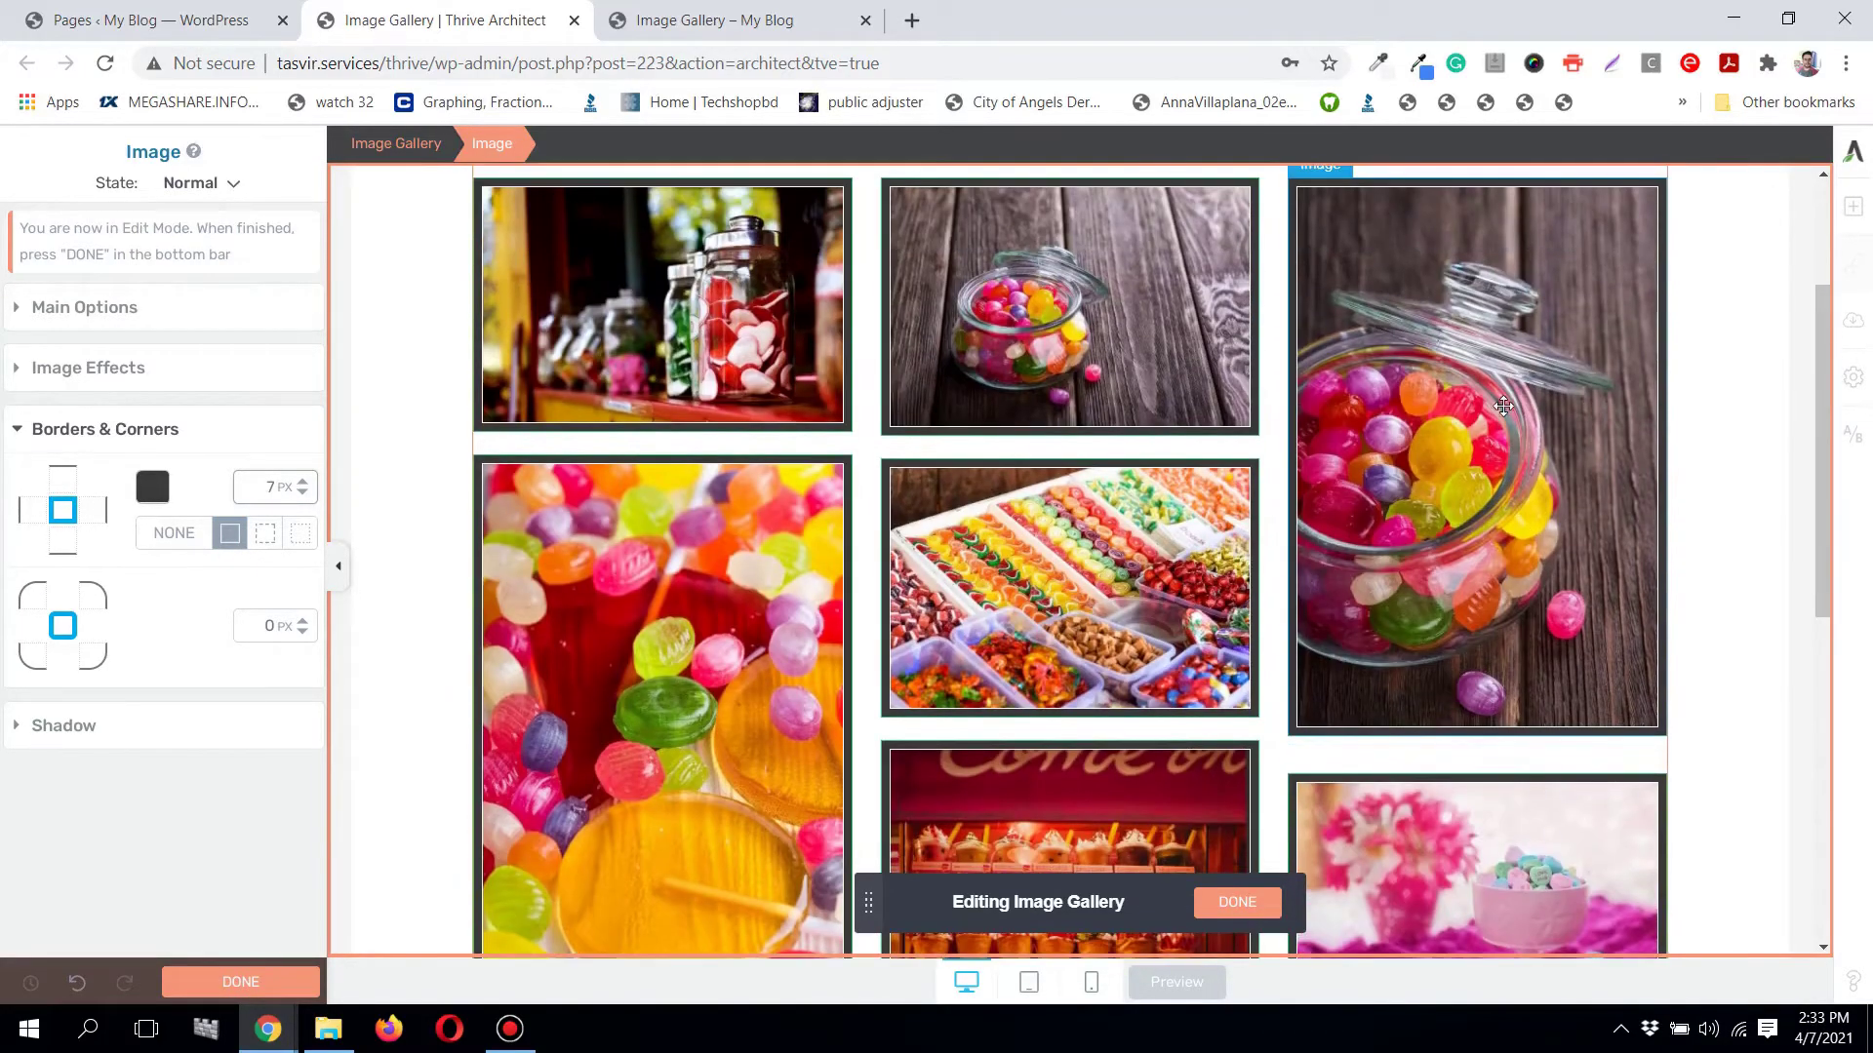
# Step: Try the dashed and dotted border styles on the gallery images, then set the border to none
pyautogui.click(266, 533)
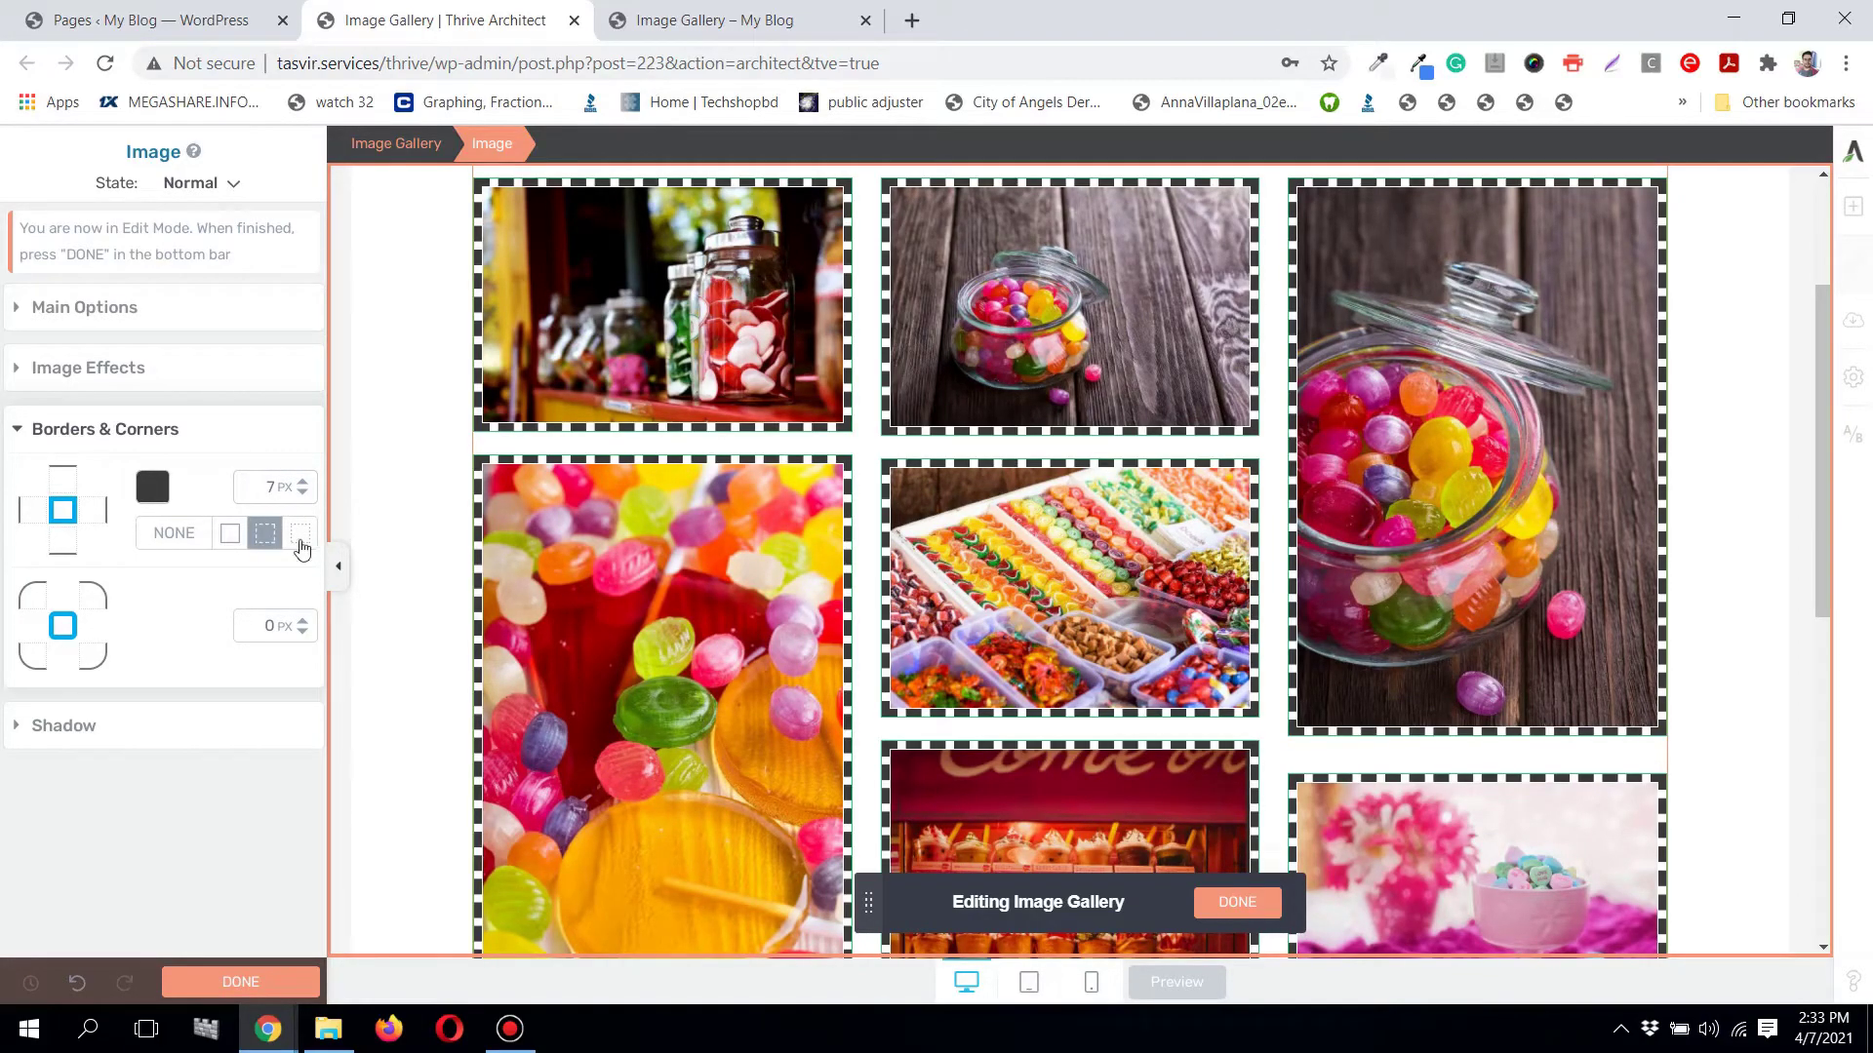
pyautogui.click(301, 543)
pyautogui.click(264, 536)
pyautogui.click(174, 534)
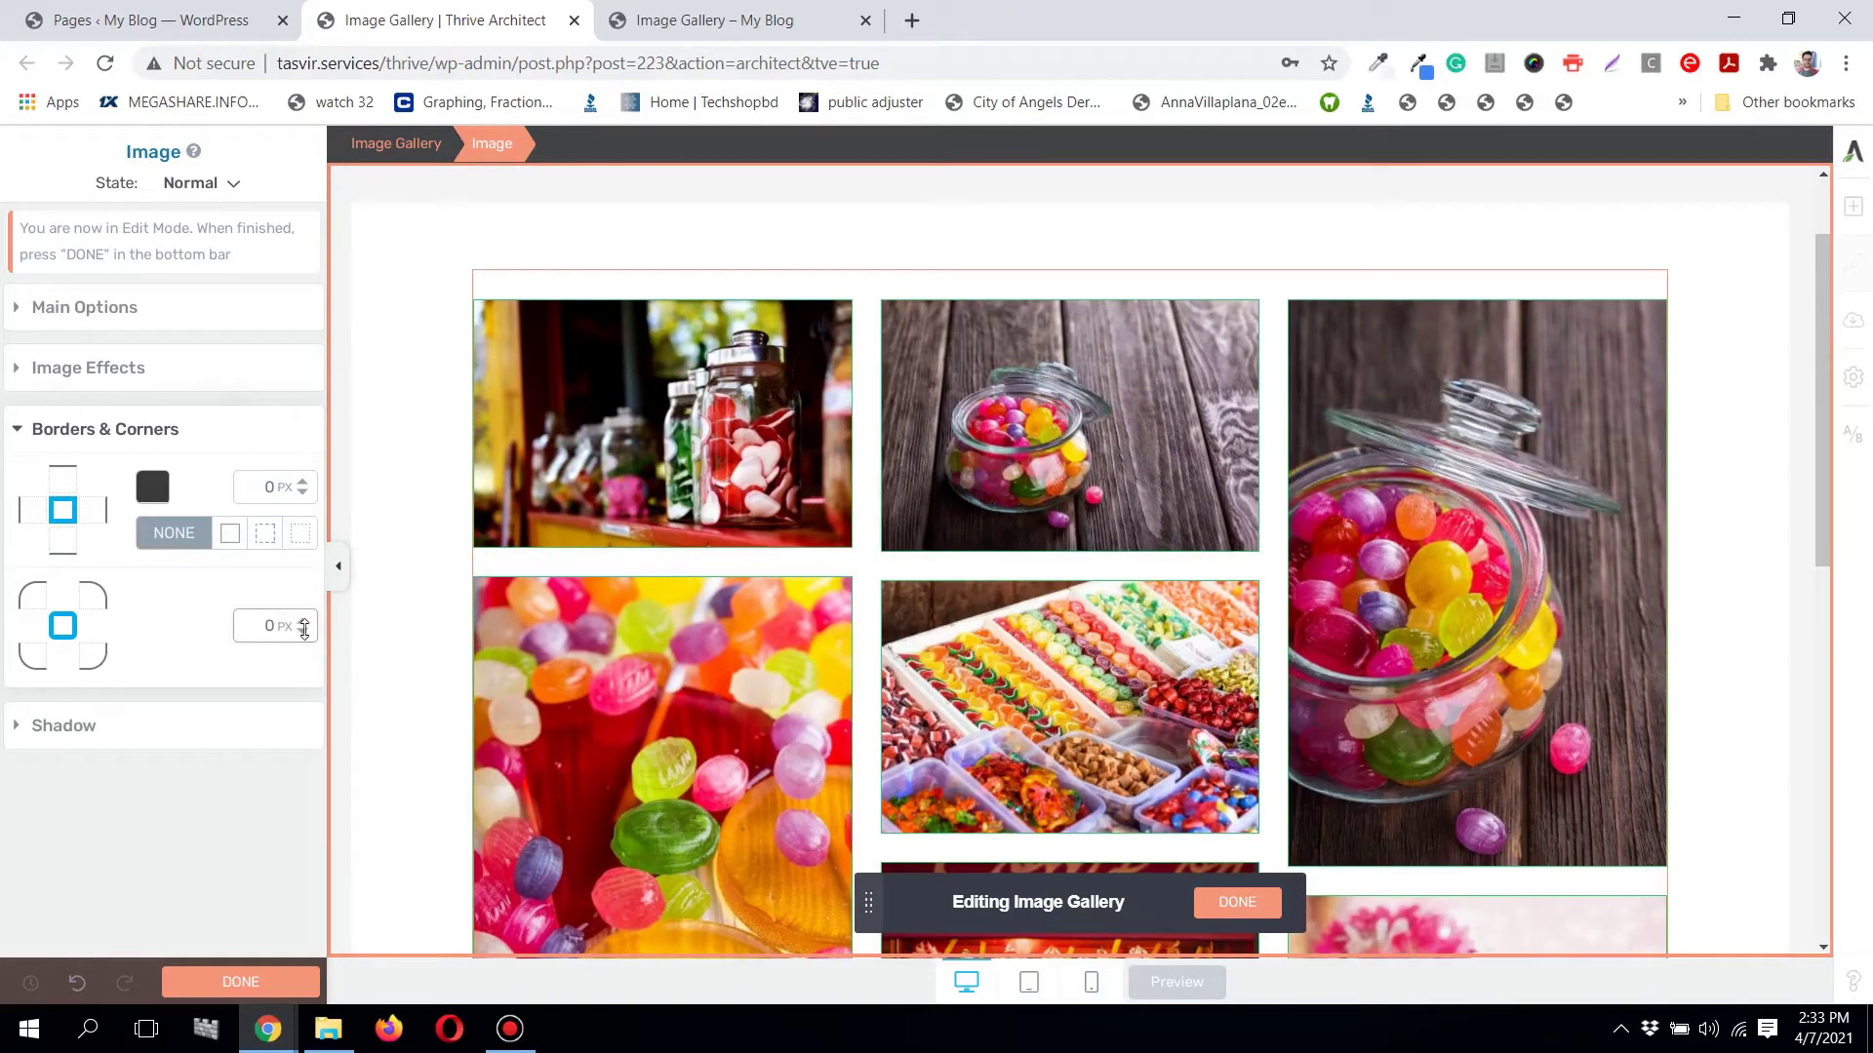
# Step: Round all corners of the gallery images by 20 px and check them throughout the gallery
pyautogui.moveTo(304, 629); pyautogui.dragTo(311, 609)
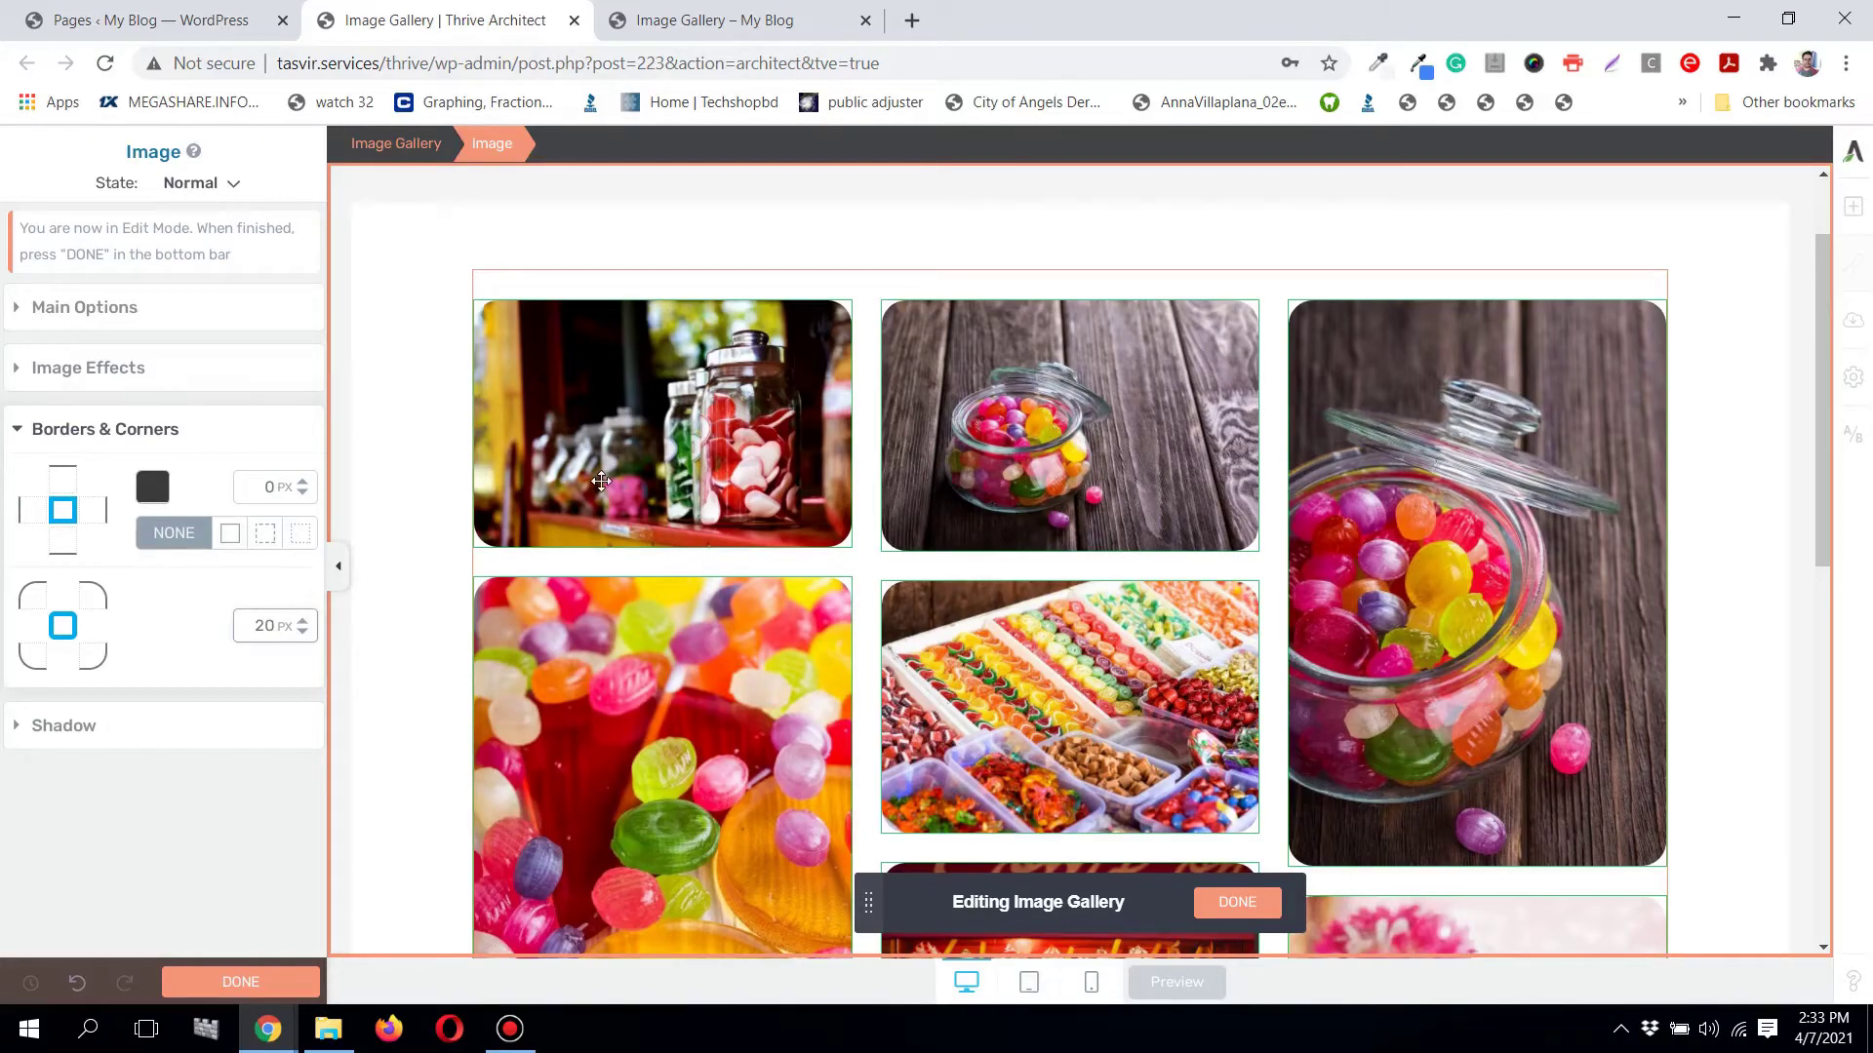
pyautogui.scroll(-3, 634, 482)
pyautogui.scroll(-5, 1043, 517)
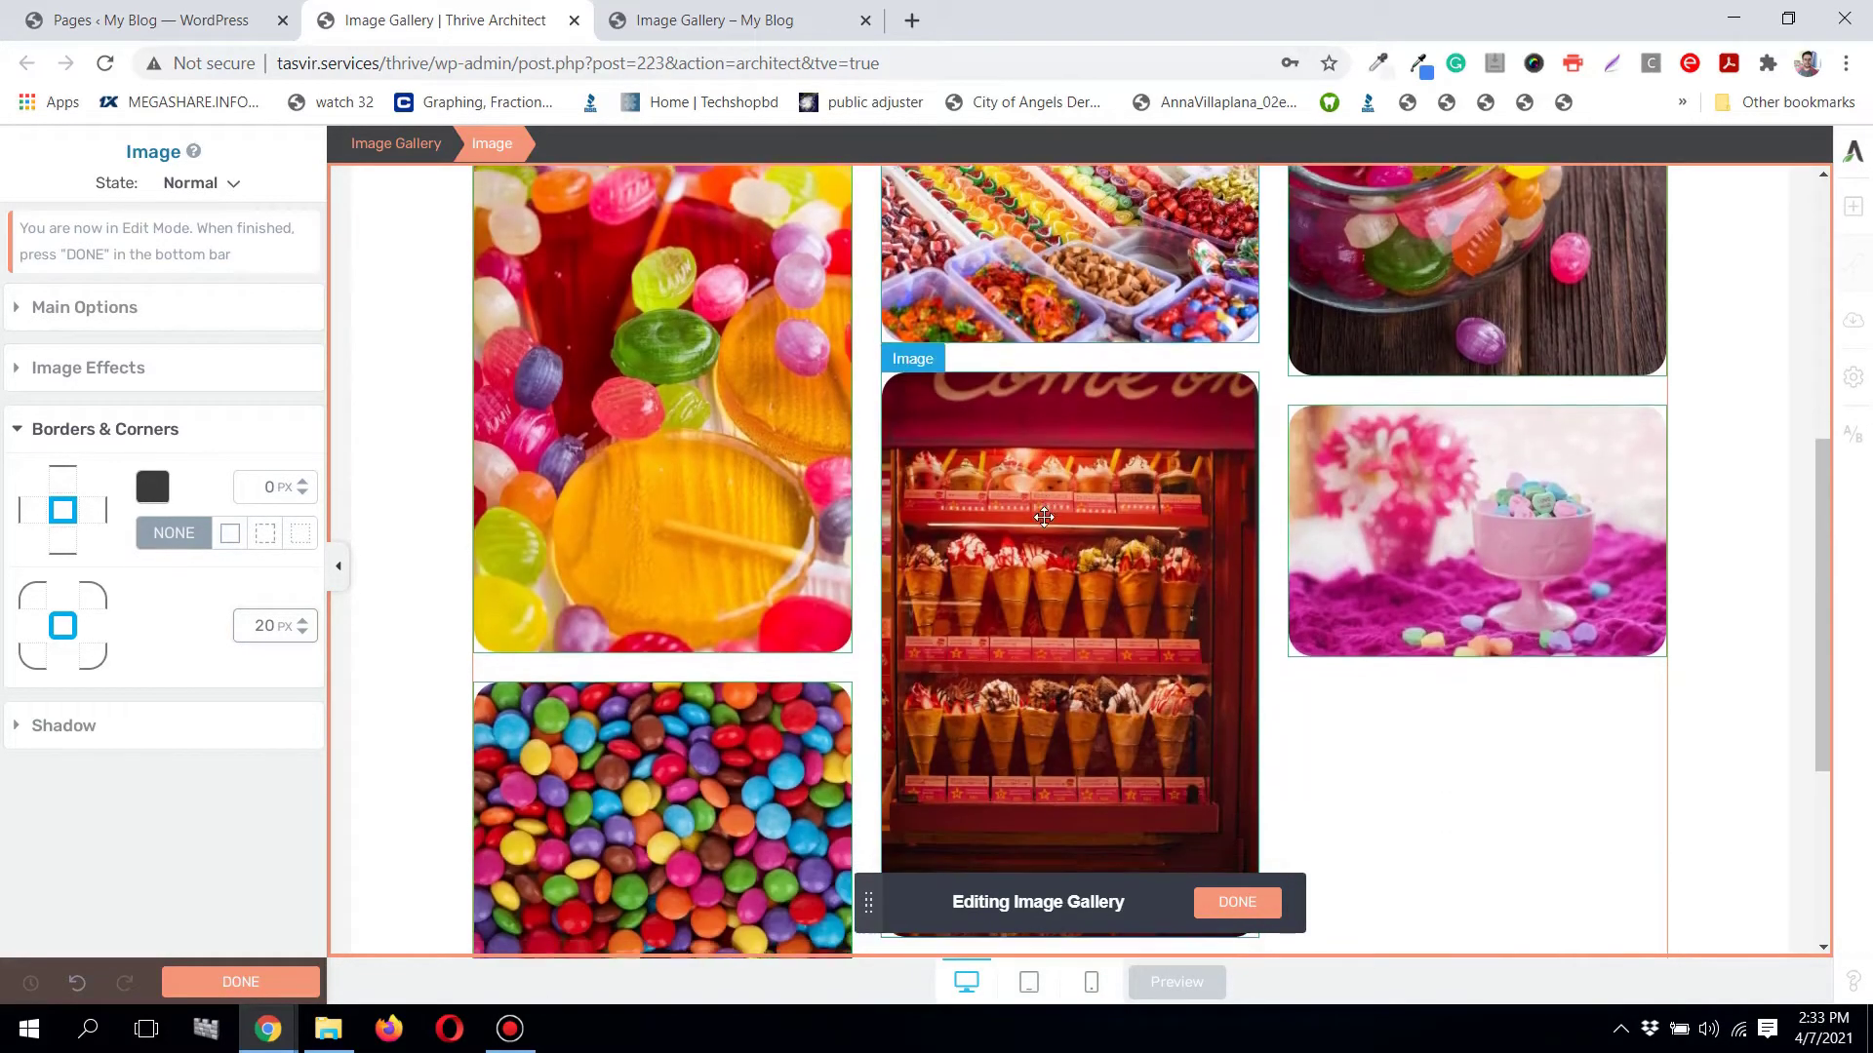
pyautogui.scroll(8, 629, 650)
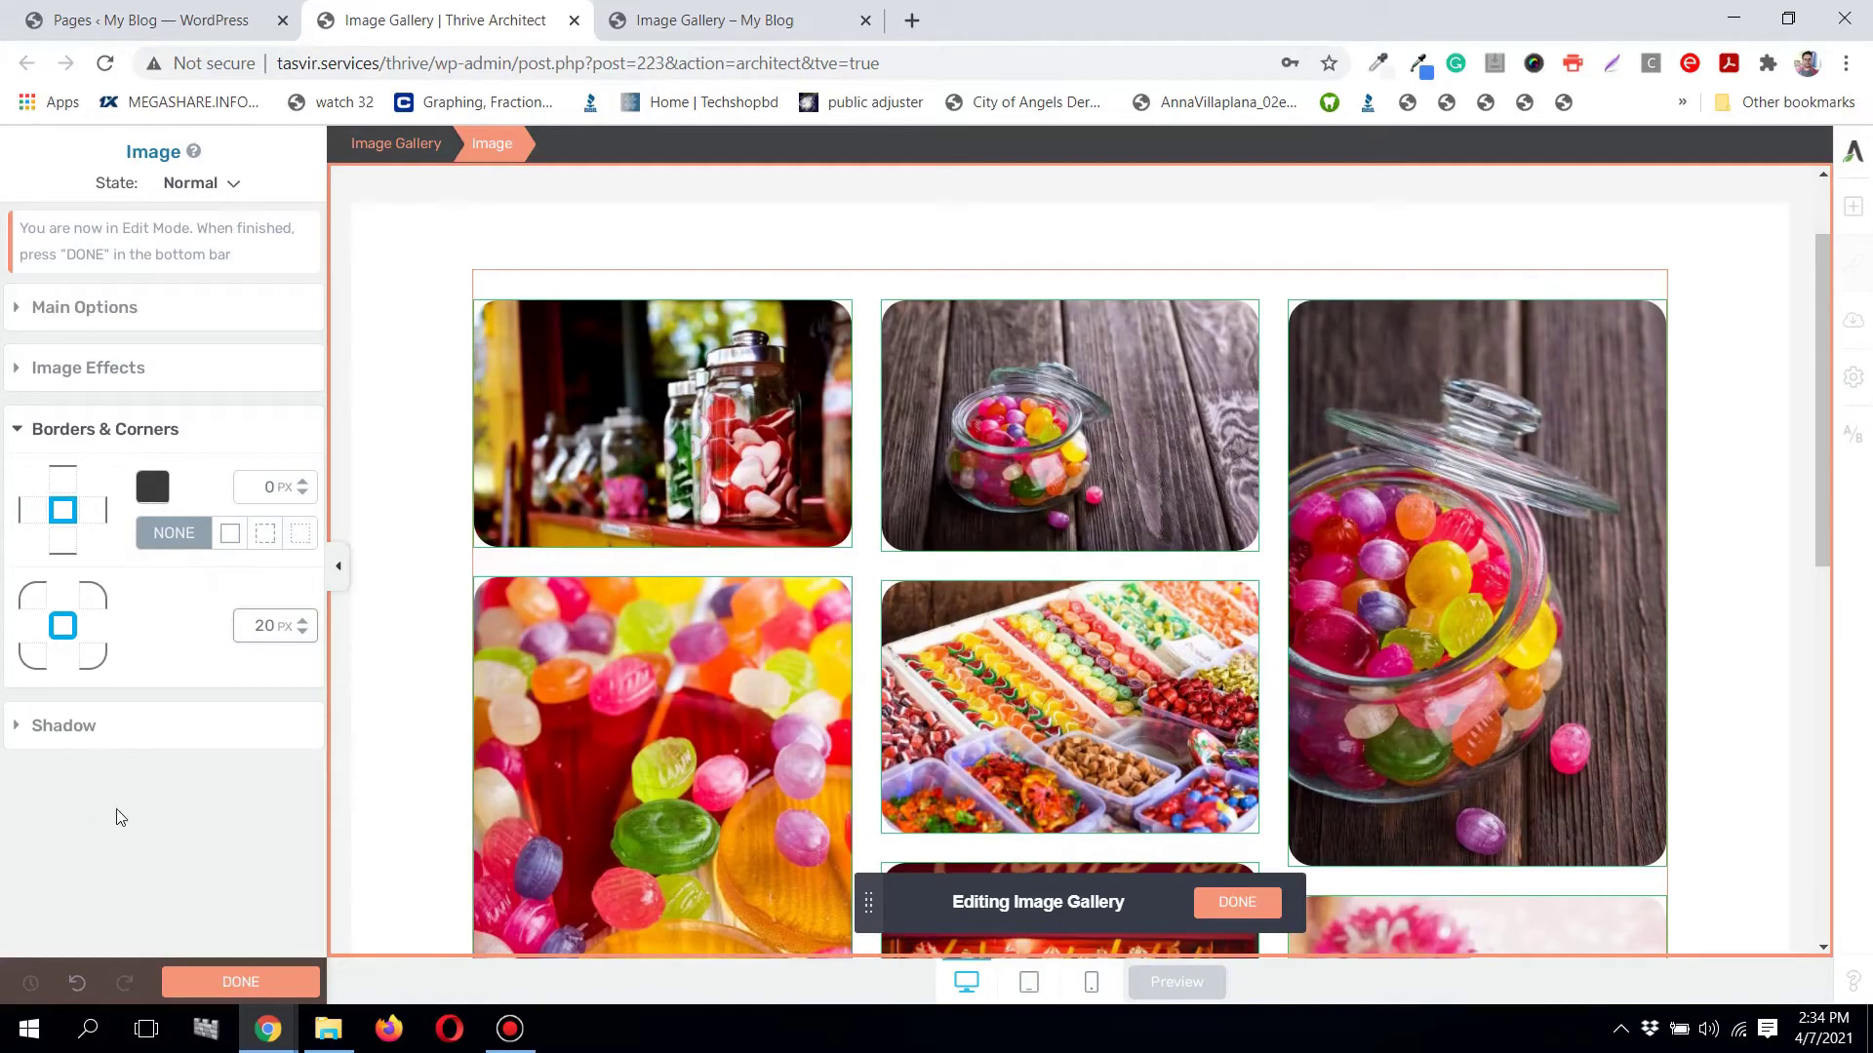
# Step: Add a #000000 drop shadow to the images with 270° angle, 25% opacity, 8 px distance, 12 px blur and 0 px spread
pyautogui.click(166, 727)
pyautogui.click(307, 546)
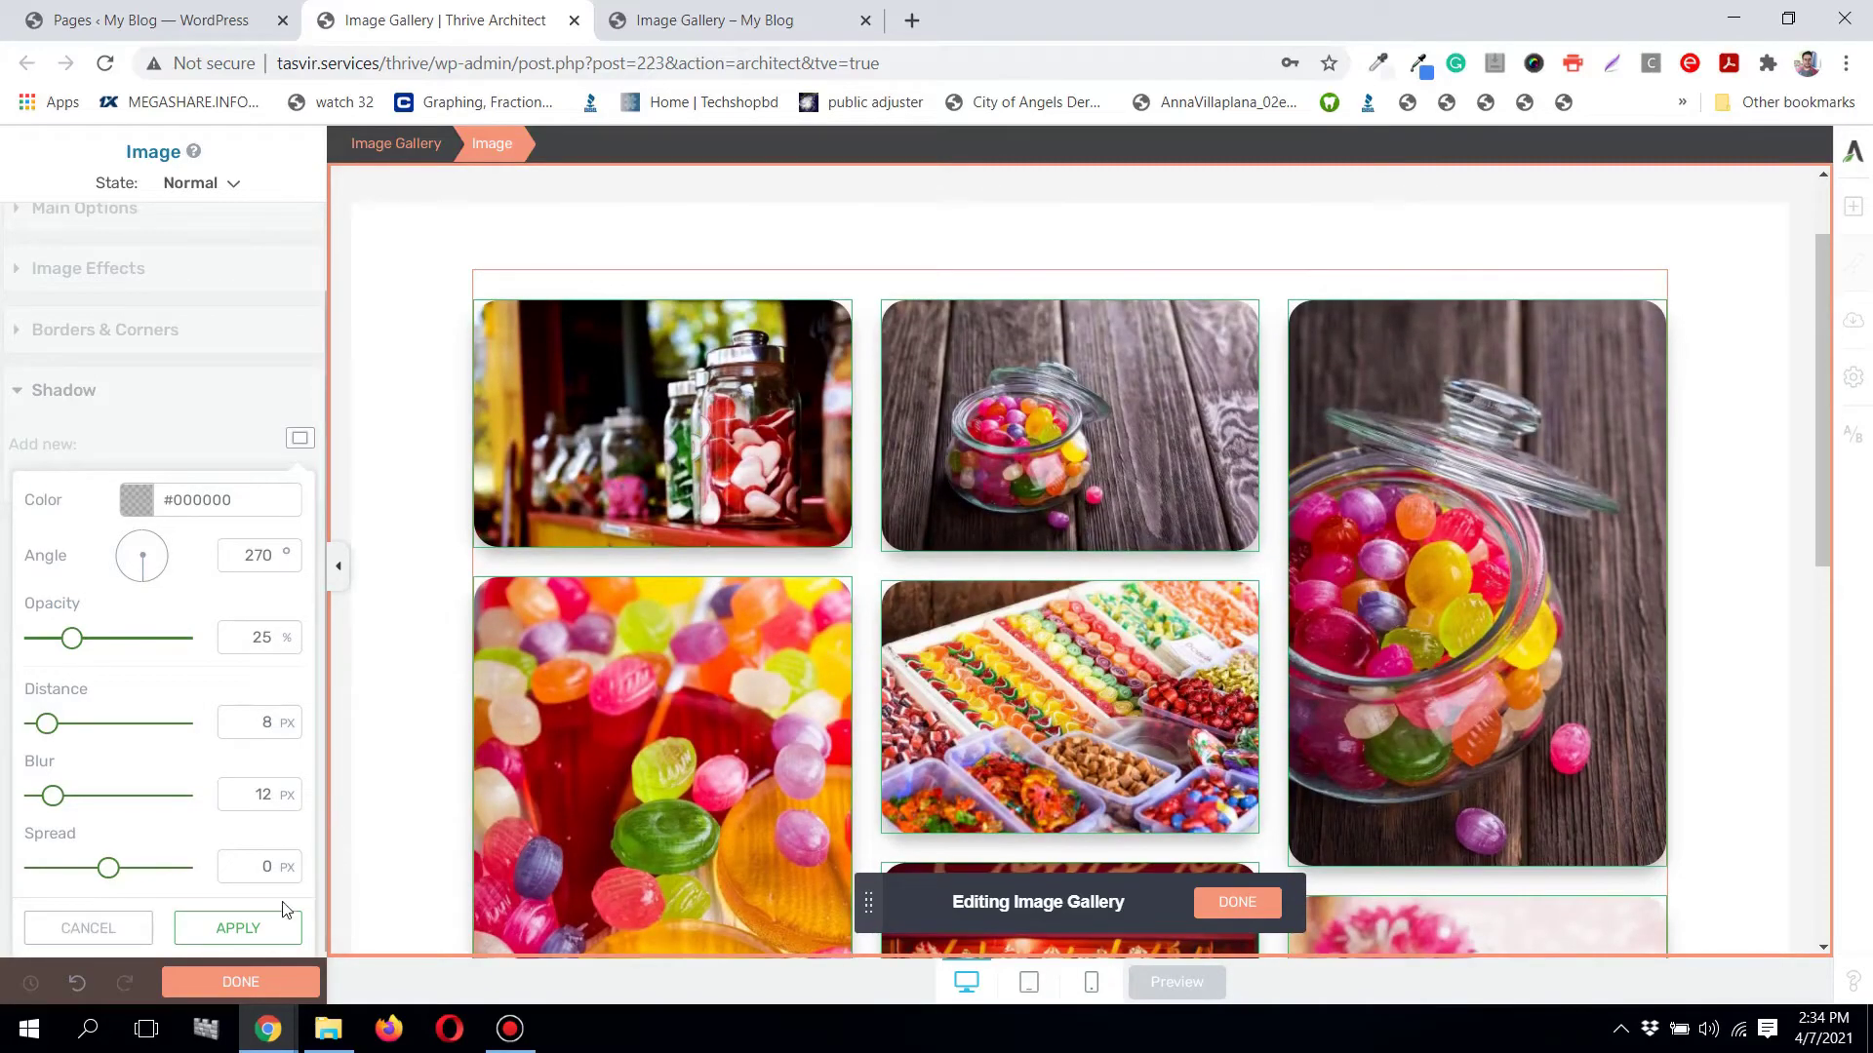
pyautogui.click(244, 927)
# Step: Examine the drop shadow on the images throughout the whole gallery
pyautogui.scroll(-4, 416, 606)
pyautogui.scroll(-3, 415, 607)
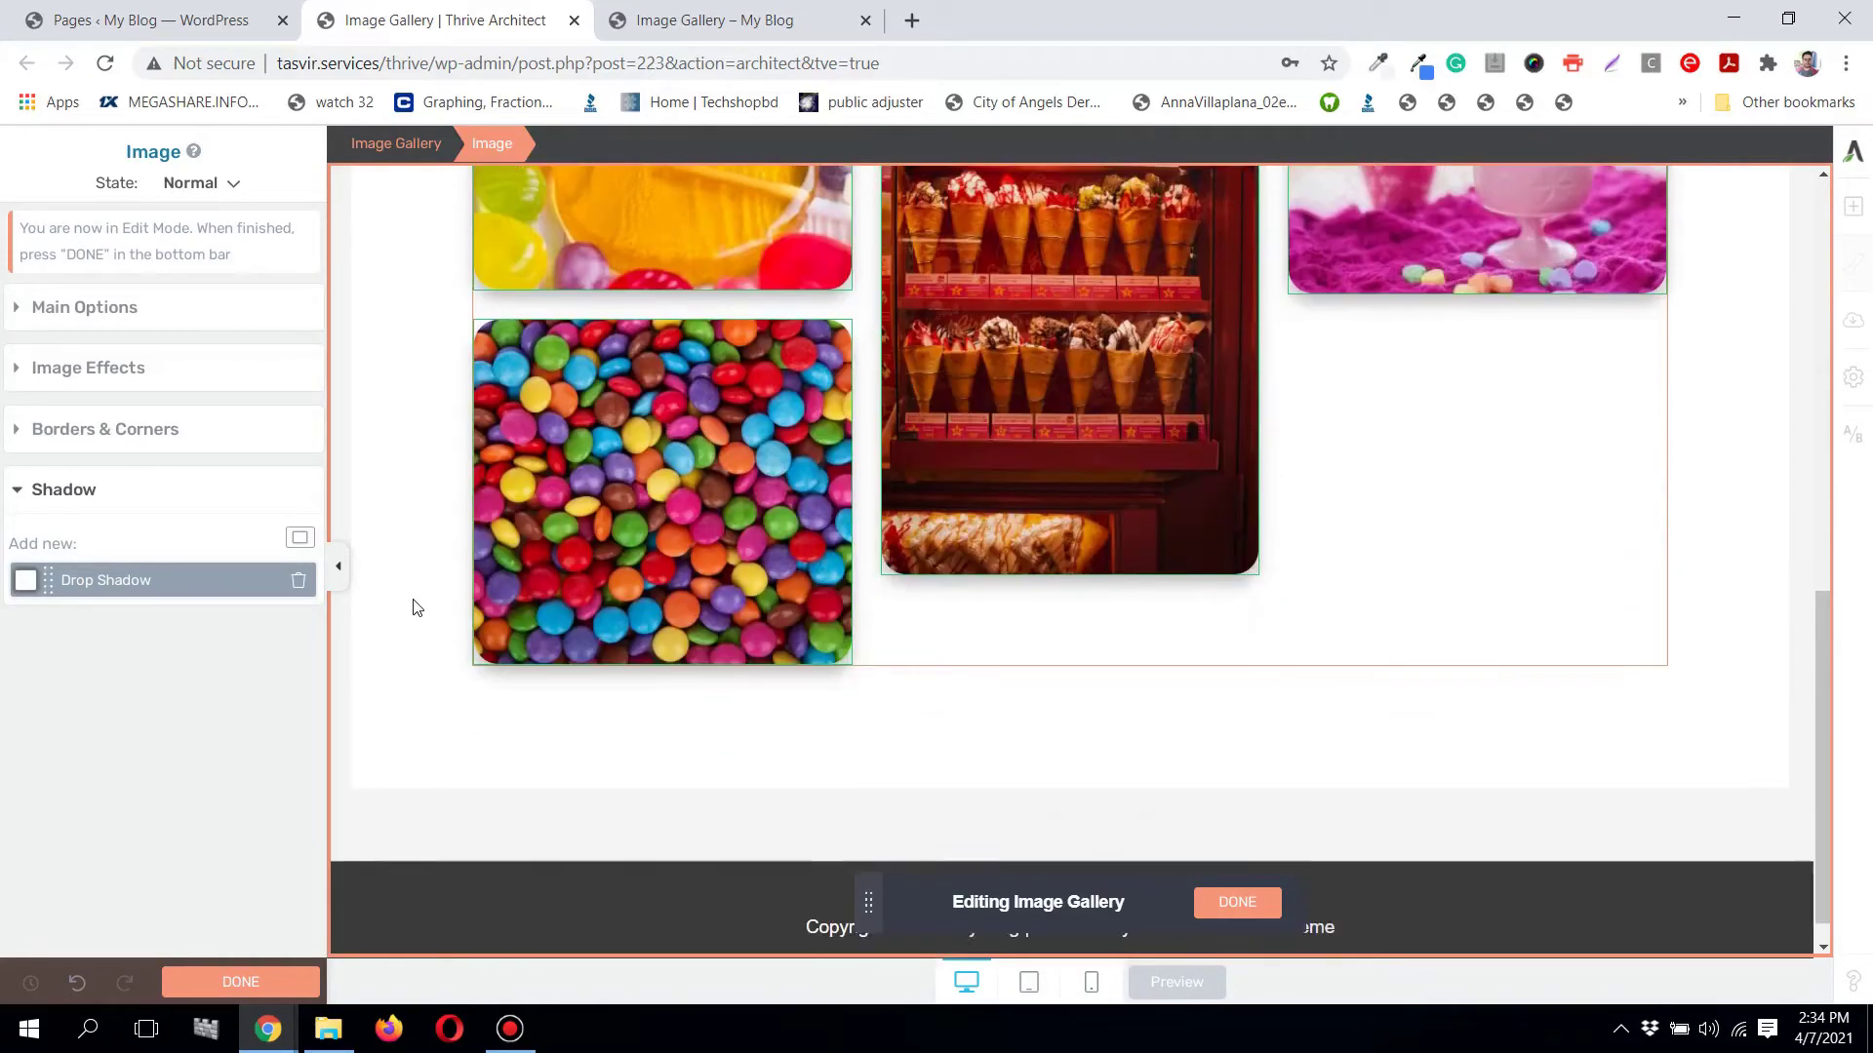
pyautogui.scroll(3, 459, 547)
pyautogui.scroll(1, 1287, 644)
pyautogui.scroll(6, 1288, 644)
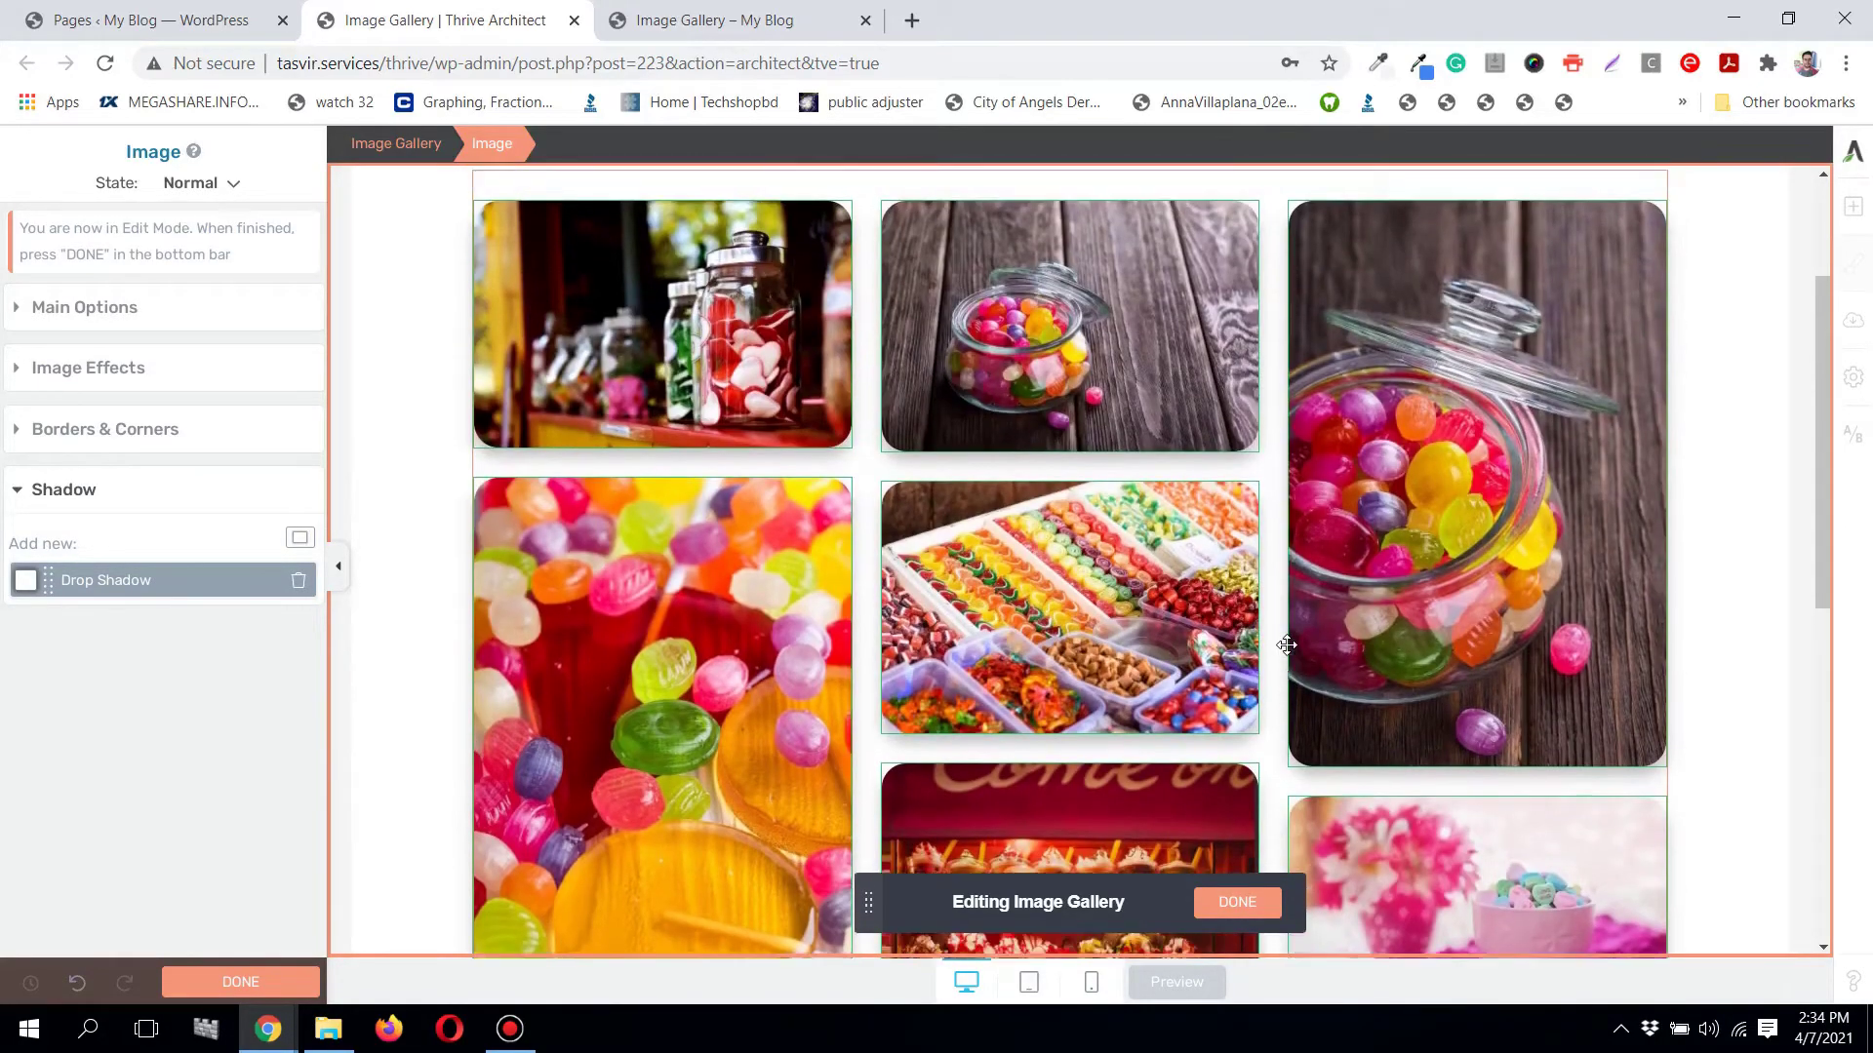
pyautogui.scroll(-3, 792, 443)
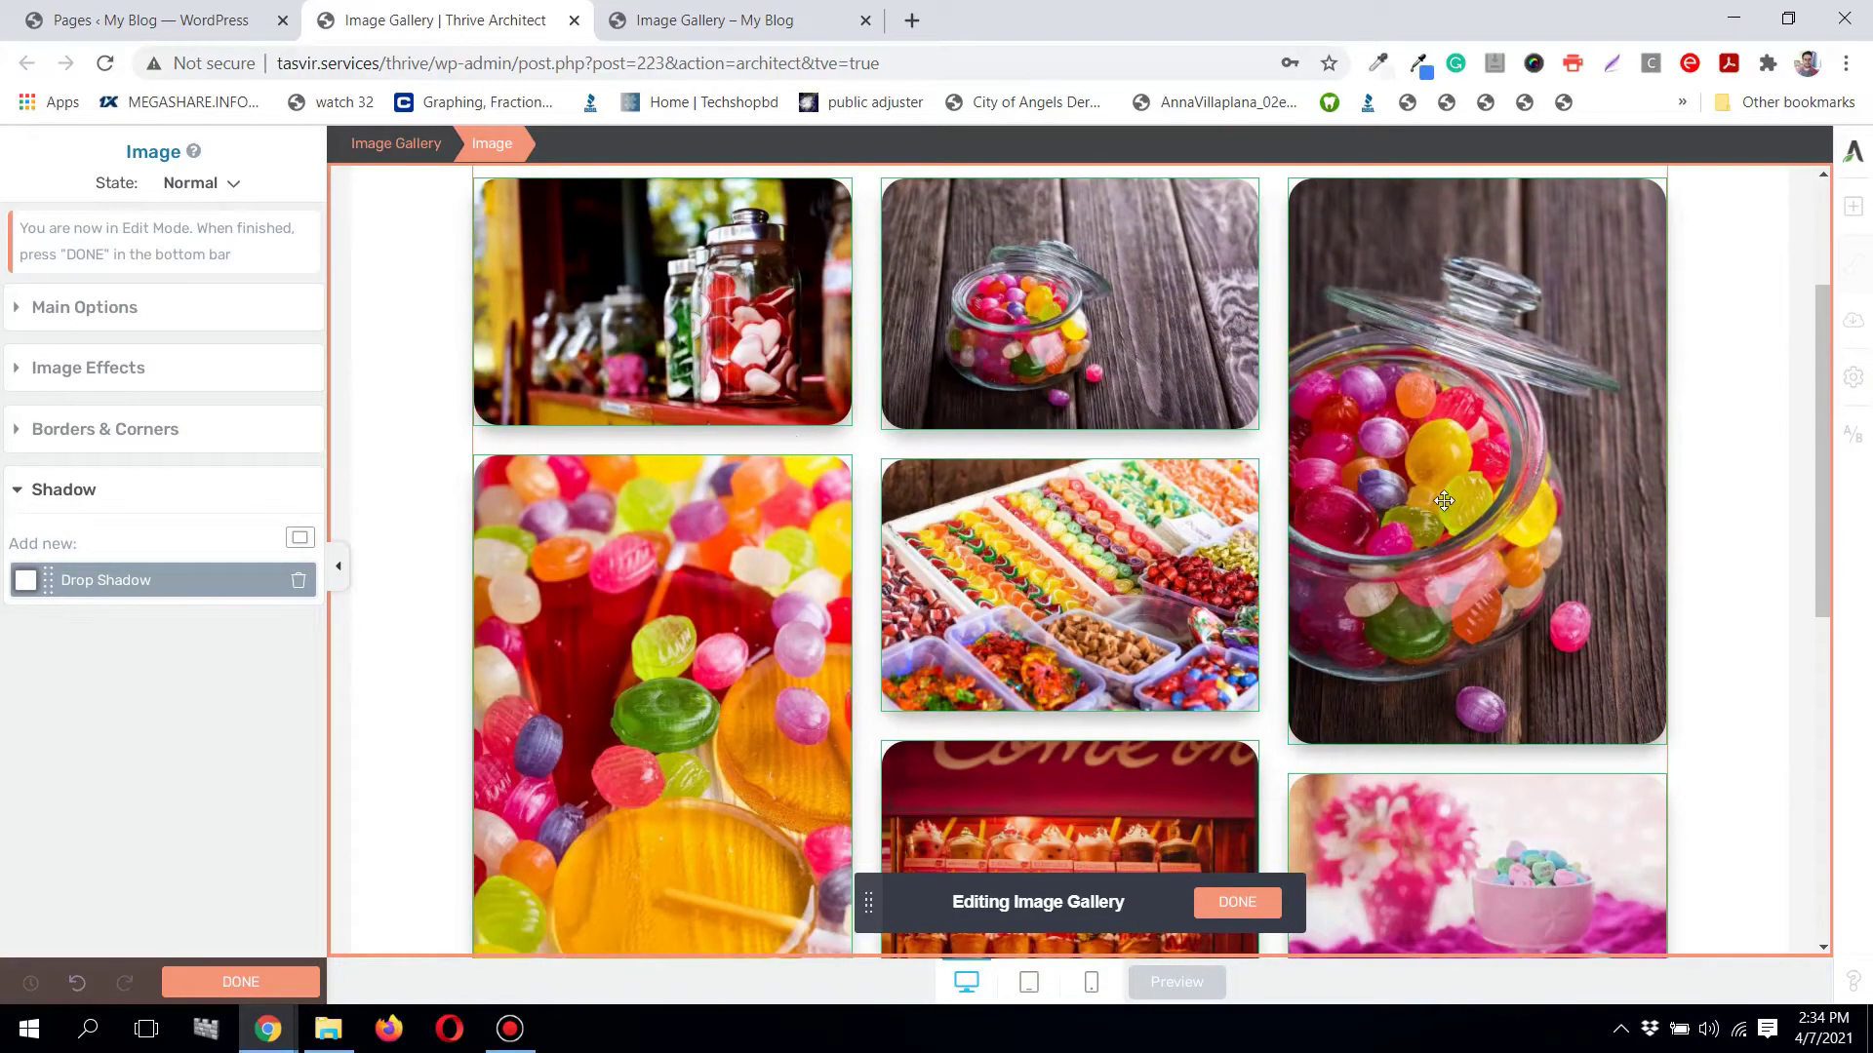
pyautogui.scroll(-6, 1519, 567)
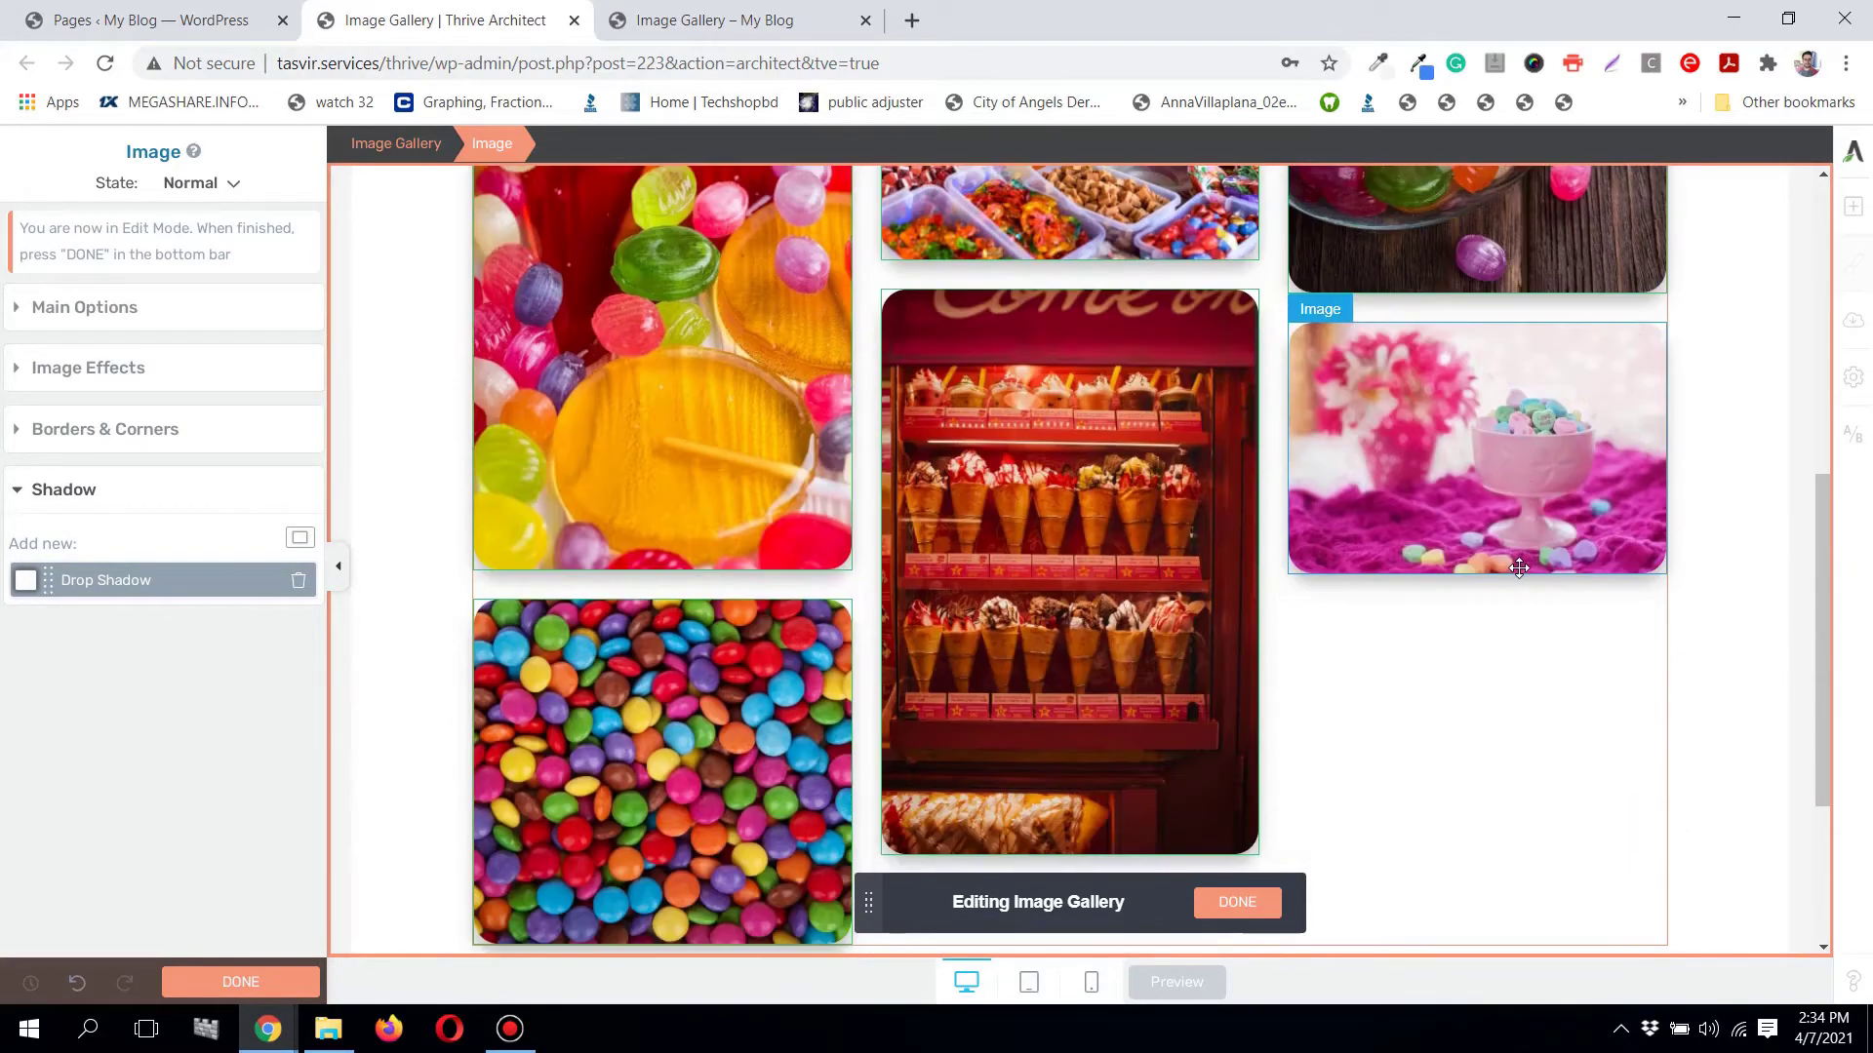
pyautogui.scroll(8, 1421, 578)
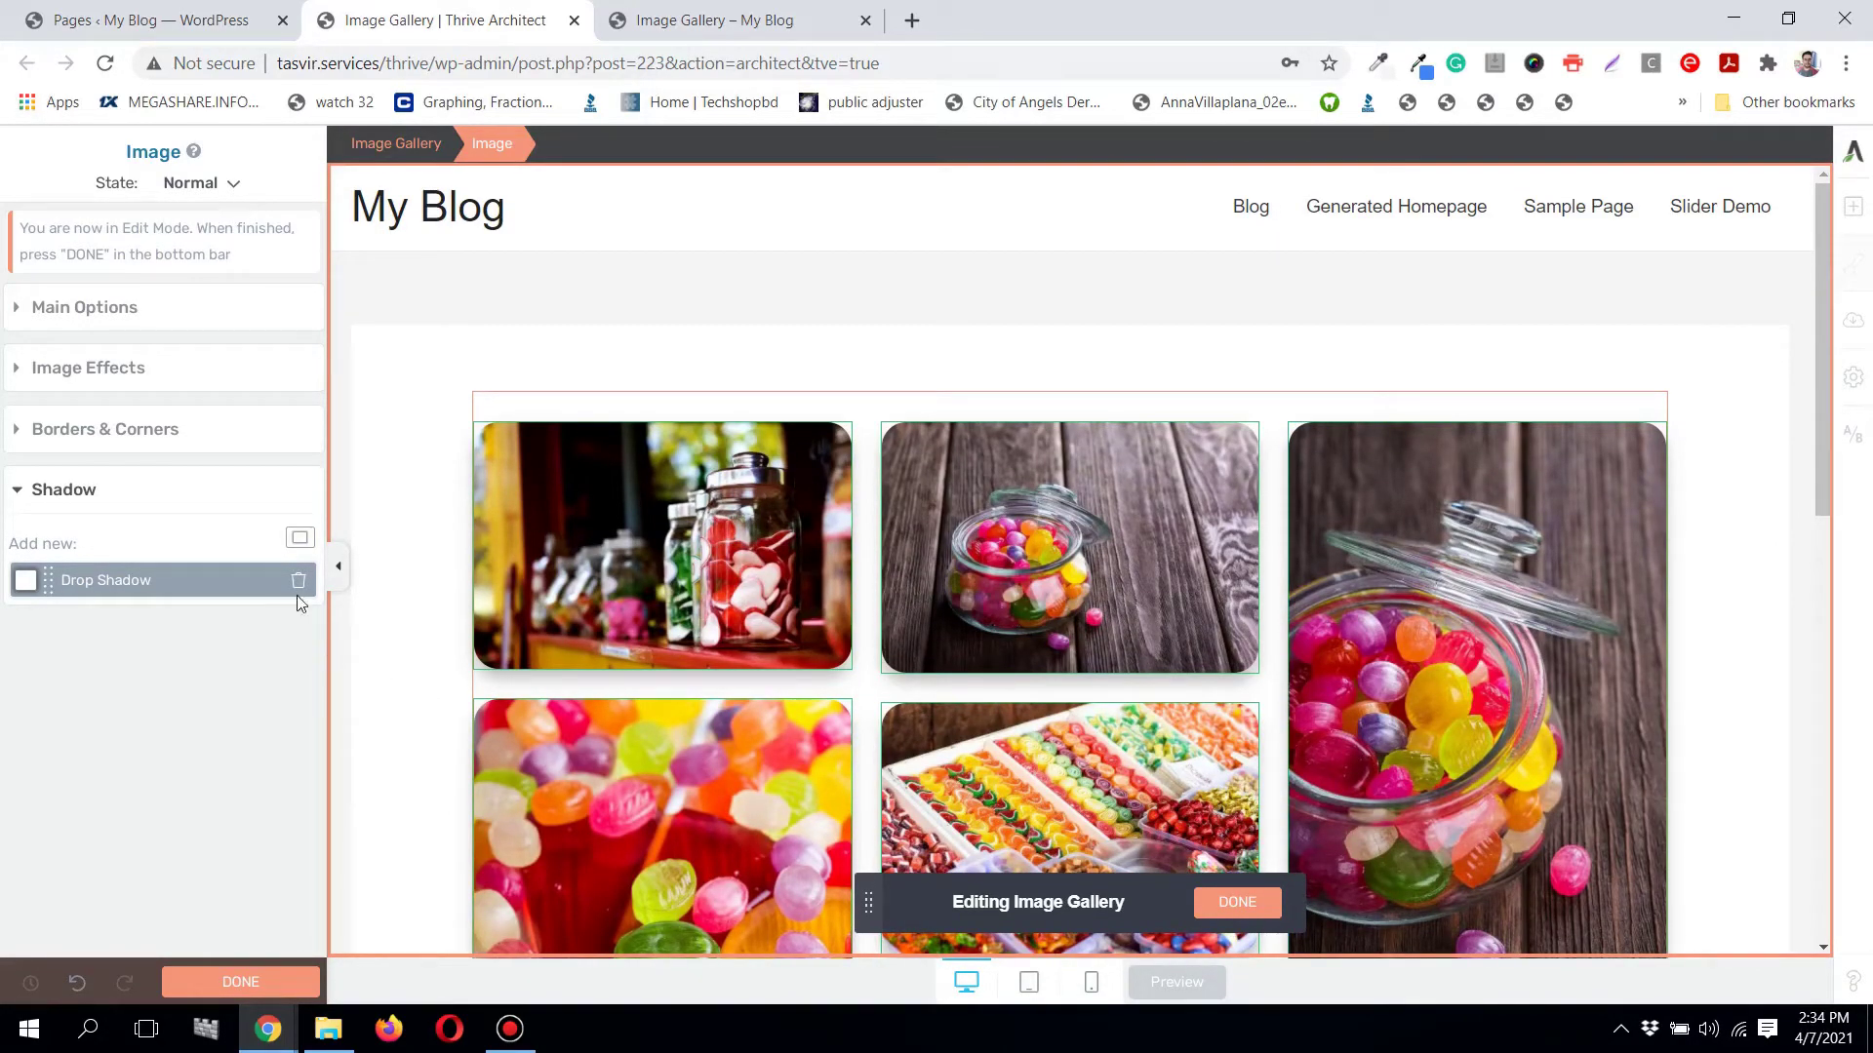
pyautogui.scroll(-1, 468, 317)
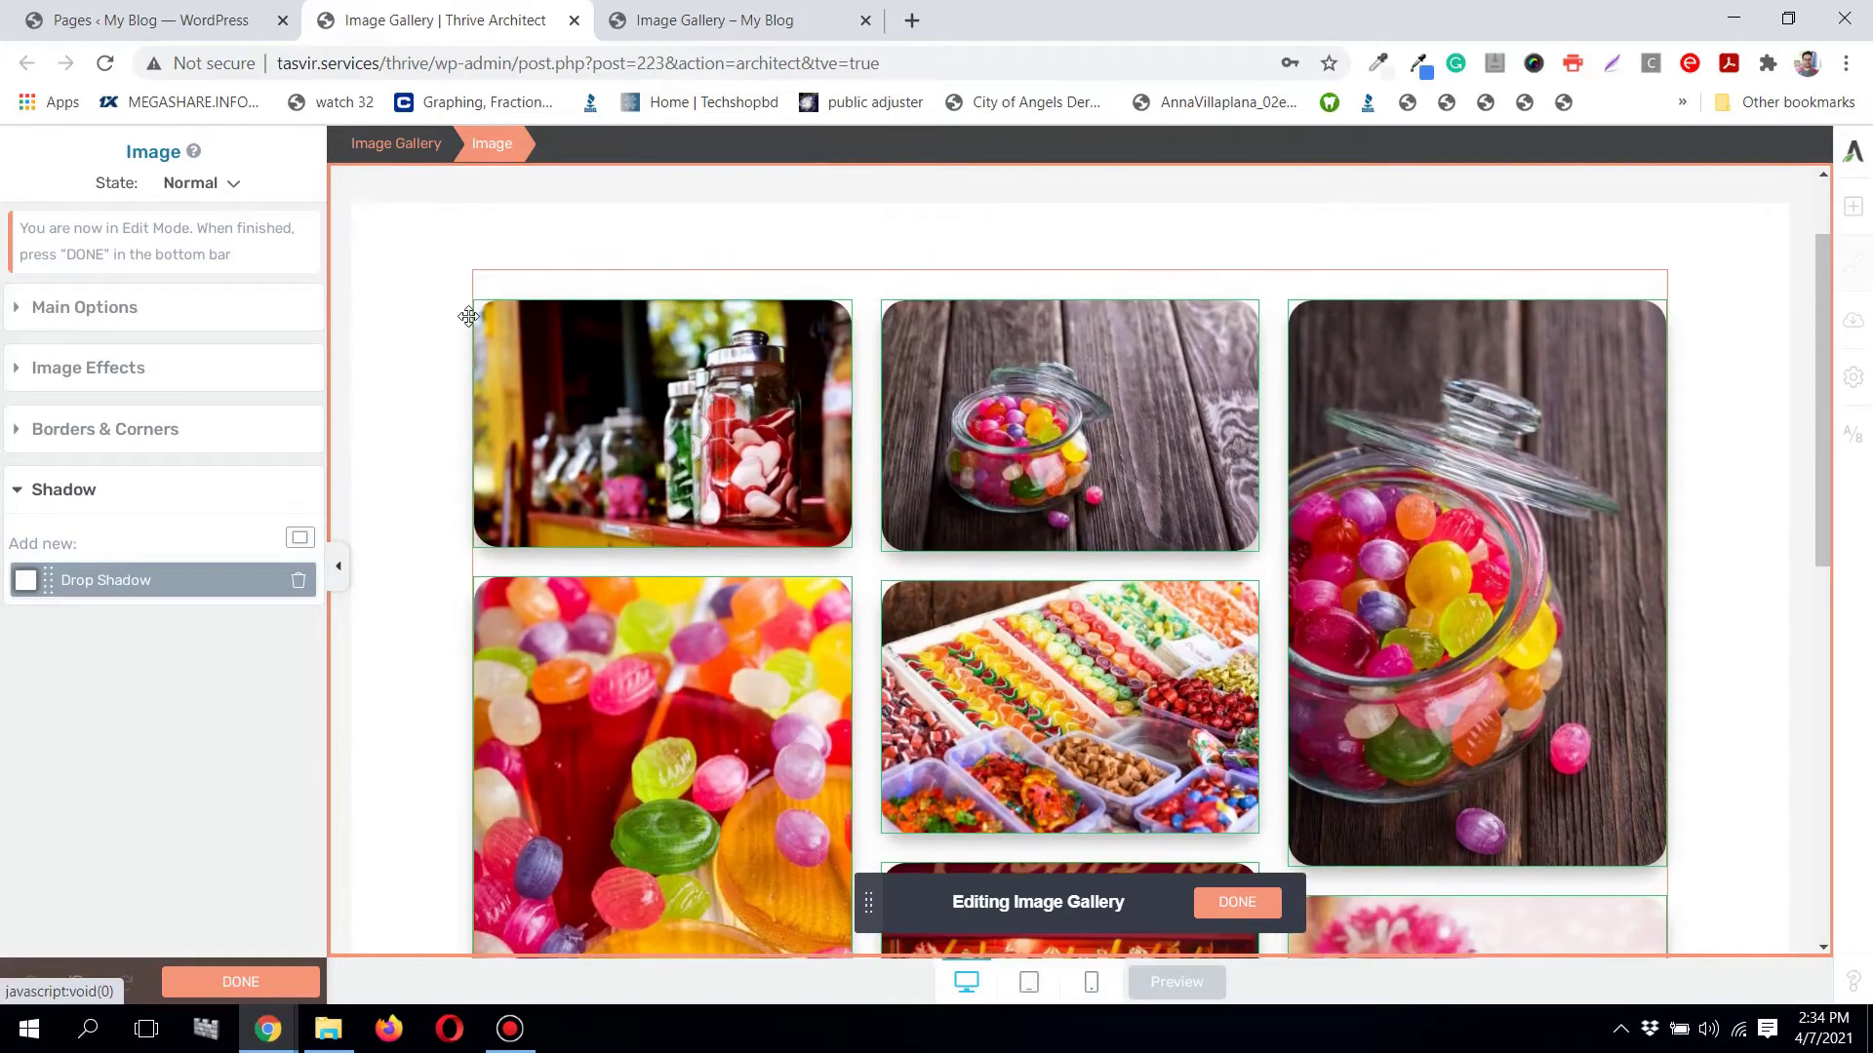
# Step: Remove the drop shadow from the images' hover state, return to the normal state and review the gallery
pyautogui.click(228, 185)
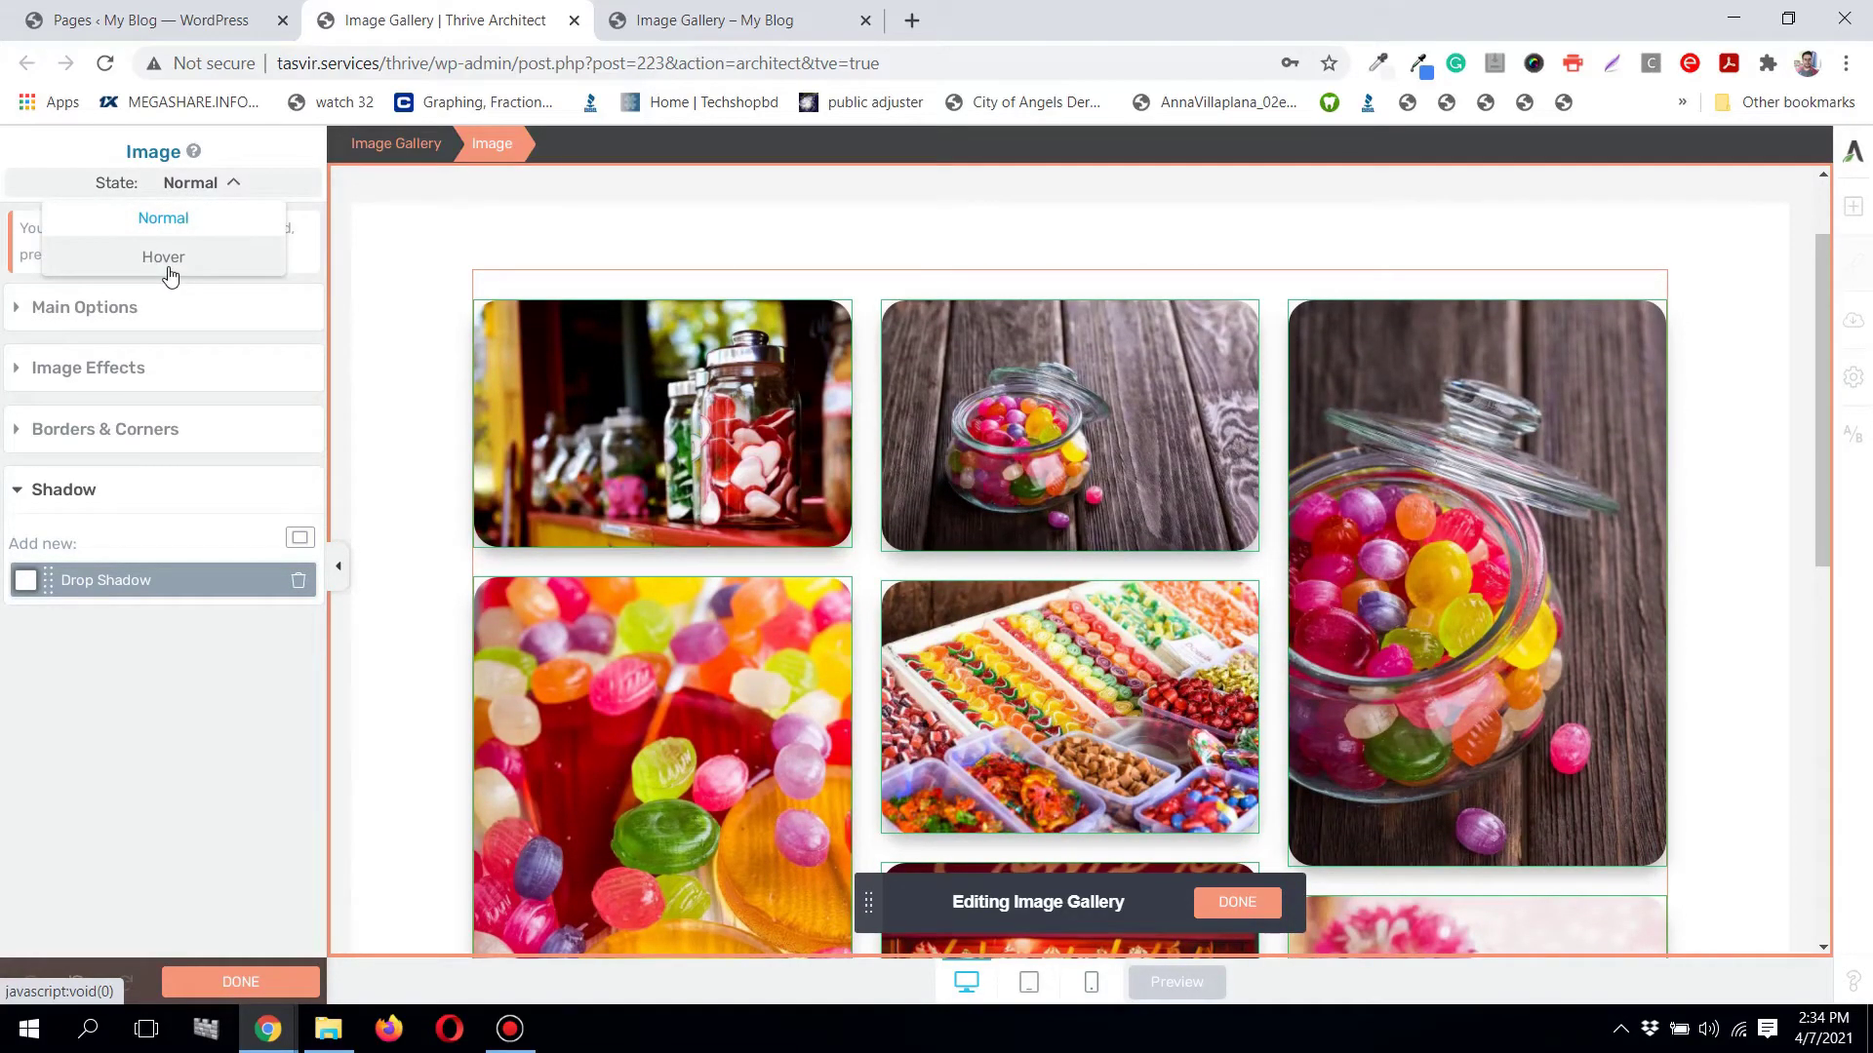
pyautogui.click(167, 255)
pyautogui.click(299, 580)
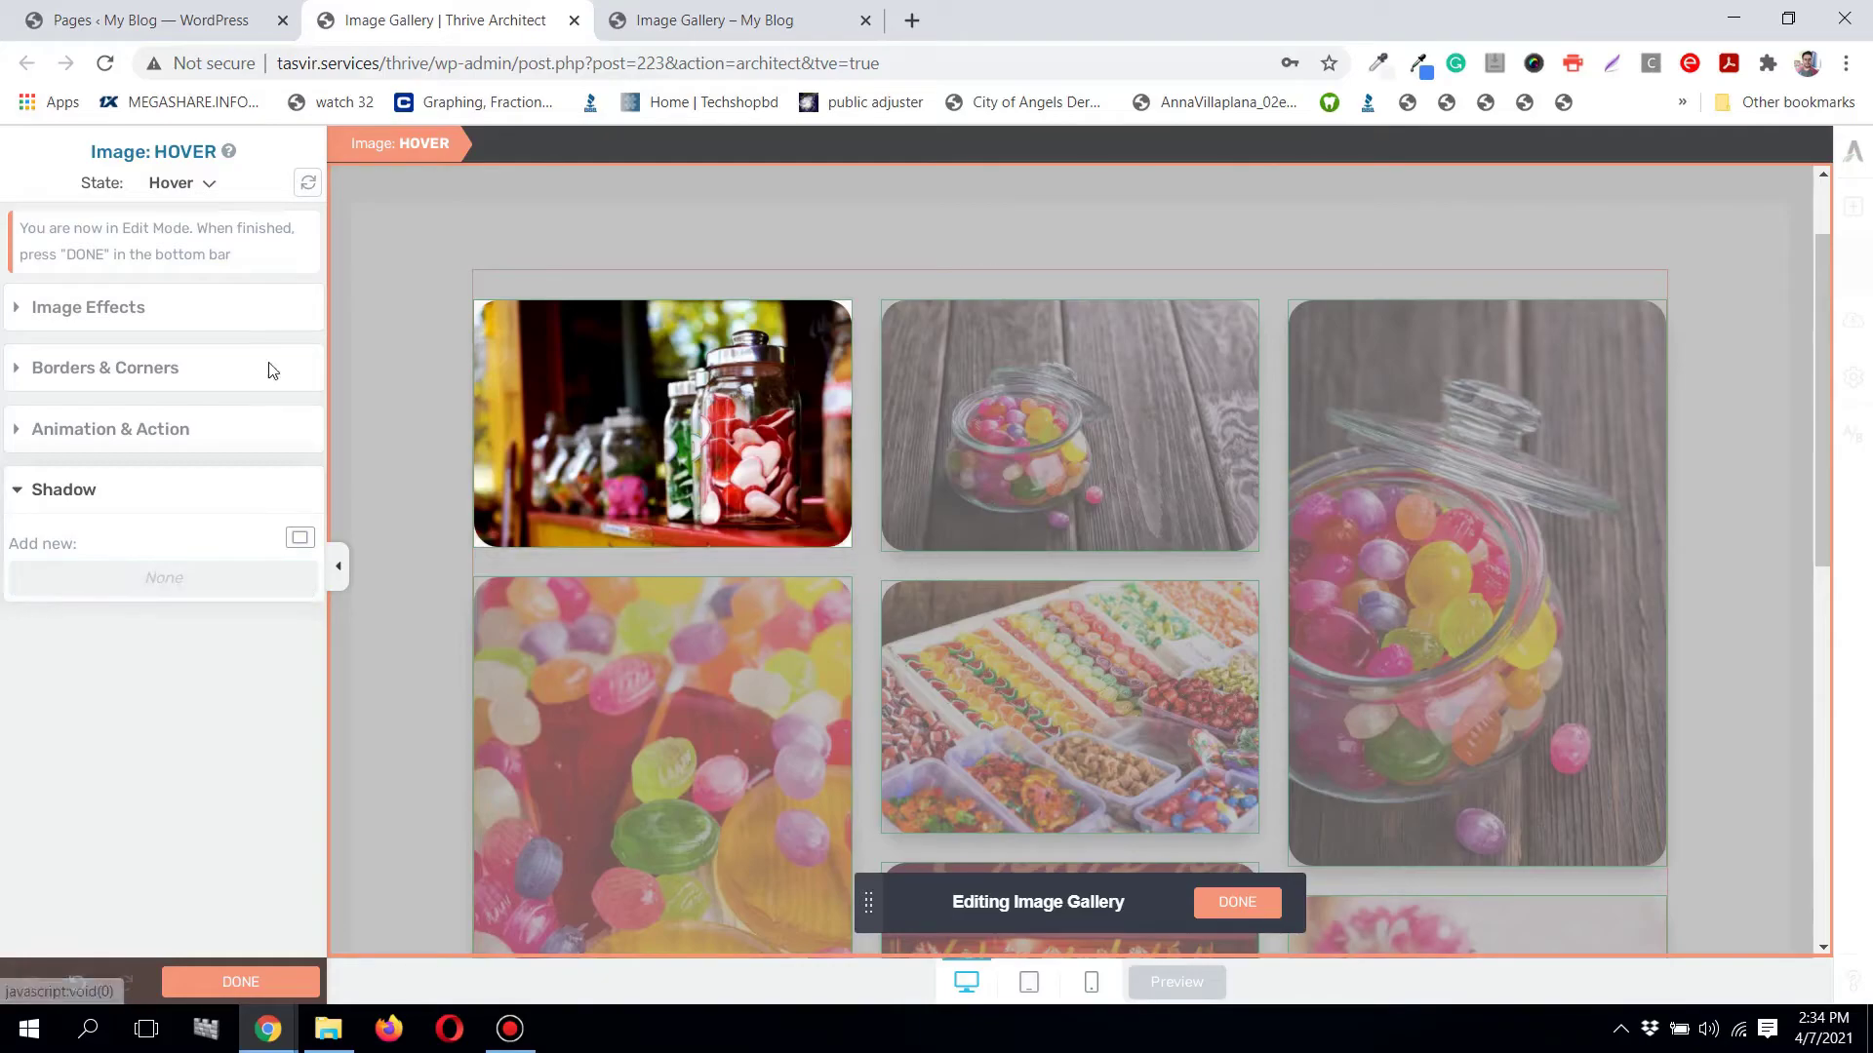
pyautogui.click(202, 182)
pyautogui.click(161, 251)
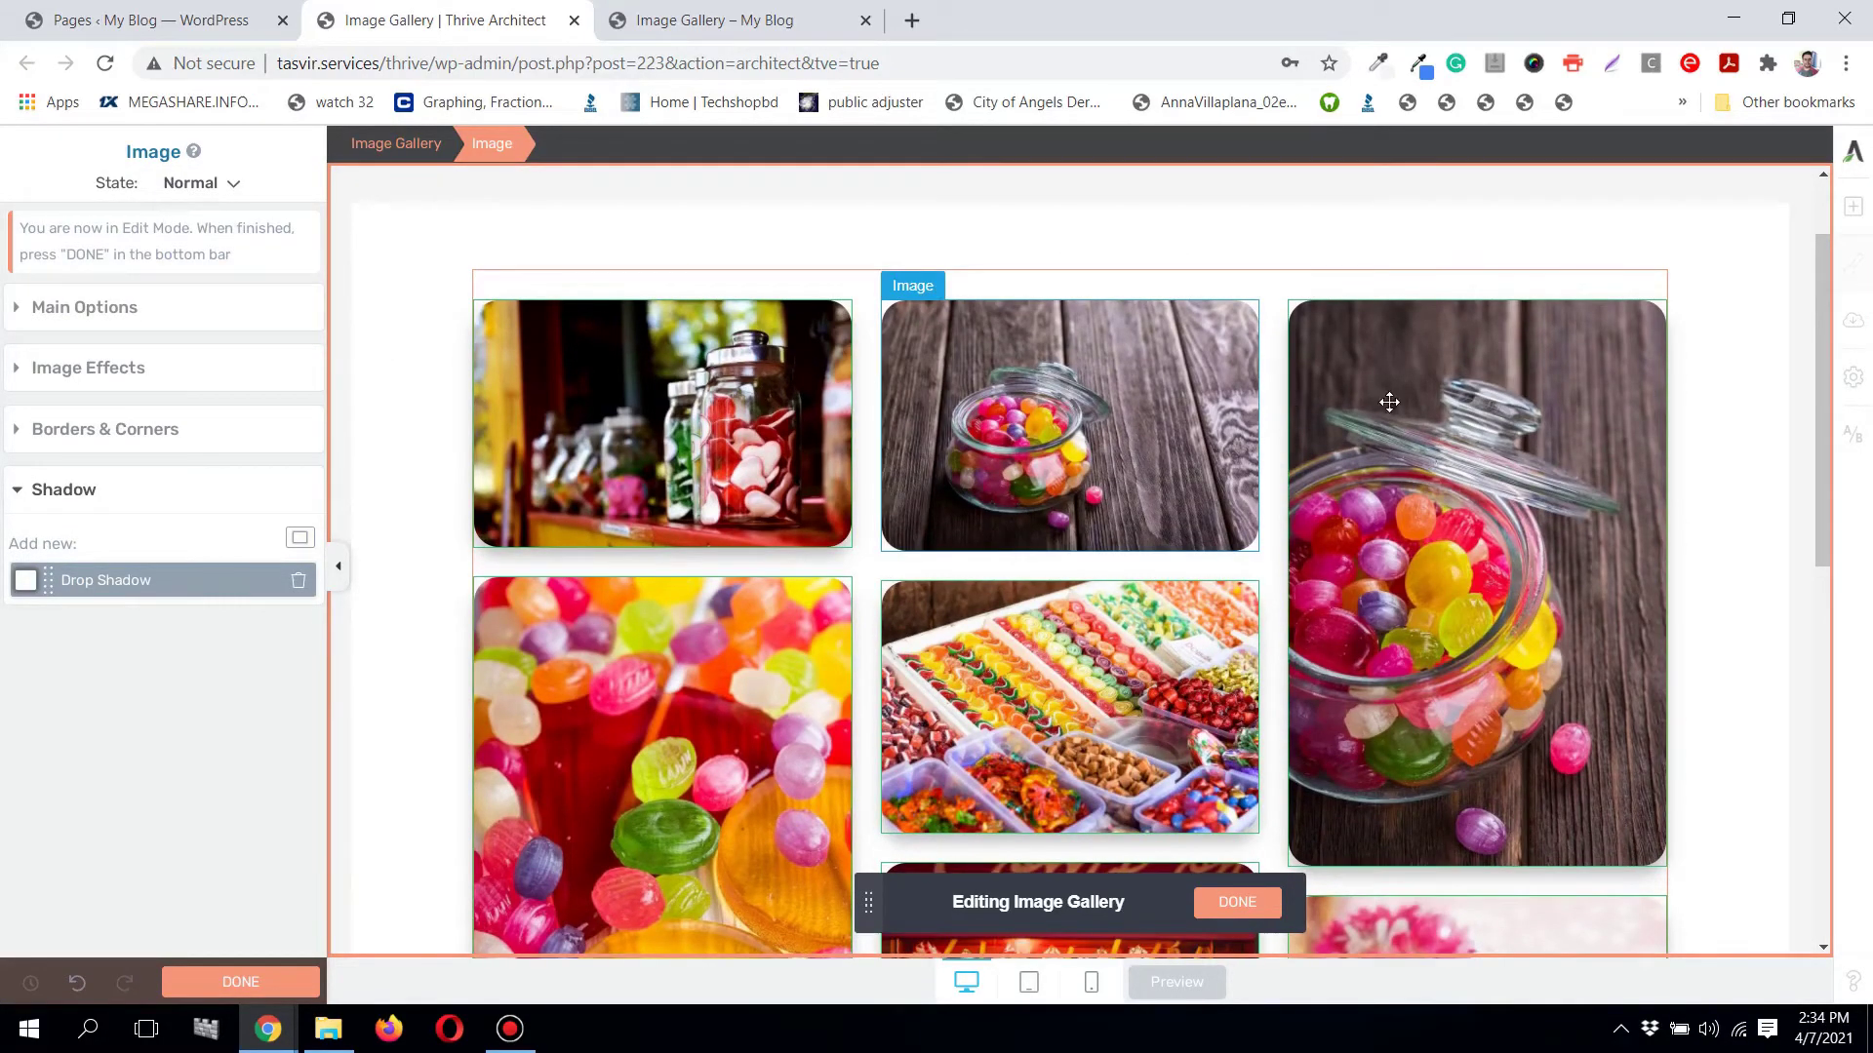
pyautogui.scroll(-5, 1449, 407)
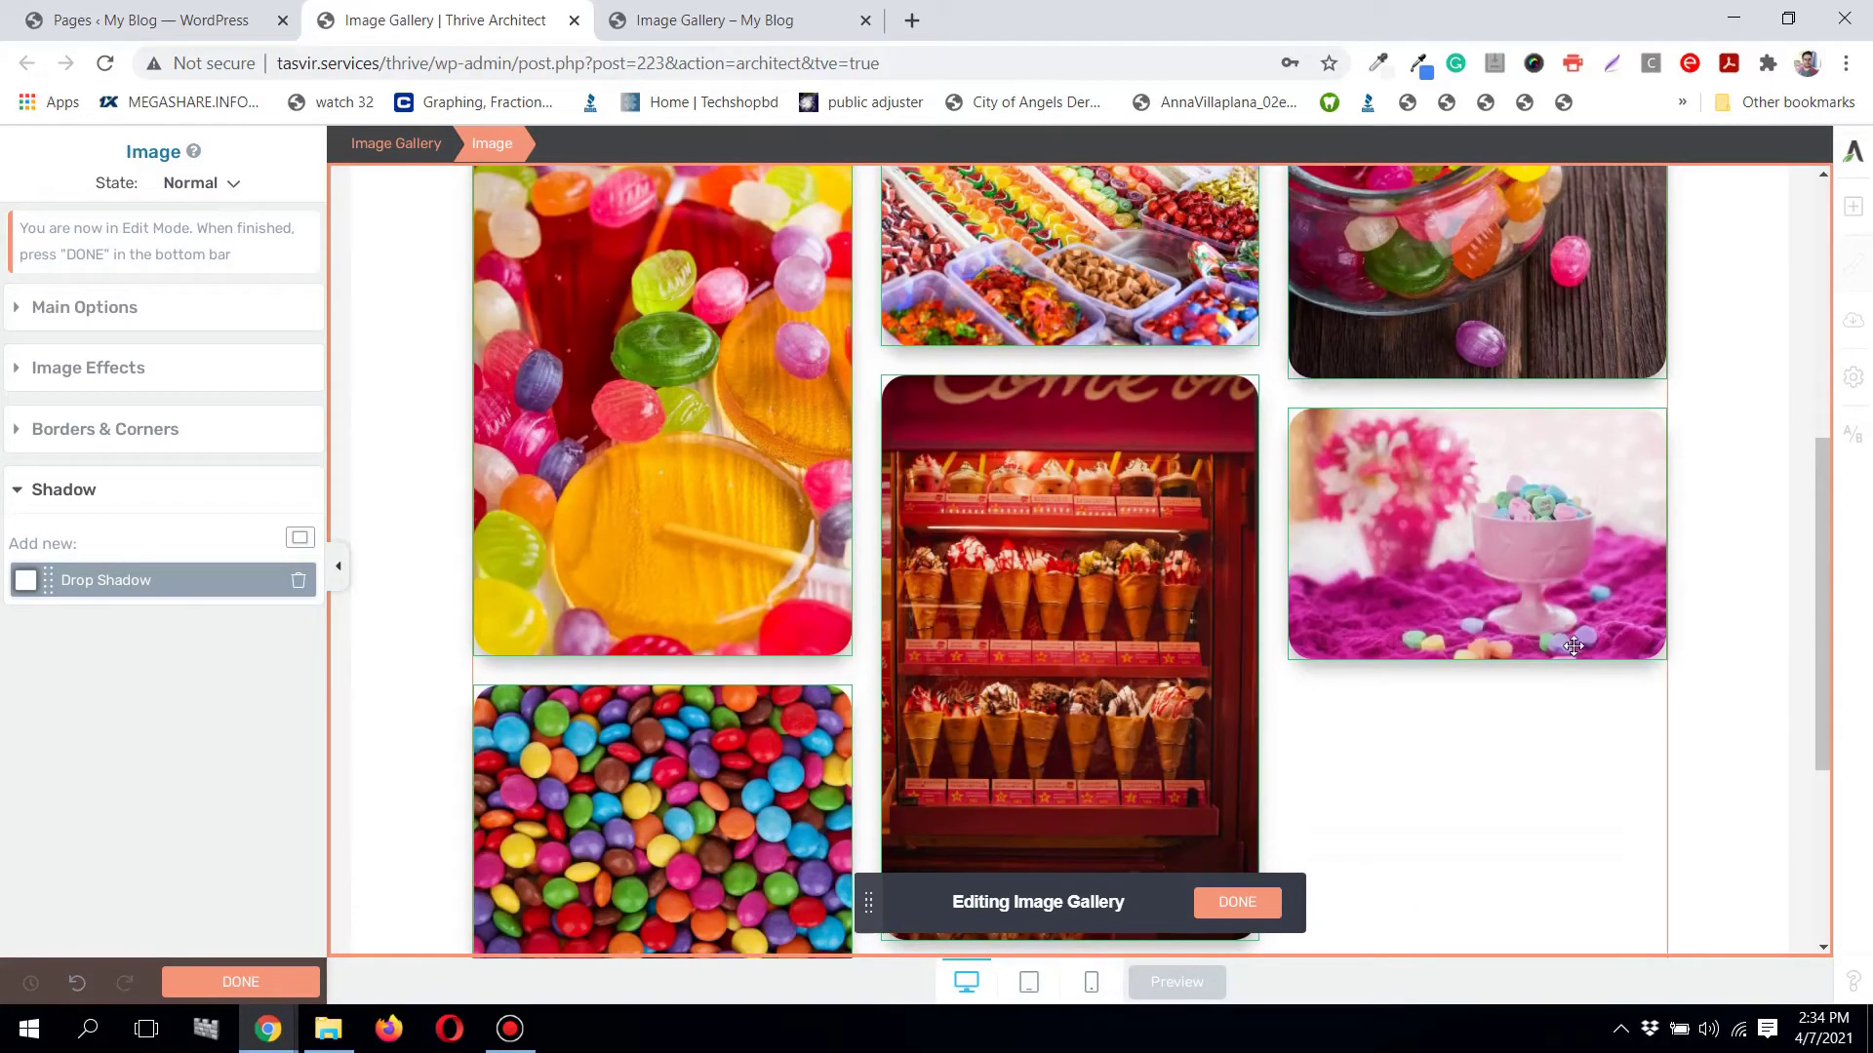
pyautogui.scroll(-3, 1513, 634)
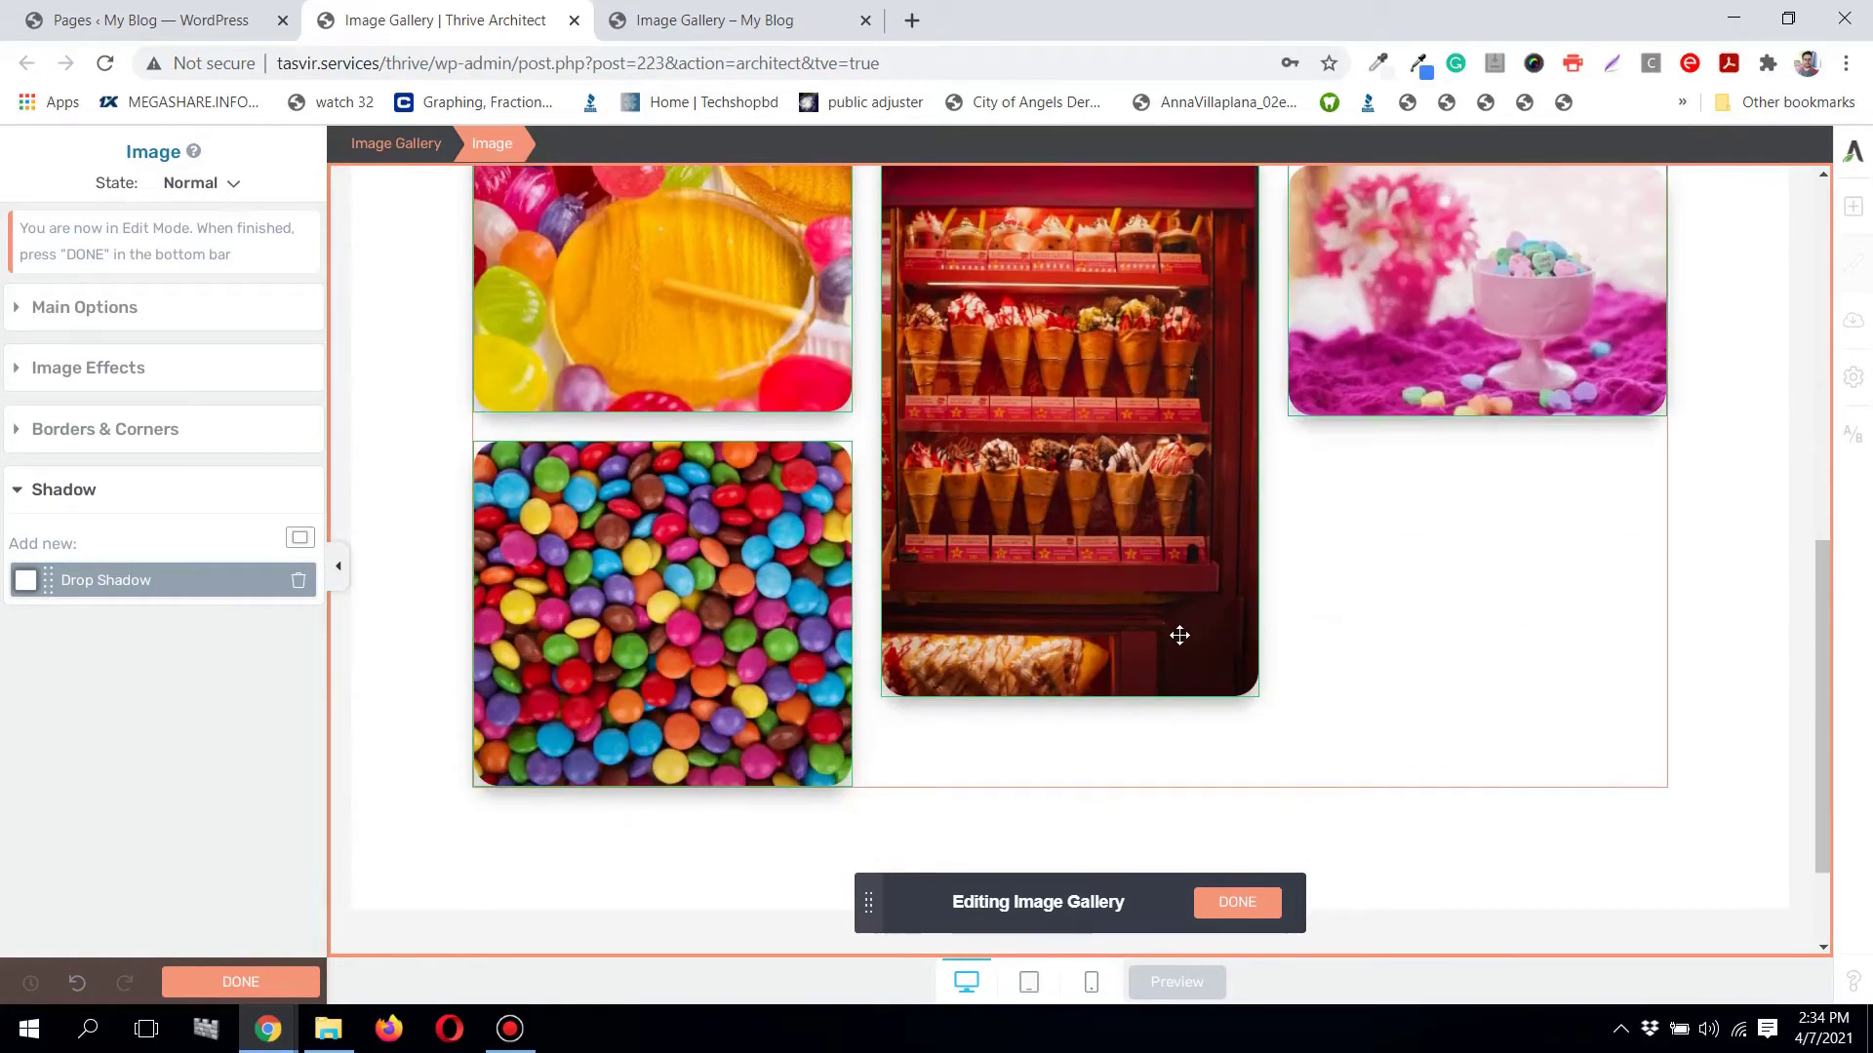
pyautogui.scroll(7, 631, 633)
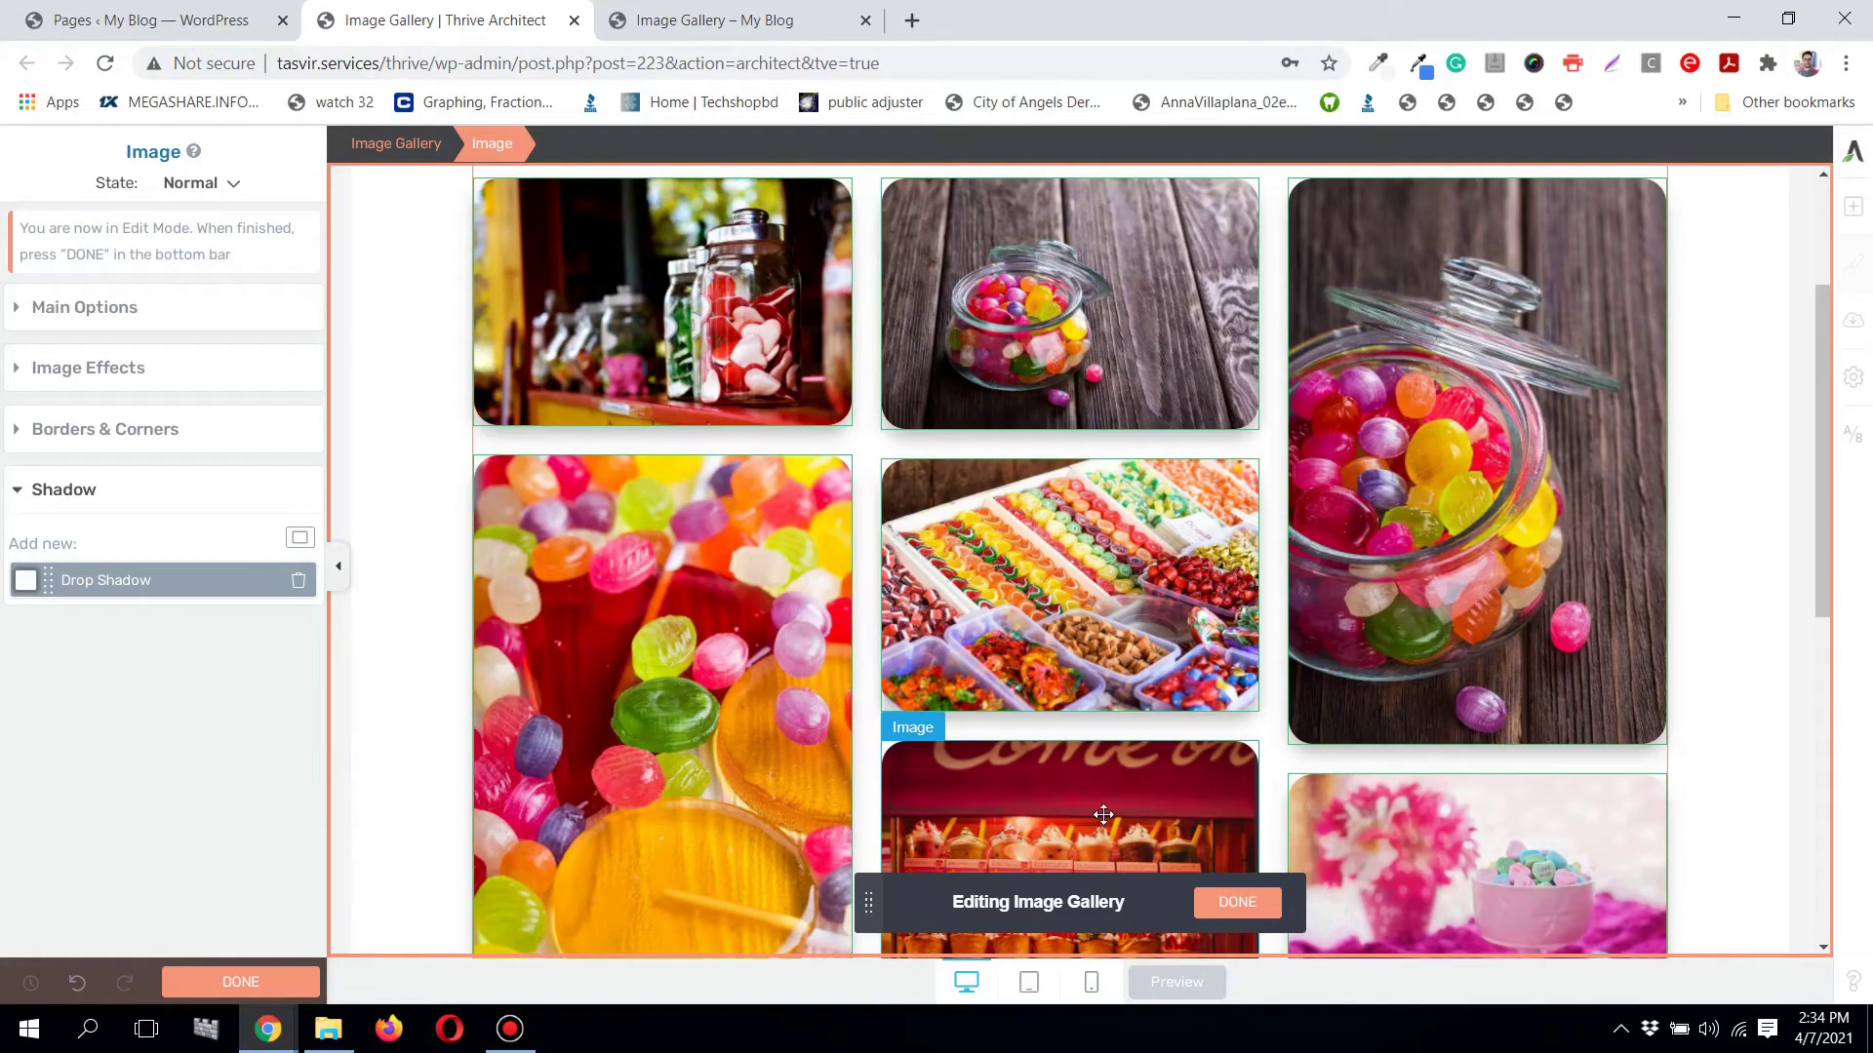
# Step: Finish editing the gallery images and save the page
pyautogui.scroll(1, 1097, 808)
pyautogui.scroll(1, 1097, 808)
pyautogui.scroll(-2, 1097, 807)
pyautogui.click(1238, 904)
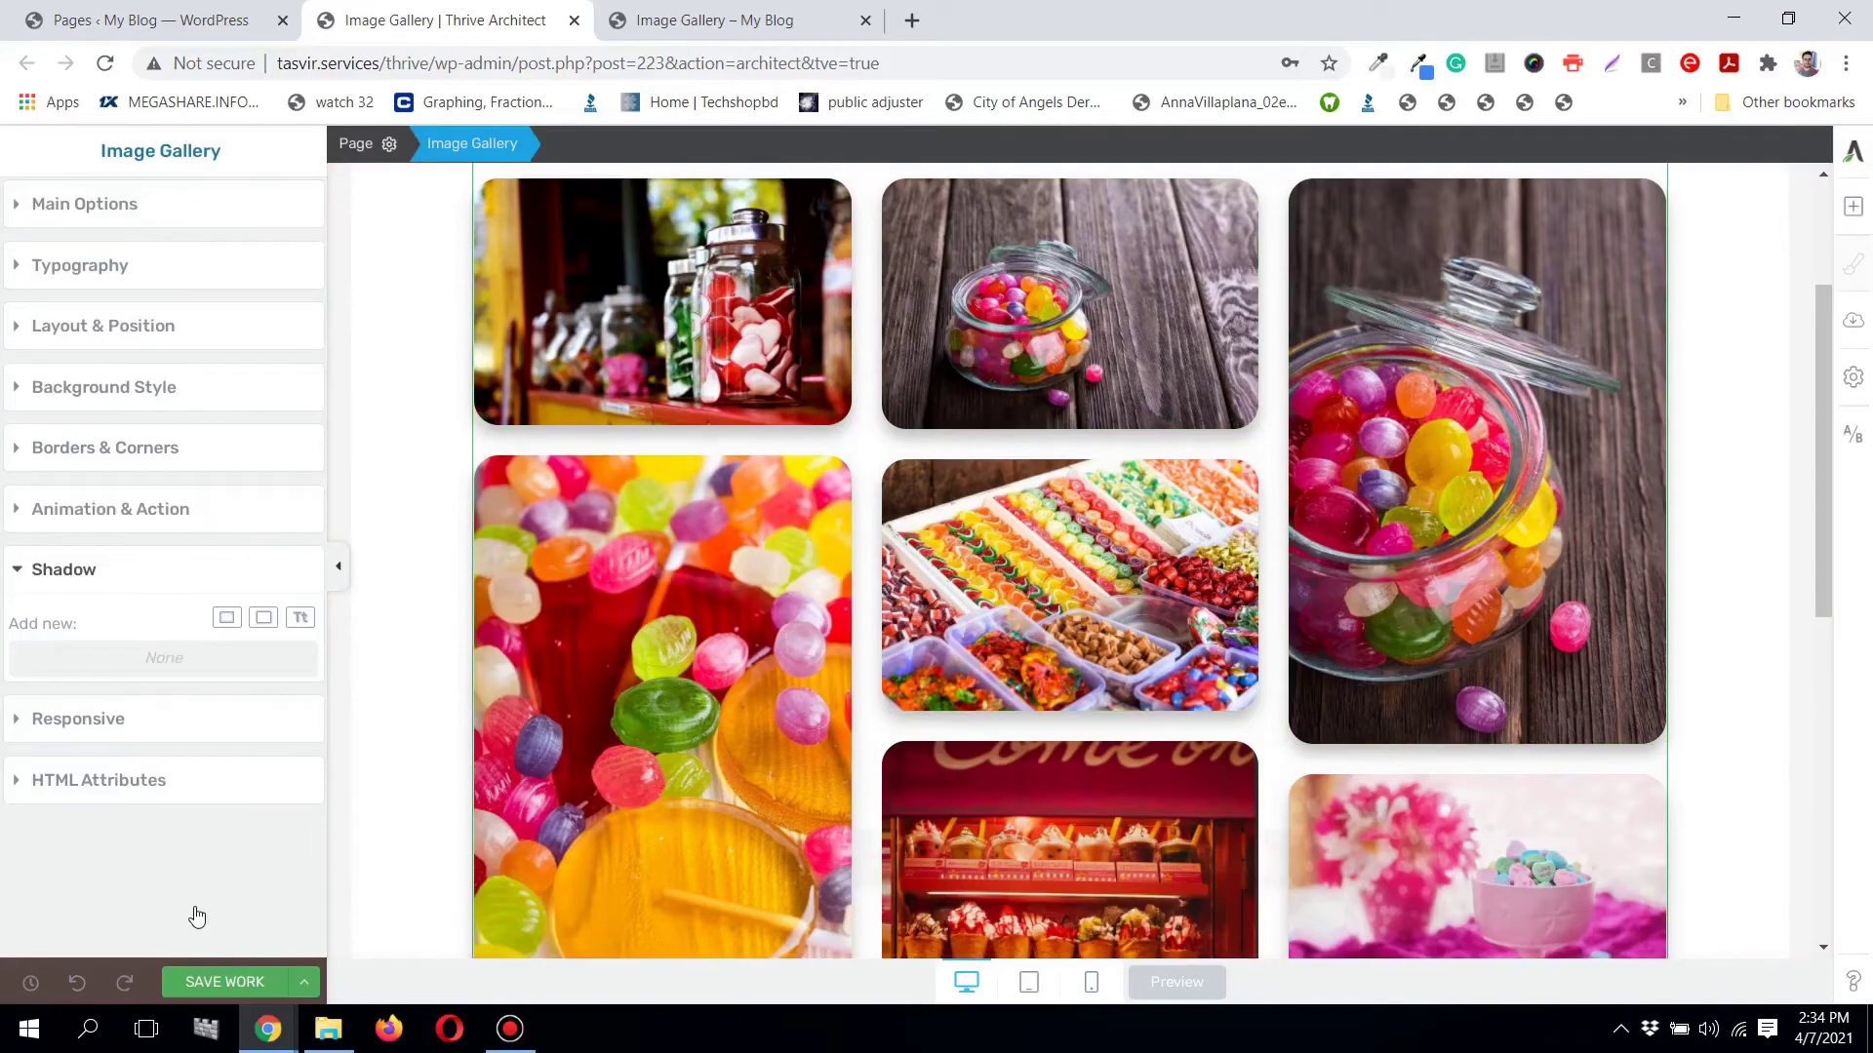
pyautogui.click(263, 975)
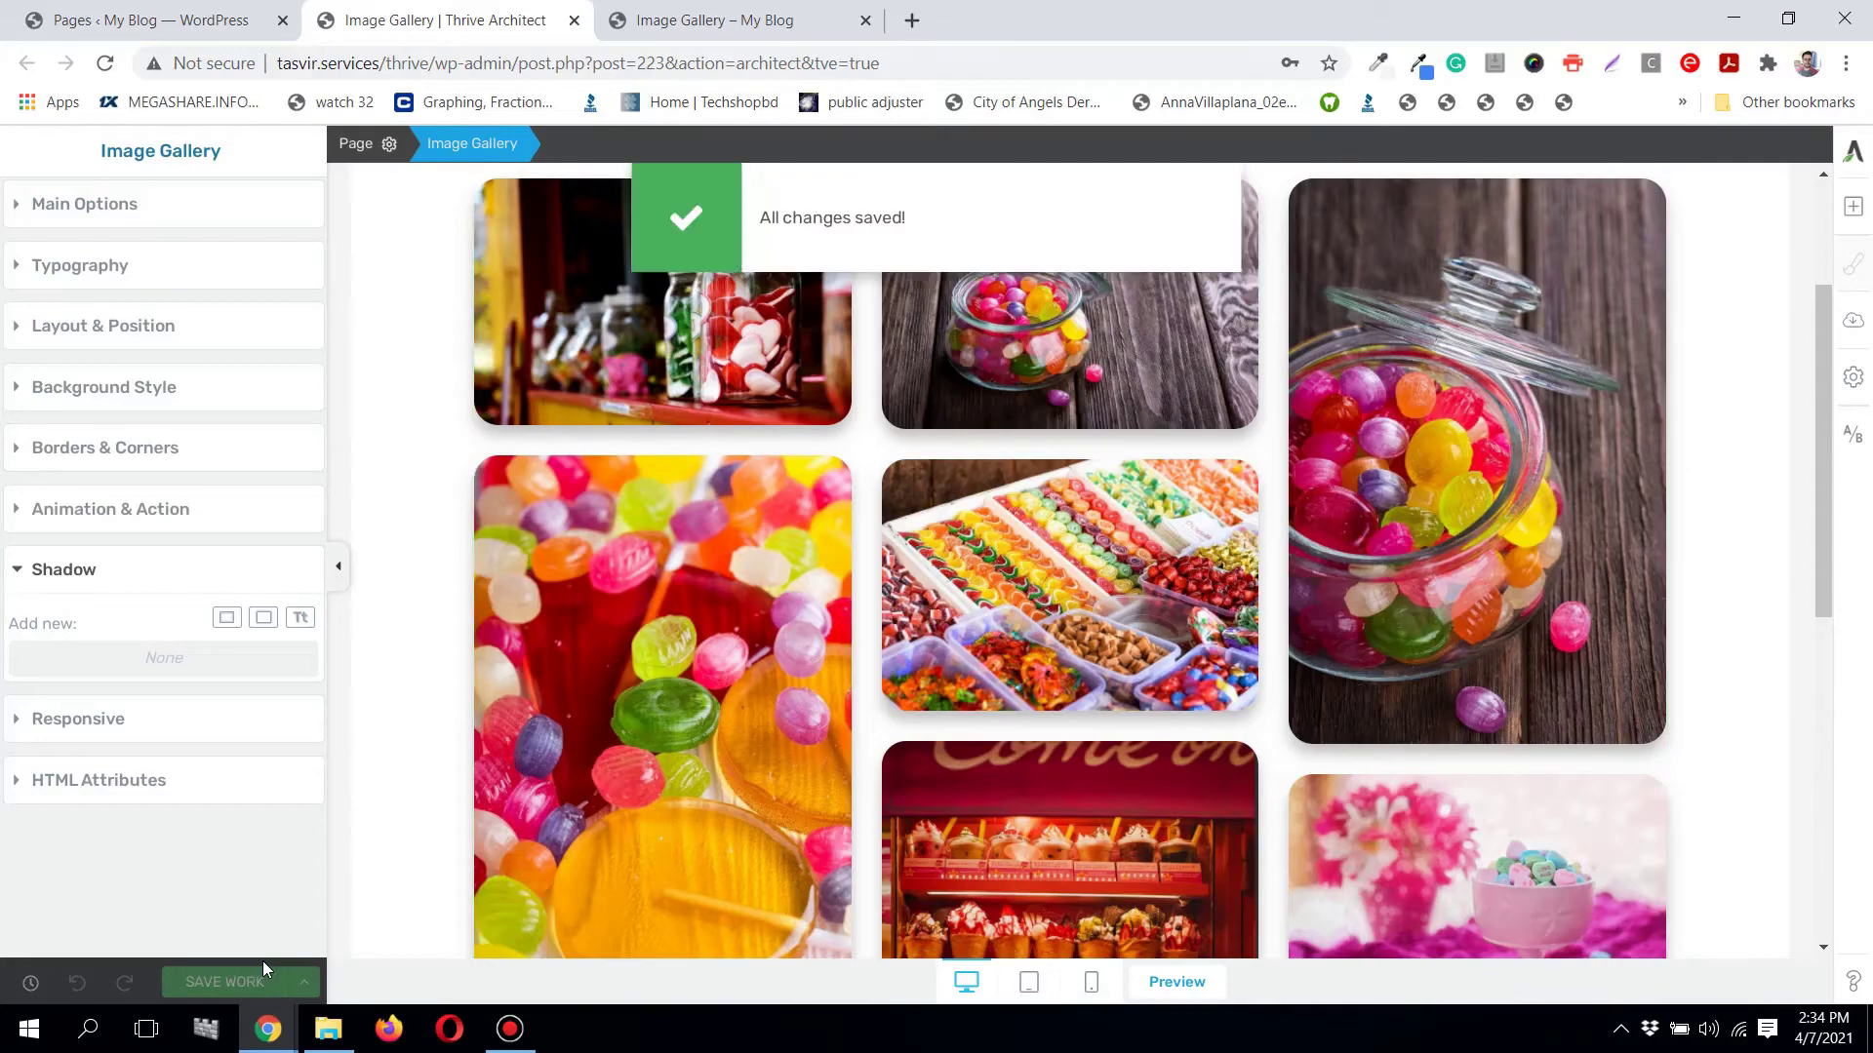
# Step: Switch to the published gallery preview, close its open lightbox, reload the page and review the updated layout, corners and shadows
pyautogui.click(591, 14)
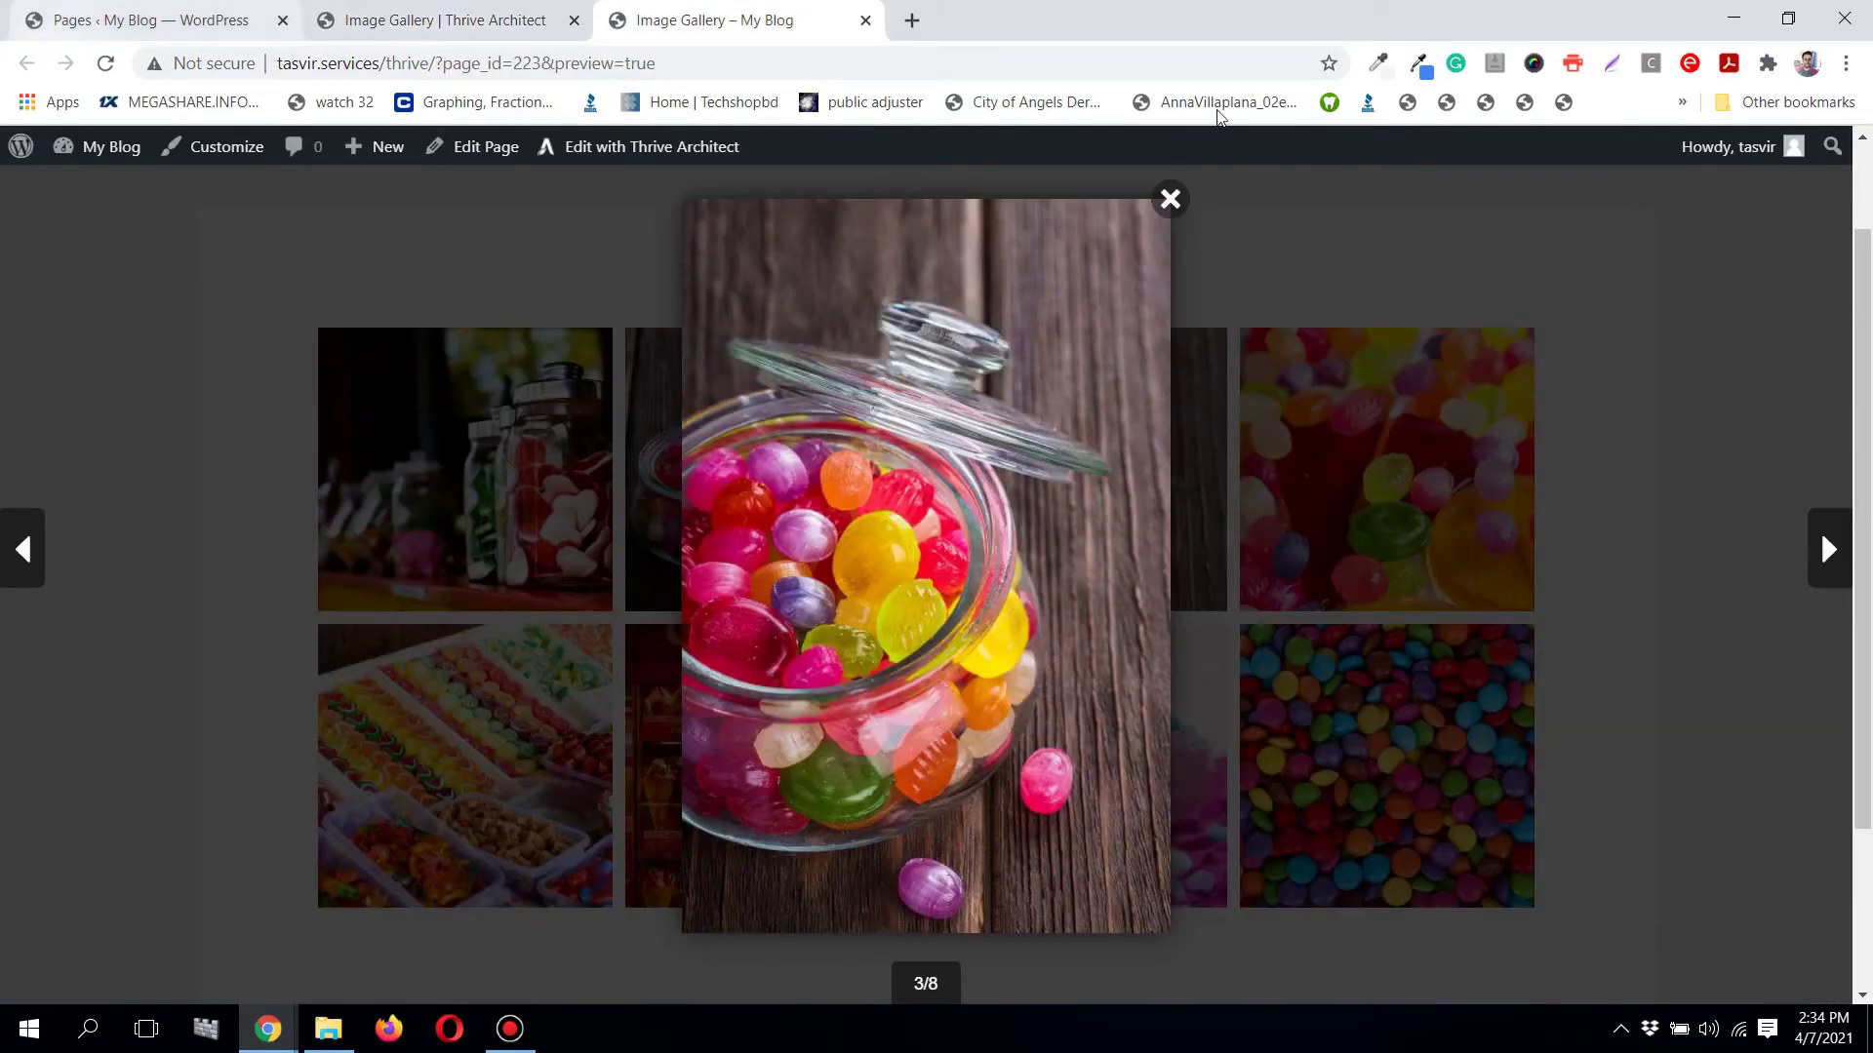
pyautogui.click(1168, 200)
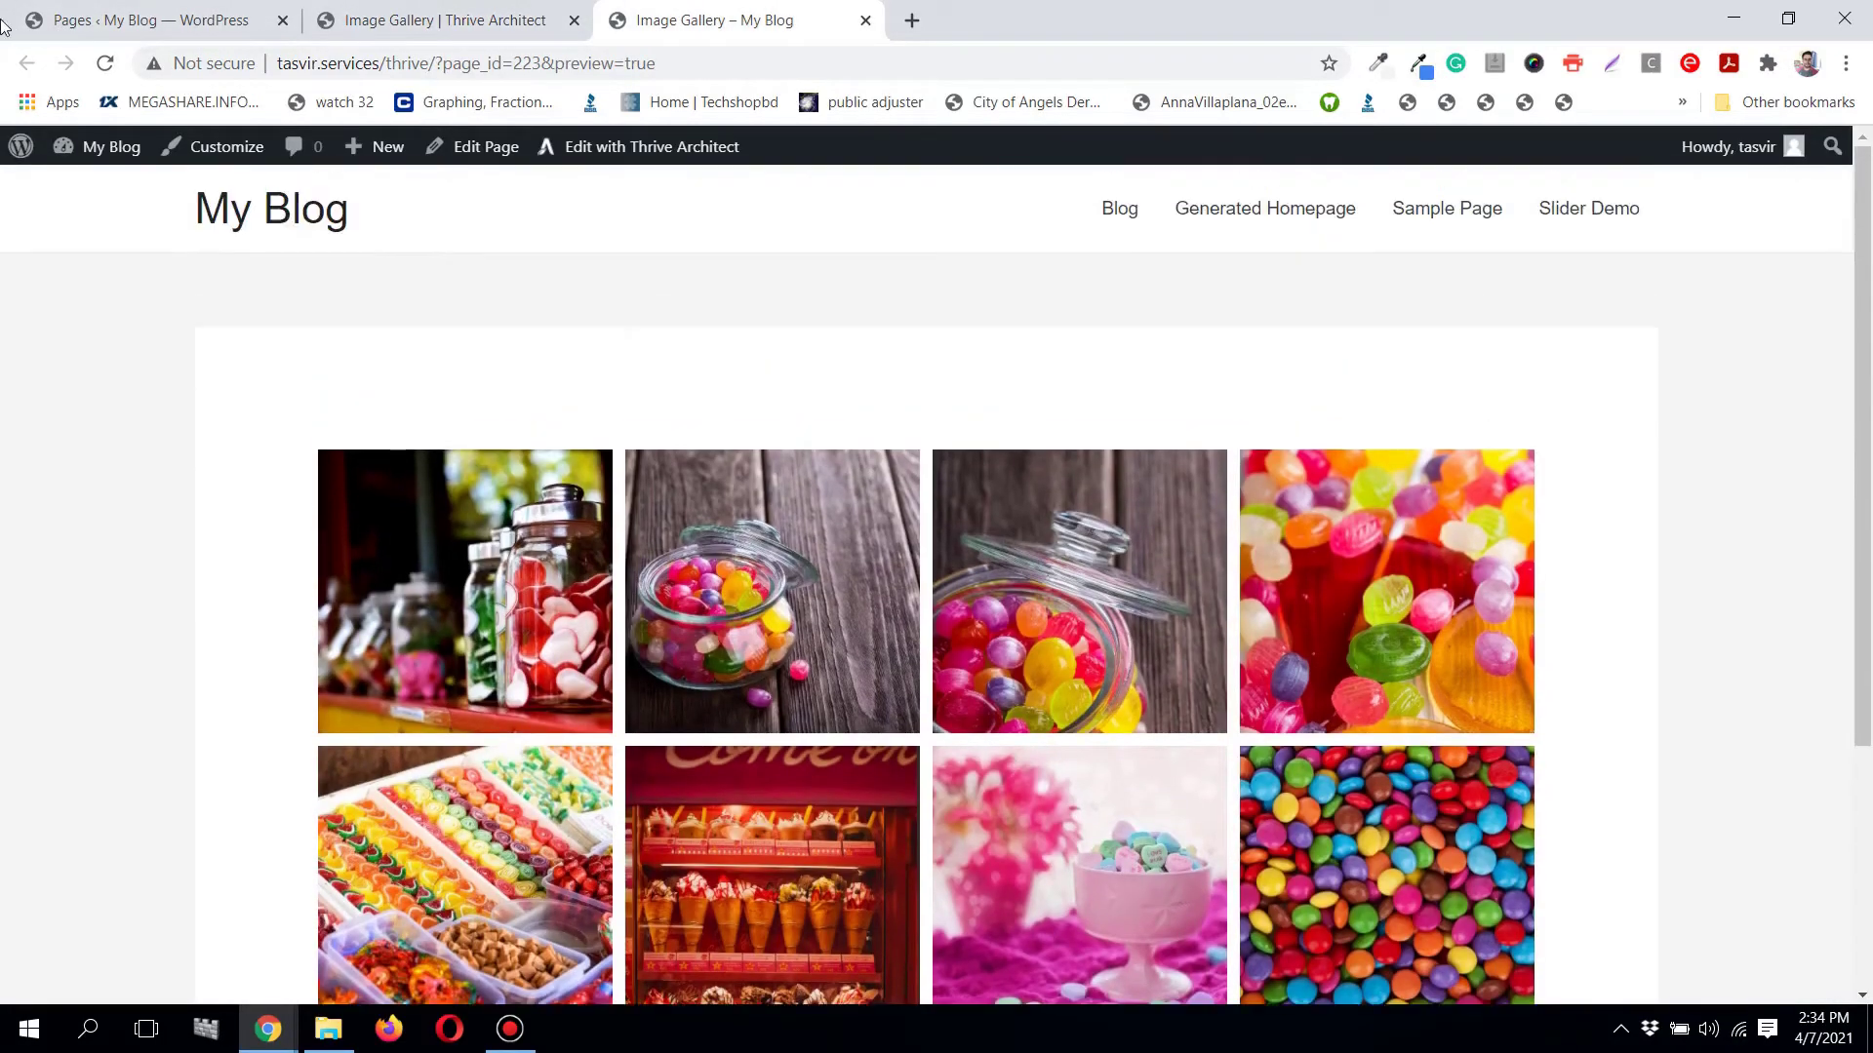
pyautogui.click(104, 62)
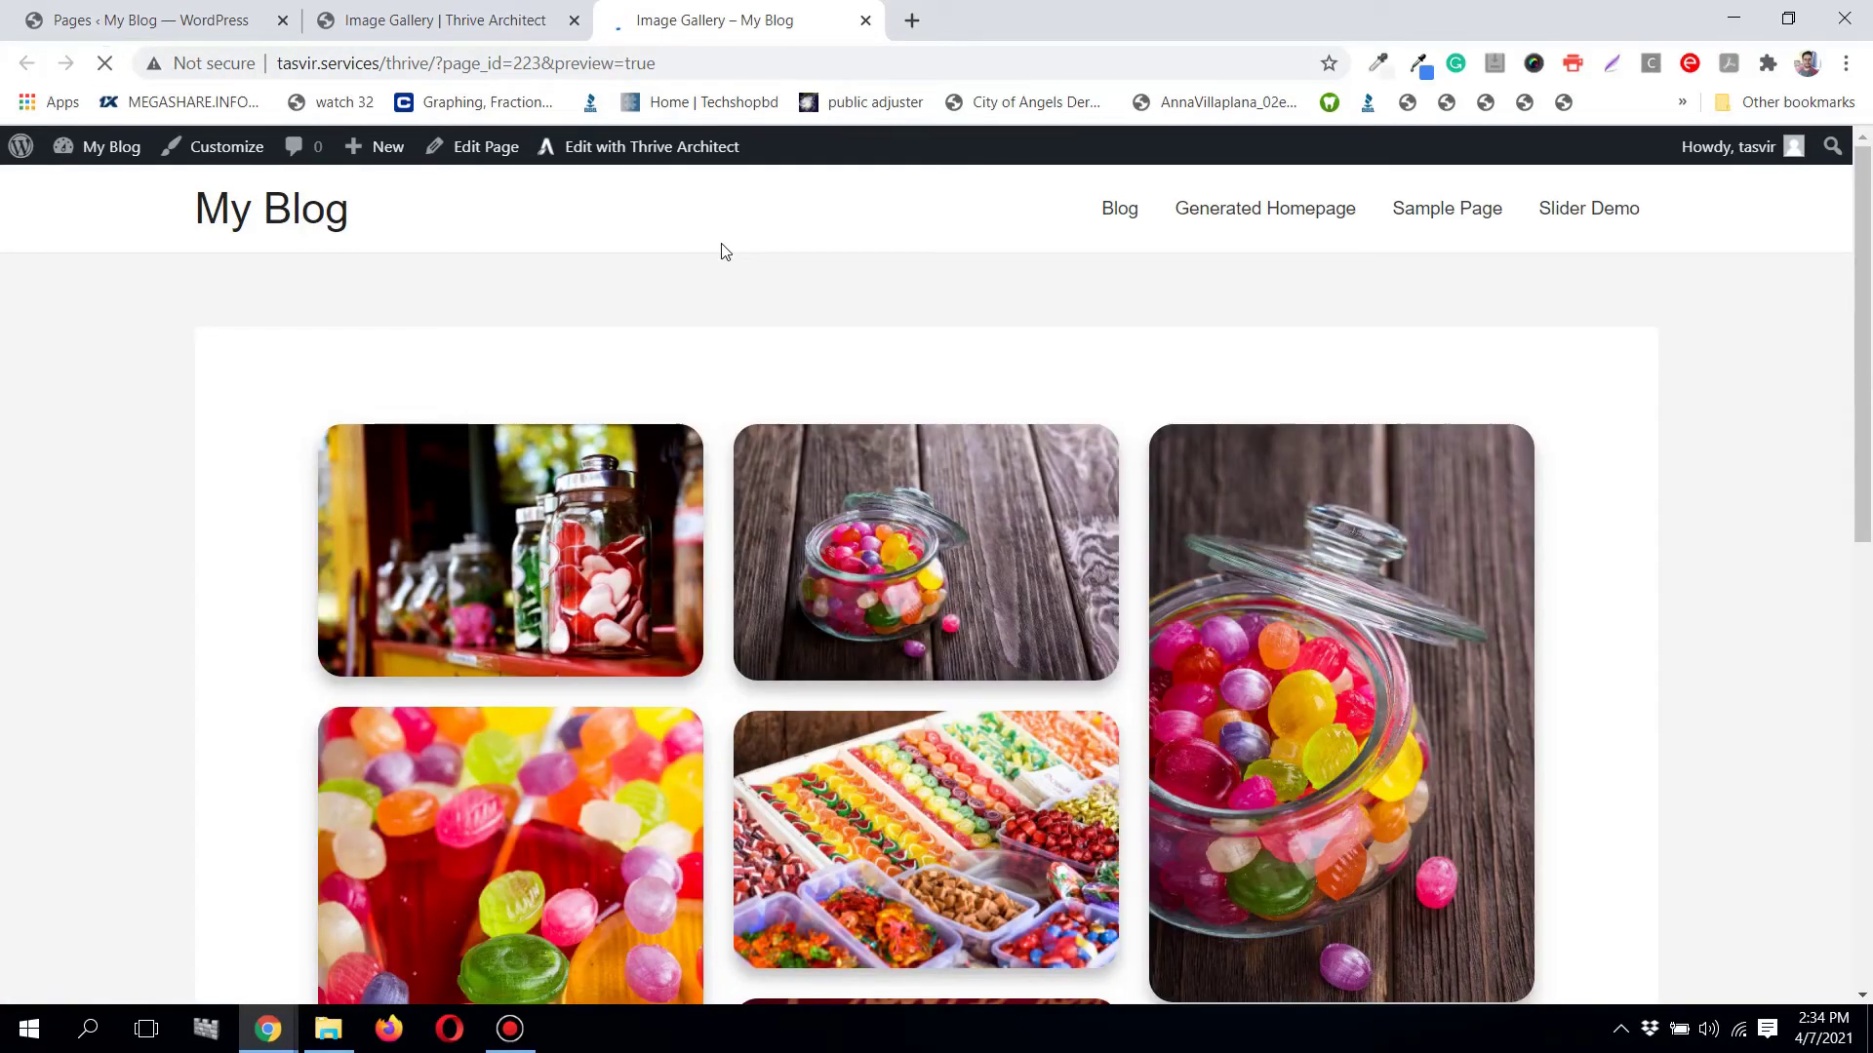
pyautogui.scroll(-5, 721, 252)
pyautogui.scroll(4, 722, 251)
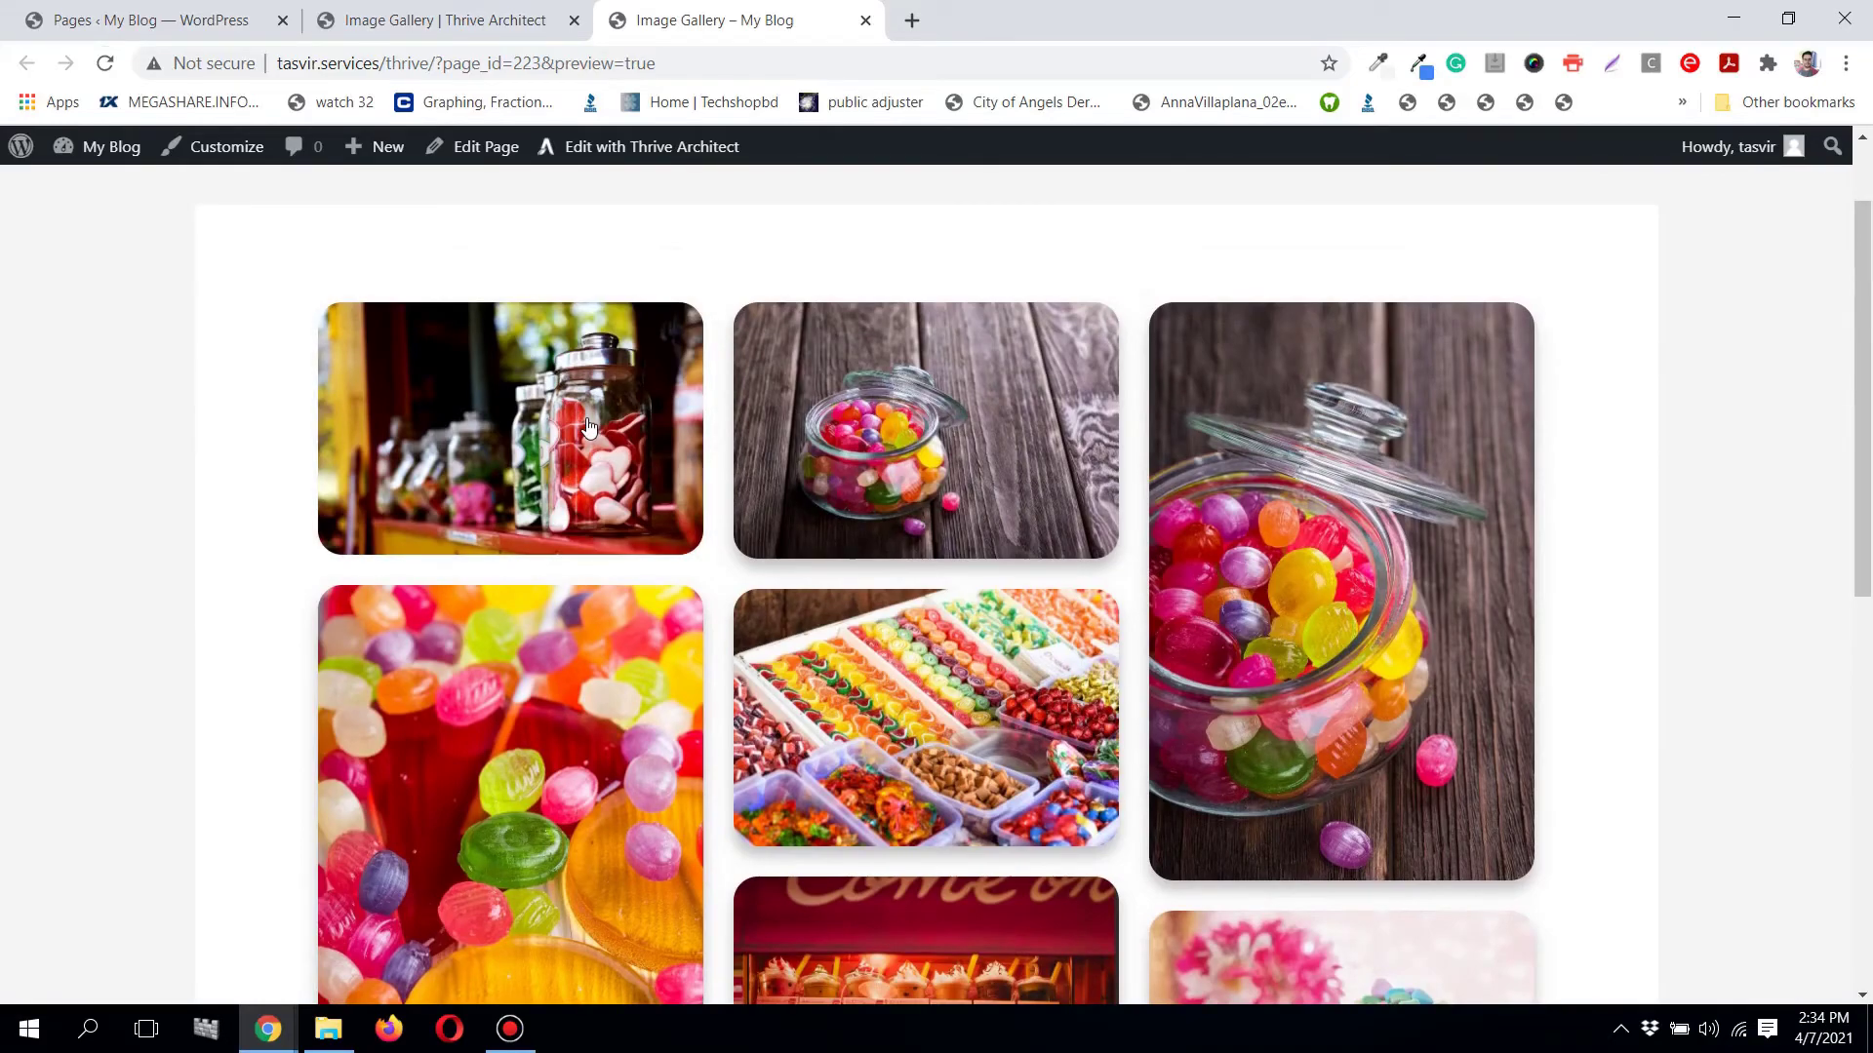
# Step: Browse the preview's lightbox from the first to the fourth image, close it, review the remaining gallery and return to the editor
pyautogui.click(588, 427)
pyautogui.click(1834, 550)
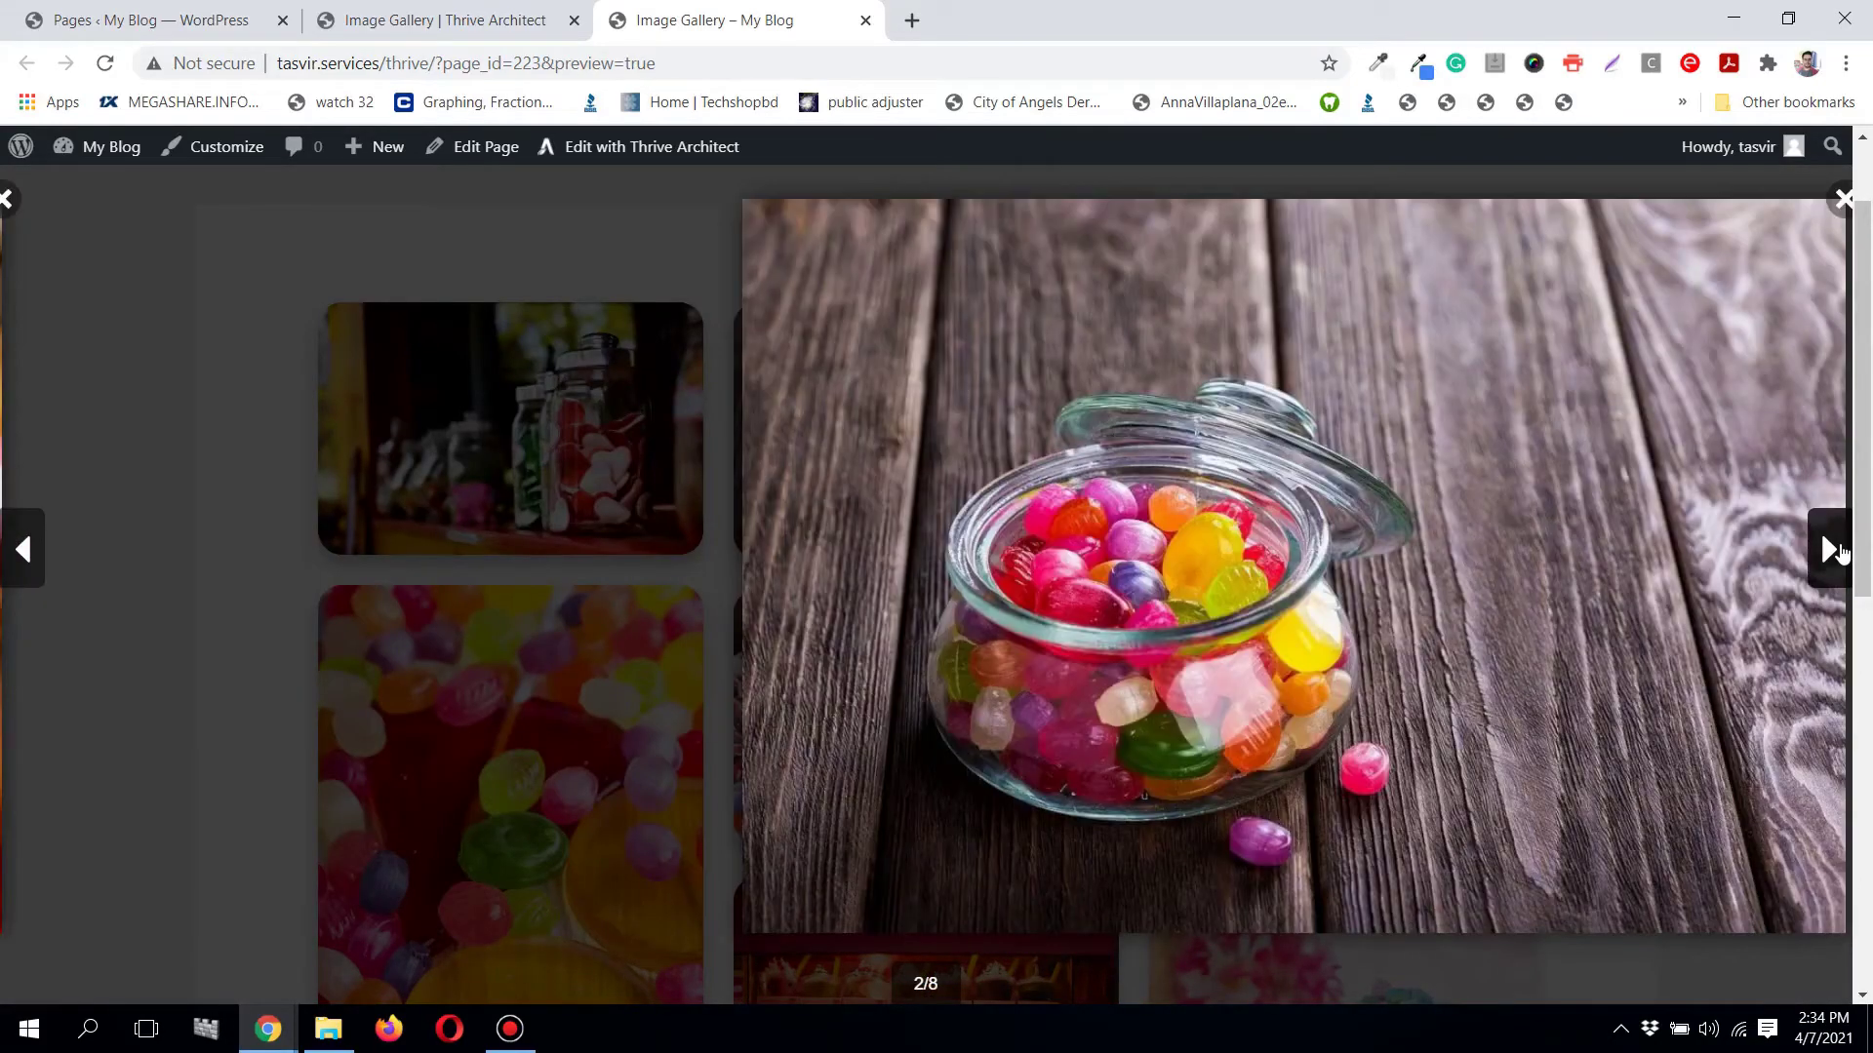
pyautogui.click(1834, 550)
pyautogui.click(1826, 546)
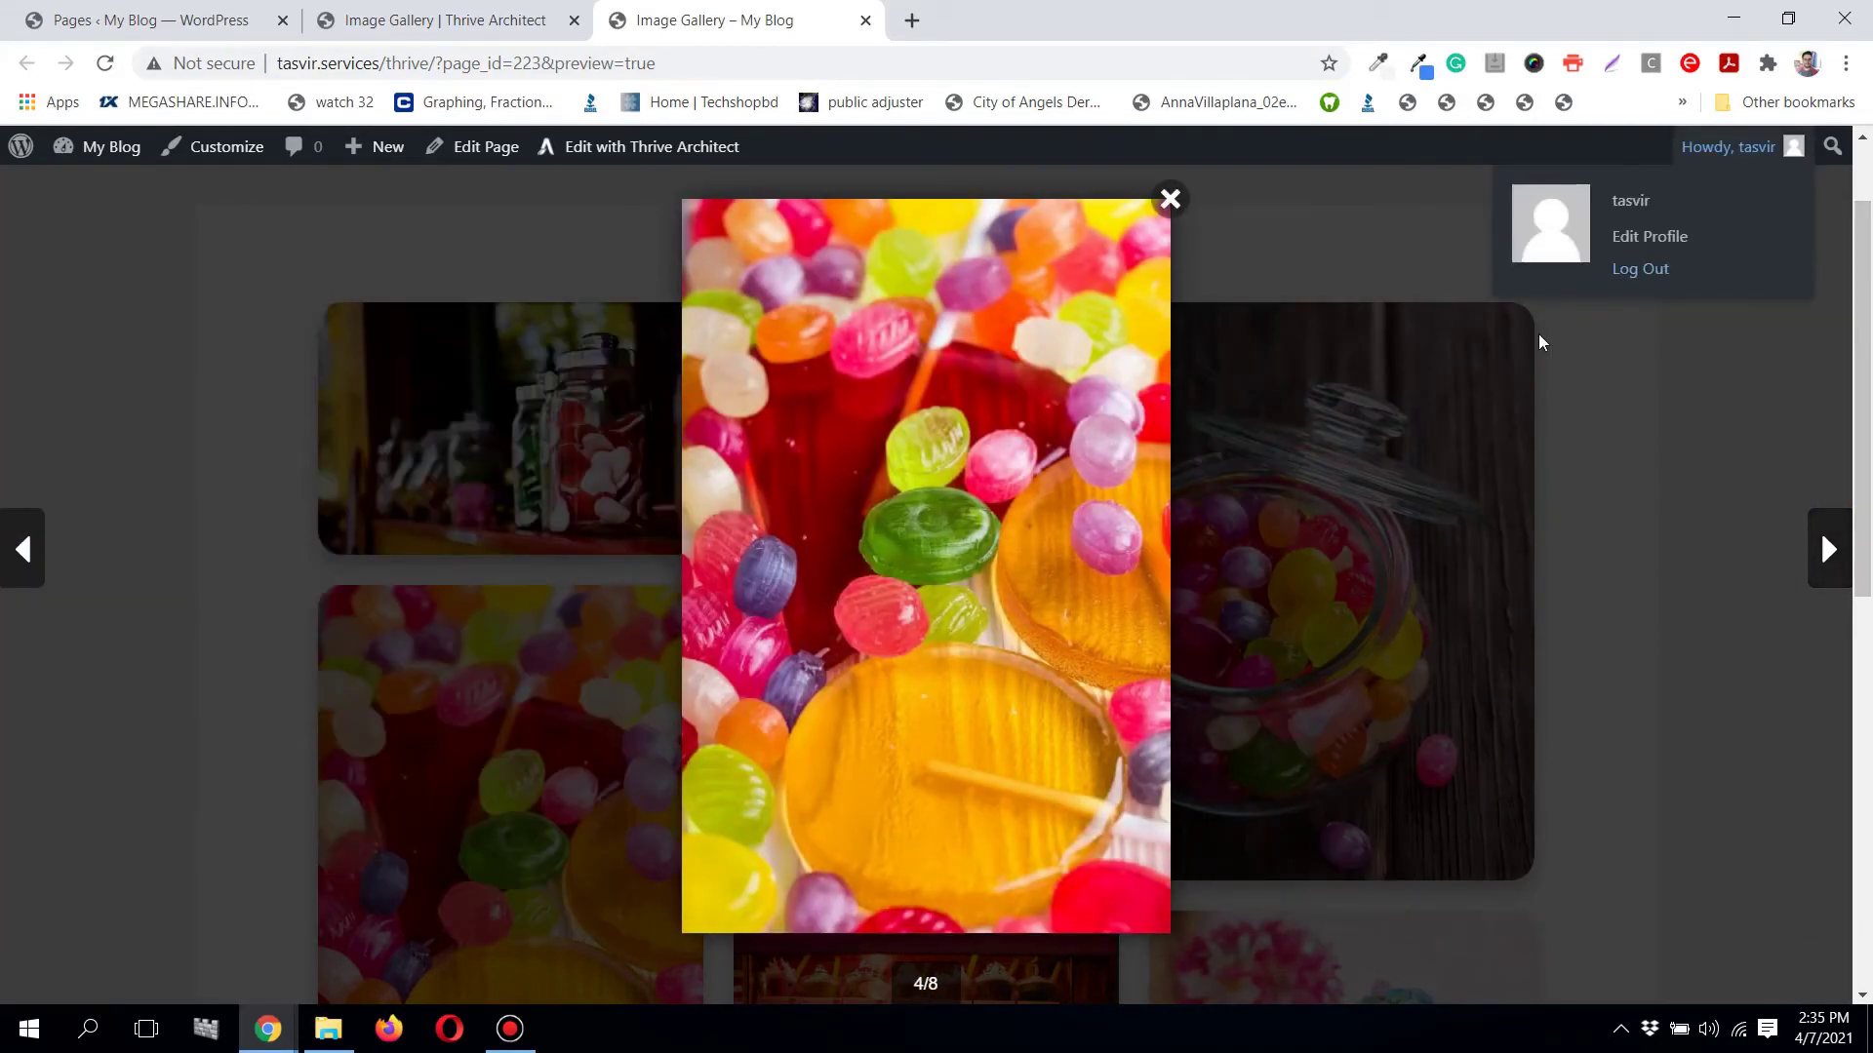
pyautogui.click(1170, 199)
pyautogui.scroll(-2, 1173, 206)
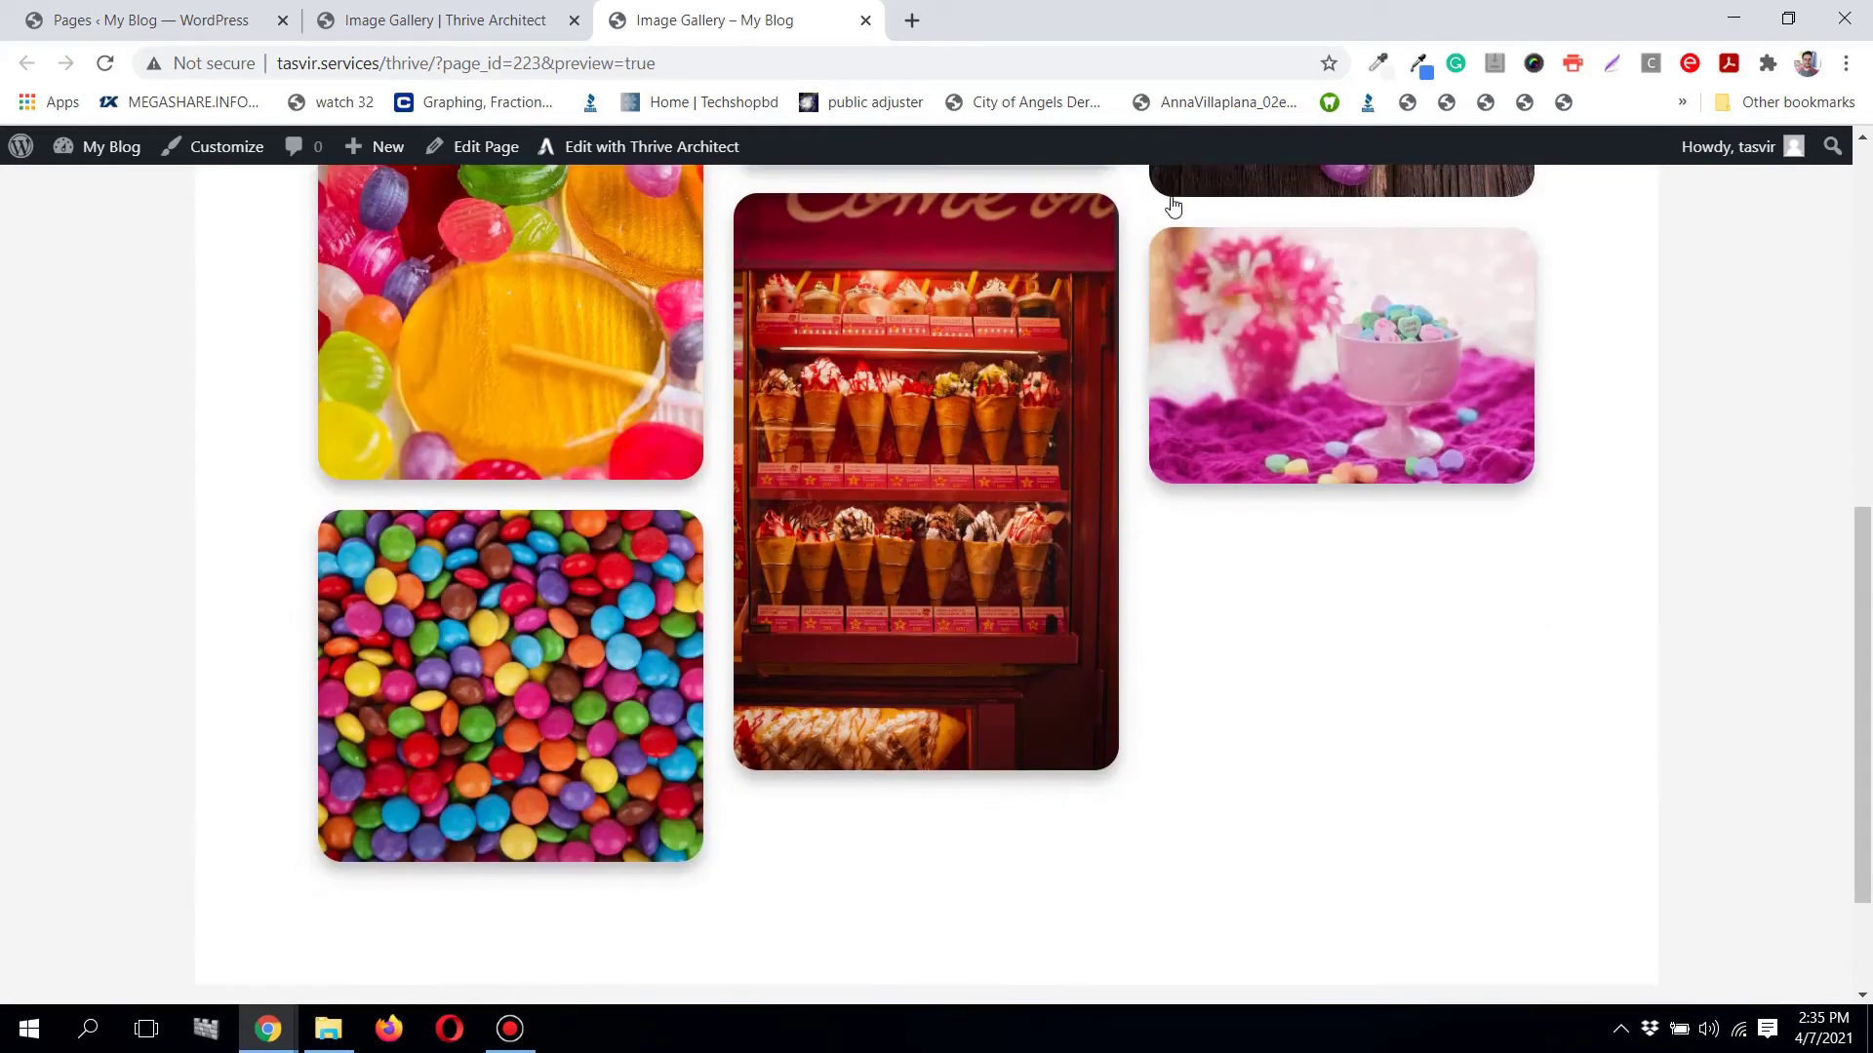
pyautogui.scroll(-2, 1174, 205)
pyautogui.scroll(10, 1174, 206)
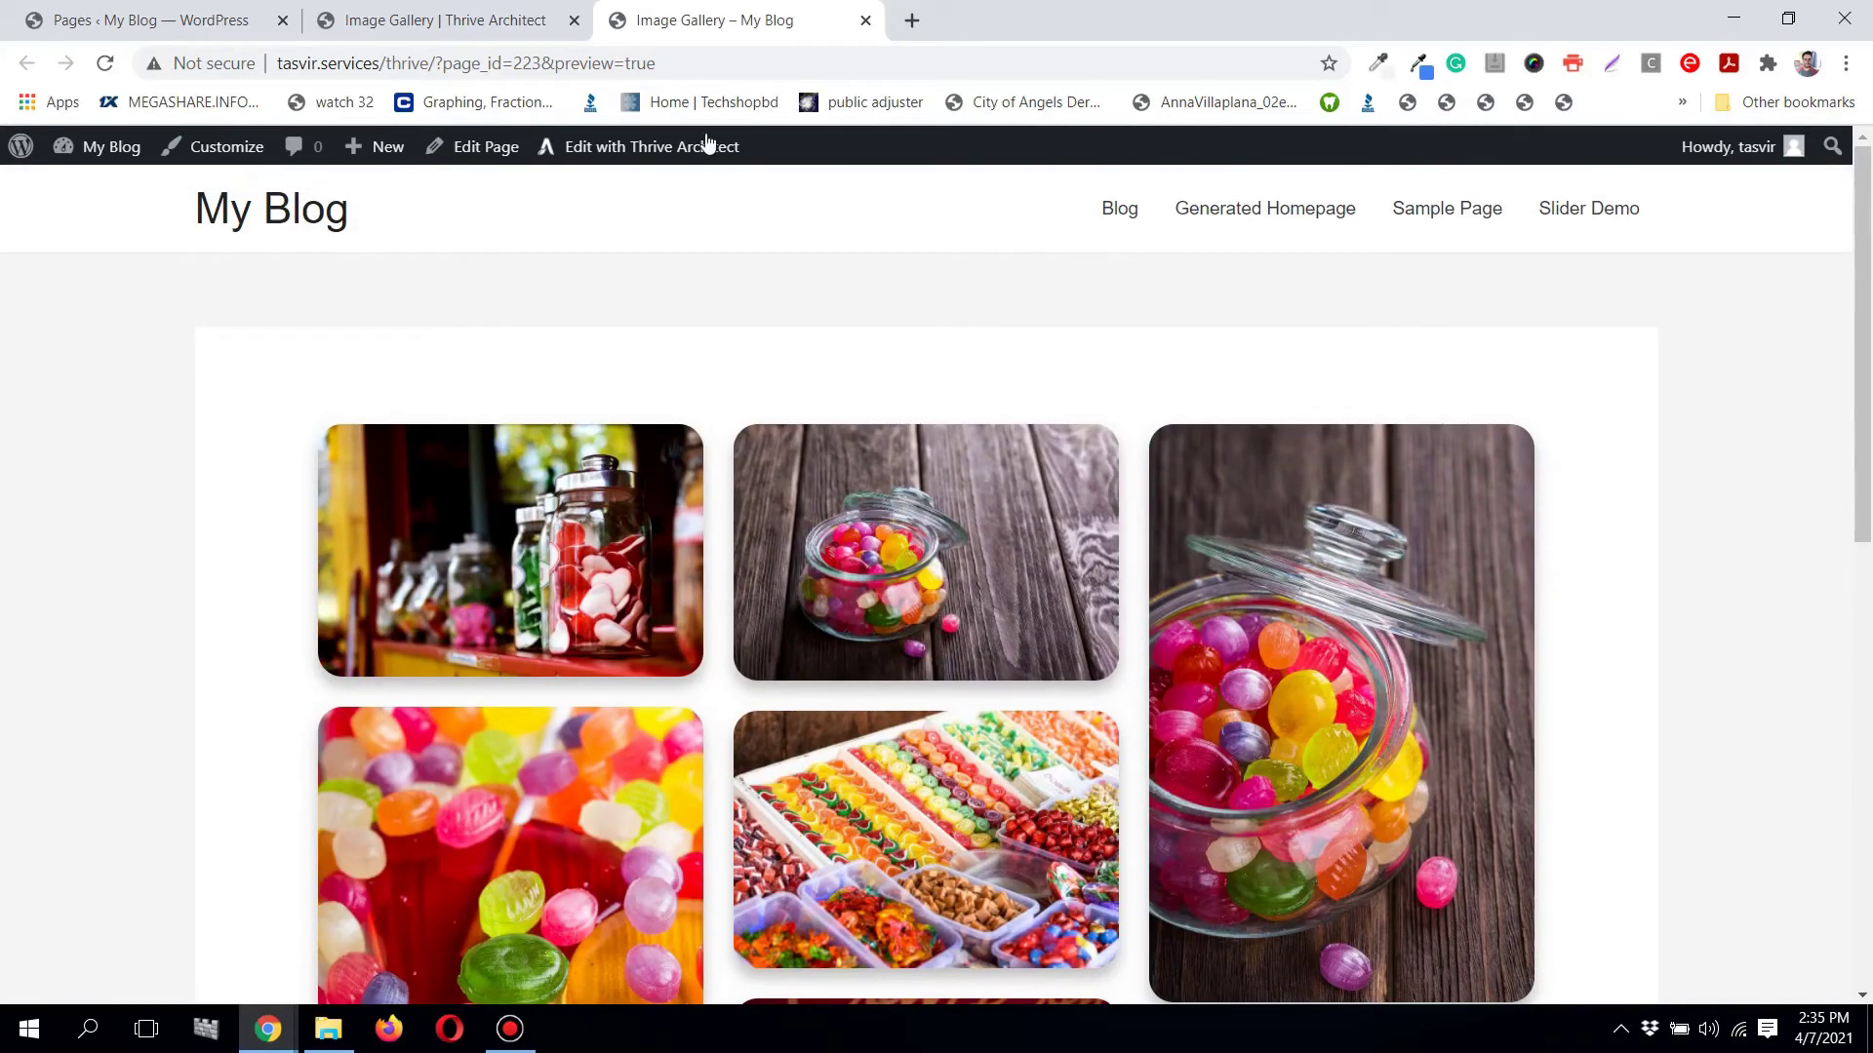
pyautogui.click(445, 20)
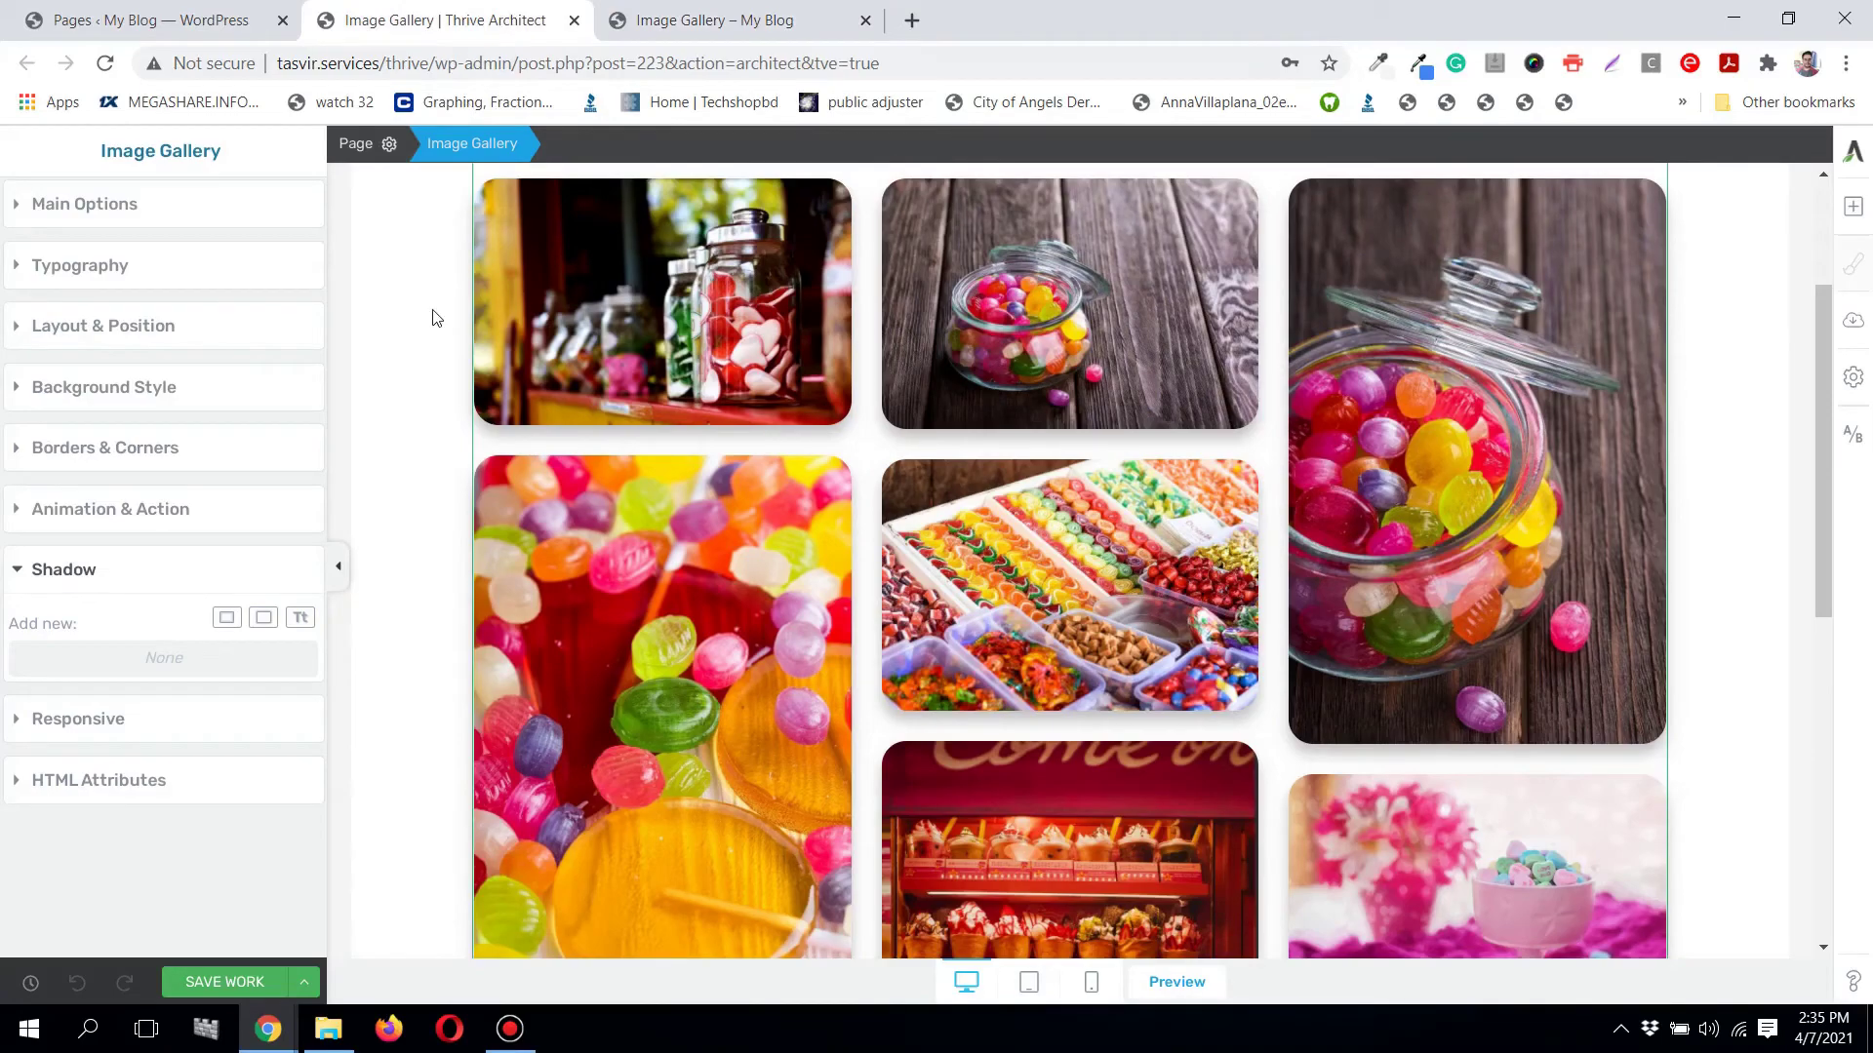
pyautogui.scroll(3, 814, 478)
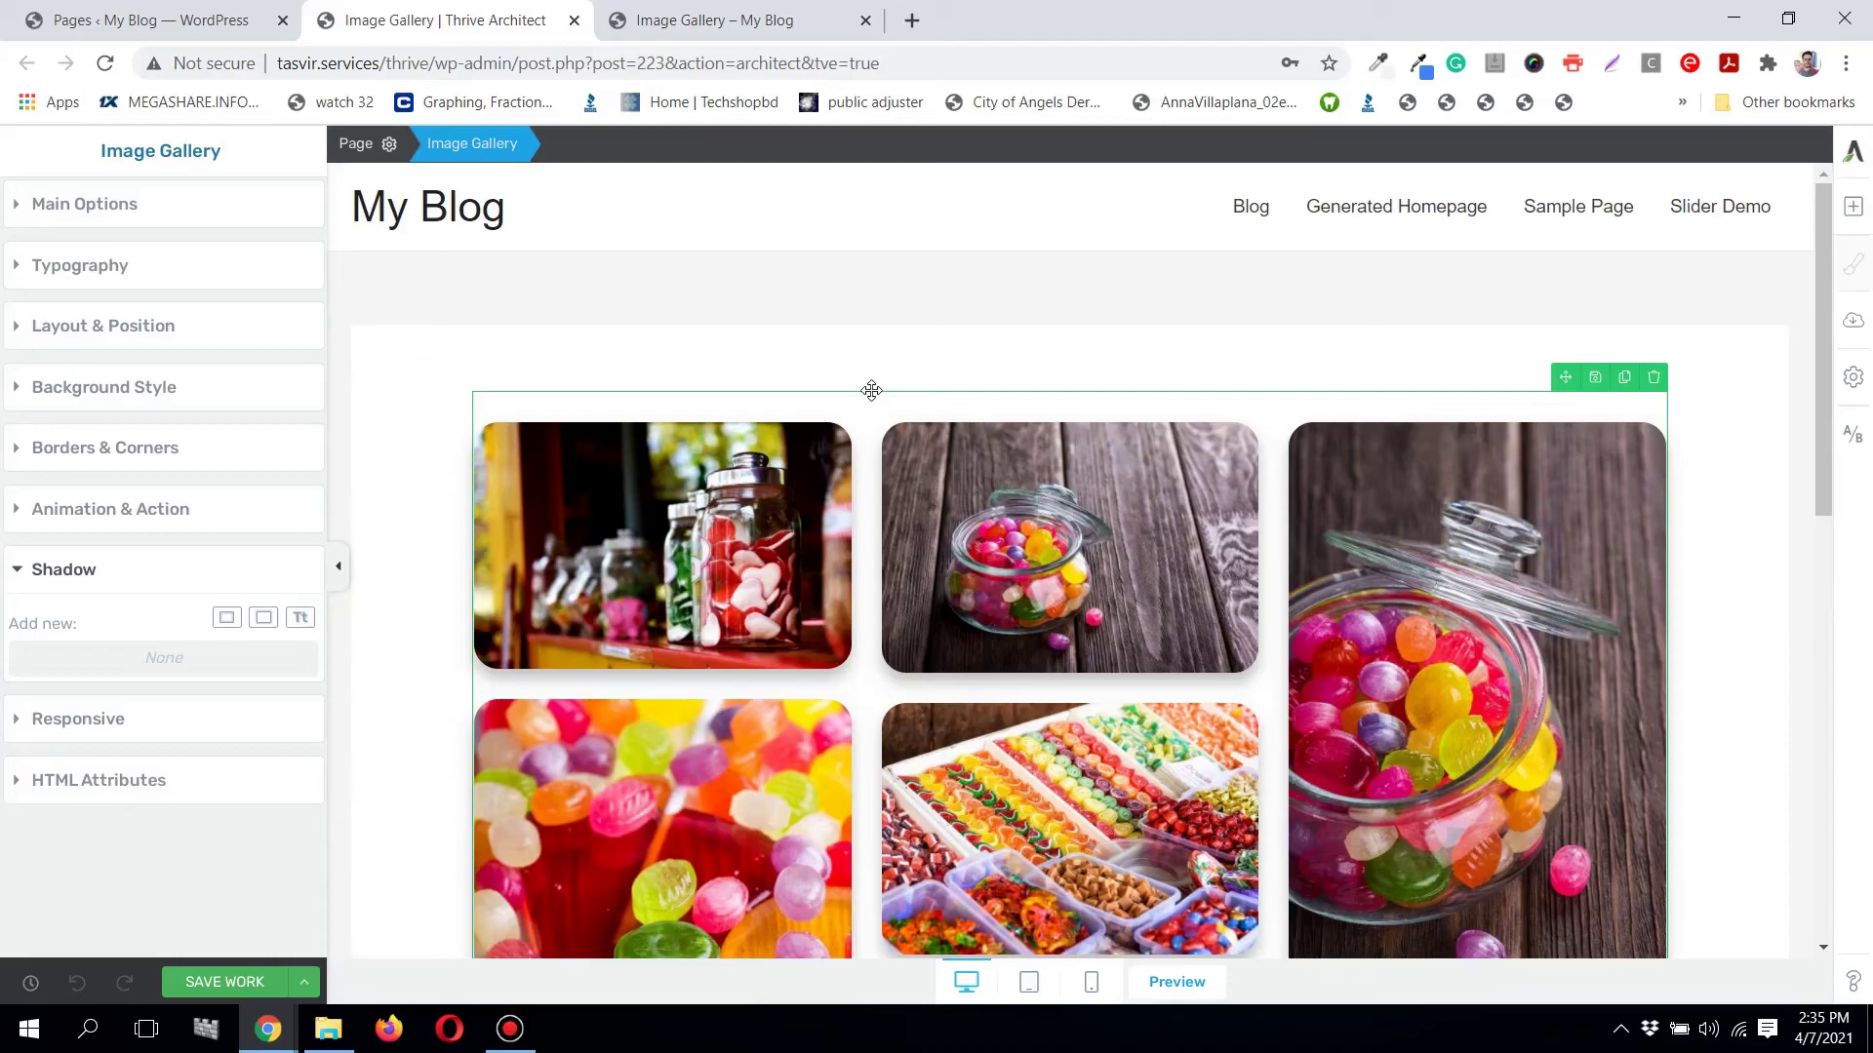
# Step: Open tasvirwebsolutions.com in a new browser tab and look through its Thrive Architect Blogs section
pyautogui.click(912, 20)
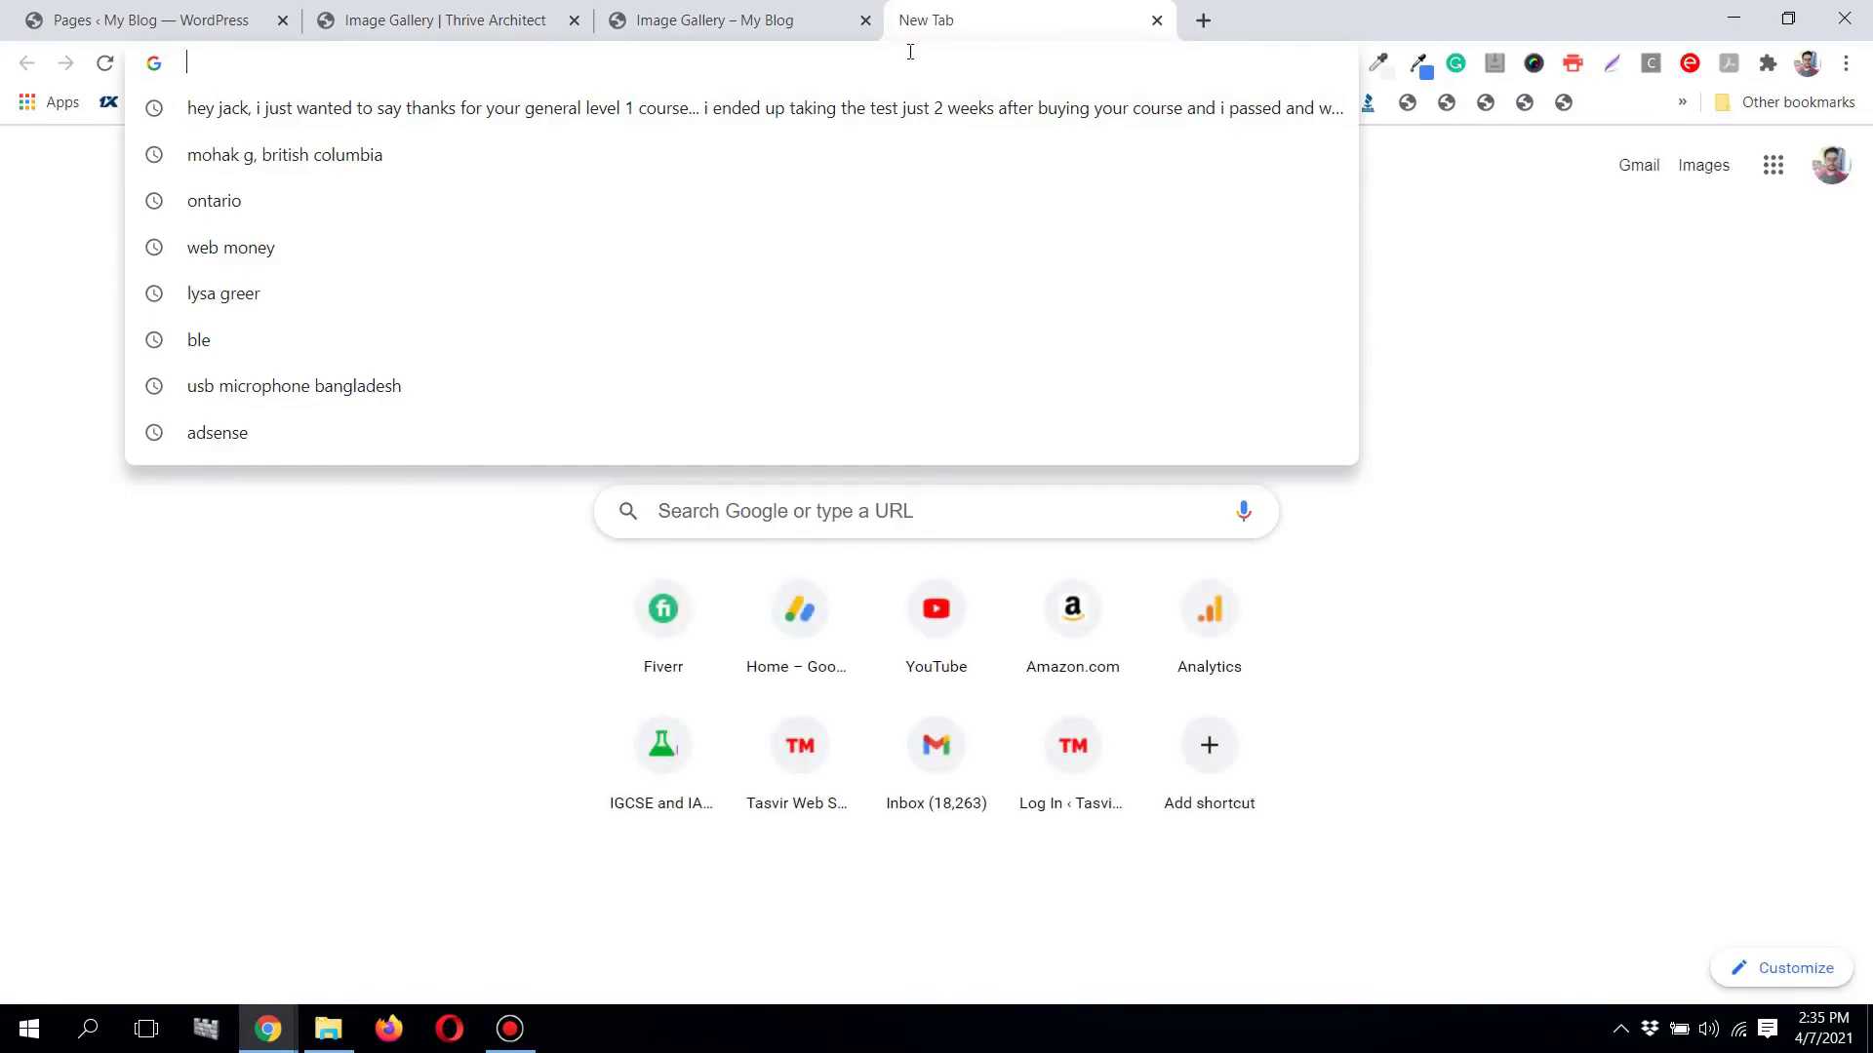
pyautogui.write('tasvirwebsolutions.com')
pyautogui.press('Return')
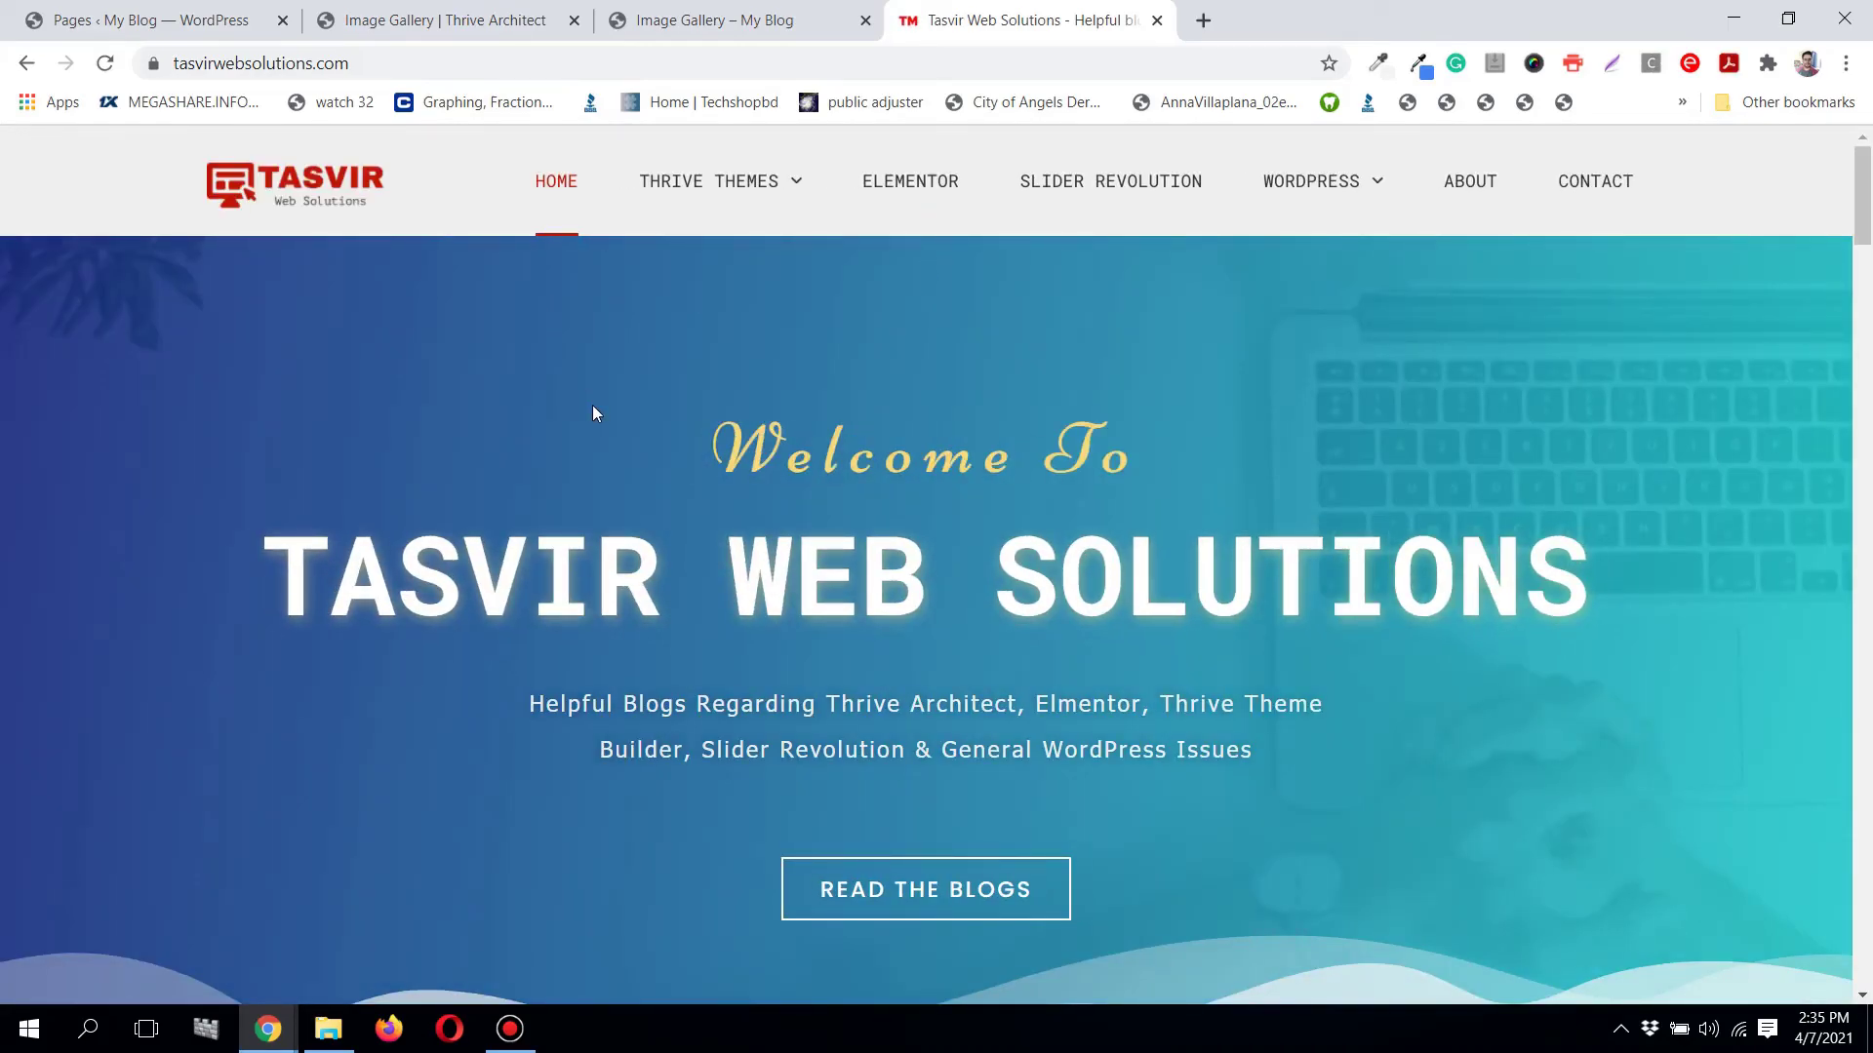
pyautogui.scroll(-10, 593, 405)
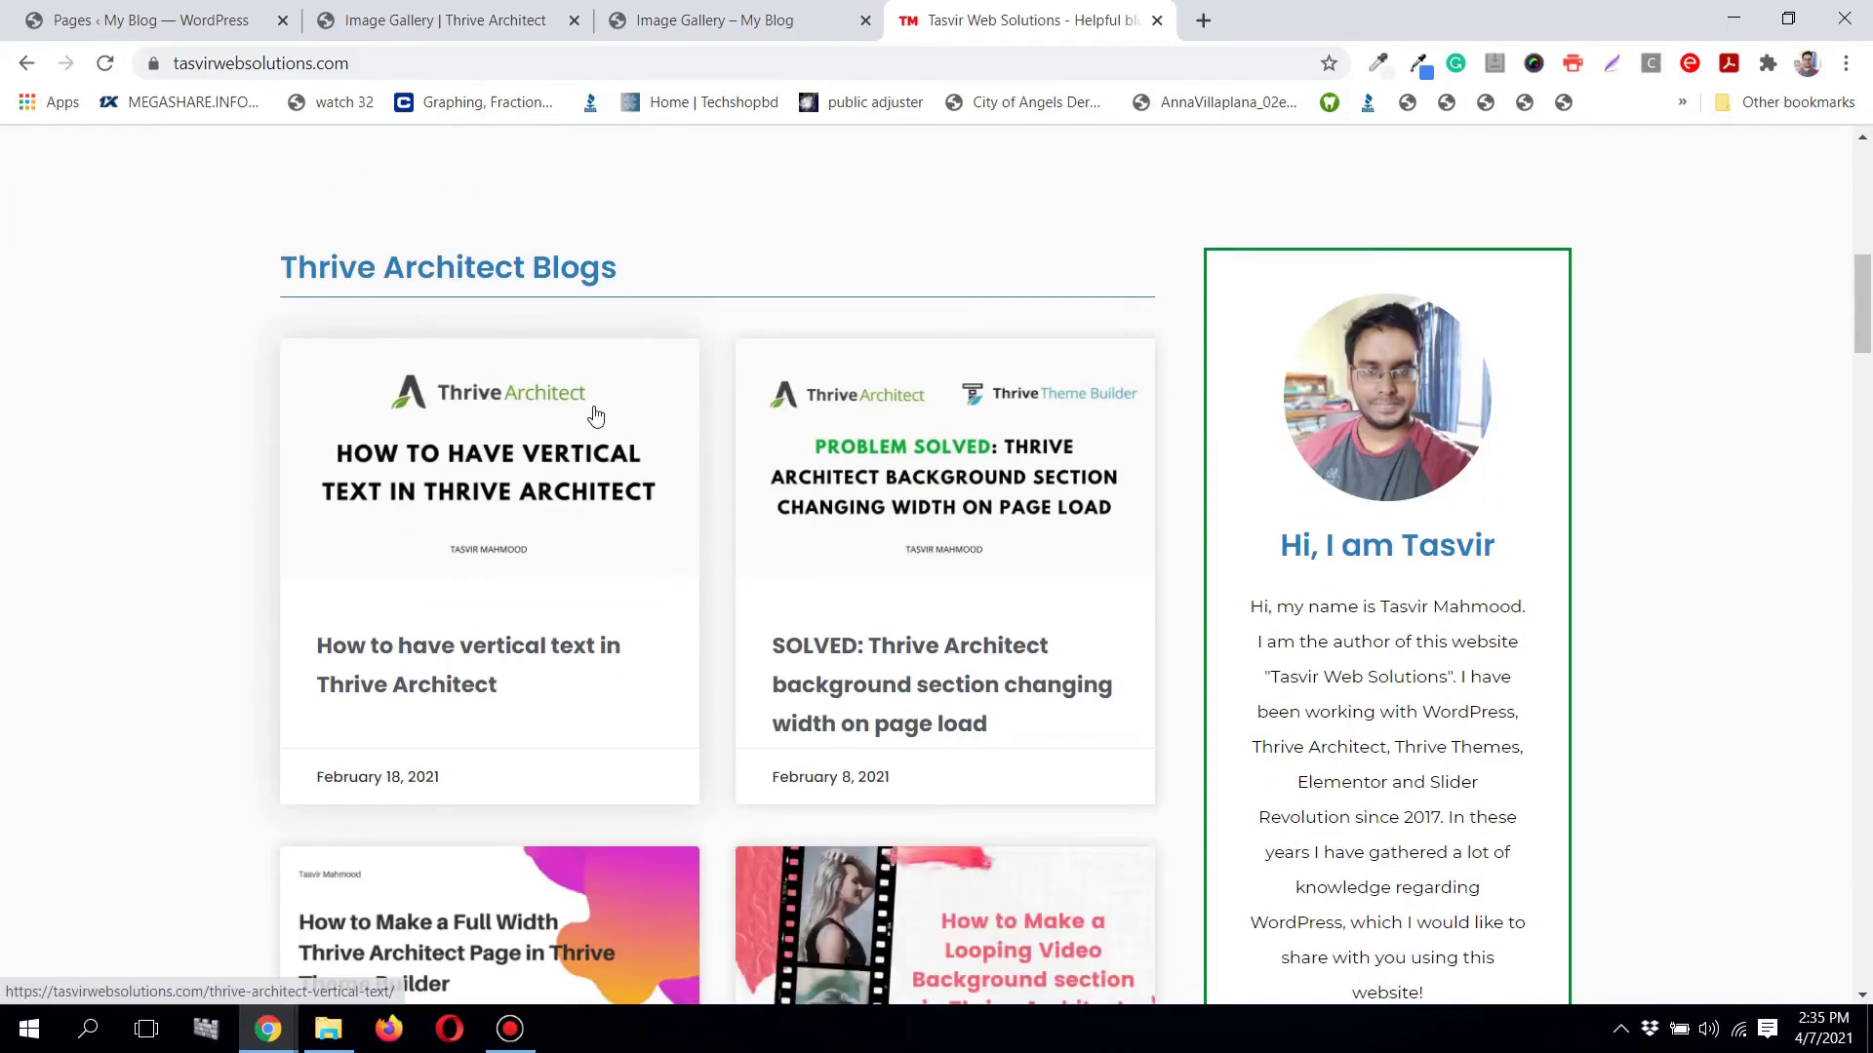
pyautogui.scroll(-1, 596, 417)
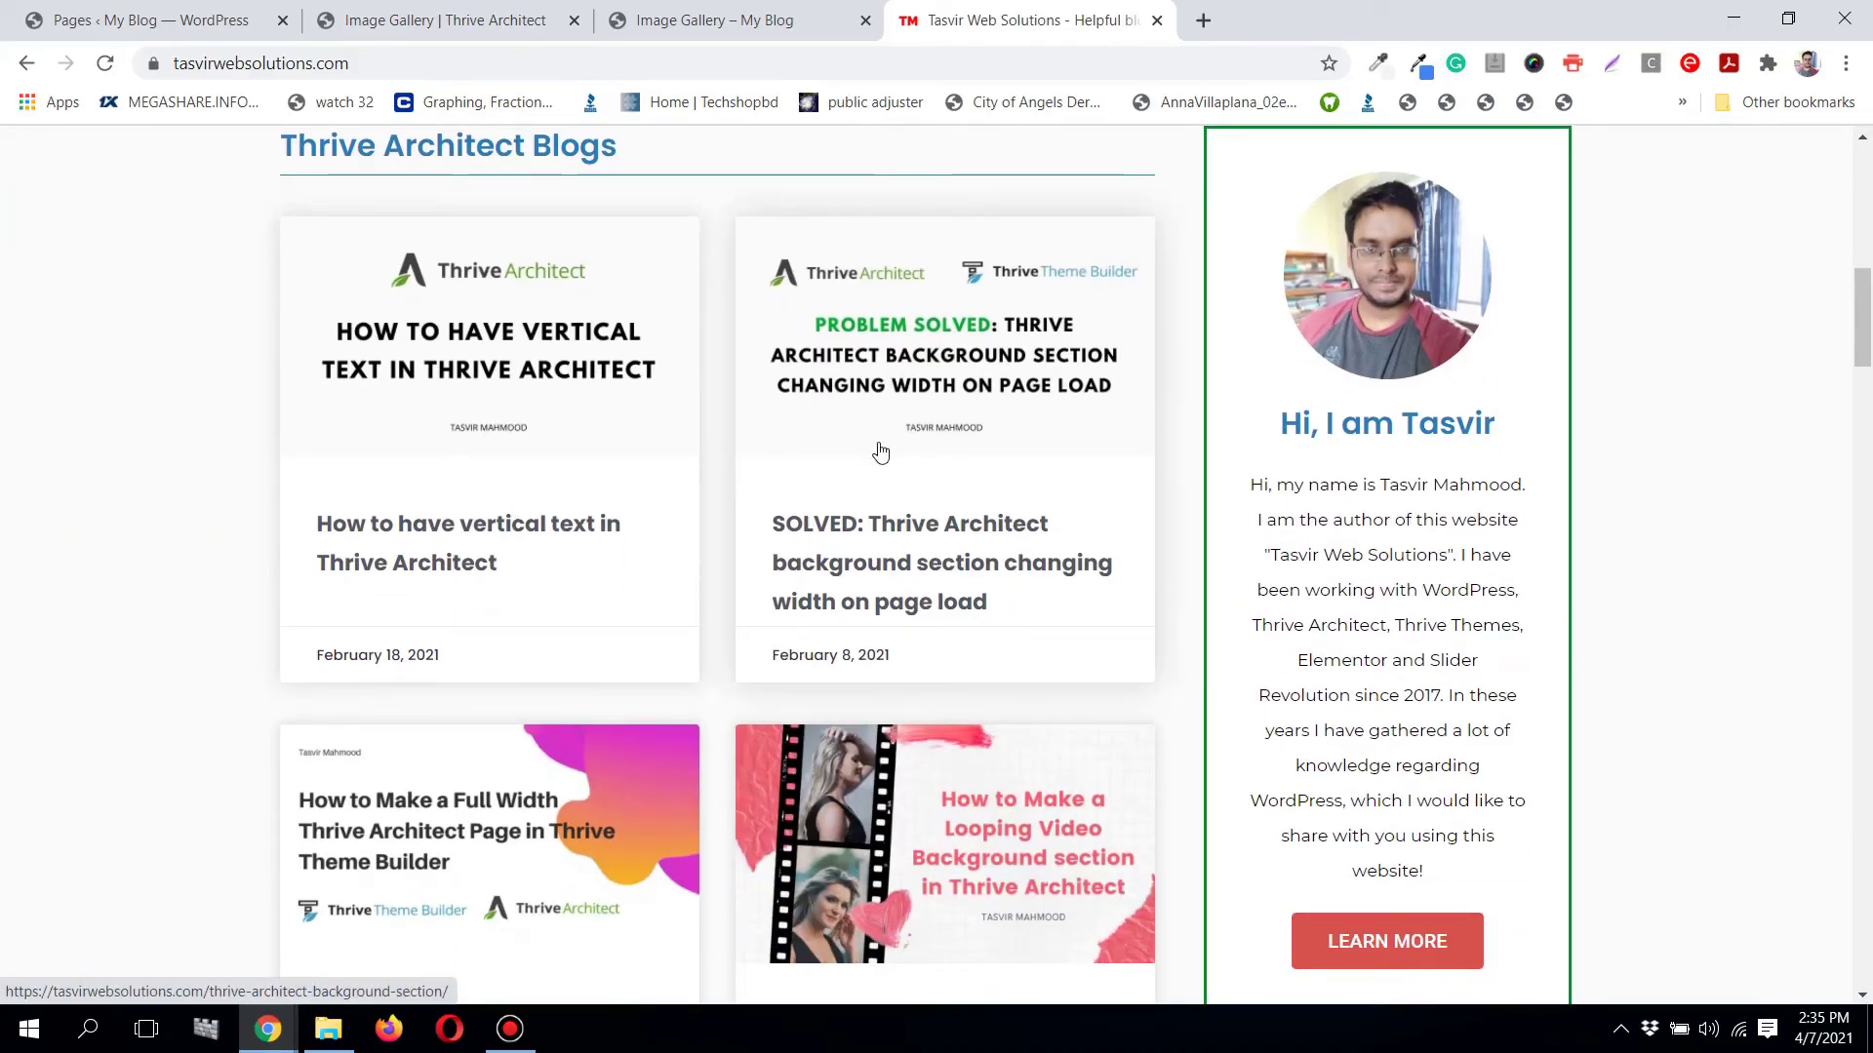
pyautogui.scroll(-1, 882, 454)
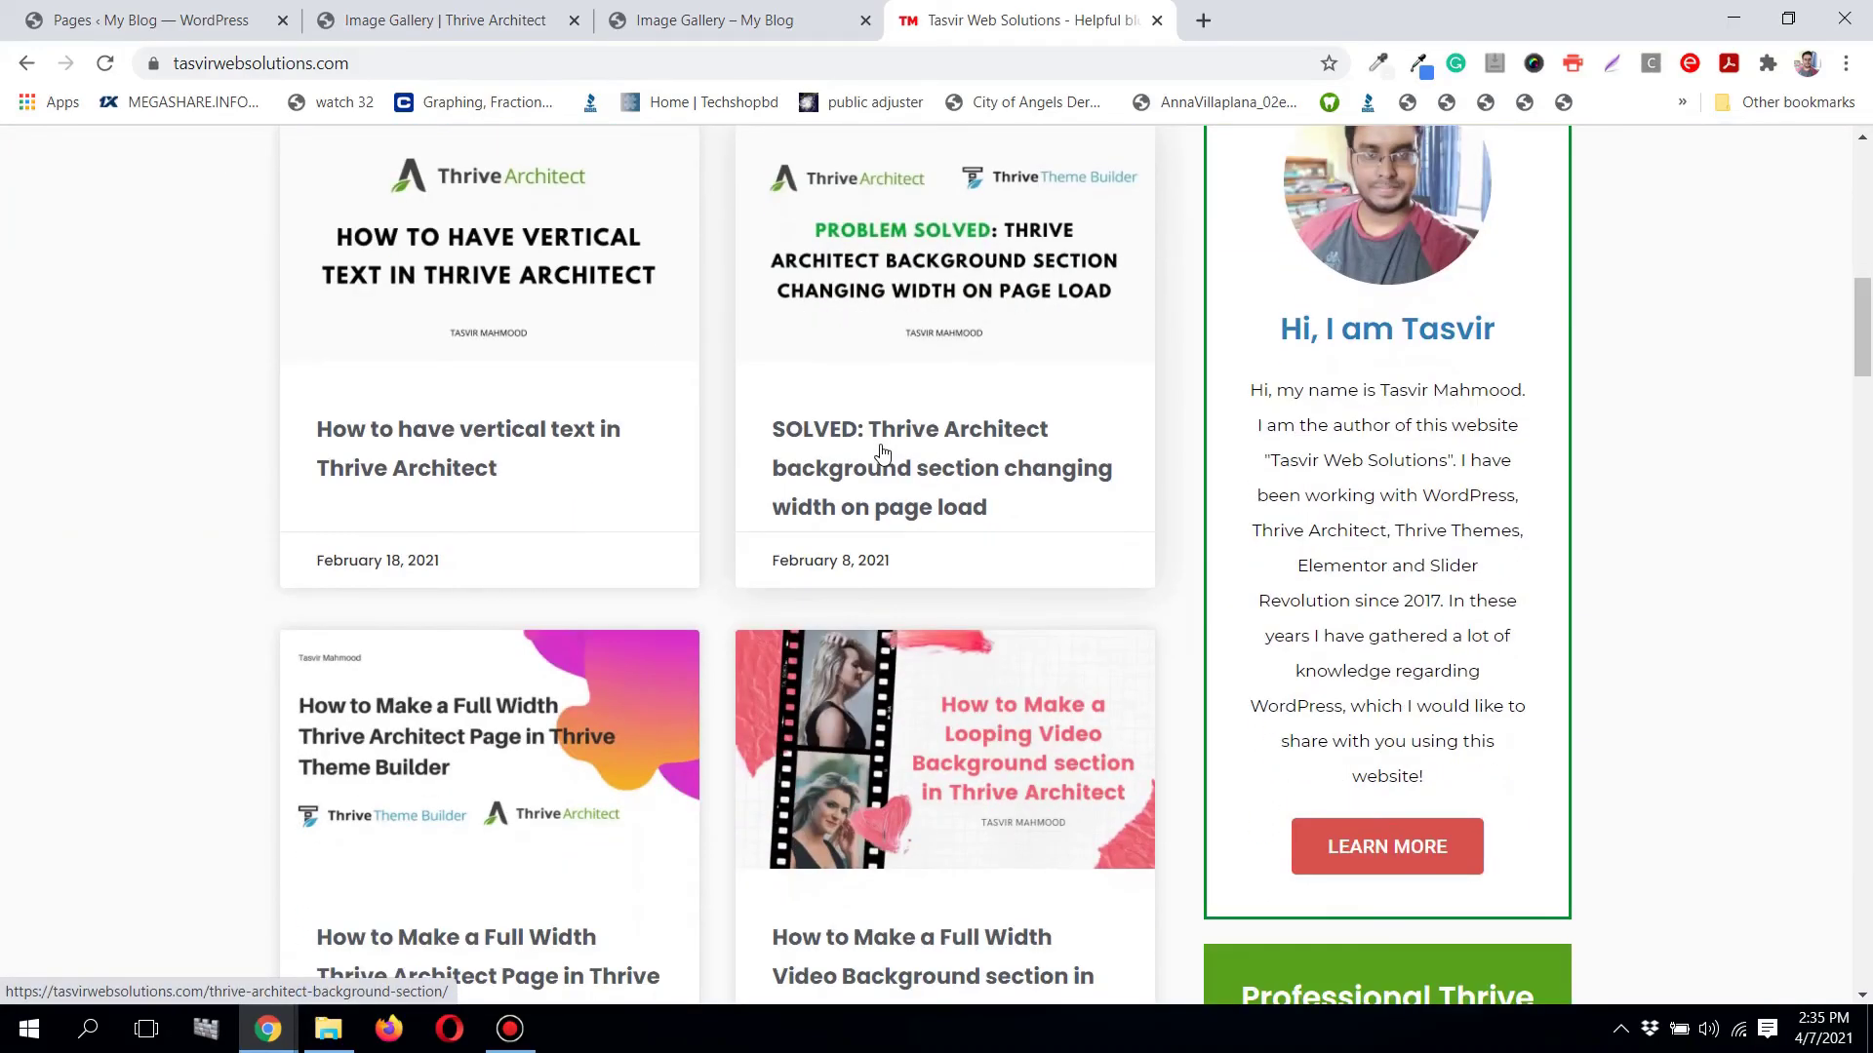
pyautogui.scroll(-1, 881, 454)
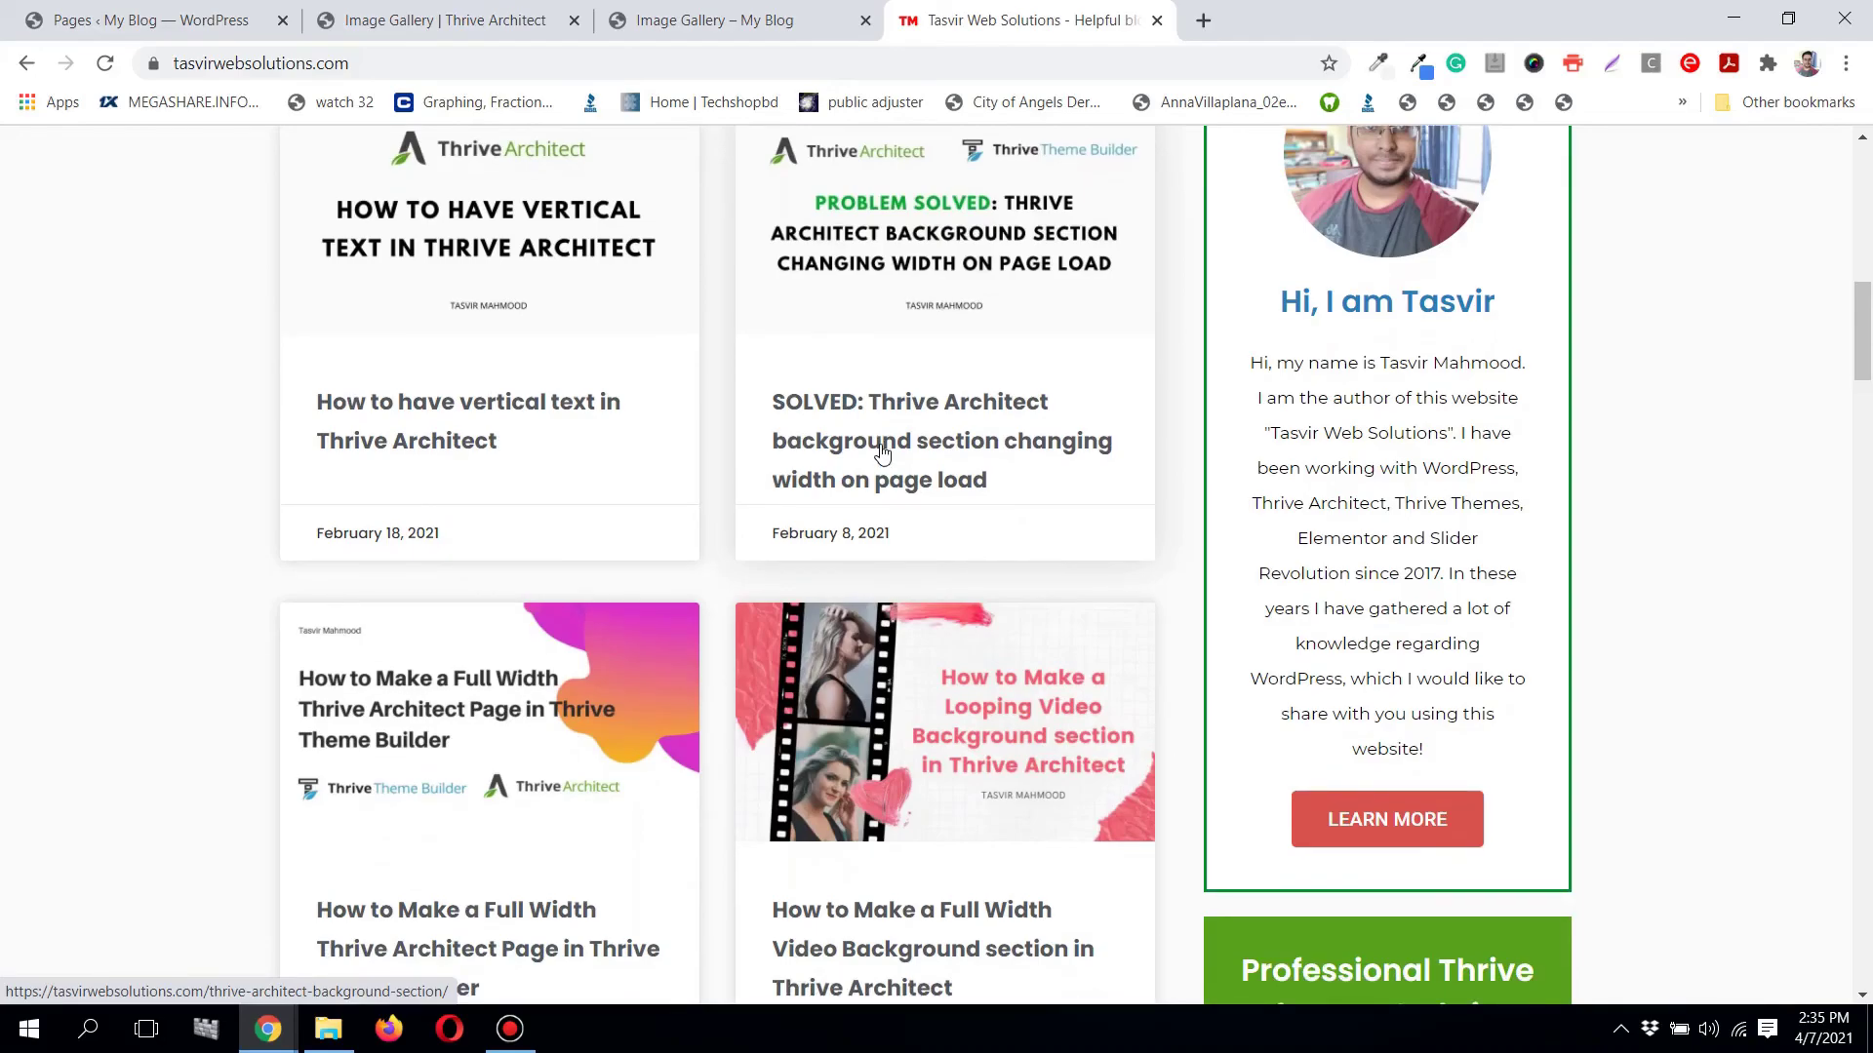
pyautogui.scroll(10, 881, 454)
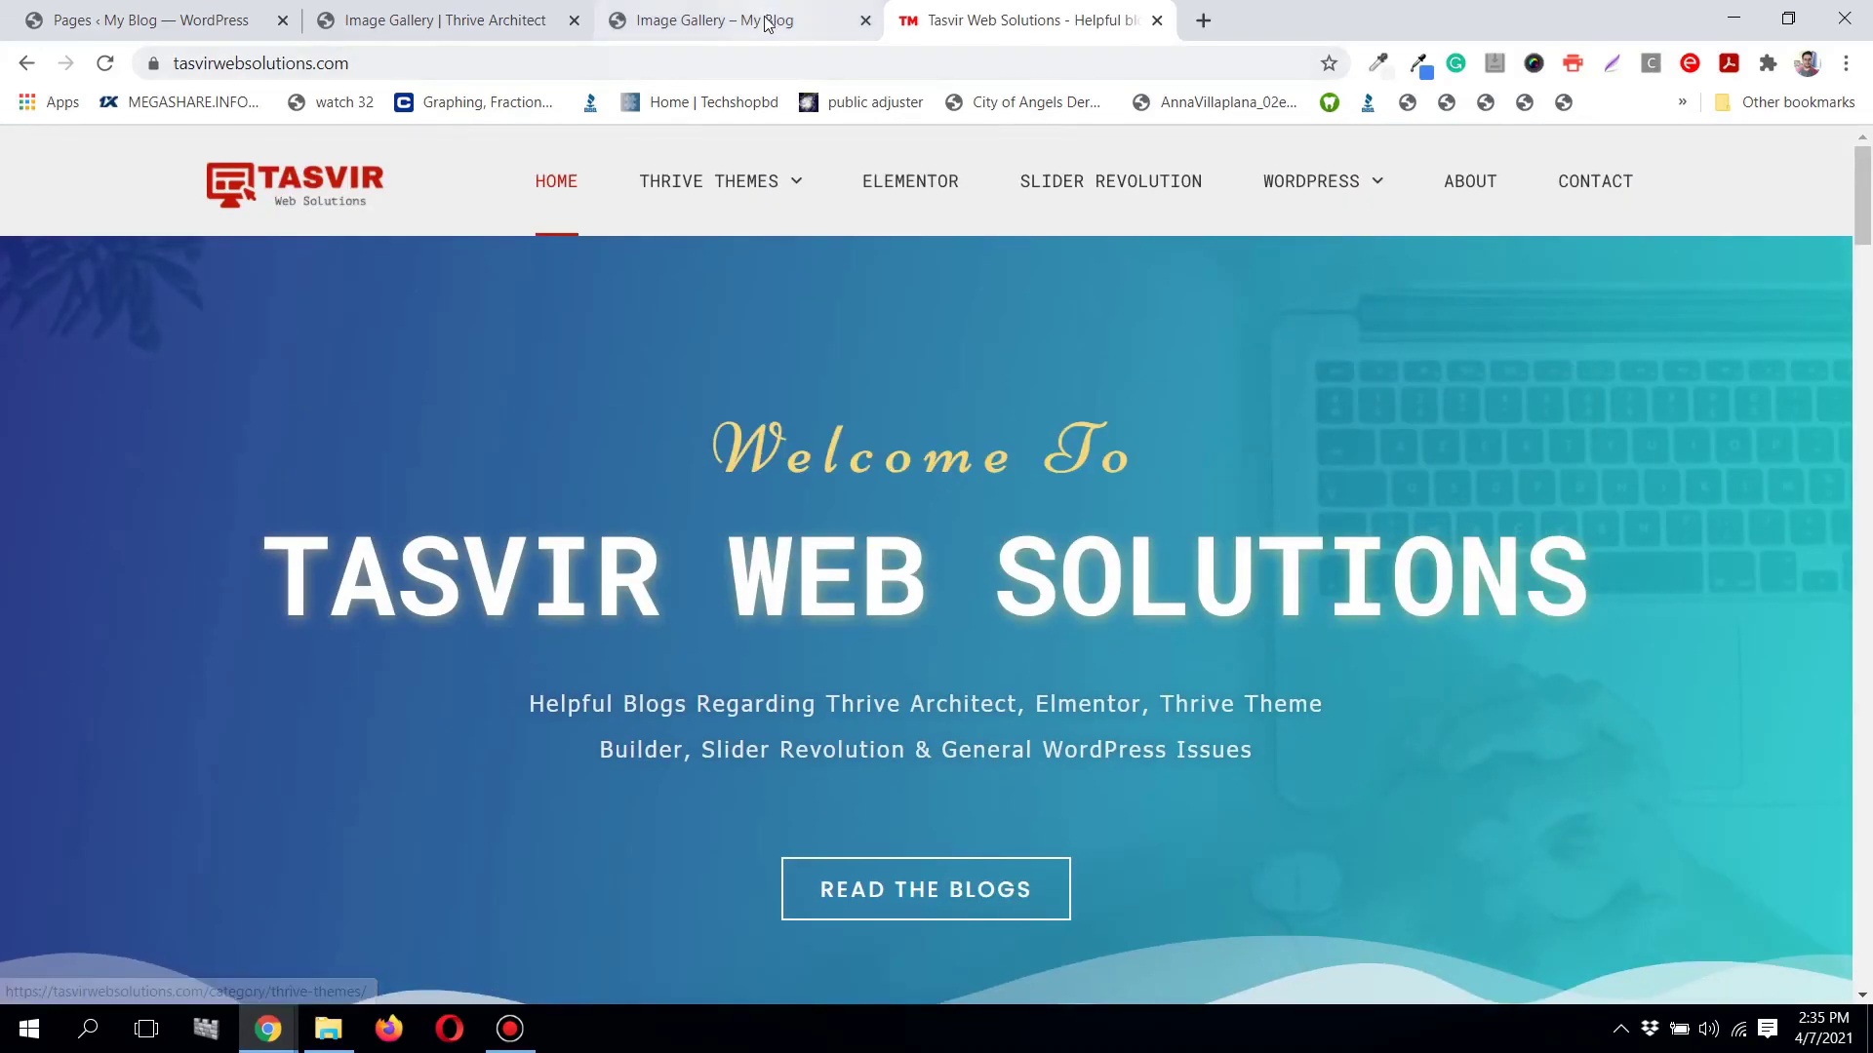
pyautogui.click(429, 21)
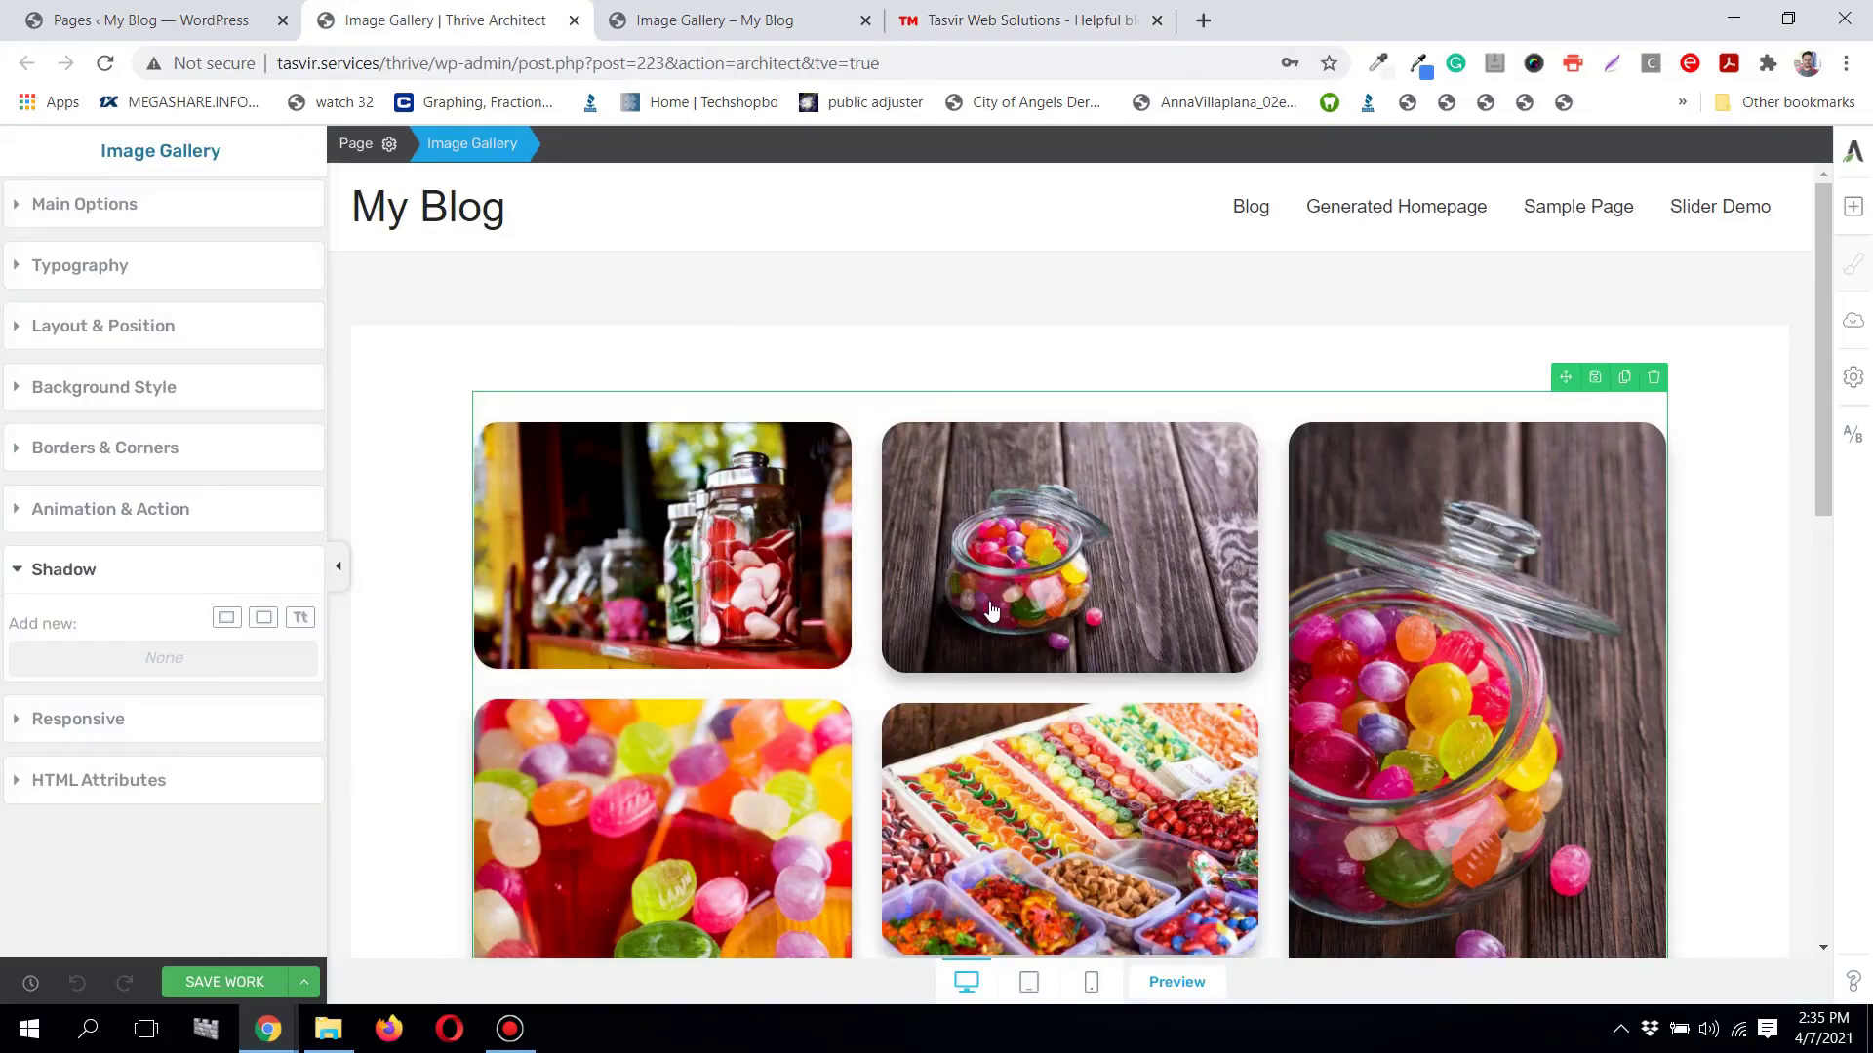
pyautogui.click(970, 12)
pyautogui.click(459, 12)
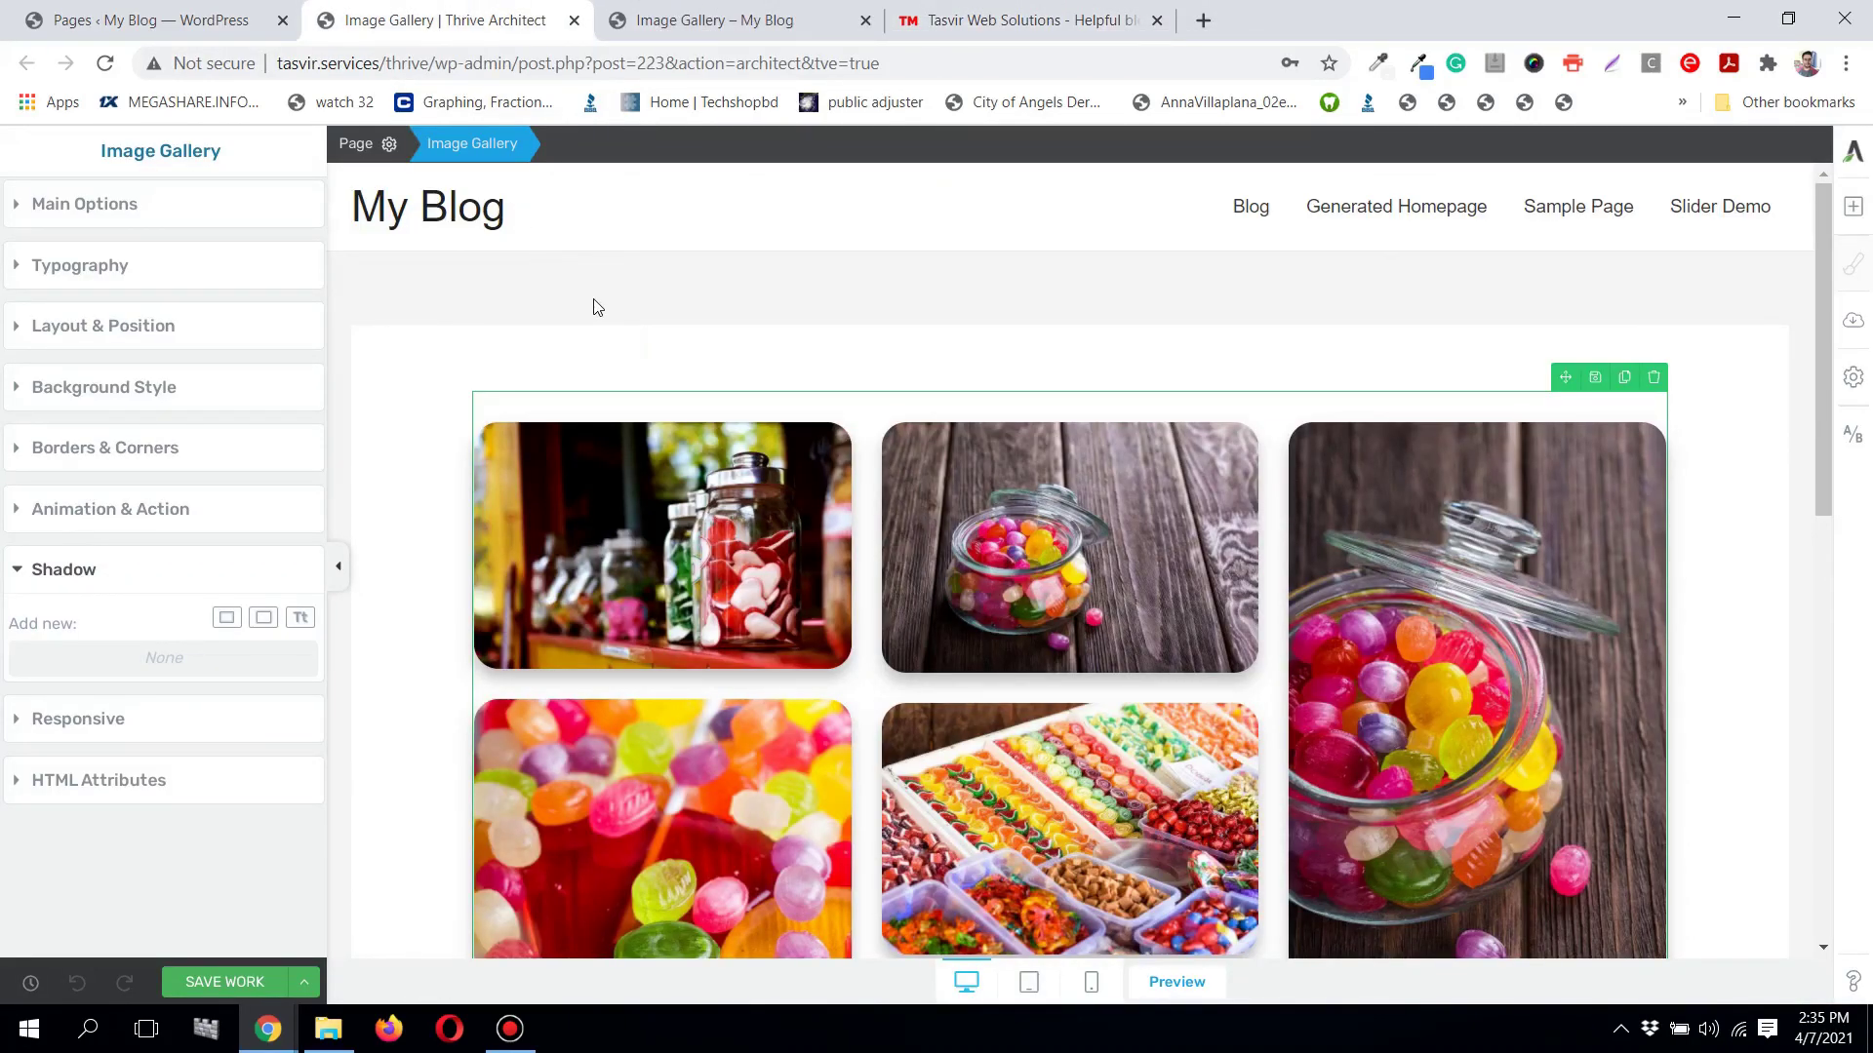
pyautogui.scroll(-1, 627, 351)
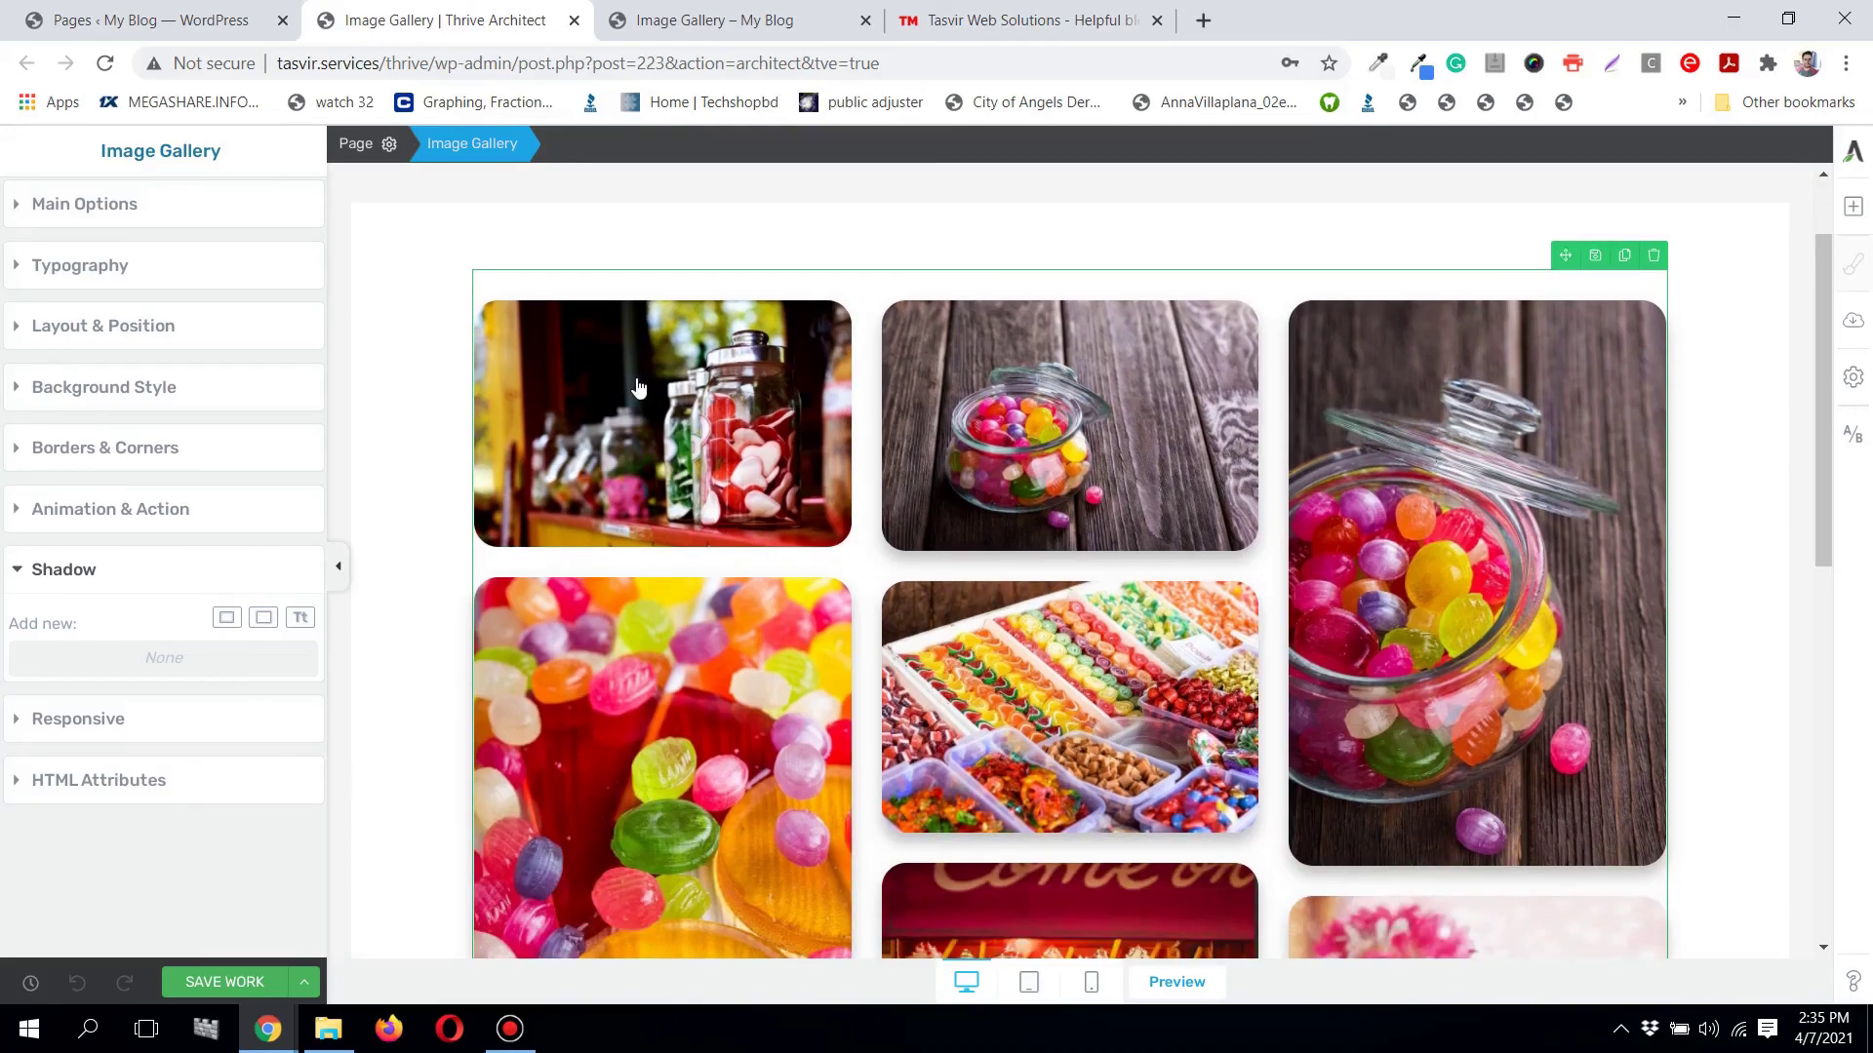
pyautogui.click(510, 1029)
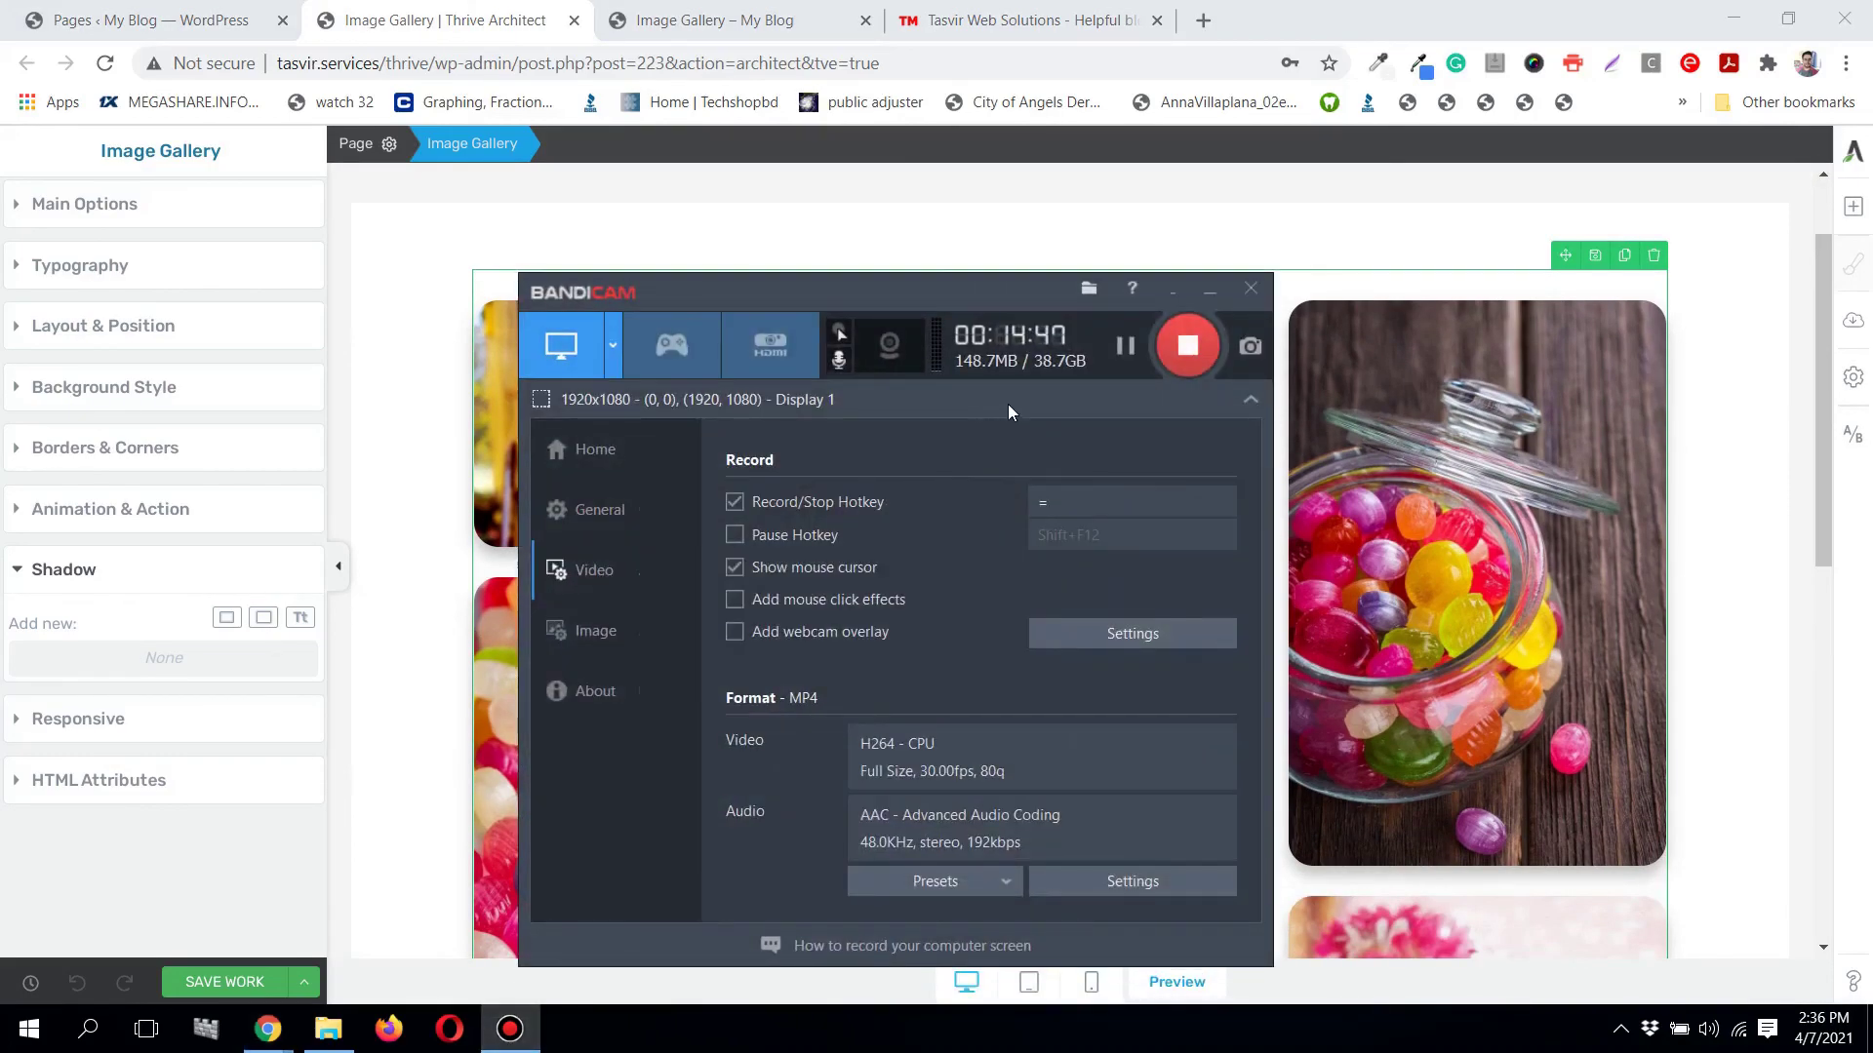